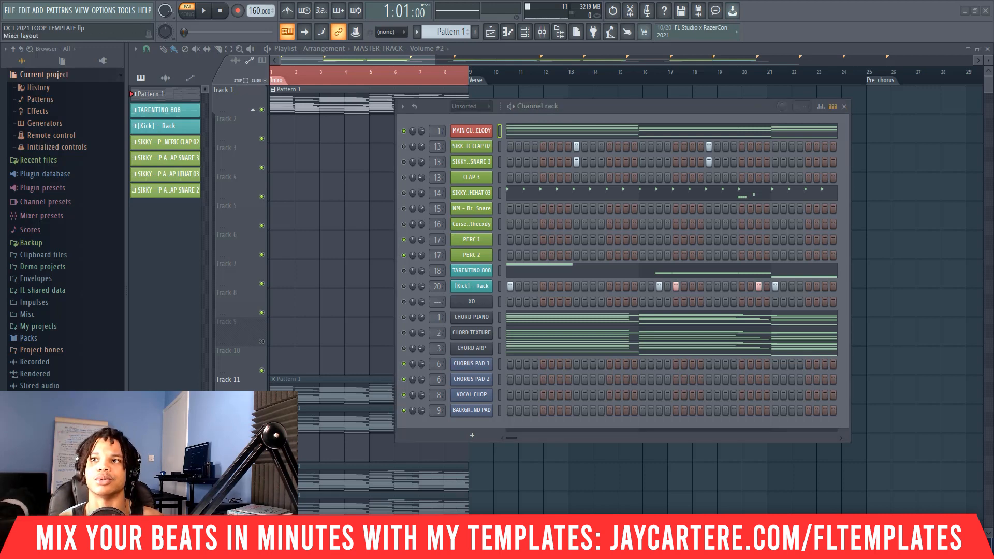
Step: Examine the mixer's layout of melody tracks and their effect chains, from MAIN PIANO/PAD to MELODY BUS
key(F9)
drag(822, 143, 475, 149)
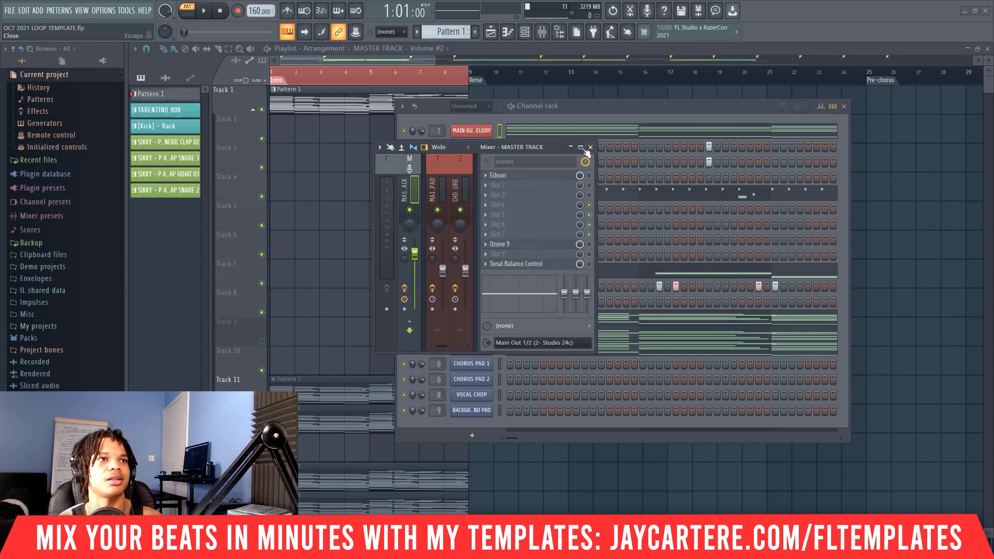
click(581, 148)
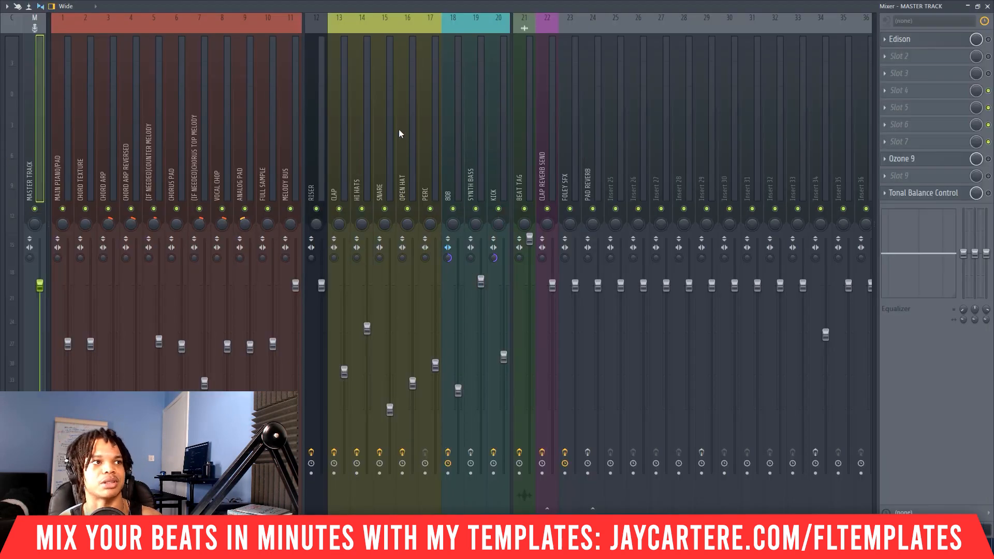
click(58, 148)
click(85, 149)
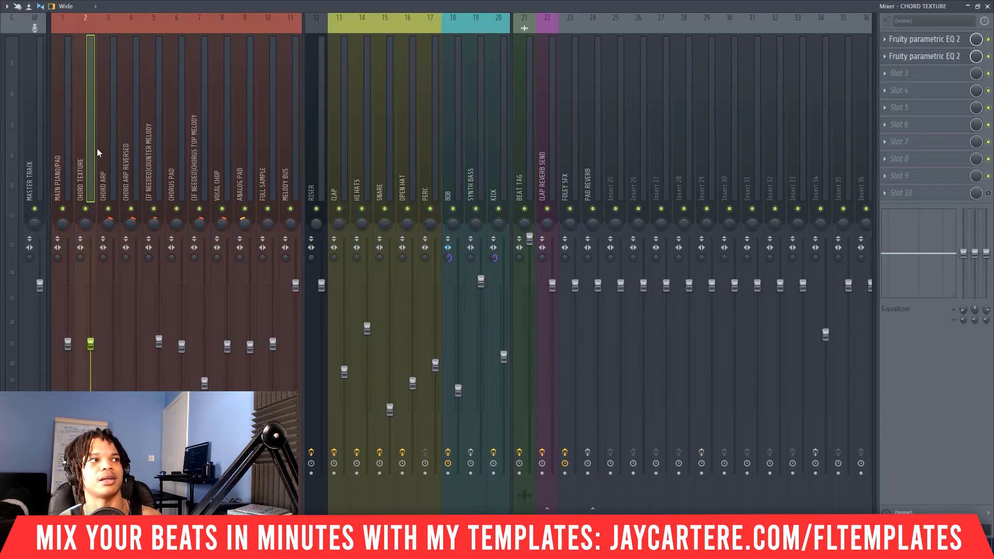
click(114, 150)
click(137, 153)
click(151, 154)
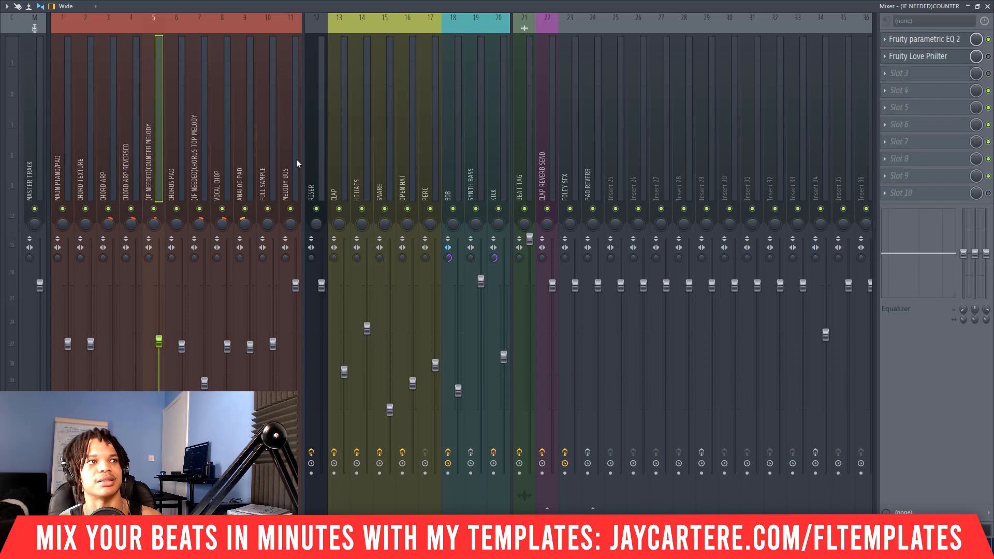
click(291, 145)
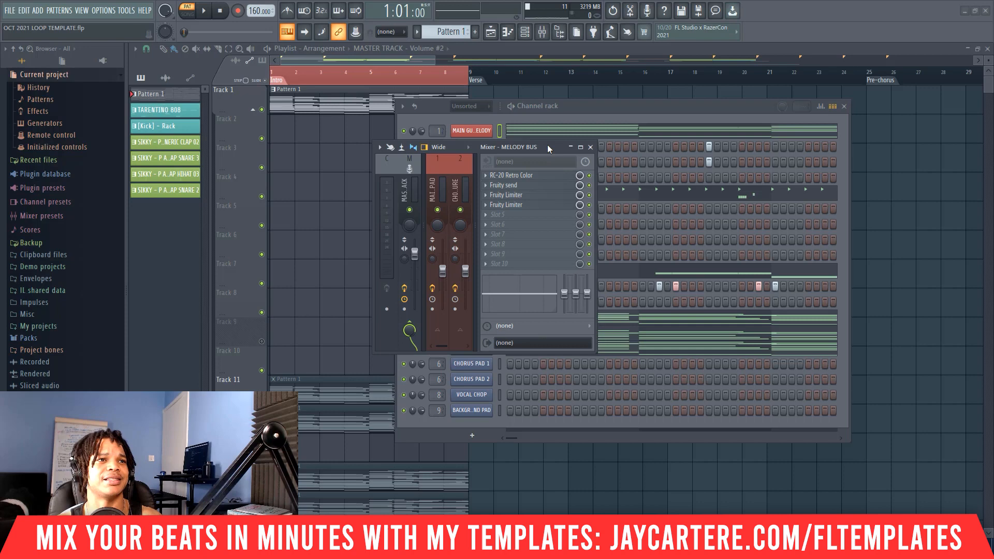
drag(547, 144, 993, 158)
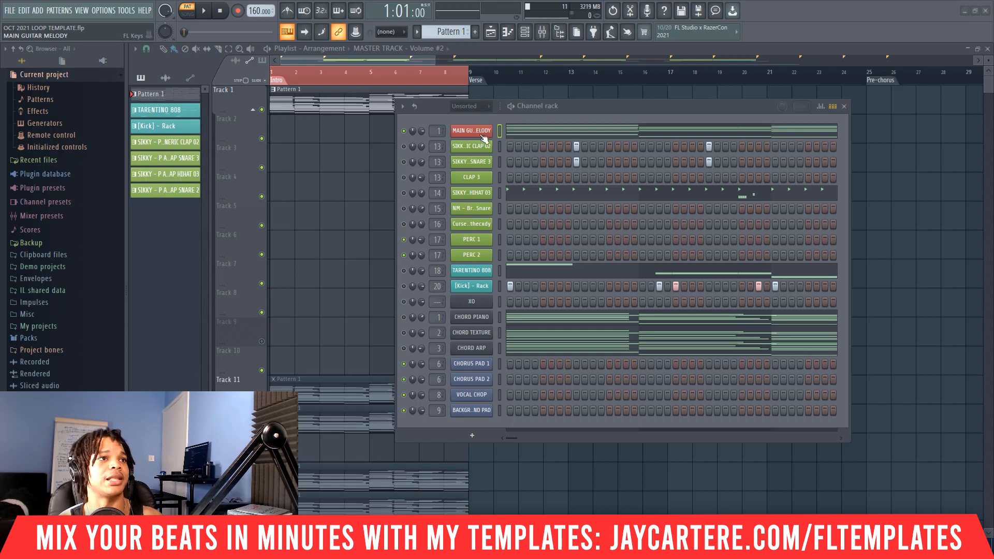
Step: Open the notes of the MAIN GUITAR MELODY channel in the piano roll
right_click(523, 135)
click(528, 132)
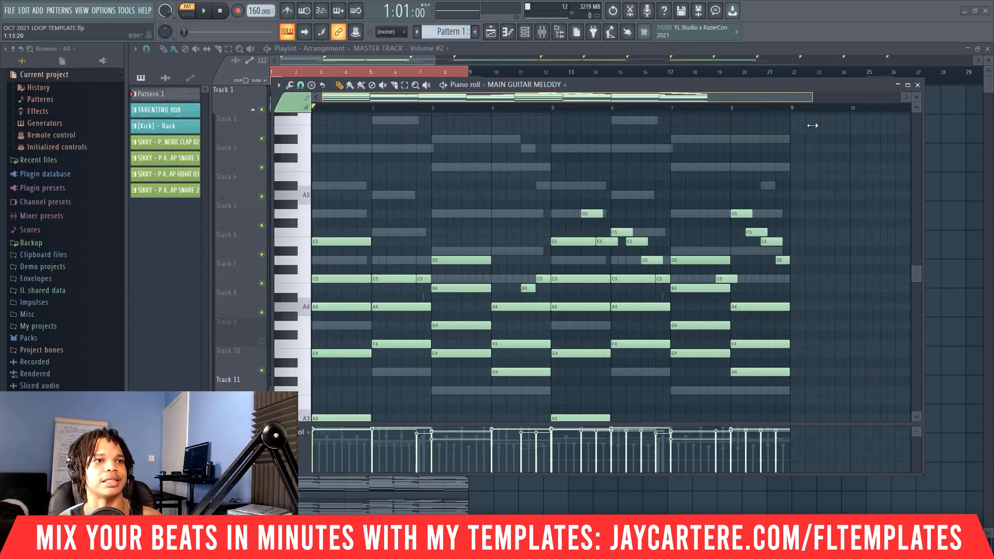
scroll(495, 188, up, 1)
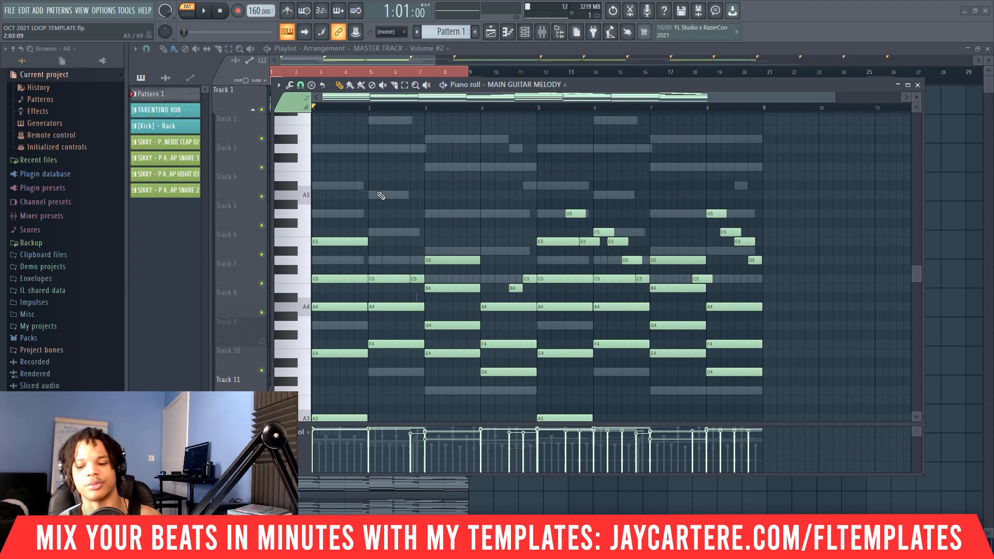
key(ctrl+a)
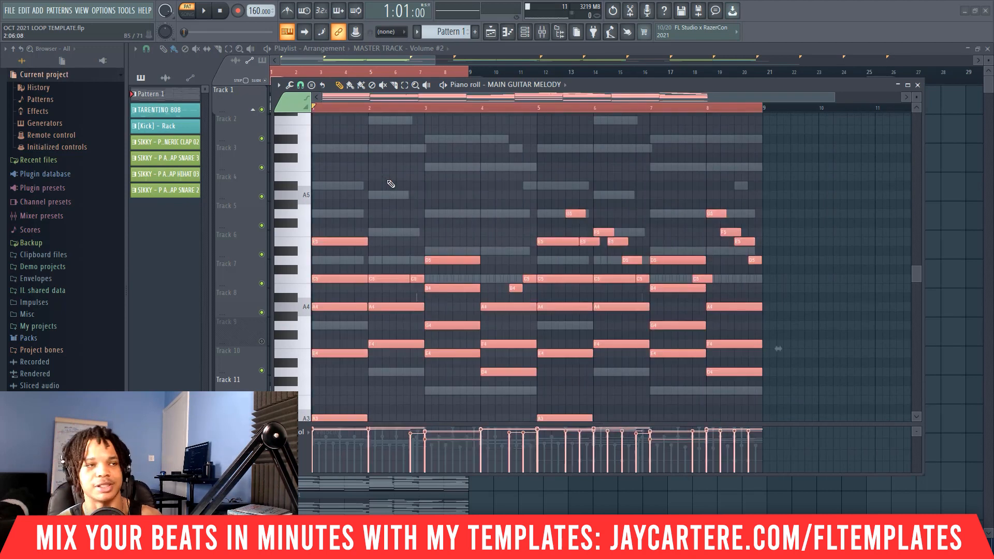
key(Delete)
key(ctrl+z)
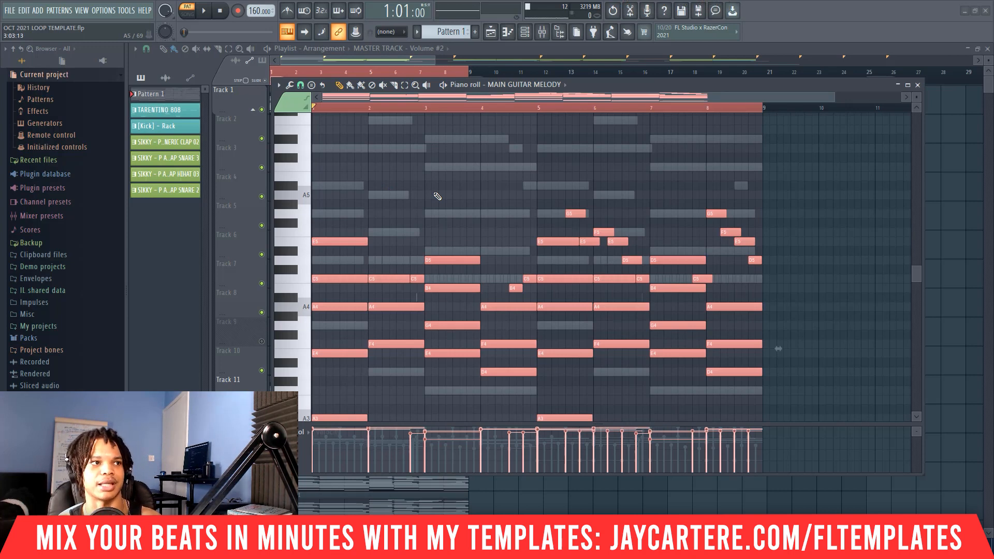
Step: Play back the existing guitar melody pattern to hear its chords and top notes
key(space)
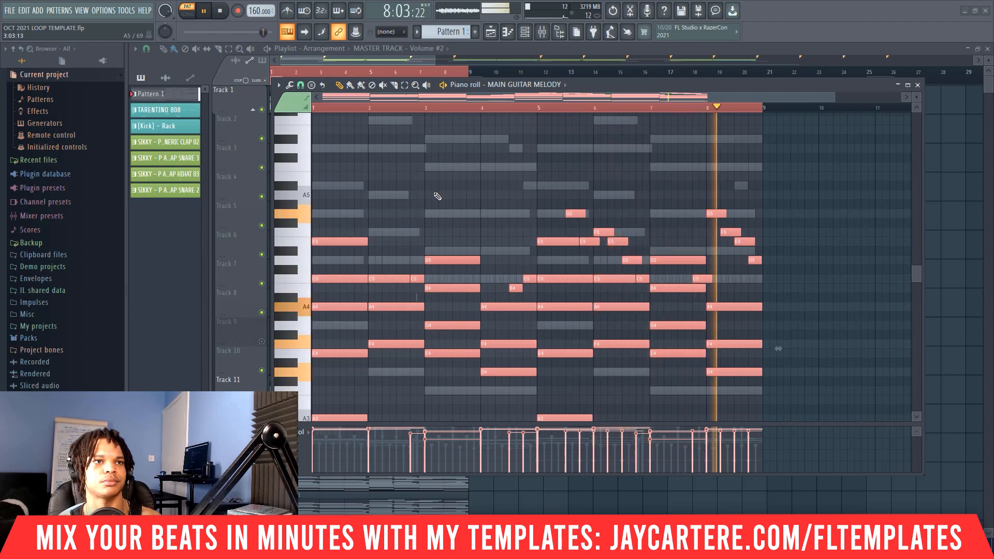
key(space)
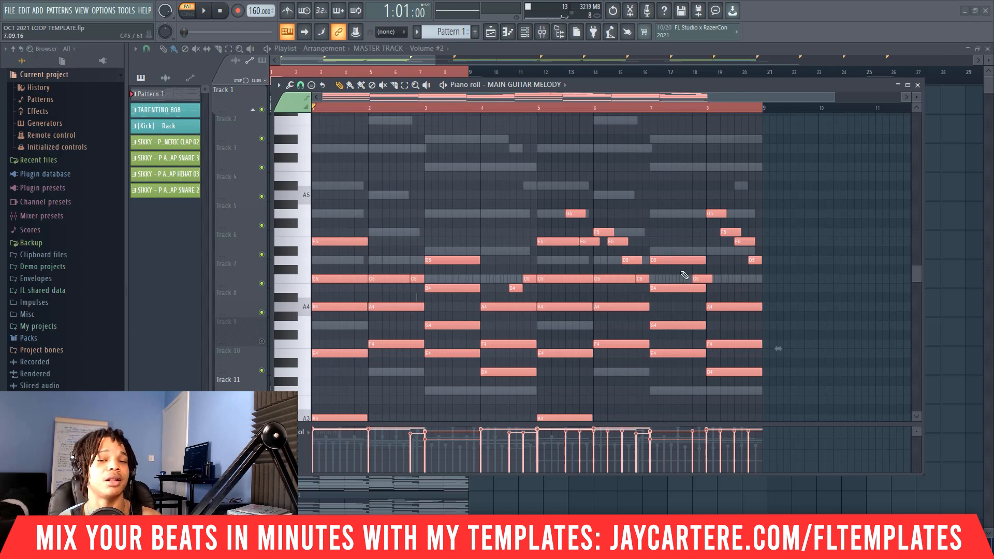
scroll(628, 318, up, 1)
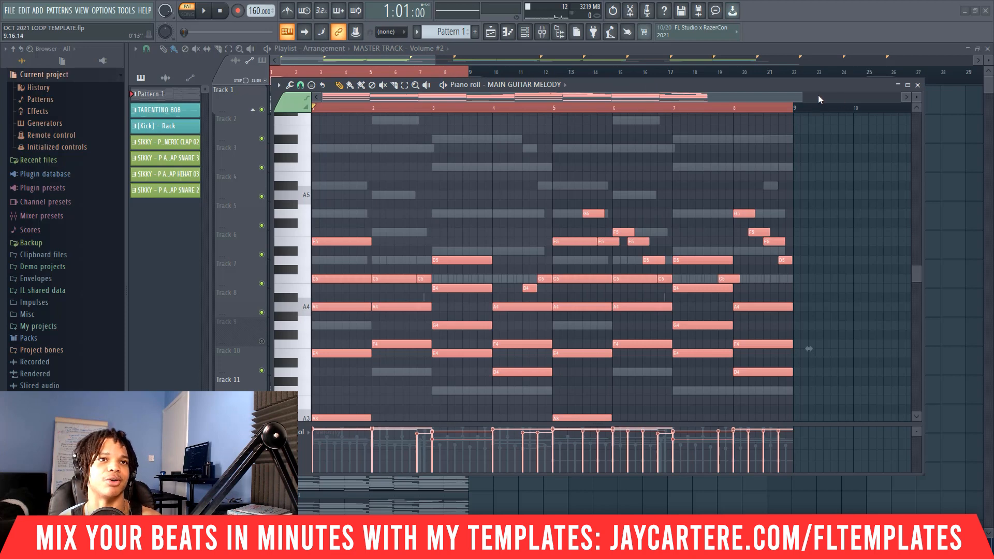
drag(803, 96, 886, 95)
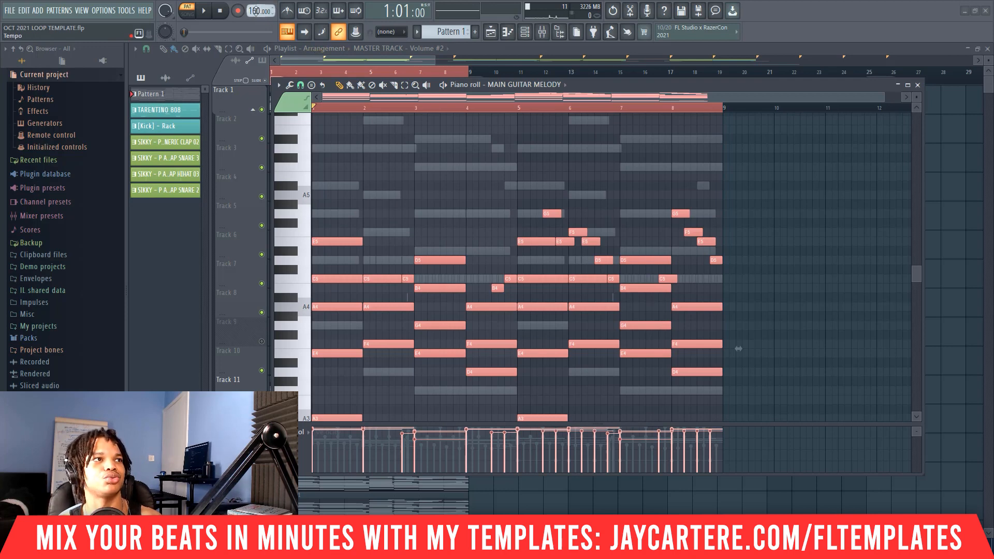
Step: Set the project tempo to 150 BPM and delete all existing notes from the guitar melody's piano roll
drag(255, 12, 255, 17)
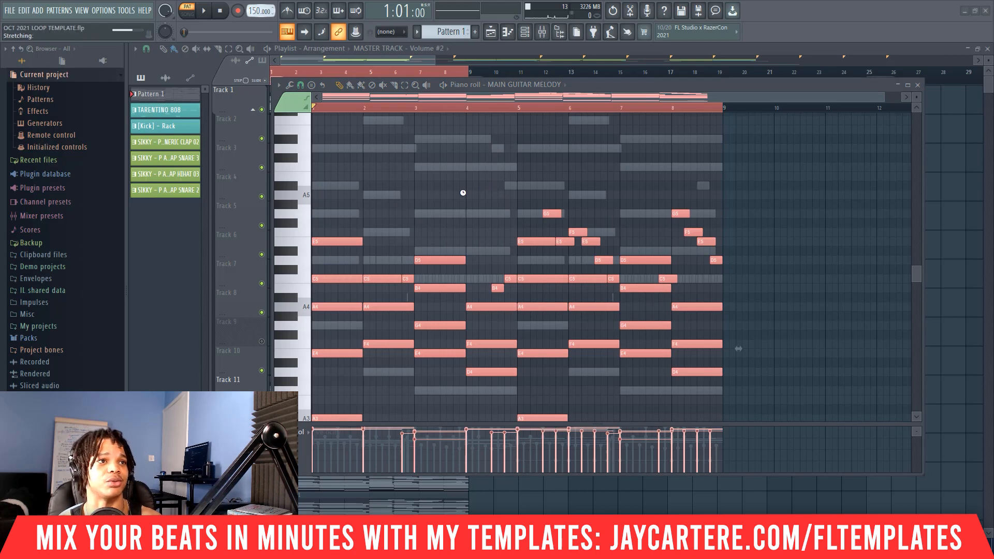
scroll(455, 193, down, 1)
click(378, 178)
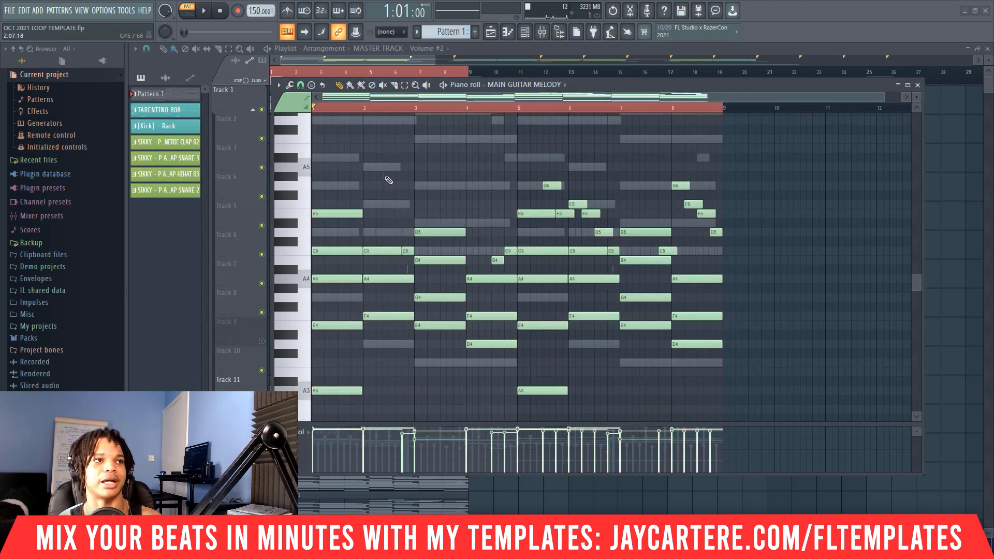
key(ctrl+z)
key(Delete)
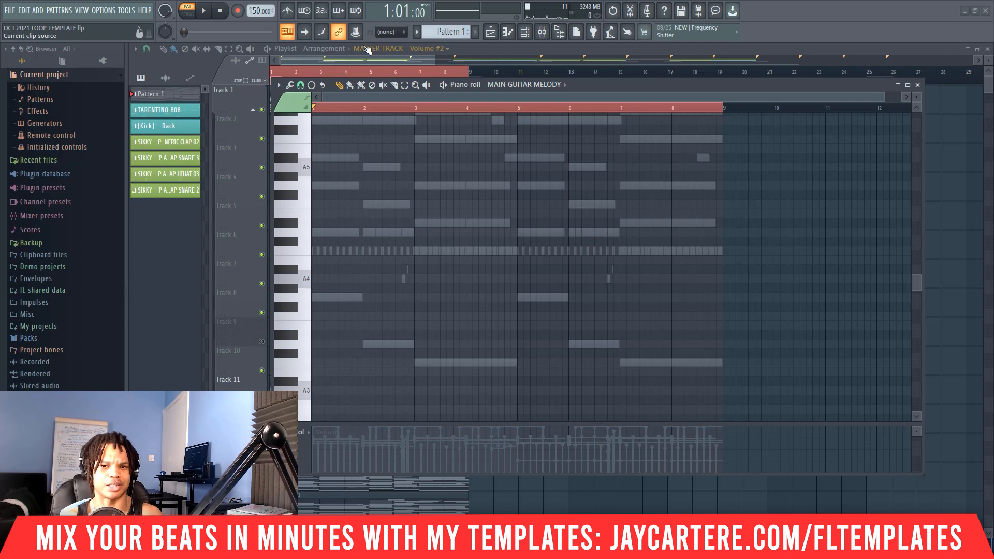
Step: Enable the metronome and record notes and automation for four chords: E4-A4-C5, F4-A4-C5, E4-G4-C5 and E4-G4-B4
key(ctrl+m)
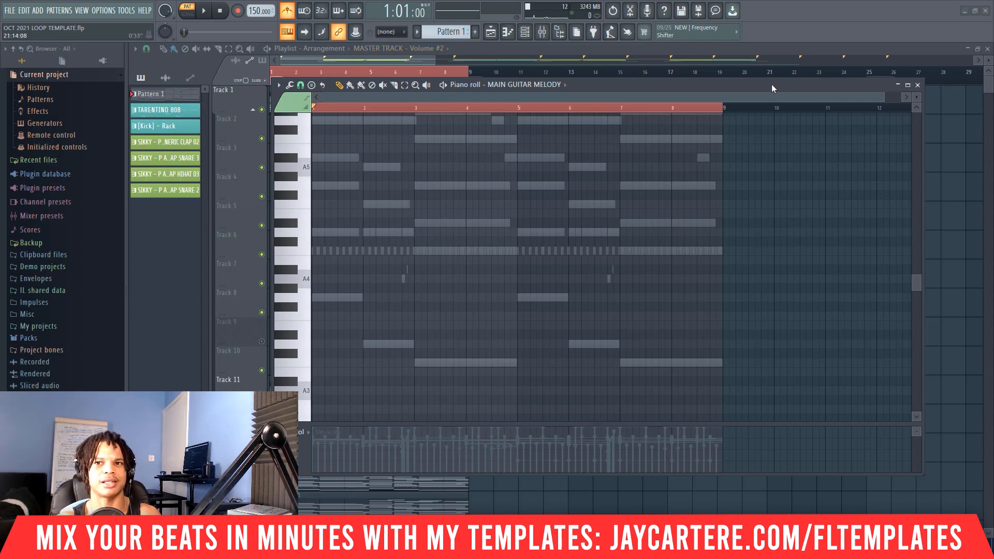
drag(771, 83, 778, 139)
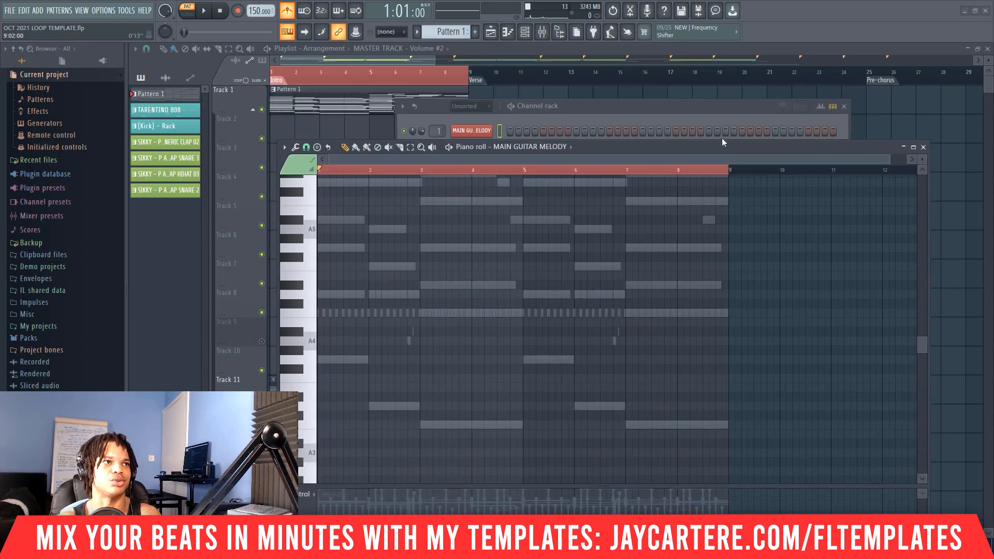
key(r)
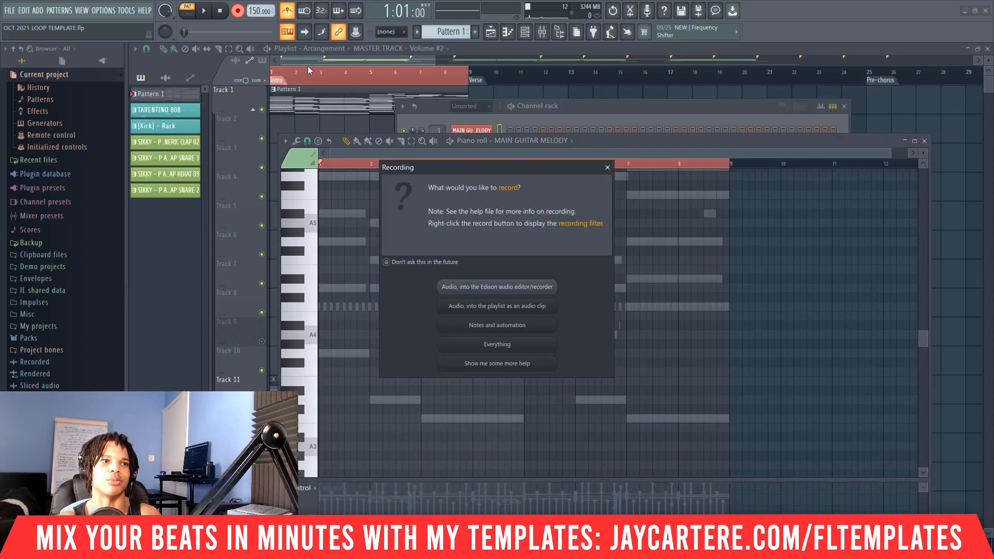
click(510, 326)
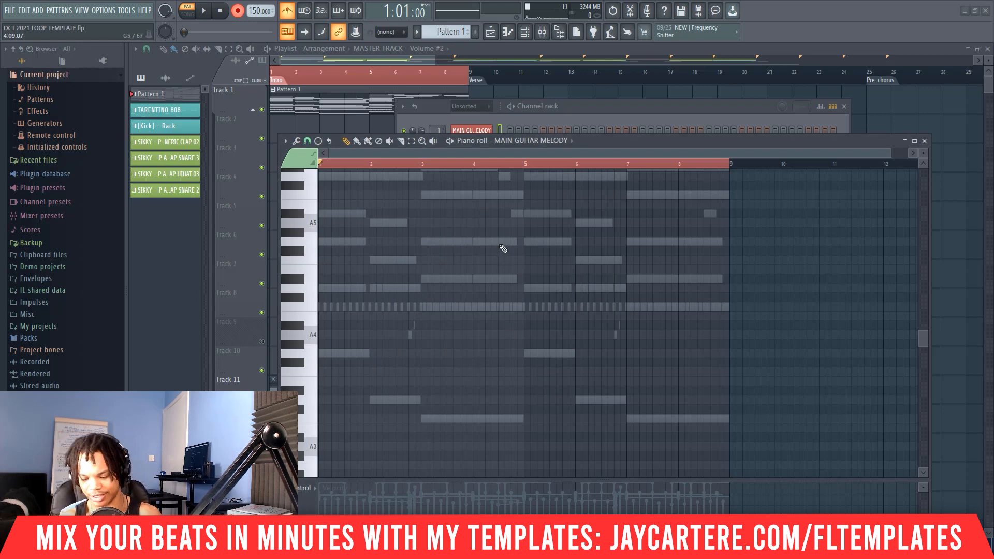
key(space)
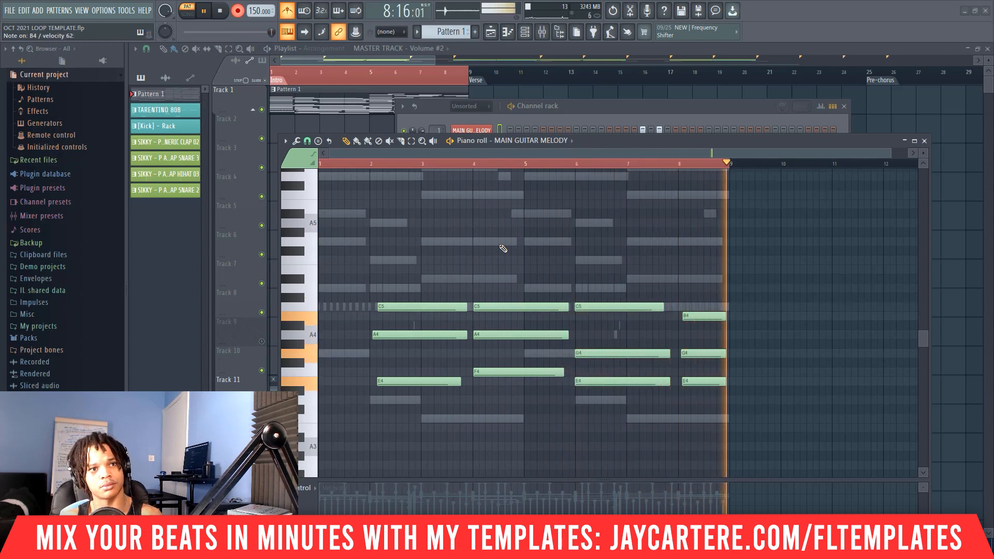
key(space)
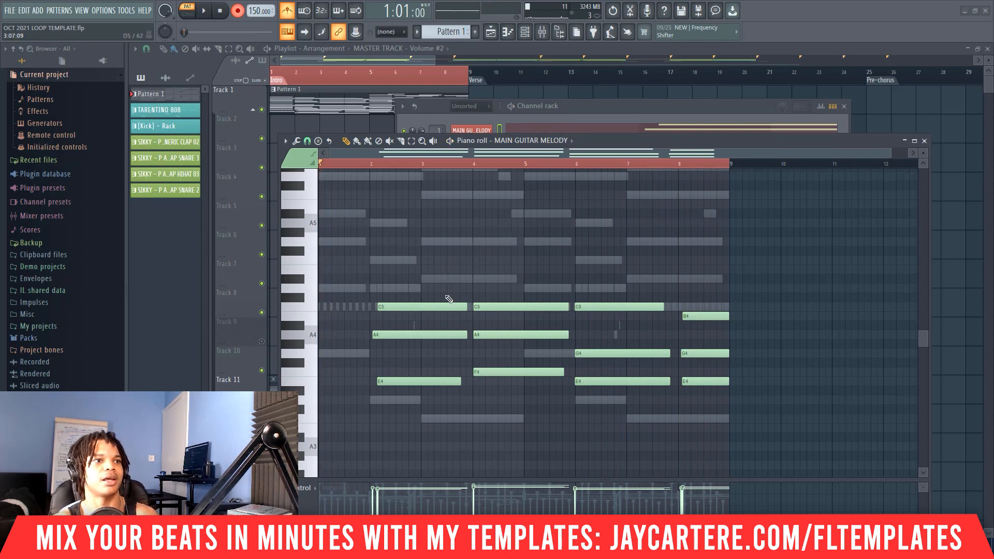
Step: Move the recorded chords to bar 1, align them as four consecutive one-bar chords, and play the result
drag(428, 254, 717, 442)
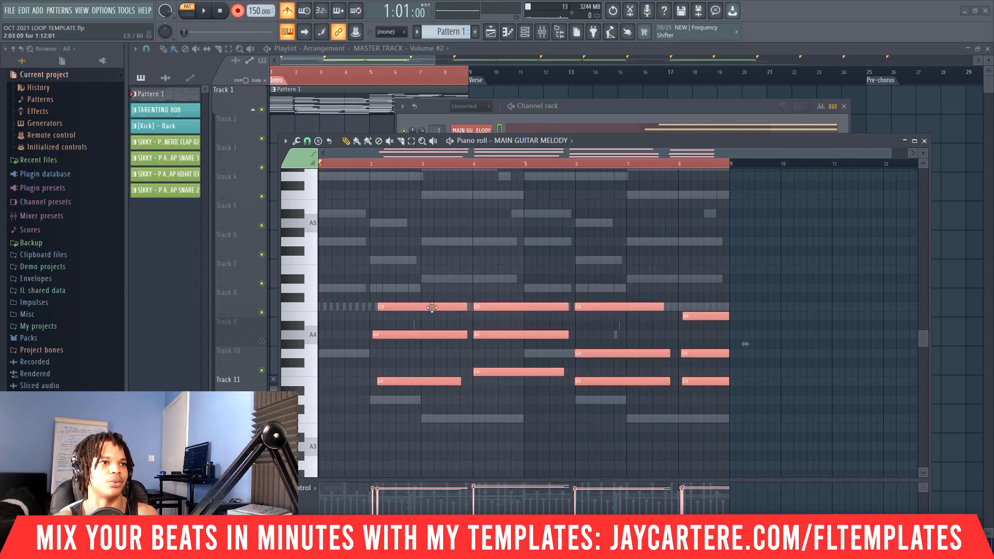
drag(432, 307, 378, 308)
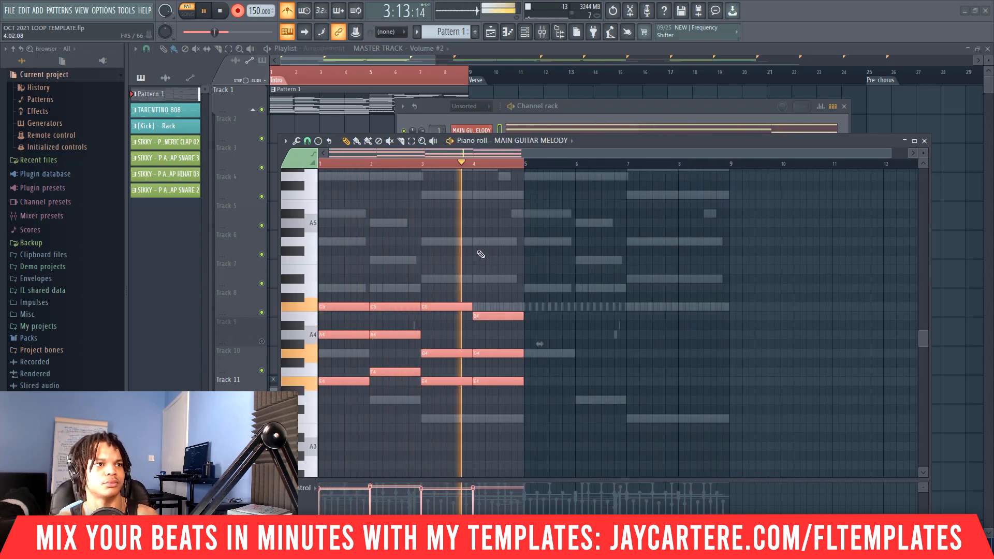
key(space)
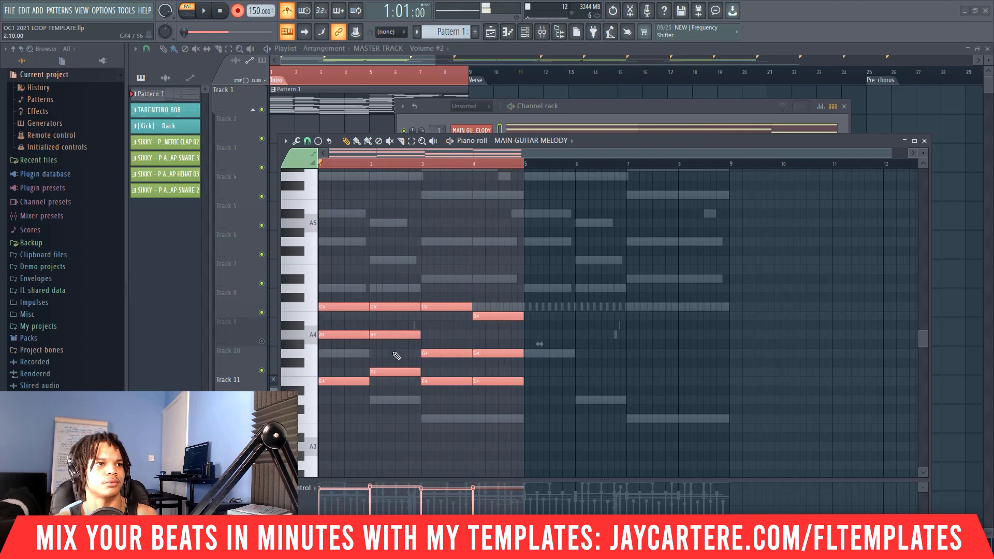
Step: Rename the MAIN GUITAR MELODY channel as "1 6 3 5"
scroll(409, 356, down, 2)
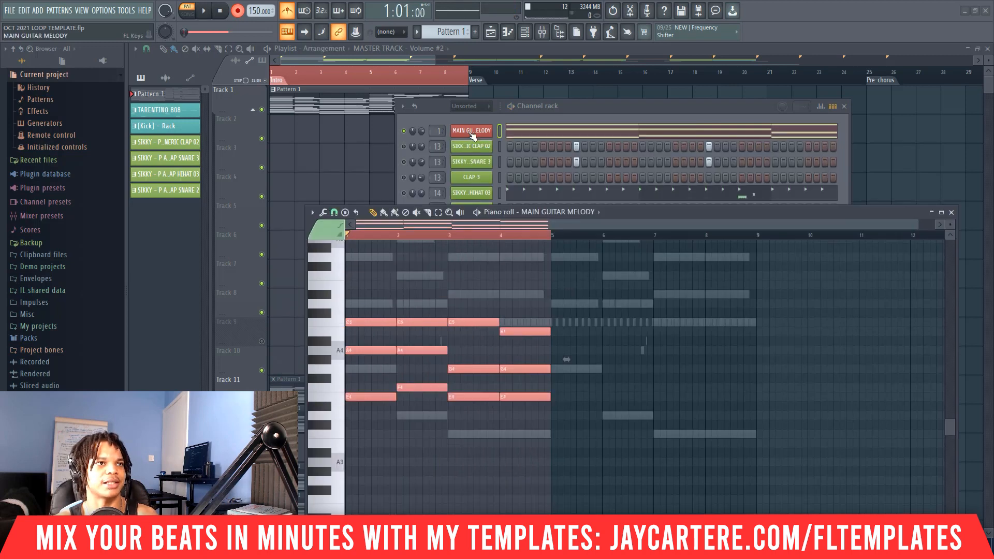
right_click(473, 133)
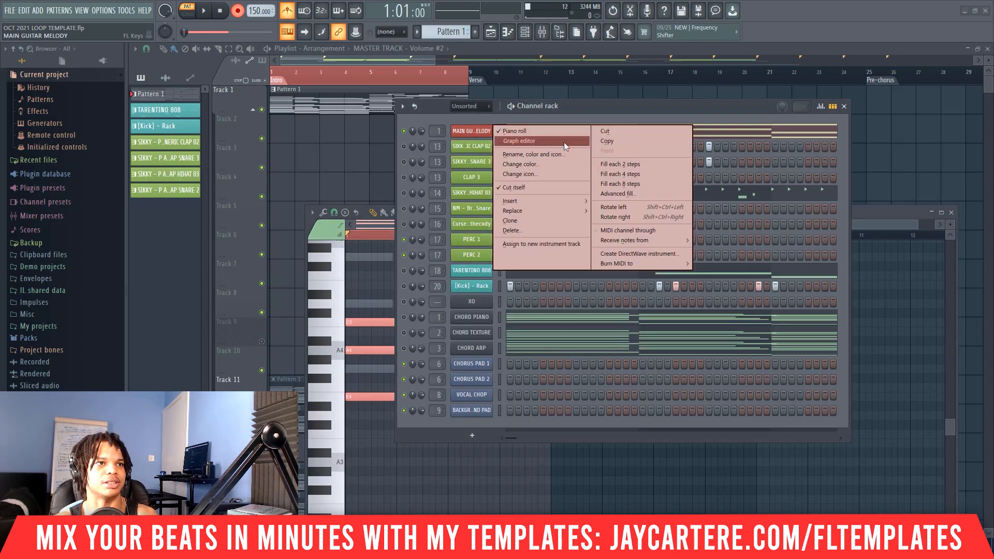
click(532, 158)
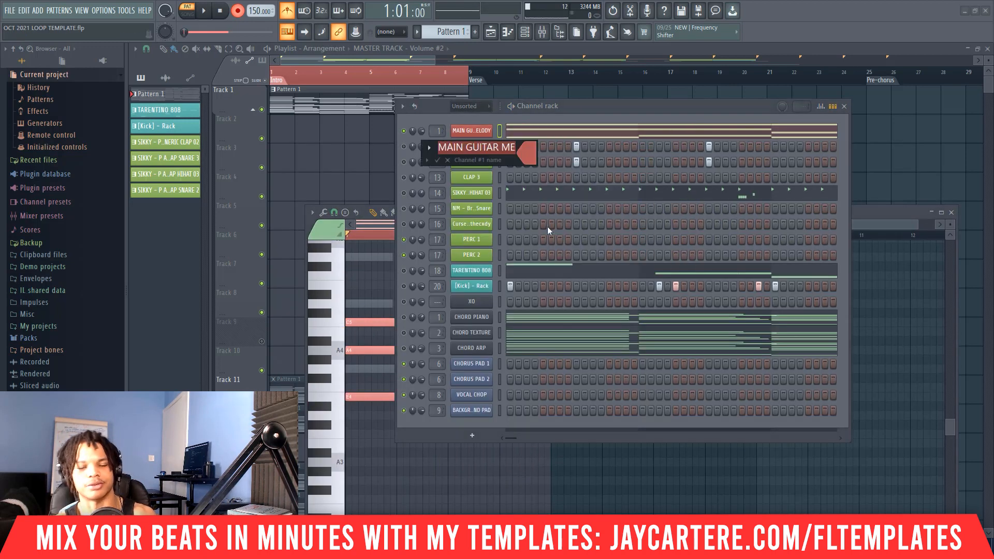
text(16)
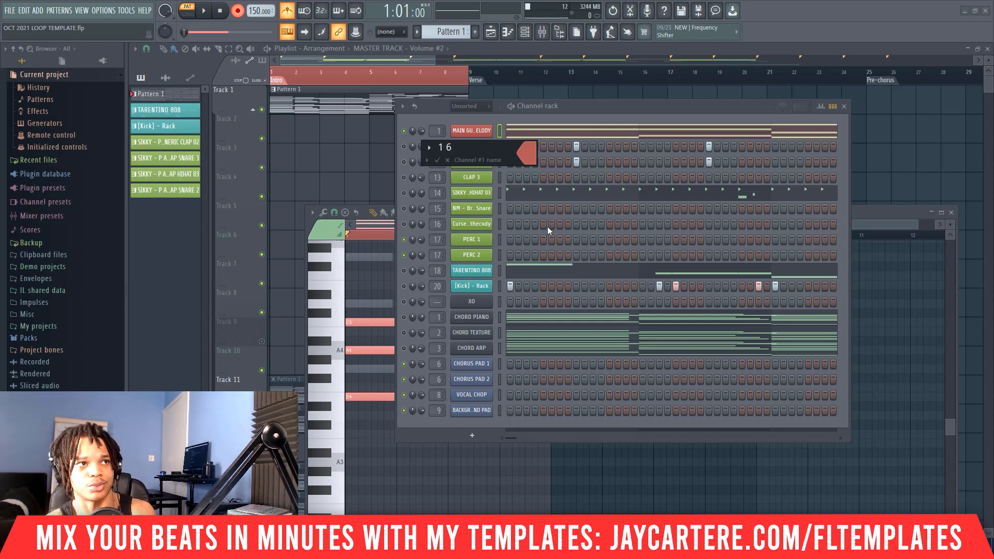
text(34)
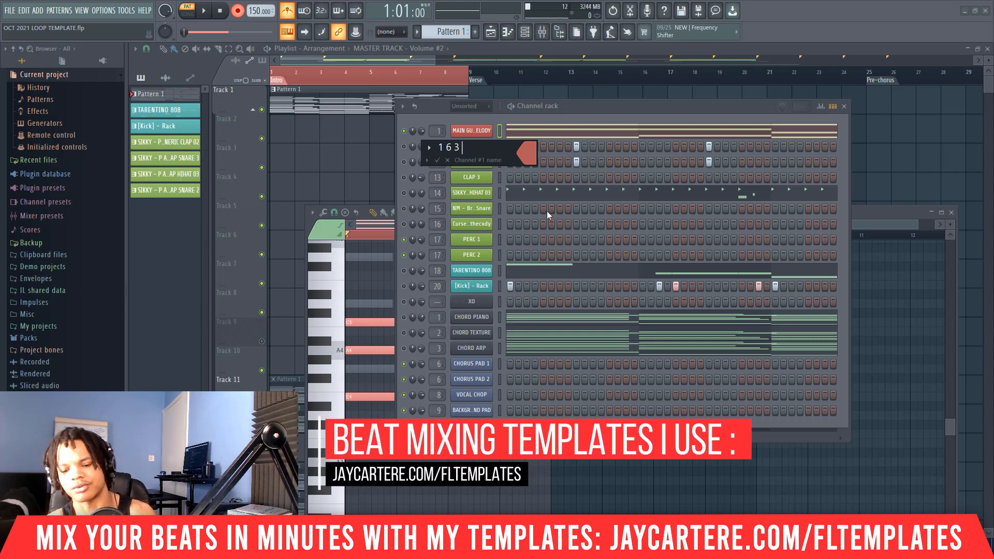
key(BackSpace)
text(5)
key(Return)
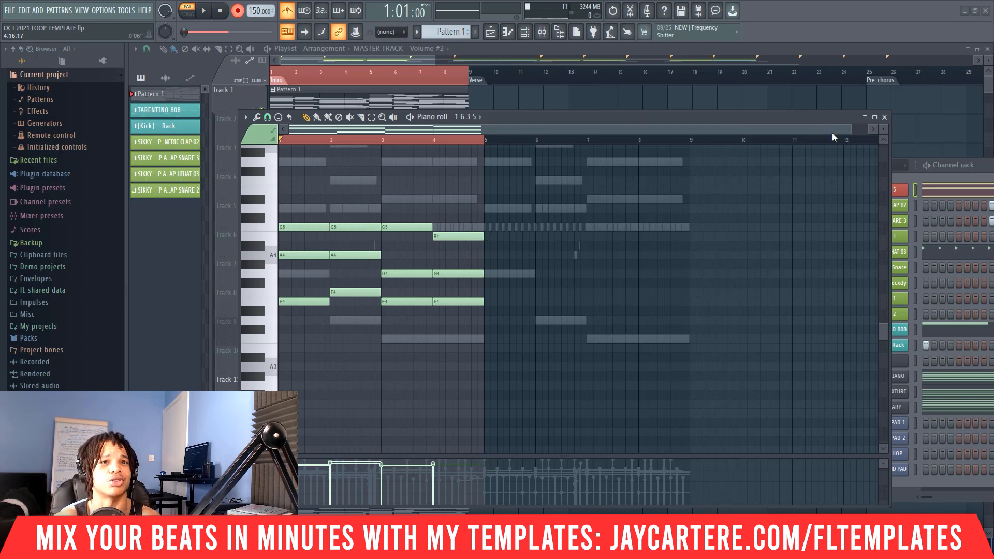
Step: Add one-bar bass notes A3, F3, C3 and E3 under the four chords in bars 1 to 4
drag(849, 130, 646, 129)
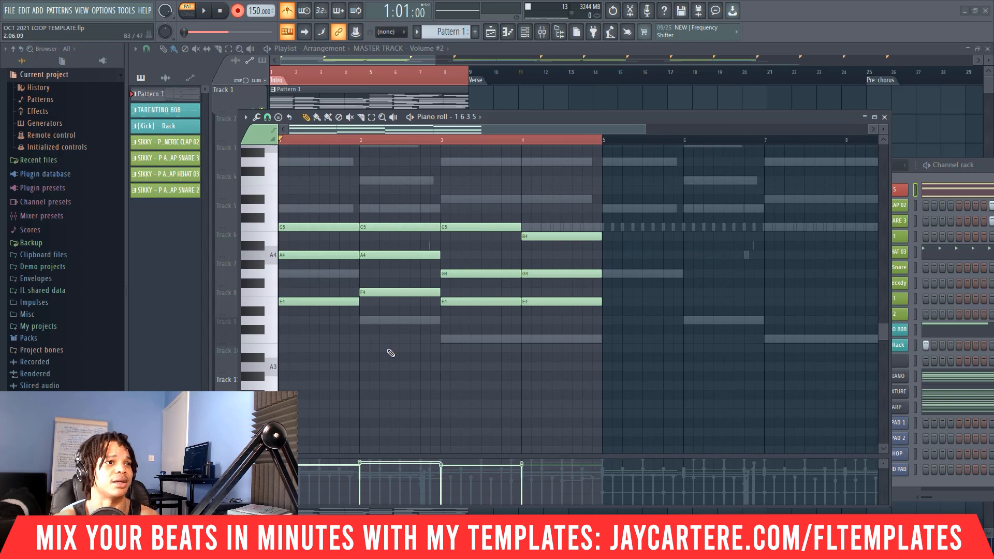
scroll(308, 343, down, 3)
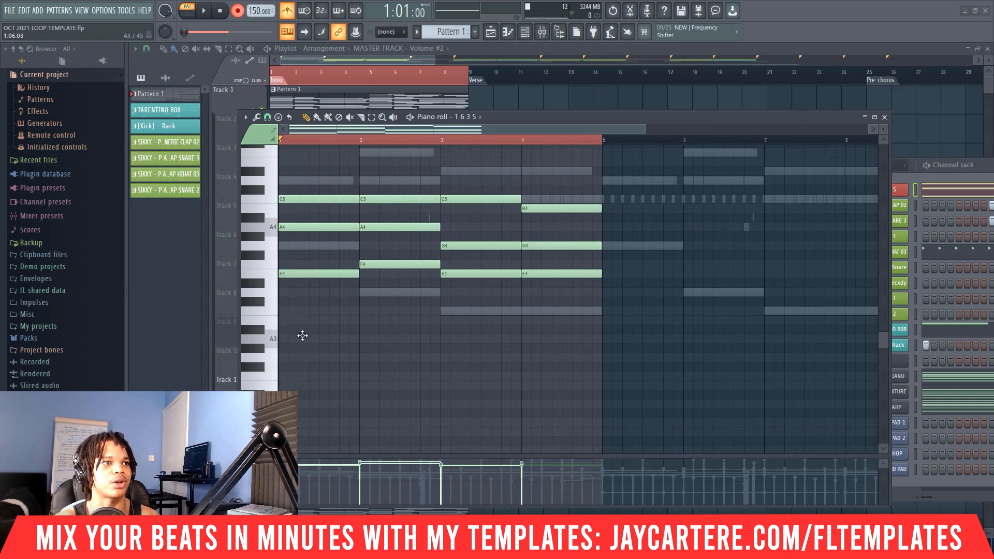
click(303, 338)
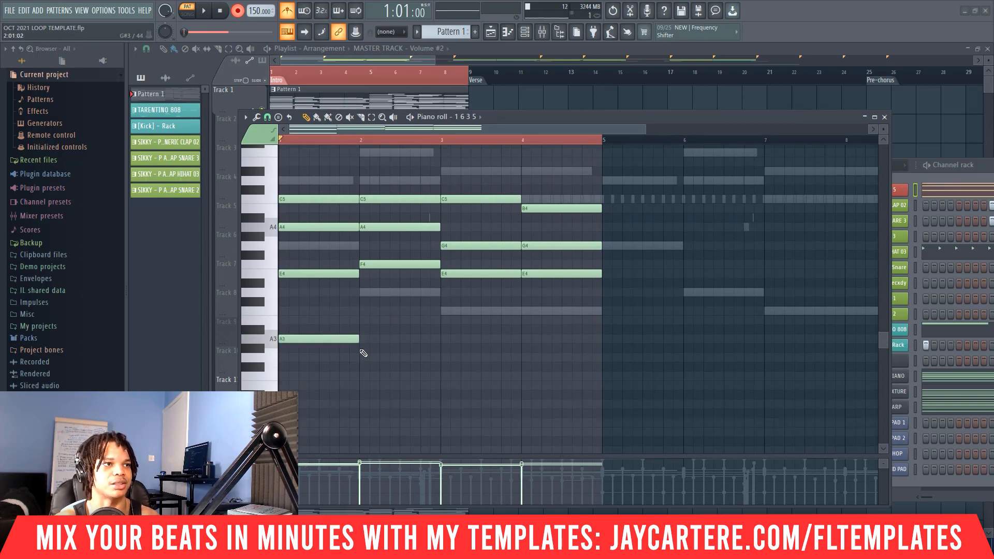
click(361, 377)
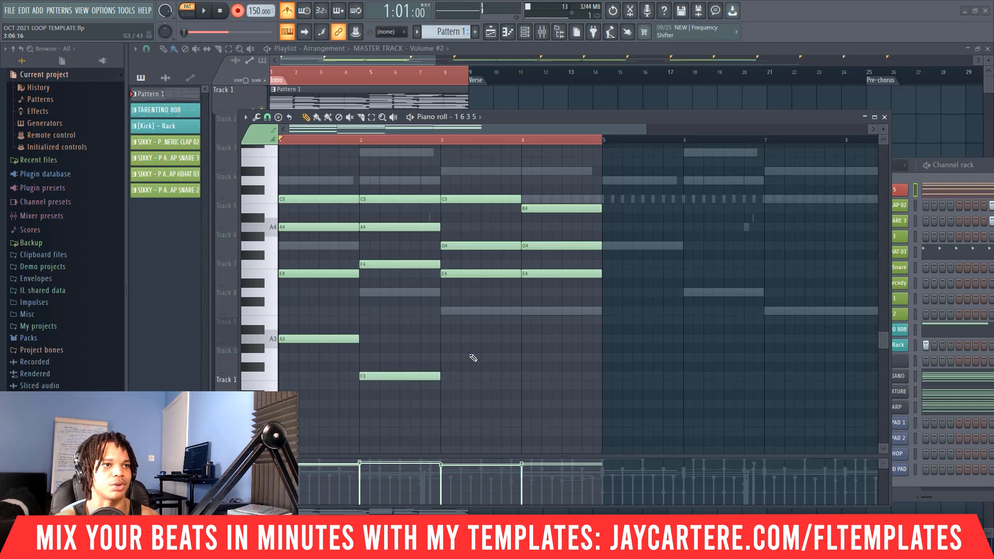
click(444, 404)
drag(470, 412, 471, 426)
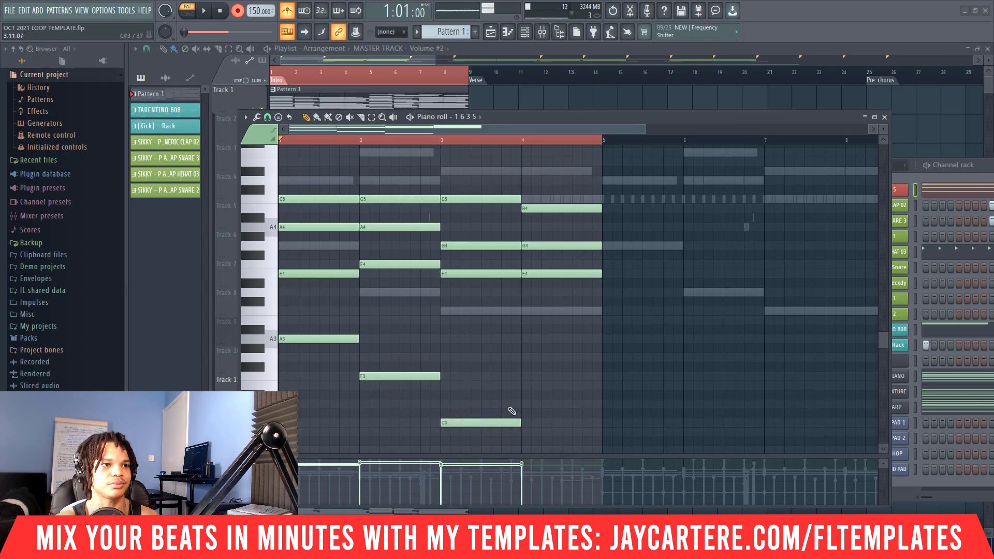
click(524, 385)
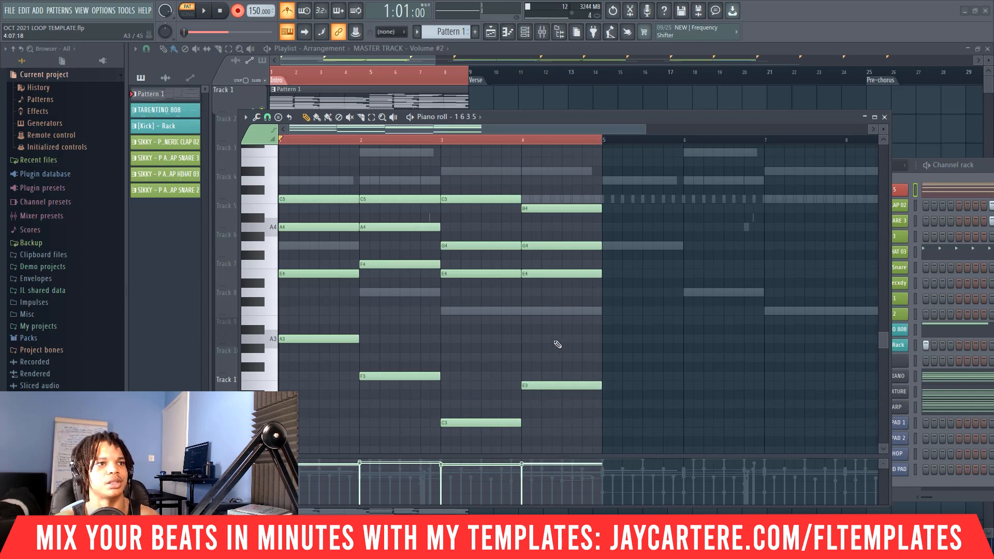
Step: Disarm recording, turn off the metronome, and play the chord progression with its bass notes
key(space)
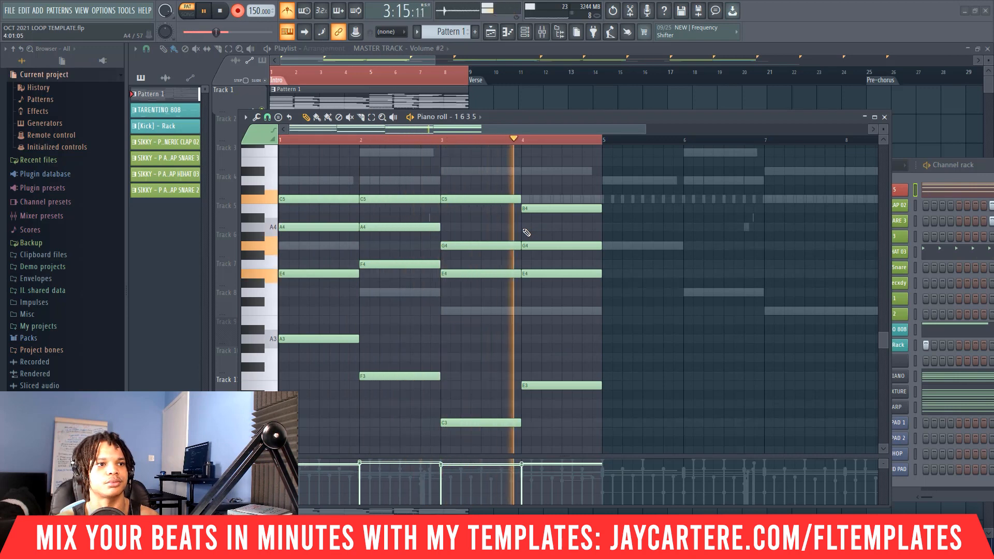
key(space)
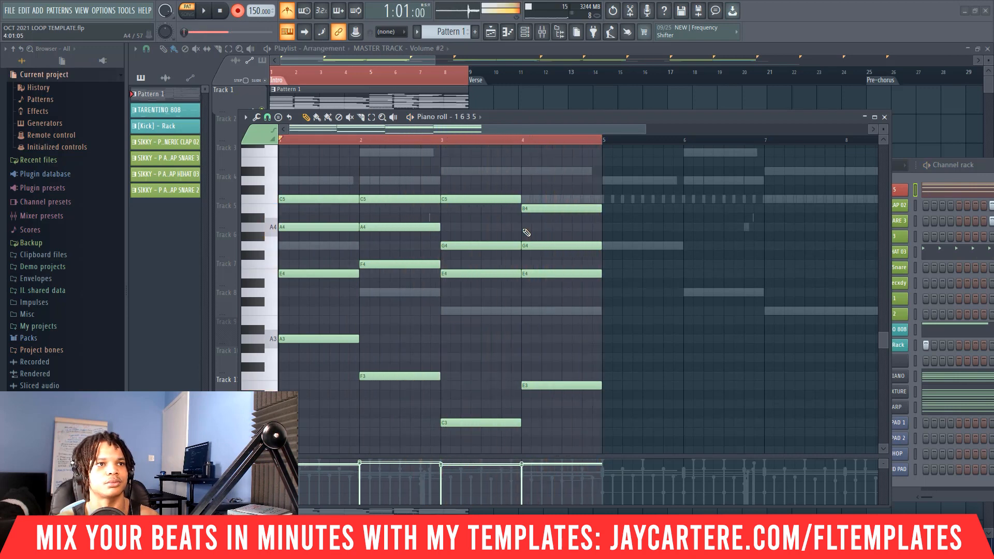
key(space)
key(space)
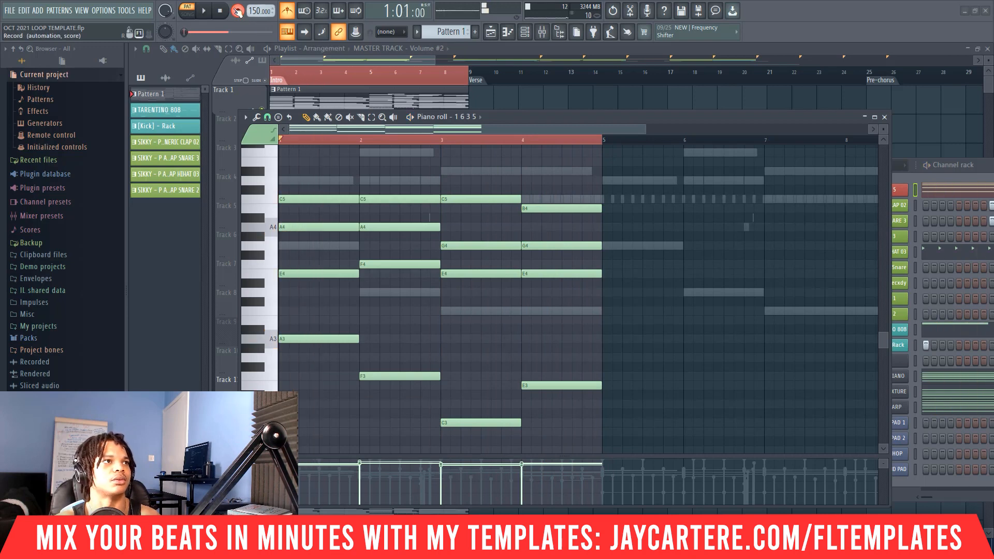
key(space)
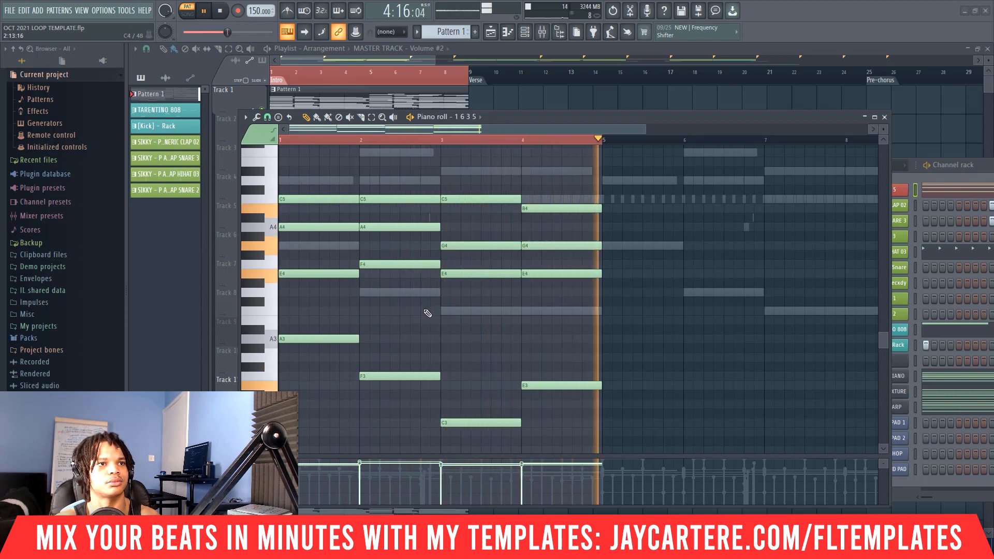
key(space)
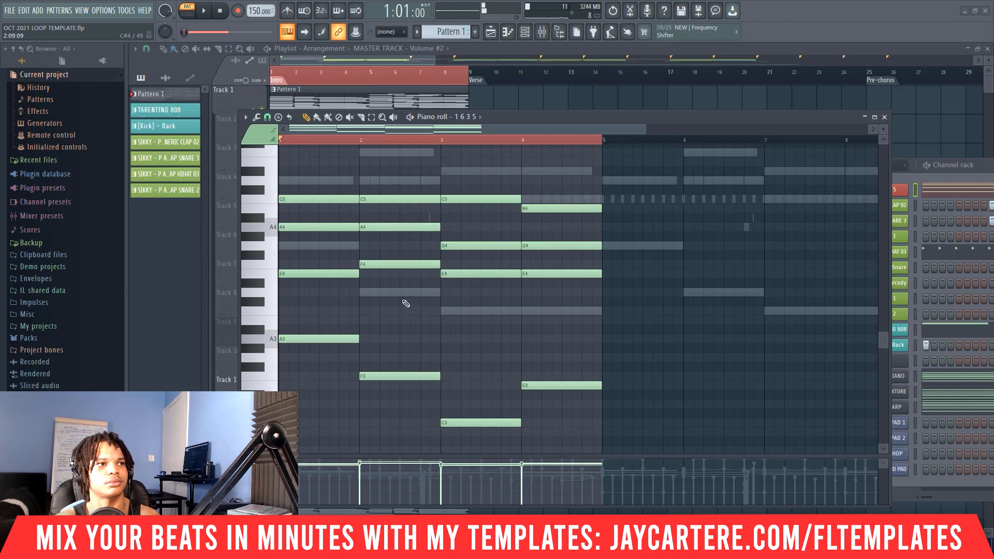
Step: Try repeating A4 in bar 1, first on the last beat and then from the middle of the bar, playing each version
scroll(324, 298, up, 1)
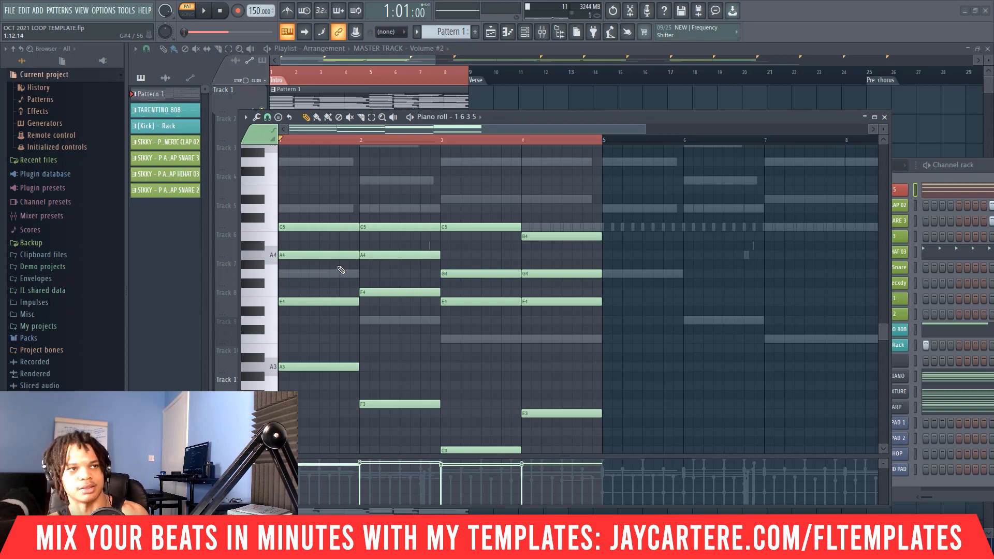
drag(339, 254, 339, 270)
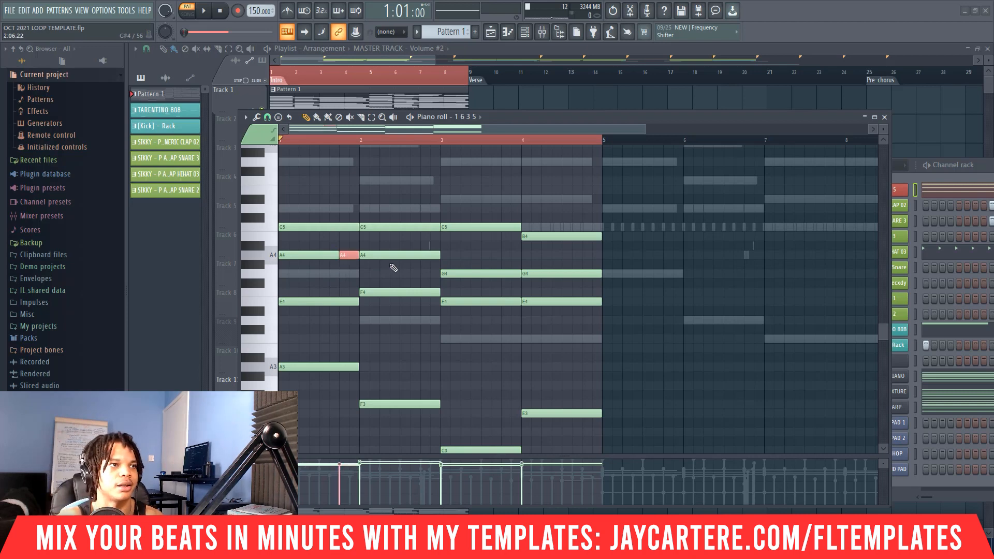
key(space)
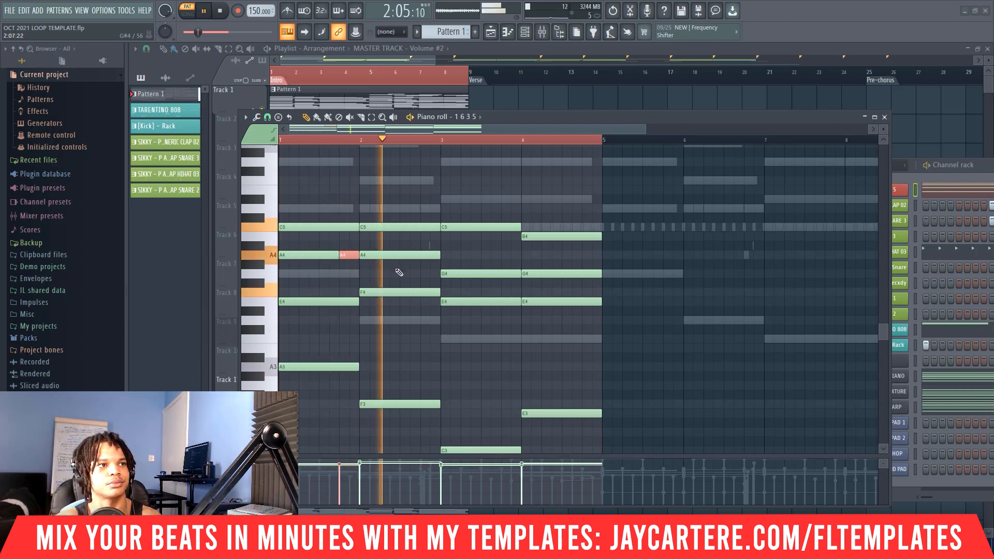
key(space)
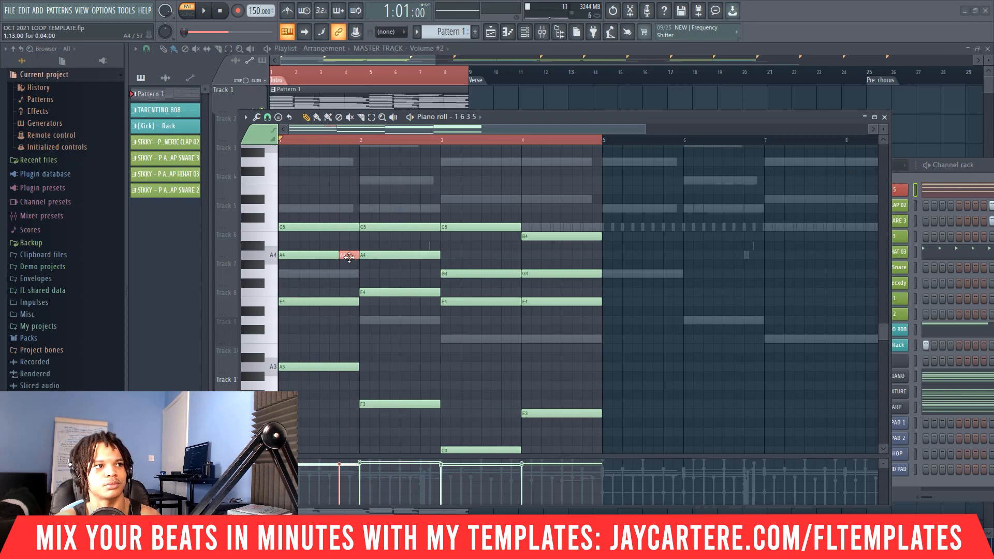
right_click(349, 255)
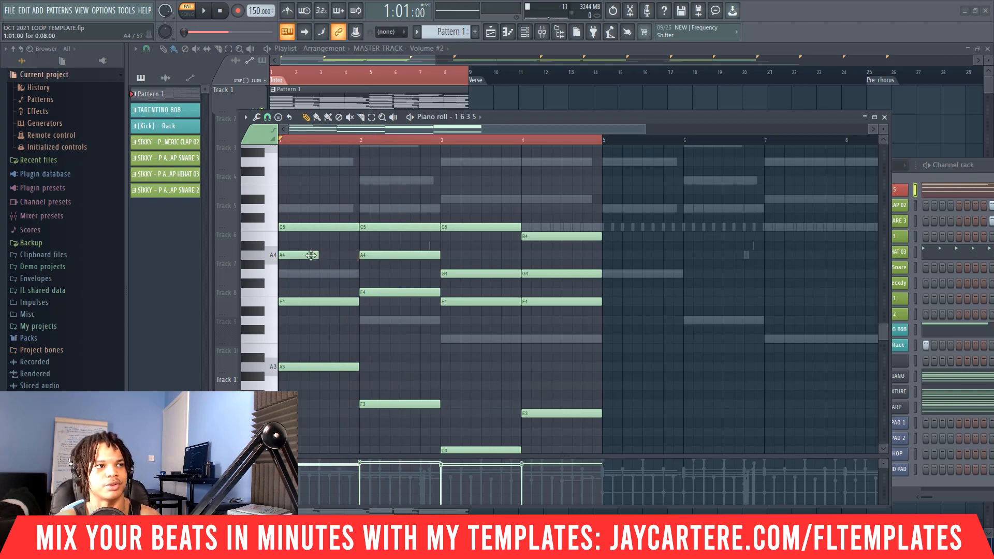
click(328, 255)
key(space)
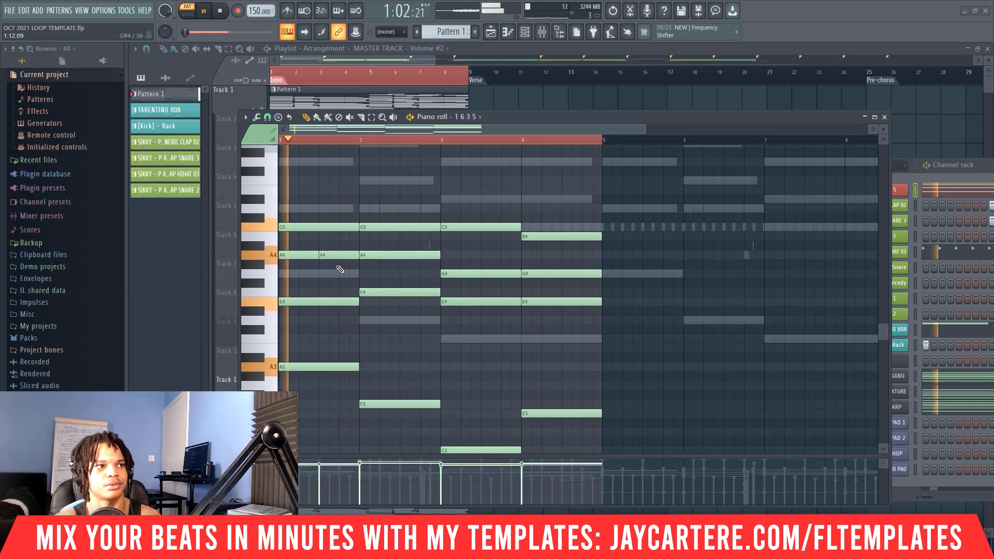
key(space)
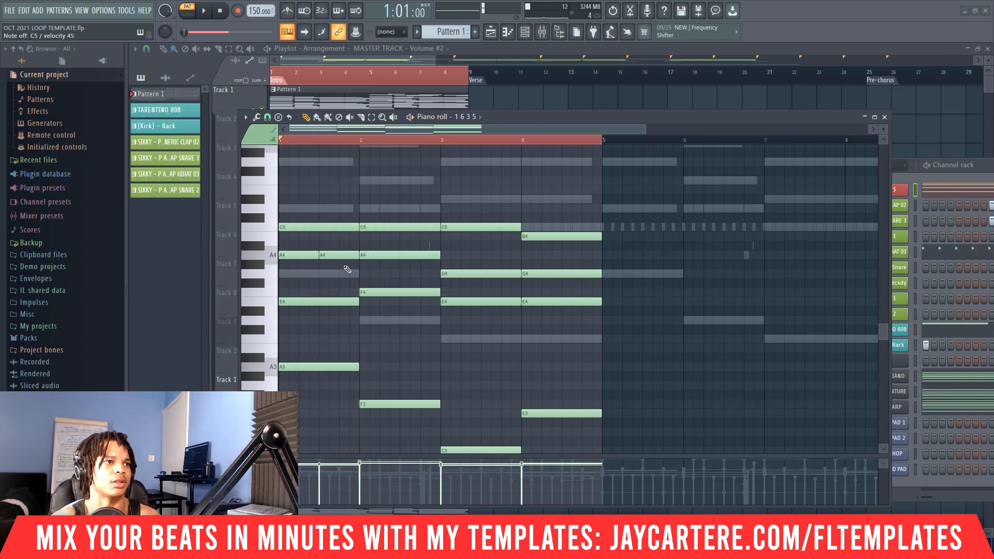
Step: Make bar 1's A4 one full-bar note, split its E4 into two half-bar notes, and play the result
drag(329, 255, 329, 300)
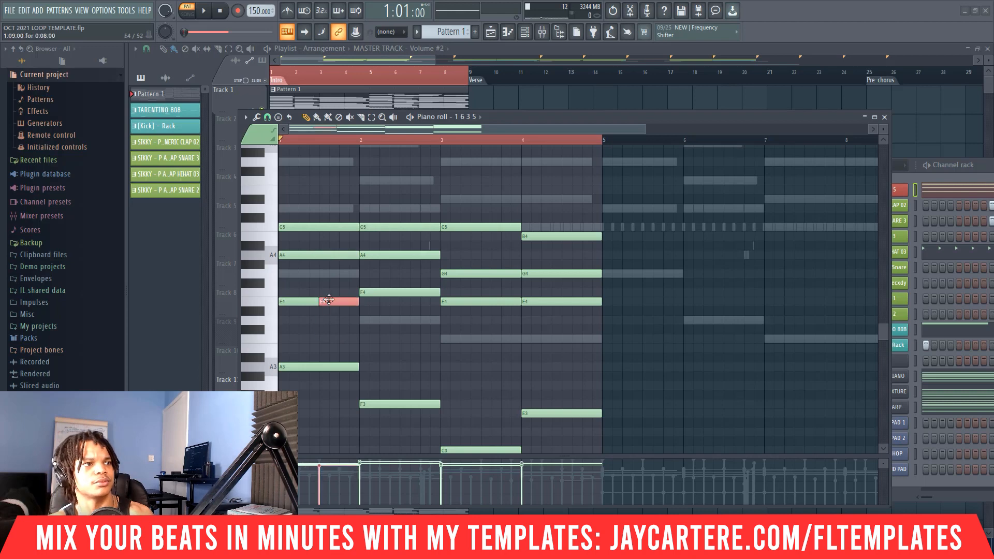
key(space)
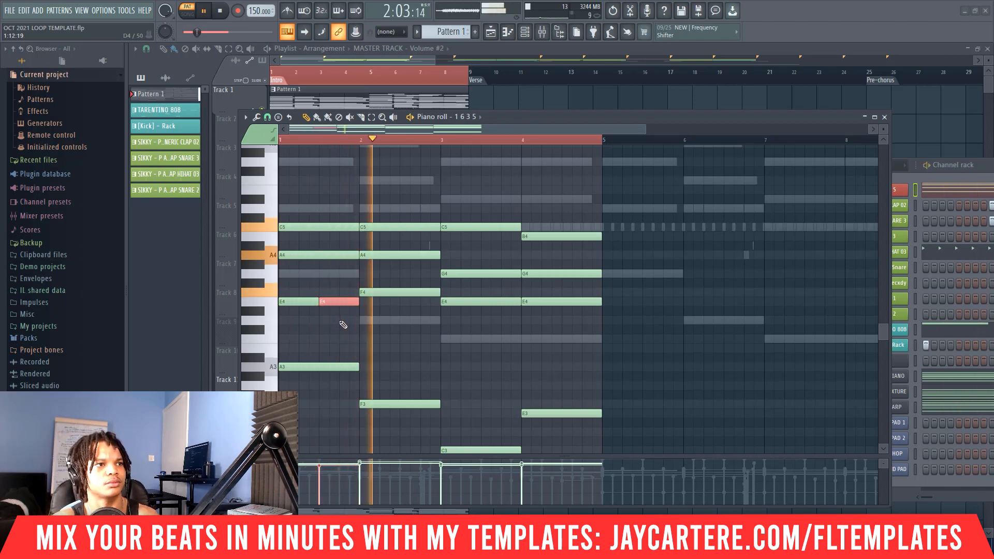
key(space)
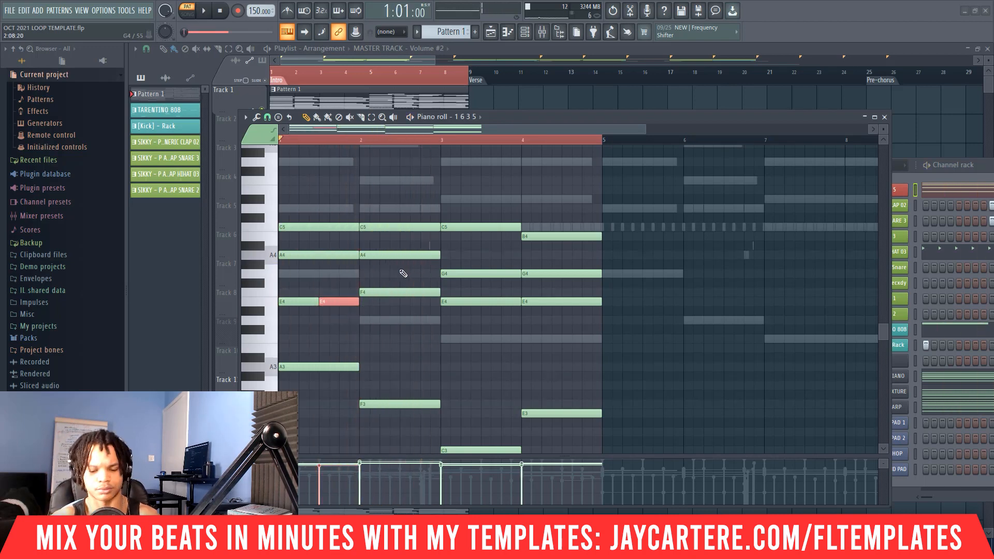
key(space)
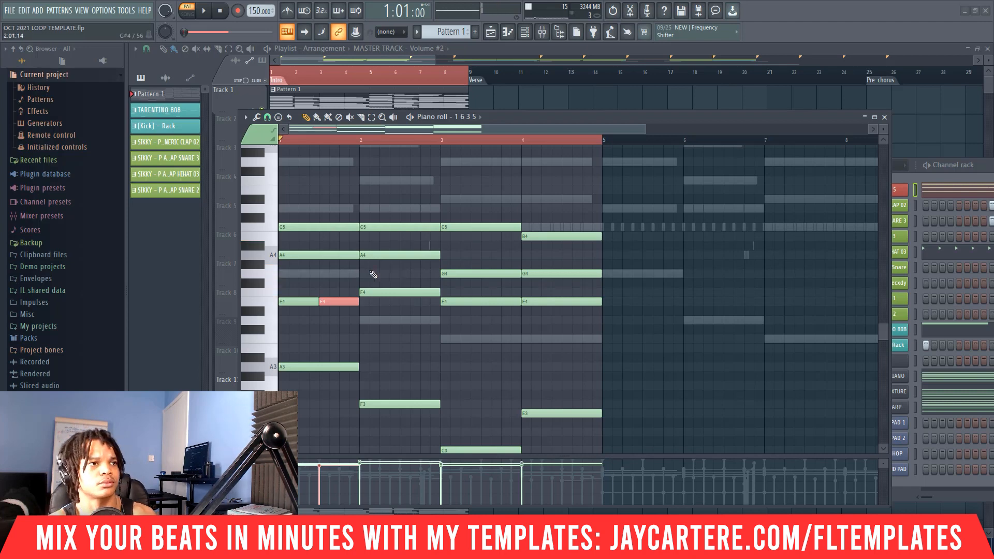
Step: Split bar 2's F4 so it repeats on the last beat, and play the result
click(426, 293)
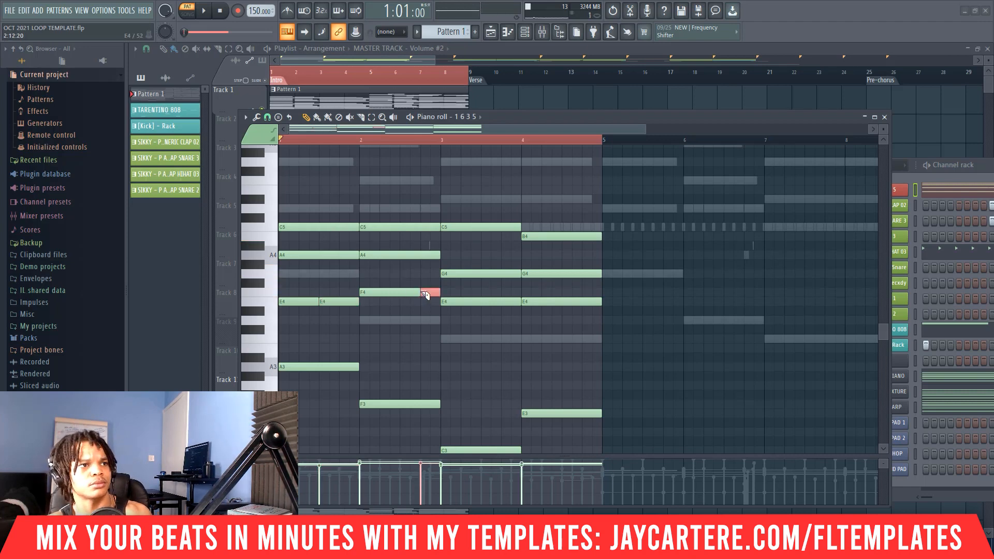
key(space)
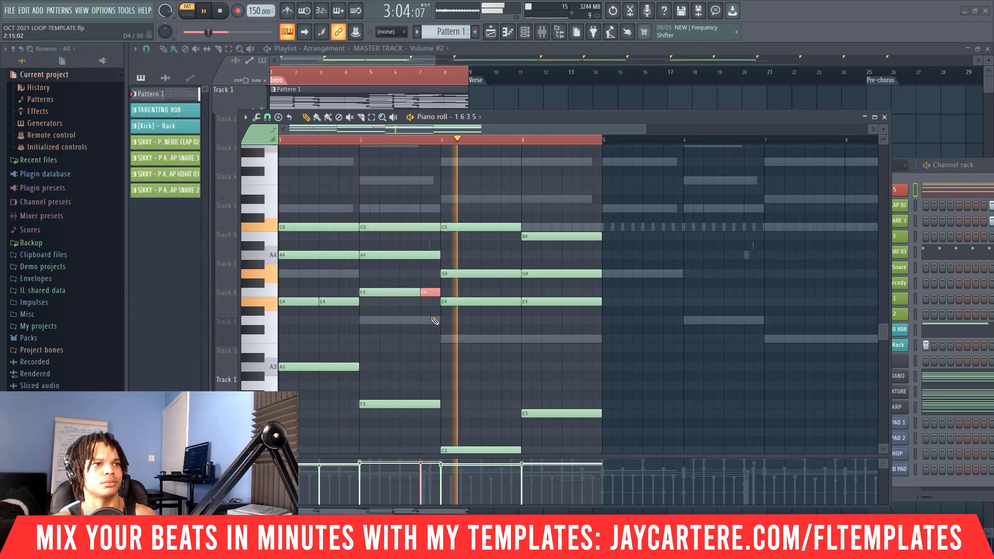
key(space)
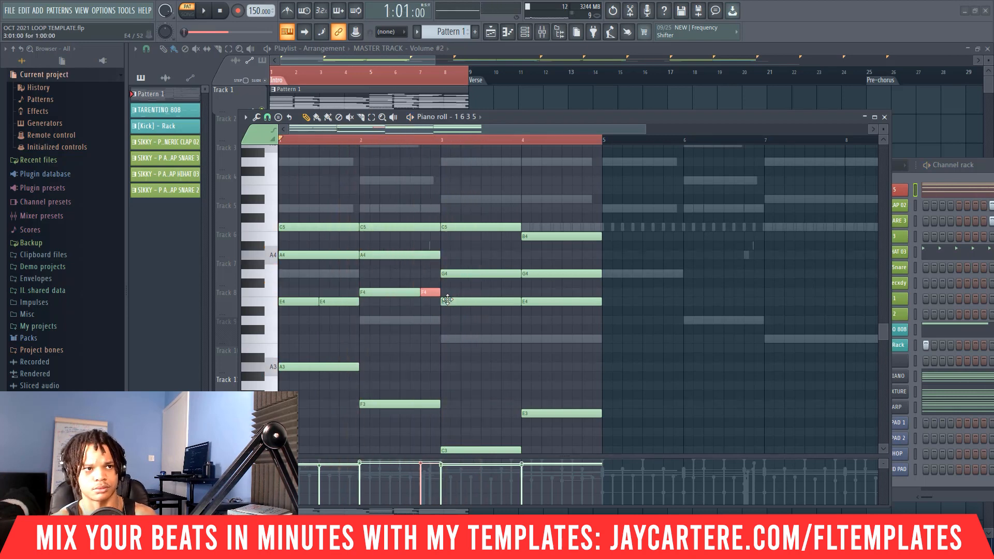
Step: Split bar 3's E4 into two half-bar notes and play the progression
click(486, 305)
key(space)
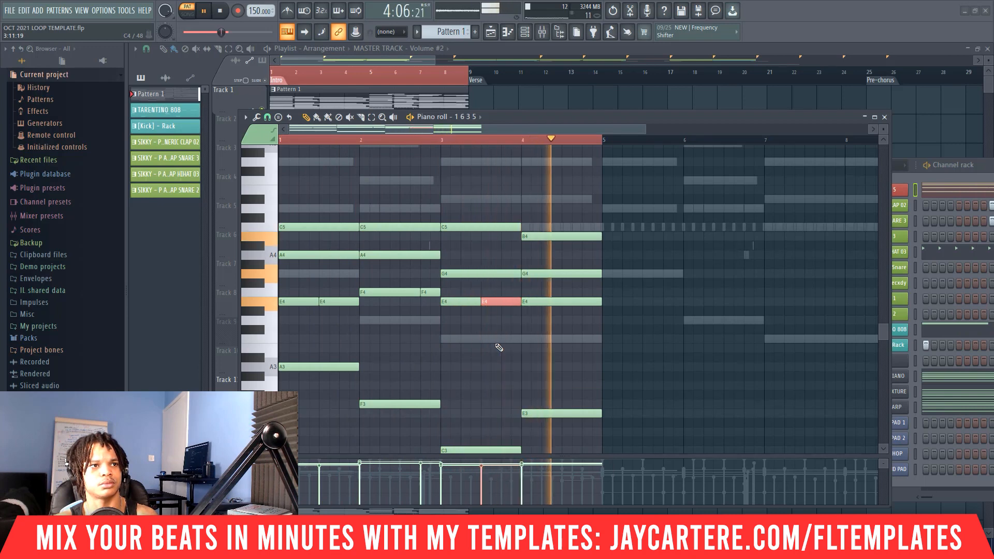
key(space)
Step: Shorten bar 4's E4 to half a bar and add a D4 filling the second half, checking it during playback
click(574, 303)
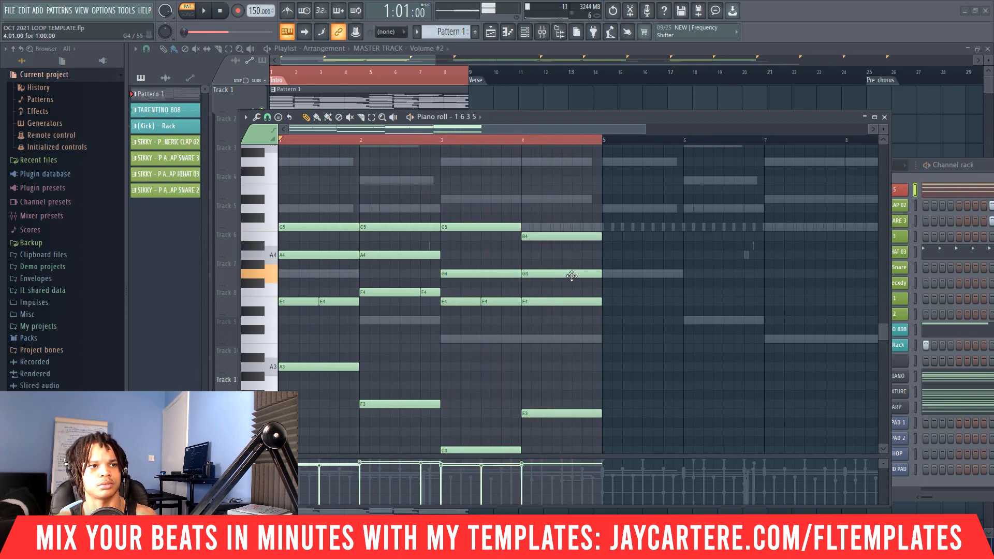
click(598, 311)
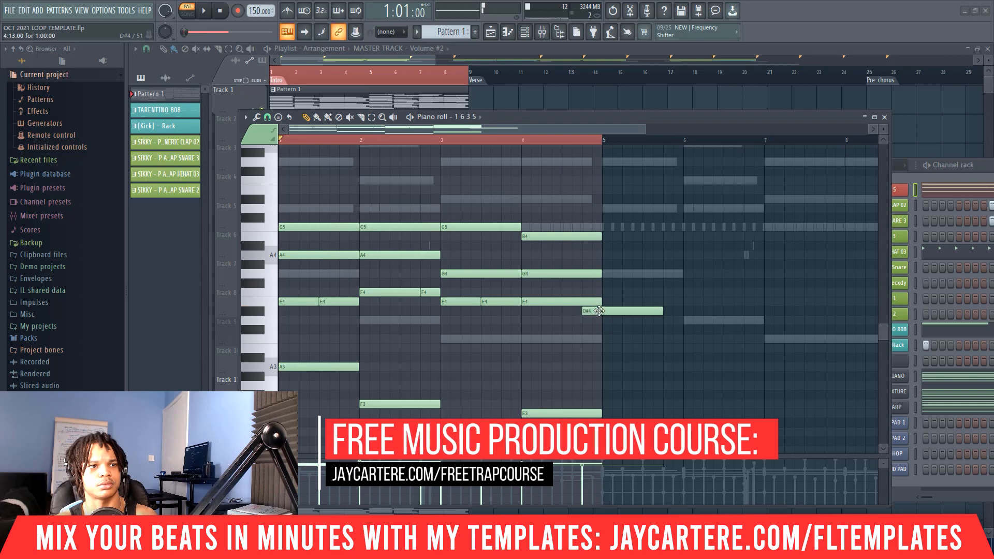
drag(599, 311, 596, 320)
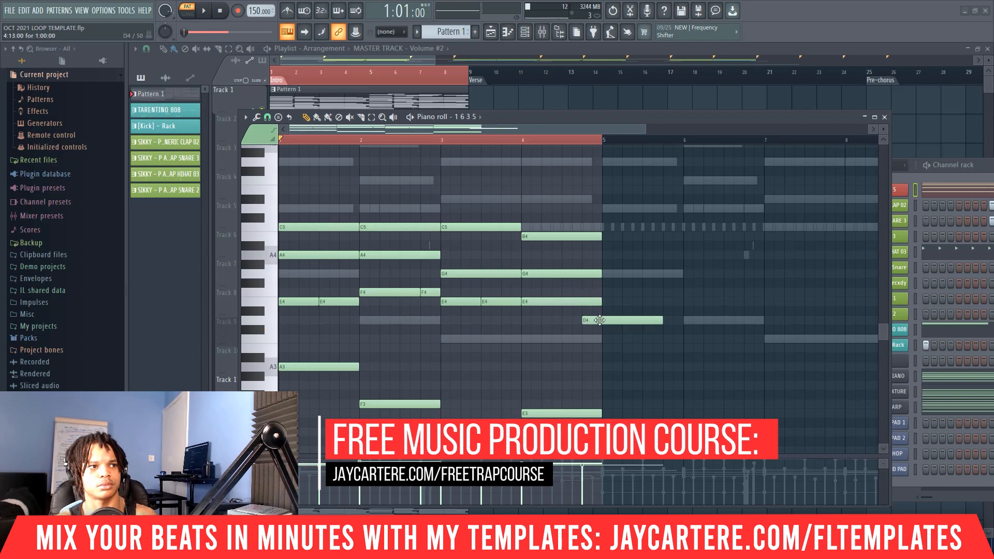
drag(663, 318, 599, 319)
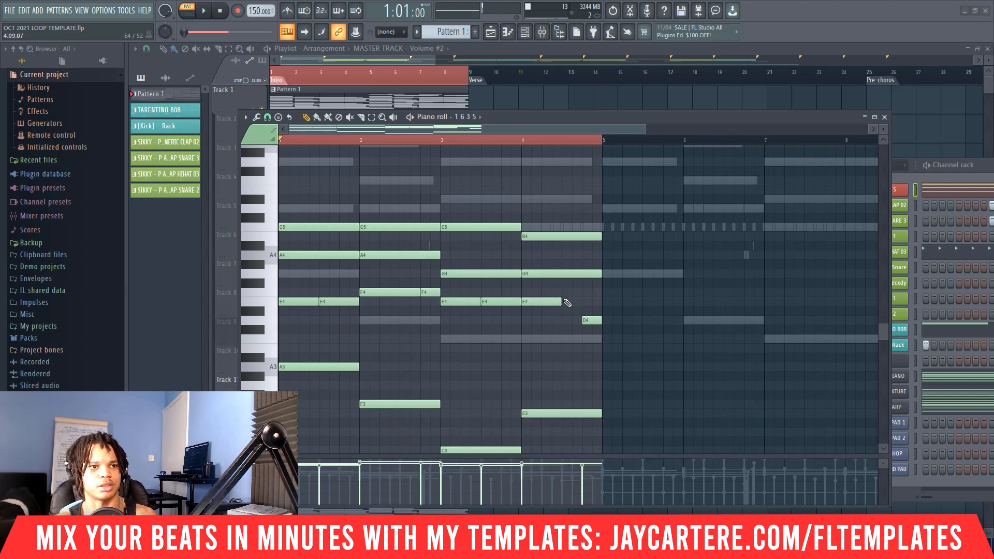
click(567, 303)
key(space)
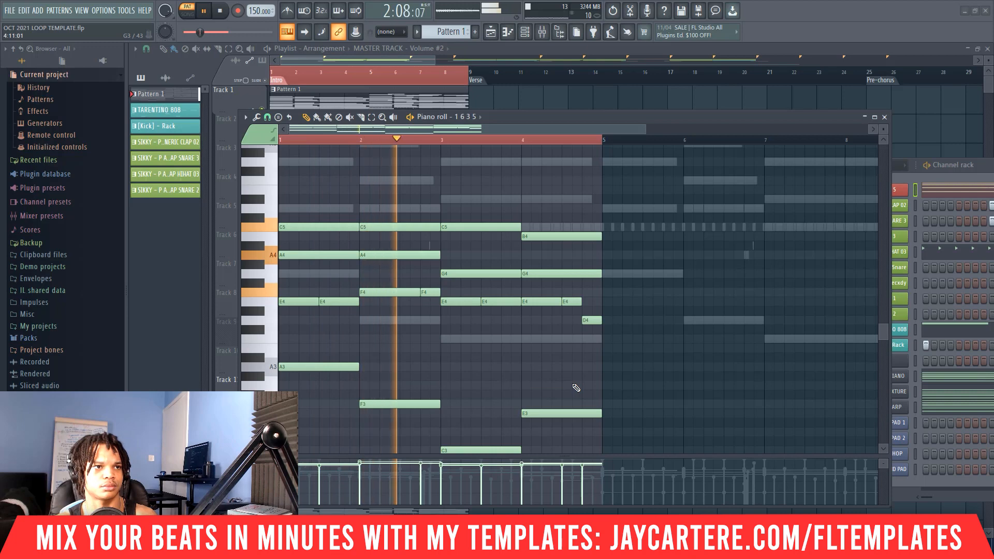
right_click(577, 303)
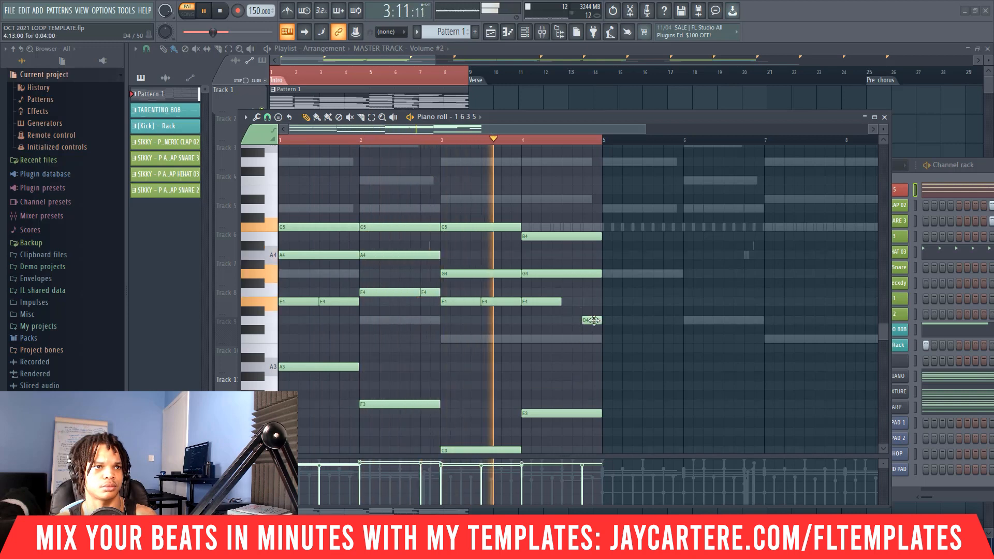
mouse_move(591, 320)
mouse_down()
mouse_move(572, 321)
mouse_move(604, 322)
mouse_up()
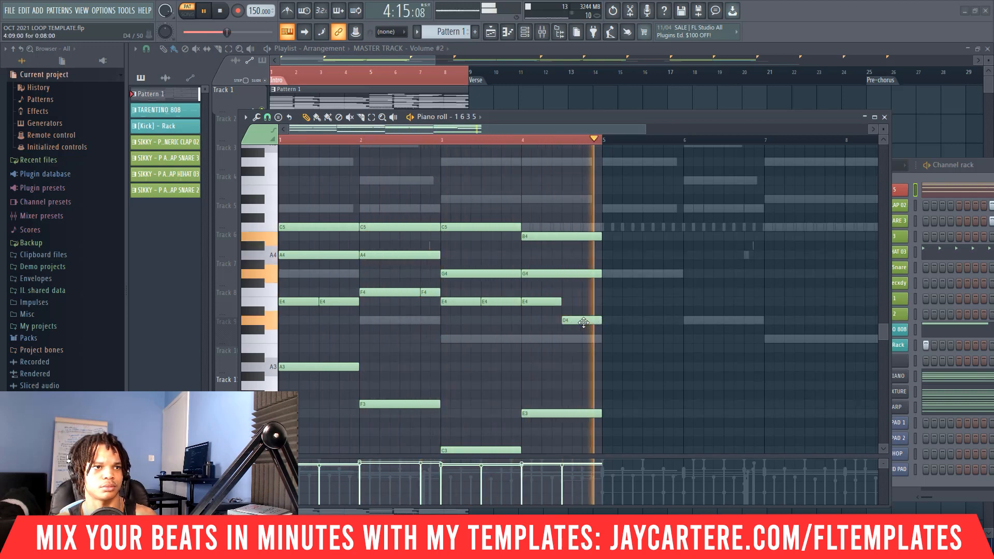
Step: Remove the repeated F4 on bar 2's last beat and extend the preceding F4 to the full bar
right_click(429, 294)
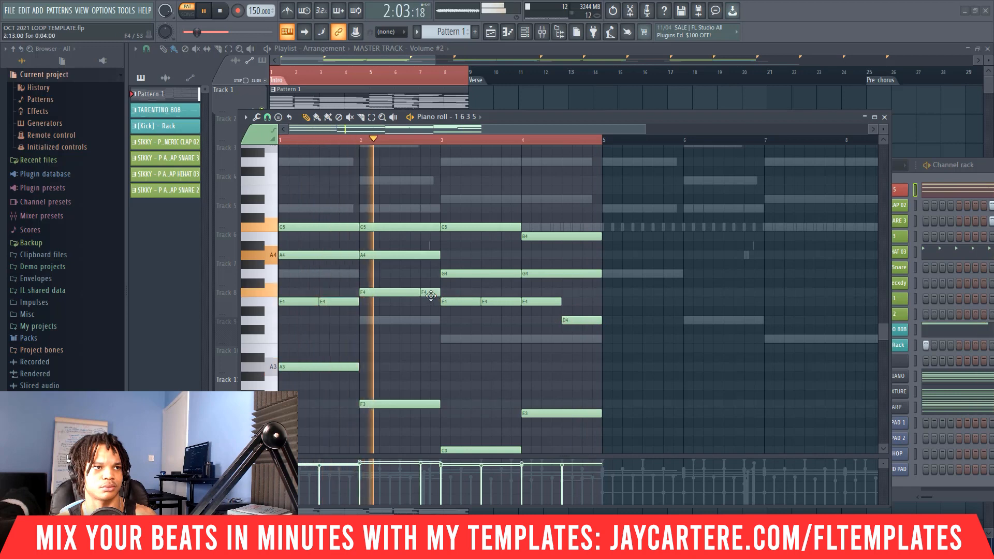
drag(419, 293, 439, 293)
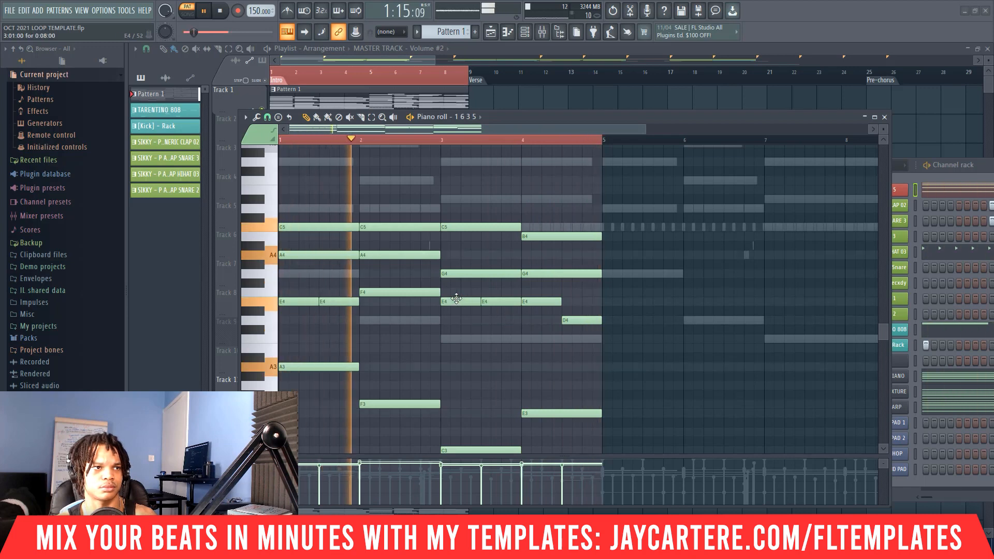
Step: Repeat F4 on bar 2's last beat and replace bar 3's two E4 halves with one full-bar note, checking by playback
key(space)
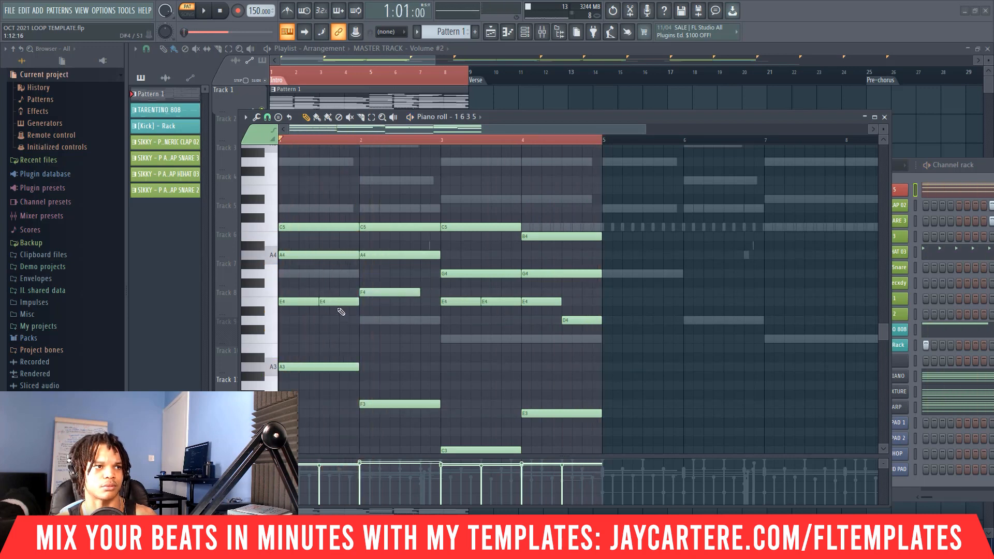
click(425, 294)
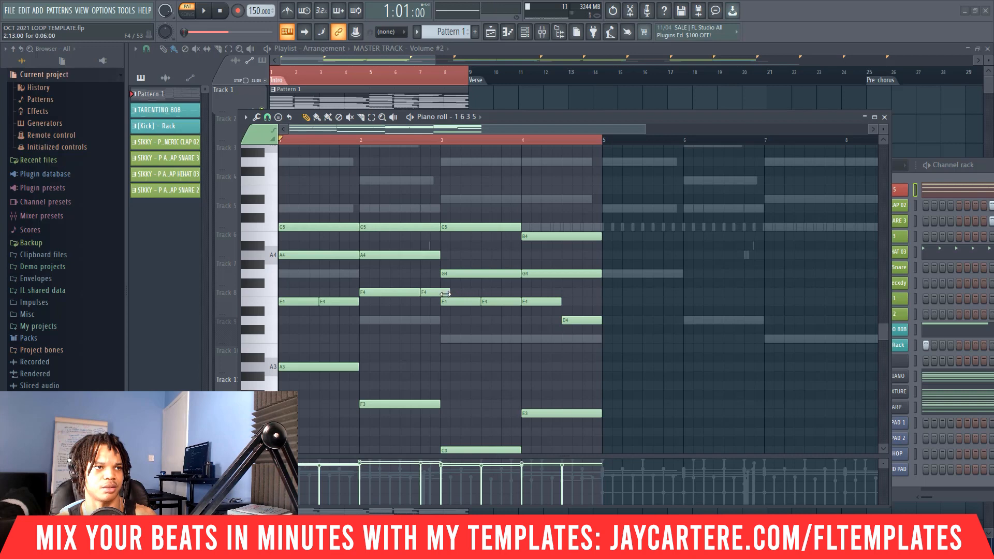
right_click(492, 304)
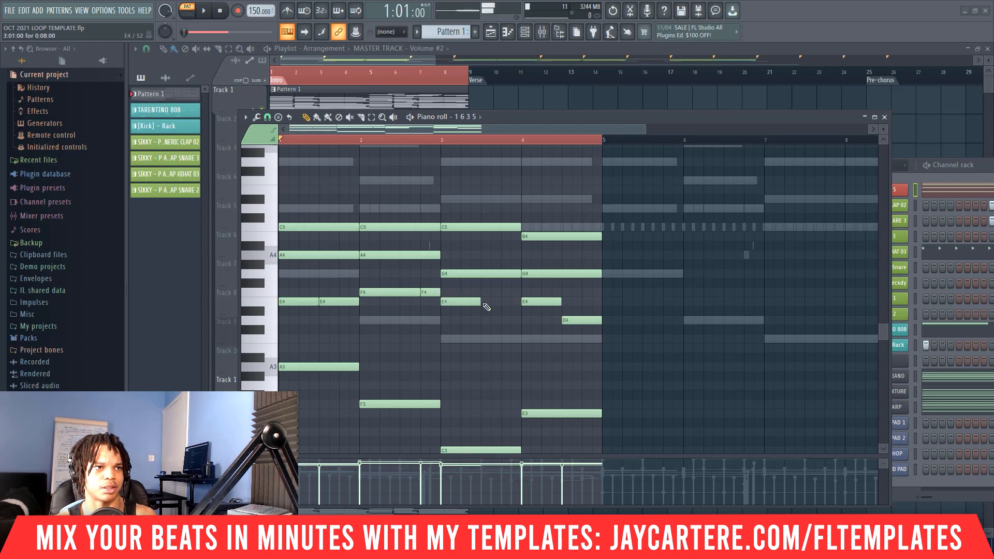
key(space)
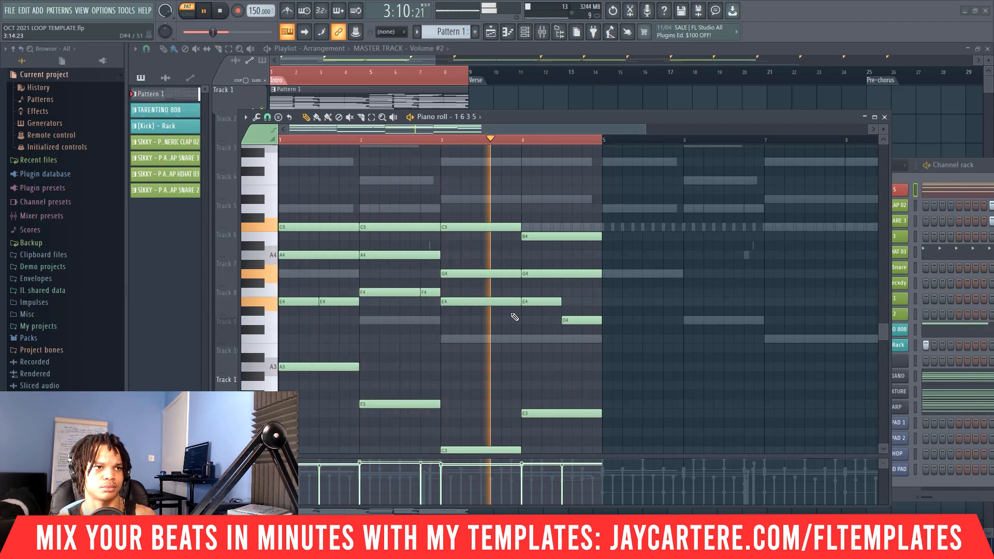
key(space)
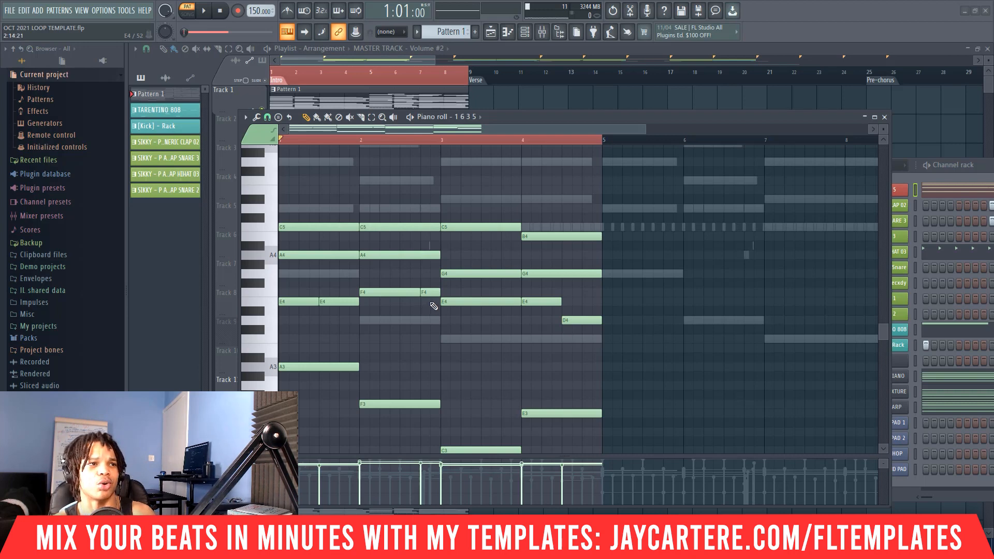
Step: Lower the velocity of bar 1's second E4, bar 2's last-beat F4 and bar 4's D4
drag(435, 305, 434, 289)
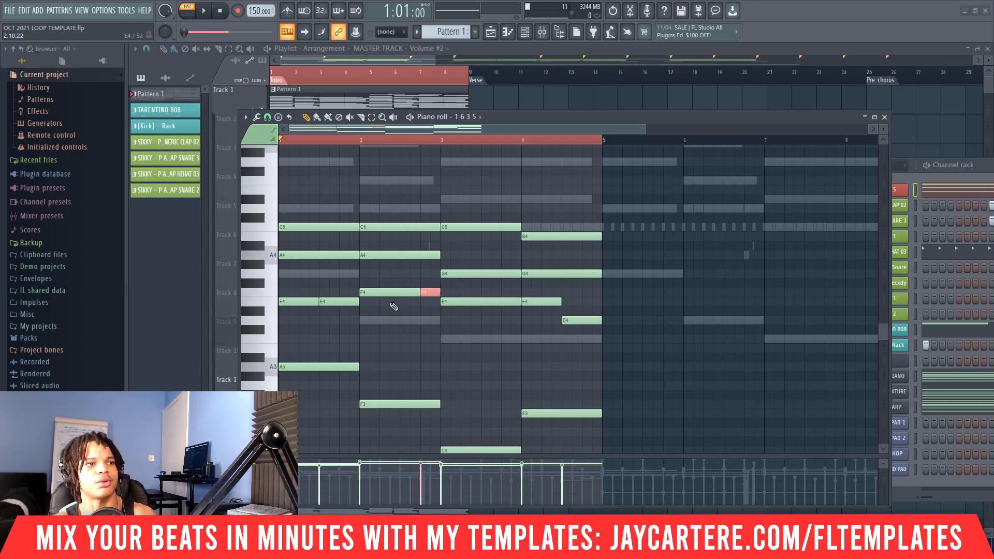
drag(339, 323, 342, 300)
drag(571, 339, 578, 317)
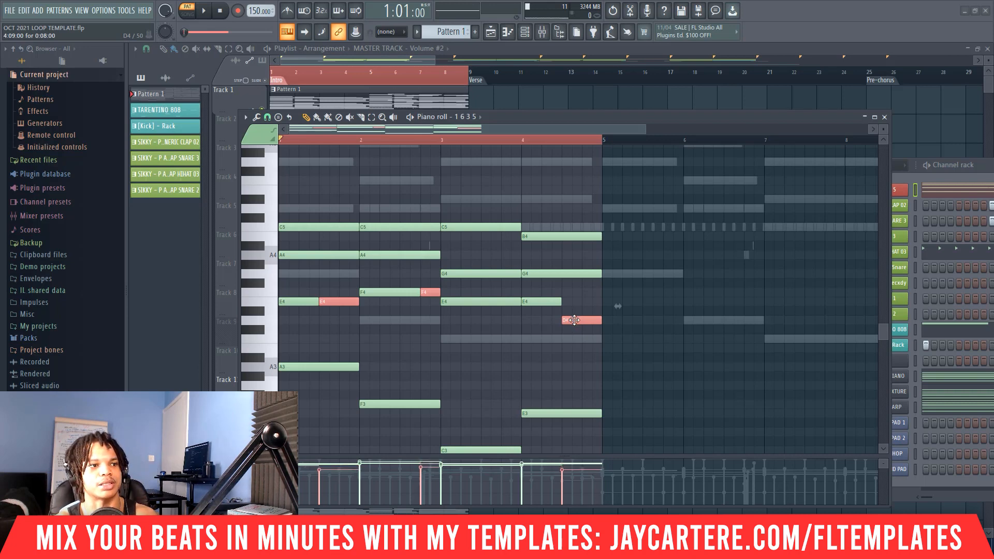
Step: Randomize the velocity levels of all notes in the progression
key(ctrl+a)
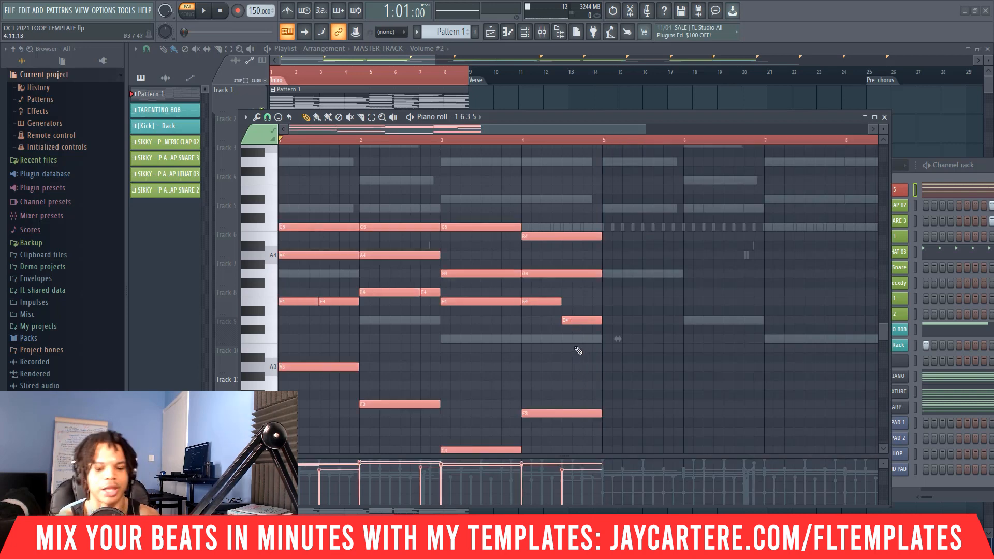
key(alt+r)
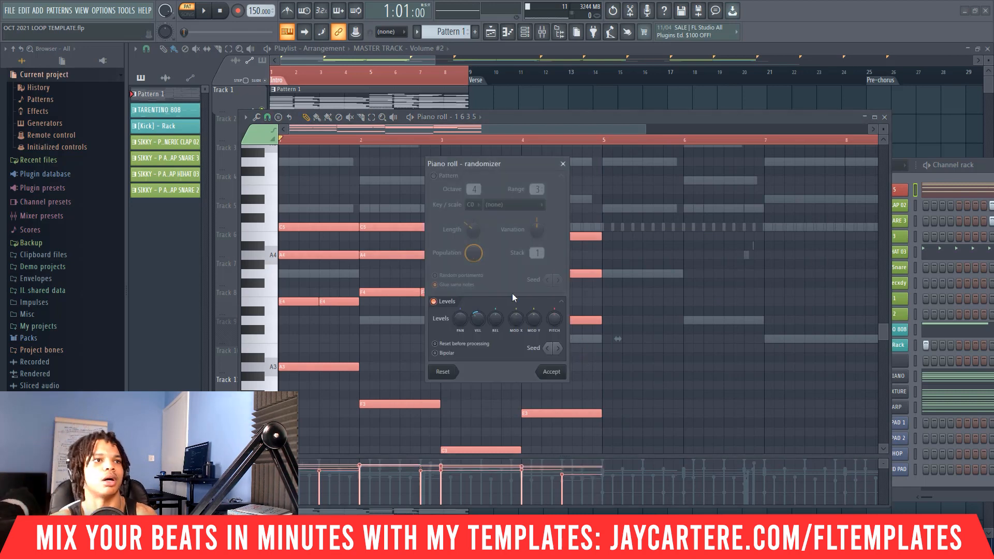
click(551, 372)
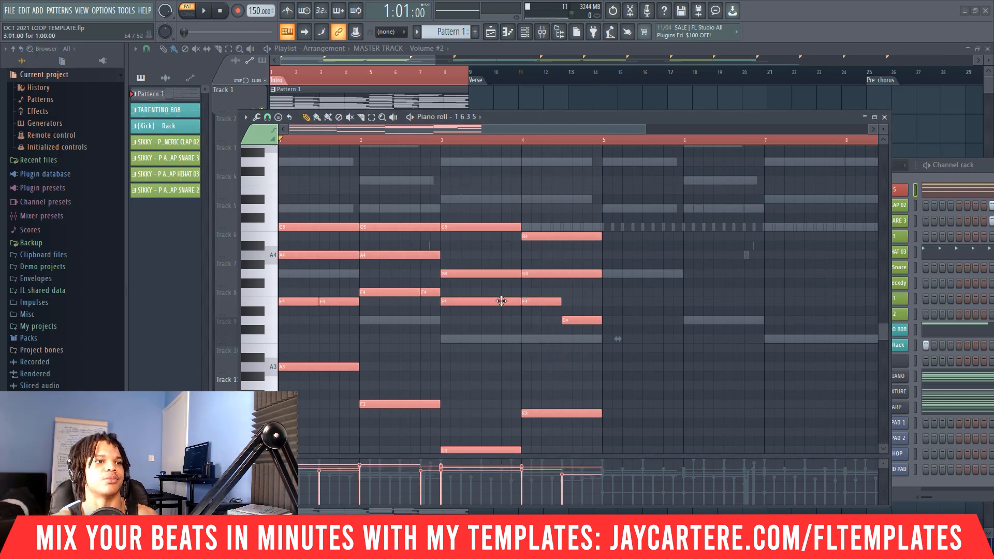
Step: Lower the velocity of all the notes together and play the progression
scroll(501, 301, down, 5)
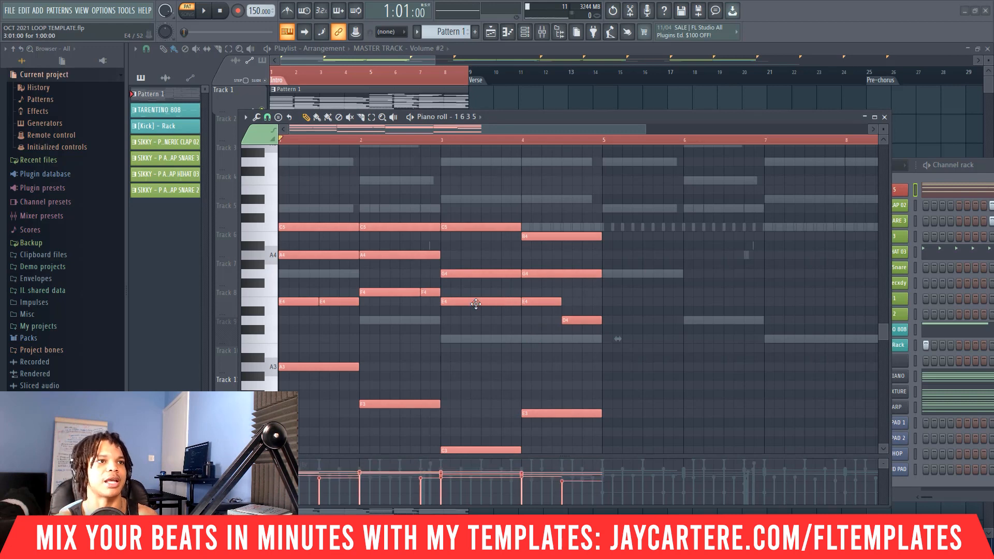
key(space)
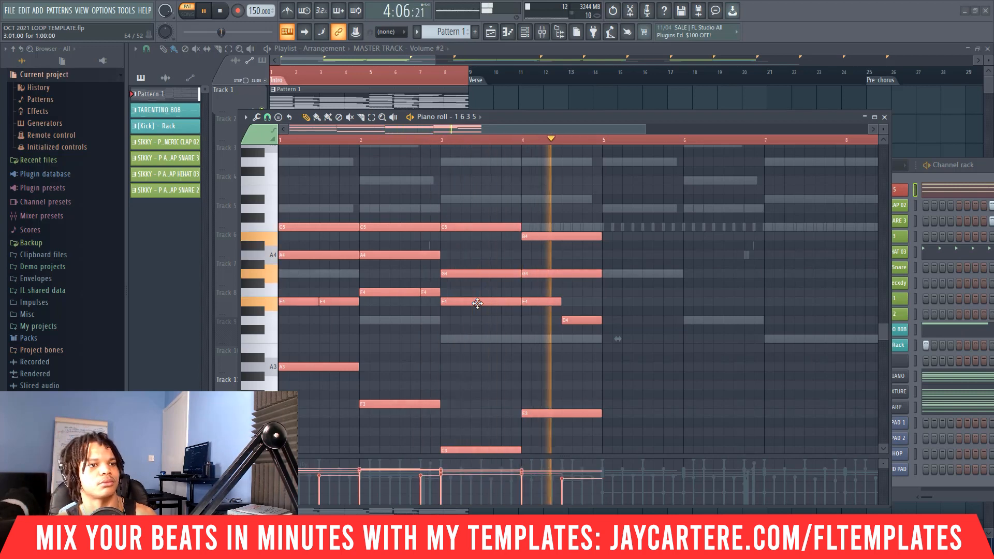
key(space)
Step: Duplicate the four-bar progression into bars 5 to 8 and set the playback range to those bars
scroll(374, 221, down, 3)
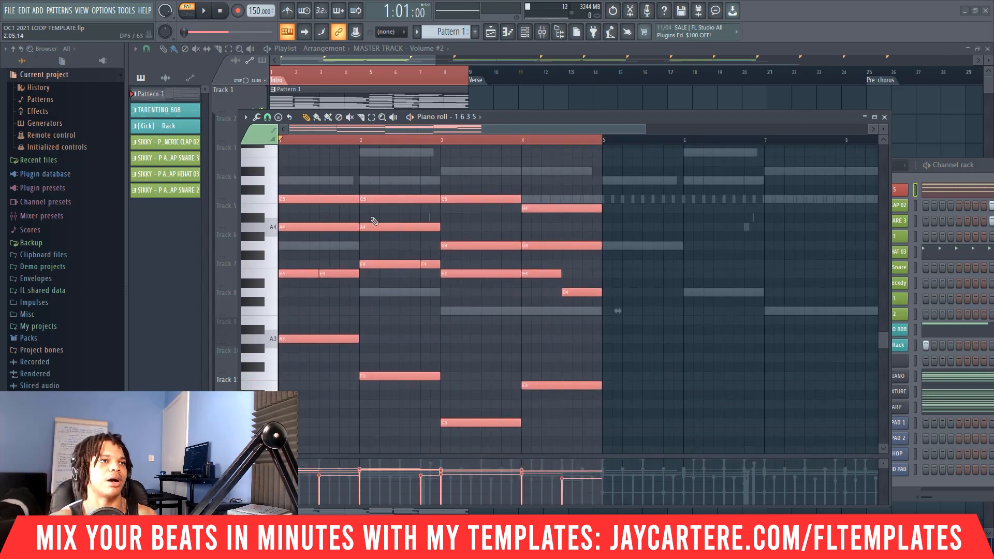
scroll(389, 266, up, 2)
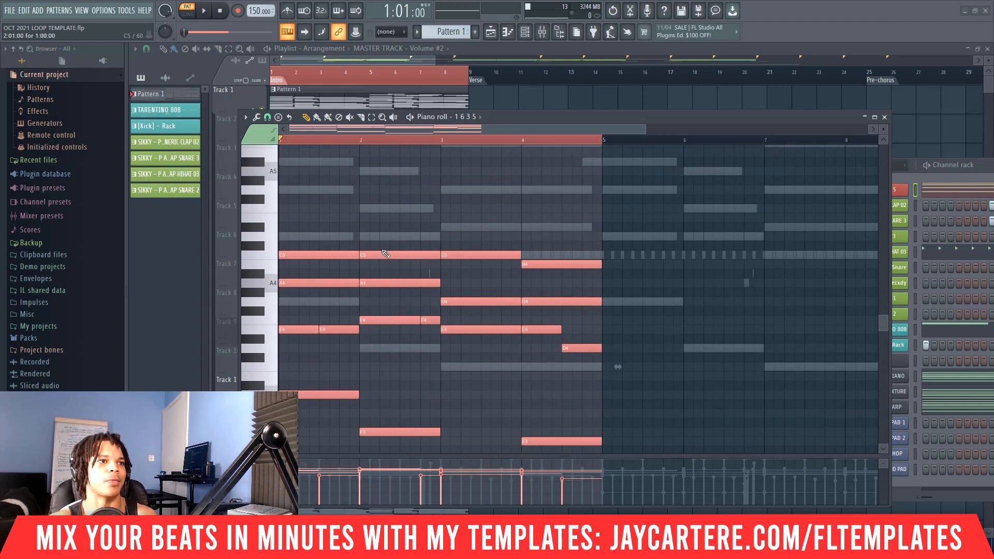
scroll(385, 256, down, 1)
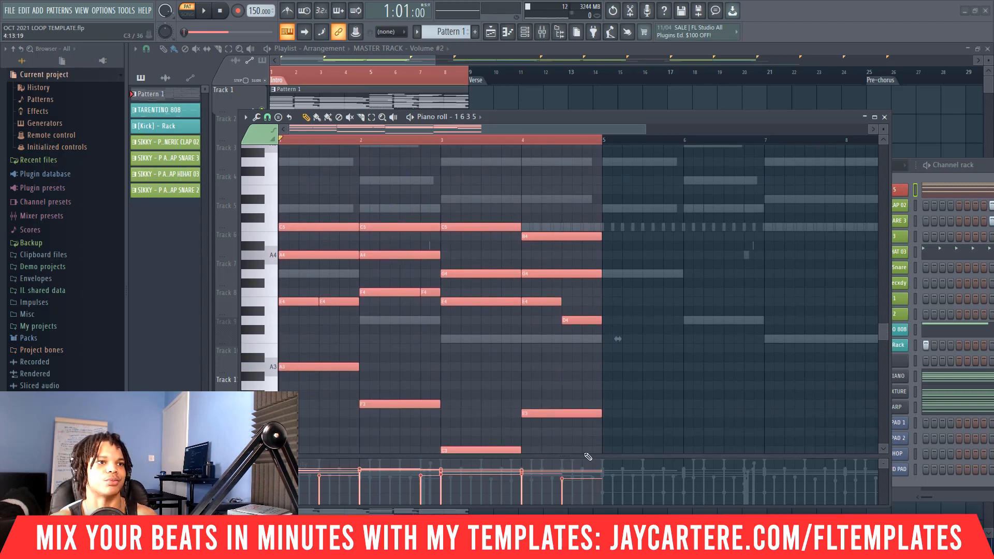
key(ctrl+b)
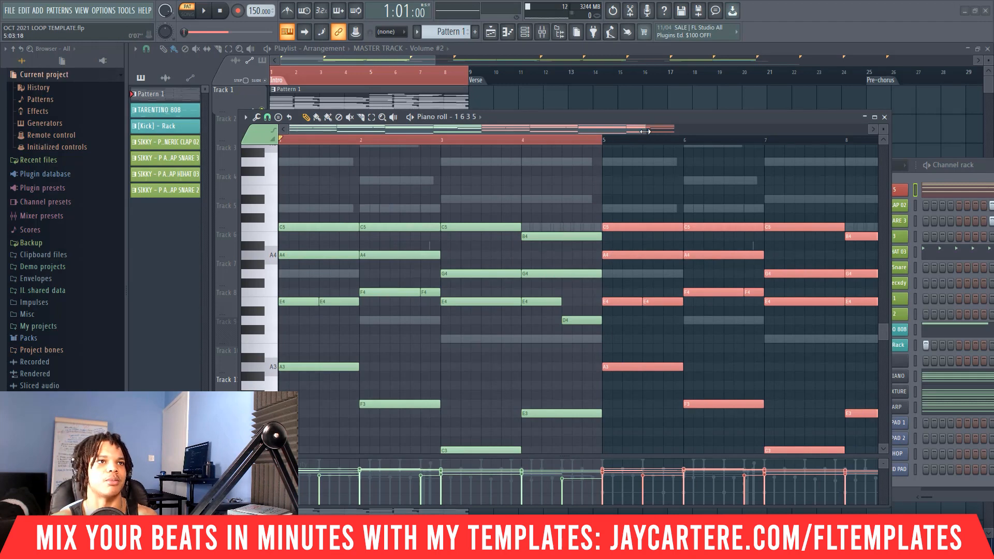
drag(645, 131, 817, 127)
drag(498, 140, 716, 158)
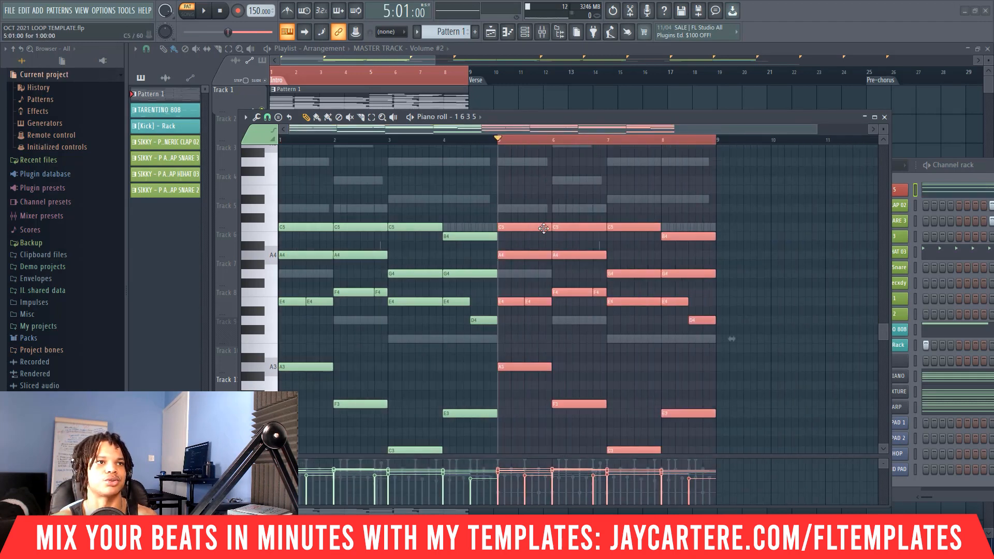
Step: Play bars 5 to 8 with the high melody and extend the playback range back to bar 1
scroll(544, 228, up, 3)
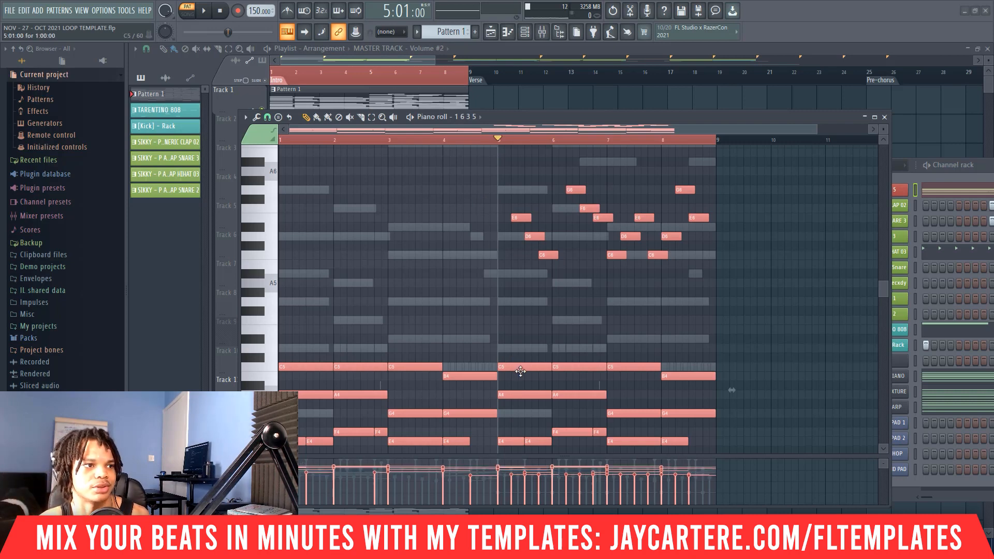
key(space)
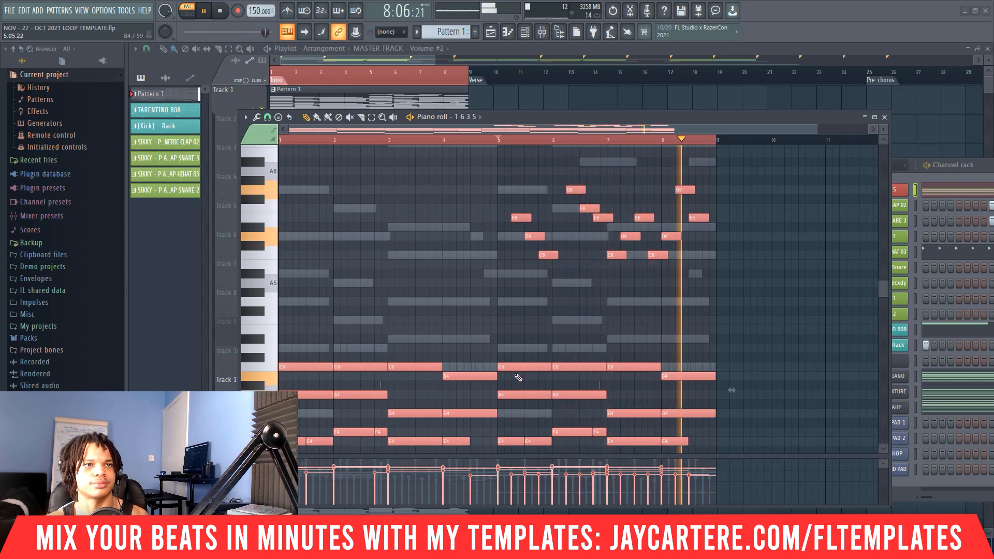
key(space)
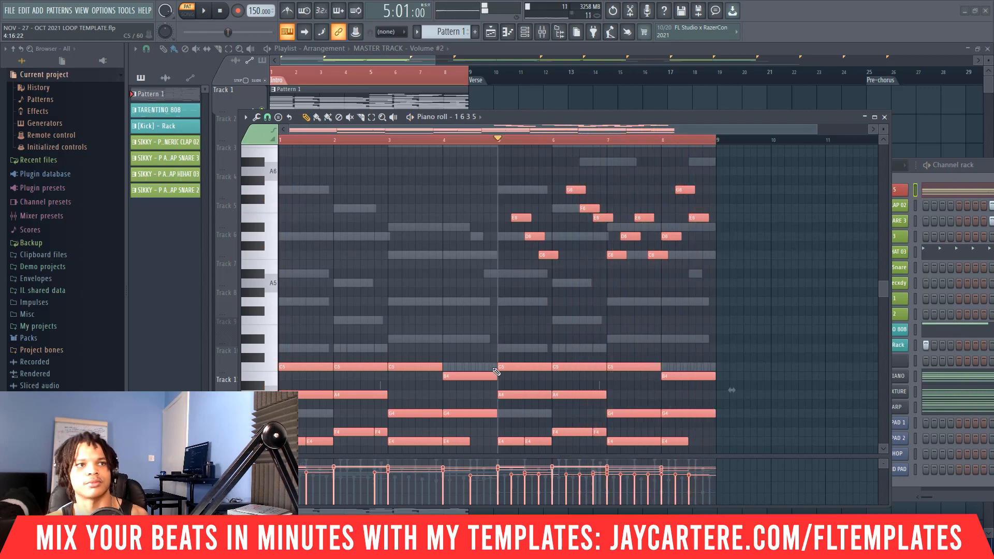
drag(499, 144, 234, 150)
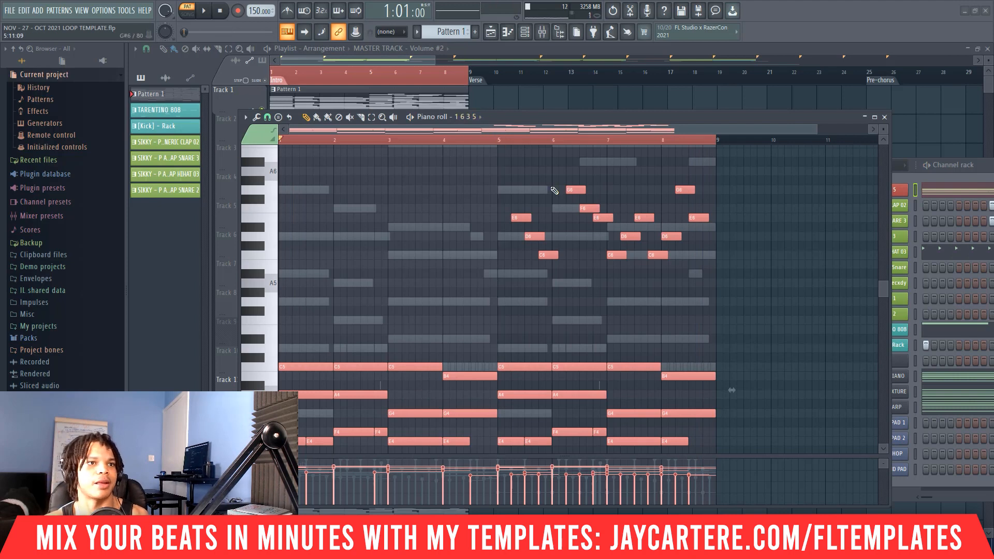
Step: Deselect all notes, place a short melody note at the start of bar 1, move it to C6 and play it over the chords
click(707, 232)
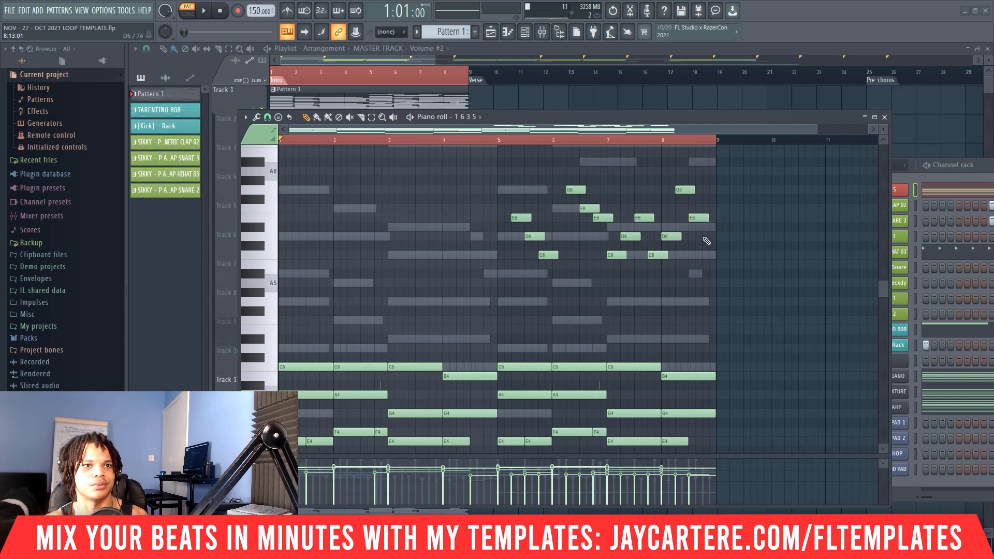
click(705, 237)
right_click(718, 237)
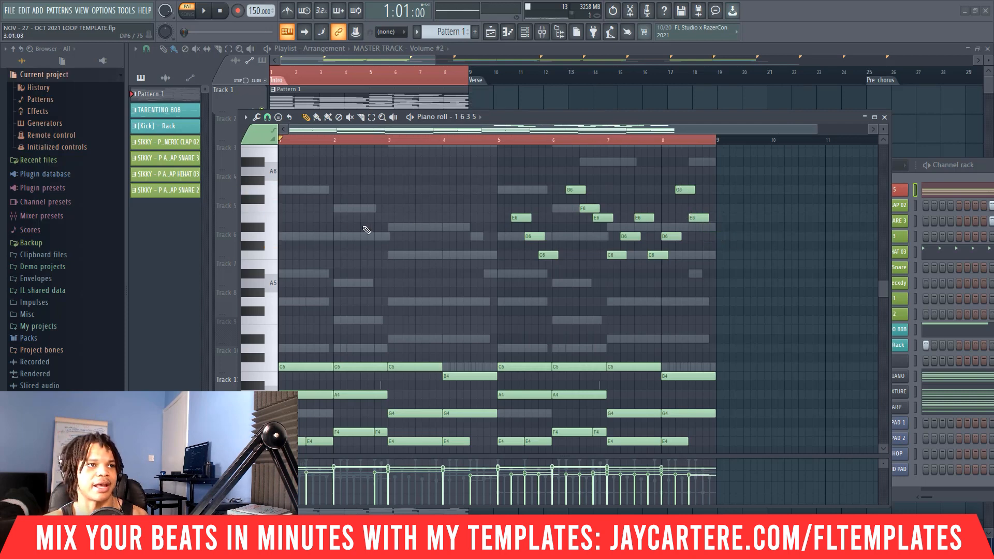
click(297, 237)
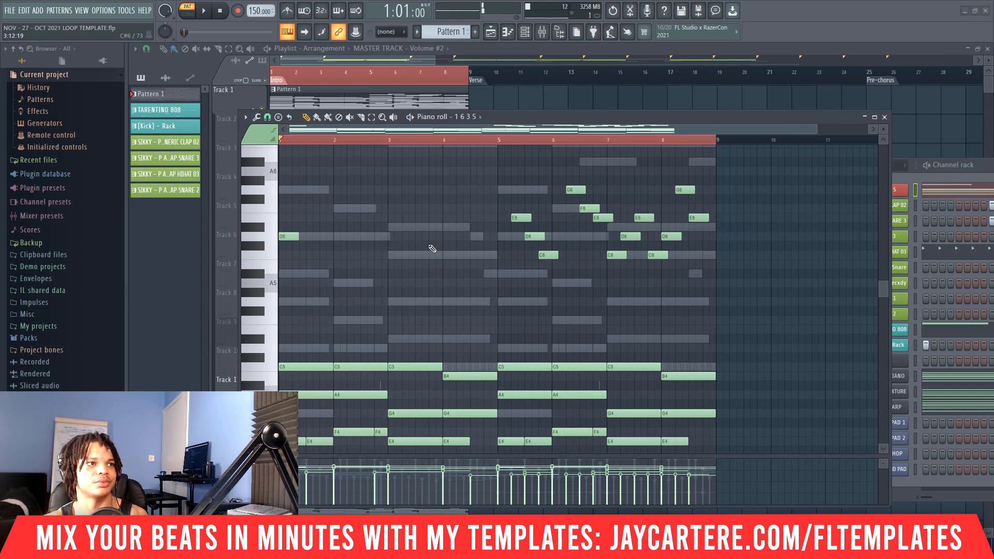
key(space)
key(space)
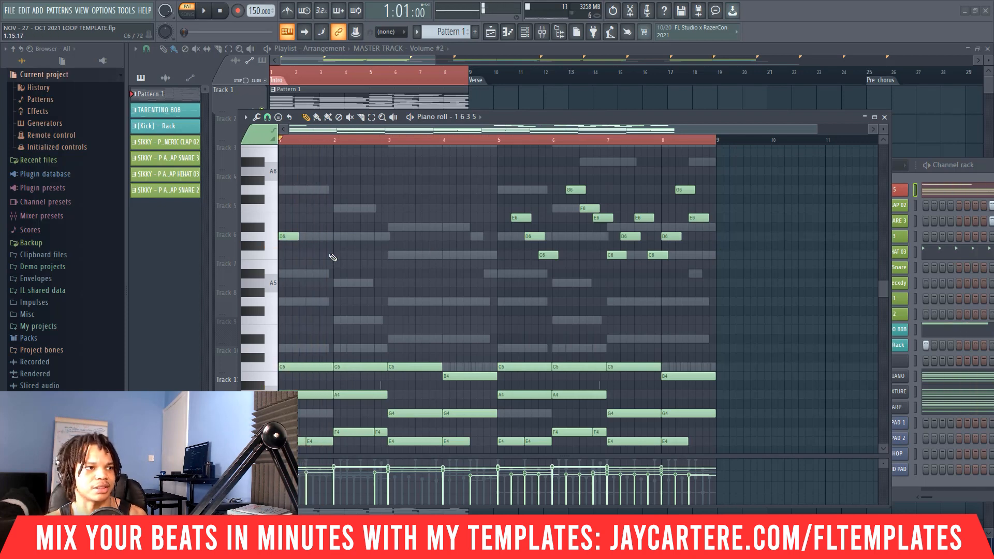
drag(288, 237, 290, 255)
key(space)
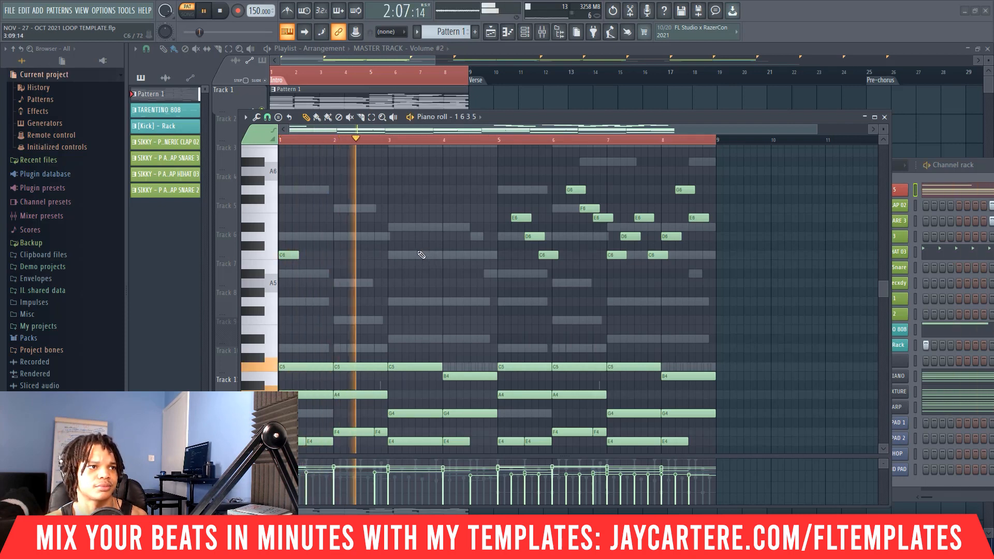
key(space)
Step: Add short melody notes E6 at the start of bar 2 and C6 at the start of bar 3
click(284, 254)
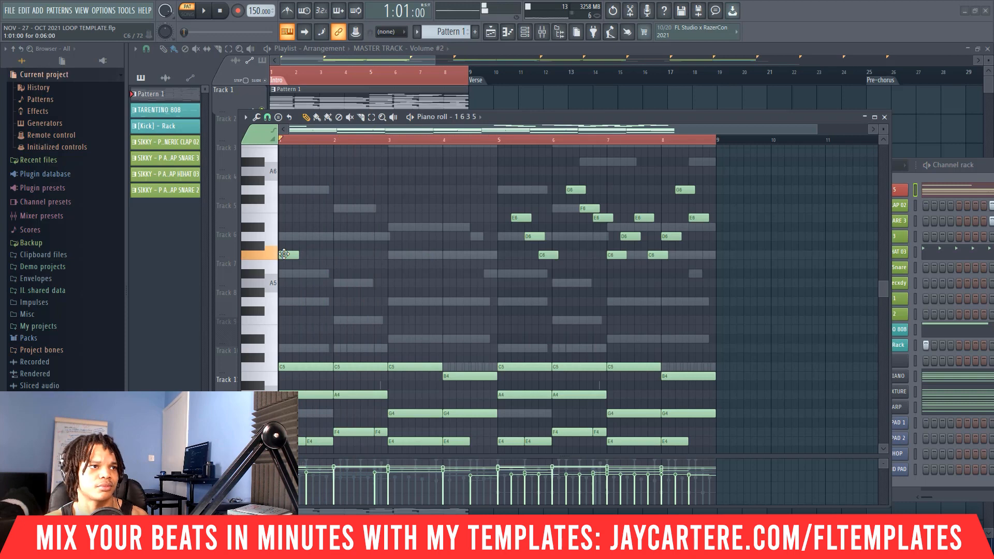
click(336, 219)
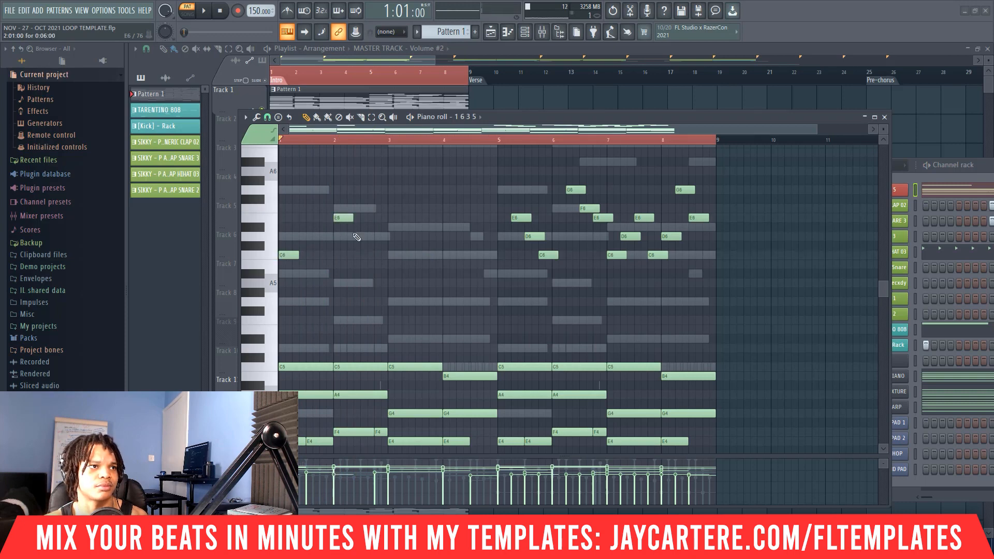
click(390, 254)
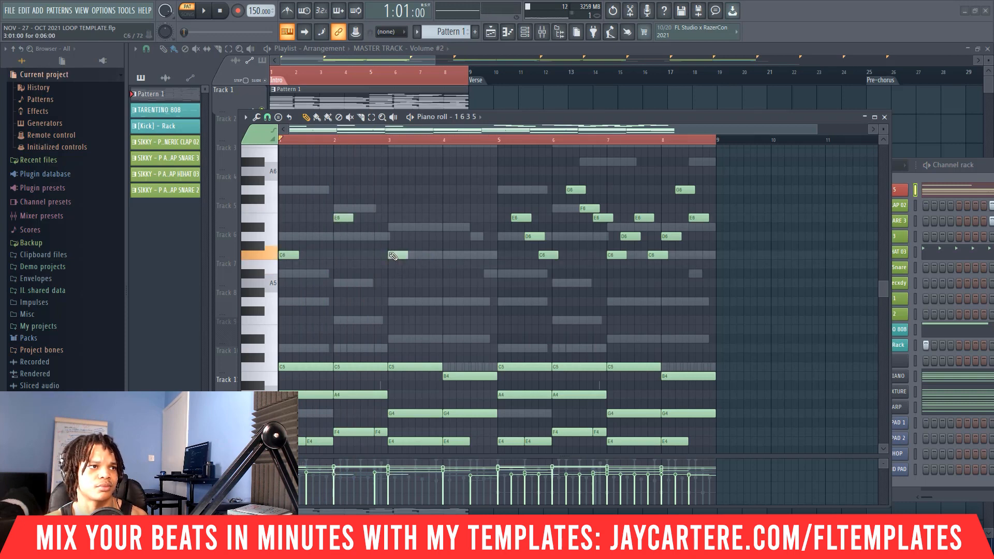
Step: Try an A5 at the start of bar 4 and an F6 at the start of bar 2 against the other melody notes
click(446, 283)
click(403, 257)
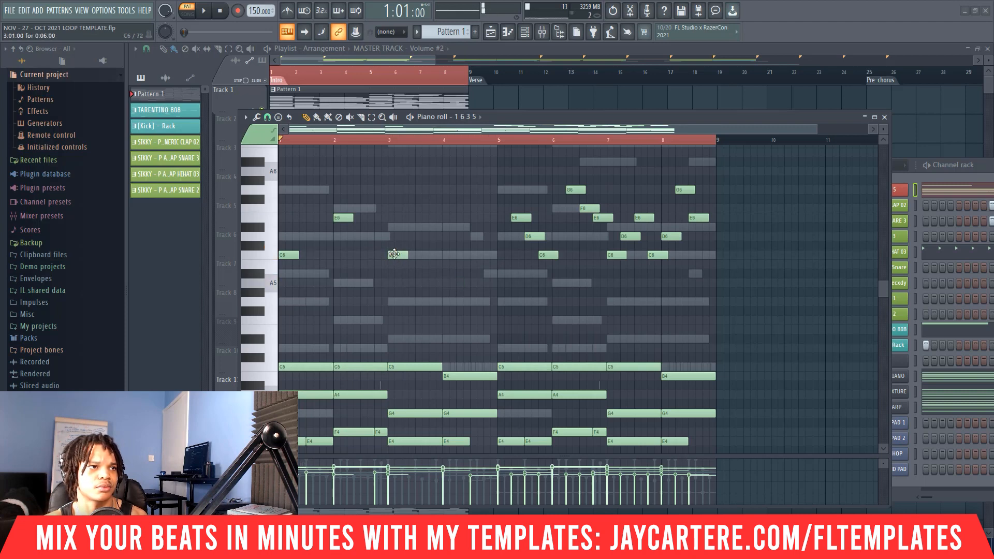
click(339, 220)
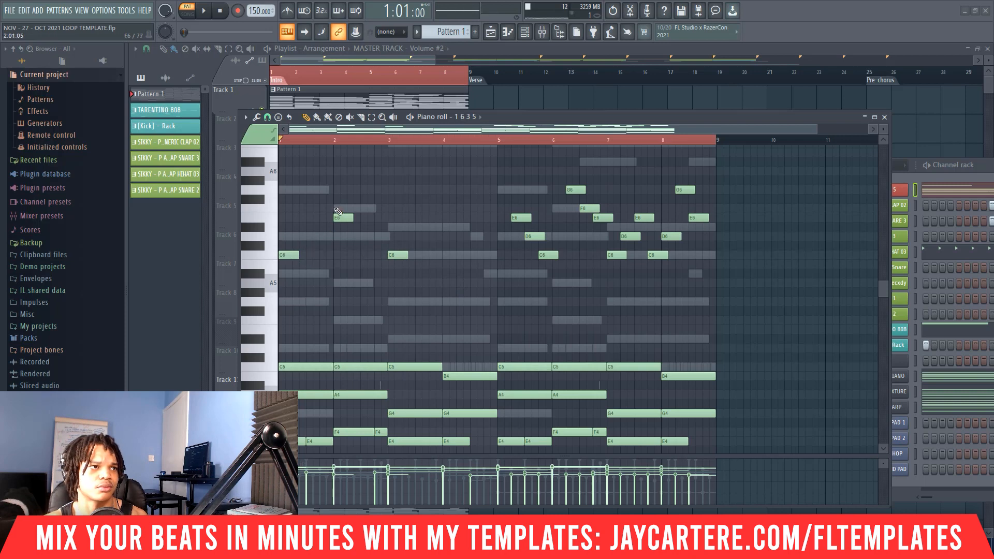
click(337, 209)
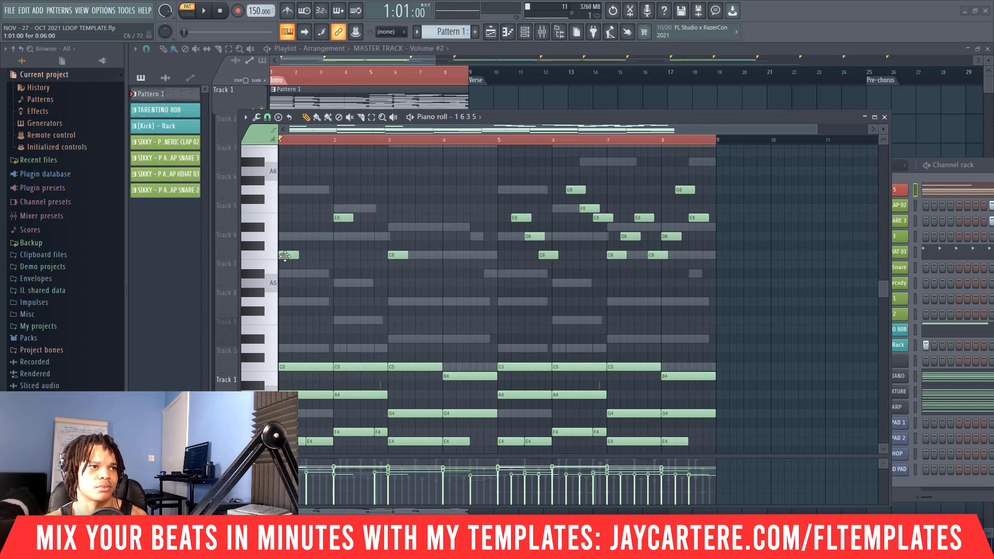
click(342, 217)
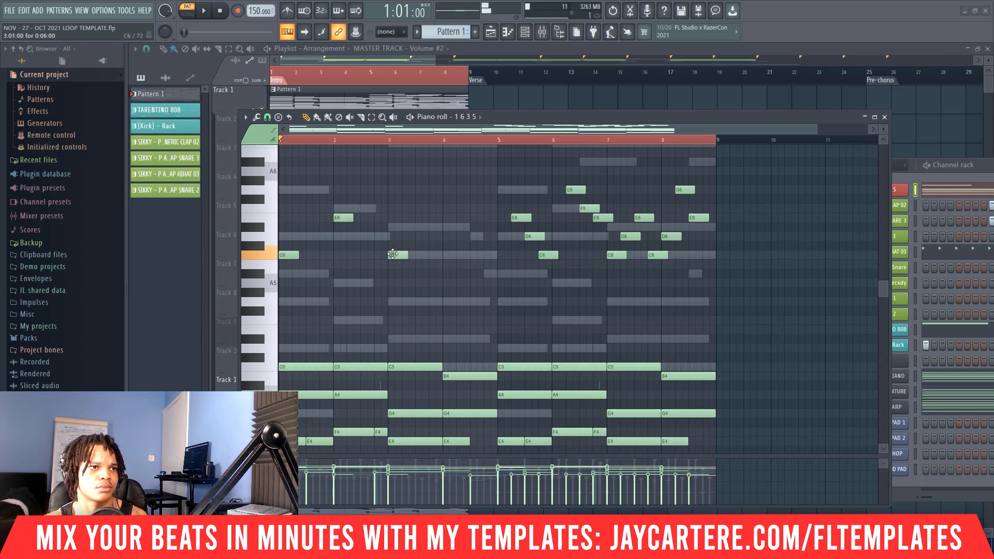
Step: Test A5 once more at the start of bar 4 and place a short D6 there instead
click(446, 283)
right_click(447, 283)
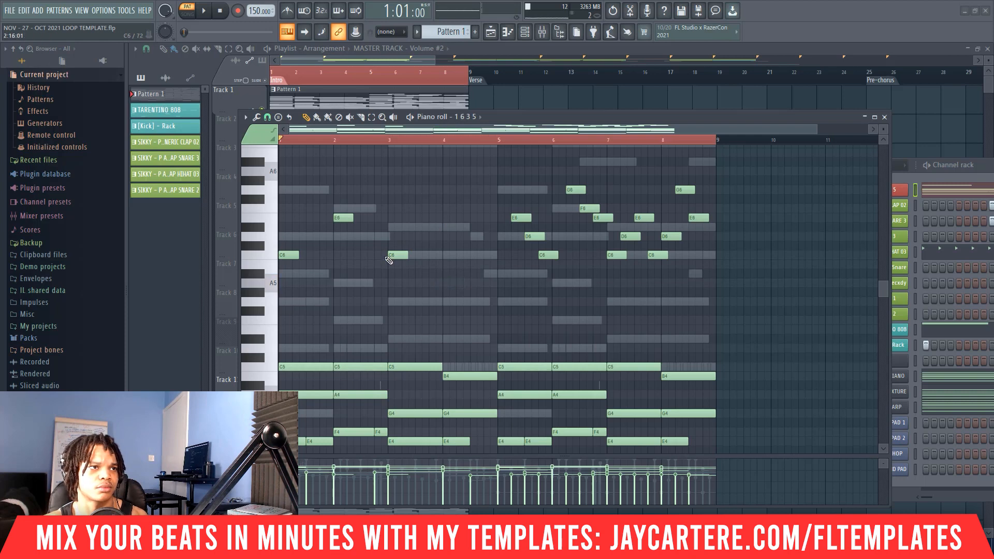
click(446, 236)
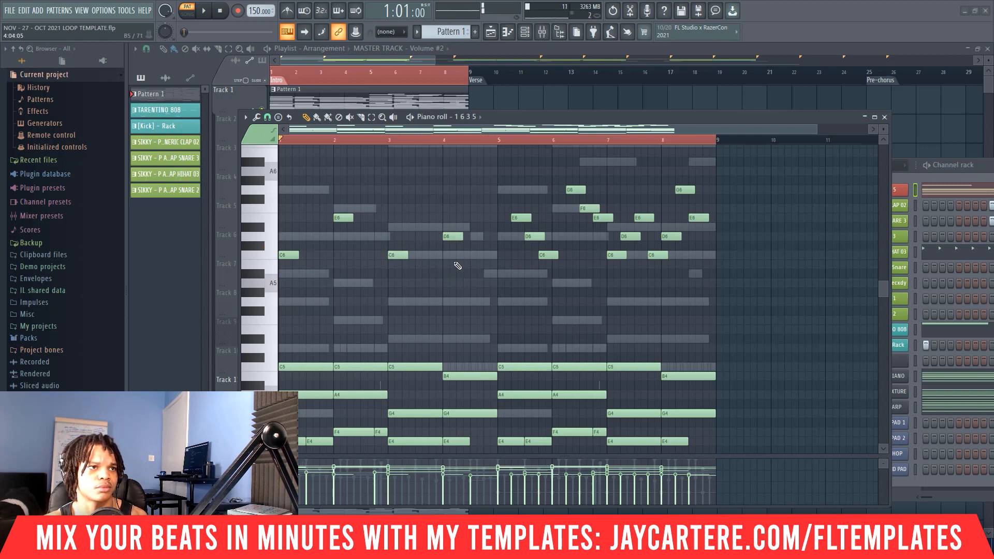
Step: Play the full eight-bar loop to check the new melody against the chords, then stop playback
scroll(448, 280, down, 2)
scroll(448, 279, up, 2)
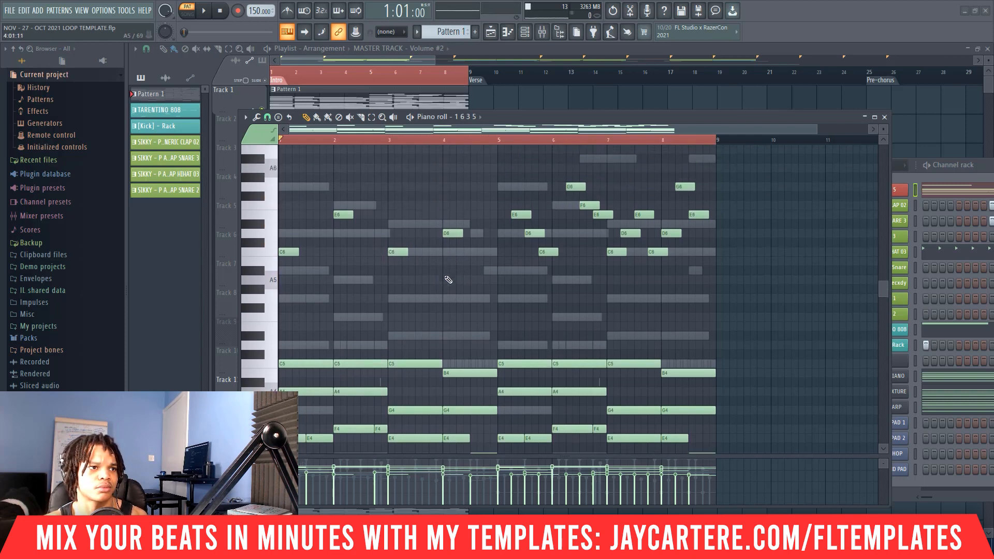
key(space)
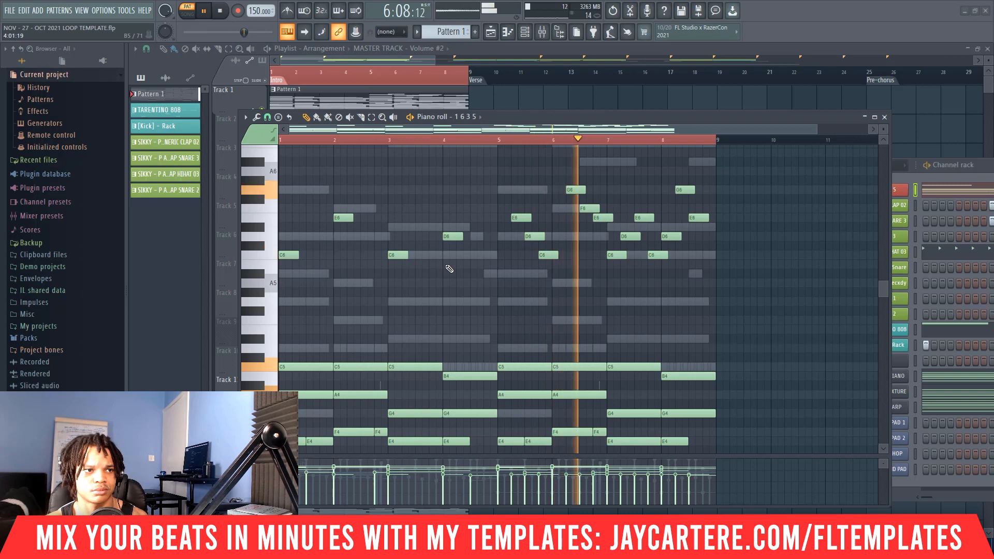
scroll(449, 269, down, 3)
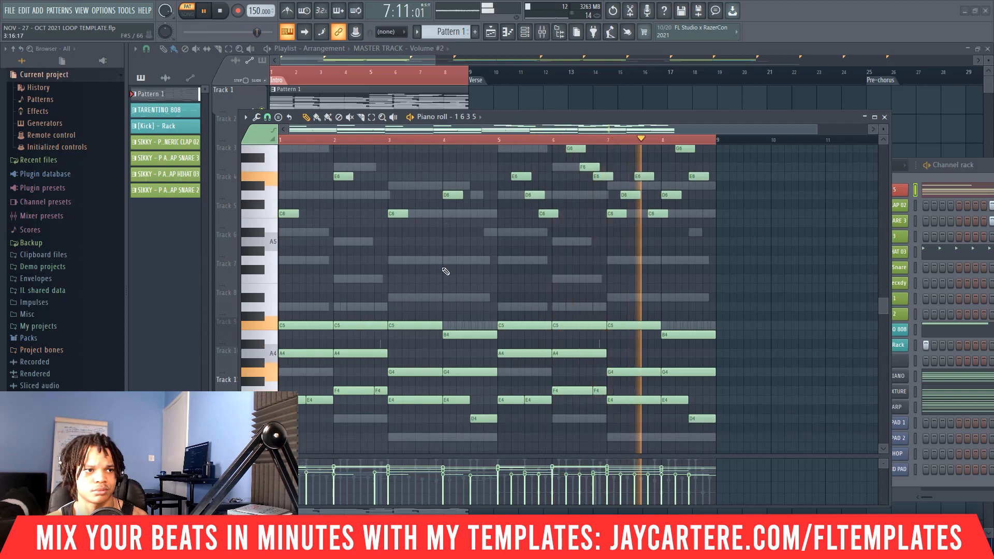
scroll(445, 270, up, 4)
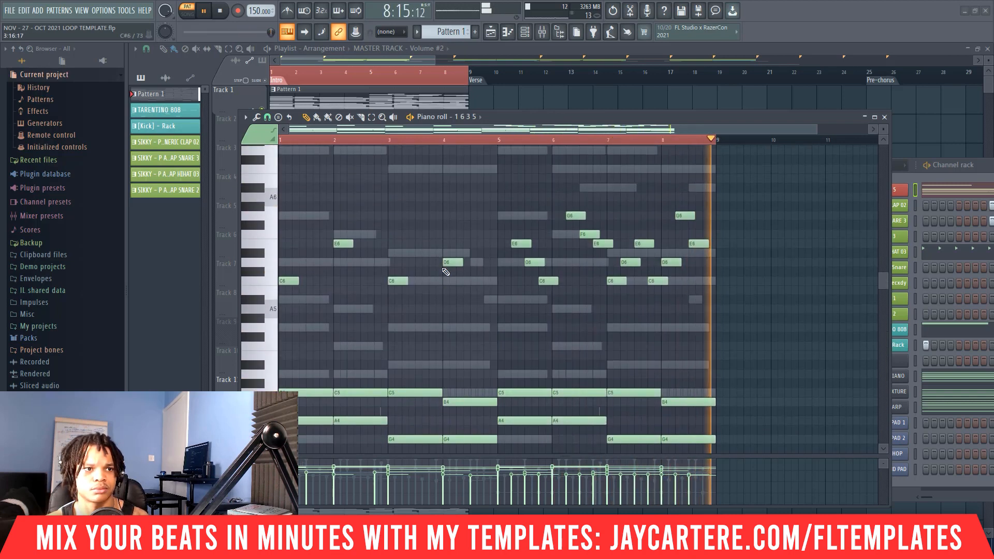
key(space)
key(F6)
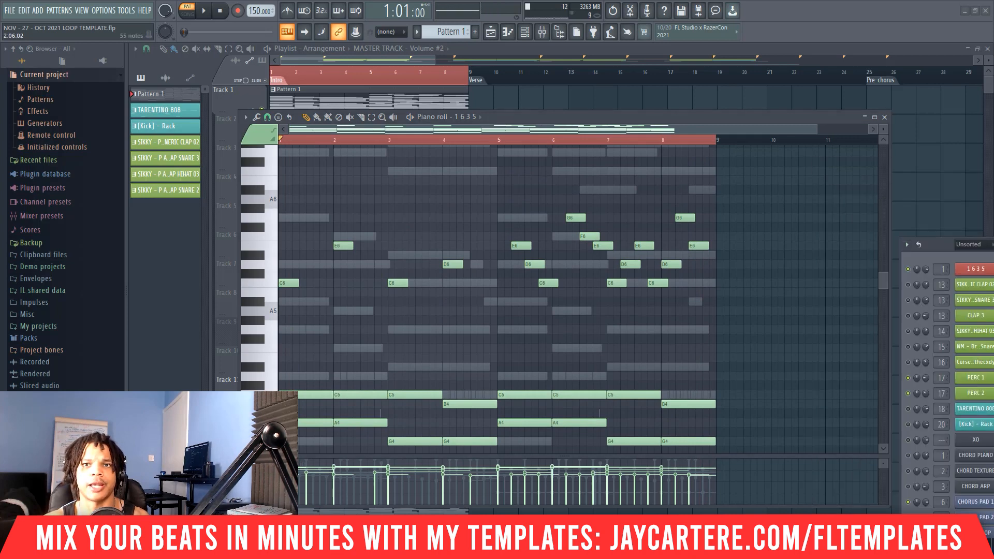
Step: Select all chord and melody notes and transpose them down two semitones
key(ctrl+a)
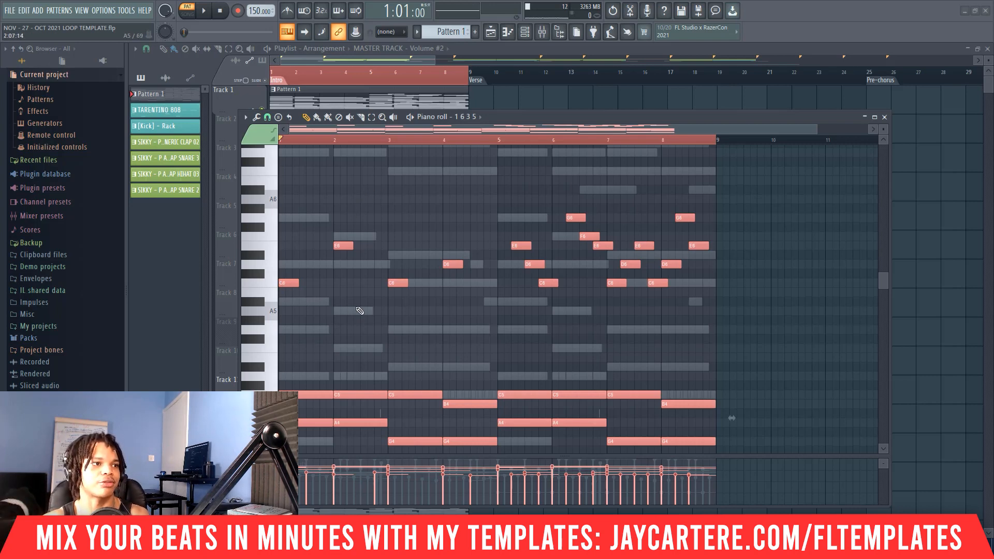
scroll(360, 310, down, 6)
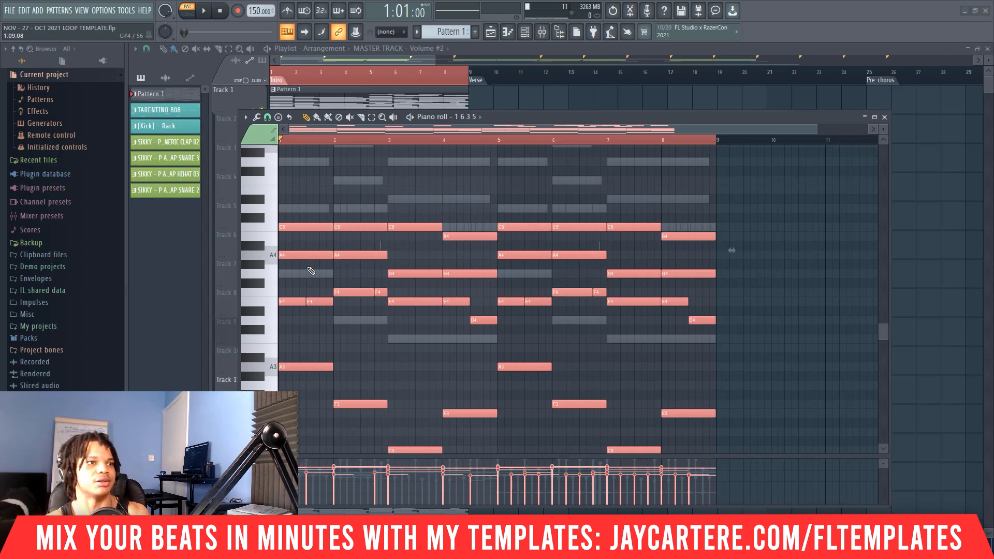
key(shift+Down)
key(shift+Down)
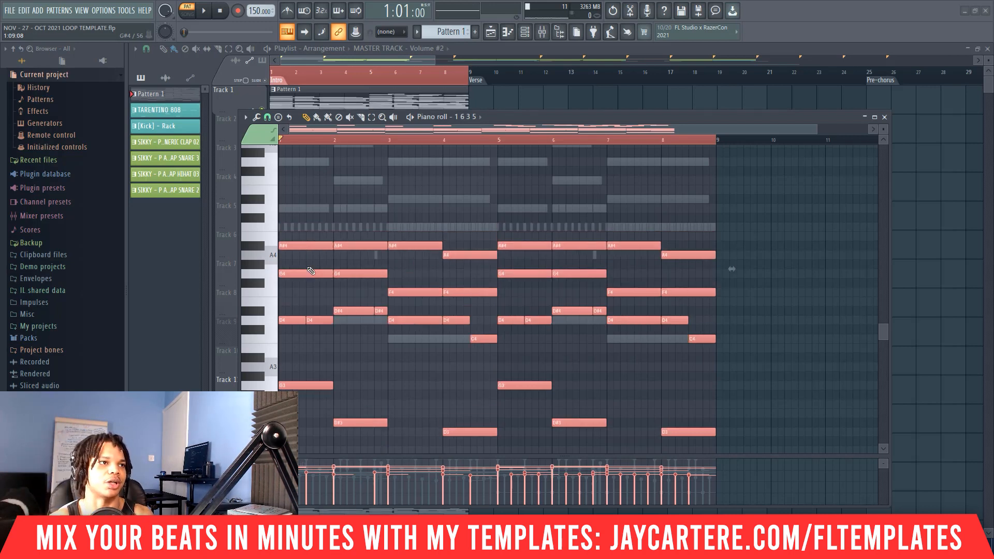
key(shift+Up)
key(shift+Up)
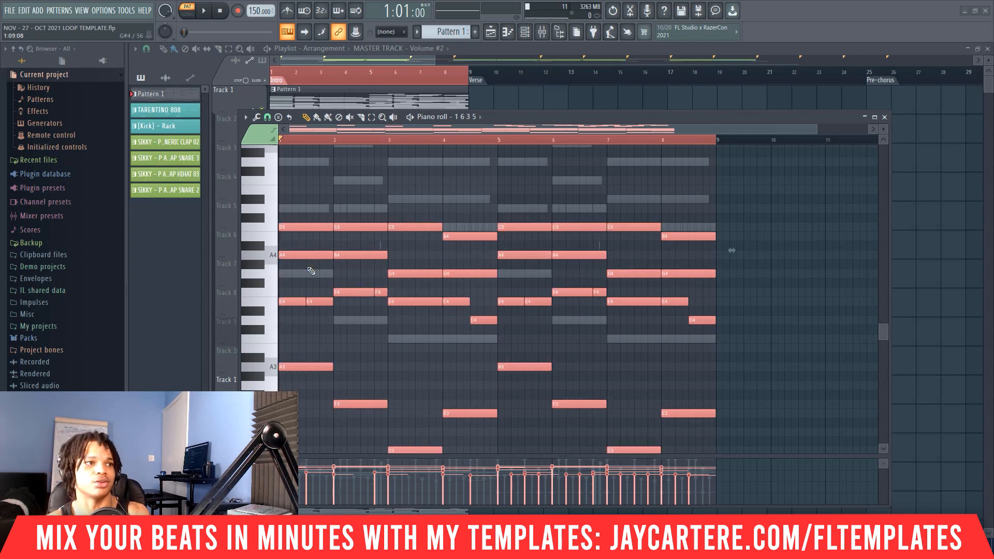
click(273, 257)
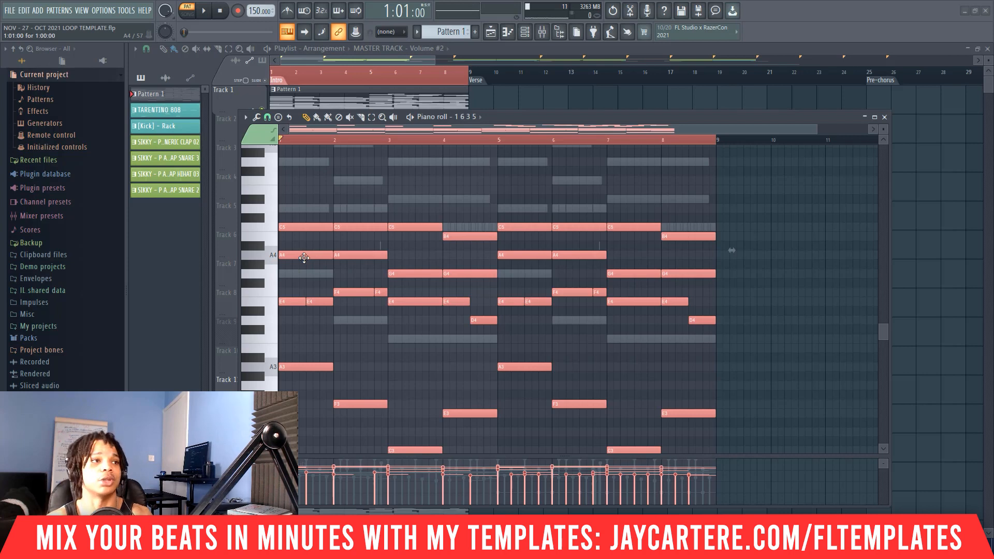
key(Down)
key(Down)
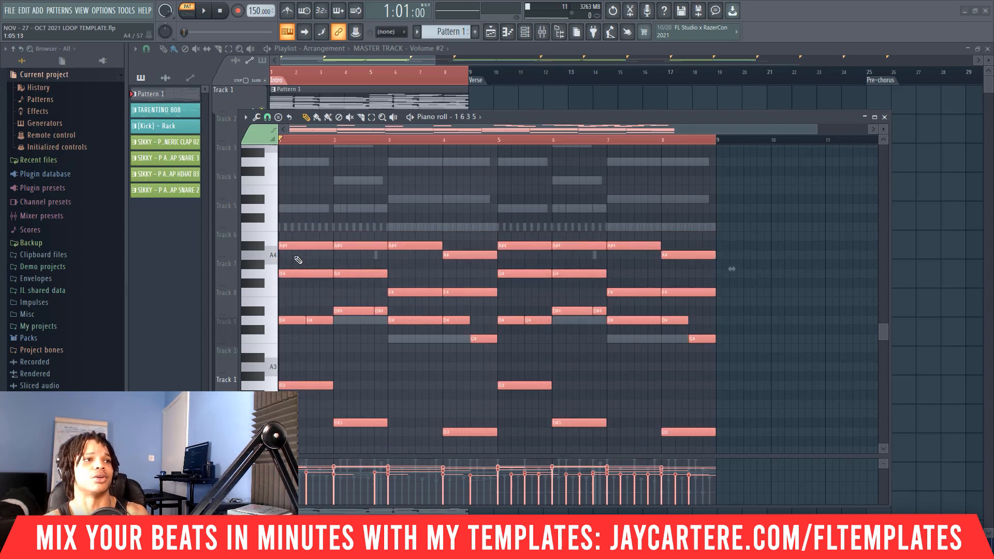
Step: Play the transposed loop and raise the melody note at the start of bar 4 to D6
key(space)
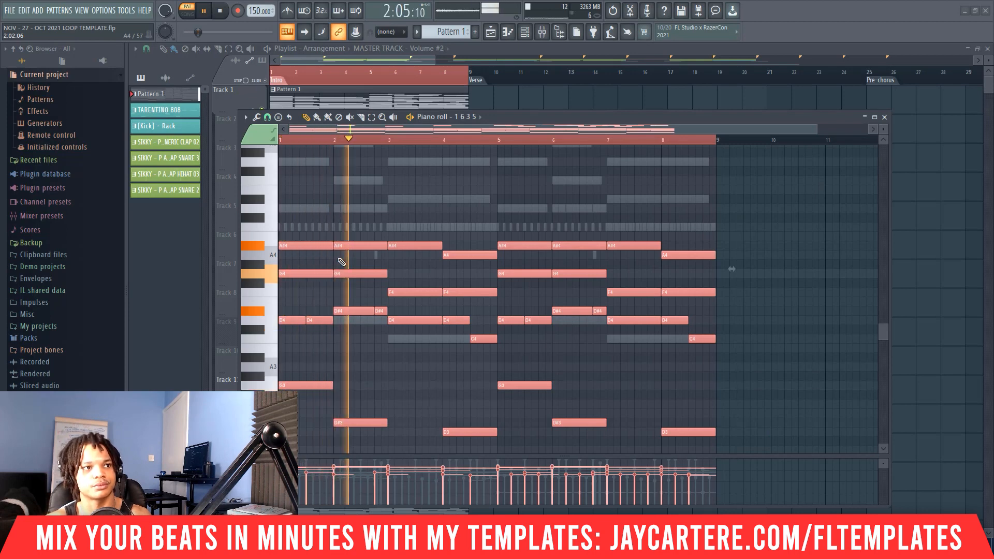
scroll(341, 262, up, 3)
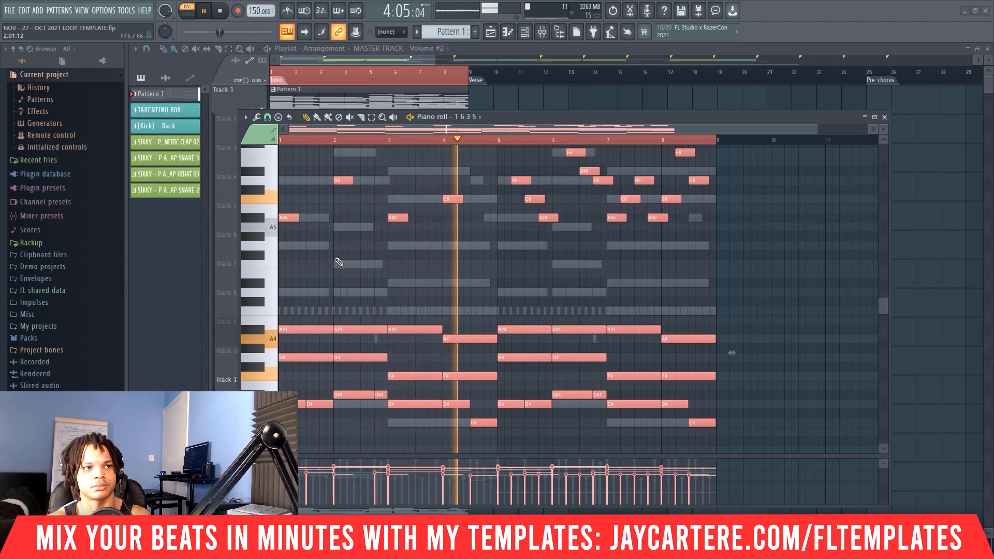
key(space)
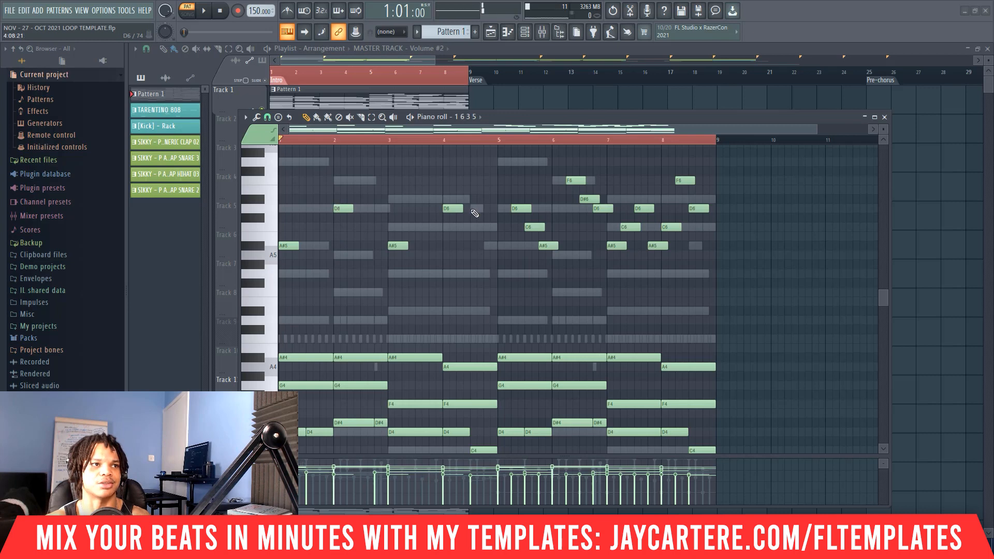
click(448, 208)
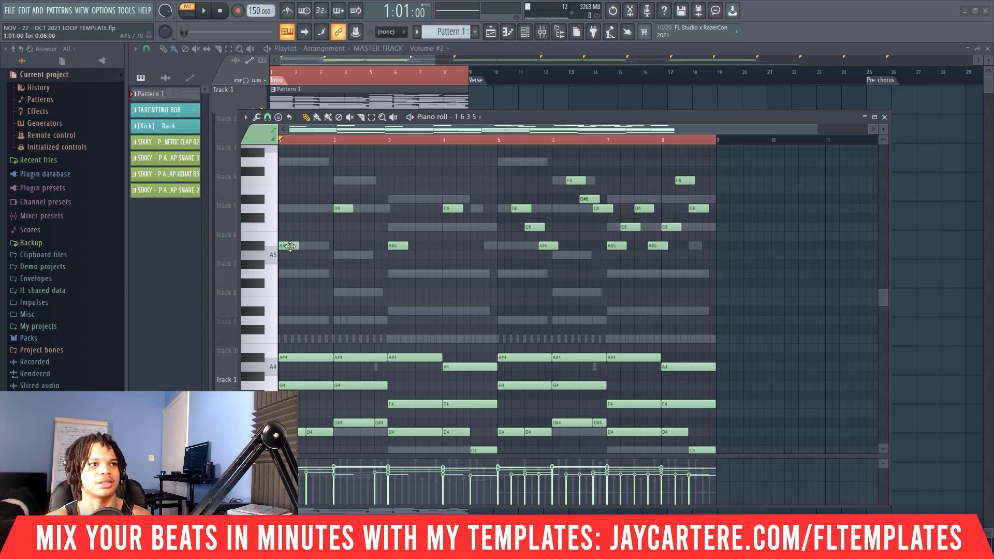
key(space)
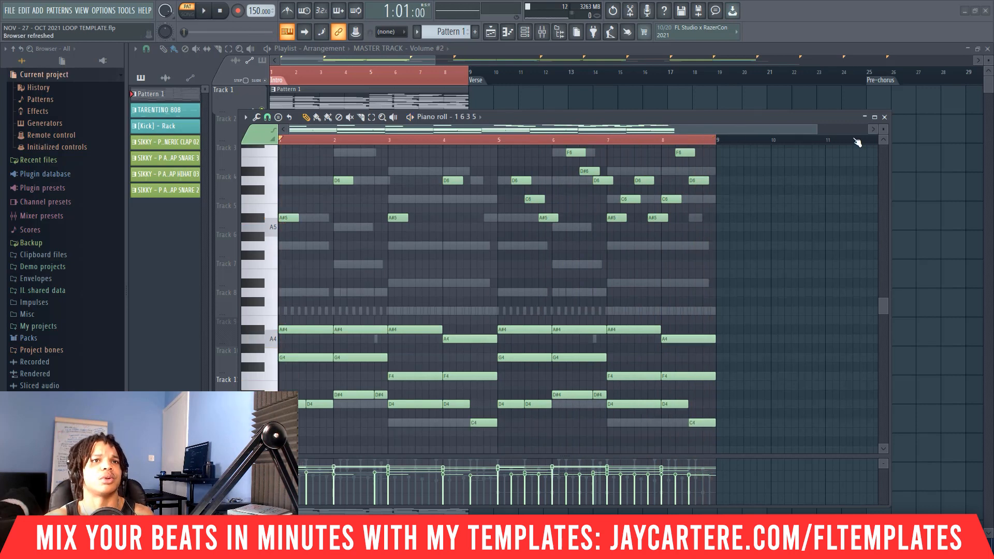
Step: Close the piano roll, copy the notes of the 1 6 3 5 channel and paste them into the CHORD PIANO channel
click(883, 117)
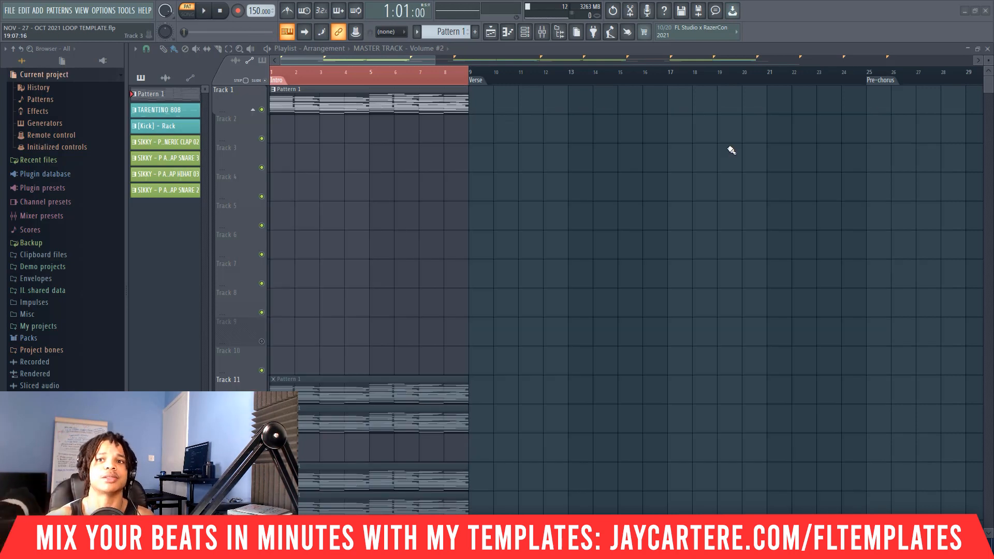
key(F6)
drag(708, 112, 595, 107)
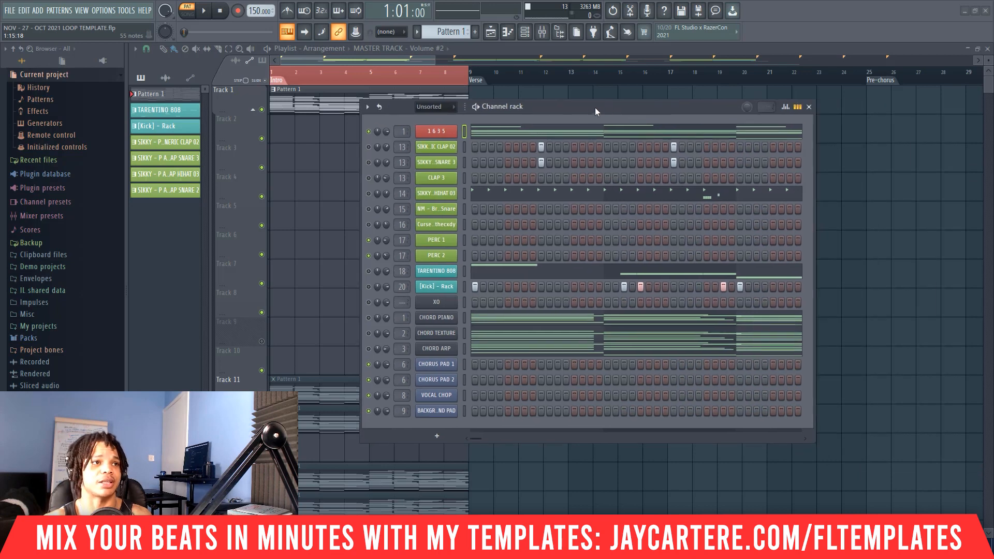
right_click(430, 129)
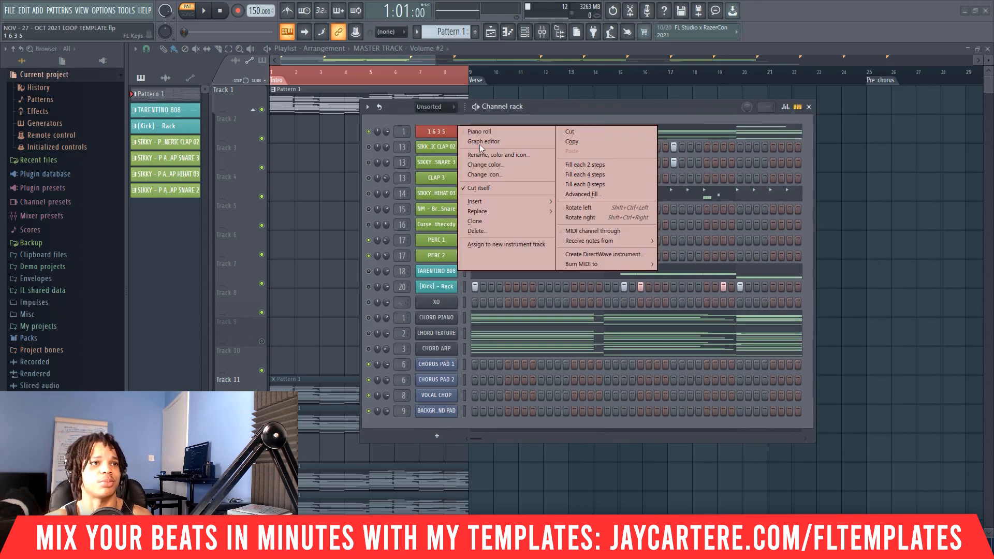
click(571, 142)
right_click(446, 320)
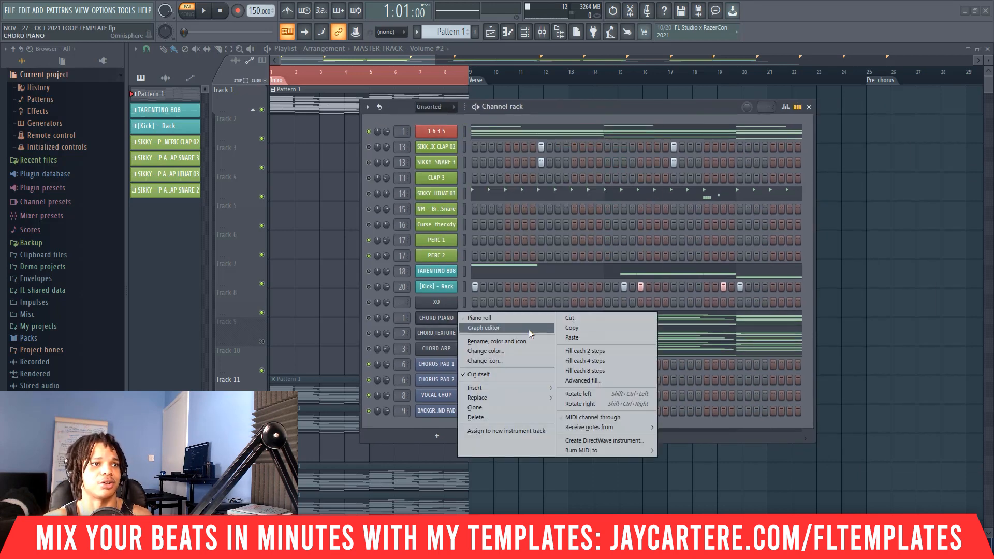
click(590, 338)
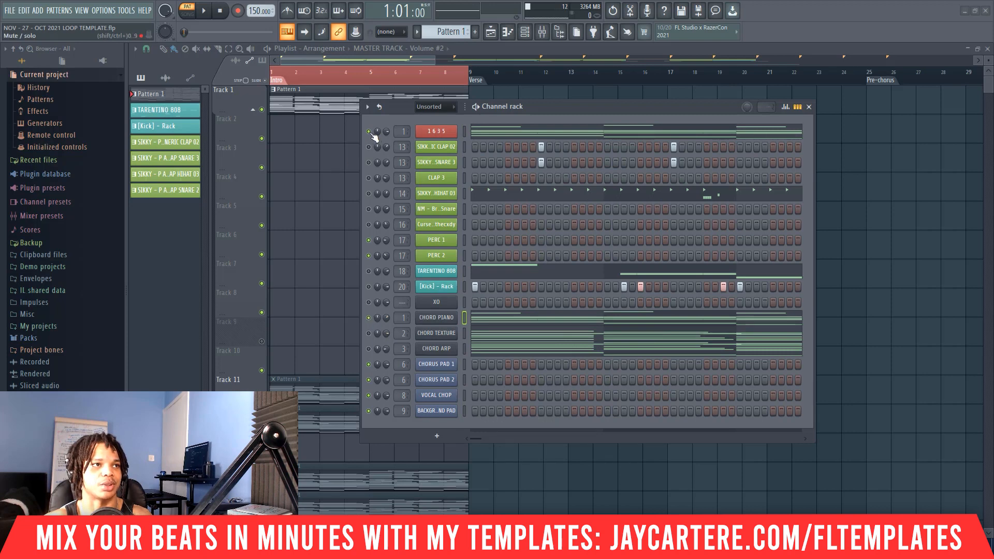
Step: Open the Omnisphere instrument of the CHORD PIANO channel and arrange the channel rack beside it
drag(587, 106, 495, 107)
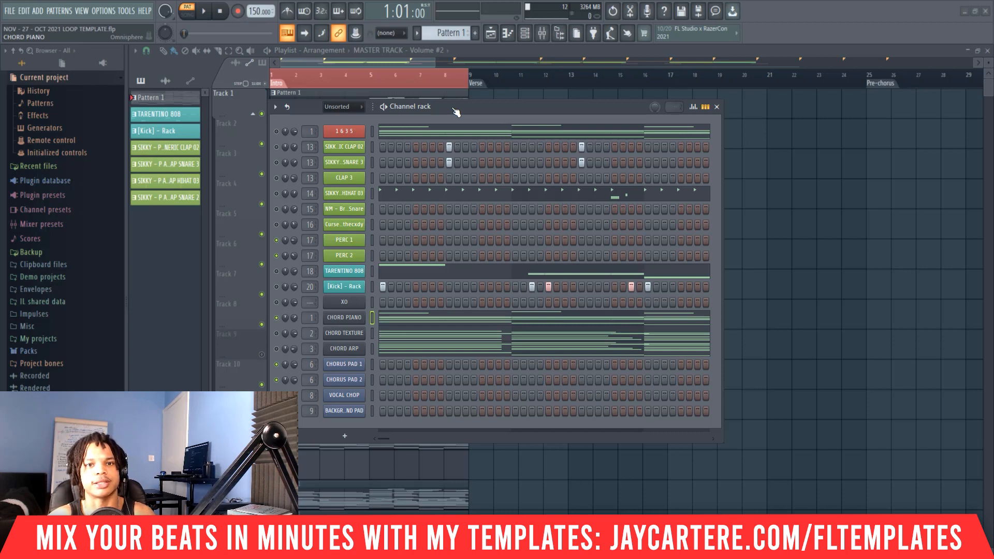
click(344, 317)
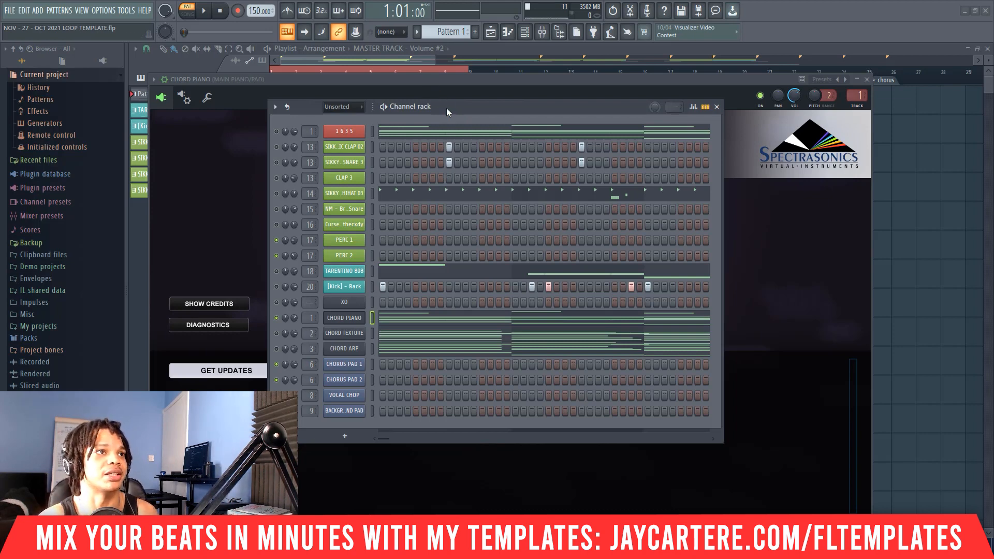
drag(446, 107, 704, 138)
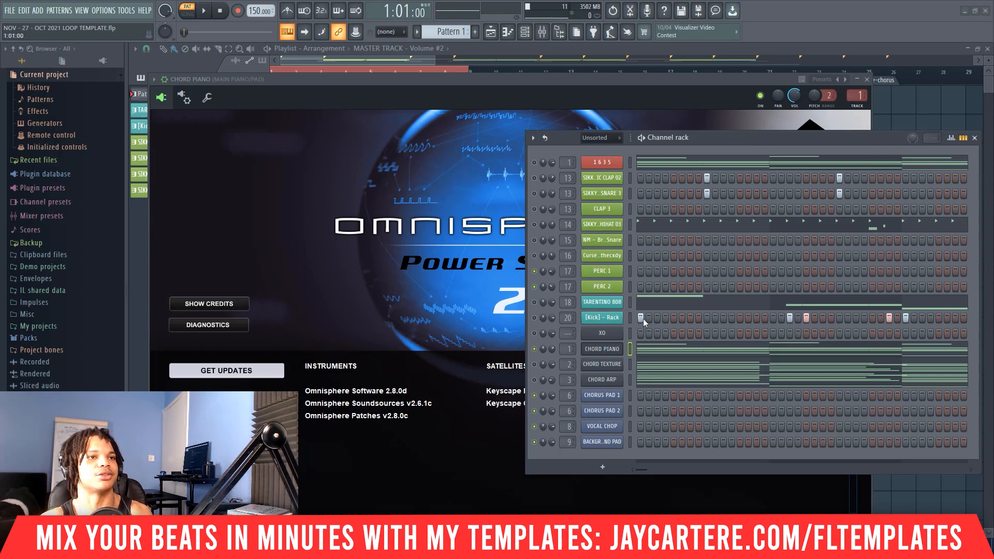
drag(675, 136, 611, 120)
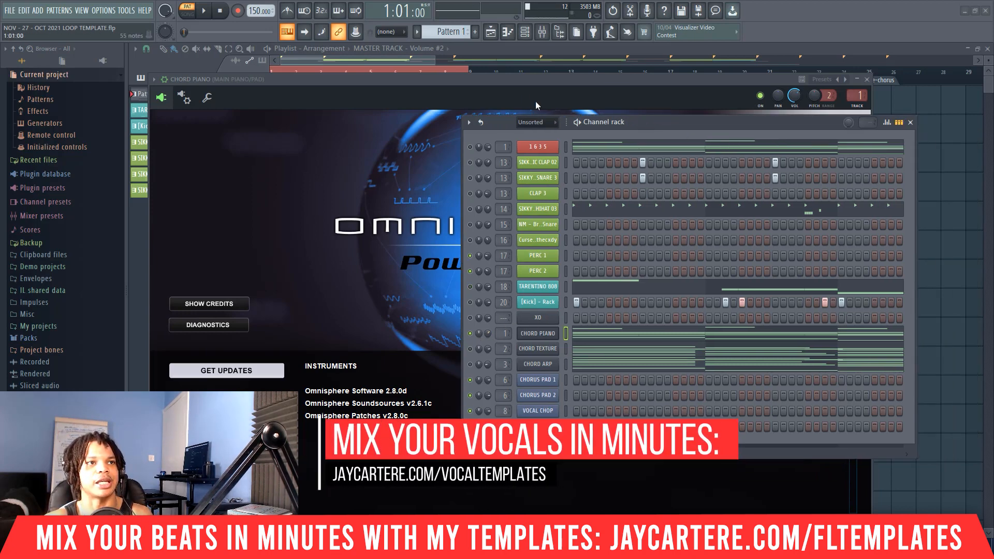
drag(679, 127, 746, 132)
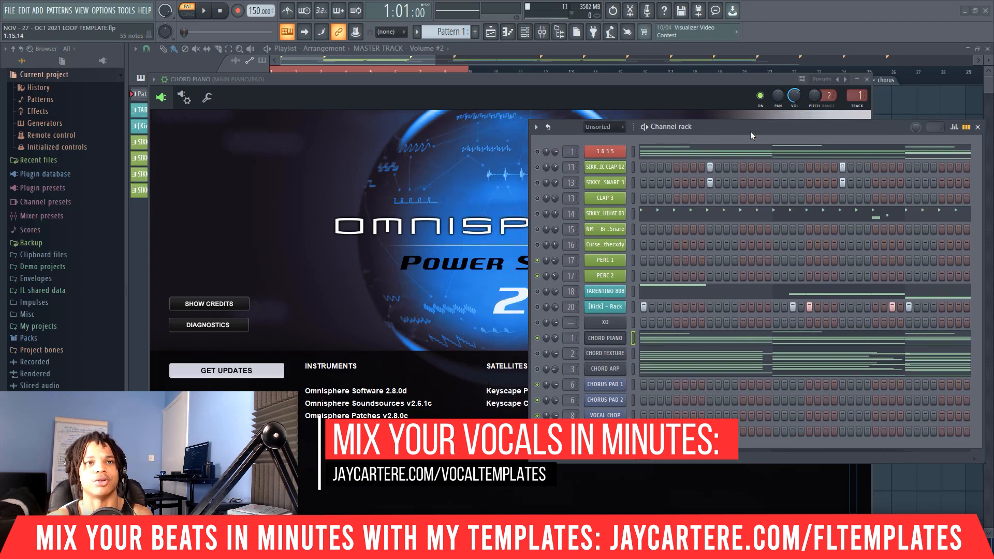
Step: Mute CHORD PIANO, enable the 1 6 3 5 channel and play the loop with its original sound
click(537, 338)
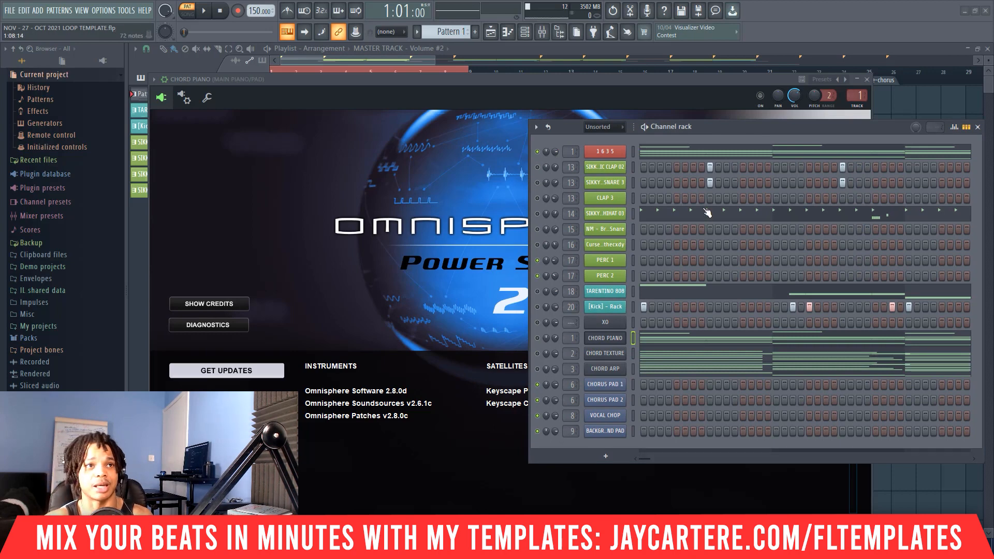
key(space)
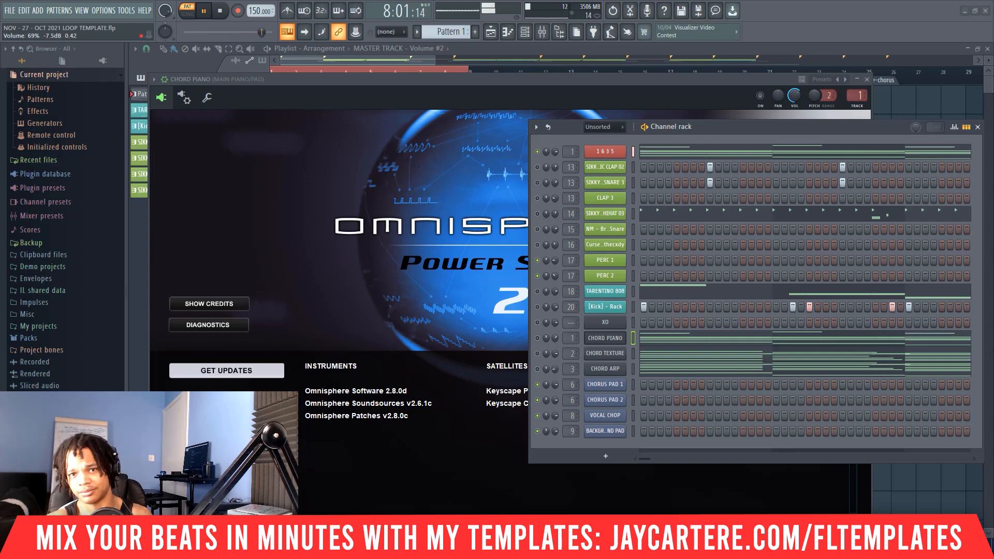
key(space)
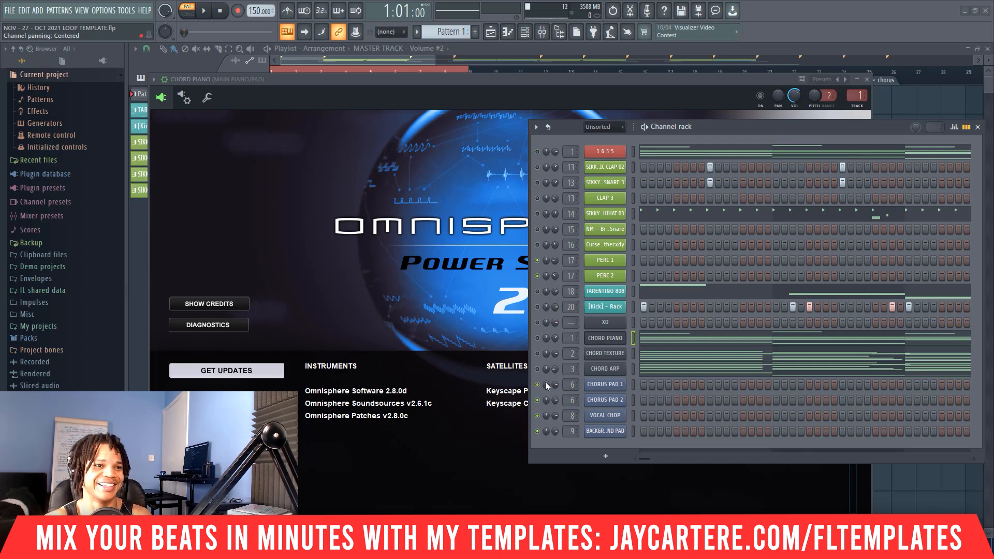
Step: Switch playback back to CHORD PIANO and load the Glassbell Voxpad patch from Omnisphere's Bells and Vibes category
click(538, 339)
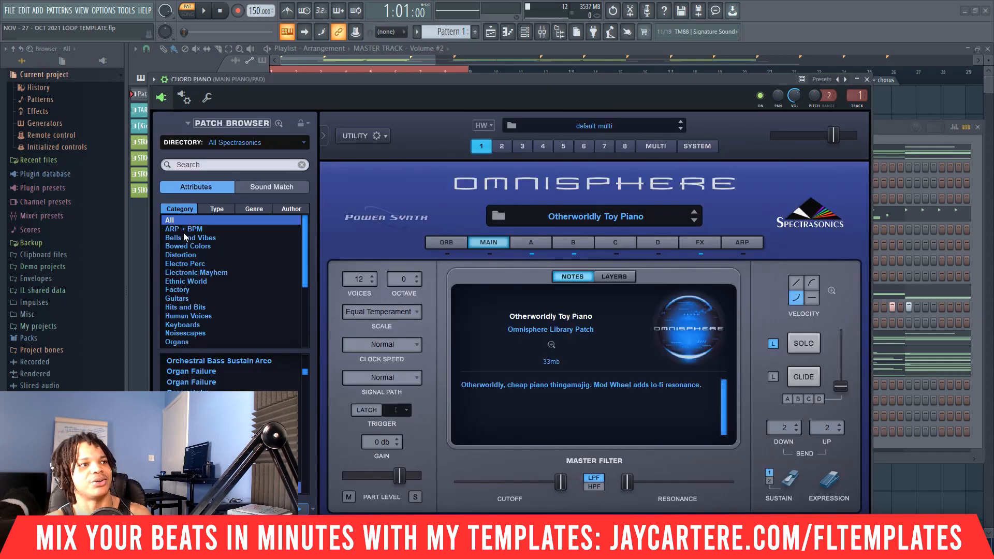
click(184, 237)
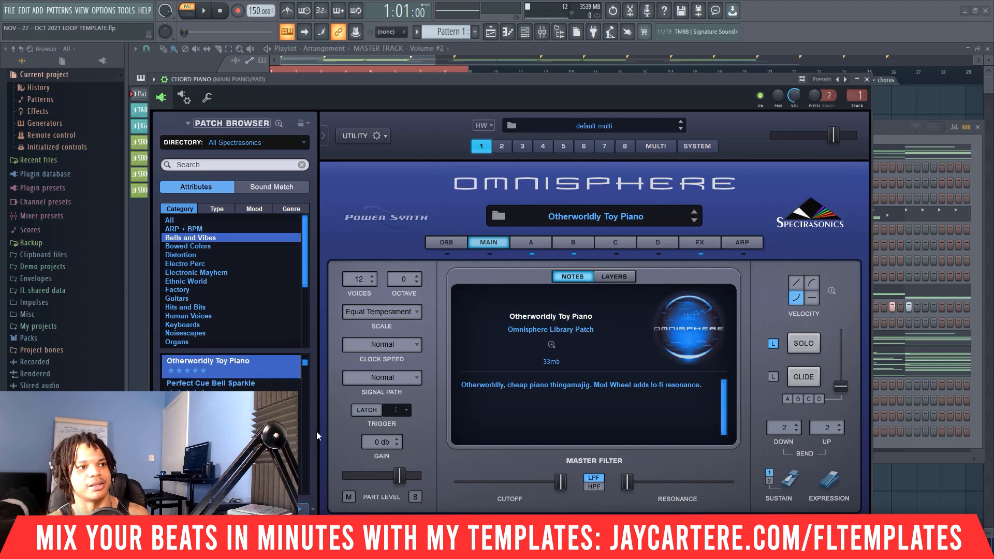
scroll(228, 411, up, 5)
click(228, 411)
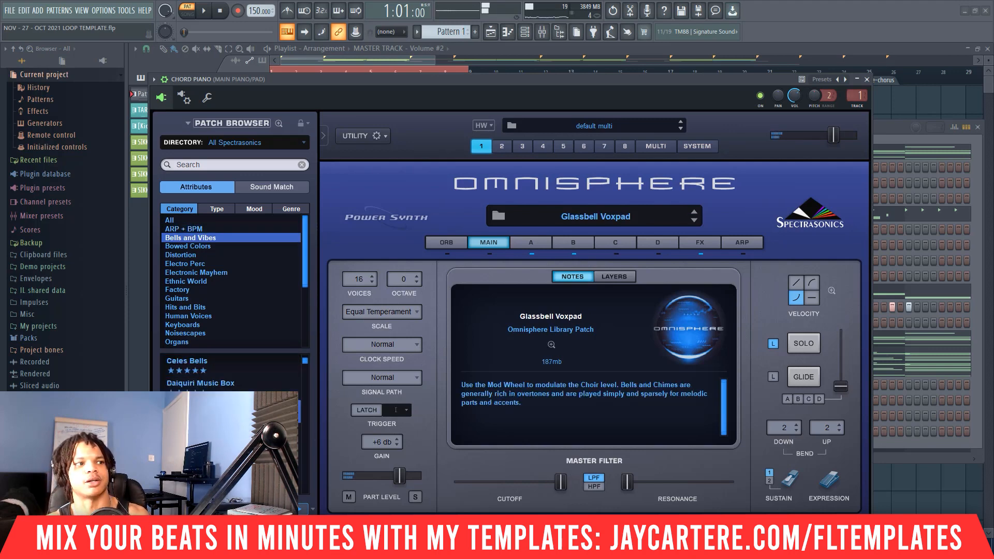
Step: Close the Omnisphere window, reposition the channel rack and open the CHORD PIANO channel's notes in the piano roll
click(866, 79)
drag(791, 125, 577, 102)
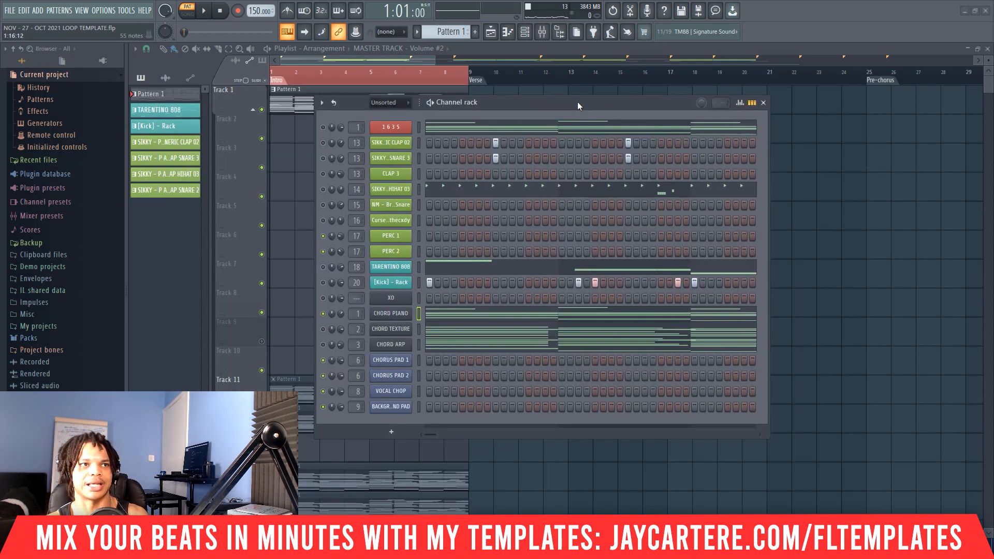
right_click(389, 315)
click(417, 314)
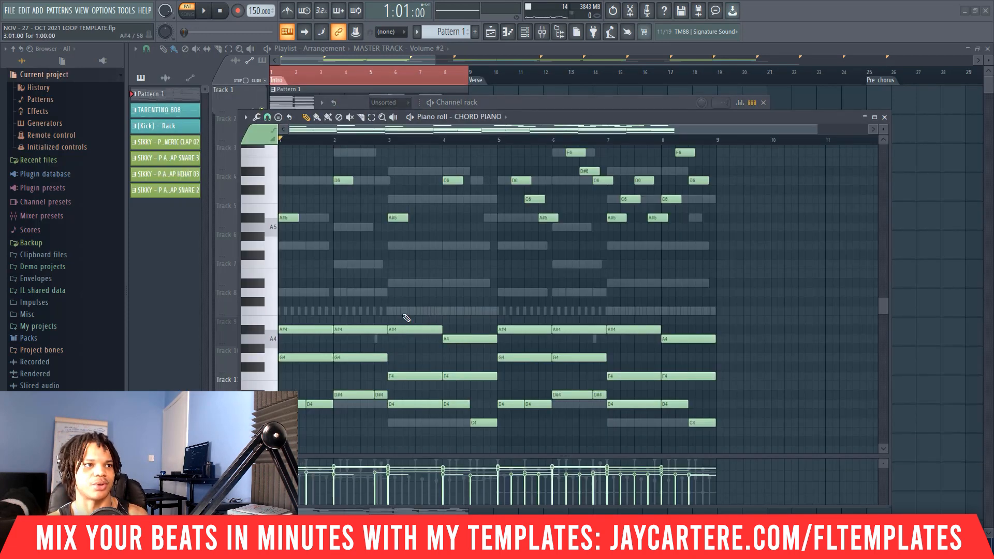
Step: Transpose all CHORD PIANO notes up one octave and play the loop to check the result
click(396, 275)
right_click(395, 275)
key(ctrl+a)
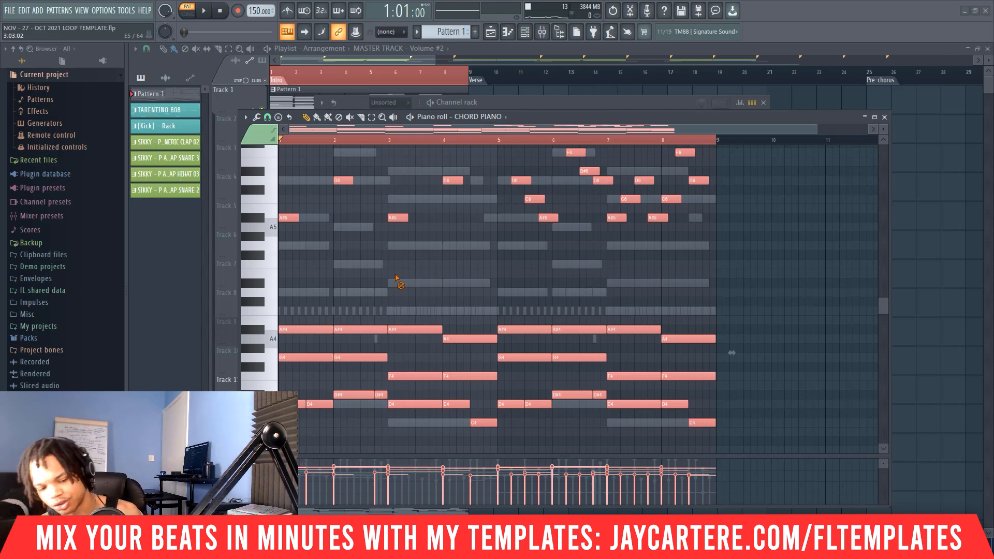
key(ctrl+Up)
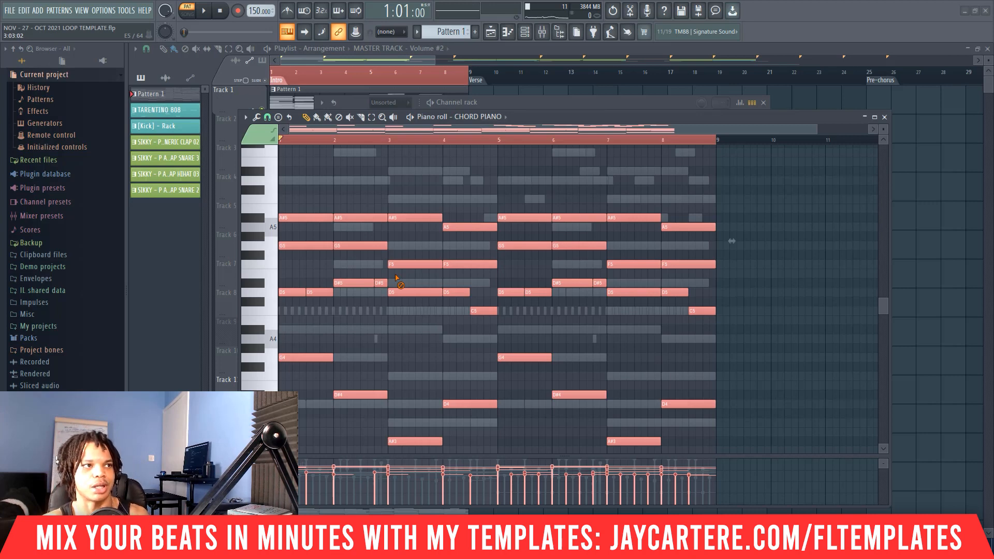
scroll(397, 280, up, 6)
key(space)
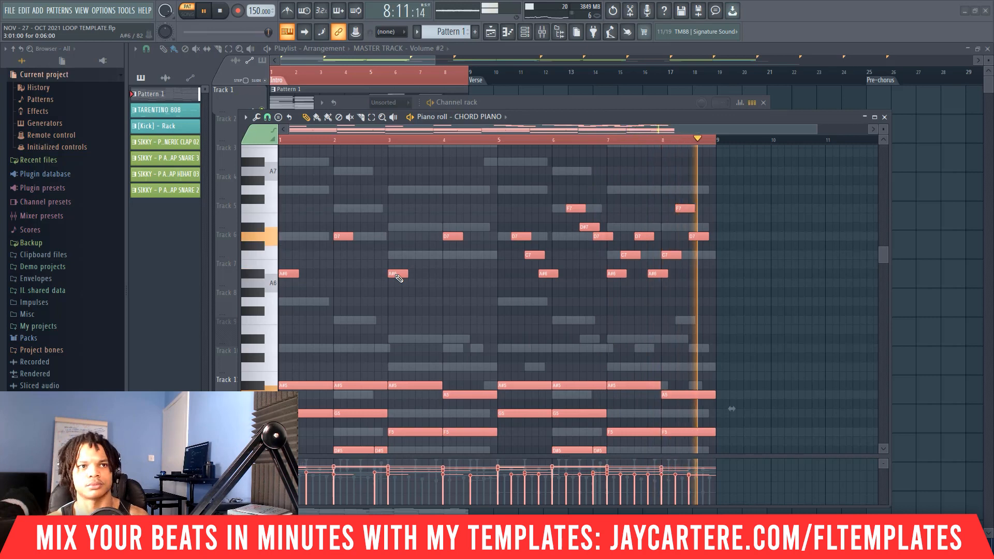
key(space)
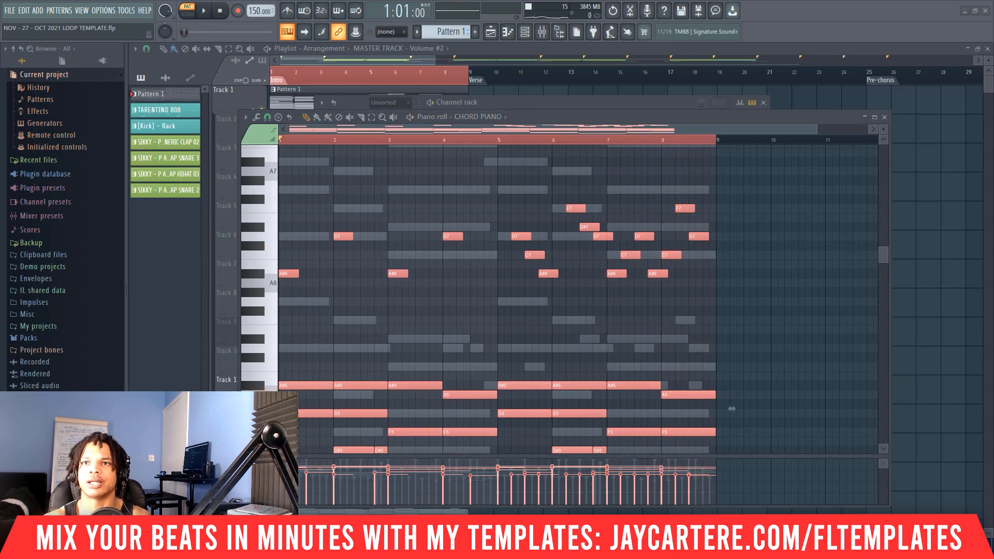
Step: Open the mixer and inspect the RC-20 Retro Color effect on the MAIN PIANO/PAD track, including its Magnetic and Space amounts
key(F9)
drag(932, 120, 434, 103)
click(588, 101)
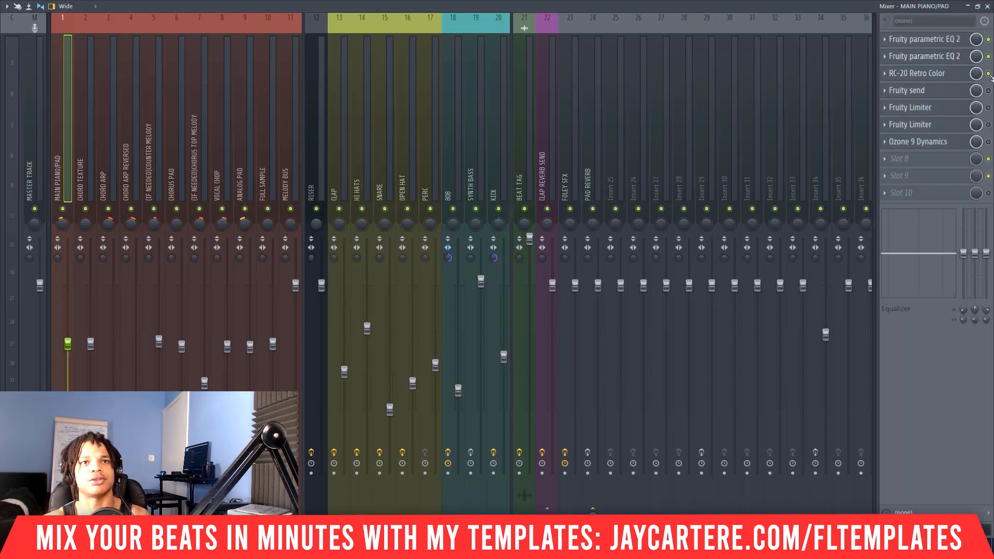
click(926, 73)
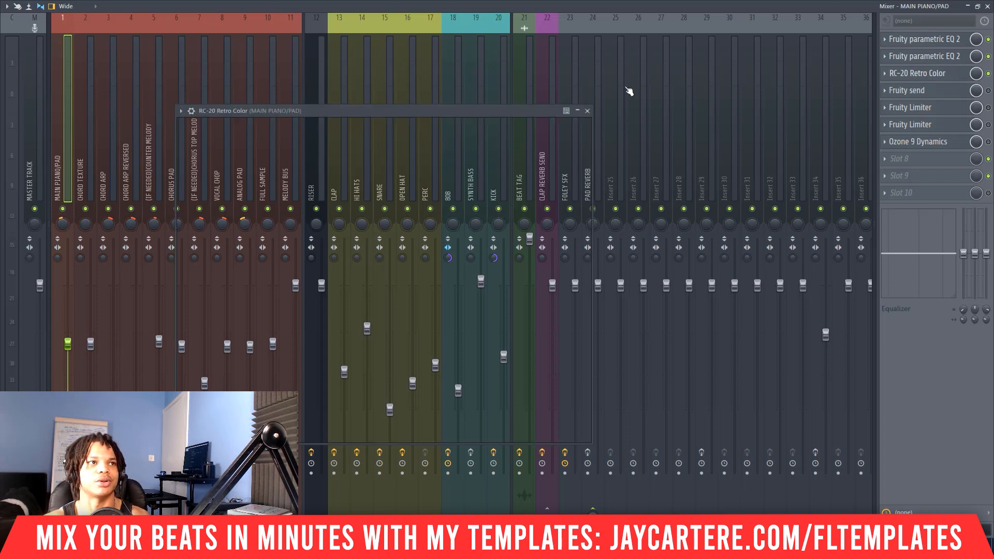
drag(425, 108, 538, 48)
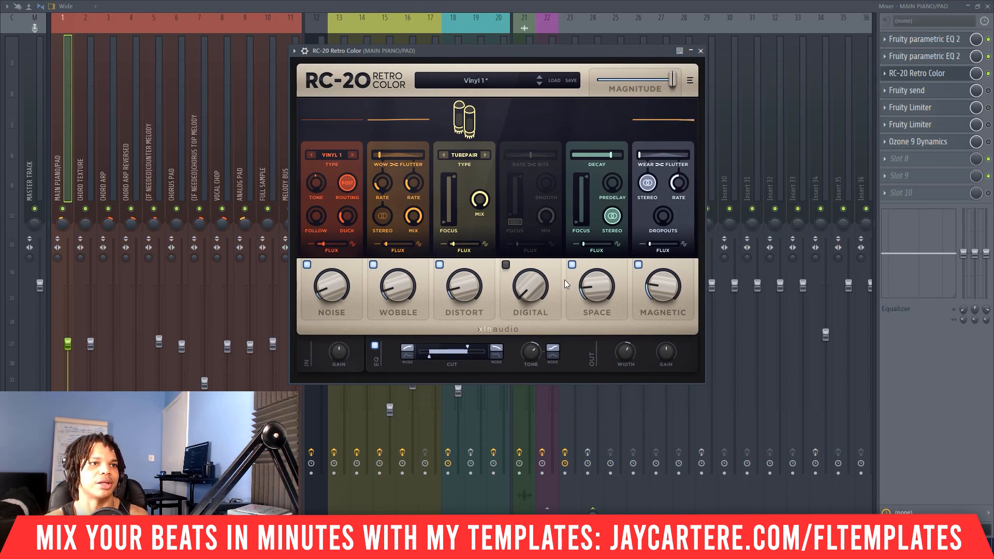
drag(662, 291, 657, 297)
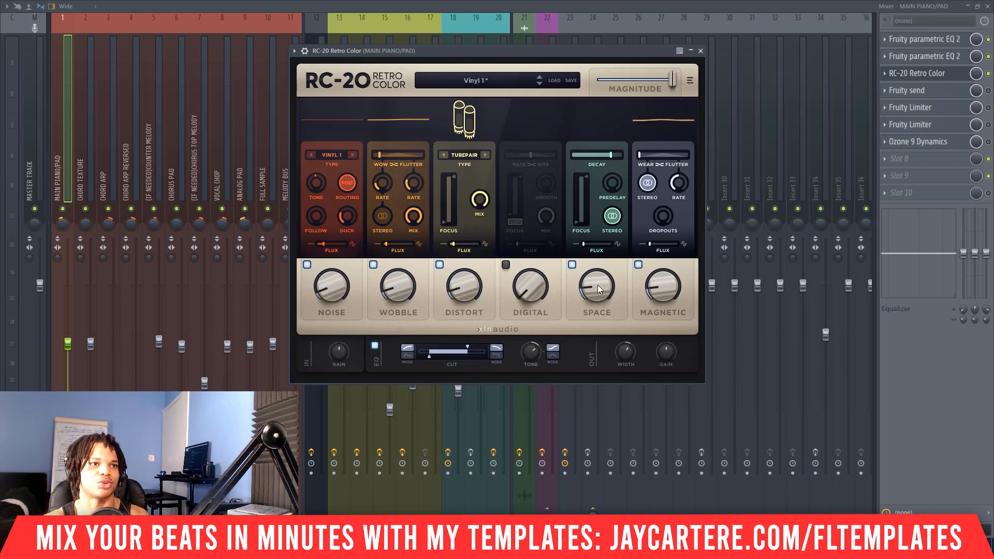
mouse_move(599, 289)
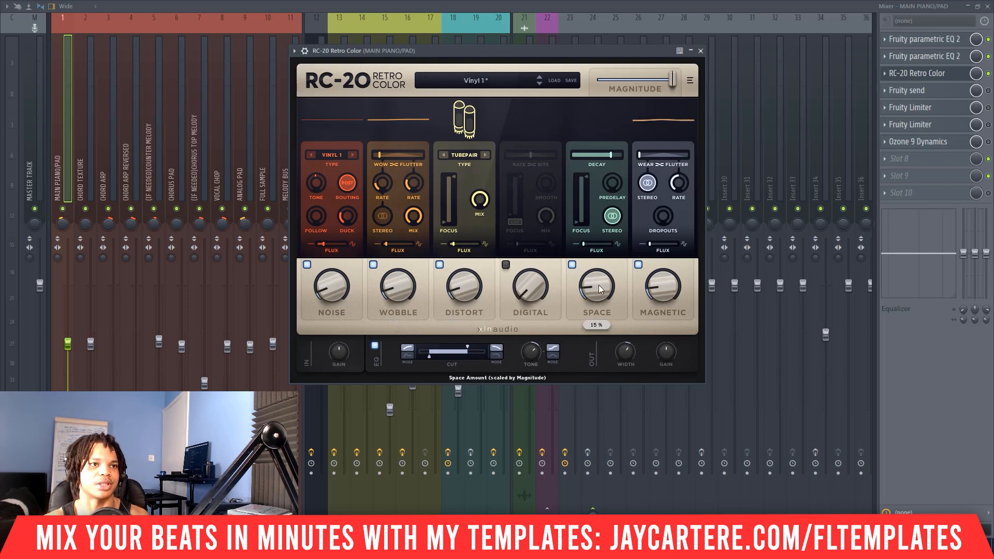
click(700, 51)
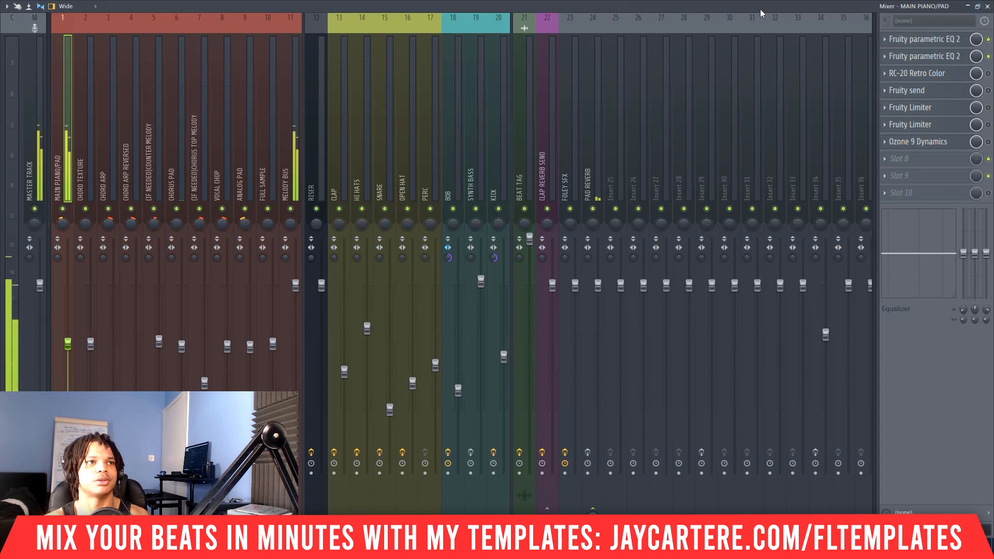
Step: Restore the mixer to its smaller size, move it off the piano roll and listen to the CHORD PIANO loop
click(977, 6)
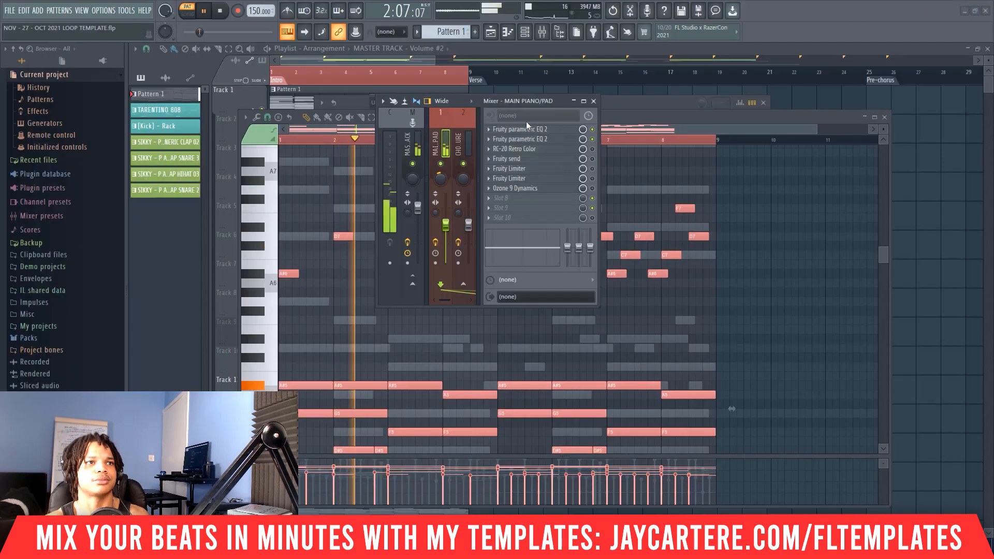
drag(564, 103, 993, 124)
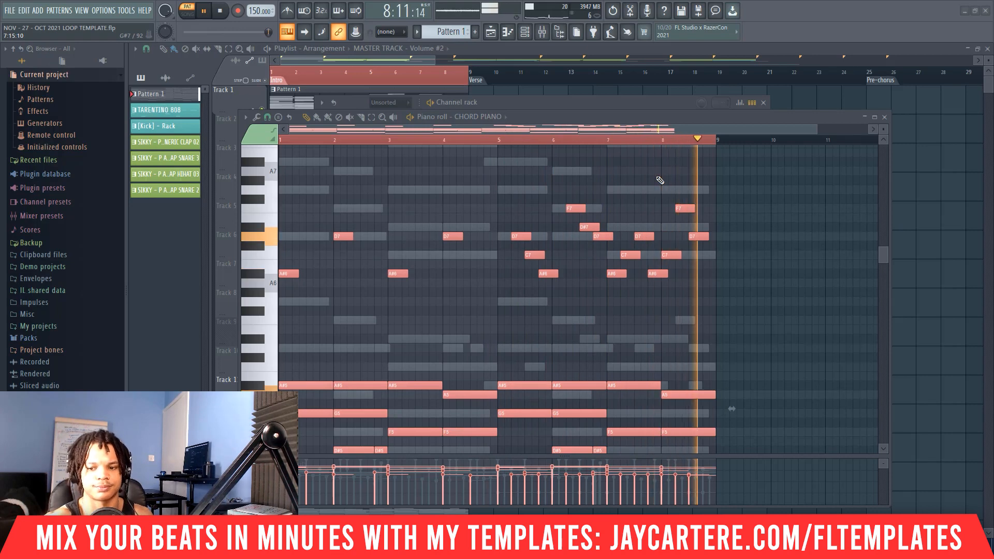
key(space)
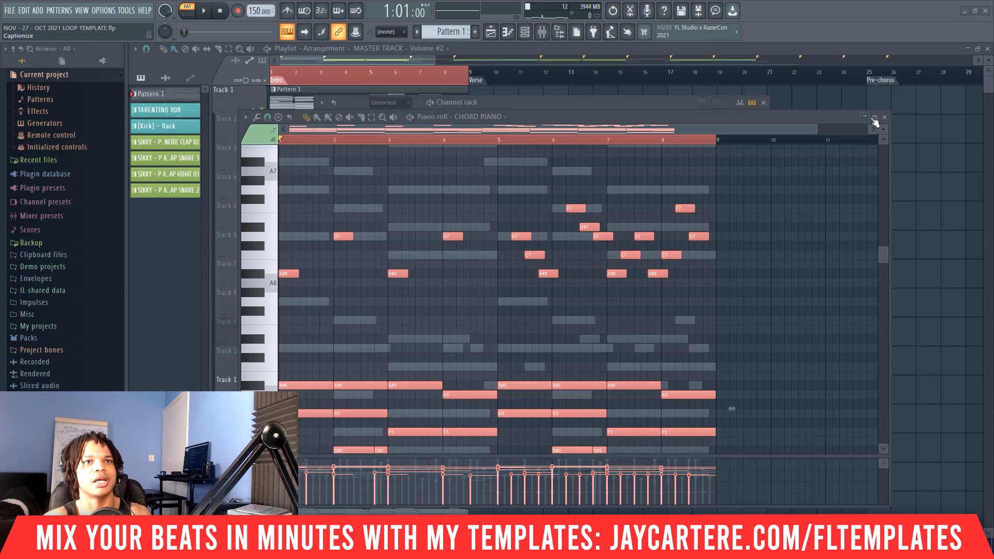
Step: Close the piano roll, move the channel rack aside and select the Pattern 1 clip on Track 1 of the playlist
click(885, 118)
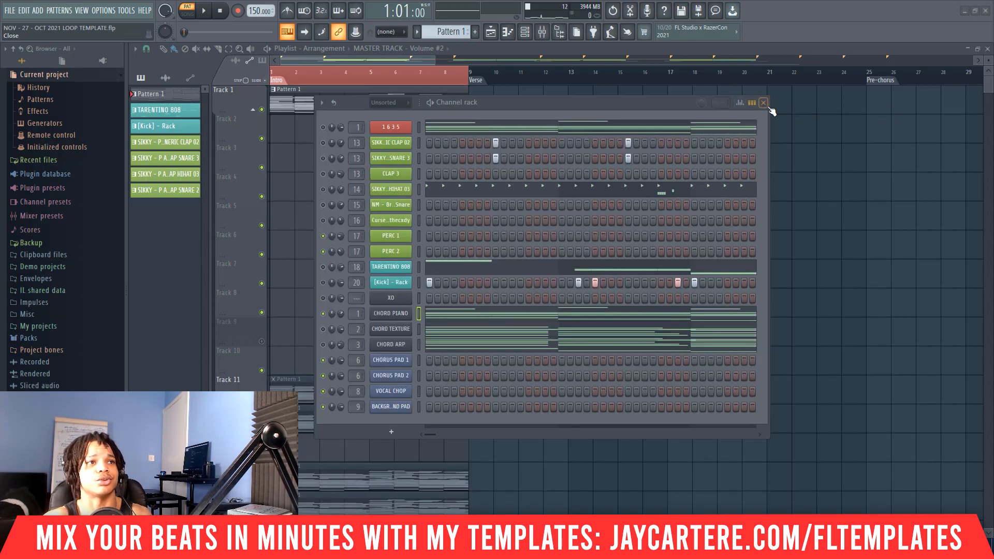
drag(588, 105, 859, 160)
drag(486, 172, 320, 86)
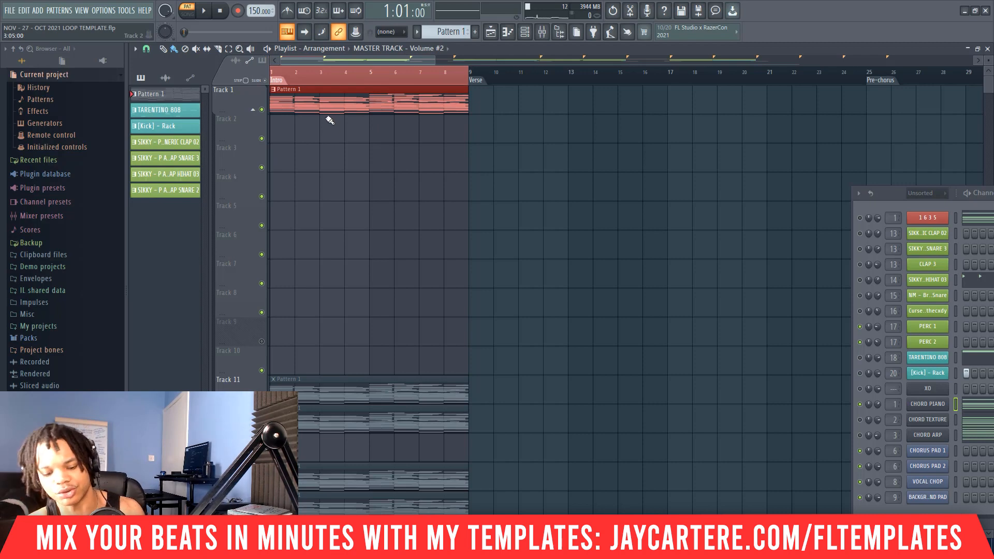
Step: Consolidate the Pattern 1 clip to audio with a -1200 cent pitch shift, Generic (bleeding) declicking and normalizing, routed to mixer track 1
key(ctrl+alt+c)
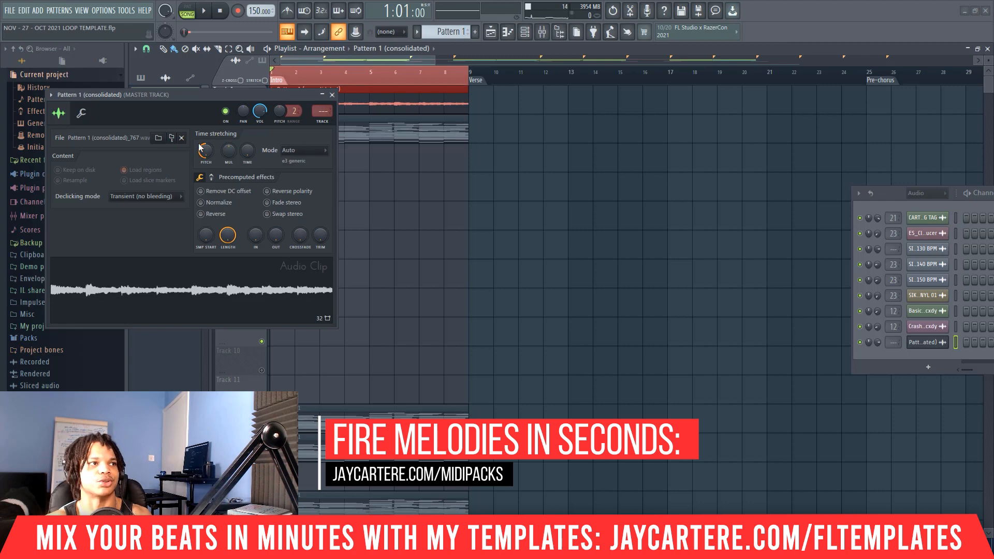
drag(201, 147, 206, 154)
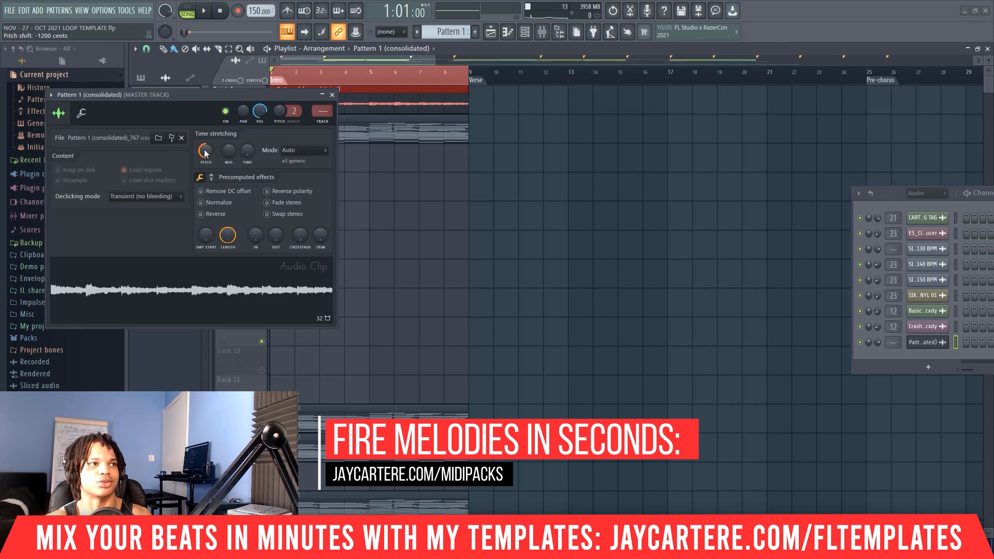
click(175, 197)
click(154, 237)
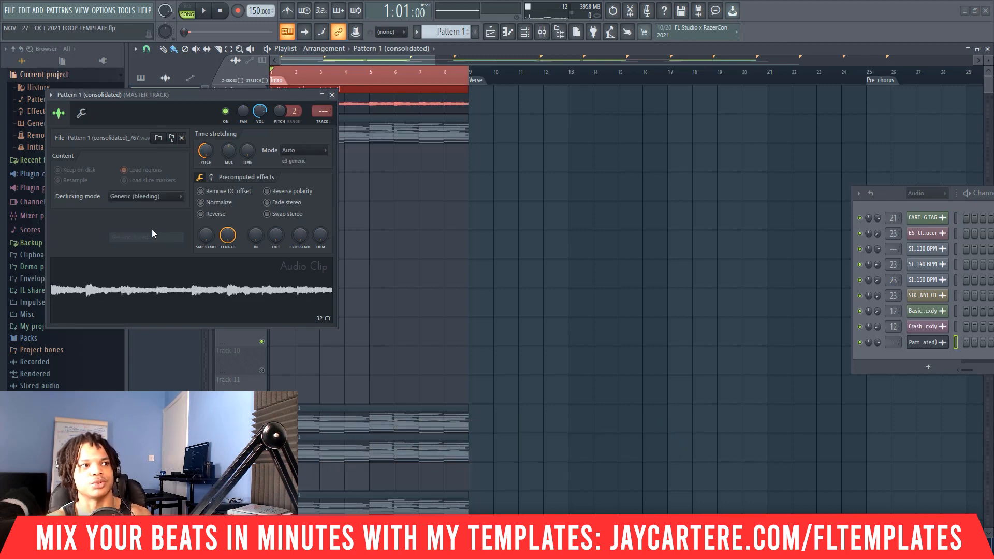
drag(263, 95, 425, 99)
click(380, 190)
drag(488, 97, 411, 82)
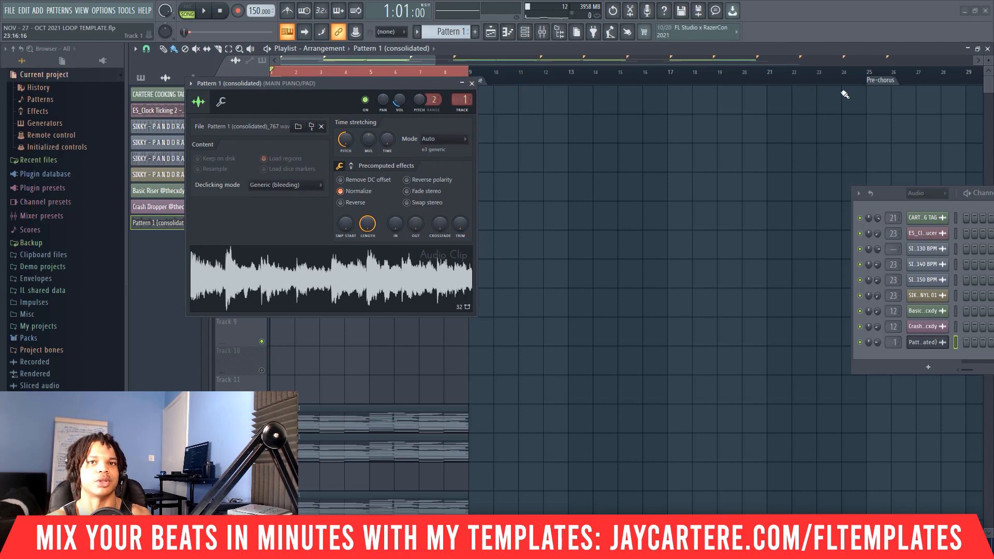
Step: Open the mixer, move it clear of the playlist clips and close the consolidated clip's settings
key(F9)
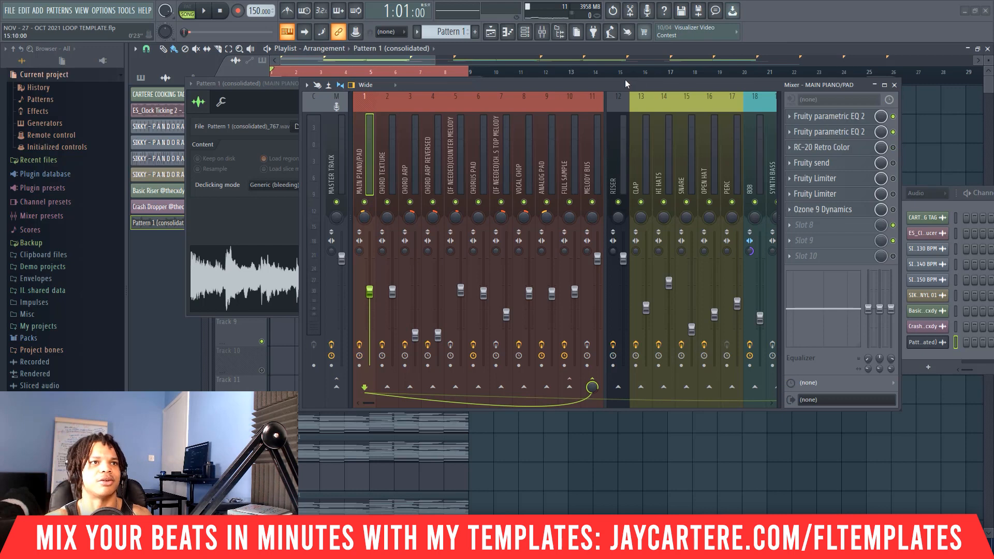
drag(625, 81, 836, 154)
click(472, 84)
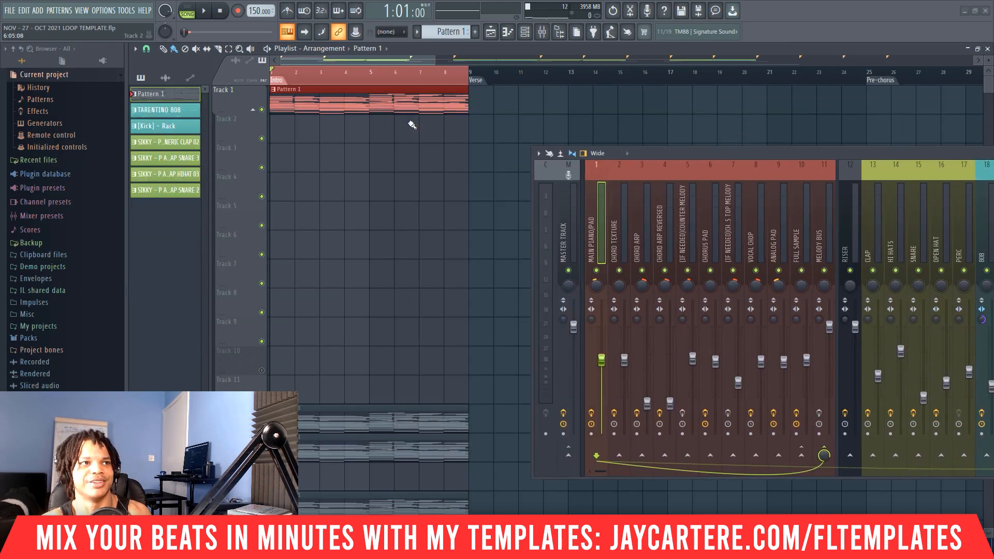
Step: Consolidate Pattern 1 to audio with Cut remainder, then pitch it down, normalize it with Generic (bleeding) declicking, set volume 27% and route to track 1
key(ctrl+alt+c)
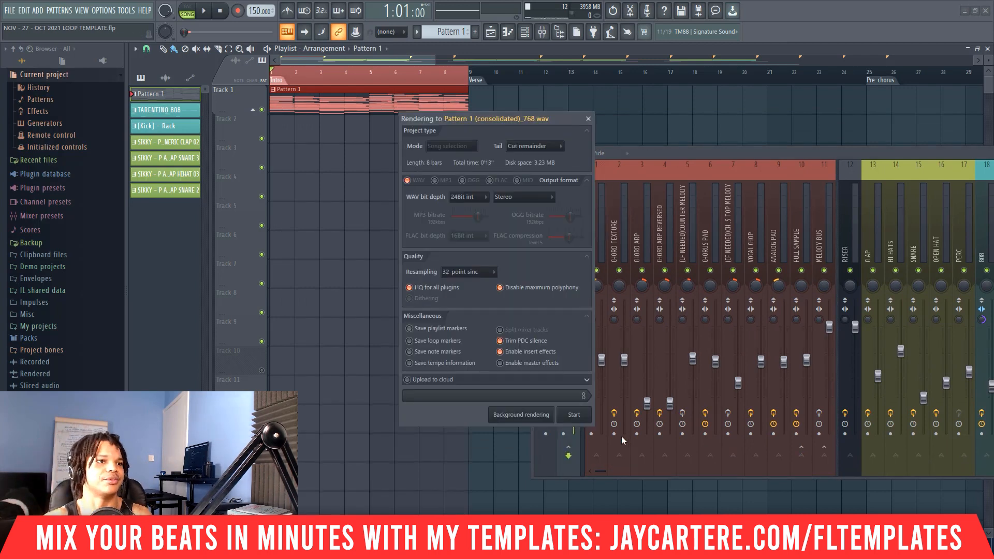
click(574, 414)
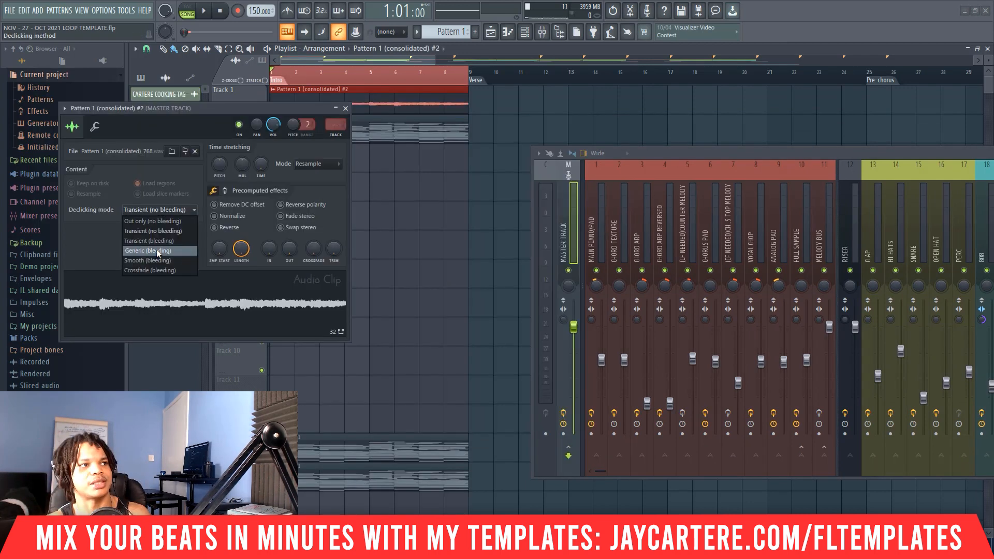
click(232, 217)
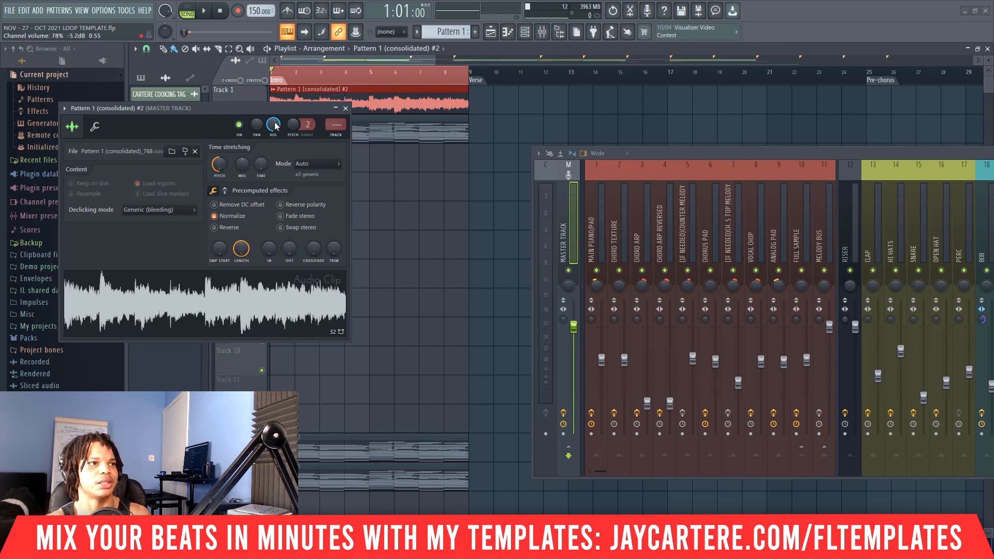
drag(272, 125, 272, 125)
drag(336, 124, 336, 120)
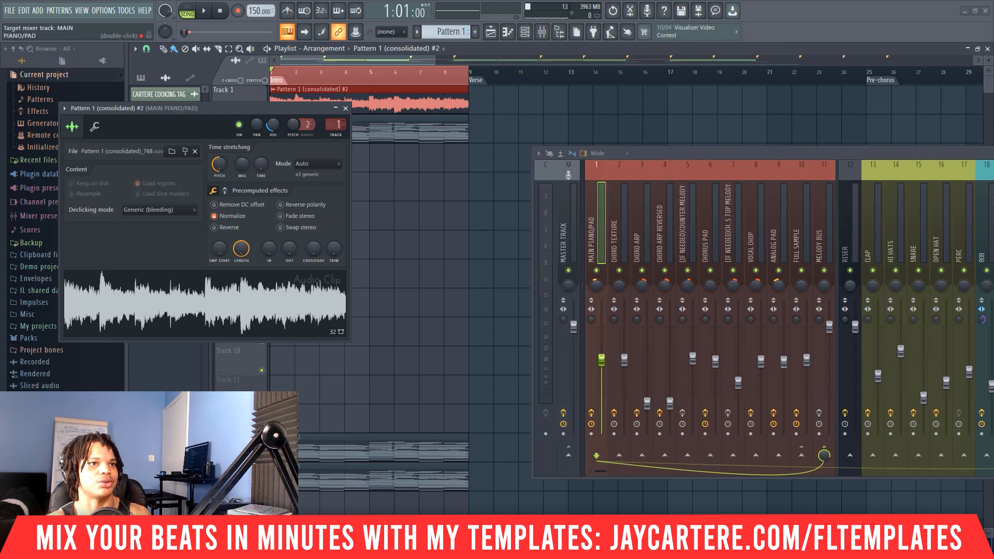
Step: Turn off RC-20 Retro Color on the MAIN PIANO/PAD mixer track and move the mixer away from the clip settings
drag(899, 147, 676, 128)
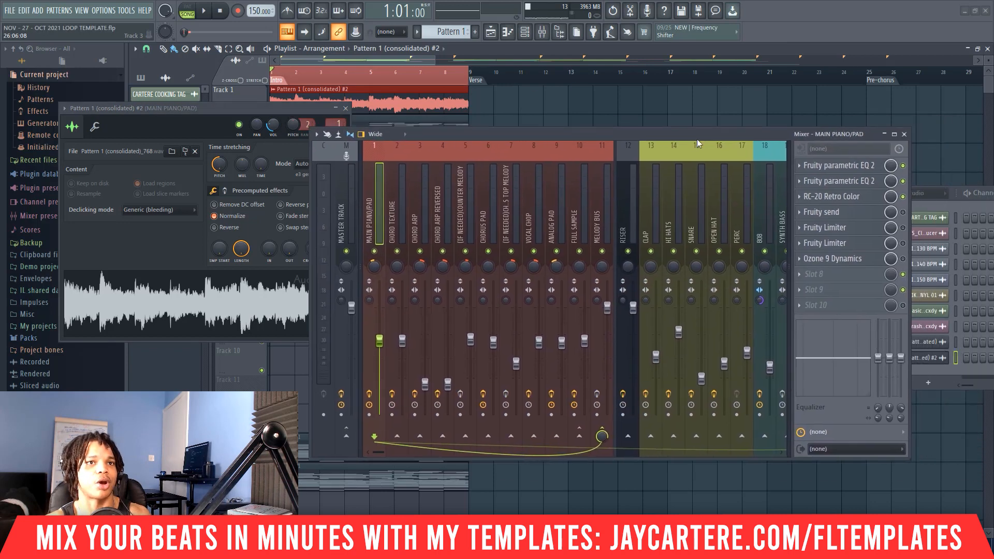
click(902, 197)
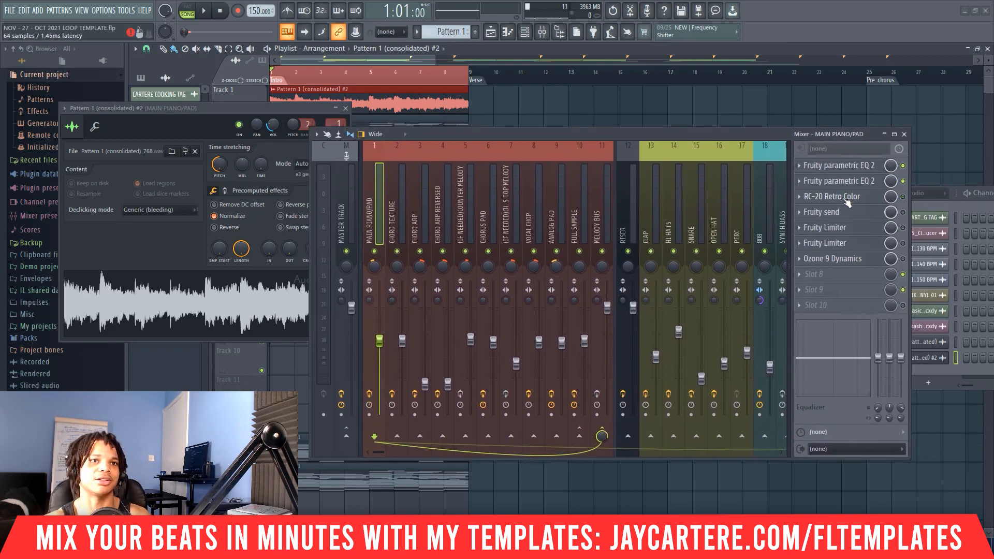
drag(608, 131, 588, 102)
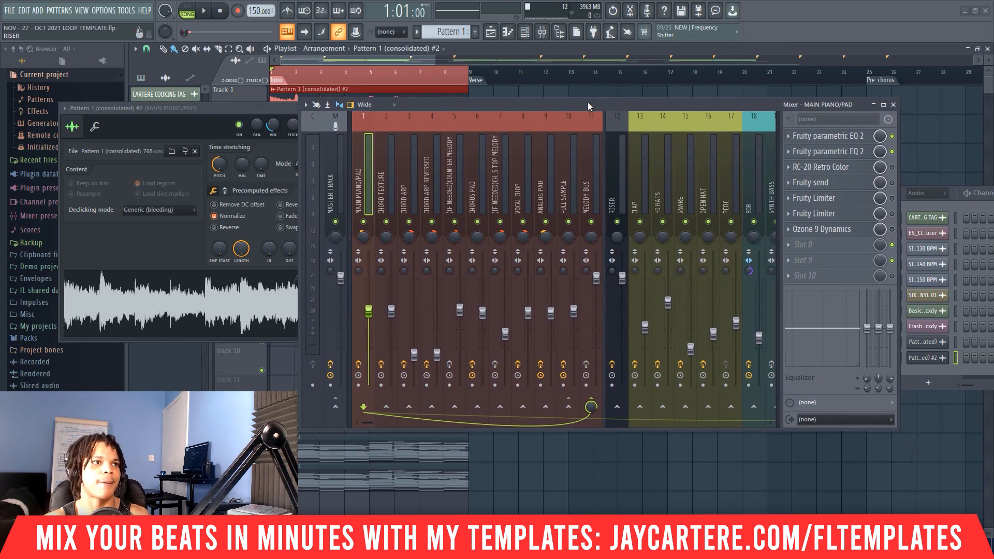
drag(417, 109, 536, 105)
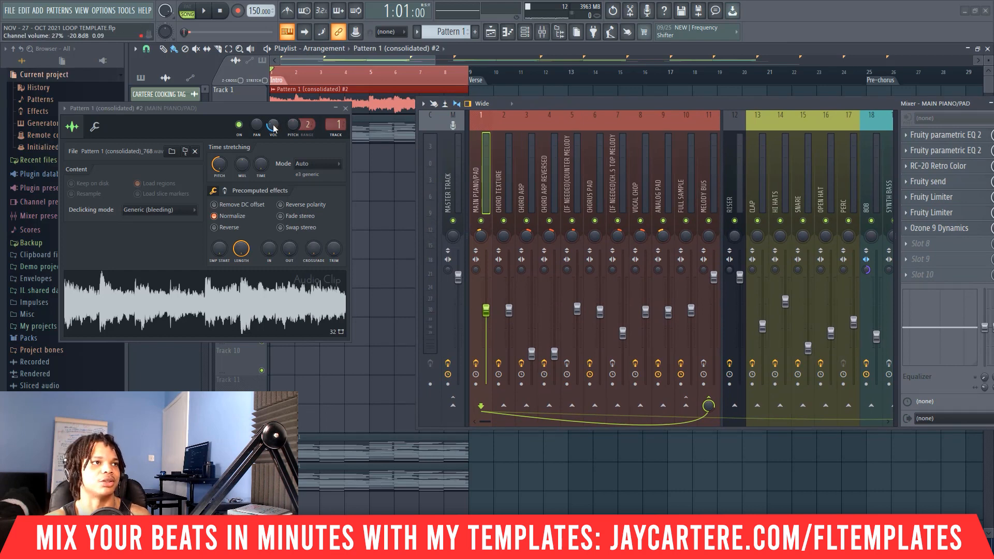
Step: Play the consolidated clip, set its channel volume to 37%, then close its settings and move the mixer aside
key(space)
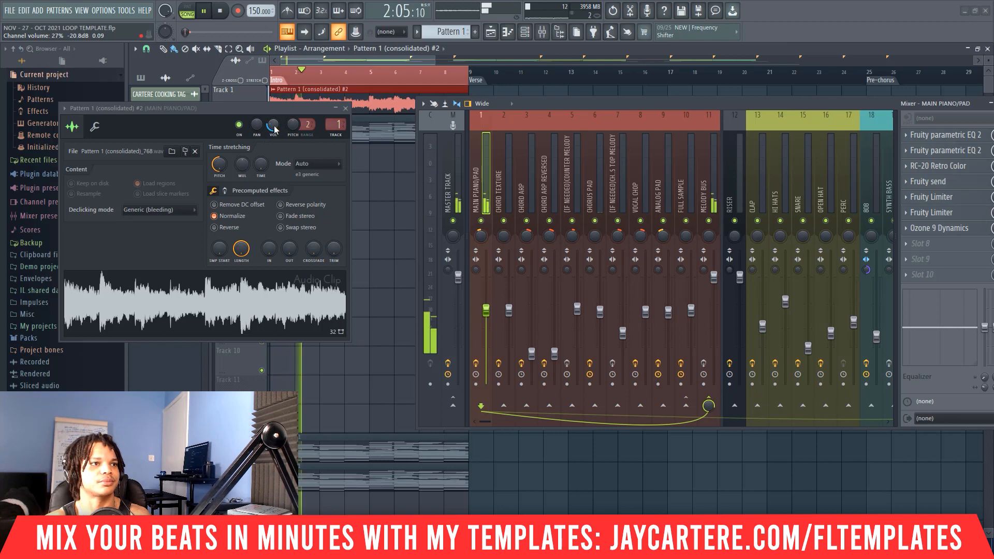
mouse_move(274, 127)
mouse_down()
mouse_move(274, 105)
mouse_move(274, 116)
mouse_up()
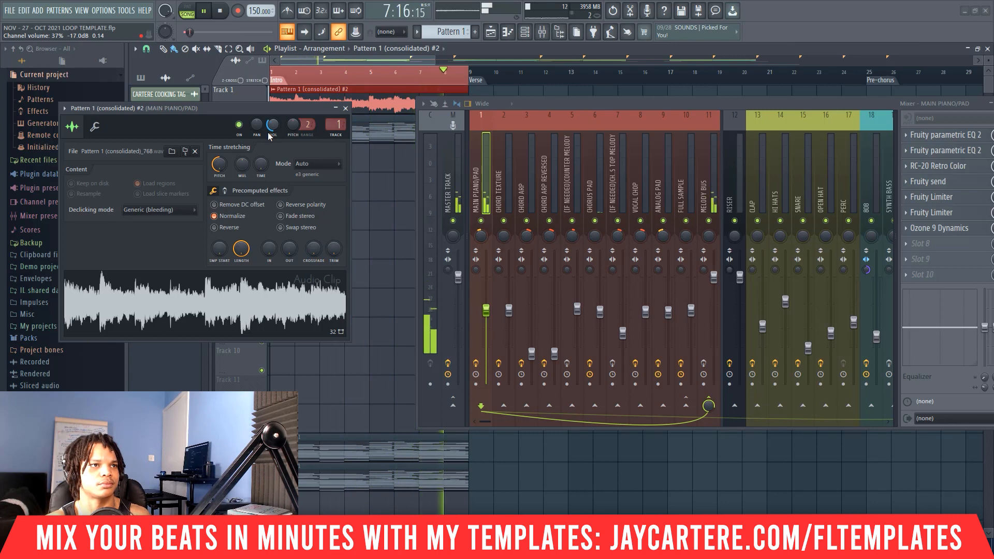
key(space)
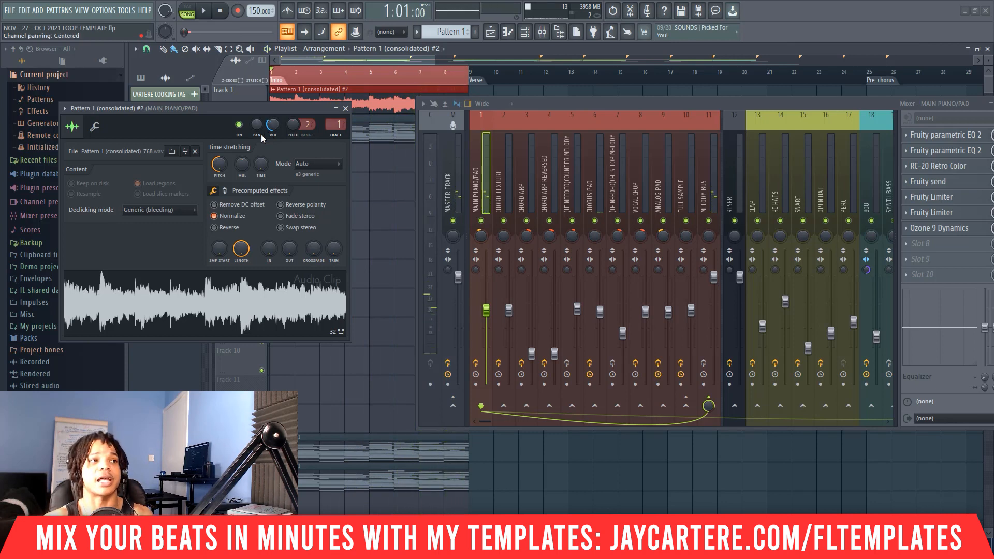
click(345, 108)
drag(563, 104, 755, 127)
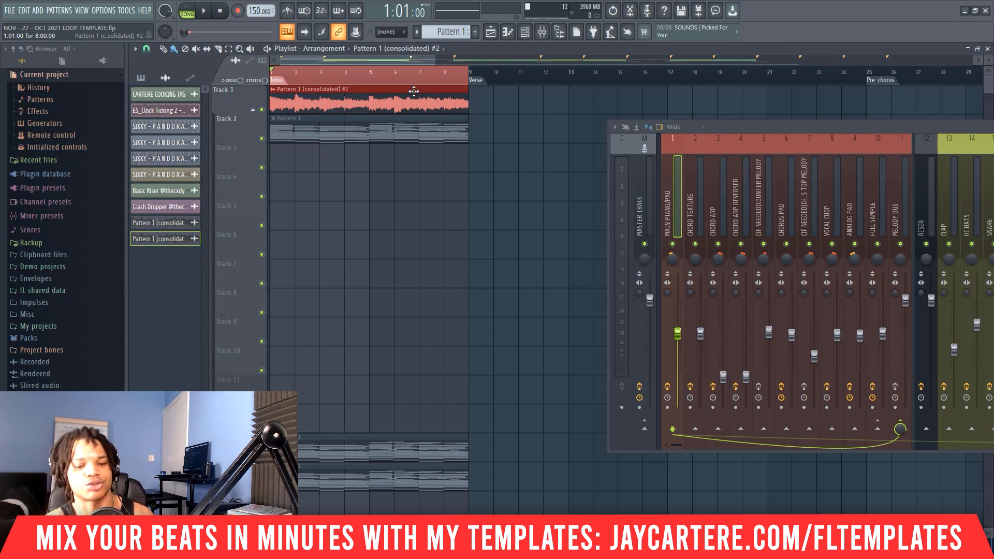
Step: Consolidate the Track 1 audio clip again with Cut remainder, normalize it with Generic (bleeding) declicking, set volume 32% and route to track 1
key(ctrl+alt+c)
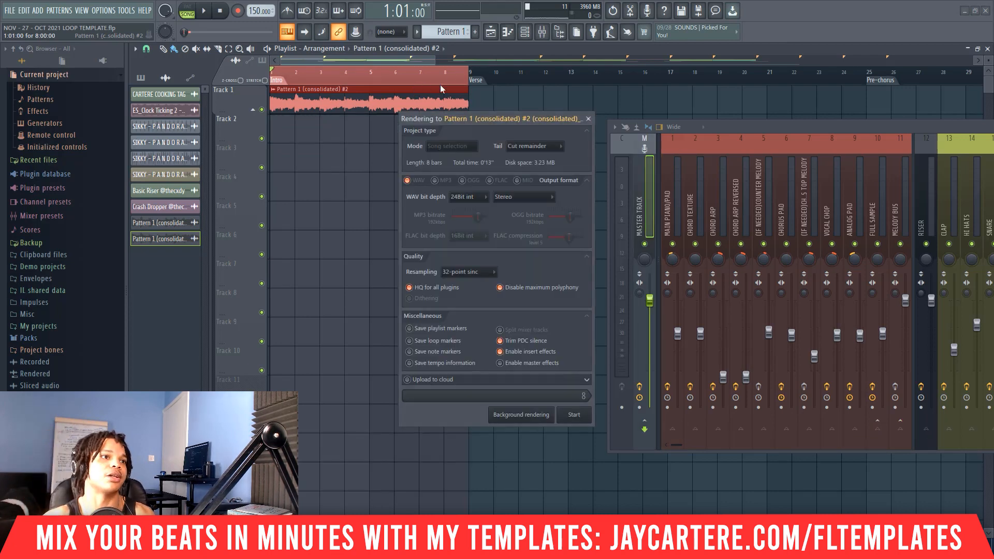
click(574, 415)
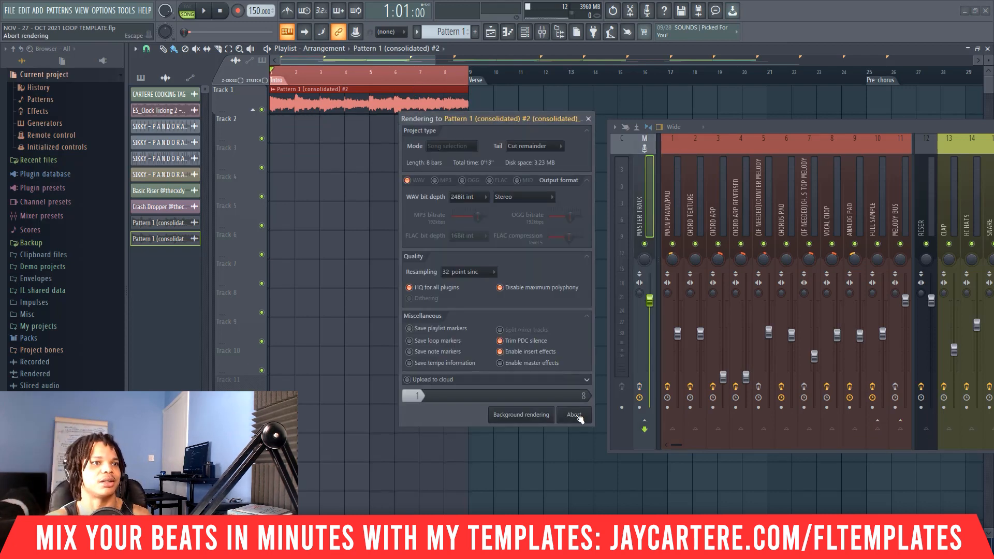
click(173, 223)
click(186, 265)
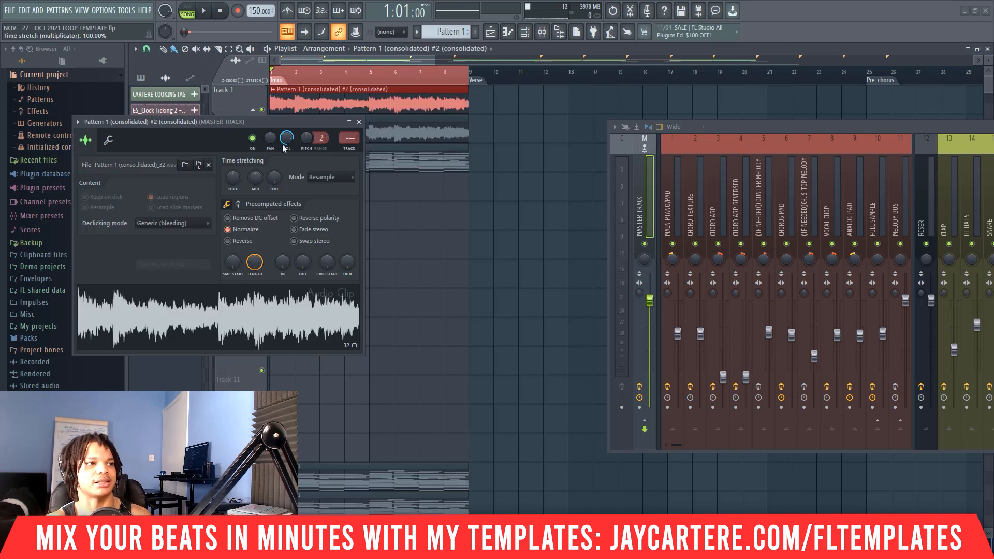
drag(286, 138, 286, 140)
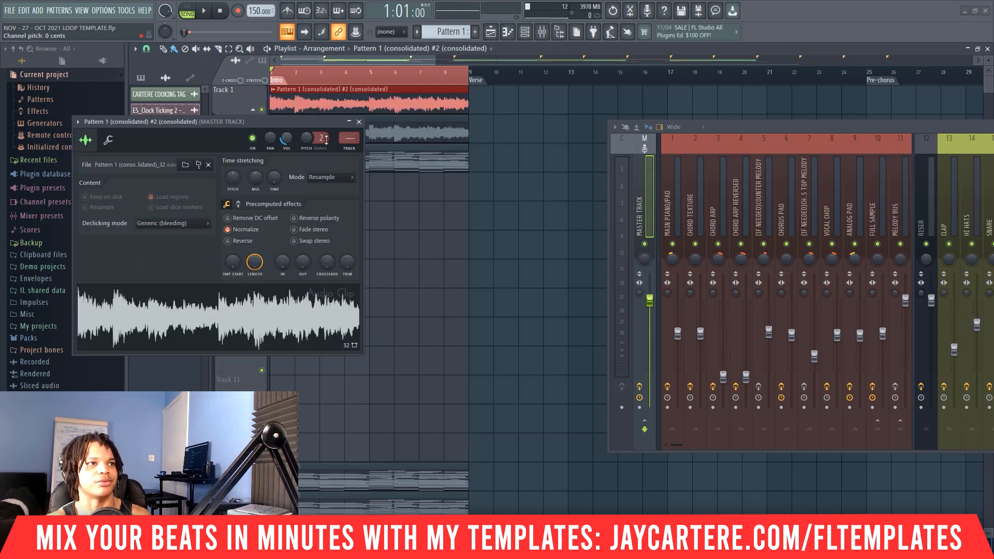
drag(350, 138, 350, 132)
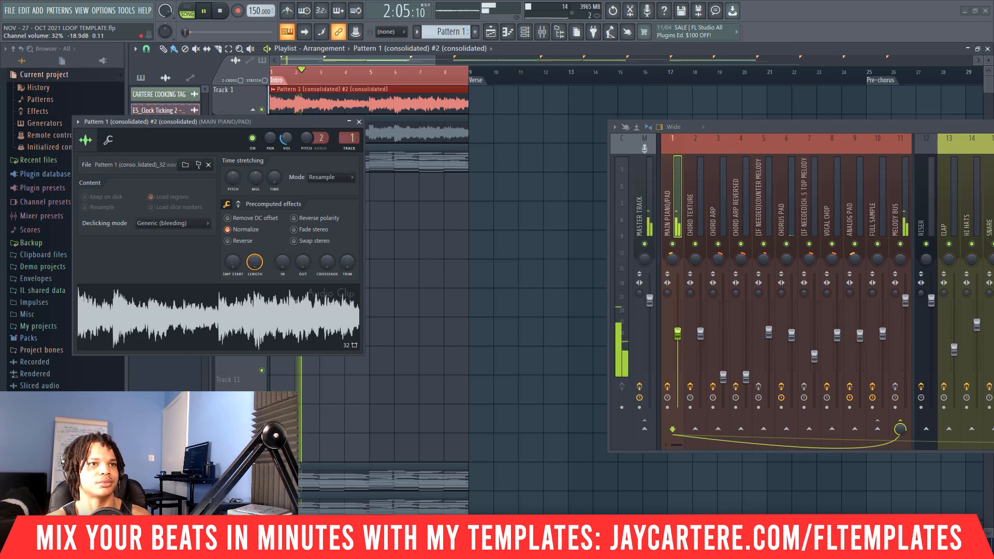
key(space)
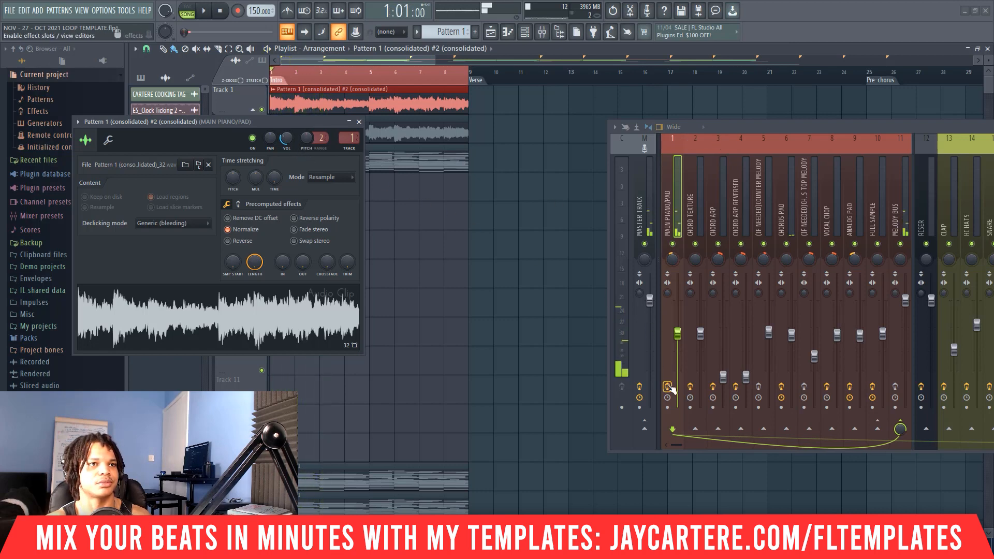
Step: Check the MAIN PIANO/PAD effects in the mixer, move it aside, then play the clip and fine-tune its channel volume
drag(725, 126, 374, 110)
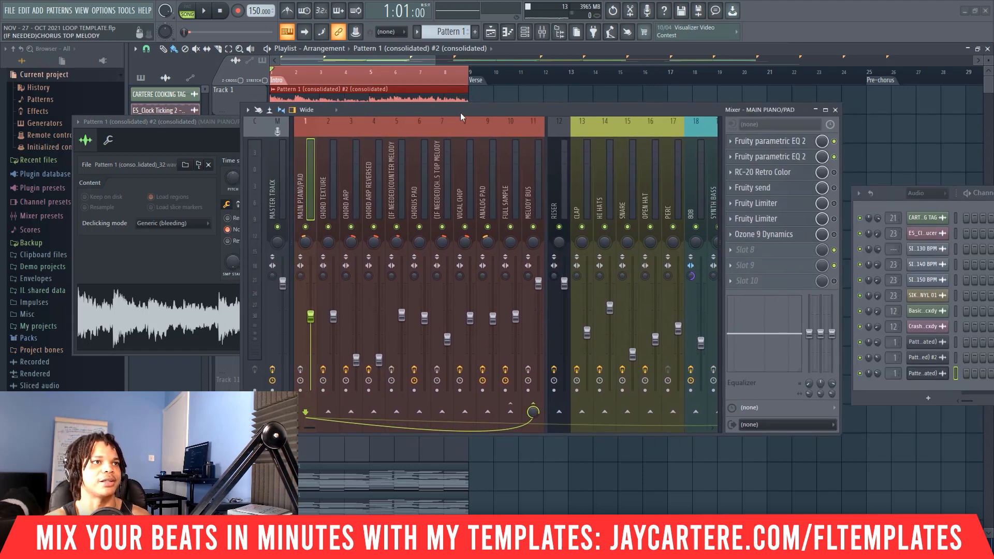
key(space)
drag(461, 113, 745, 128)
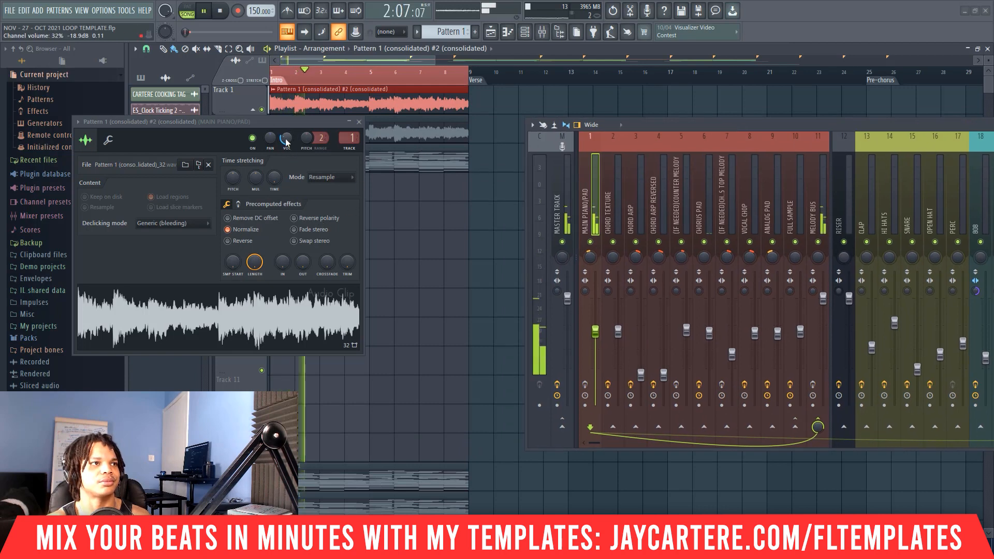
drag(287, 136, 287, 140)
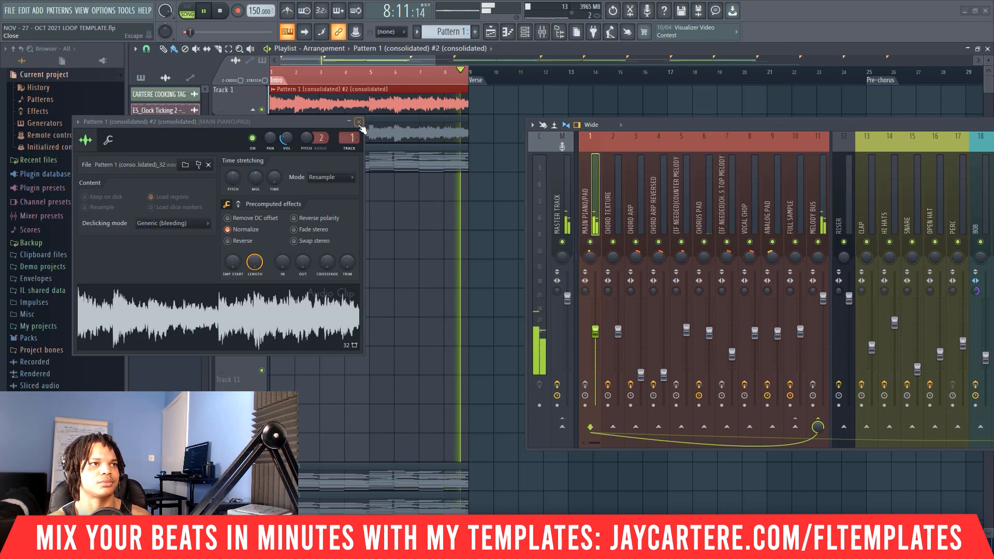
Step: Stop playback, save the project and close the consolidated clip's settings
key(space)
key(ctrl+s)
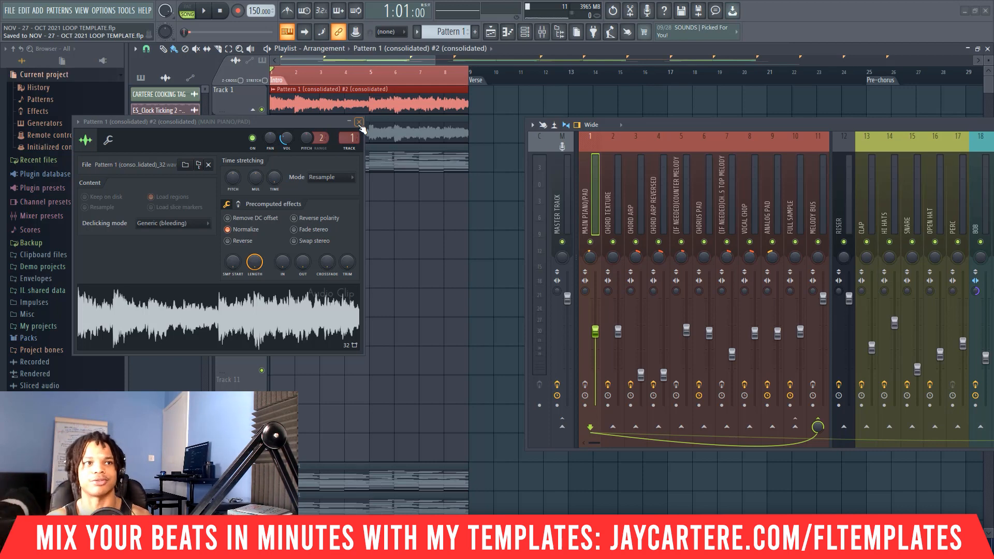
click(359, 123)
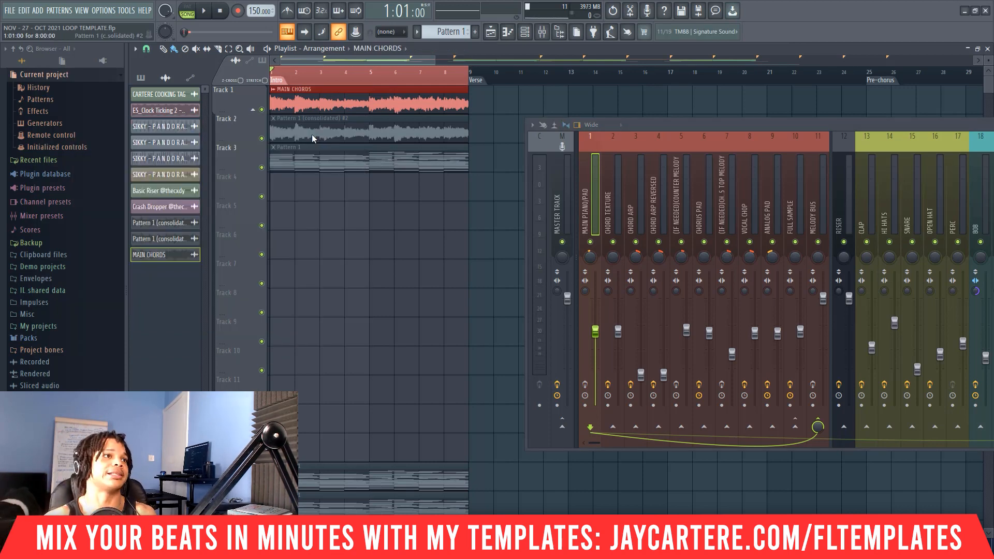
Step: Delete the muted consolidated clip from Track 2 and confirm MAIN CHORDS as the name of the Track 1 clip
right_click(311, 135)
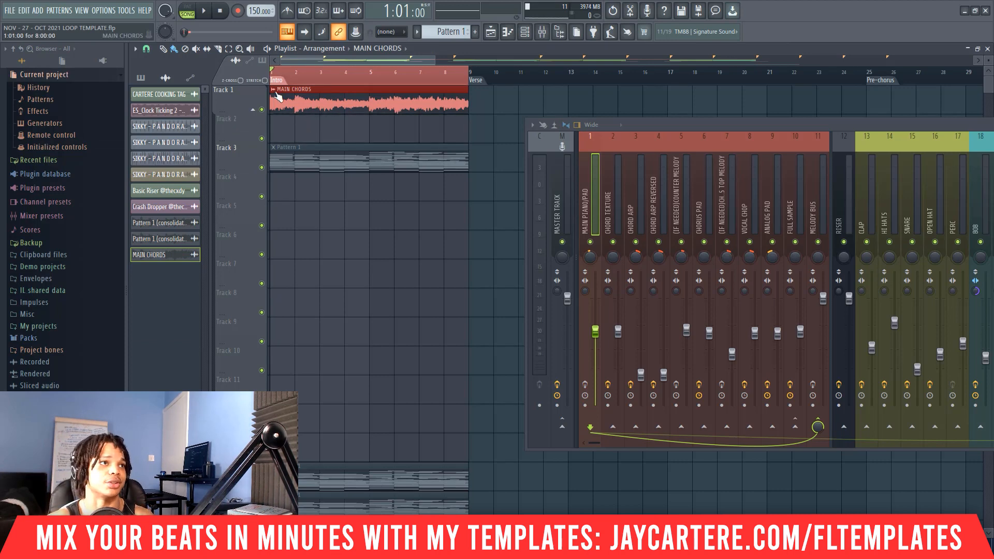
click(274, 92)
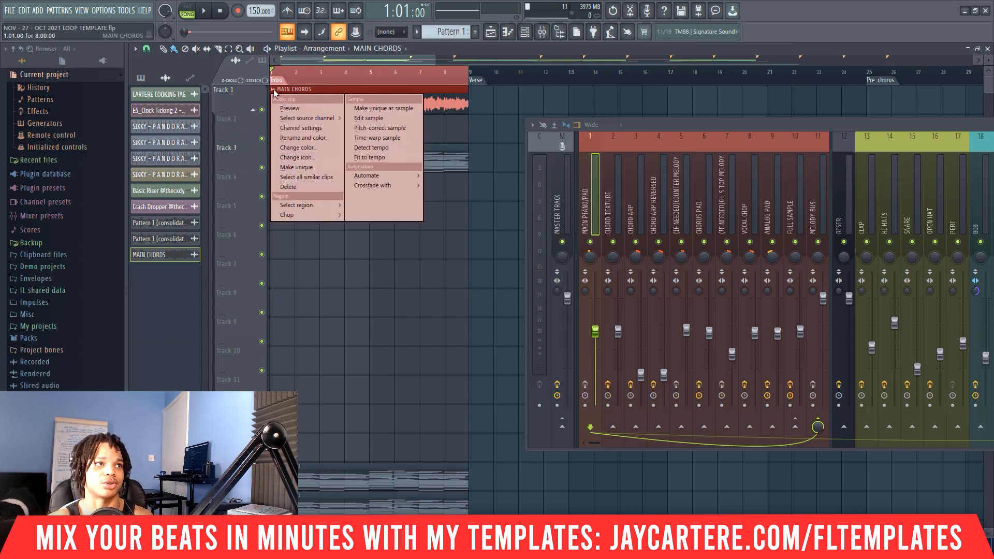
click(302, 138)
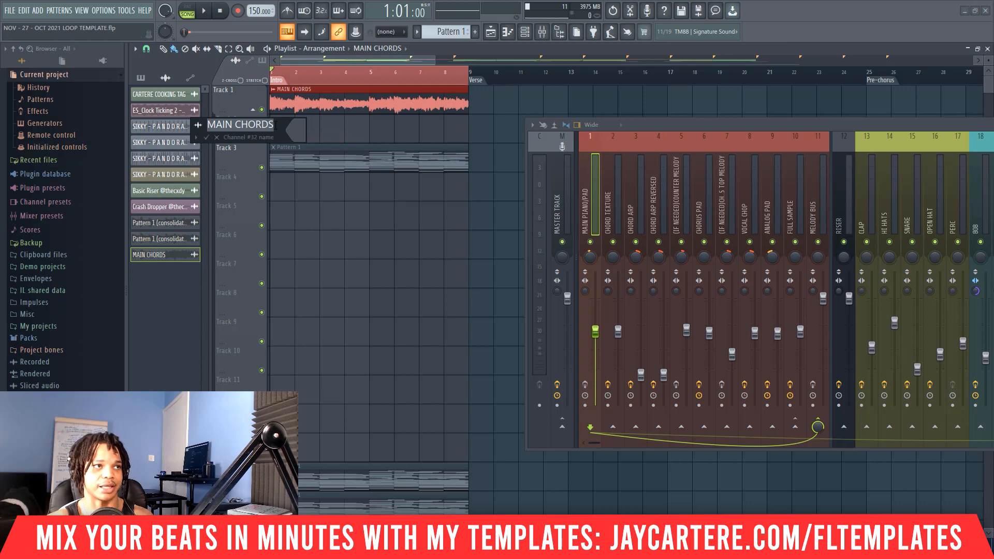
key(Return)
Step: Open the channel rack on Pattern 1 and copy the CHORD PIANO notes to the CHORD ARP channel
key(F6)
scroll(450, 32, down, 1)
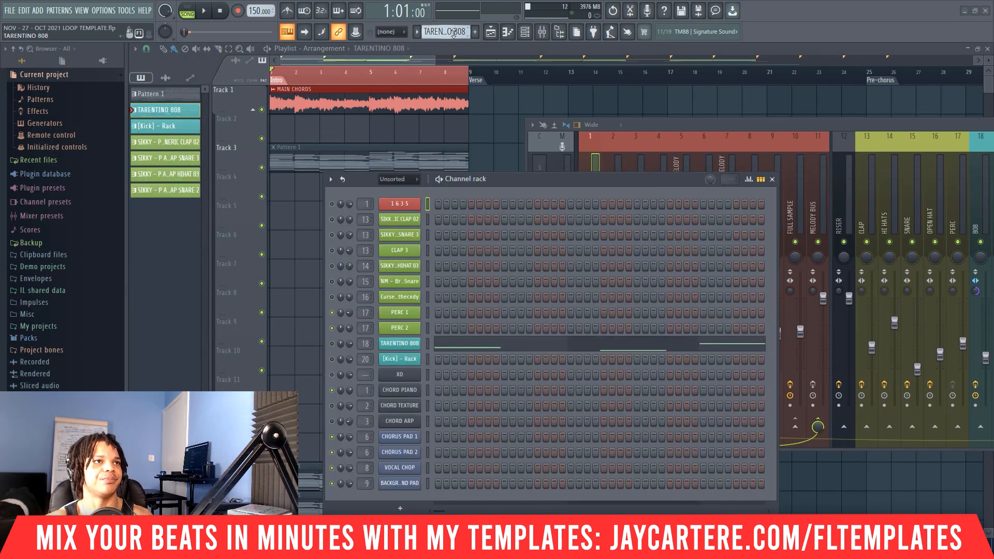
scroll(451, 32, up, 1)
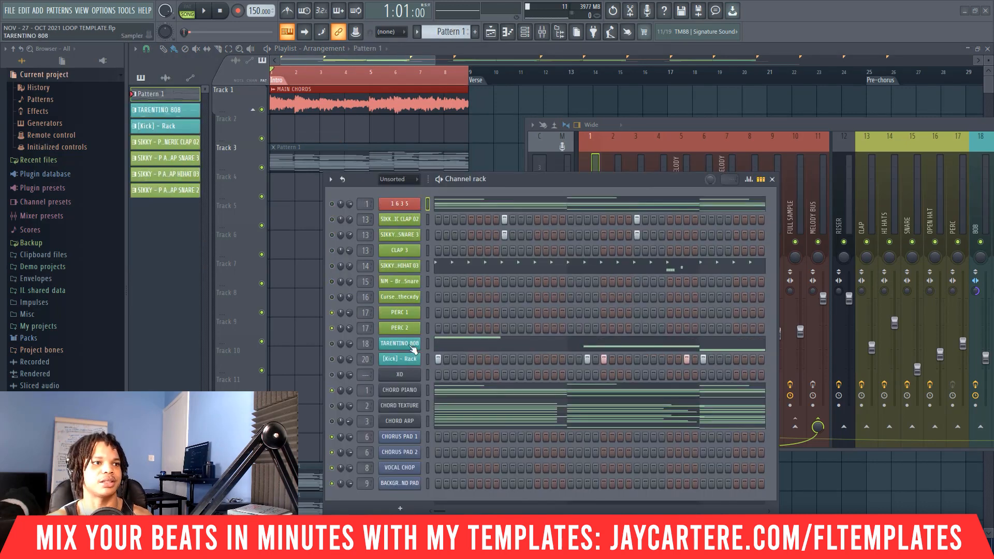
right_click(414, 390)
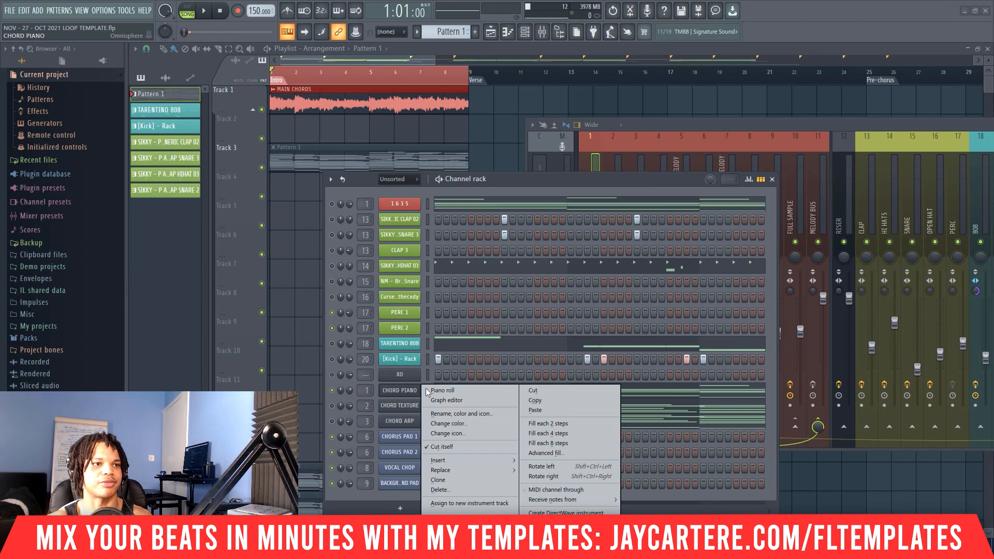
click(538, 402)
right_click(400, 420)
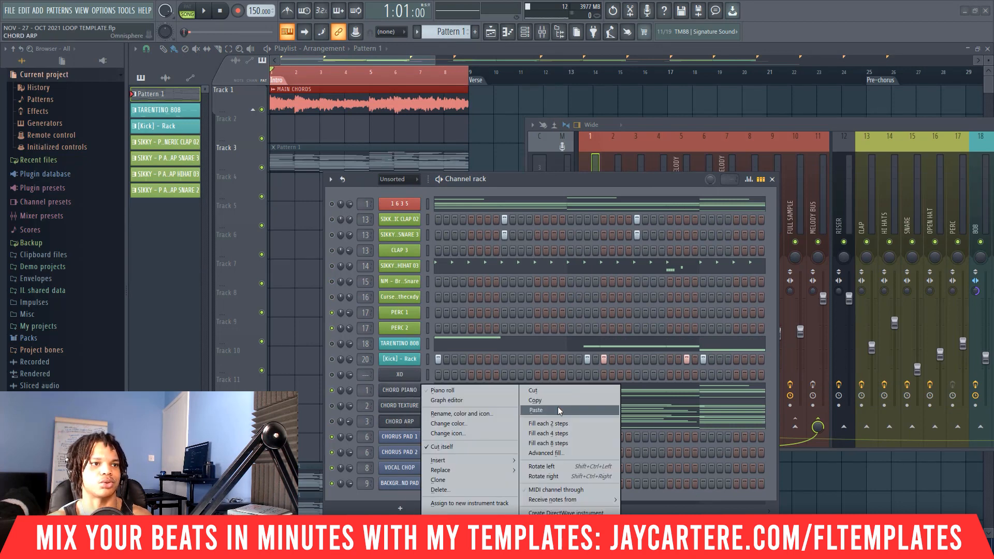
click(557, 409)
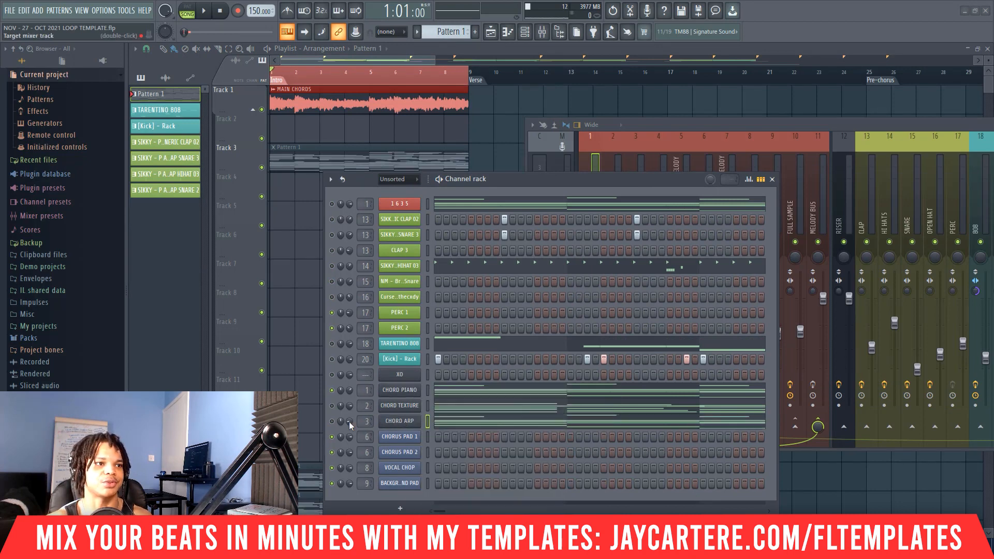
click(332, 390)
drag(520, 179, 527, 119)
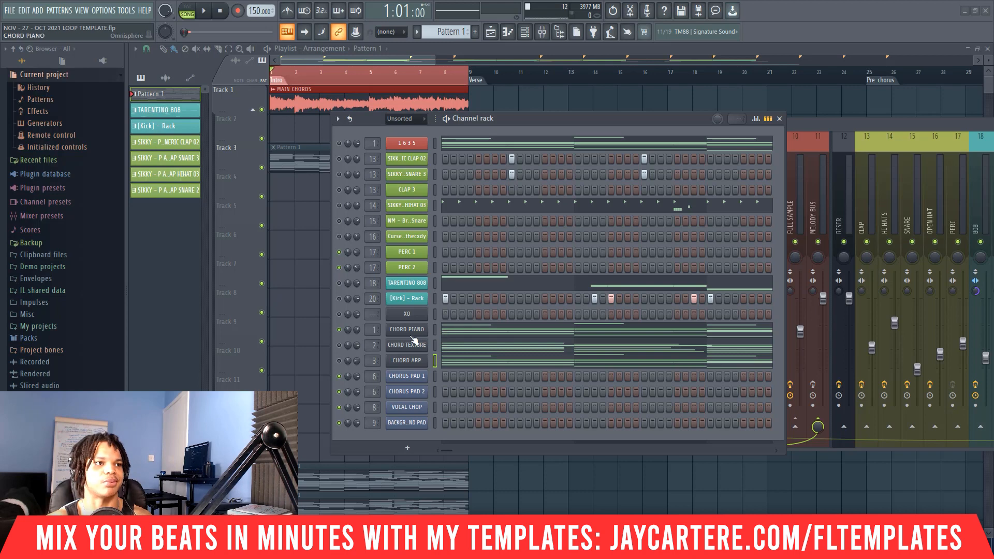
Step: Copy the CHORD ARP notes to the 1 6 3 5 channel
right_click(419, 362)
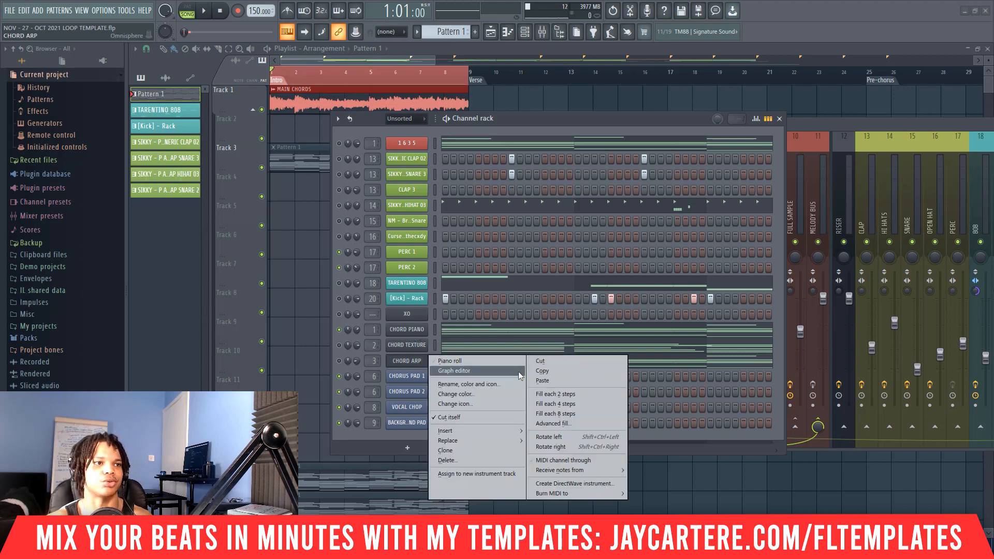
click(555, 371)
right_click(412, 145)
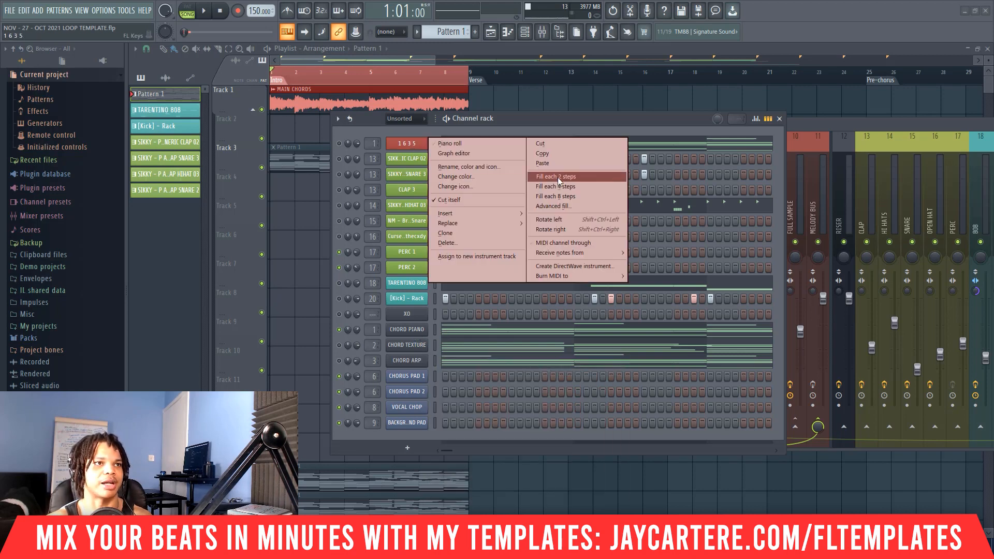
click(554, 162)
Step: Reposition the channel rack and open the CHORD PIANO channel's notes in the piano roll
drag(371, 121, 355, 114)
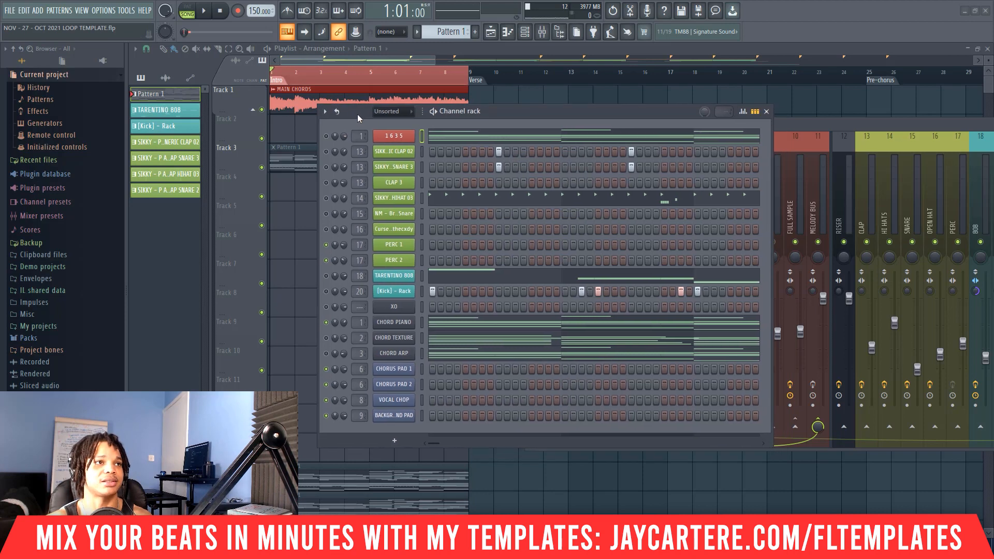
right_click(394, 323)
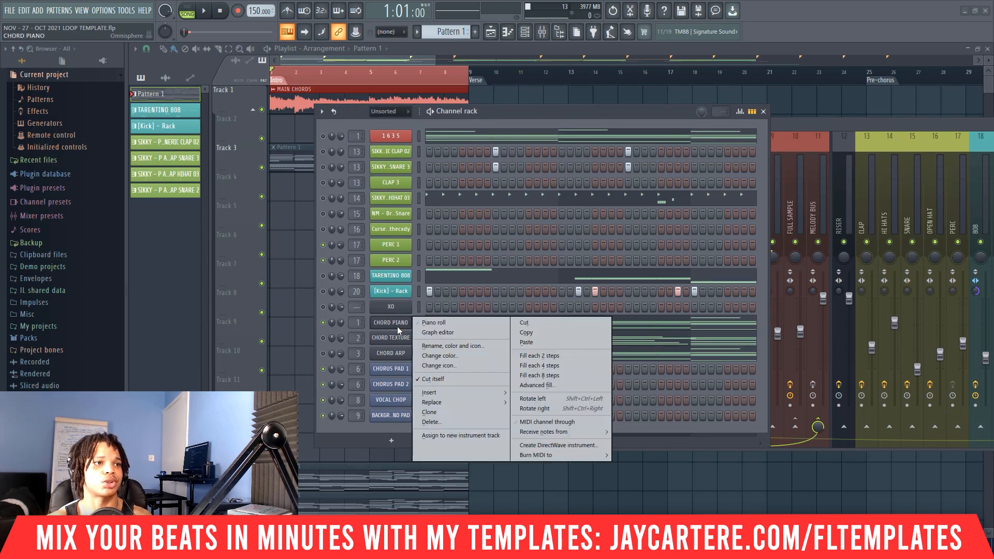
click(434, 325)
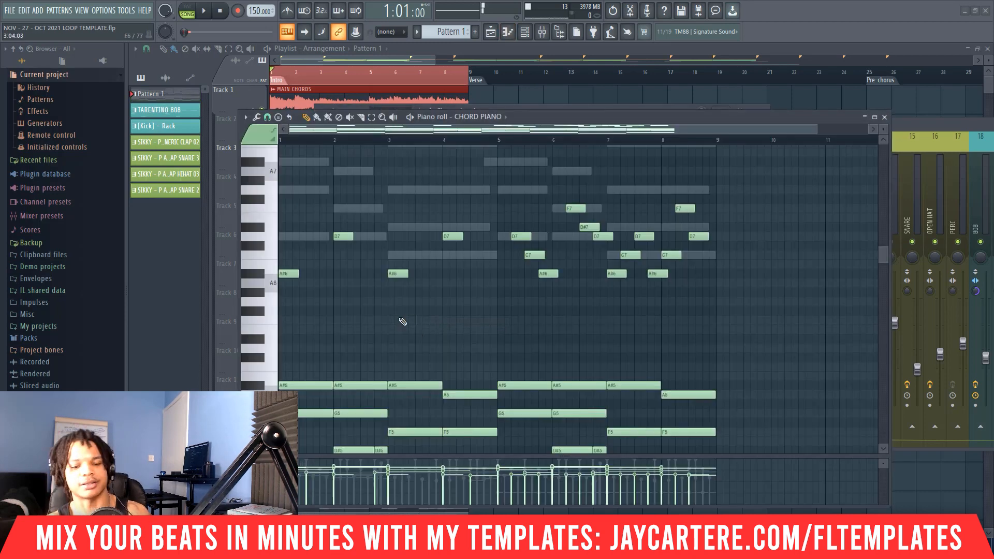
Step: Try lowering all the CHORD PIANO notes by an octave and exporting them as a MIDI file
key(ctrl+a)
key(ctrl+Down)
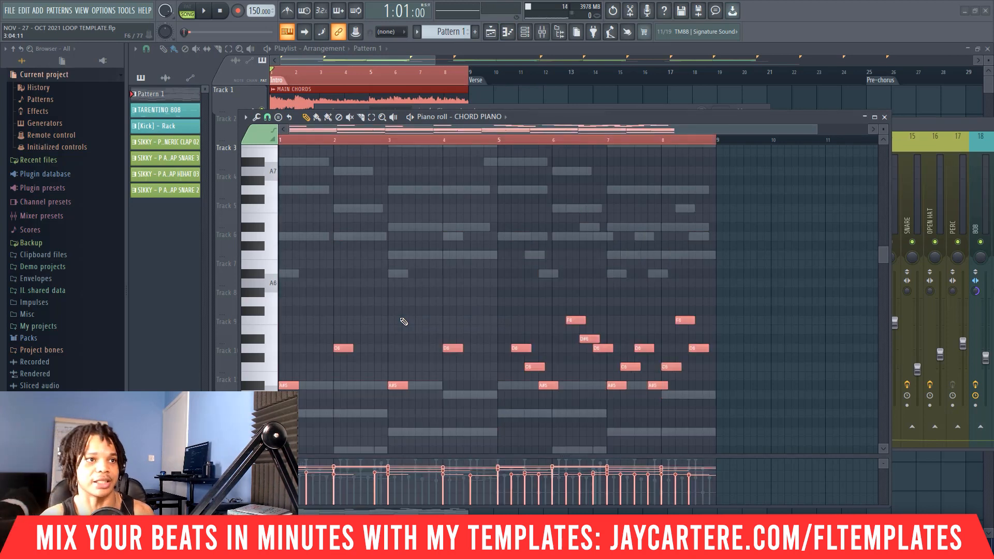
key(ctrl+shift+m)
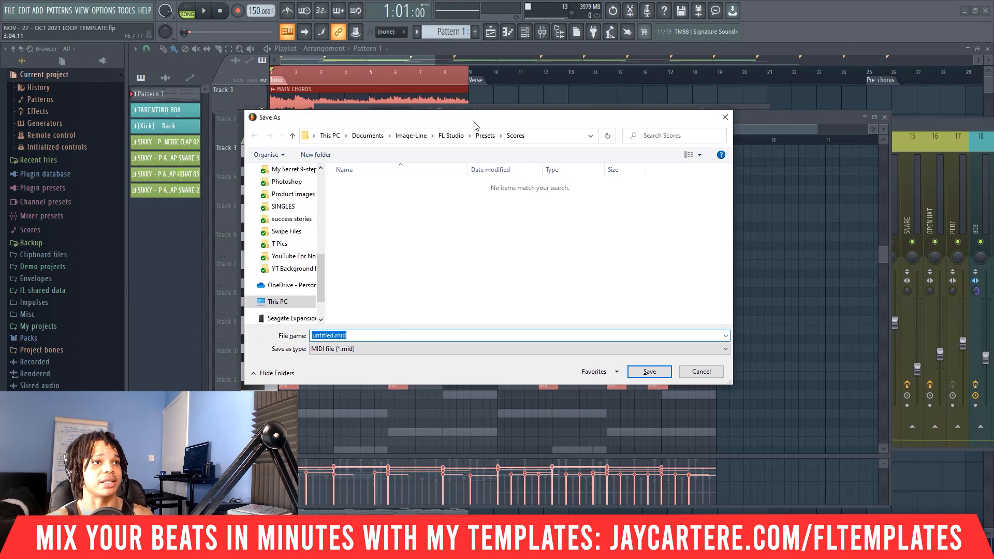
drag(455, 117, 609, 101)
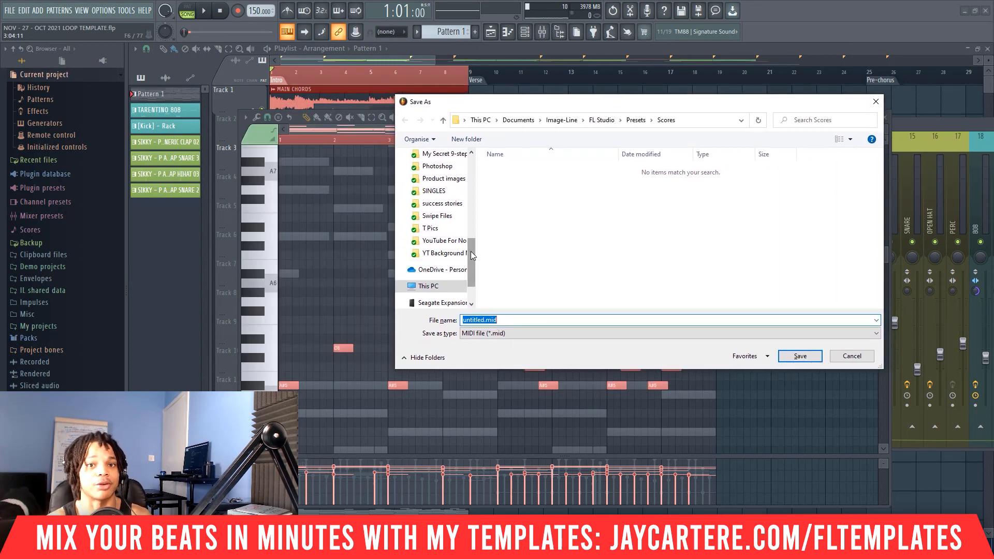
scroll(470, 254, down, 2)
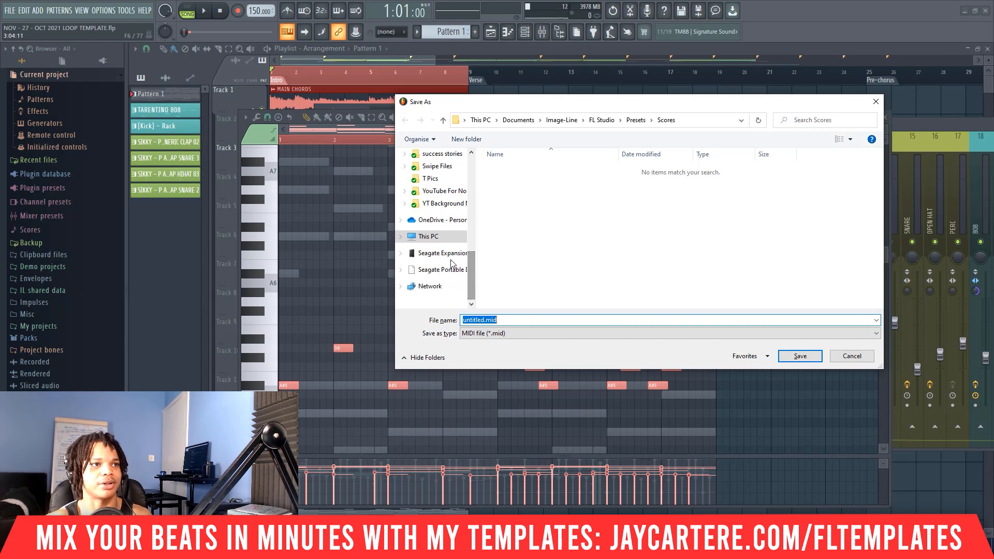
key(Escape)
Step: Flip all the CHORD PIANO notes horizontally with the score flipper and play the reversed melody
drag(737, 111, 582, 89)
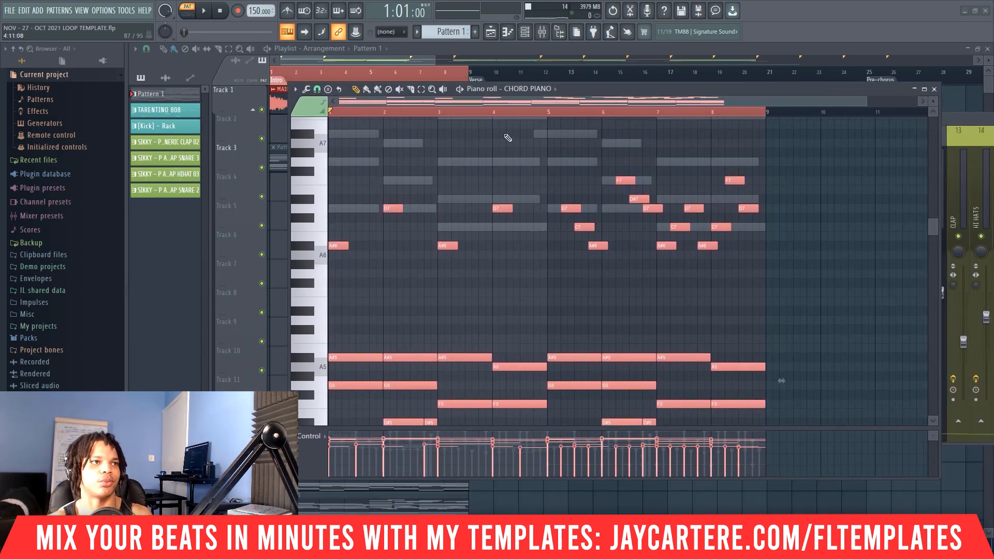
click(358, 286)
right_click(364, 285)
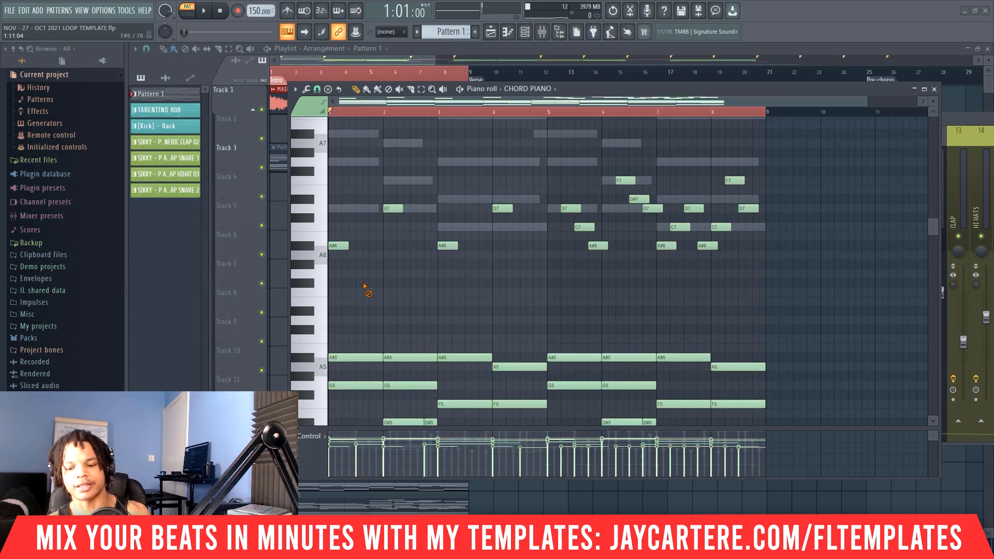
key(ctrl+a)
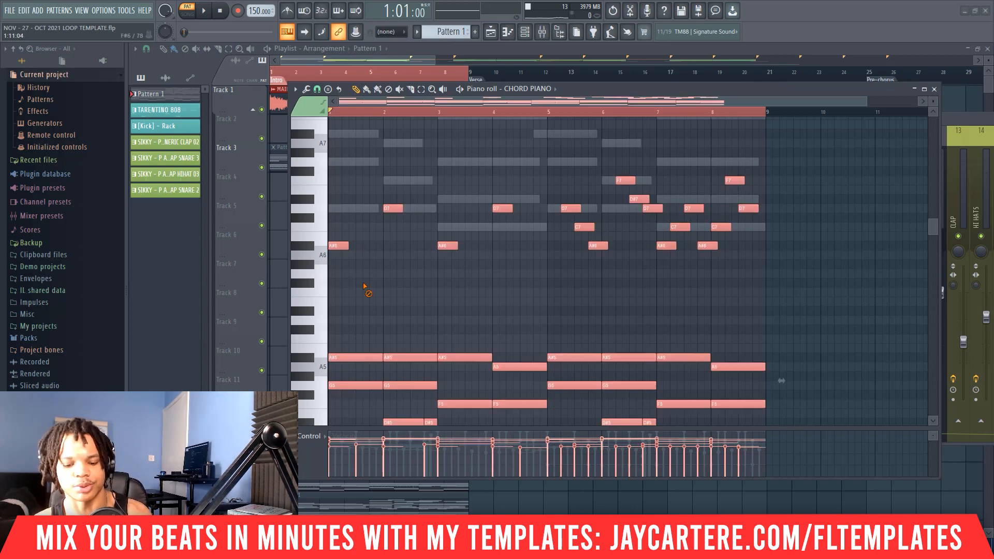
key(alt+y)
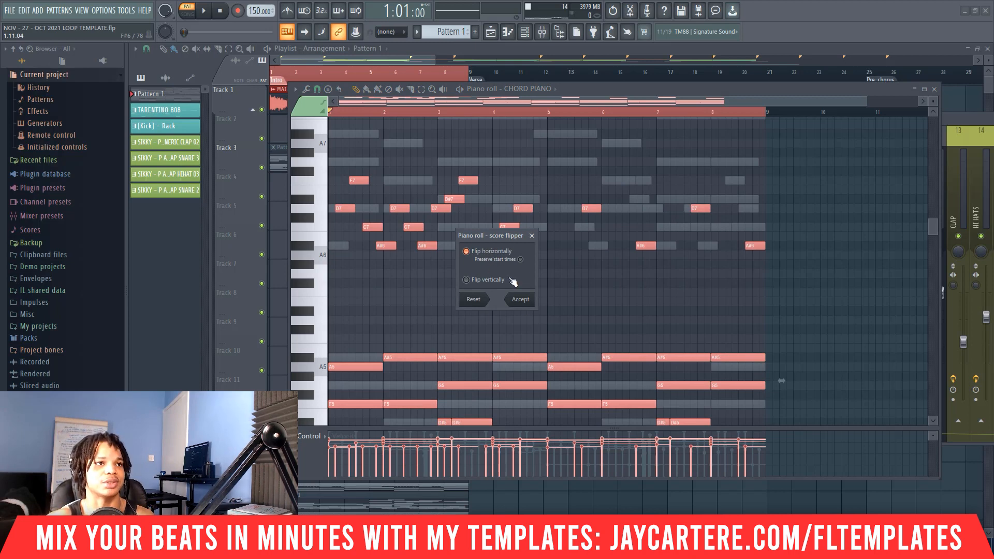
click(523, 303)
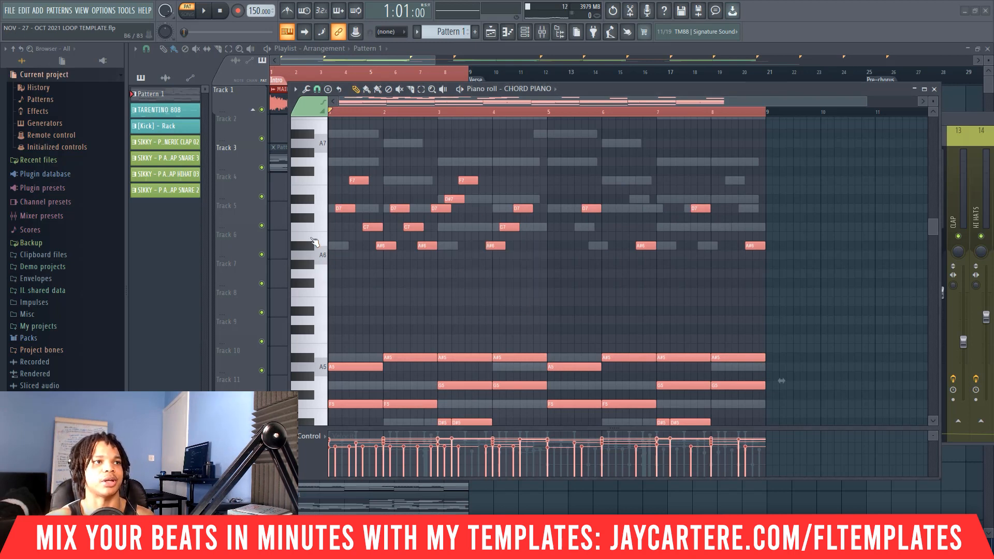
key(space)
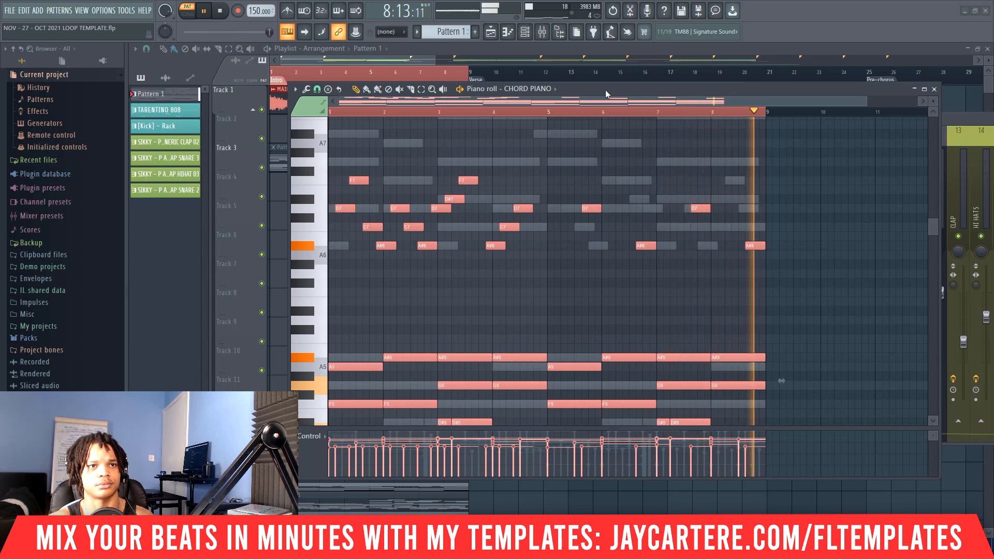
Step: Stop playback, bring up the mixer, and open the Fruity send settings on the MAIN PIANO/PAD track
key(space)
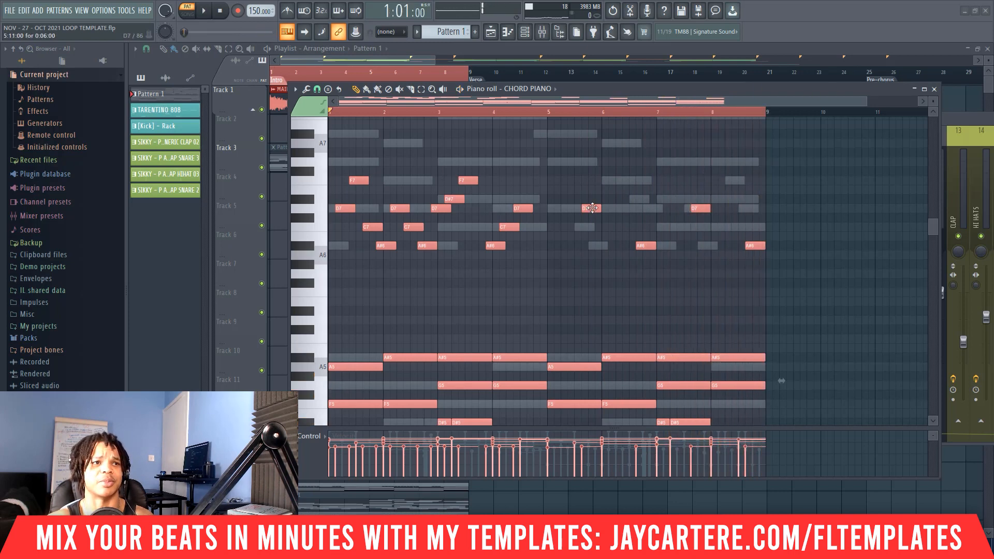
key(F9)
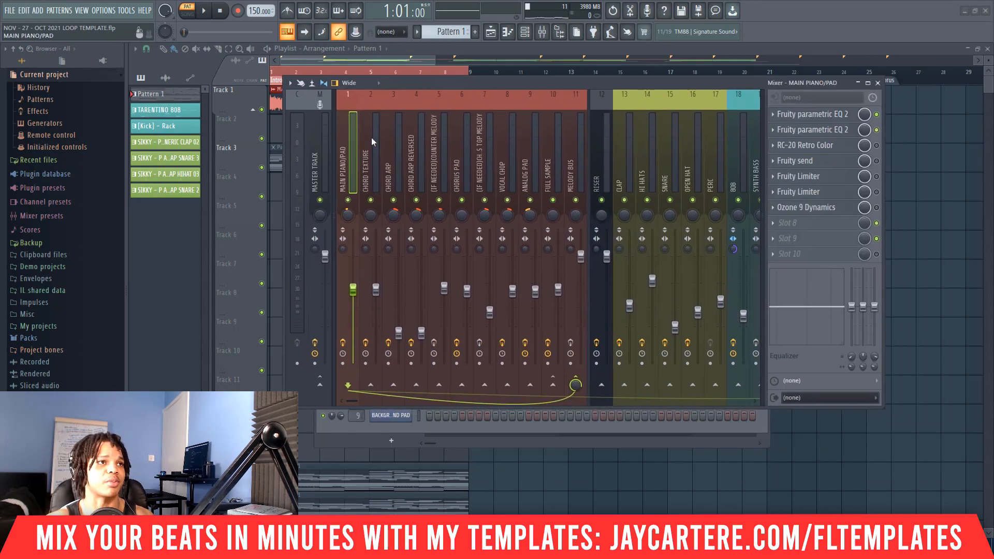
drag(422, 83, 464, 119)
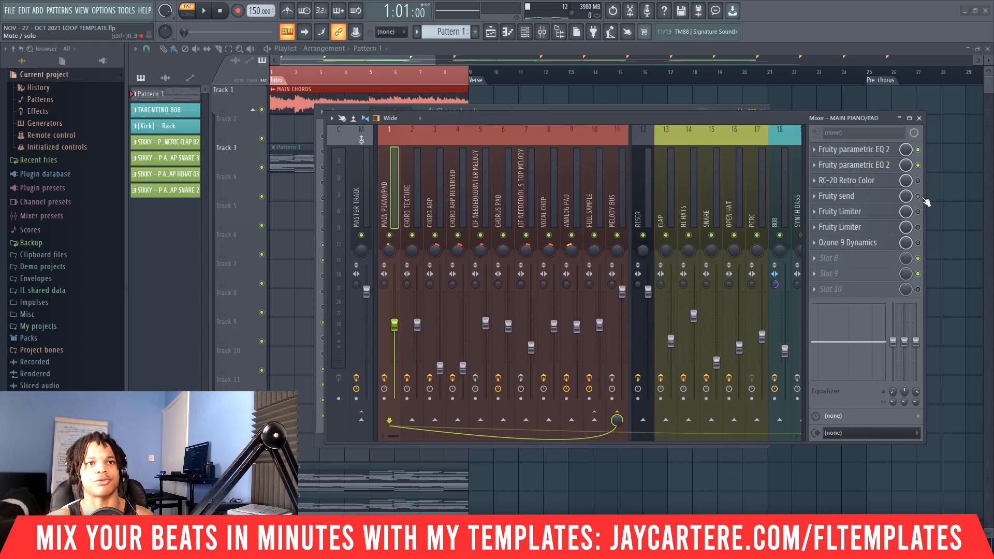
click(854, 196)
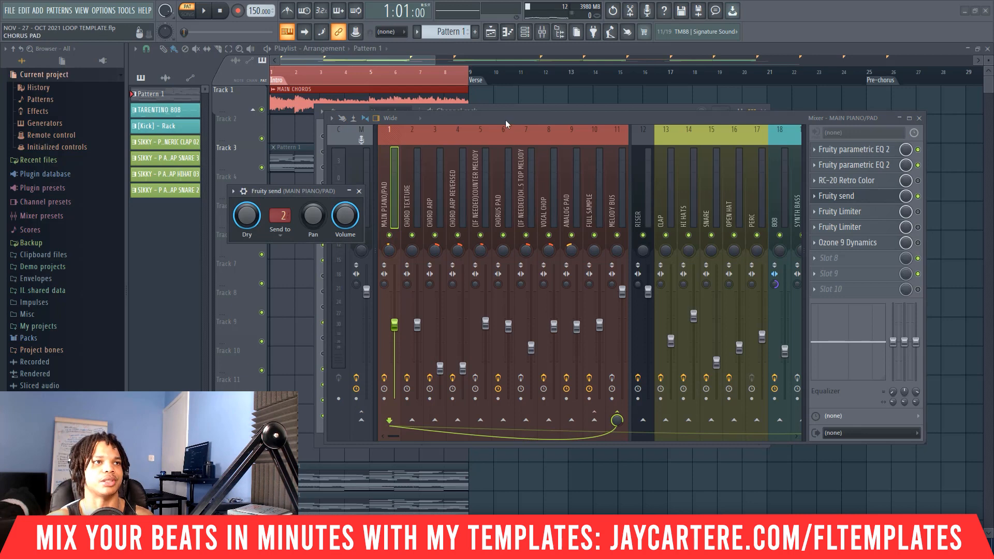
drag(505, 123, 449, 88)
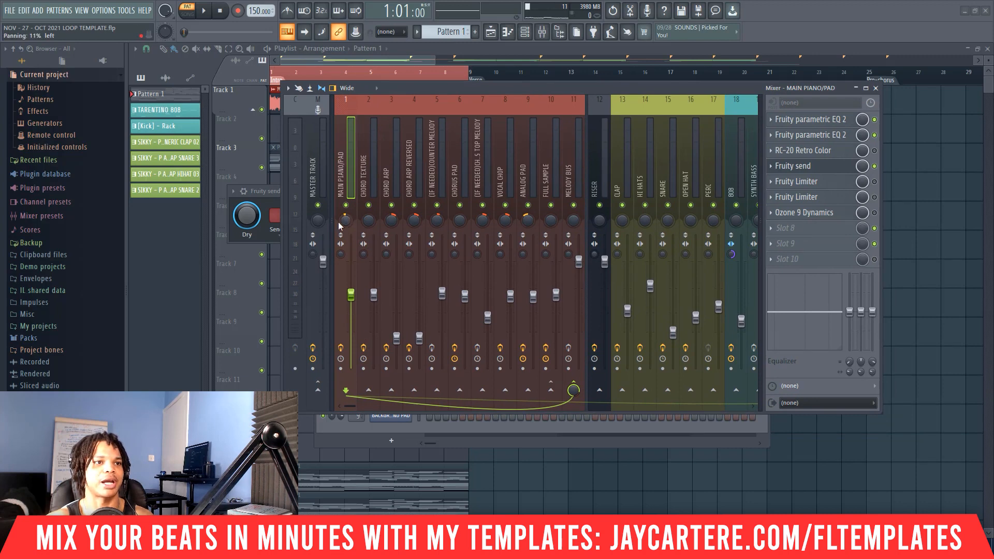
Step: Play the melody to check the signal reaching the PAD REVERB track, and enable that track's effects
drag(349, 408, 390, 407)
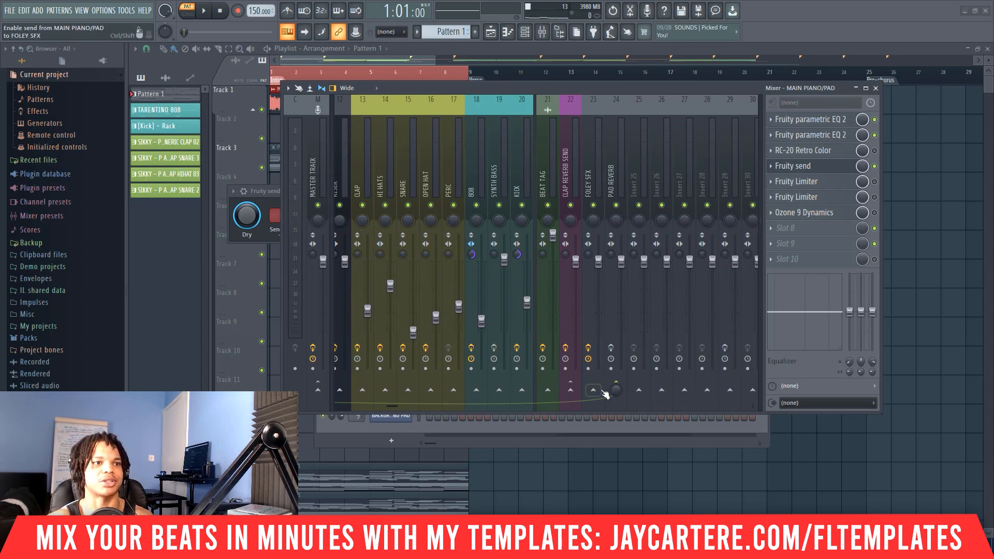
drag(393, 405, 349, 407)
key(space)
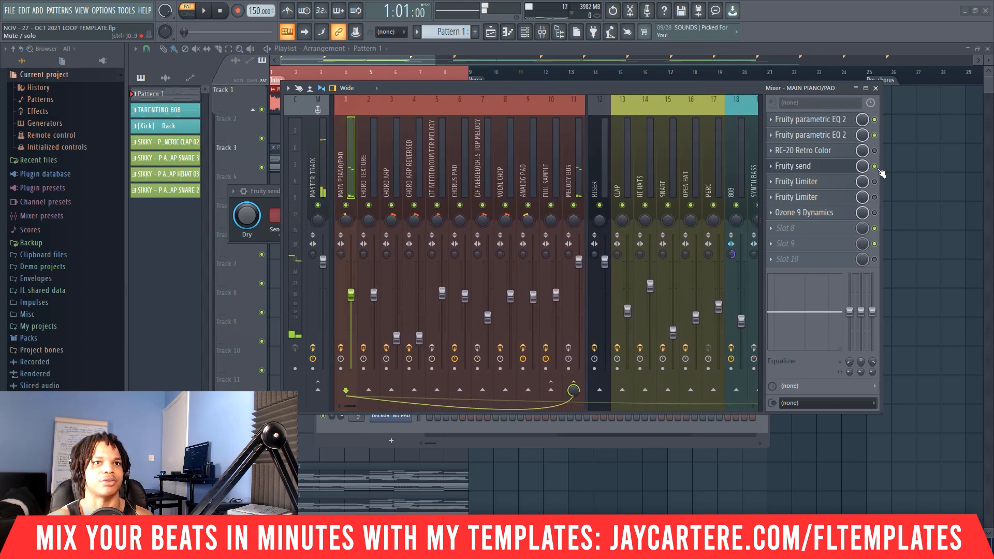
drag(347, 403, 400, 407)
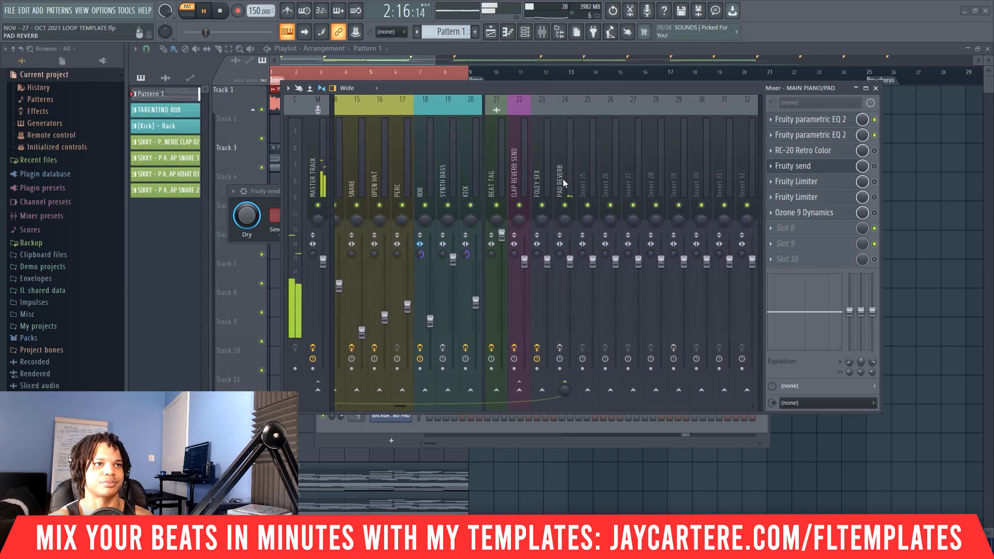
key(space)
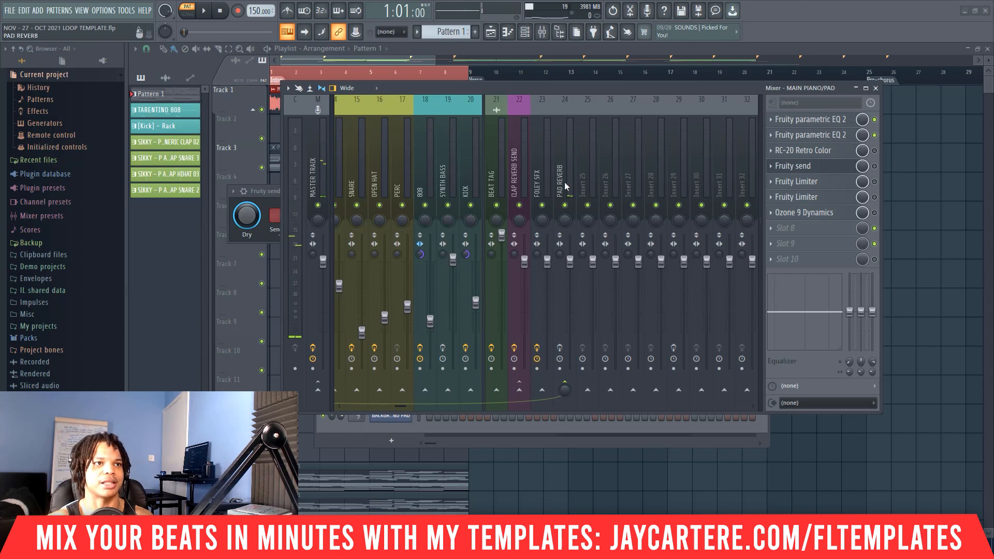
click(560, 349)
Step: Mute the MAIN PIANO/PAD mixer track and reposition the mixer
drag(398, 407, 344, 405)
click(511, 161)
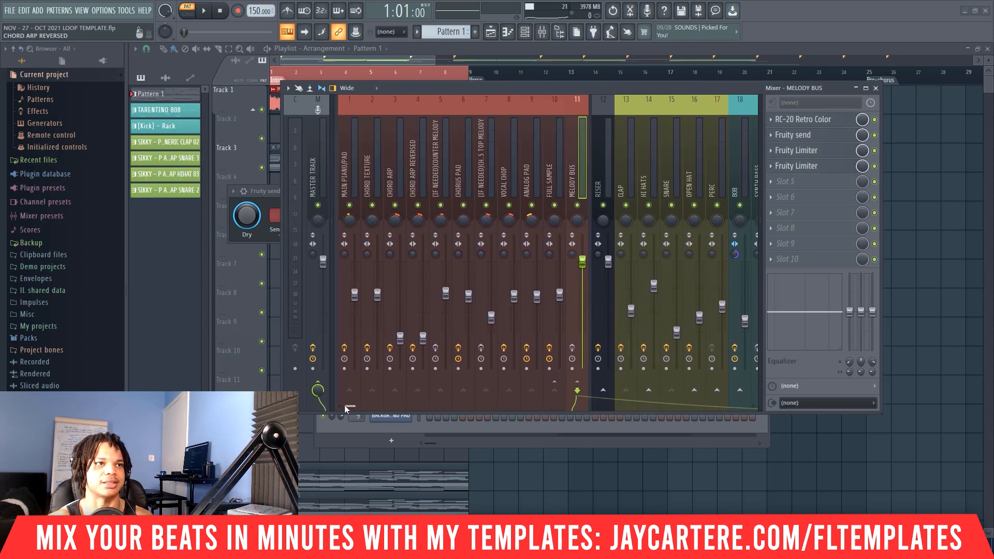
click(340, 161)
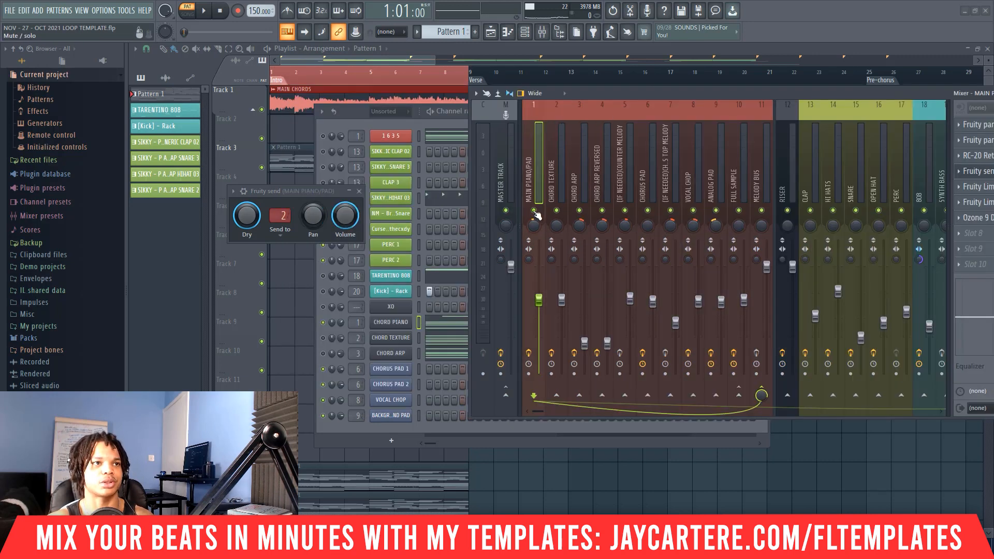
drag(603, 91, 477, 120)
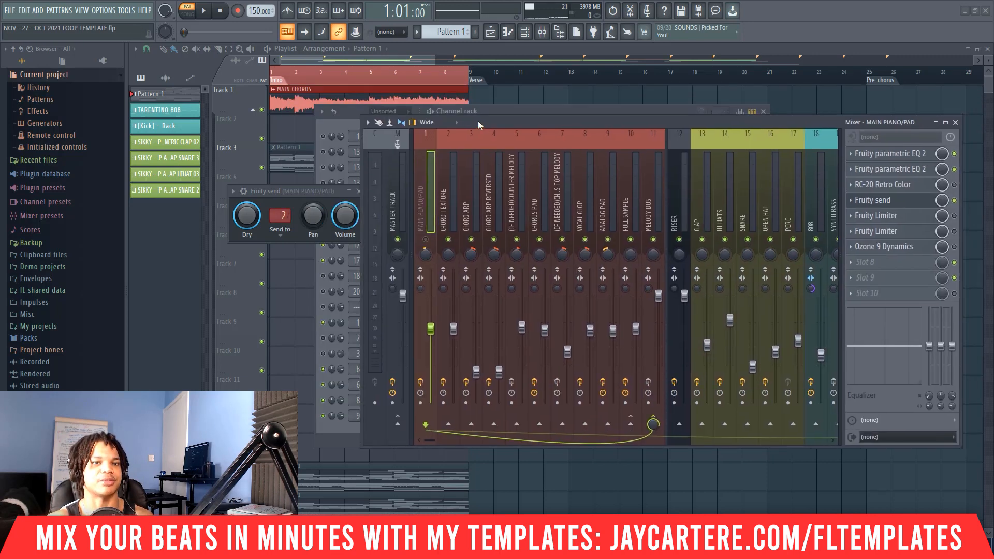
drag(571, 122, 561, 118)
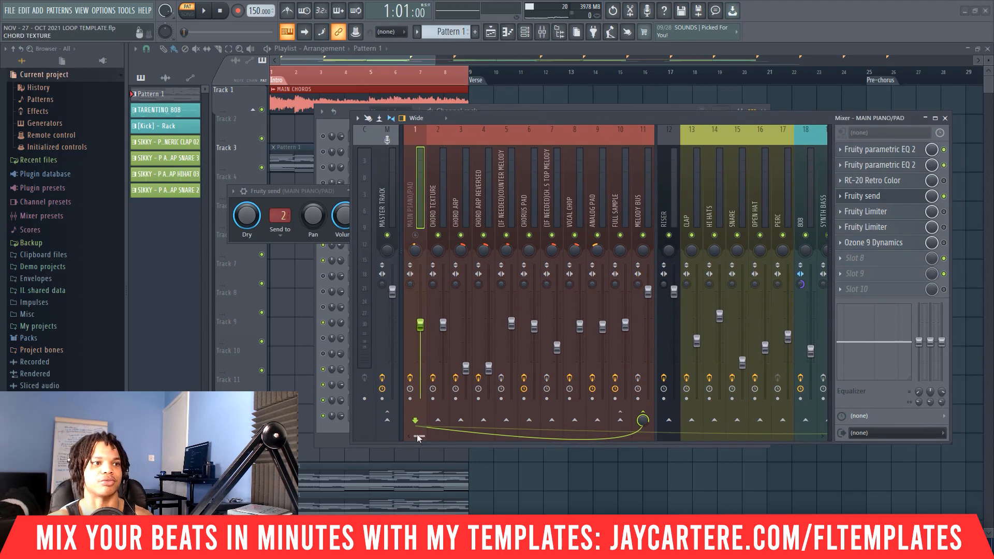
Step: Play the pattern to hear only the PAD REVERB signal, moving the mixer and channel rack clear of the playlist
drag(417, 434, 468, 433)
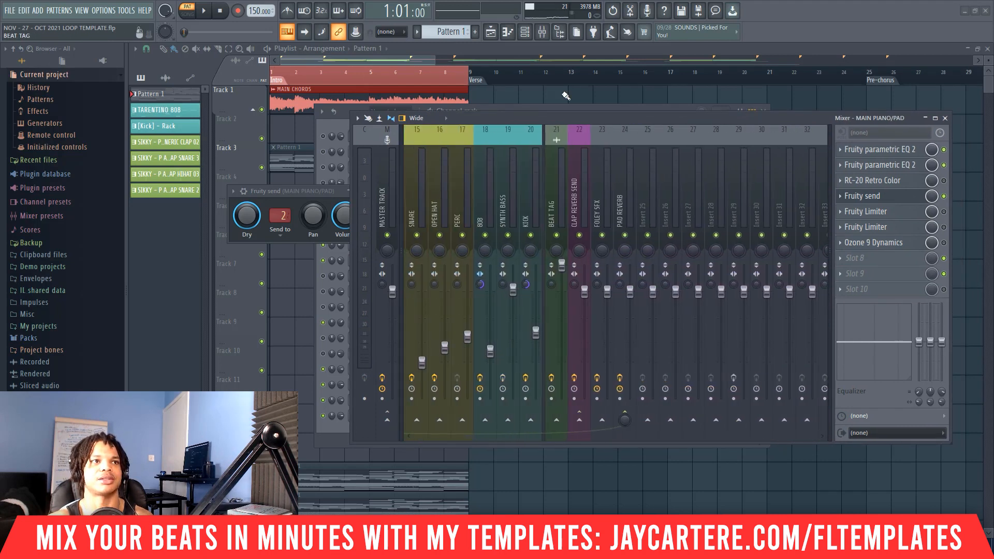
drag(522, 116, 538, 109)
key(space)
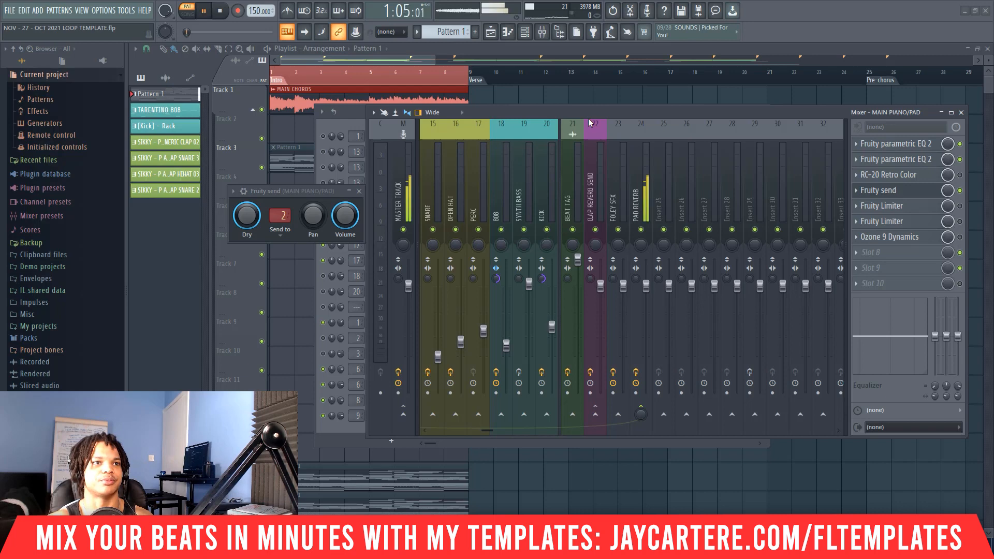
drag(555, 112, 828, 162)
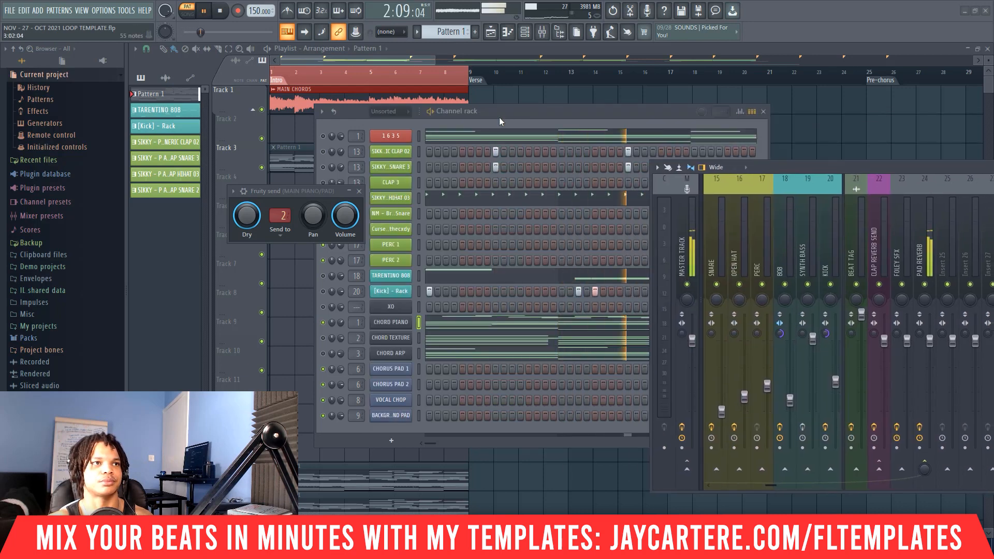
drag(499, 117, 741, 127)
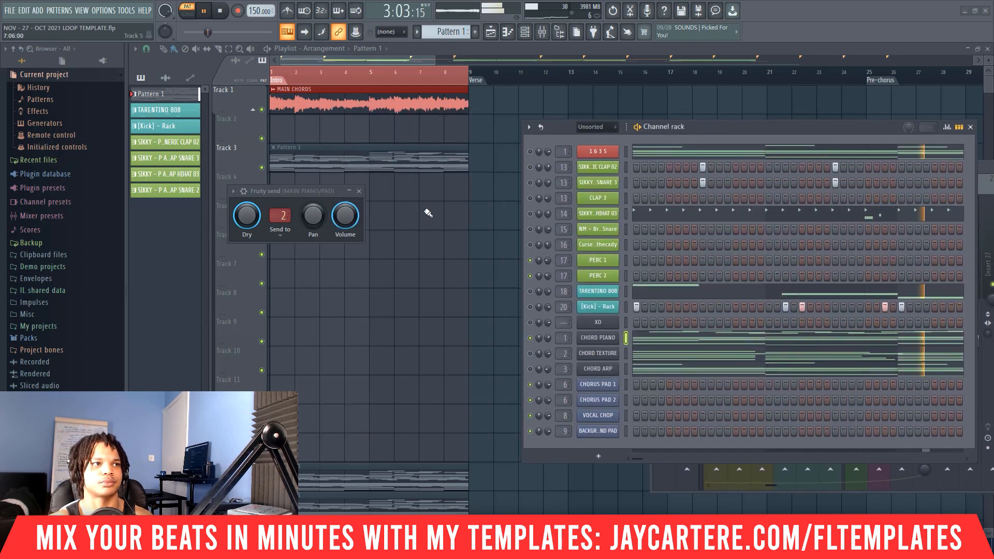
click(361, 193)
key(space)
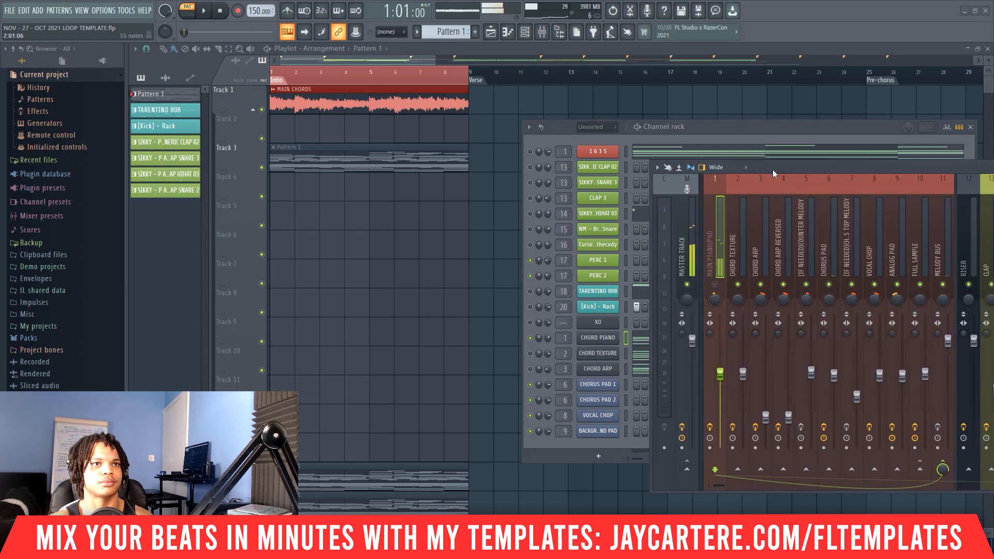
Step: Choose PAD REVERB as the destination of the MAIN PIANO/PAD track's Fruity send and close the plugin
drag(772, 169, 337, 102)
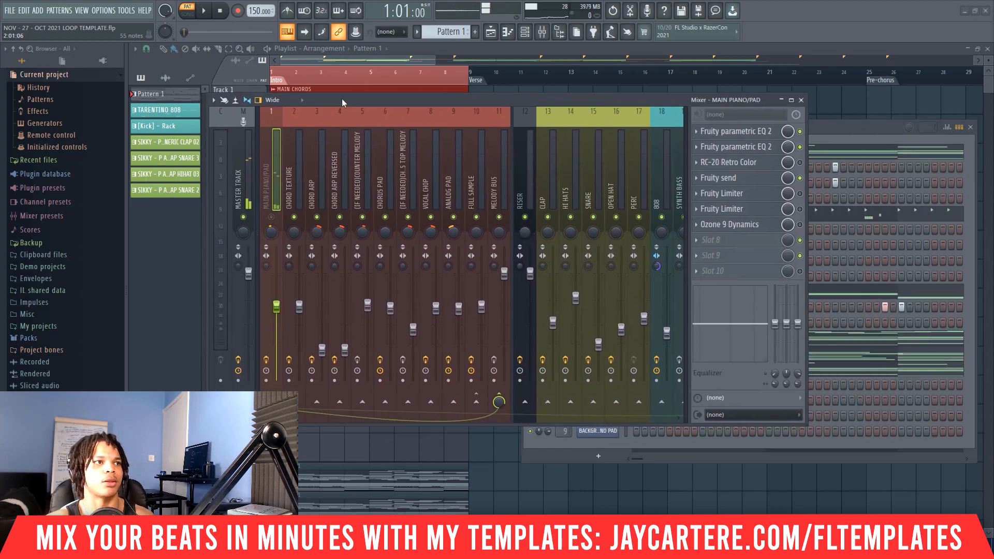
click(745, 179)
drag(436, 96, 643, 119)
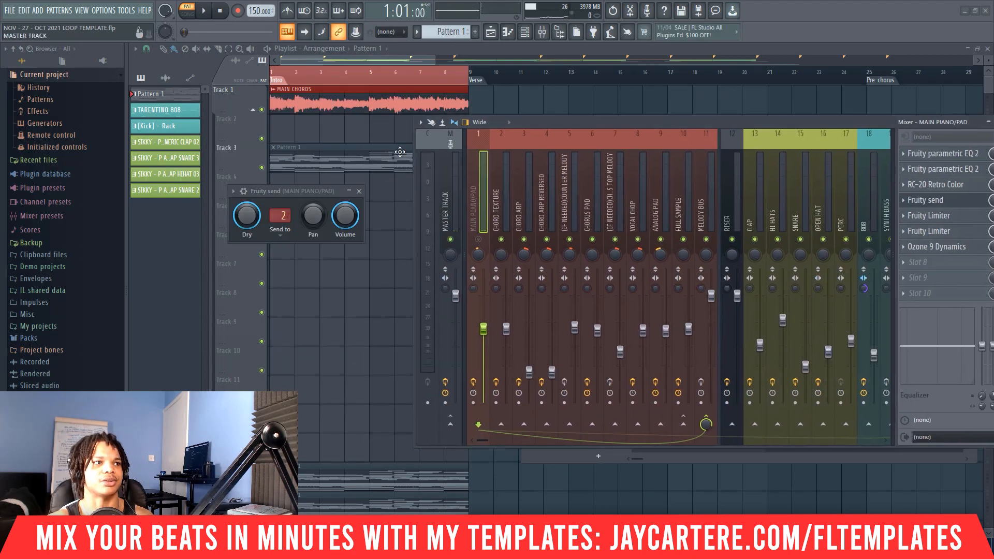
click(282, 236)
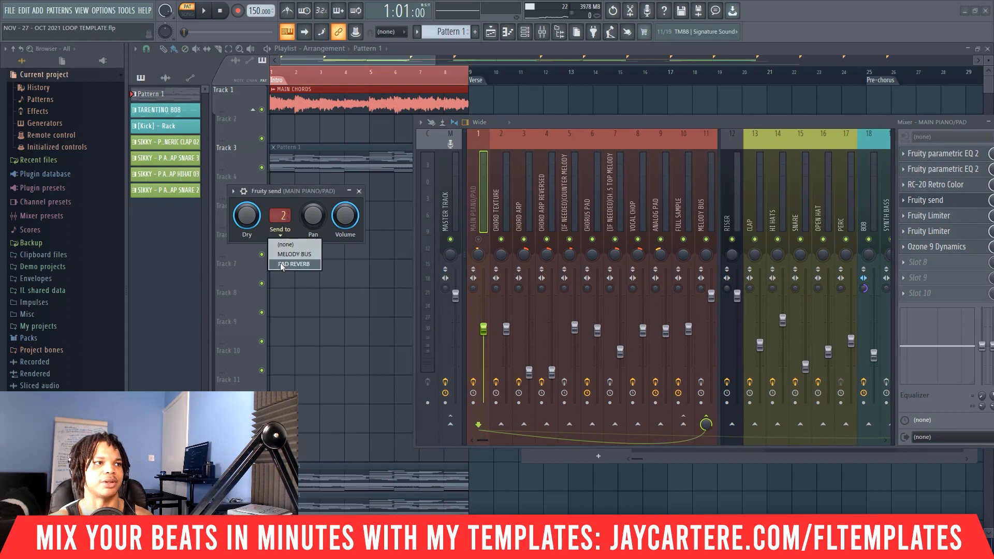
click(309, 266)
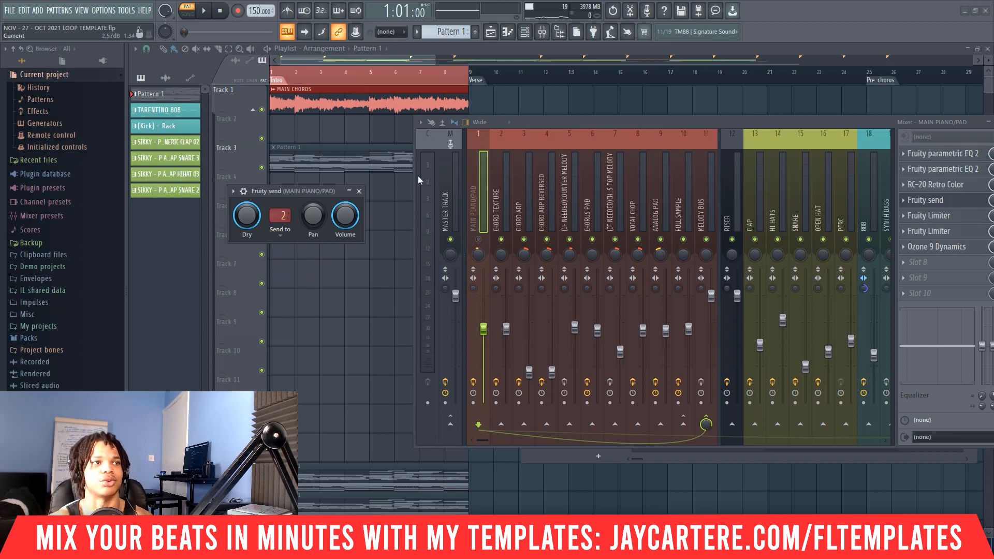
click(359, 191)
Step: Place a Pattern 1 clip at the start of Track 4 and audition it in song mode with Track 1 muted
click(282, 186)
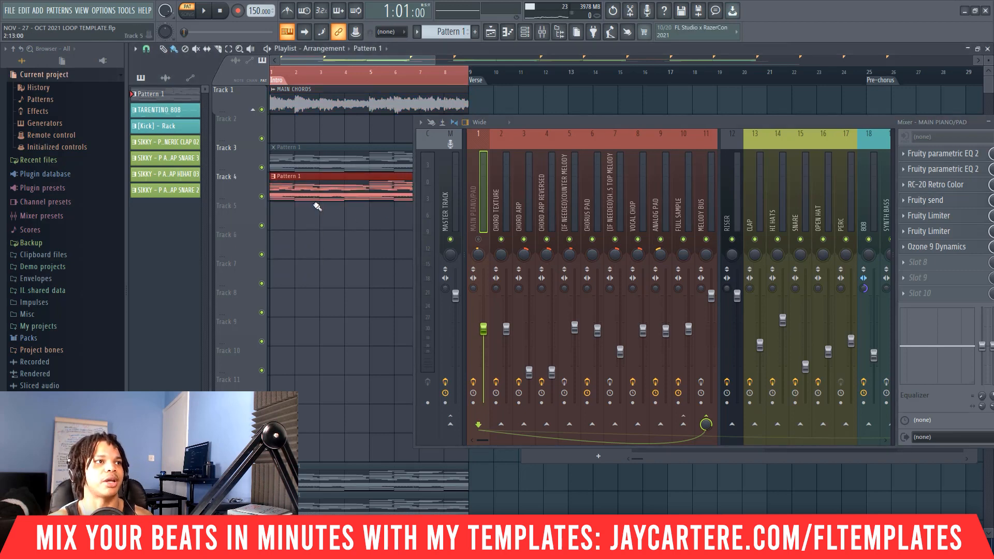
click(186, 15)
click(261, 110)
key(space)
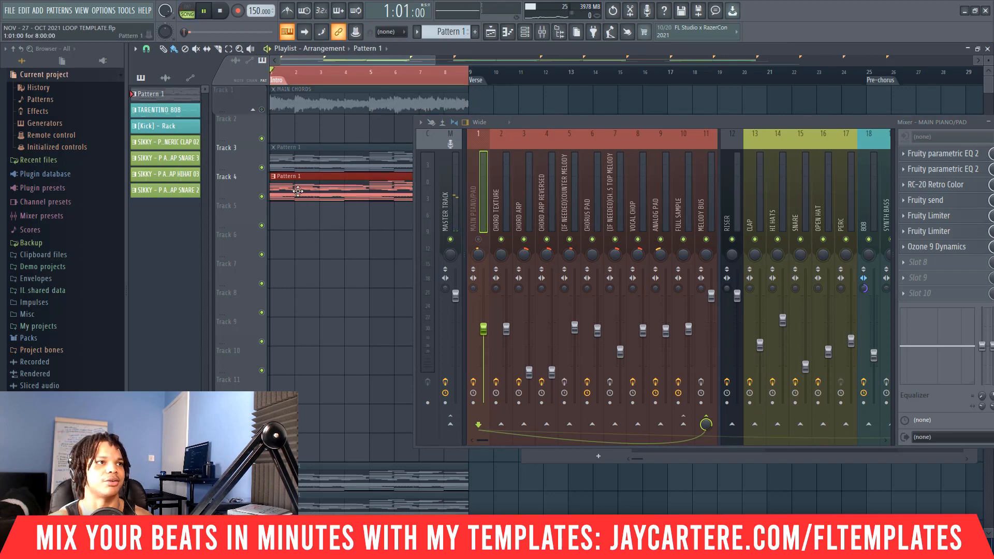
key(space)
Step: Consolidate the Pattern 1 clip on Track 4 into audio and move the mixer off the playlist
drag(348, 220, 312, 189)
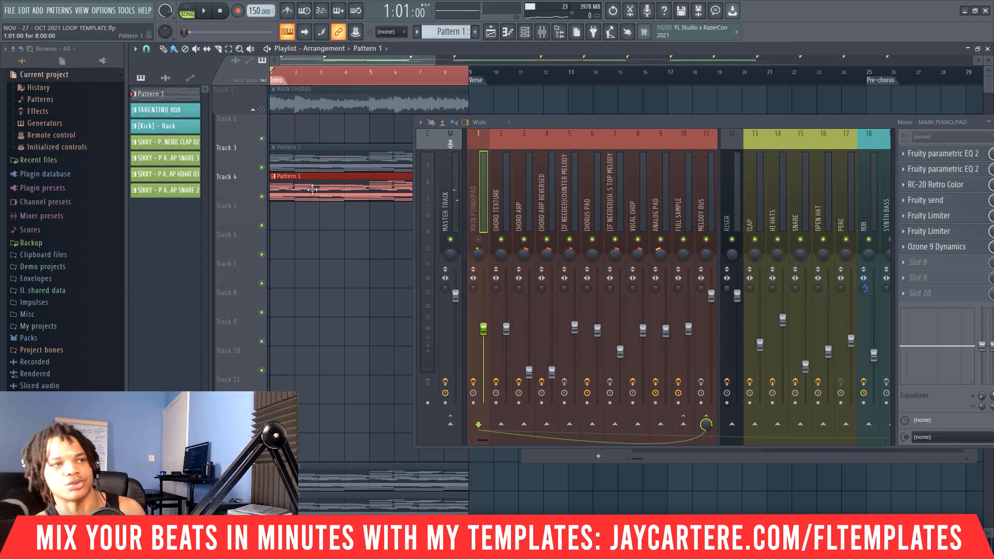
key(ctrl+alt+c)
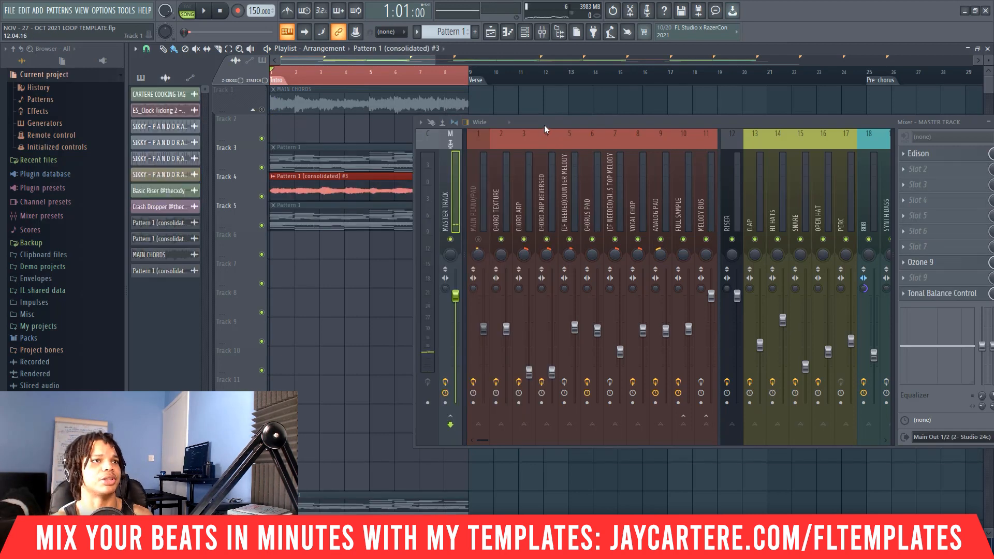
drag(545, 125, 727, 154)
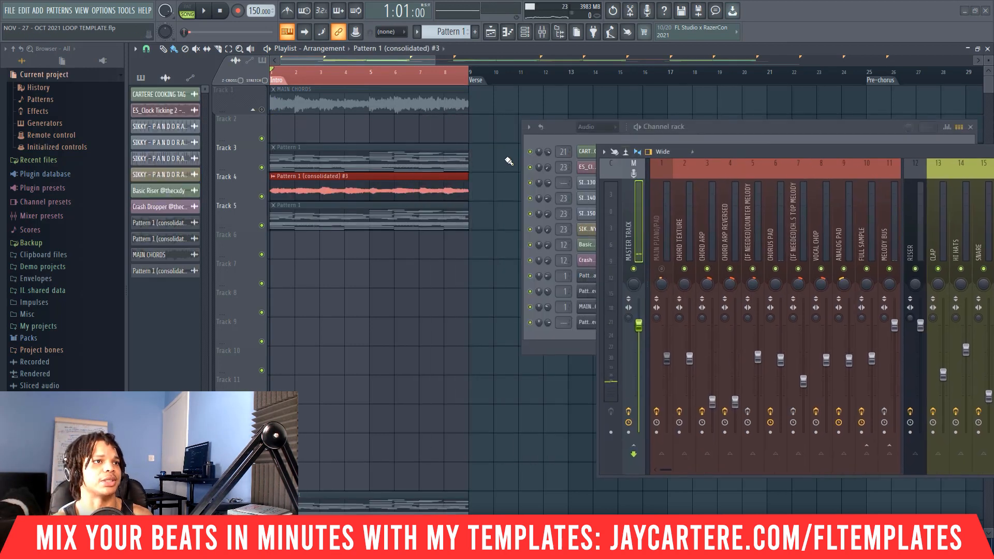
Step: Set the consolidated clip's declicking mode to Generic (bleeding), and reverse and normalize its audio
double_click(383, 192)
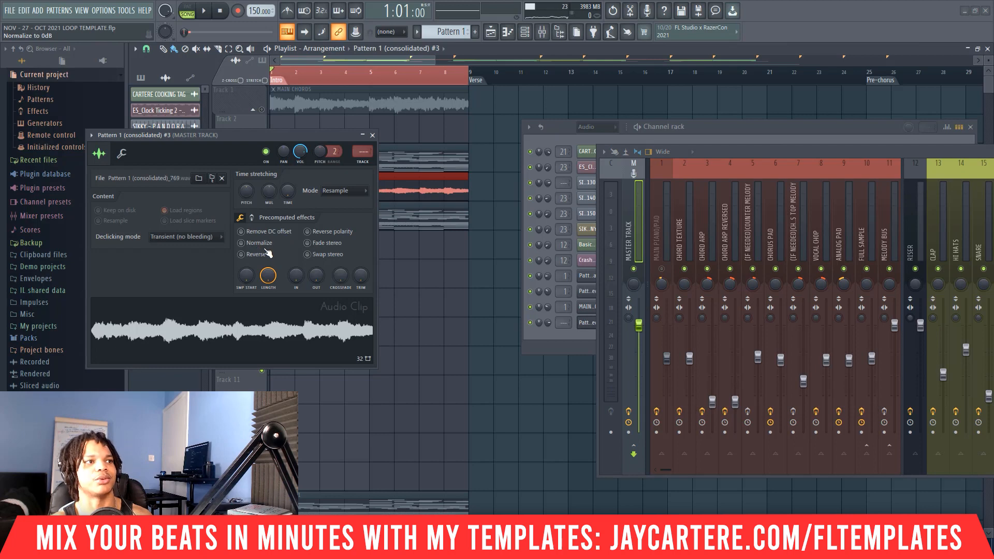
click(213, 237)
click(214, 243)
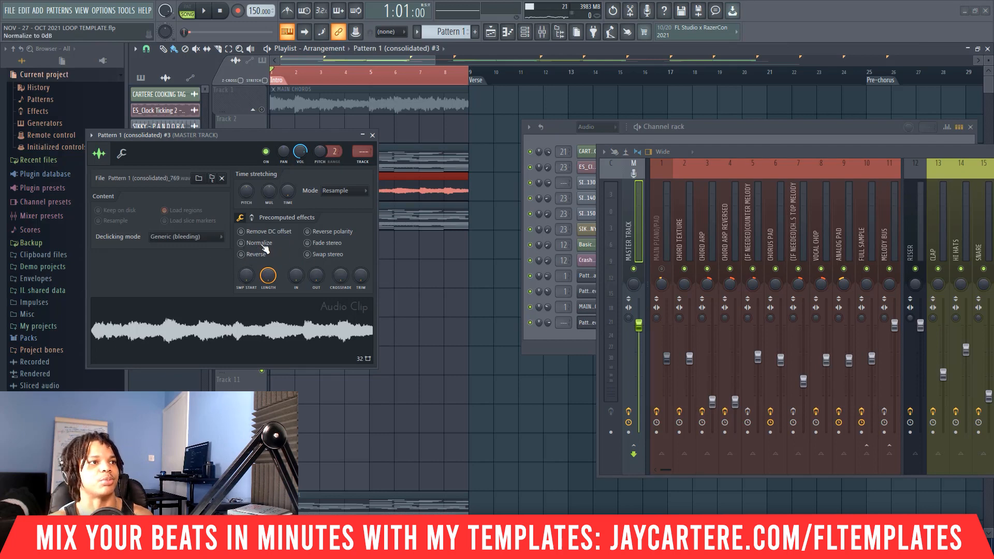
click(257, 256)
click(258, 243)
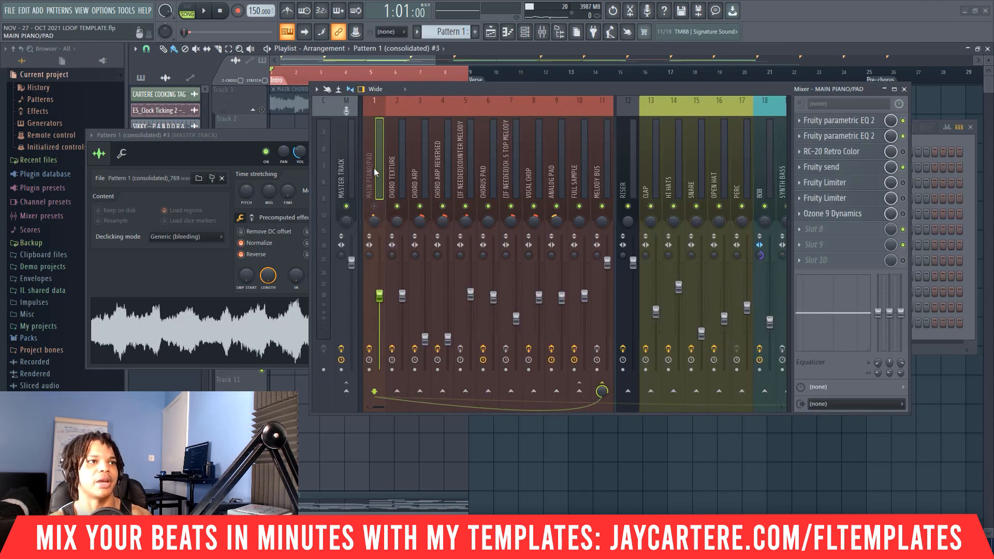
Step: Duplicate the MAIN PIANO/PAD mixer track's setup onto track 2 as MAIN PIANO/PAD REVERSED
right_click(371, 168)
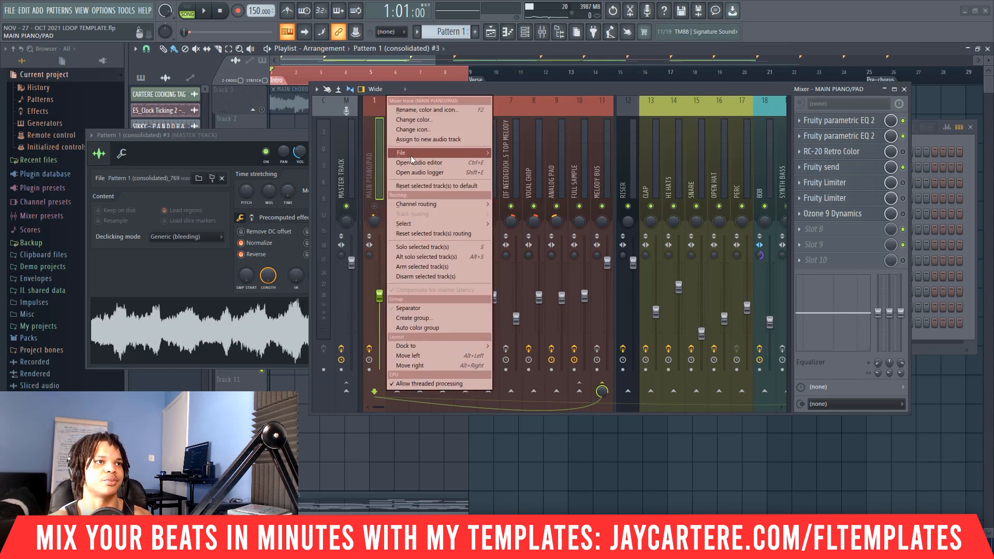
mouse_move(411, 154)
drag(546, 161, 795, 210)
drag(756, 221, 371, 176)
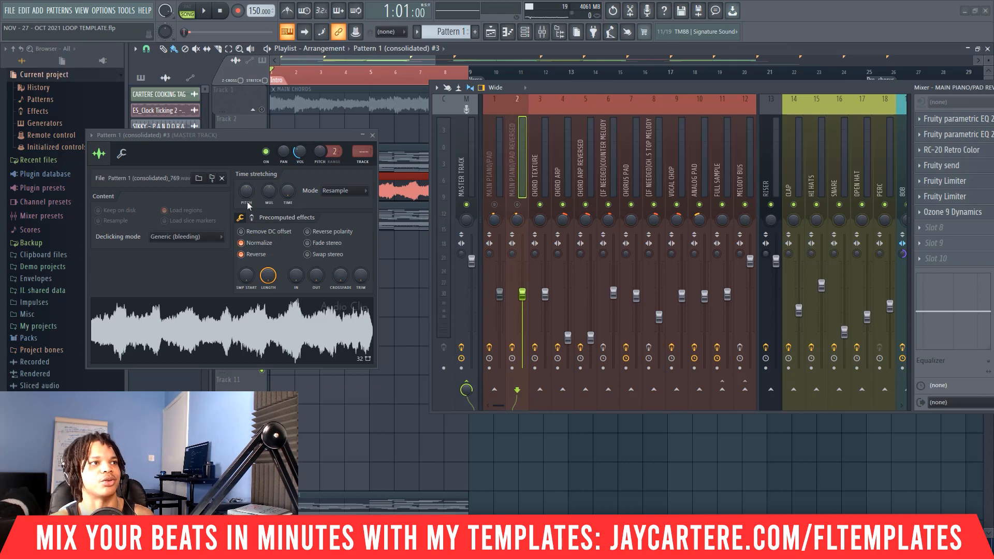
Step: Route the reversed audio clip to mixer track 2, unmute that track, and select MAIN PIANO/PAD
drag(249, 137, 251, 130)
drag(362, 145, 362, 138)
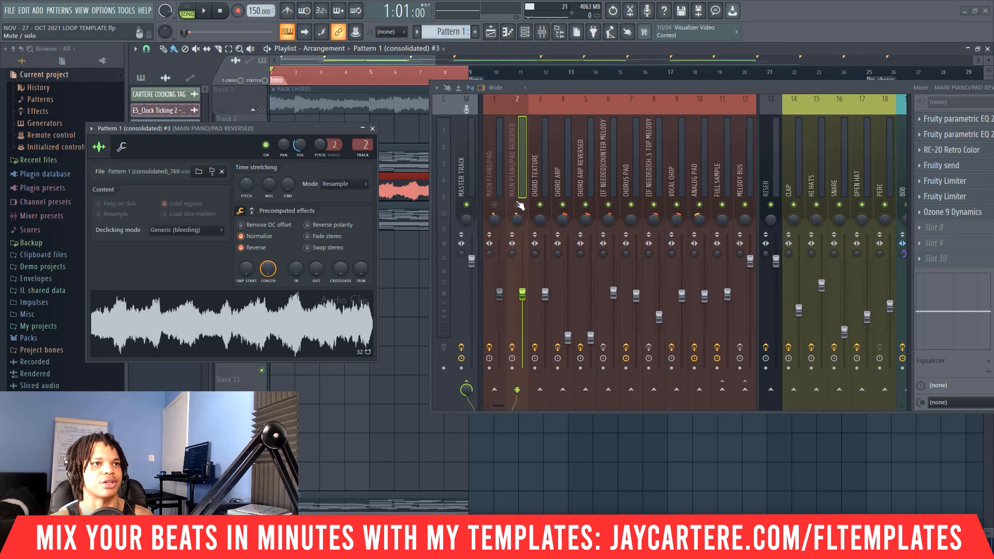
drag(814, 86, 703, 92)
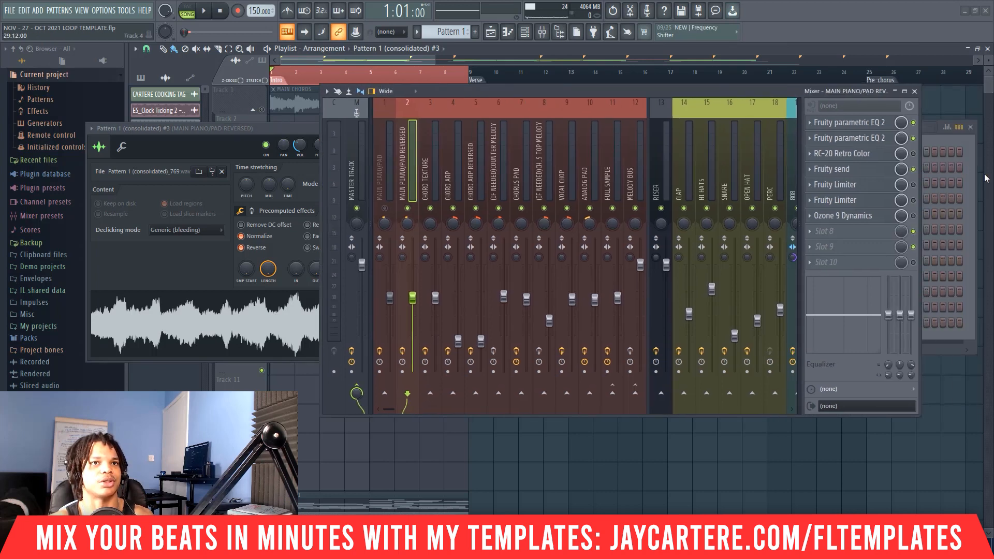
click(380, 160)
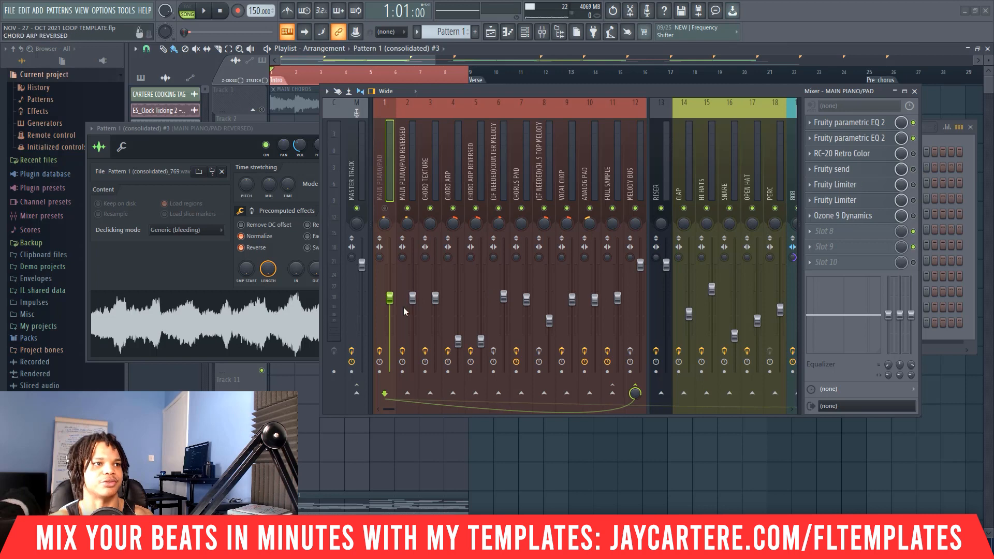
Step: Play the reversed clip with MAIN PIANO/PAD muted and lower the clip's channel volume to 13%
click(379, 350)
drag(426, 95, 563, 97)
drag(311, 136, 335, 125)
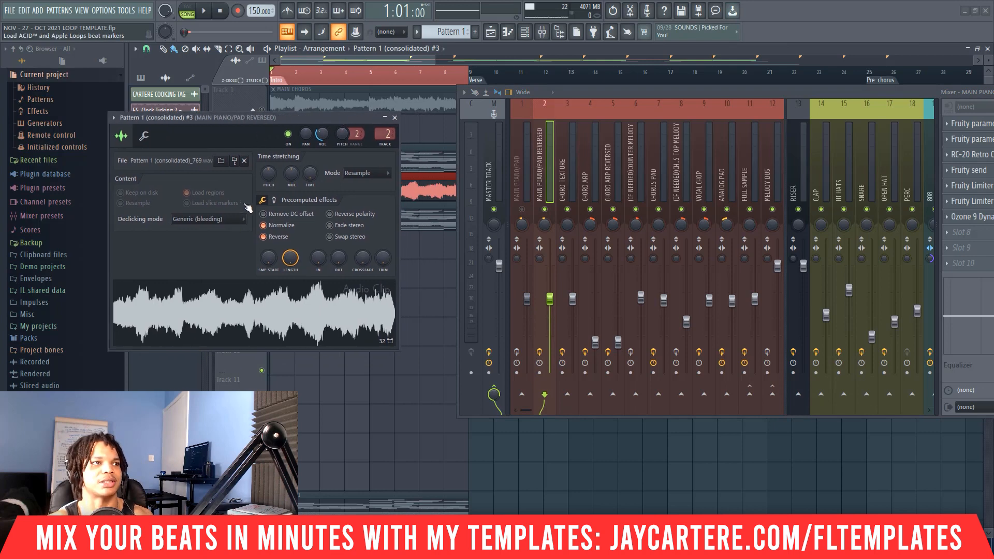
key(space)
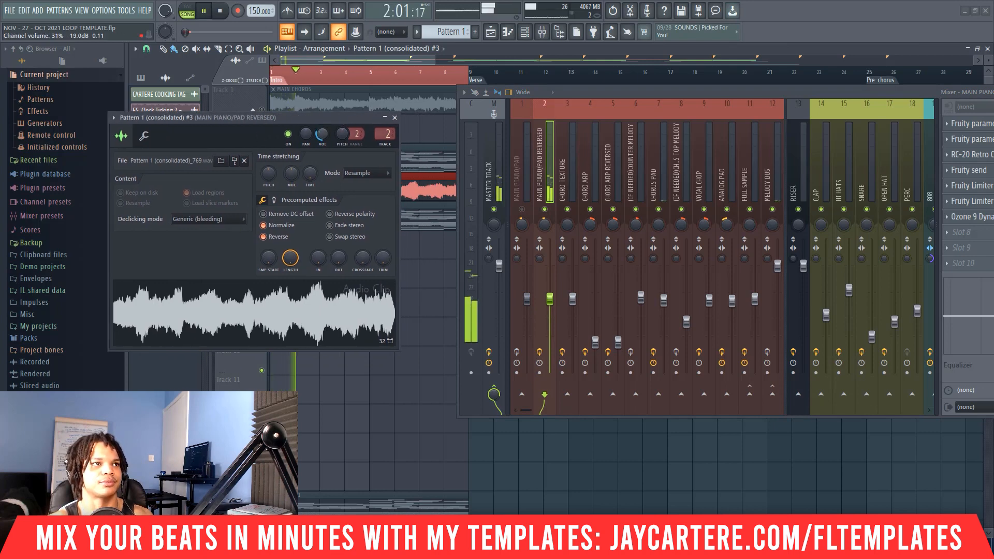
mouse_move(321, 139)
mouse_down()
mouse_move(321, 154)
mouse_move(323, 145)
mouse_up()
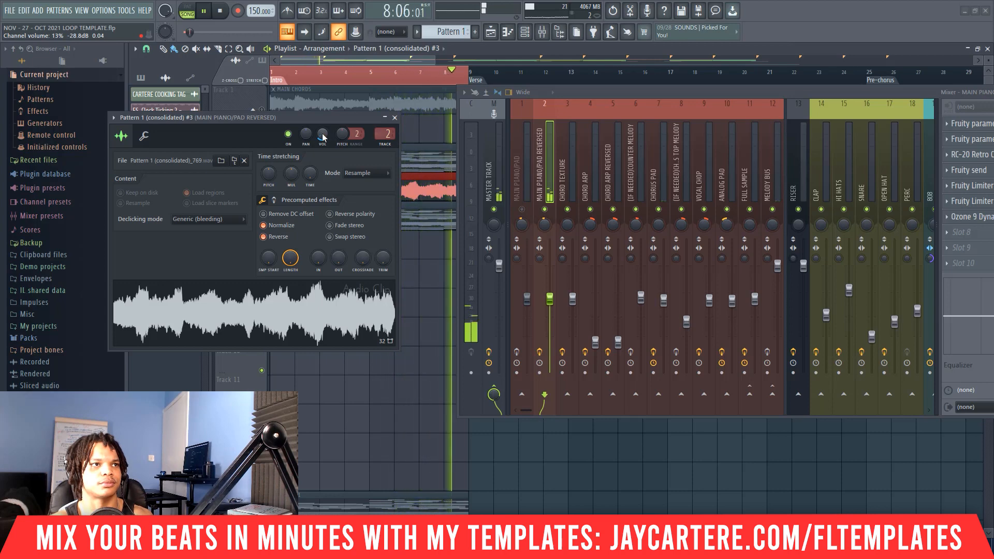
key(space)
Step: Consolidate the reversed audio clip on Track 4 into a new rendered audio clip
drag(614, 93, 820, 109)
drag(324, 123, 802, 123)
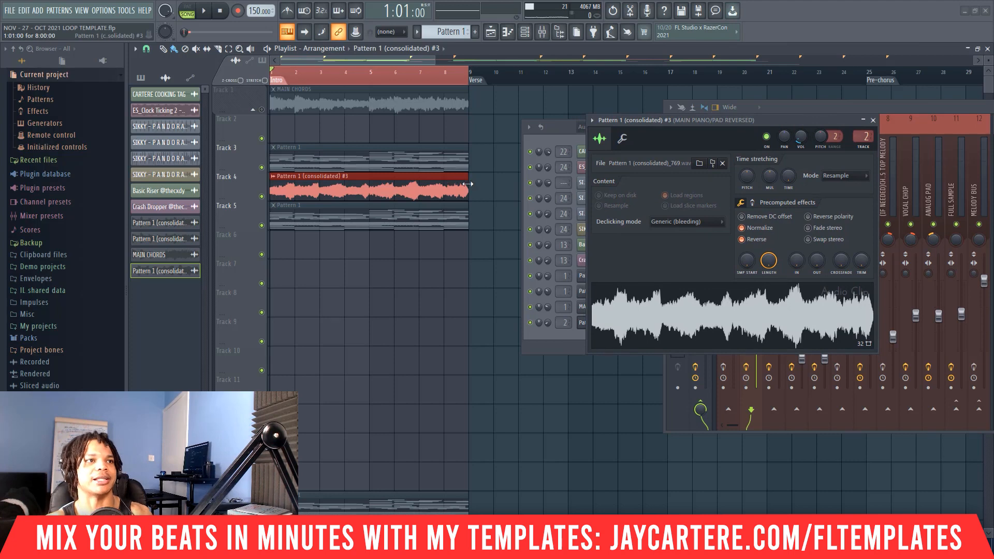
drag(486, 186, 384, 180)
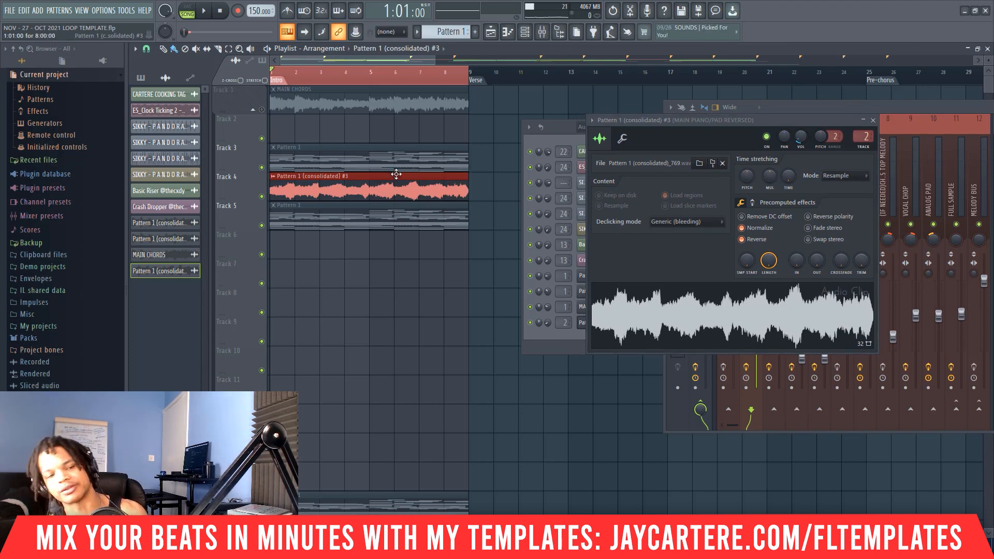
key(ctrl+alt+c)
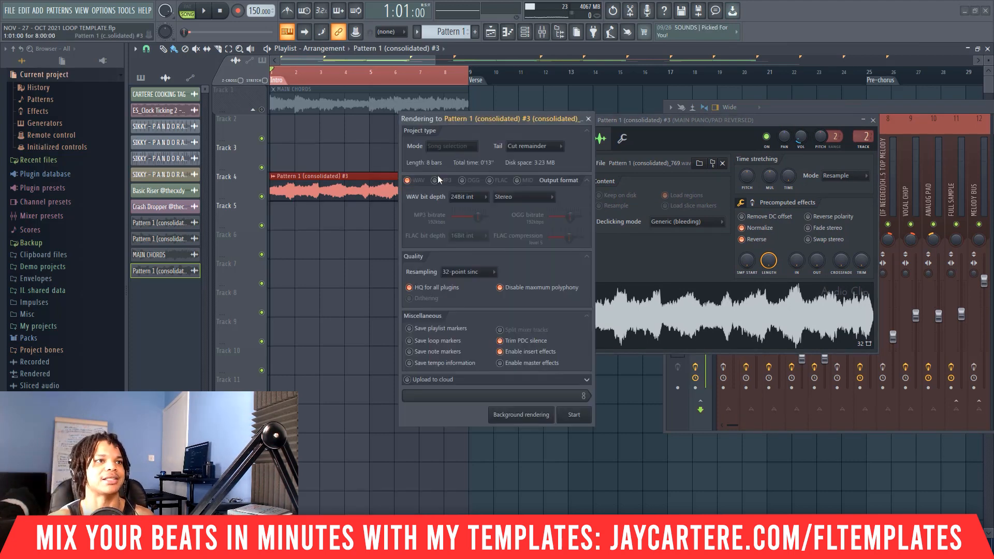
click(578, 420)
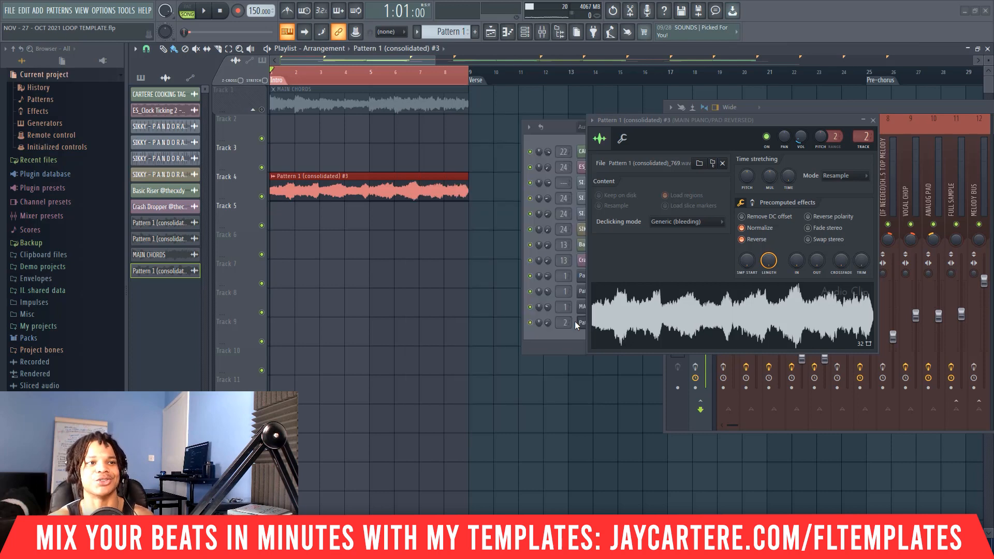
Step: Normalize the newly consolidated clip, route it to mixer track 2, and set its declicking mode to Generic (bleeding)
double_click(321, 186)
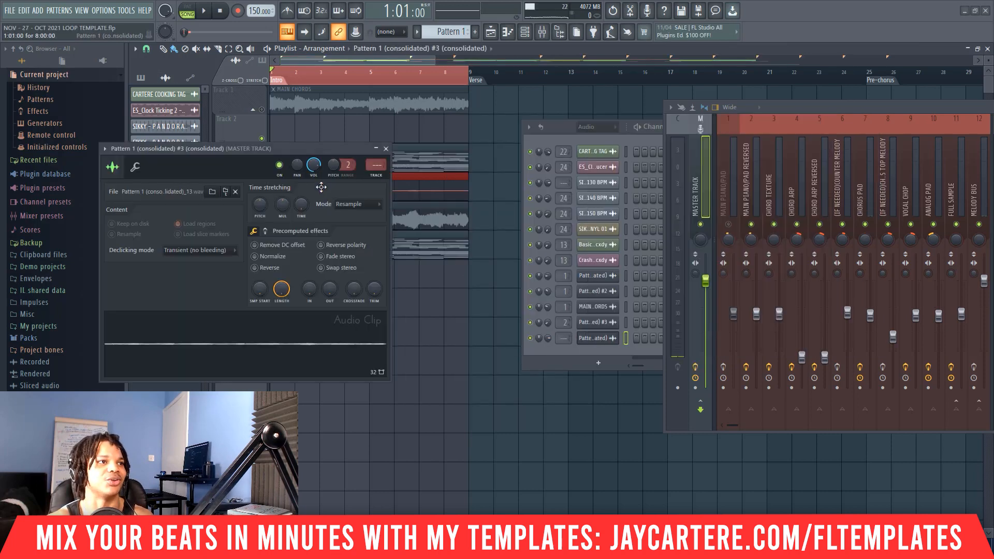
click(272, 257)
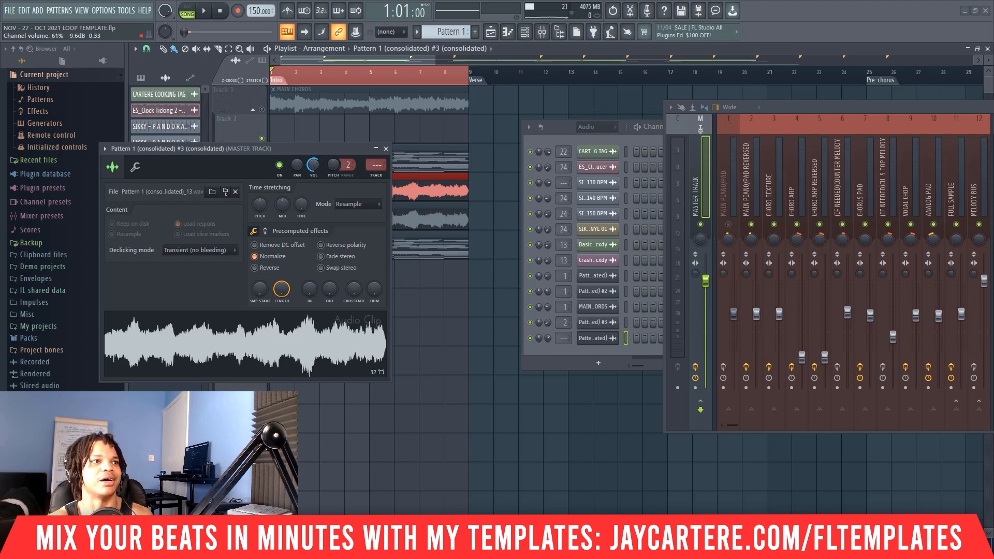
drag(375, 165, 374, 160)
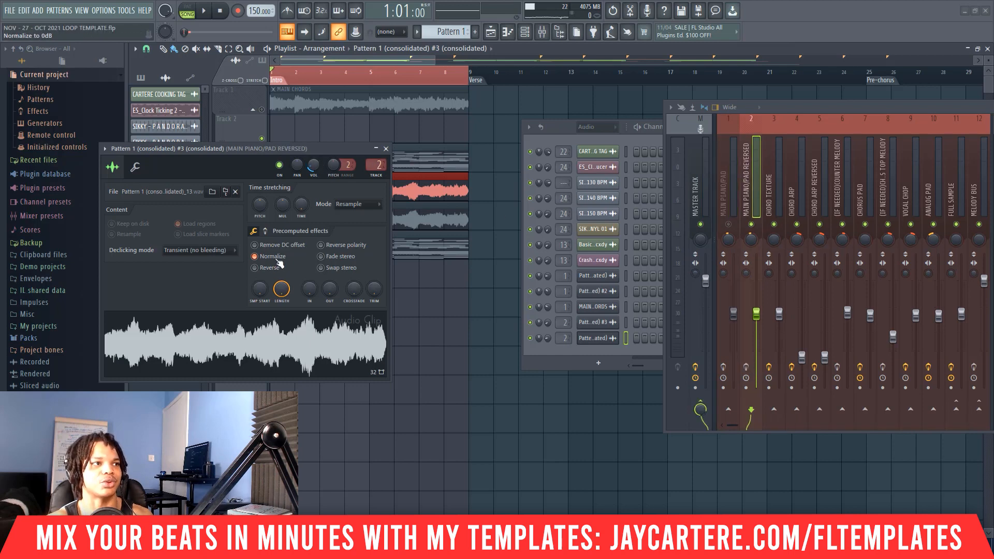
click(224, 251)
click(206, 291)
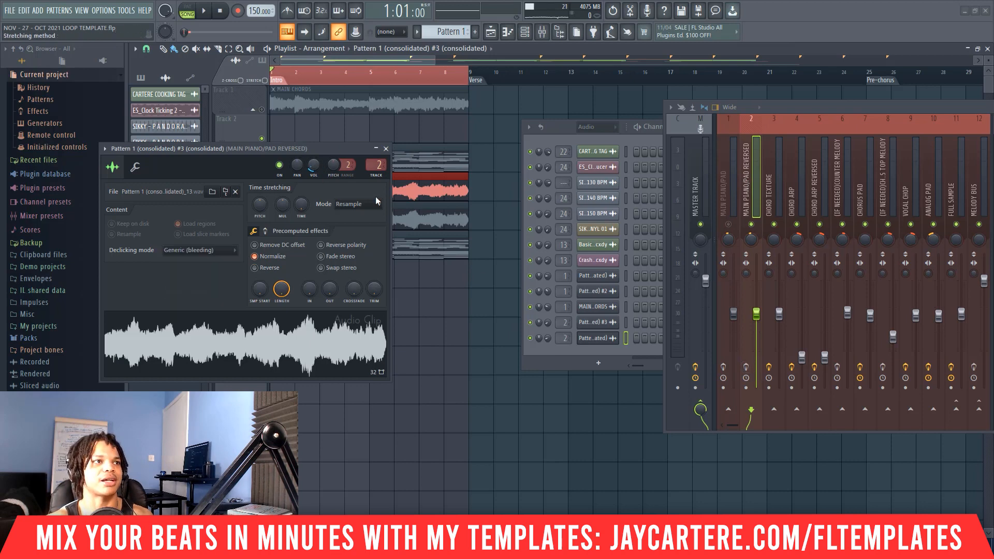
Step: Lower the new clip's channel volume to 15% and play it back on its own
drag(328, 148, 401, 128)
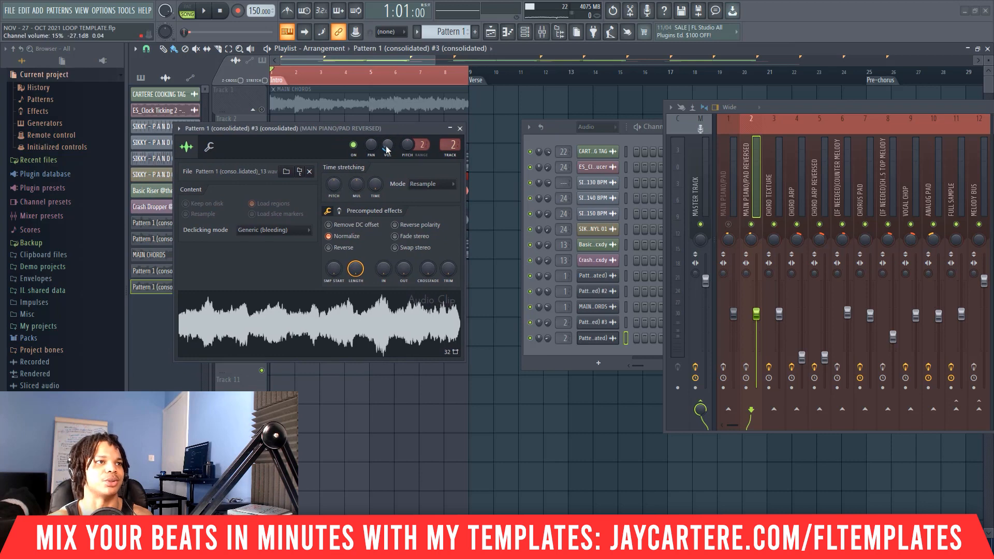
key(space)
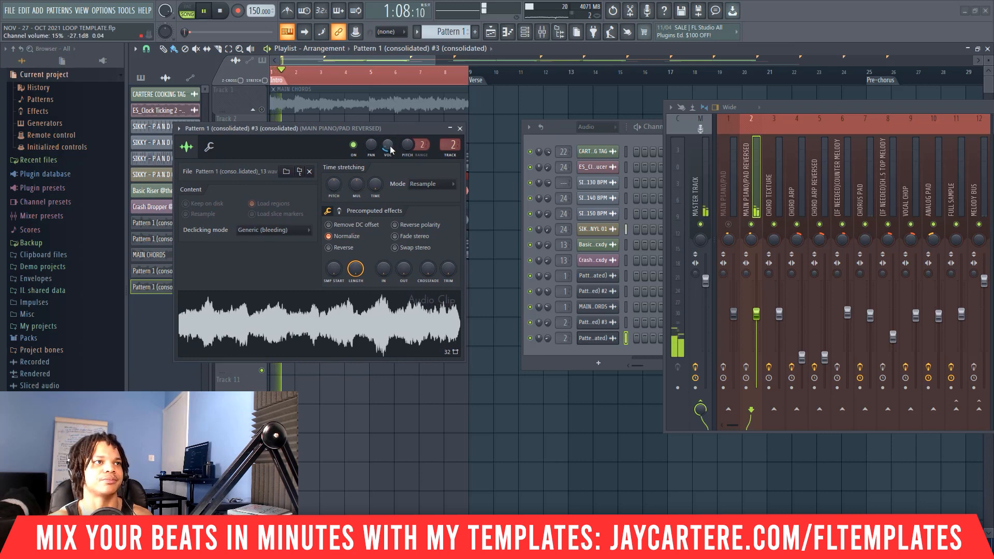
drag(390, 145, 617, 189)
key(space)
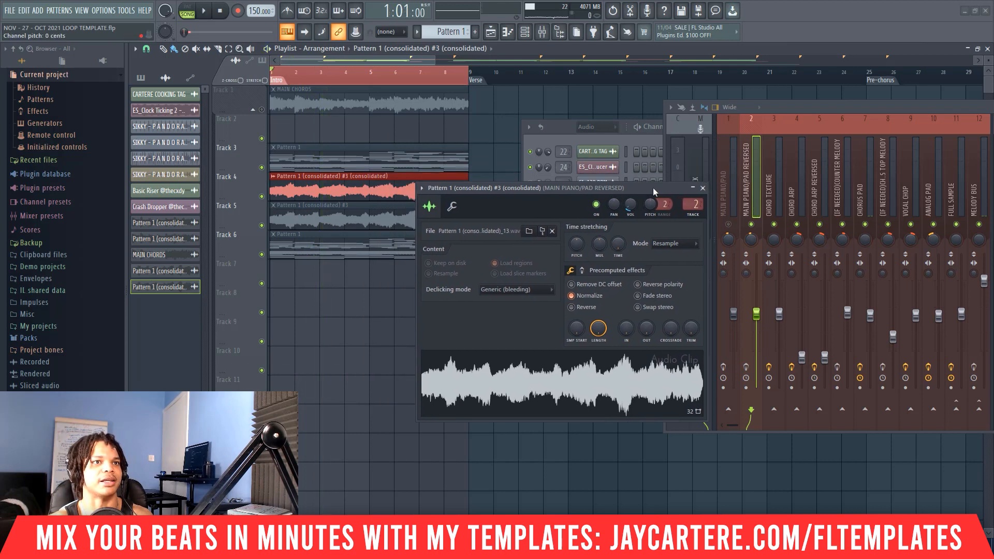
Step: Unmute the MAIN PIANO/PAD mixer track and playlist Track 1, and lower the reversed clip's volume to 6% during playback
click(723, 228)
click(262, 110)
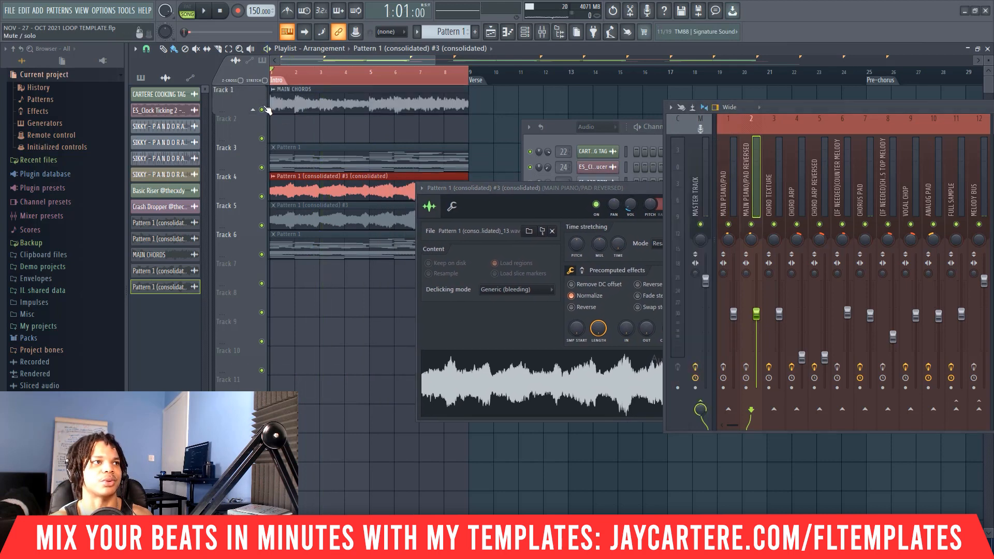
drag(539, 189, 470, 147)
key(space)
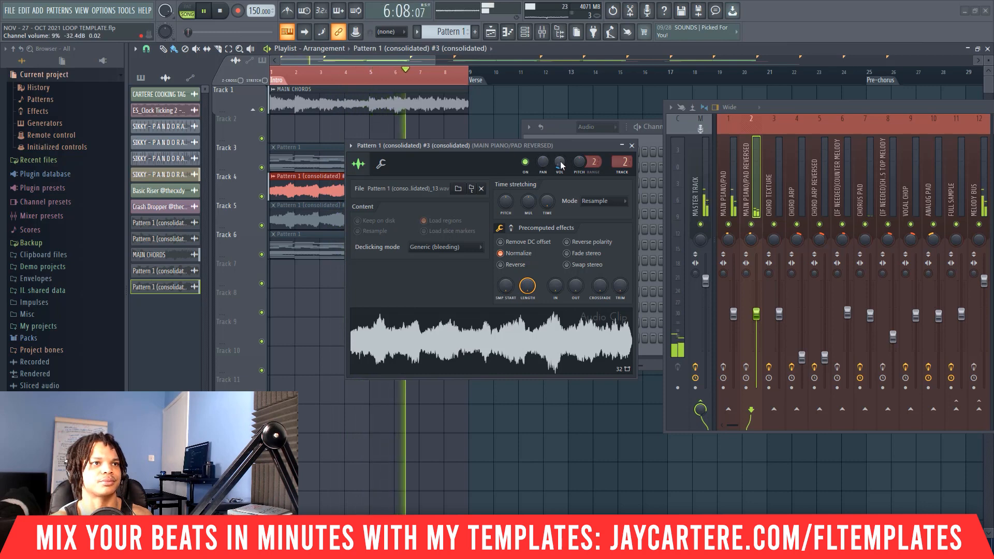
drag(559, 164, 560, 166)
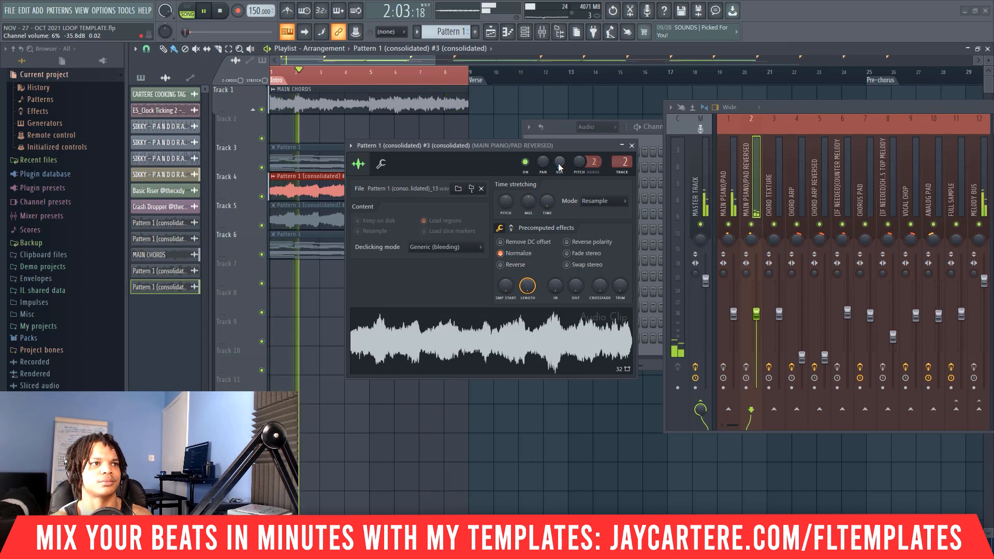
click(631, 145)
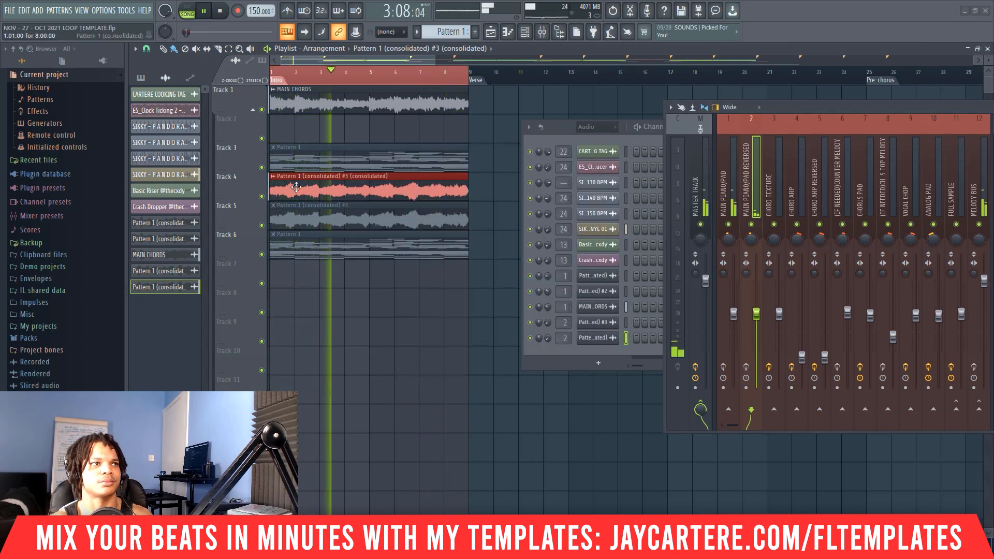
key(space)
Step: Rename the consolidated clip on Track 4 as MAIN CHORDS REVERSED and move it to Track 2
click(276, 179)
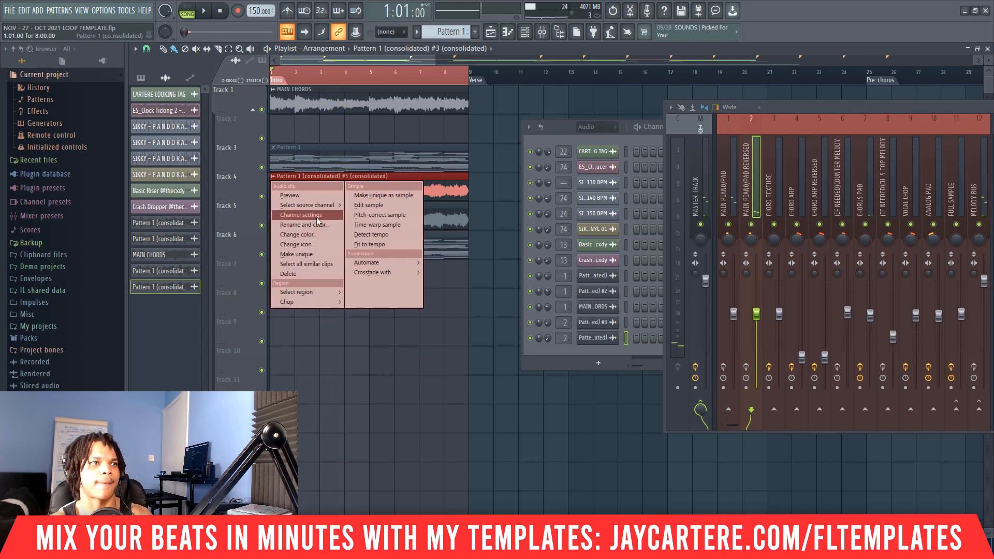
click(311, 222)
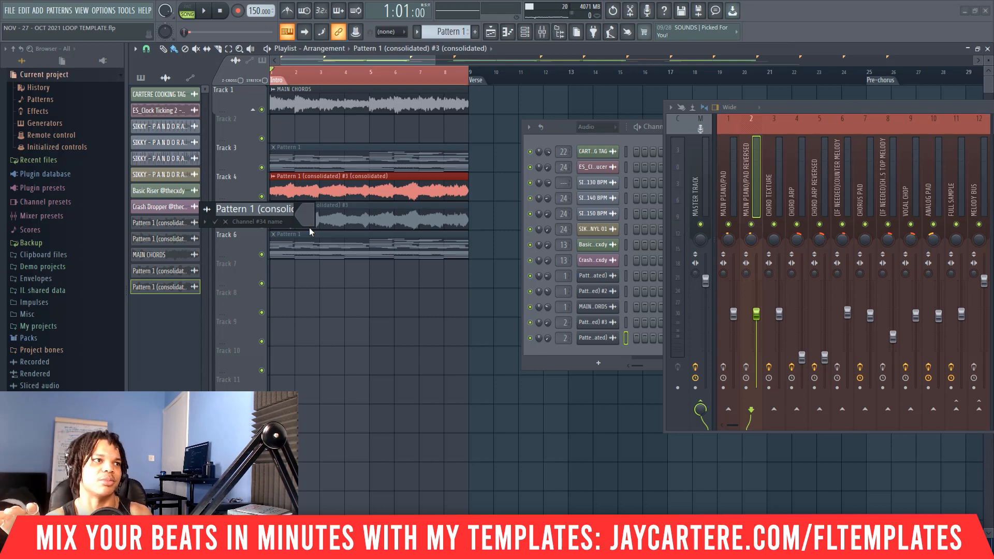
text(MAI)
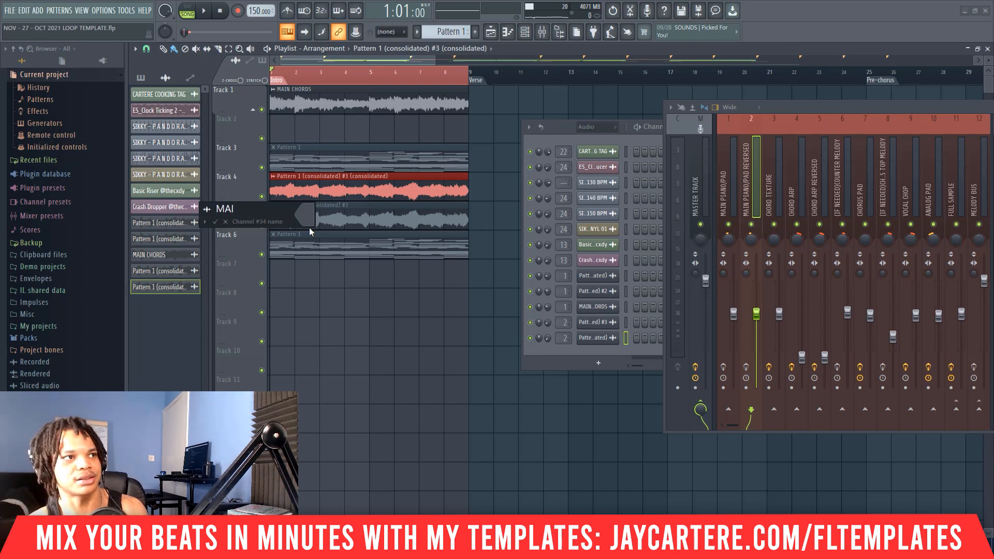
text(N CHORDS REVERSED)
key(Return)
drag(327, 186, 311, 115)
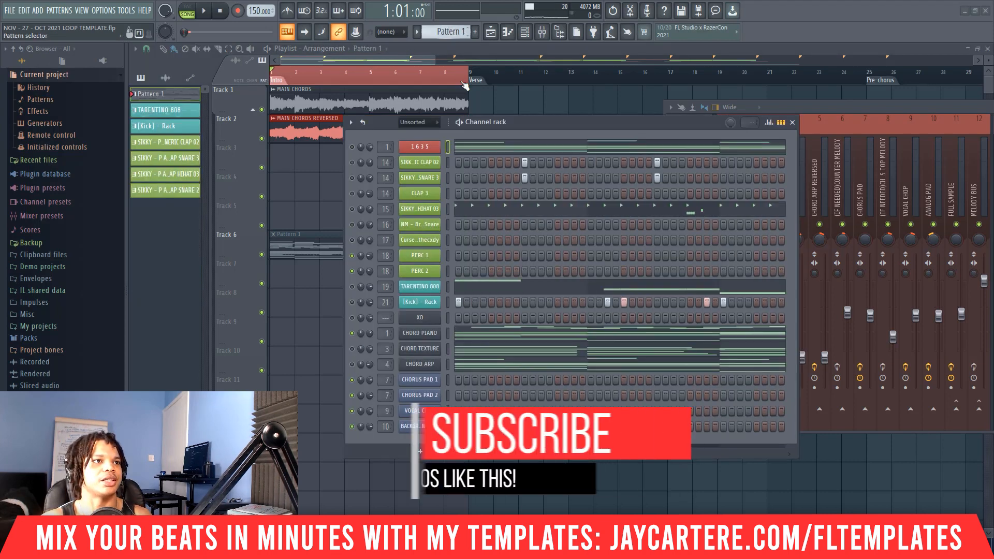
Step: Copy the CHORD ARP notes into the CHORD TEXTURE channel in the channel rack
drag(523, 120, 583, 107)
right_click(487, 353)
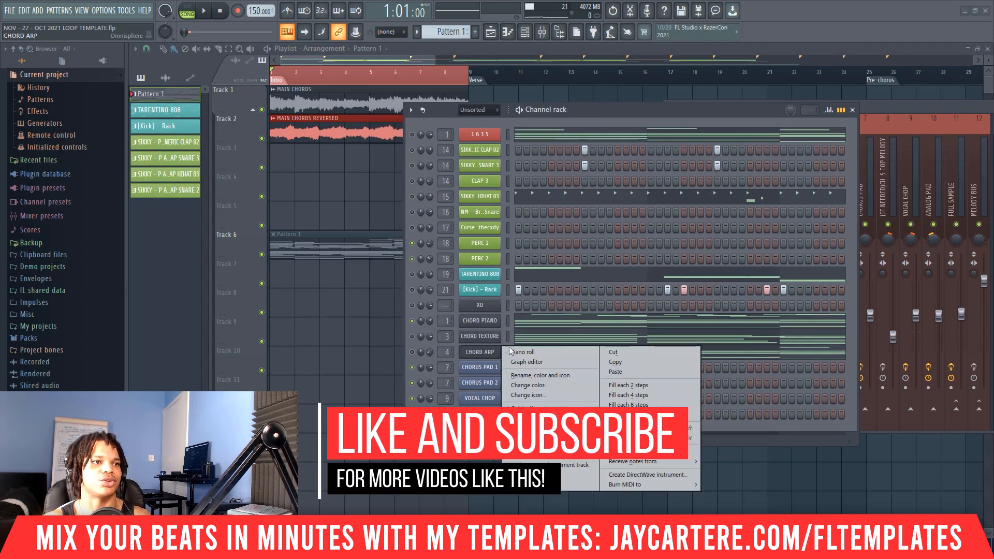
click(613, 362)
right_click(487, 336)
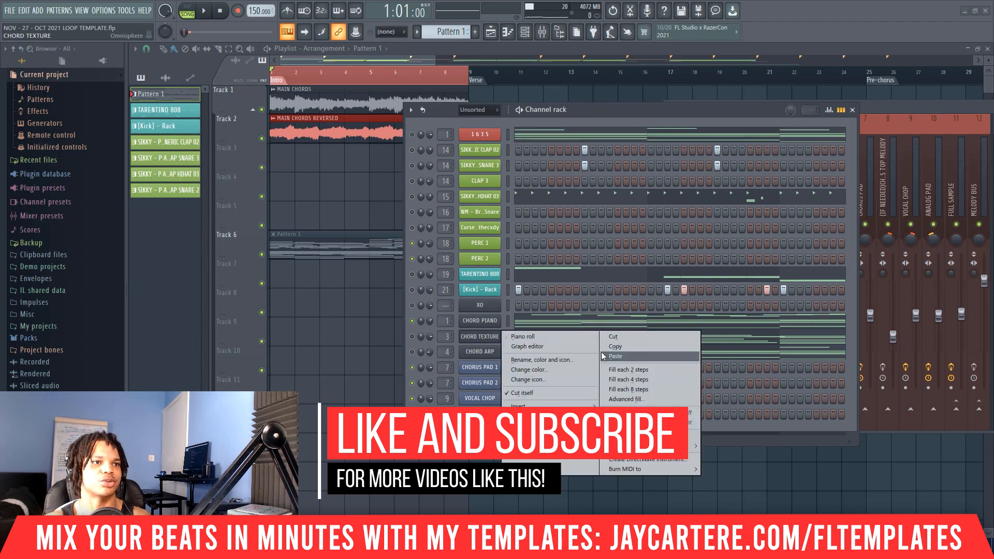
click(612, 356)
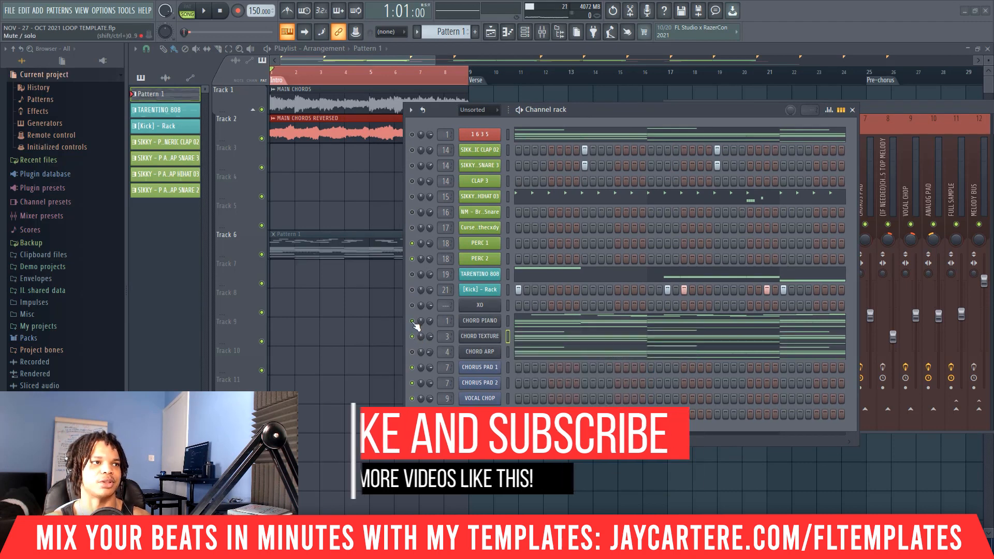
Step: Place Pattern 1 at the start of Track 5, solo the CHORD TEXTURE mixer track, and play the loop
click(289, 228)
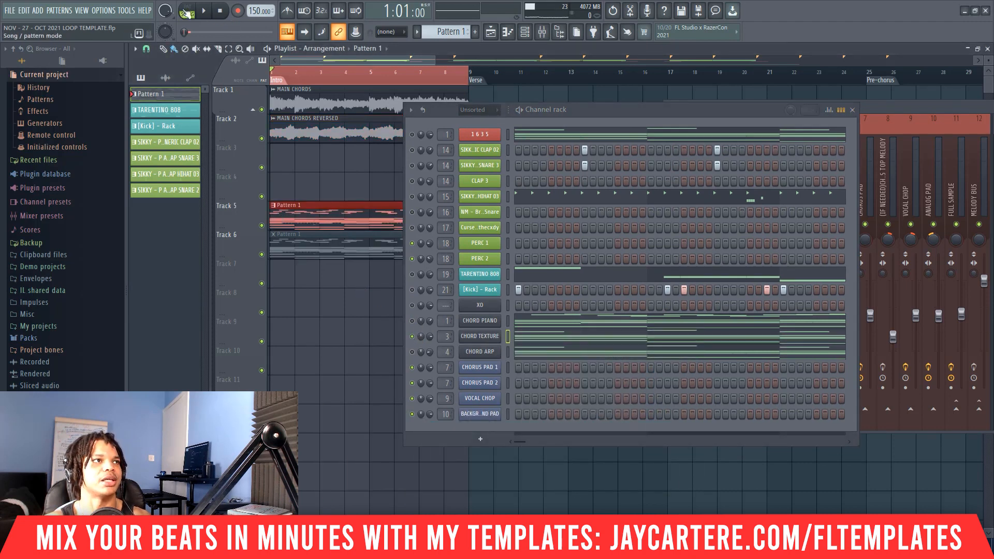
drag(887, 106, 708, 107)
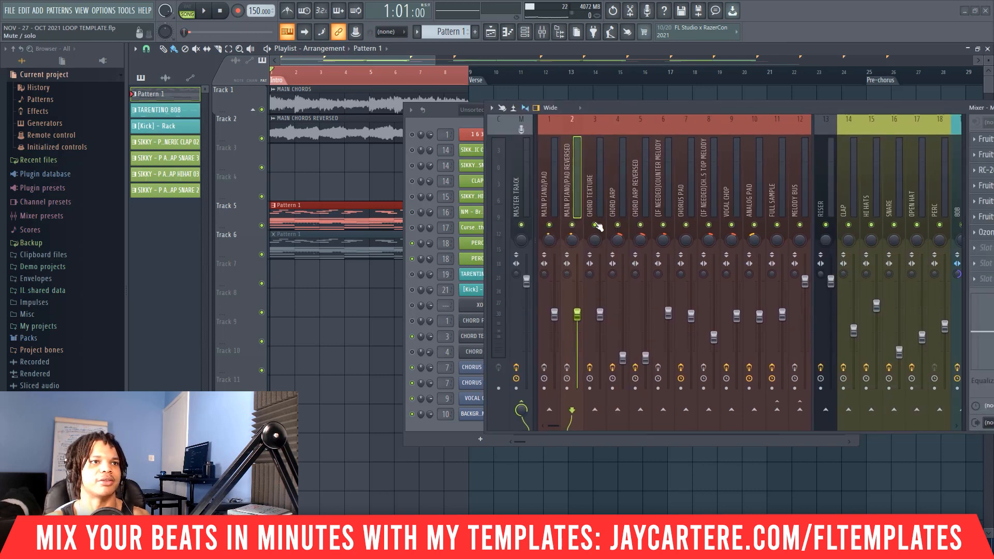
mouse_move(599, 225)
drag(614, 109, 871, 108)
key(space)
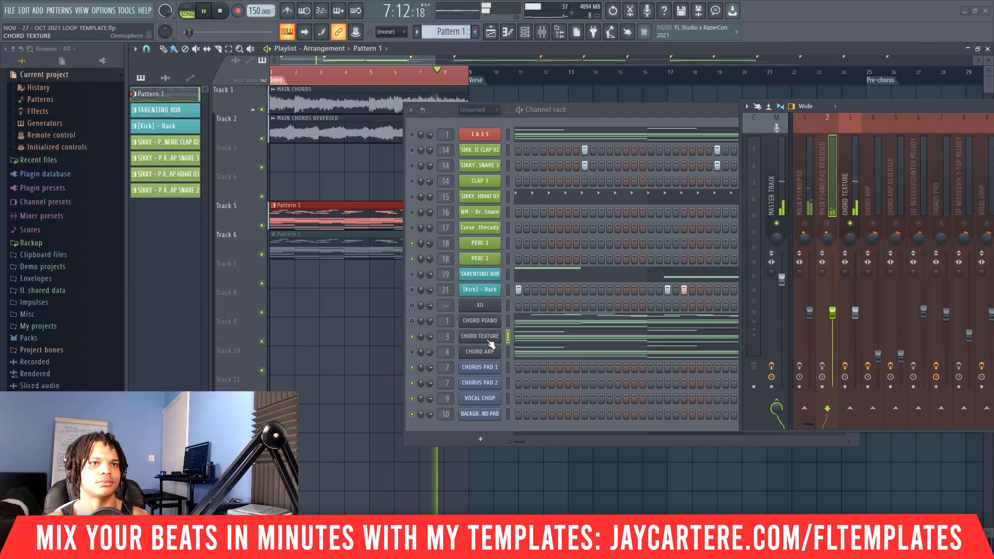
key(space)
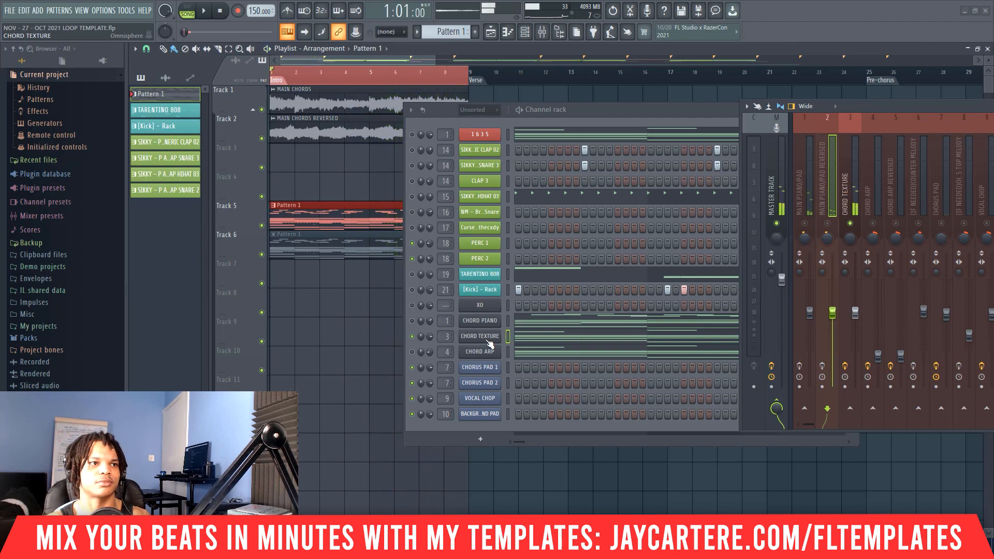
Step: Consolidate the Pattern 1 clip on Track 5 into audio and open its channel settings
drag(598, 113, 499, 117)
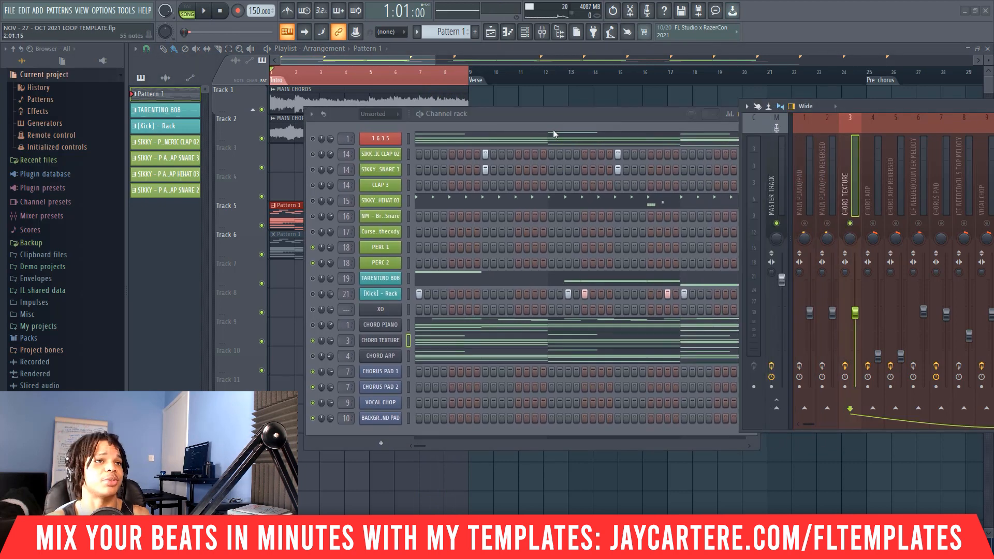
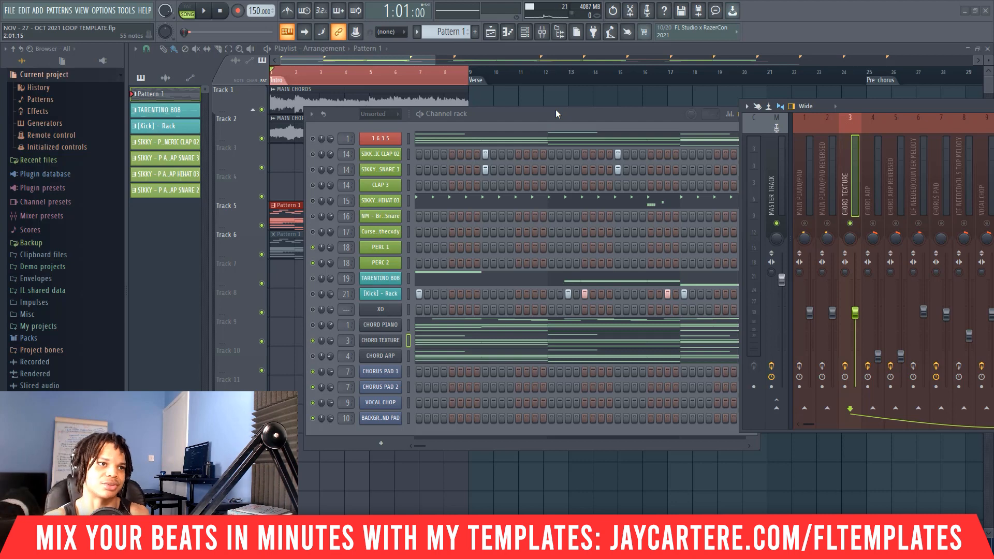
drag(556, 113, 798, 139)
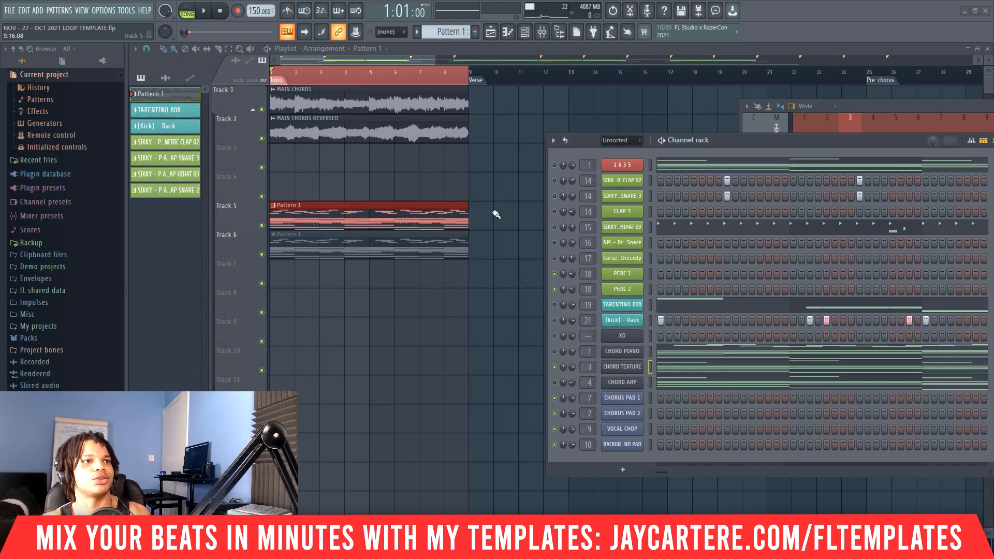
double_click(423, 215)
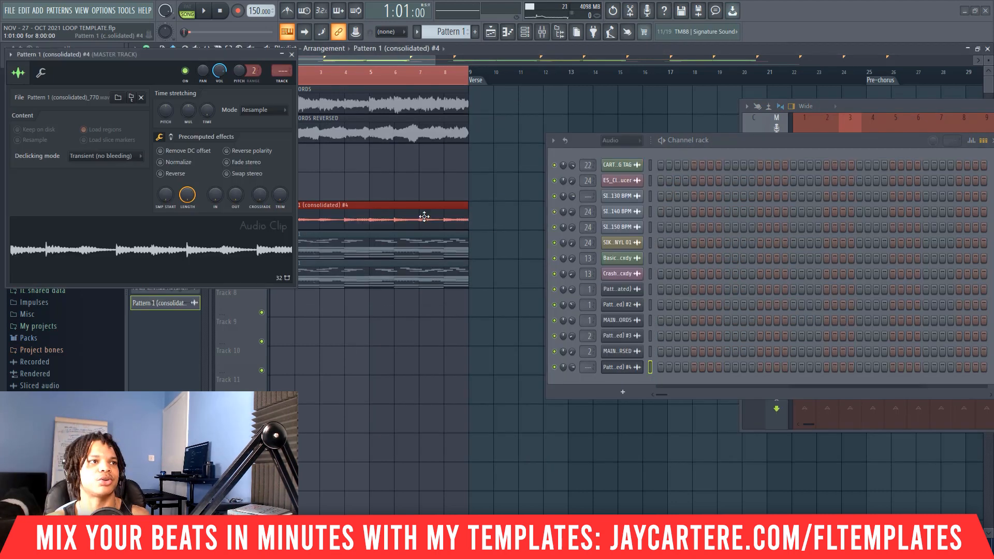
Step: Normalize the consolidated Track 5 audio, lower its pitch, and set its declicking mode to Generic (bleeding)
click(172, 163)
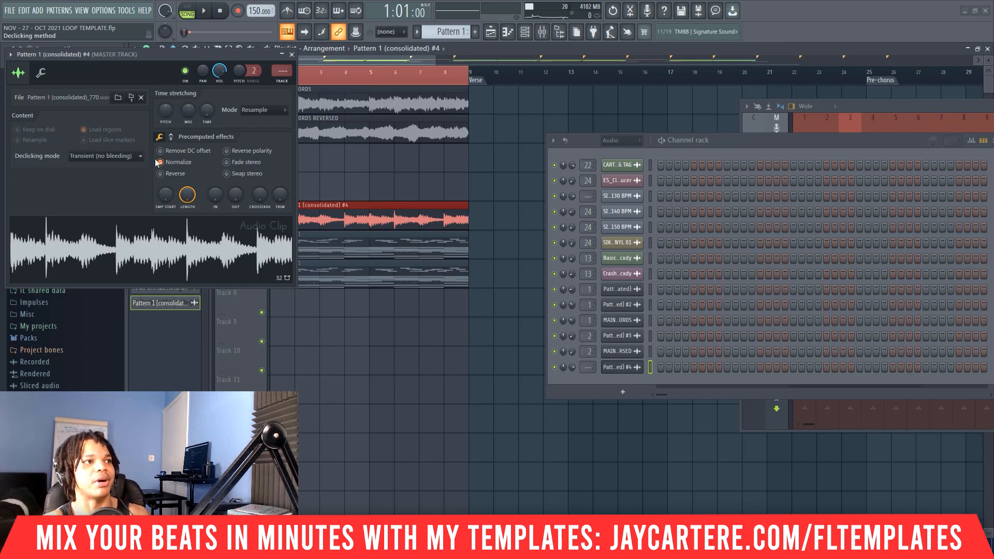
drag(165, 110, 165, 135)
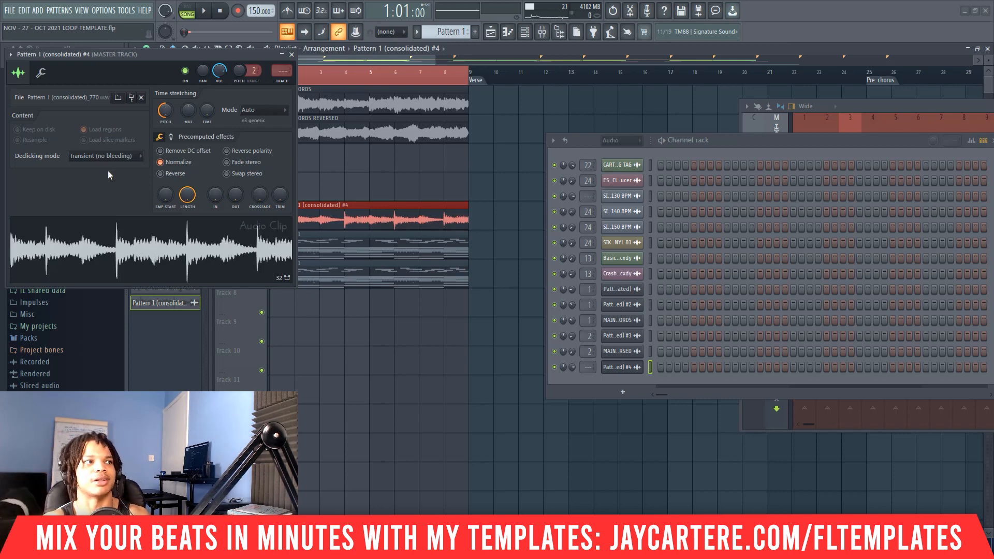
click(116, 157)
click(116, 191)
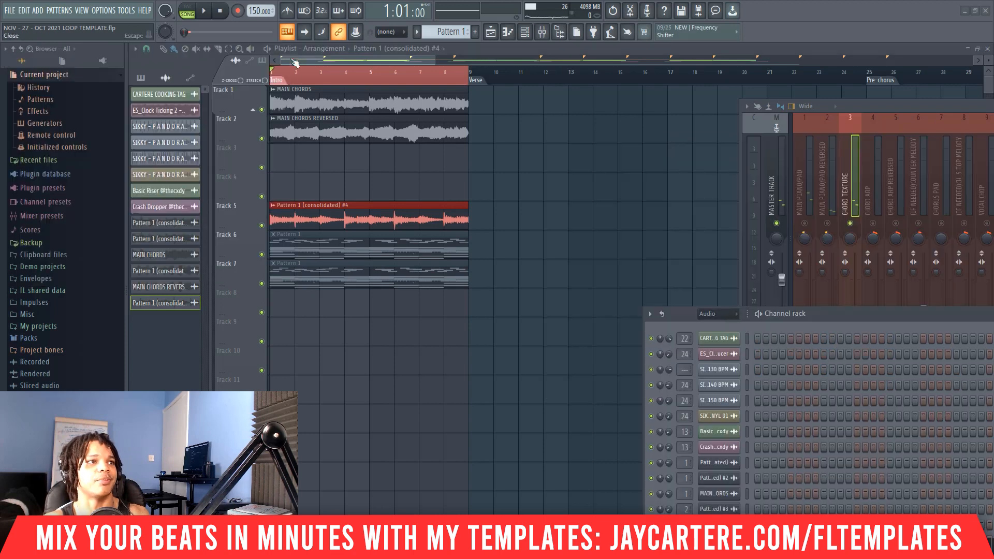
Step: Consolidate the adjusted Track 5 clip into audio again on the CHORD TEXTURE mixer track and play the loop
drag(491, 228, 370, 201)
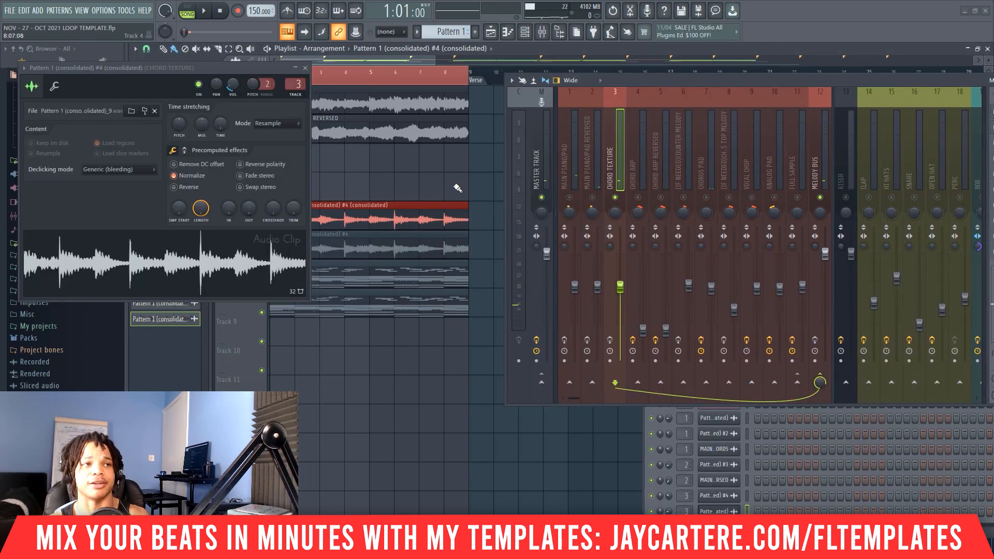
key(space)
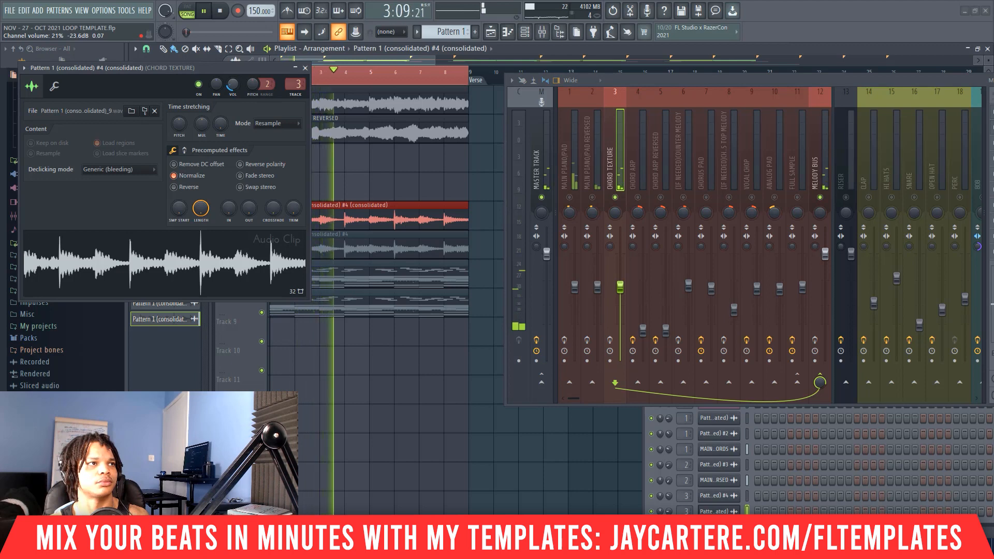
click(305, 68)
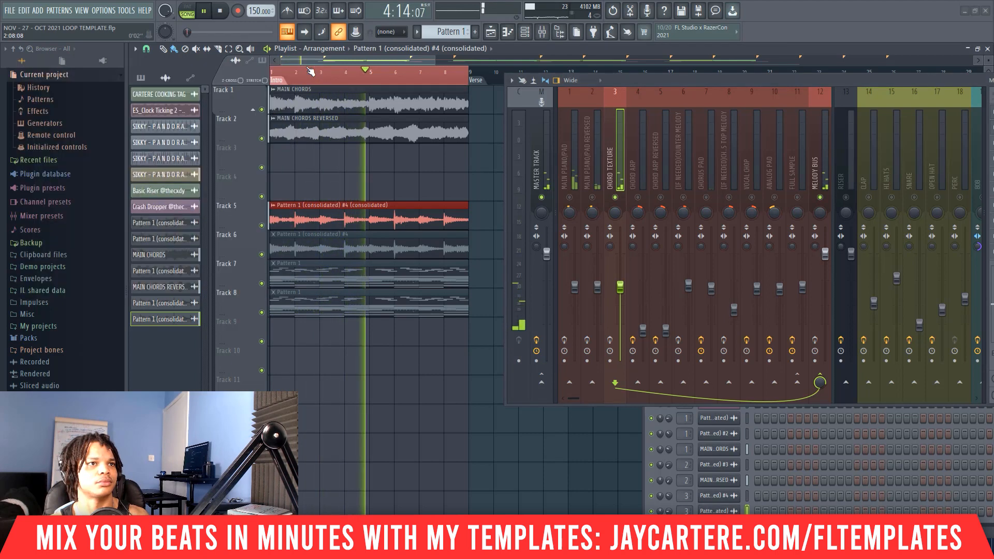
Step: Rename the newly consolidated clip on Track 5 as CHORD TEXTURE, stop playback, and move it to Track 3
right_click(272, 209)
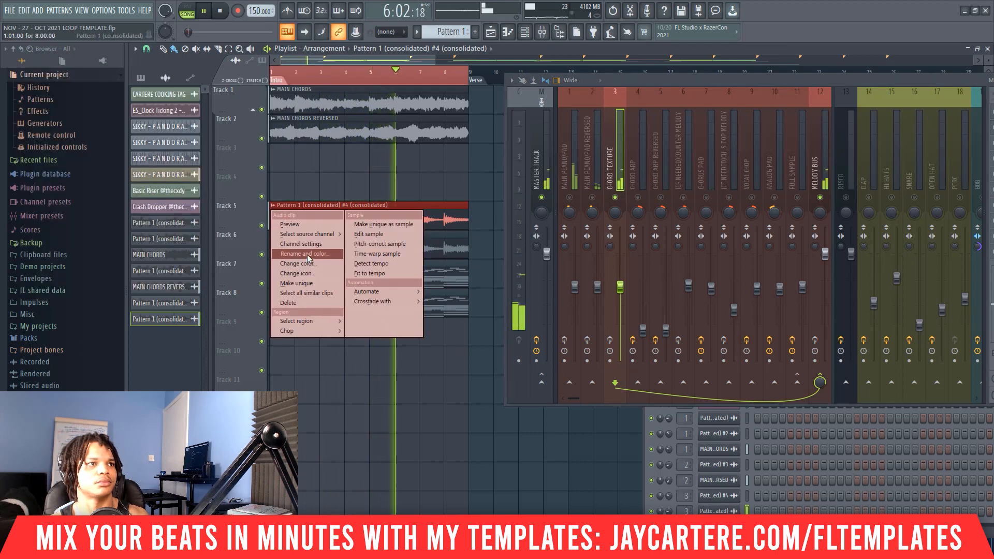
click(301, 253)
text(CHORD)
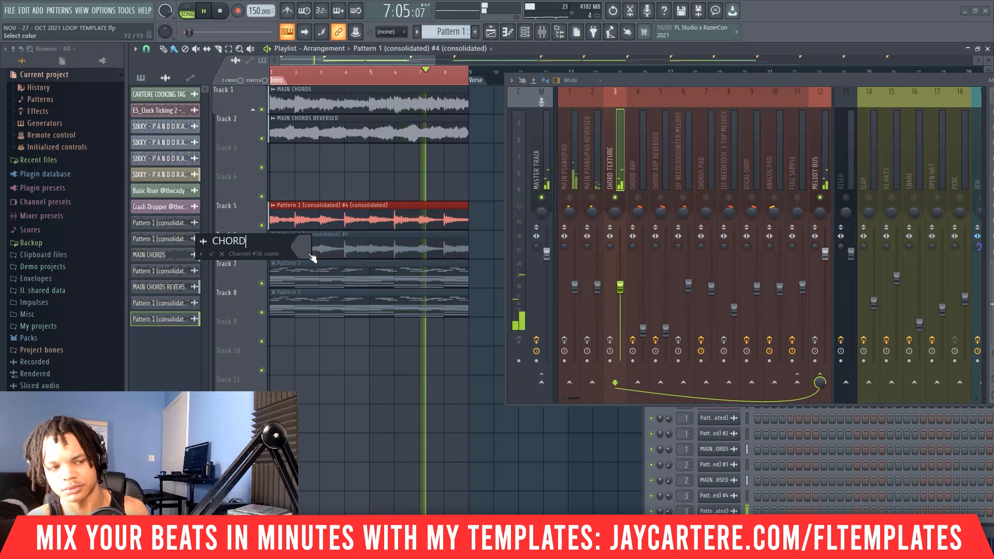
text( TEXTURE)
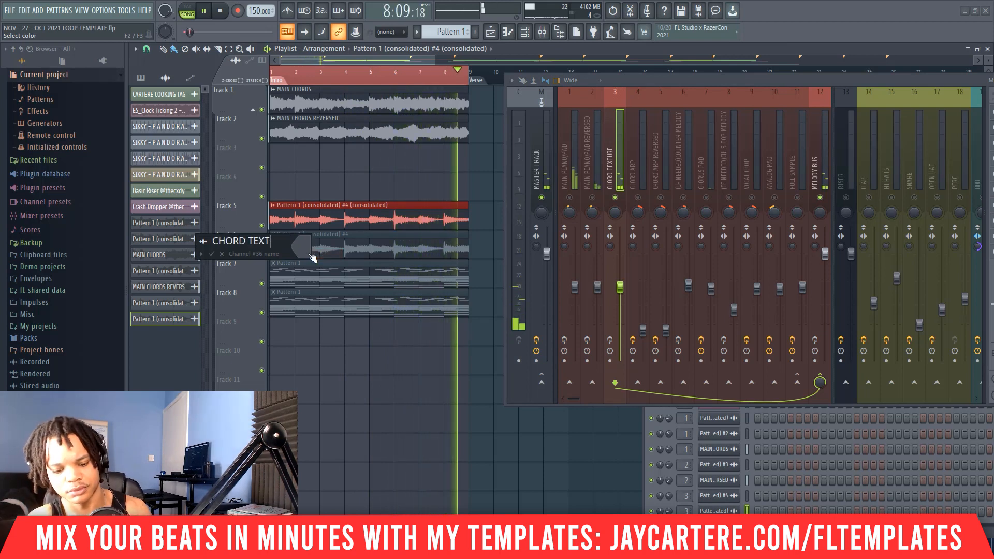
key(Return)
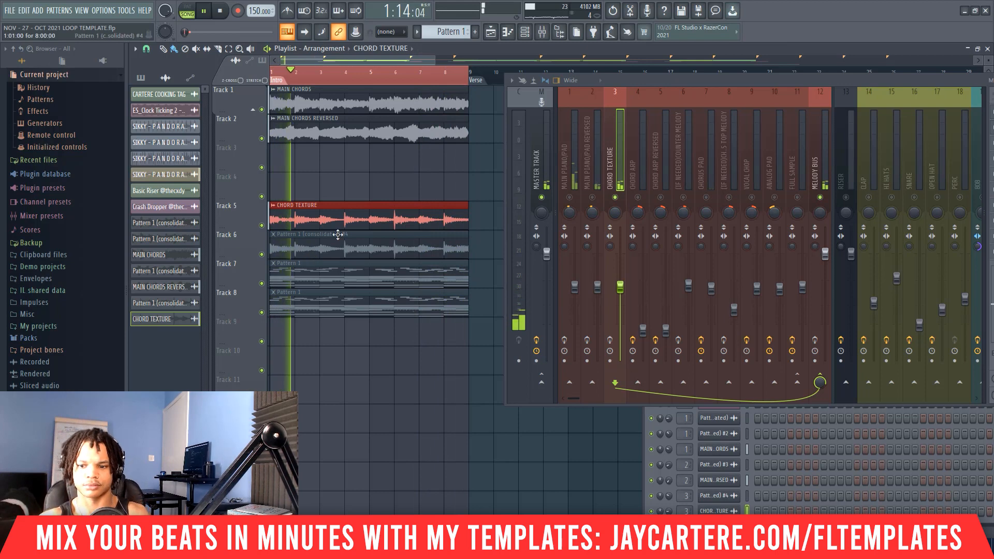
key(space)
drag(305, 209, 306, 152)
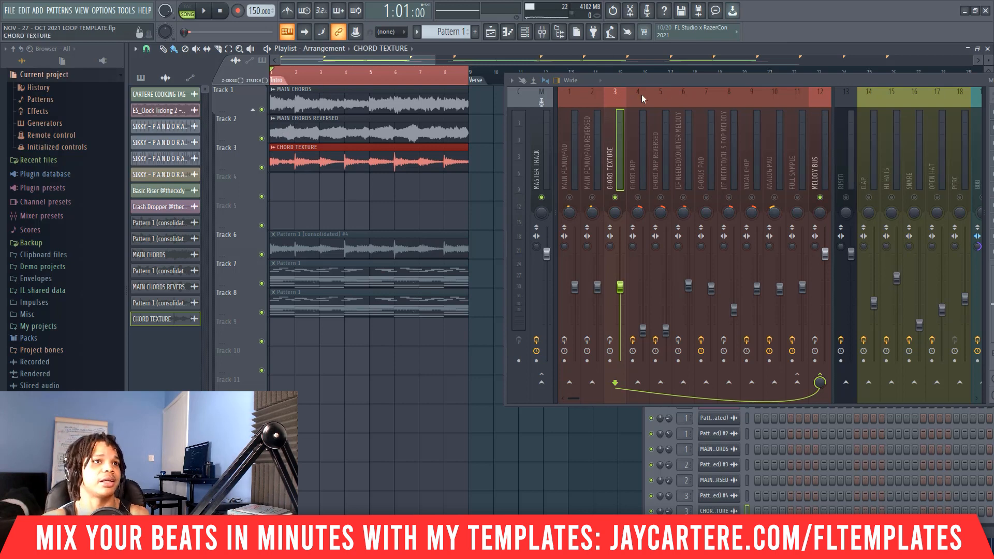
Step: Select the audio clips on Tracks 1 to 3 and delete the leftover consolidated clip from Track 6
drag(663, 77, 681, 76)
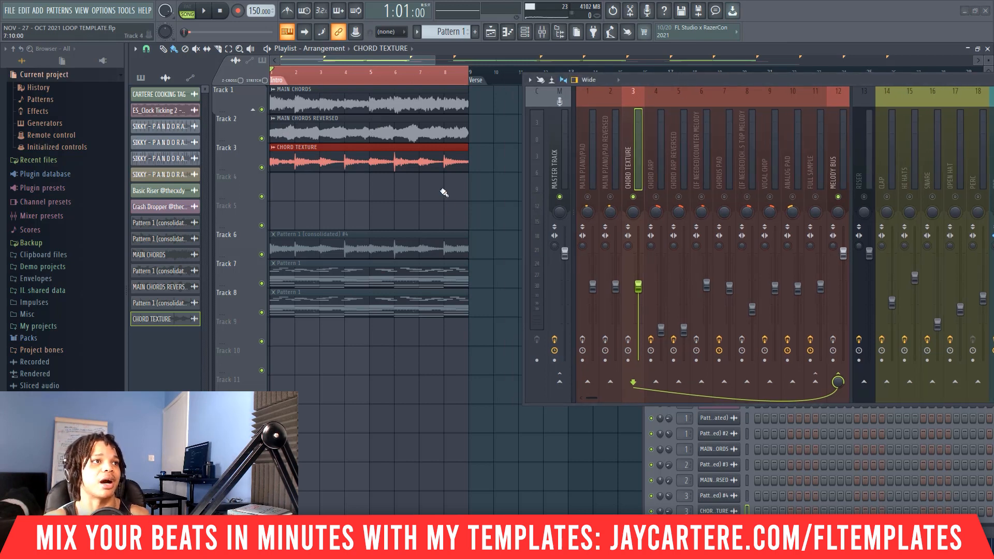
drag(448, 229, 304, 99)
drag(402, 181, 307, 98)
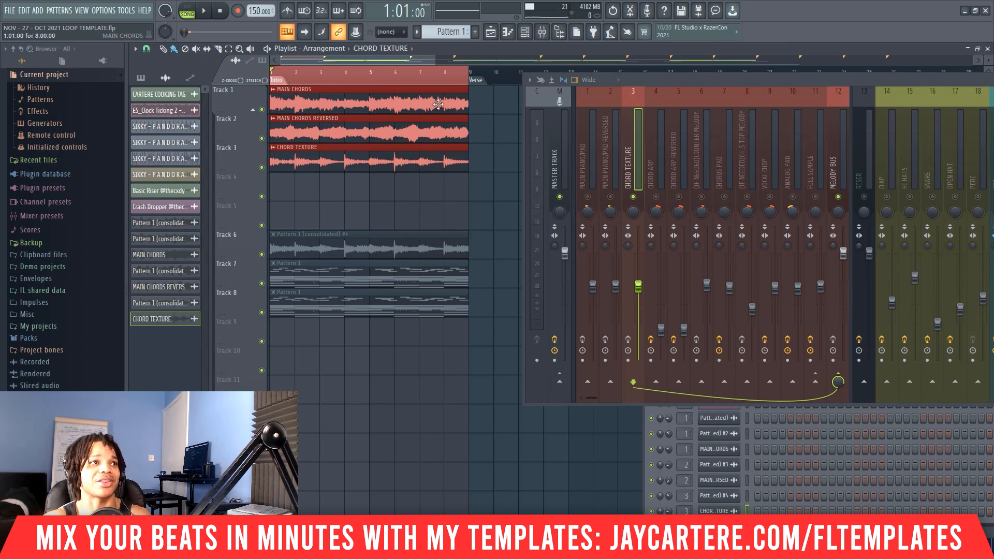
right_click(317, 248)
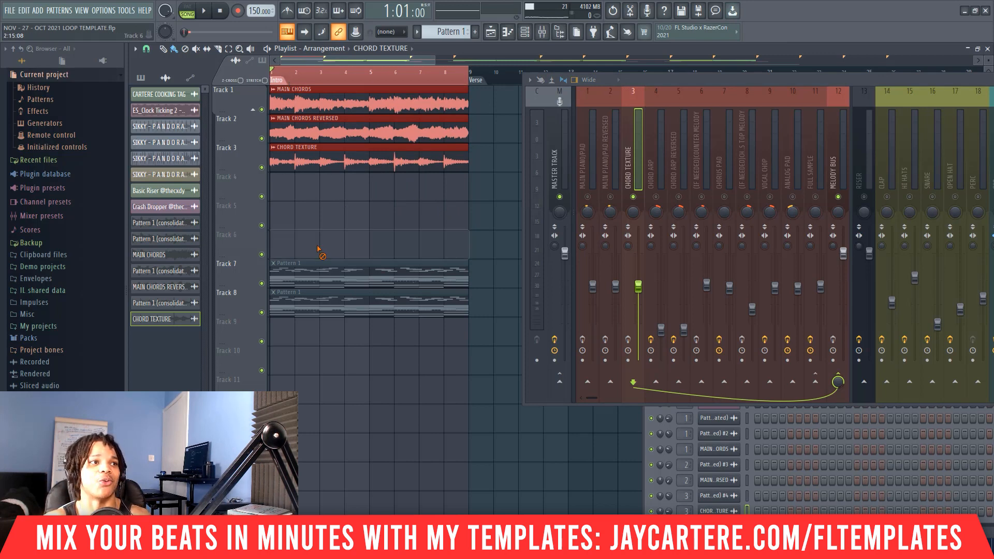
Step: Switch to Pattern 1 and copy the CHORD TEXTURE notes into the CHORD ARP channel in the channel rack
drag(659, 81, 991, 128)
click(450, 33)
drag(853, 316, 630, 55)
scroll(853, 259, up, 2)
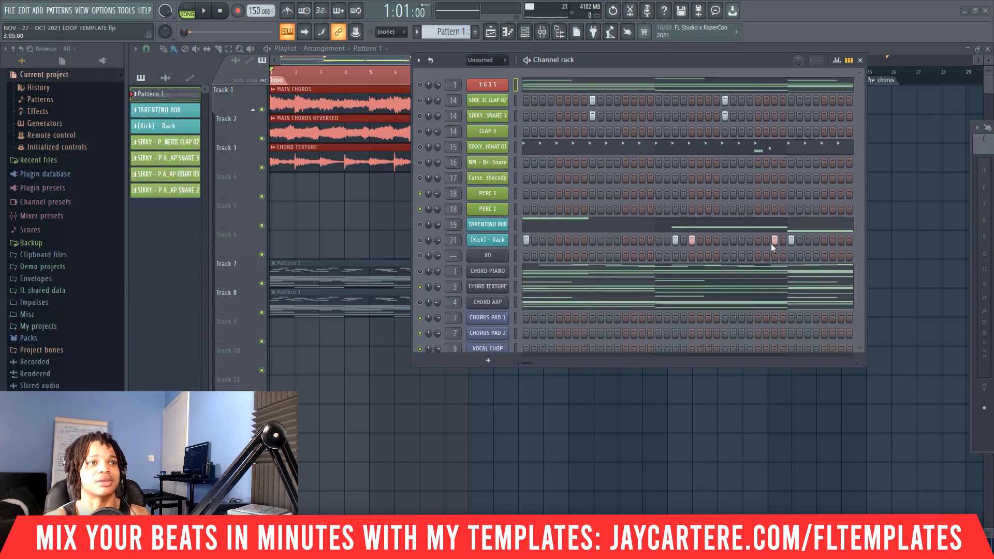
right_click(505, 271)
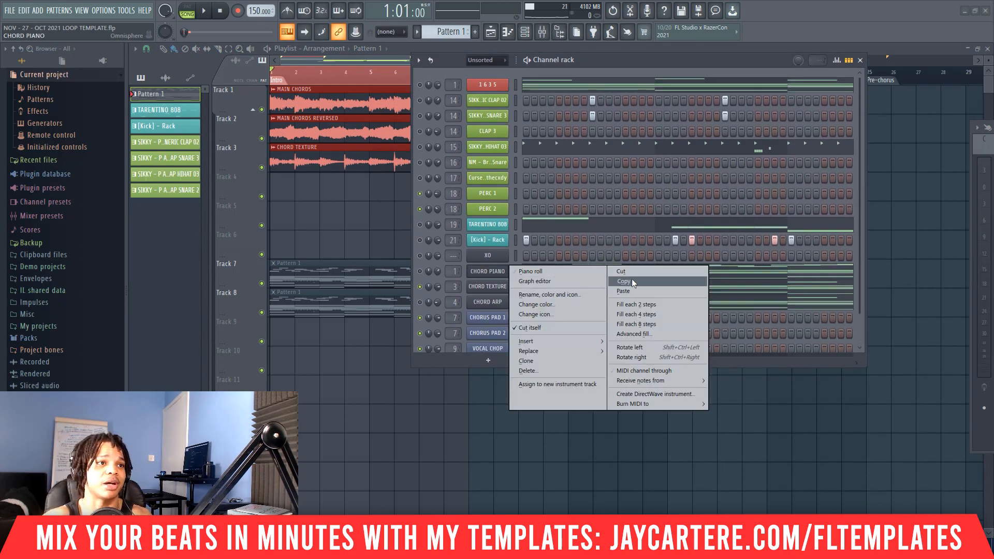
click(632, 280)
right_click(498, 288)
click(618, 297)
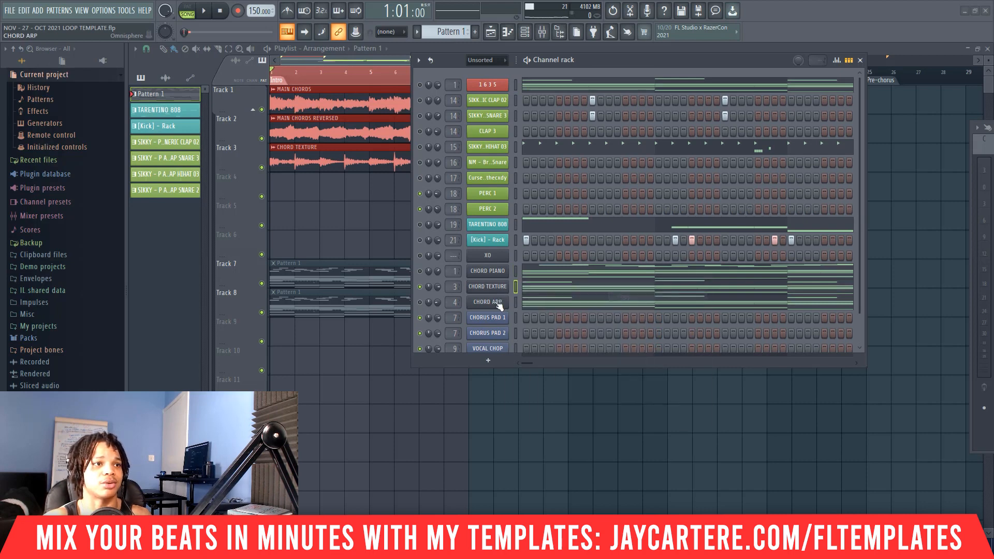
right_click(505, 300)
click(631, 323)
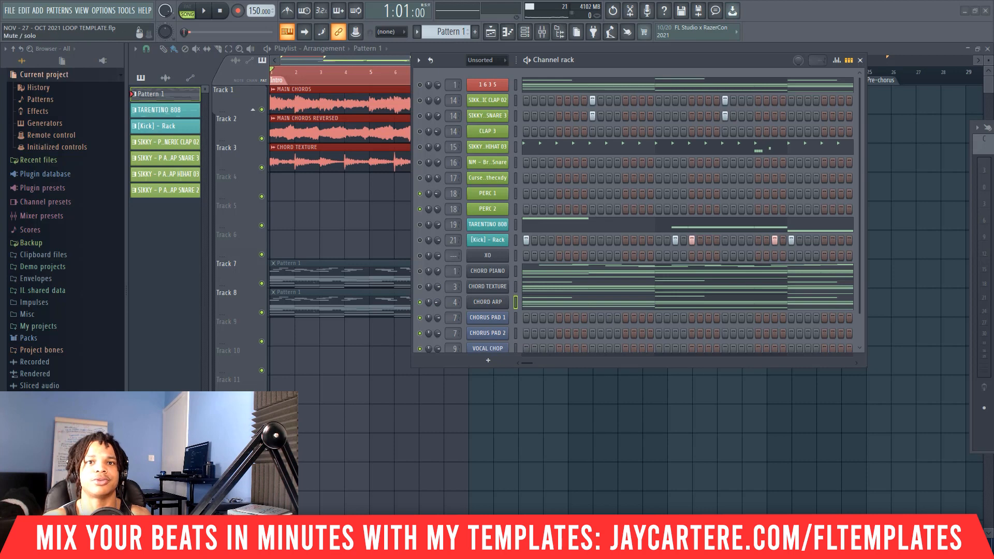
Step: Bring the mixer into view, open the CHORD ARP piano roll, and audition its high keys
drag(993, 127, 754, 136)
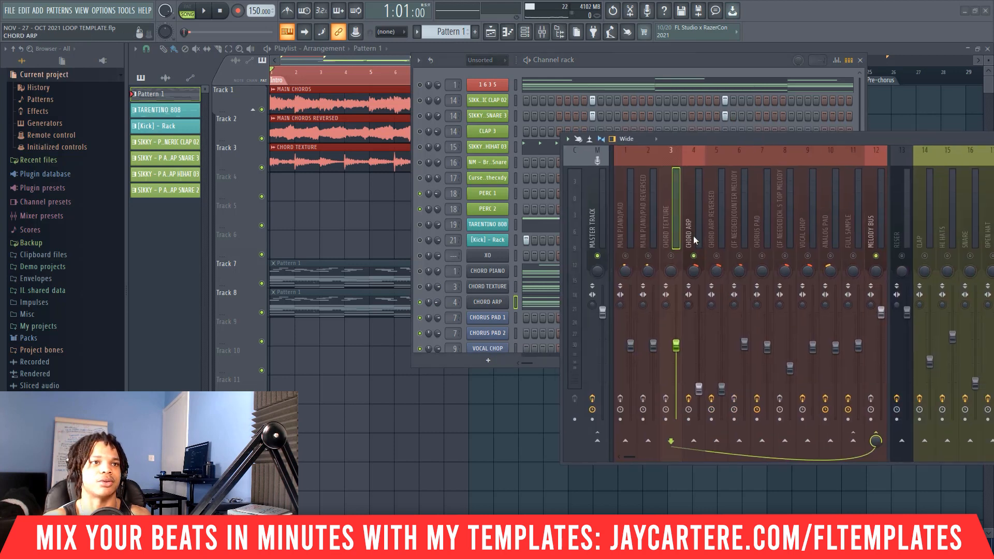
key(space)
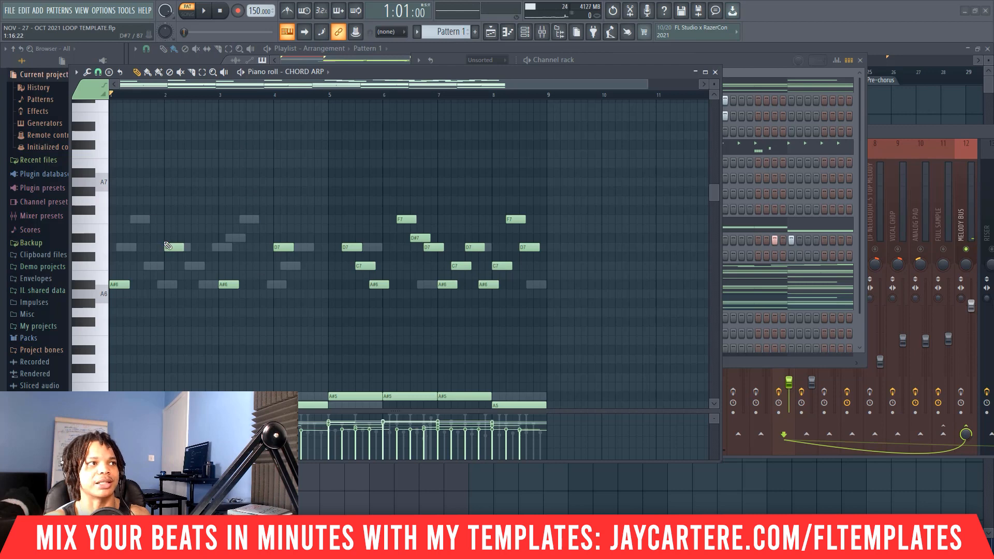
scroll(167, 245, up, 5)
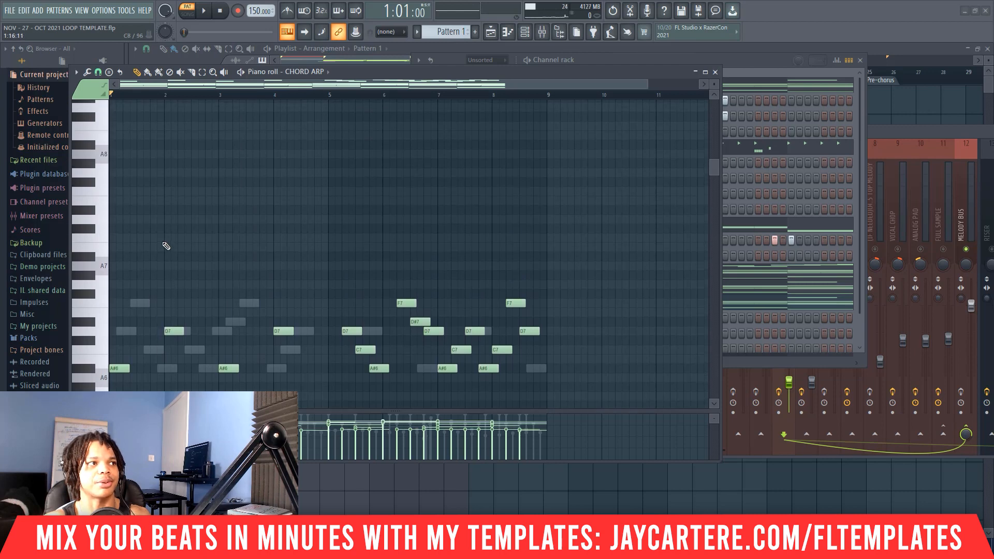
click(105, 205)
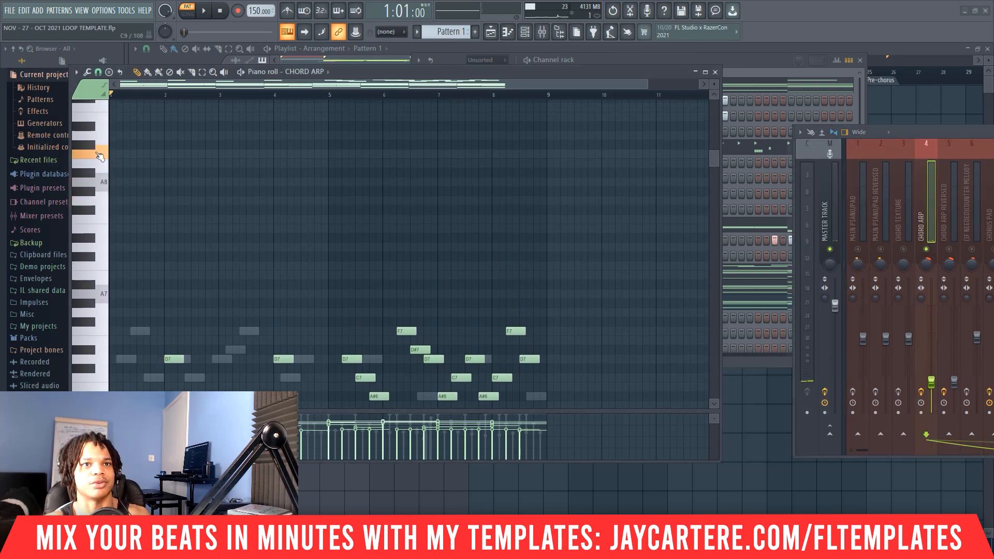
click(97, 149)
click(97, 94)
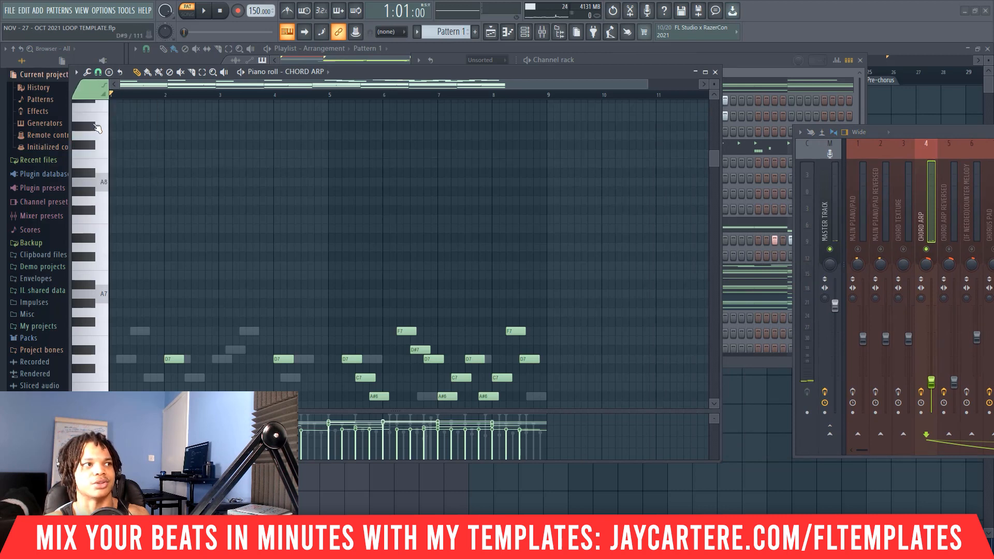
Step: Transpose all CHORD ARP notes up one octave, look over the result, and close the piano roll
key(ctrl+a)
key(ctrl+Up)
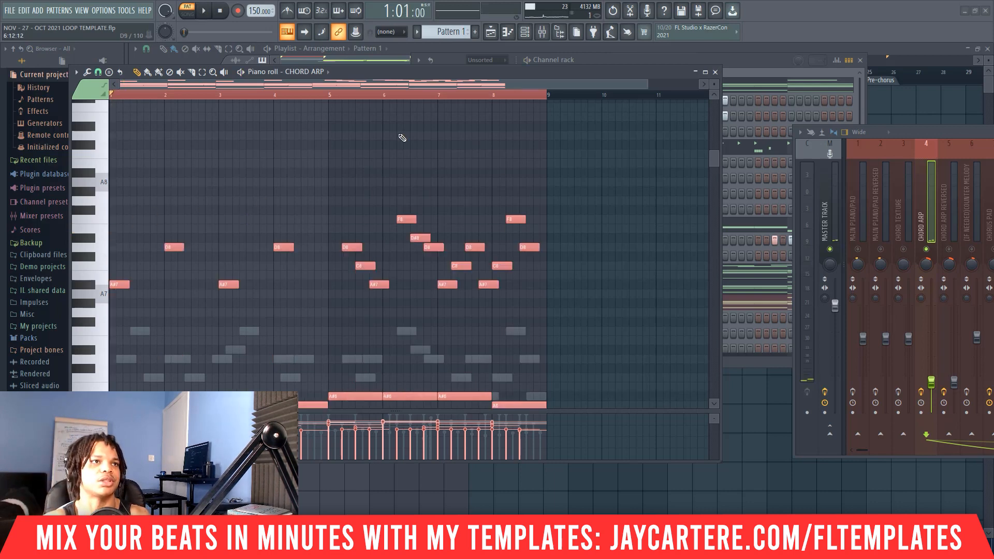
scroll(394, 134, down, 5)
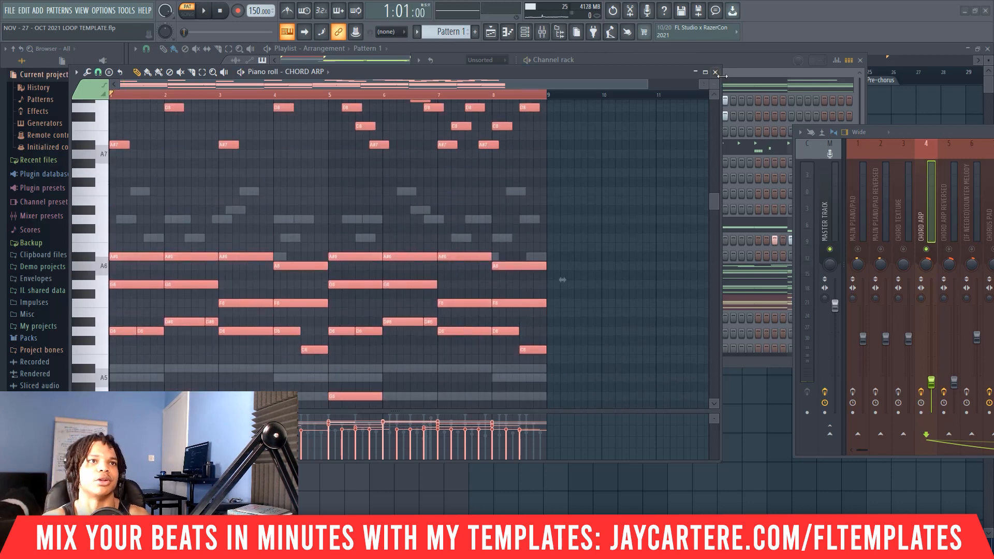
scroll(342, 189, up, 3)
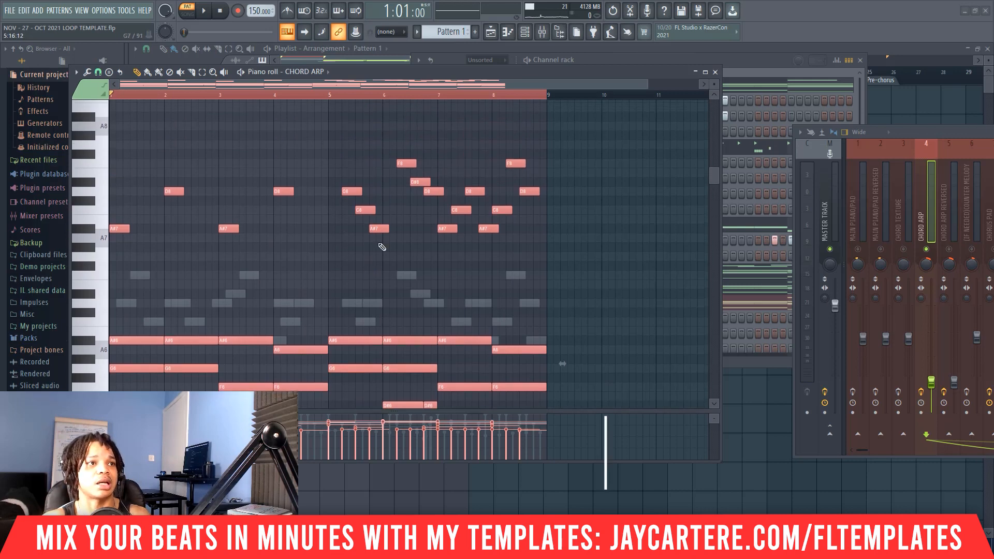
scroll(350, 171, down, 6)
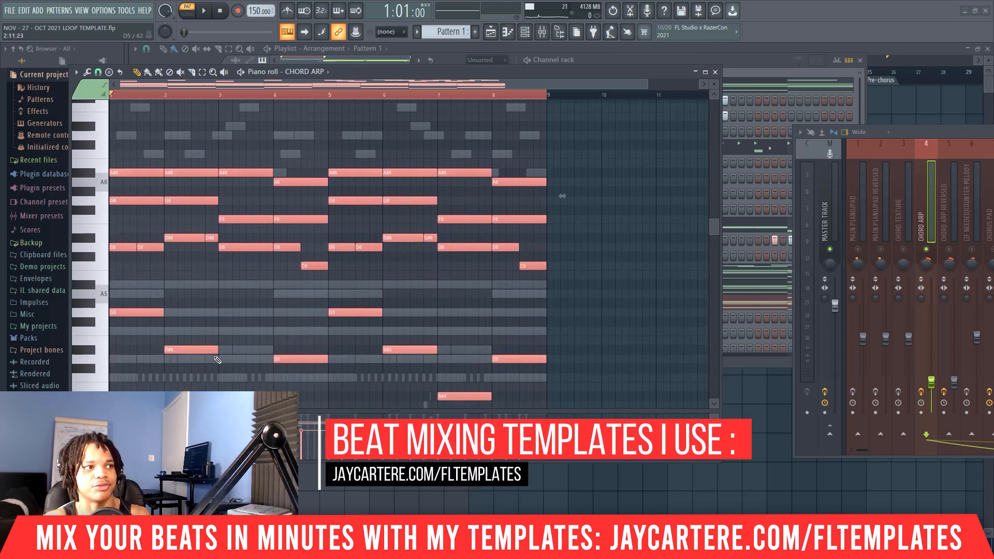
scroll(165, 370, down, 3)
key(Escape)
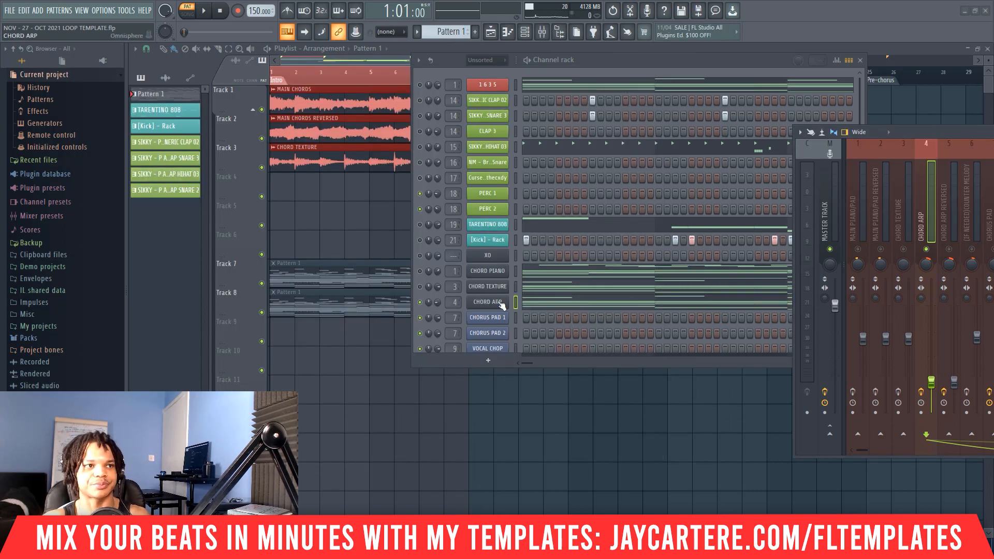
Step: Move the mixer and channel rack clear of the playlist clips and play Pattern 1 with the CHORD ARP channel
drag(585, 59, 769, 79)
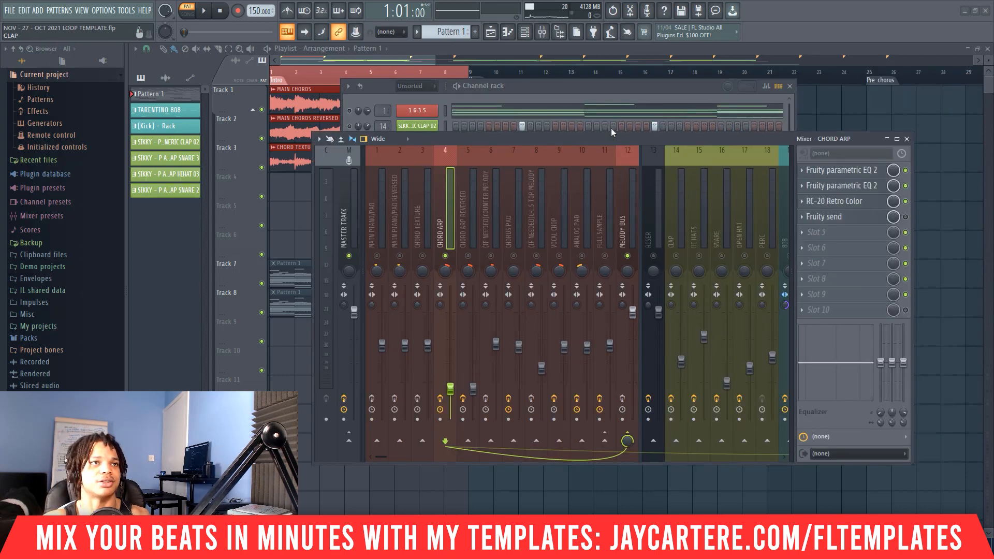
drag(553, 141, 520, 146)
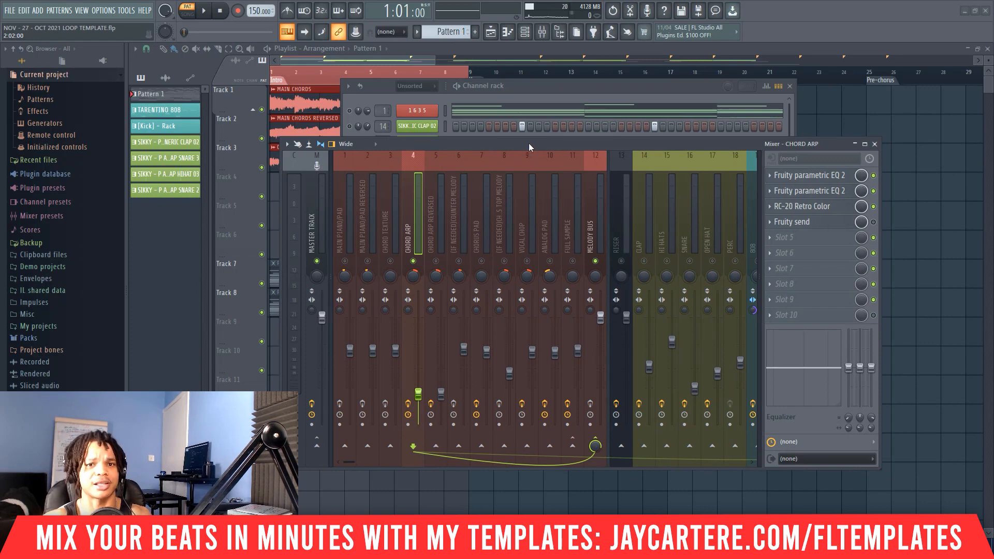
drag(481, 144, 991, 164)
drag(578, 87, 710, 86)
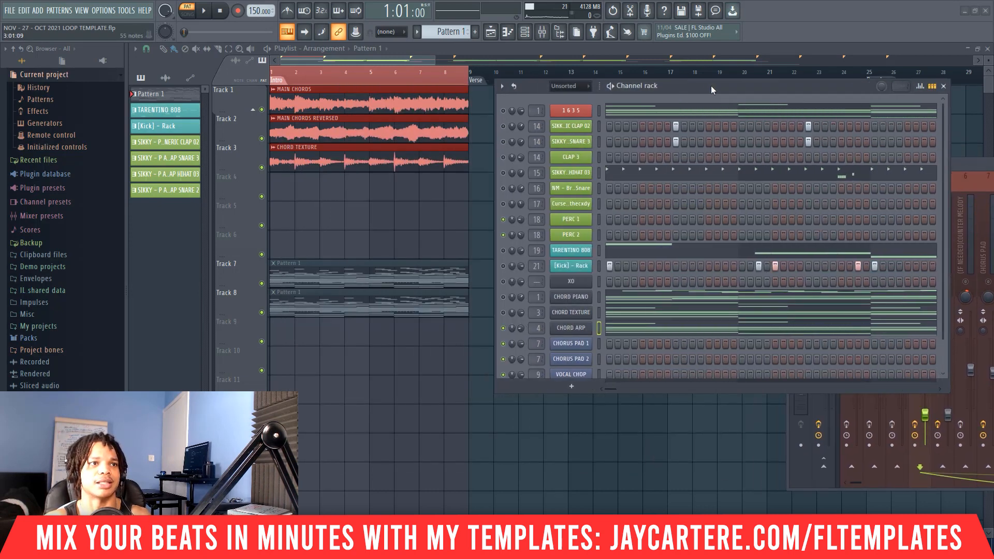
key(space)
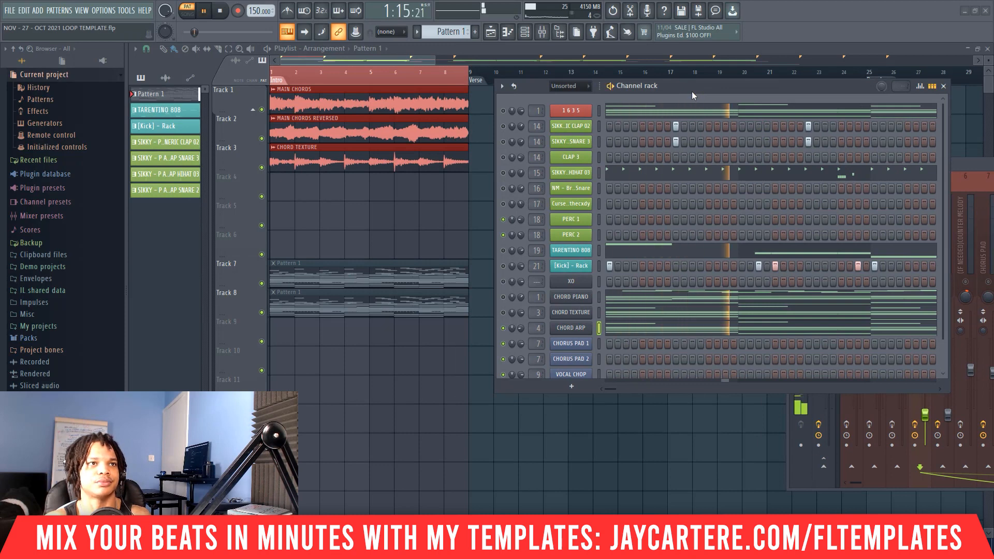
key(space)
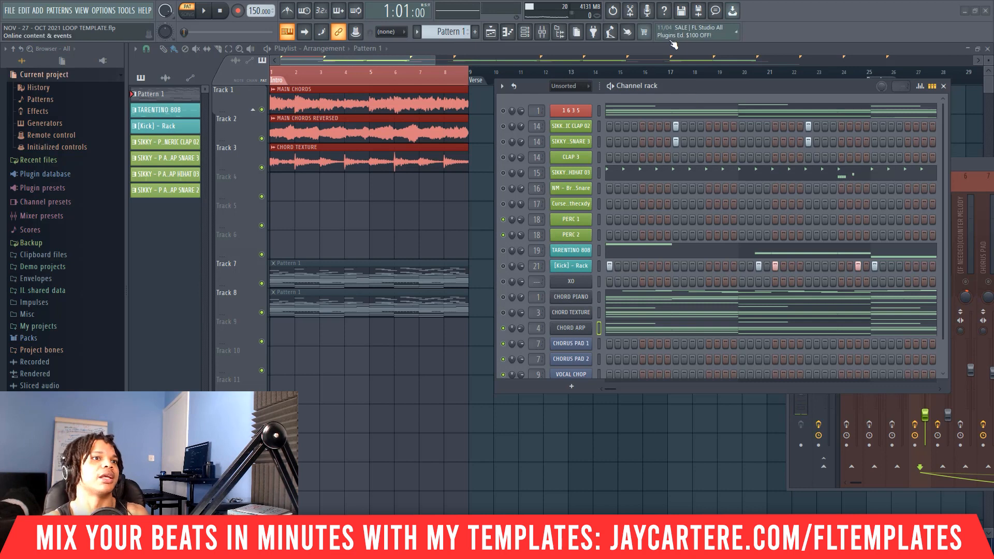
Step: Place Pattern 1 at the start of Track 6 and consolidate it into audio on the CHORD ARP mixer track
click(282, 272)
click(275, 238)
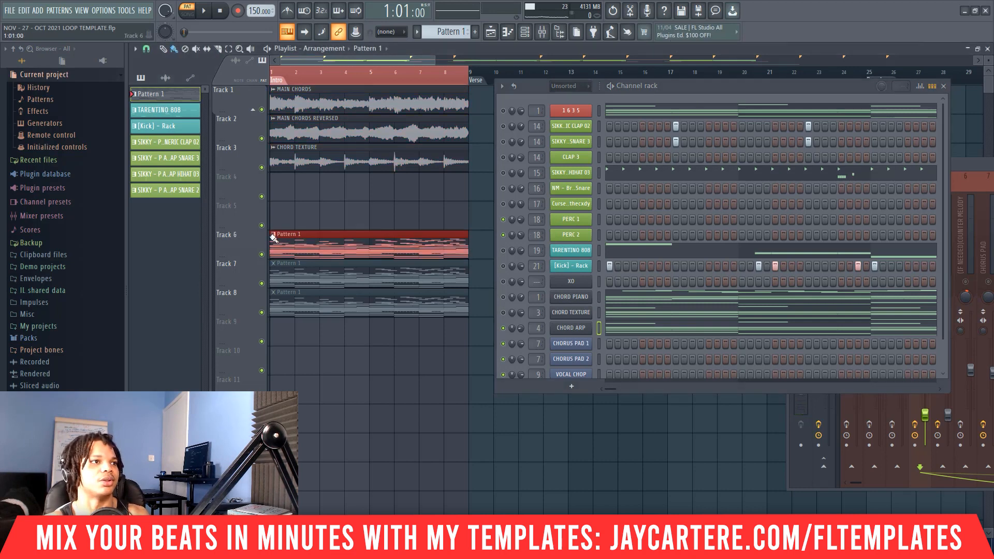
key(ctrl+alt+c)
key(Return)
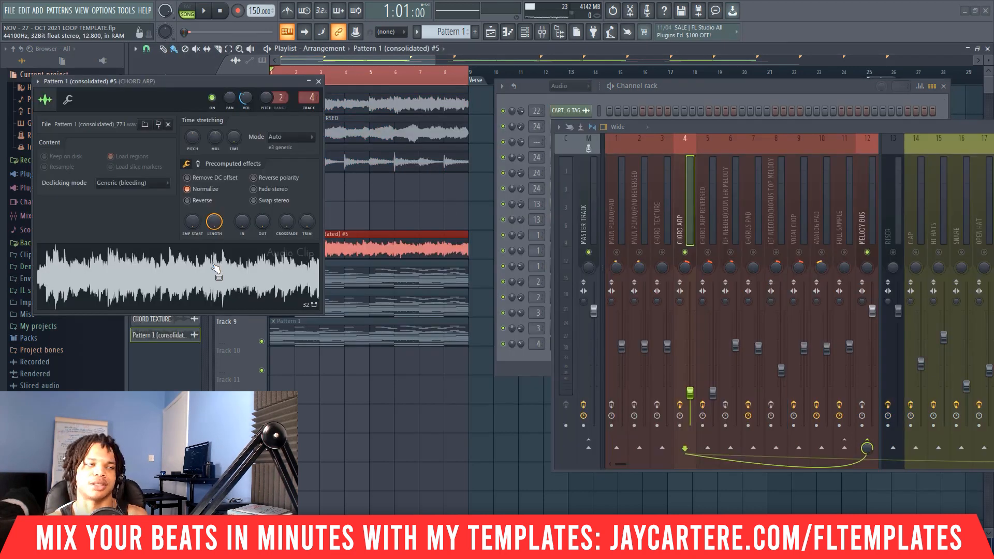
Step: Play the loop with the new chord arp audio, bring the CHORD ARP effect slots into view, and close the clip's settings
key(space)
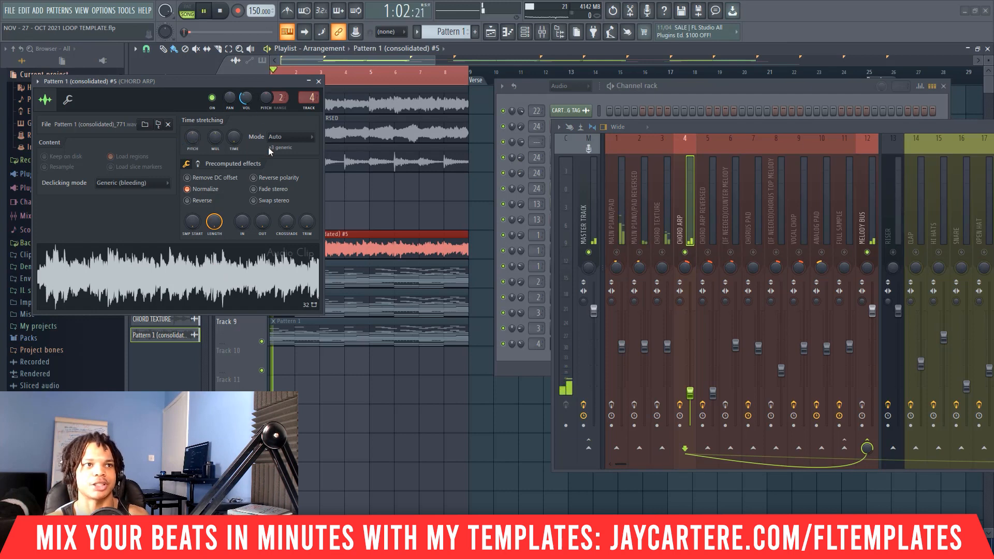
key(space)
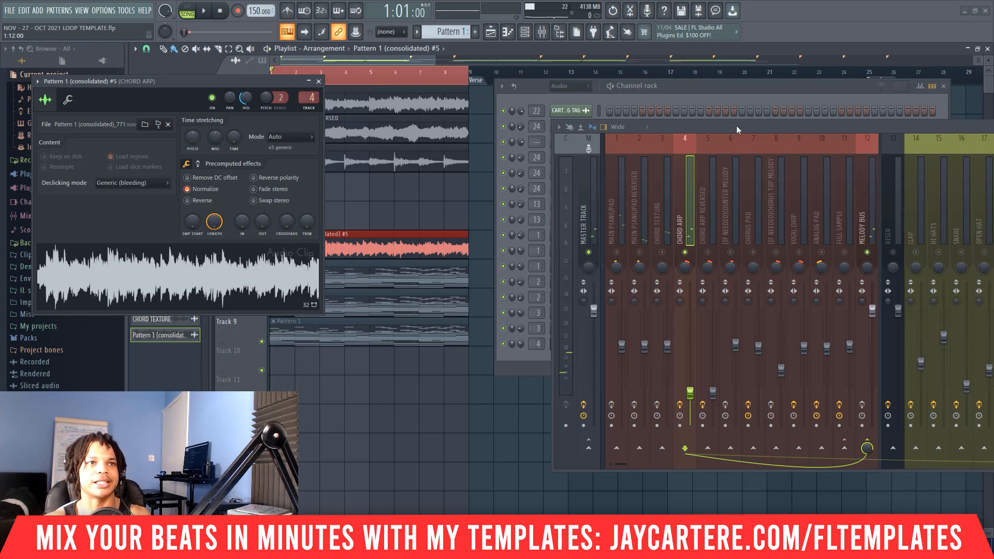
drag(736, 125, 513, 94)
mouse_move(424, 92)
mouse_down()
mouse_move(499, 93)
mouse_move(431, 84)
mouse_up()
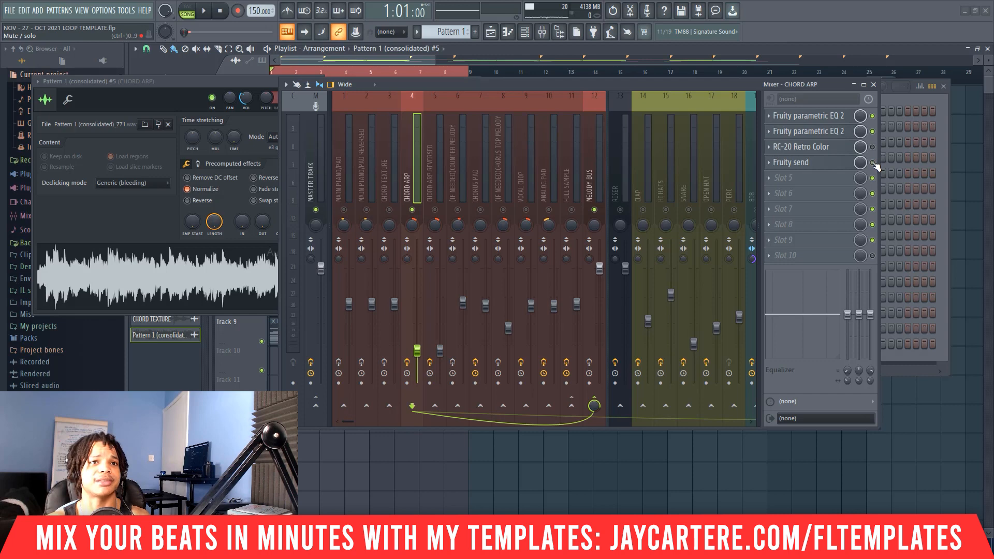
key(space)
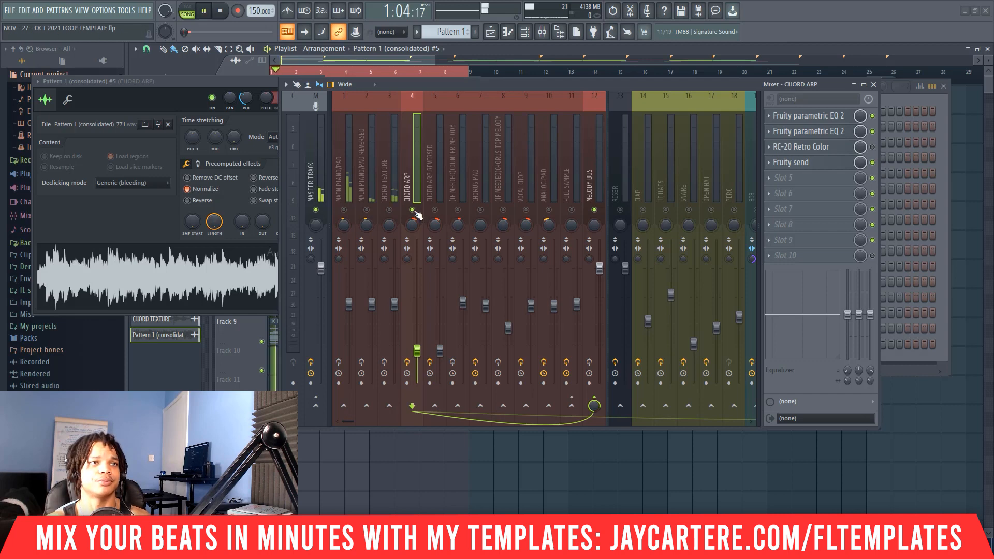
key(space)
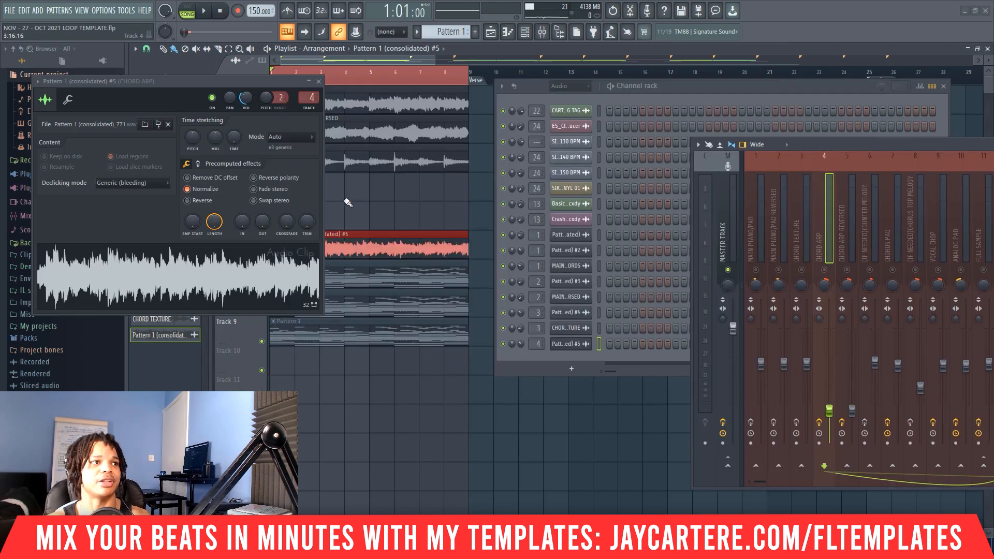
click(317, 81)
Step: Select the consolidated chord arp clip on Track 6 and consolidate it again to make a second audio copy
click(302, 271)
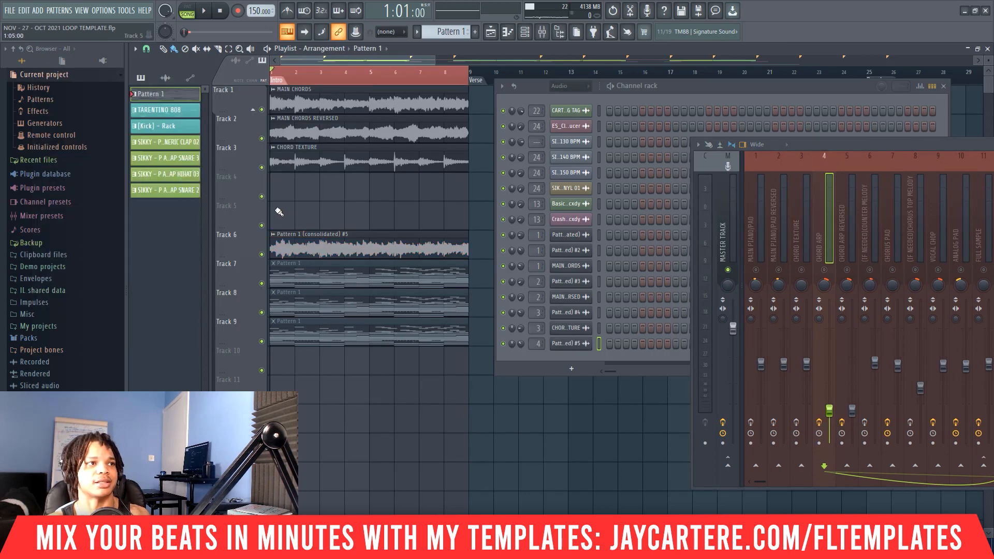
click(278, 211)
ctrl+click(332, 246)
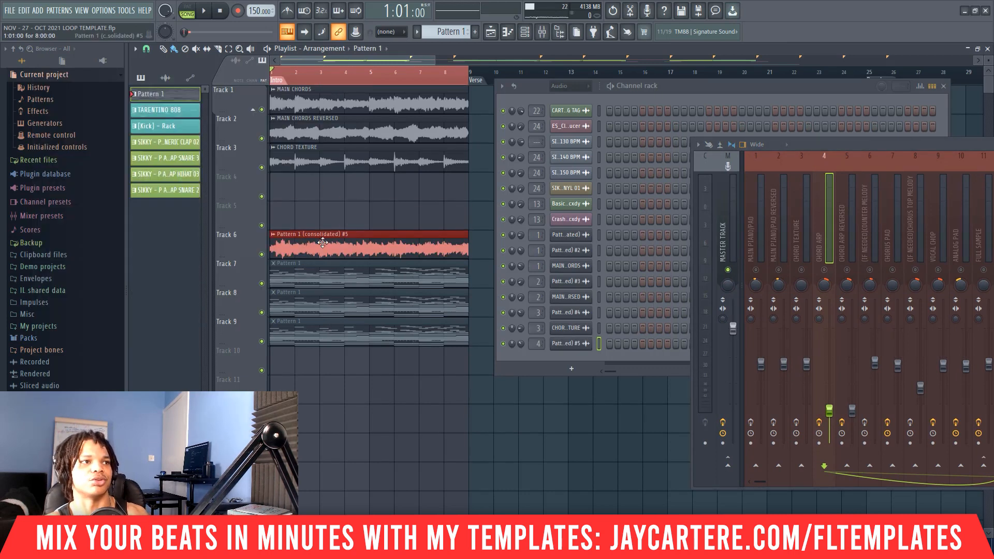
key(ctrl+alt+c)
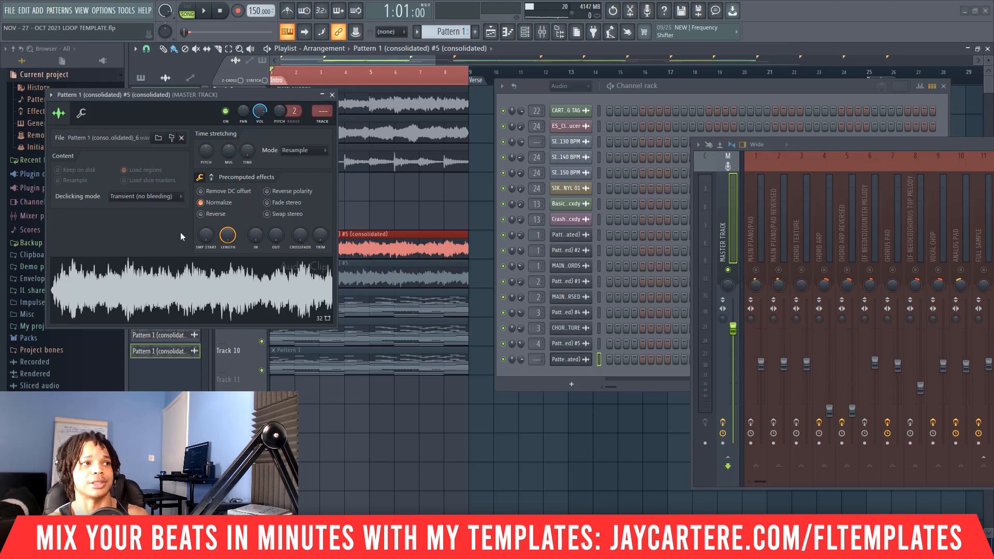
Step: Set the copy's declicking mode to Generic (bleeding) and route it to mixer track 5, CHORD ARP REVERSED
click(172, 197)
click(161, 238)
drag(323, 111, 323, 95)
drag(856, 142, 714, 122)
click(332, 96)
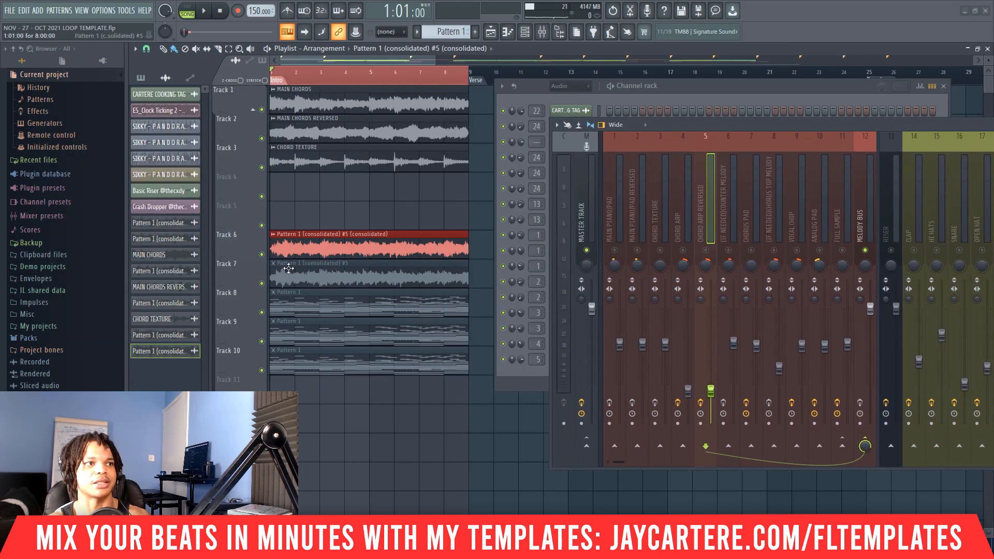
Step: Park the copied clip on Track 5 at bar 9 and move the original chord arp clip back to Track 6, unmuted
drag(306, 248, 494, 220)
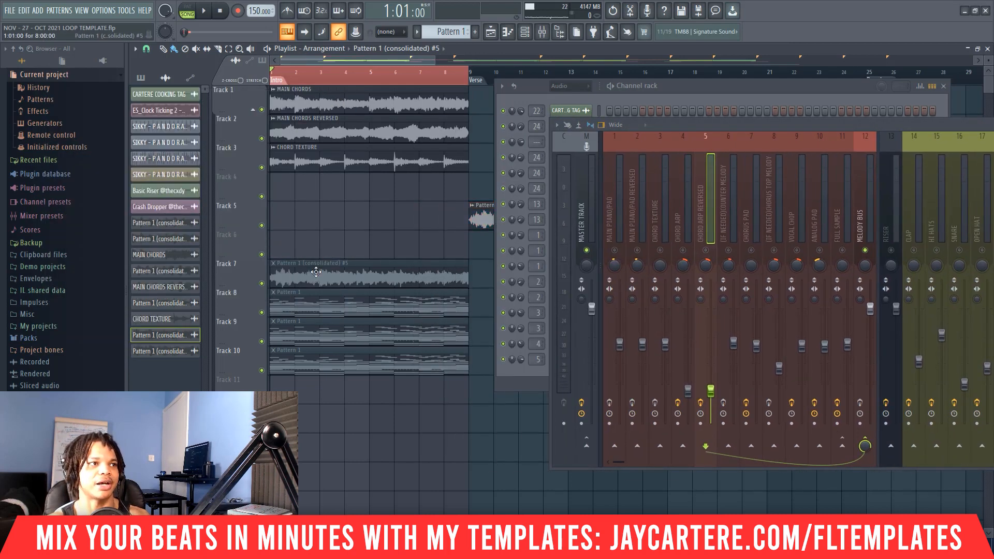
drag(321, 266, 276, 243)
click(274, 236)
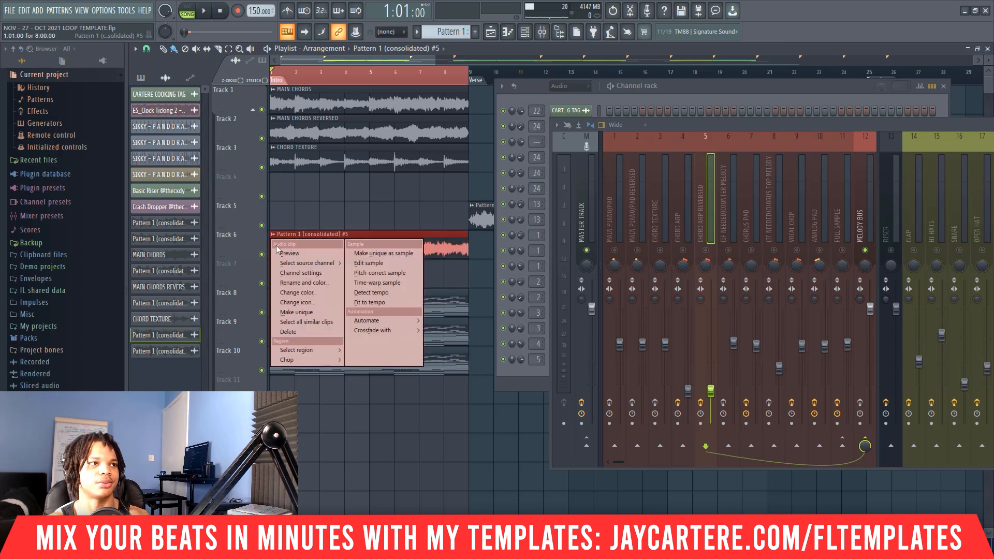
click(298, 262)
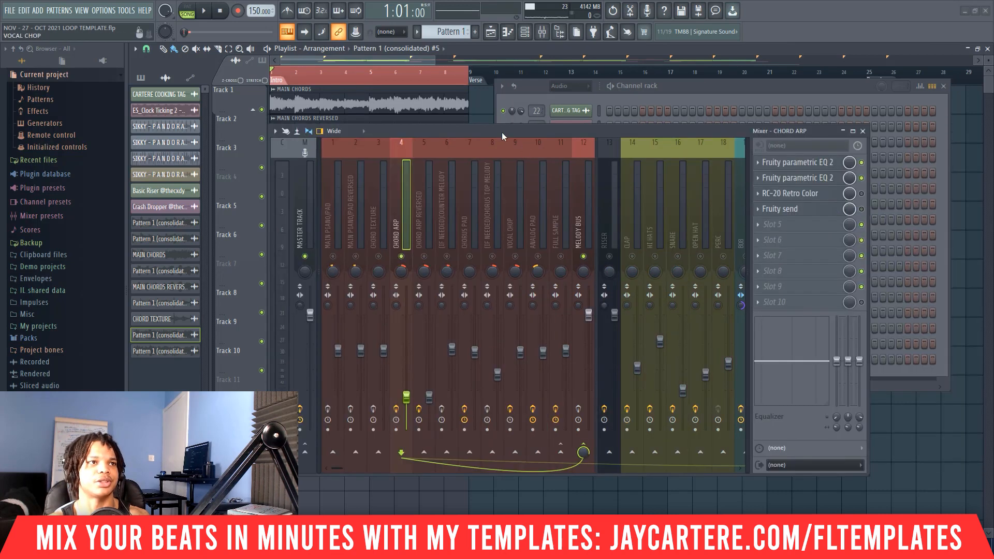
drag(504, 131, 818, 132)
Step: Adjust the time-stretching pitch of the Track 6 chord arp clip while the loop plays, and close its settings
double_click(389, 249)
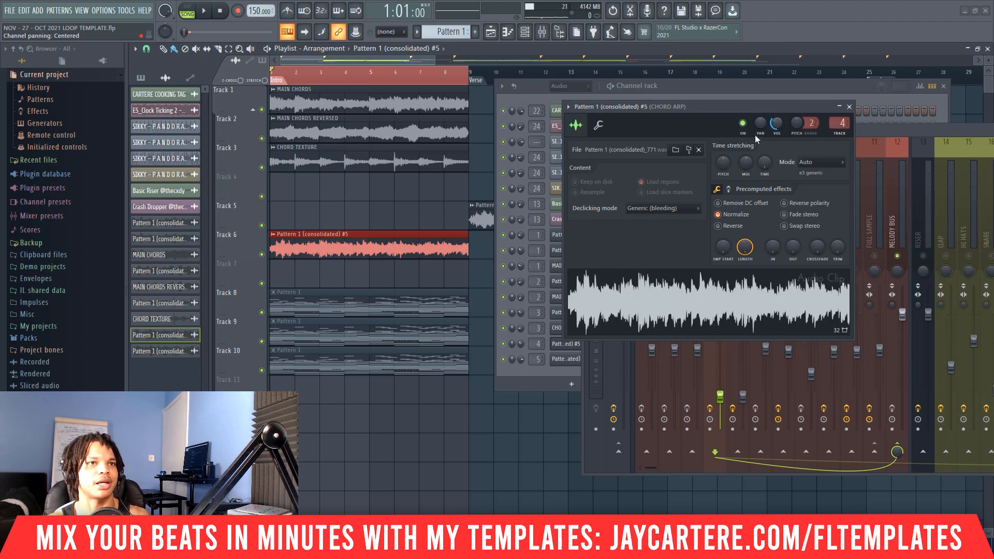
key(space)
drag(747, 109, 544, 105)
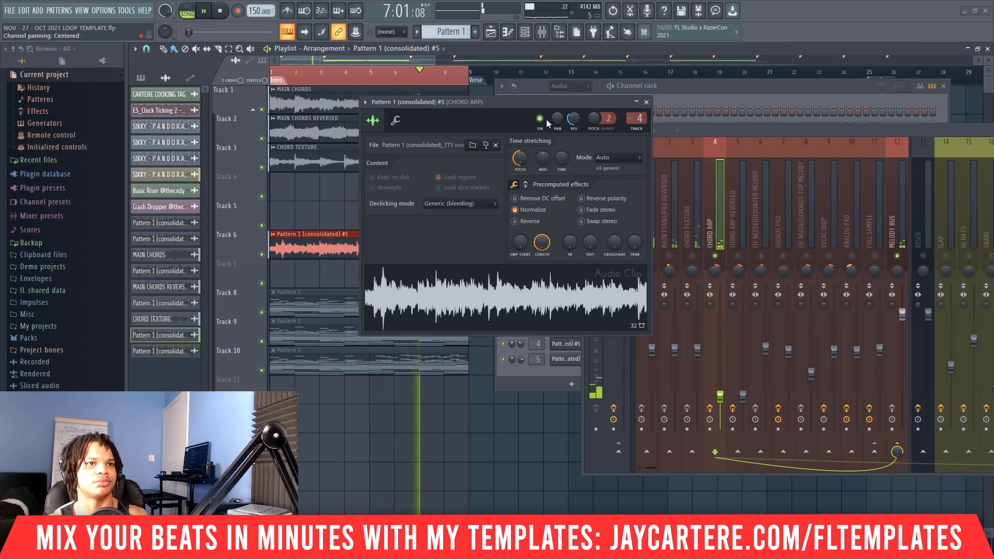
drag(546, 107, 480, 119)
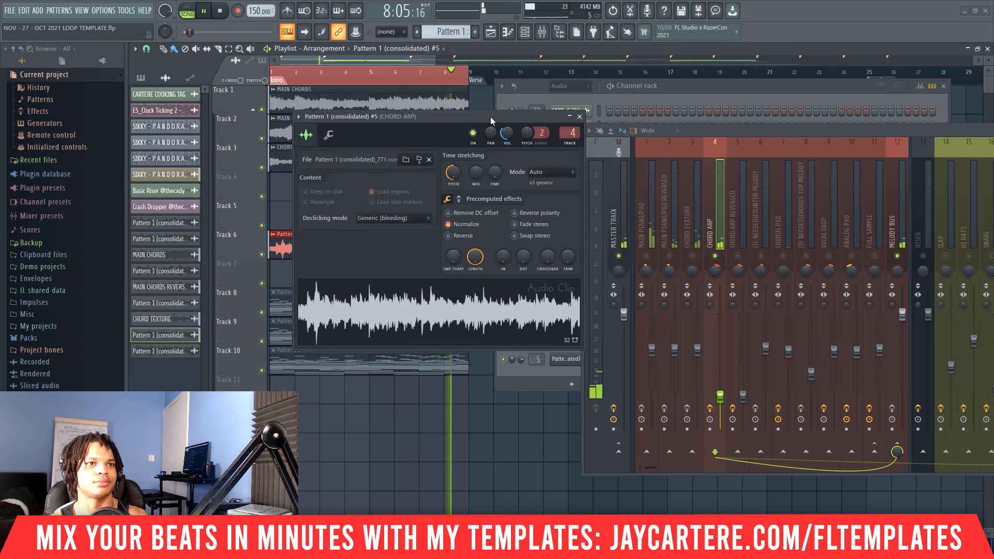
key(space)
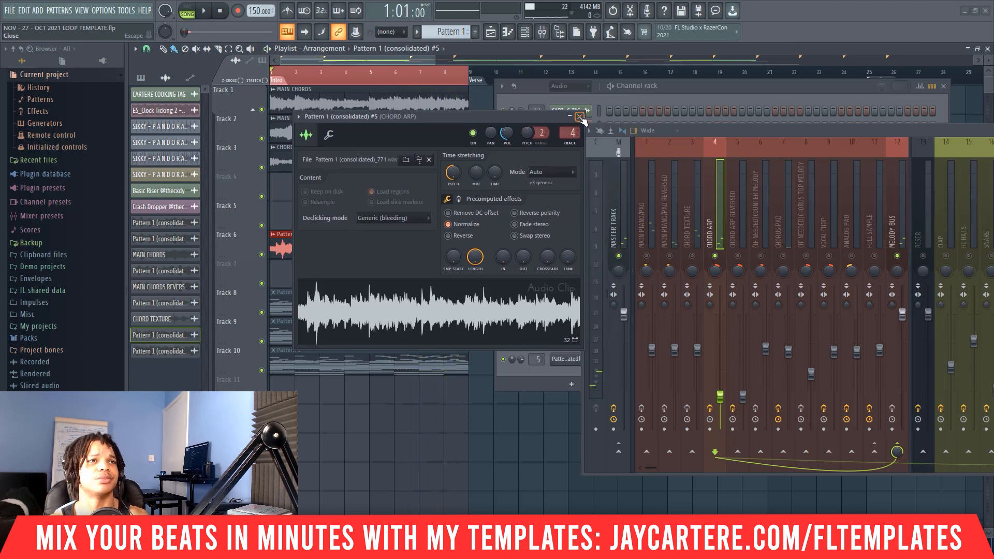
click(579, 118)
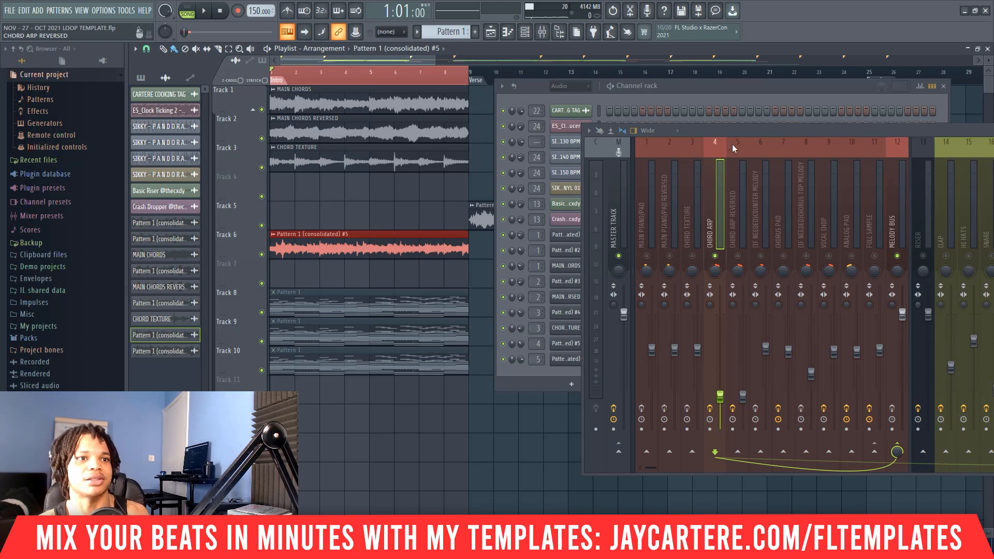
Step: Consolidate the pitched clip onto mixer track 4, name it CHORD ARP, and place it at the start of Track 4
key(ctrl+alt+c)
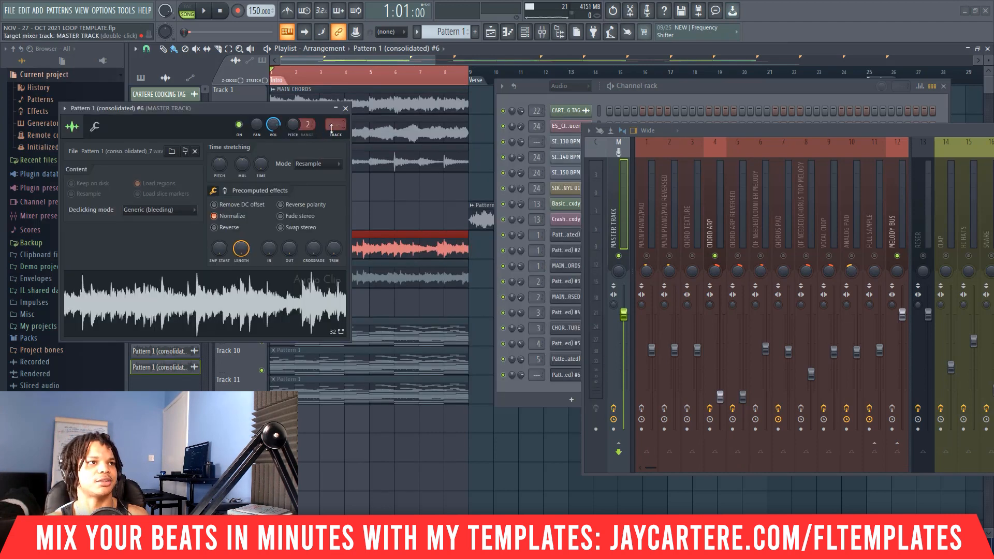
scroll(331, 129, up, 4)
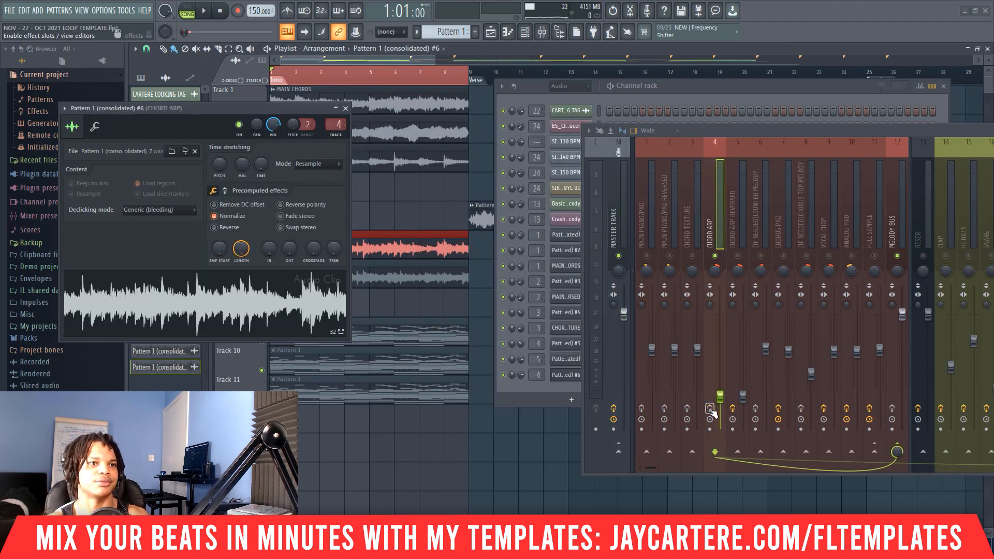
right_click(273, 239)
click(303, 283)
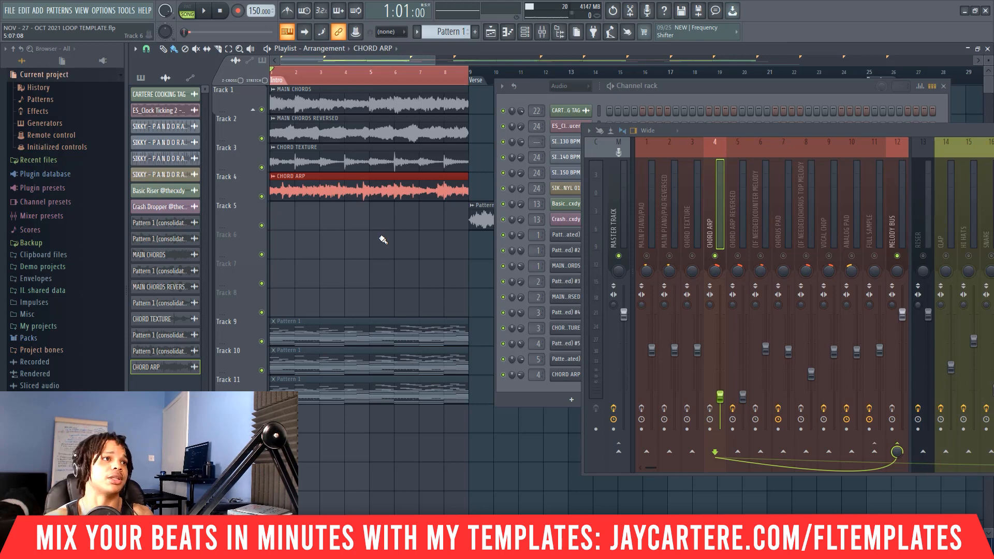
Step: Move the parked clip to the start of Track 5 and audition it with the CHORD ARP REVERSED mixer track soloed
drag(481, 220, 281, 222)
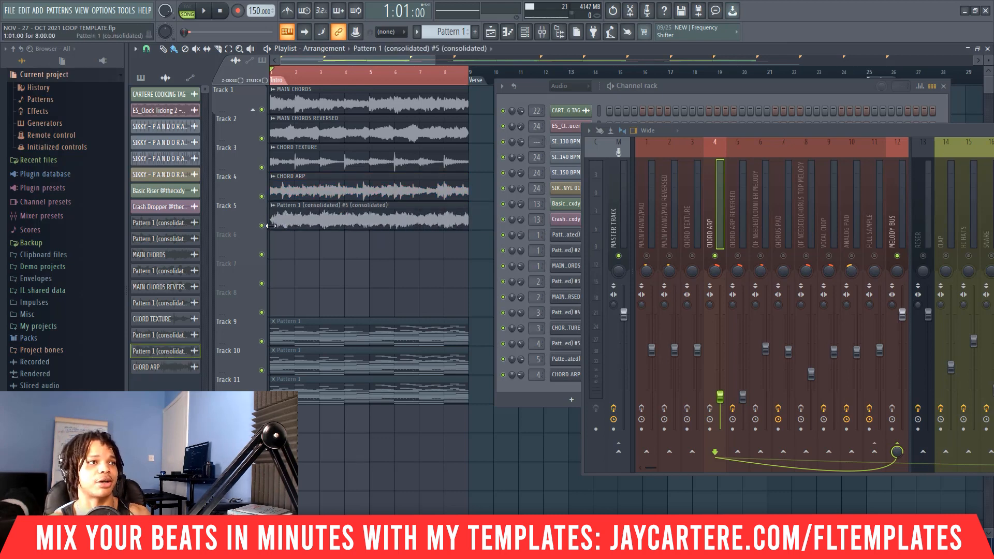
right_click(737, 256)
drag(765, 128, 682, 115)
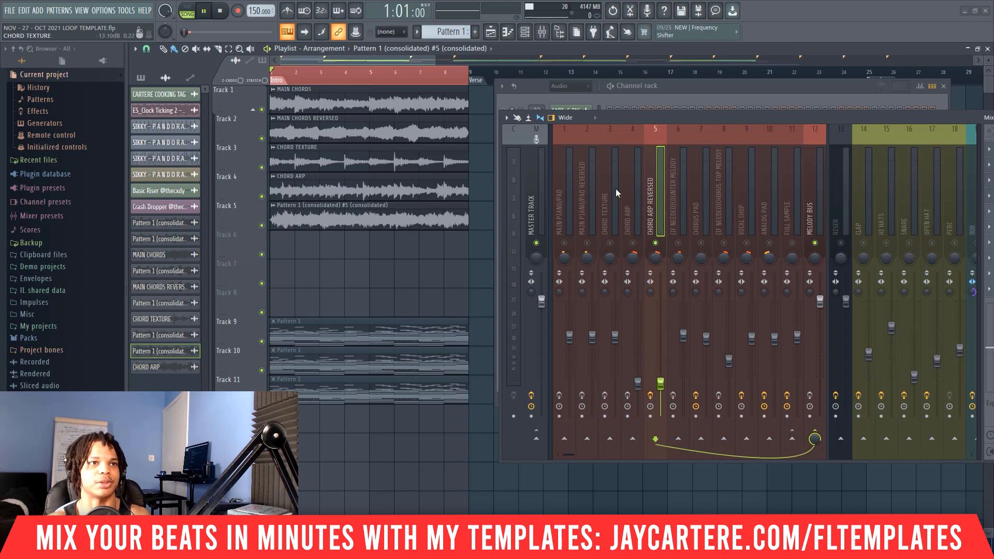
key(space)
key(space)
Step: Enable Reverse for the Track 5 clip in its sample settings
double_click(314, 214)
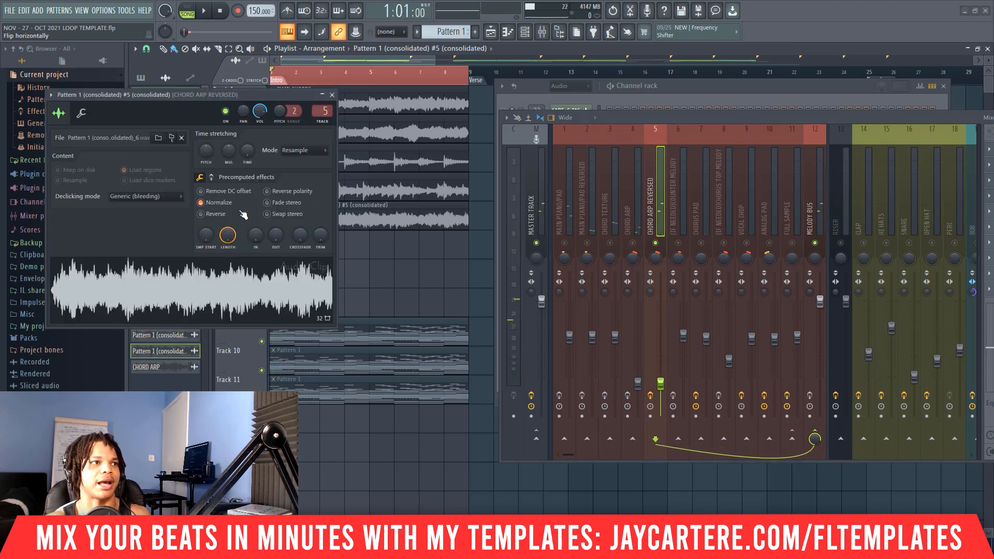
click(216, 216)
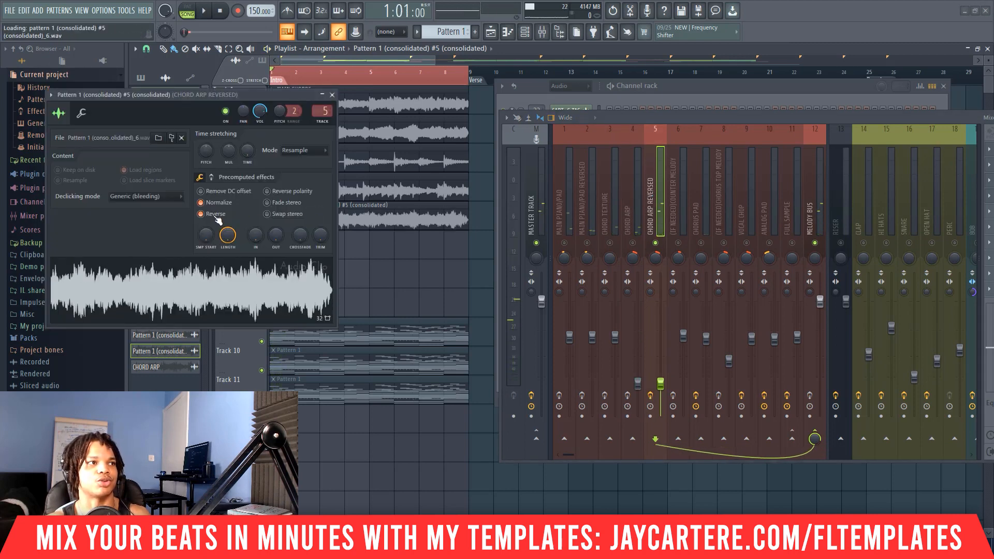
click(332, 96)
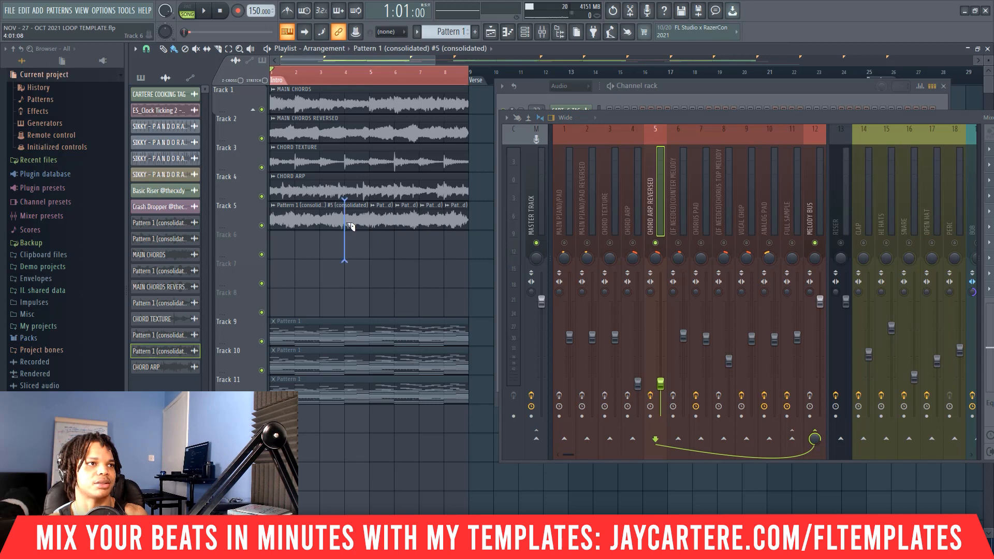
Step: Slice the reversed Track 5 clip into one-bar pieces and rearrange them in opposite bar order on Track 6
drag(453, 224, 285, 256)
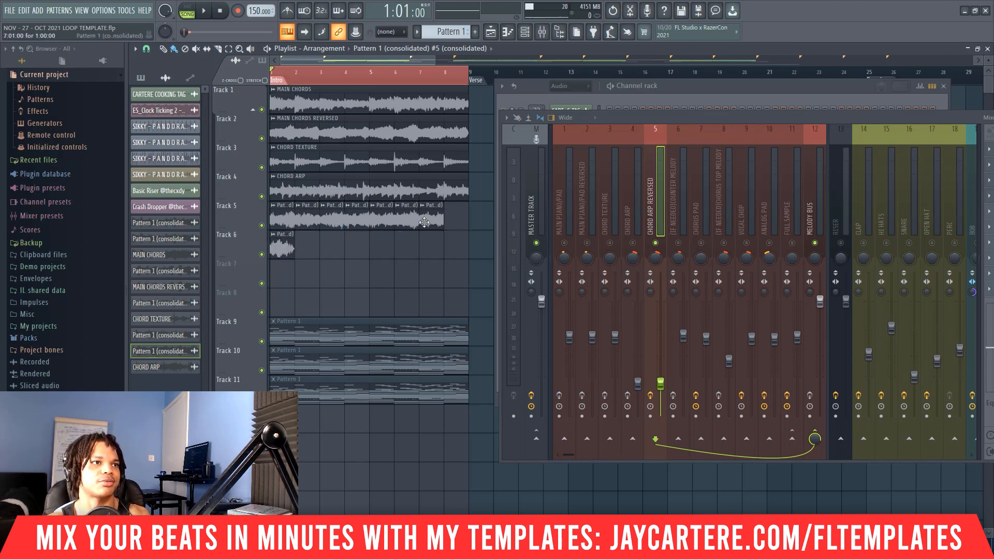
drag(424, 222, 316, 263)
drag(408, 219, 382, 247)
drag(331, 217, 409, 250)
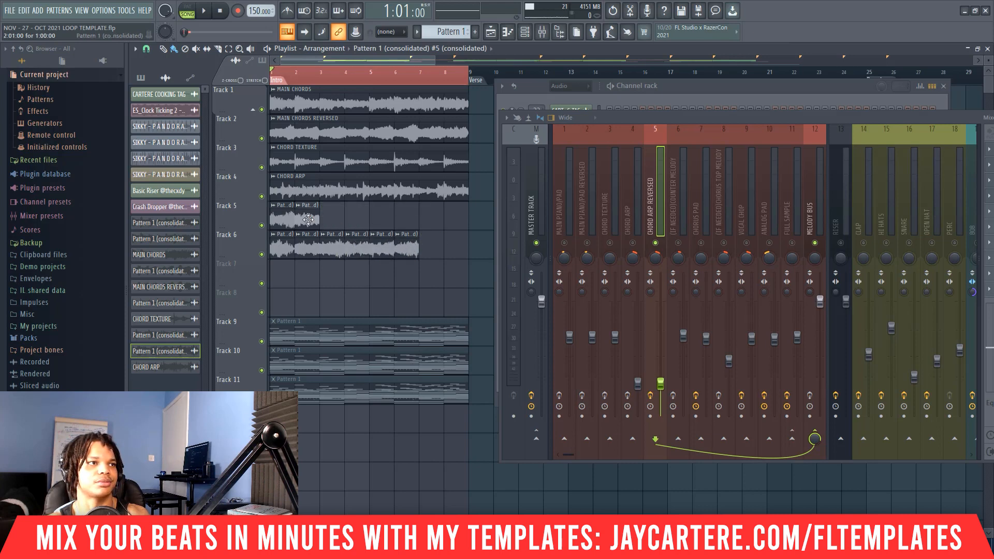
drag(308, 220, 429, 255)
drag(455, 217, 458, 251)
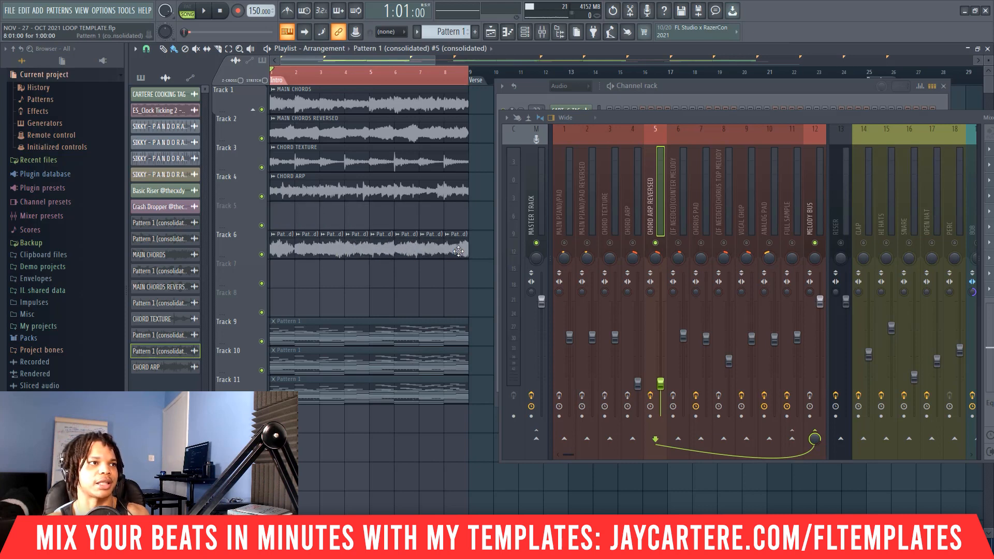
Step: Play the rearranged loop and look over the effect slots of the CHORD ARP and CHORD ARP REVERSED mixer tracks
key(space)
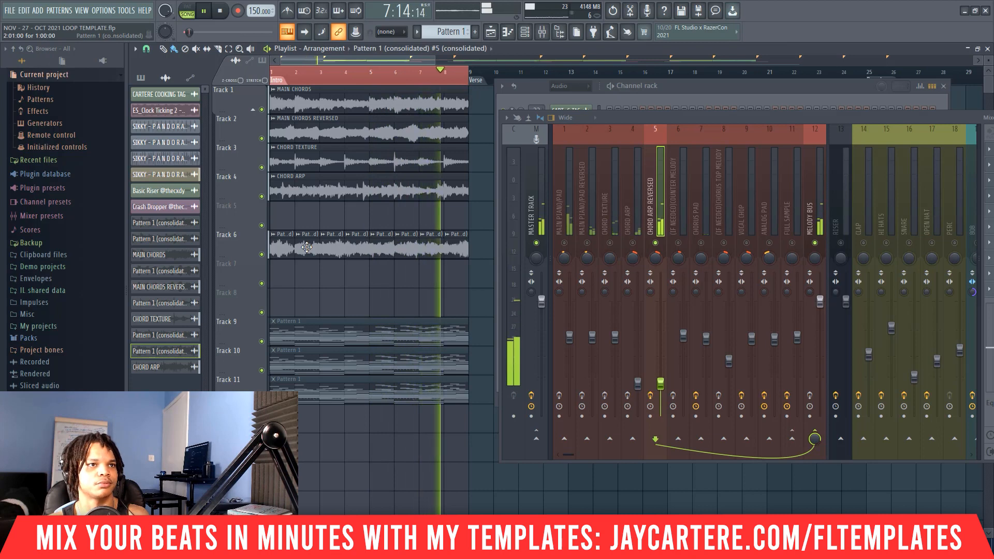
key(space)
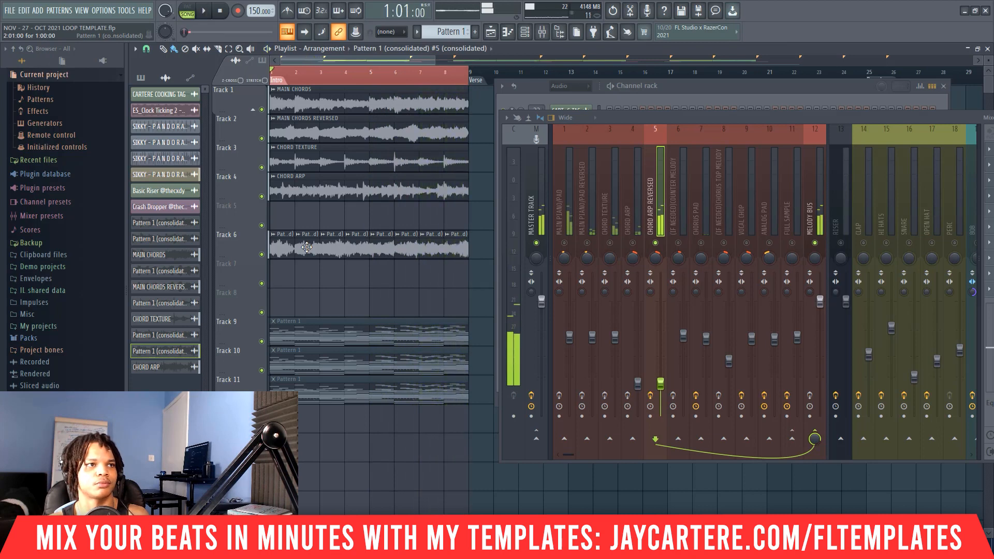
drag(650, 117, 532, 113)
click(489, 179)
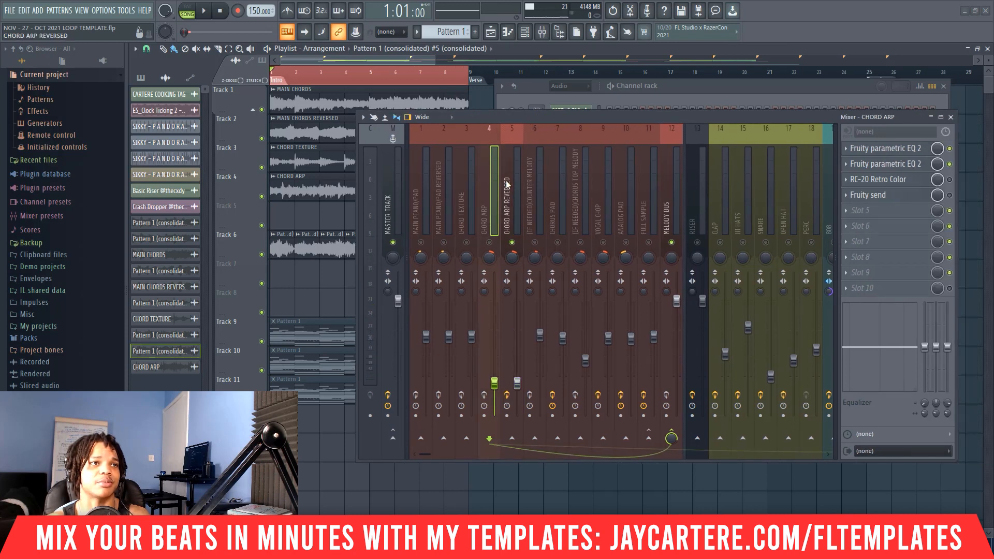
click(507, 181)
drag(542, 118, 648, 116)
Step: Lower the reversed arp clip's channel volume to about 23% while the loop plays, and close its settings
double_click(351, 255)
key(space)
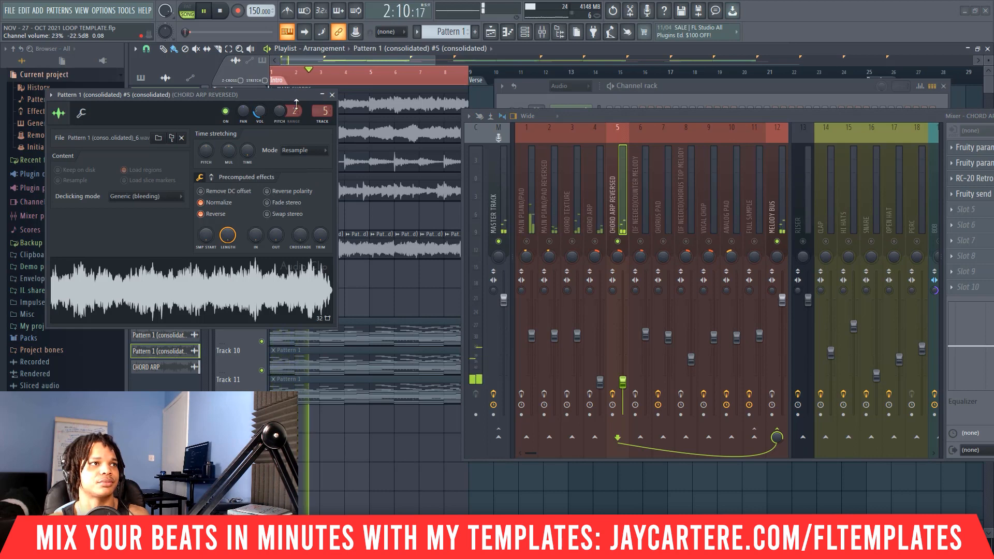
click(332, 95)
key(space)
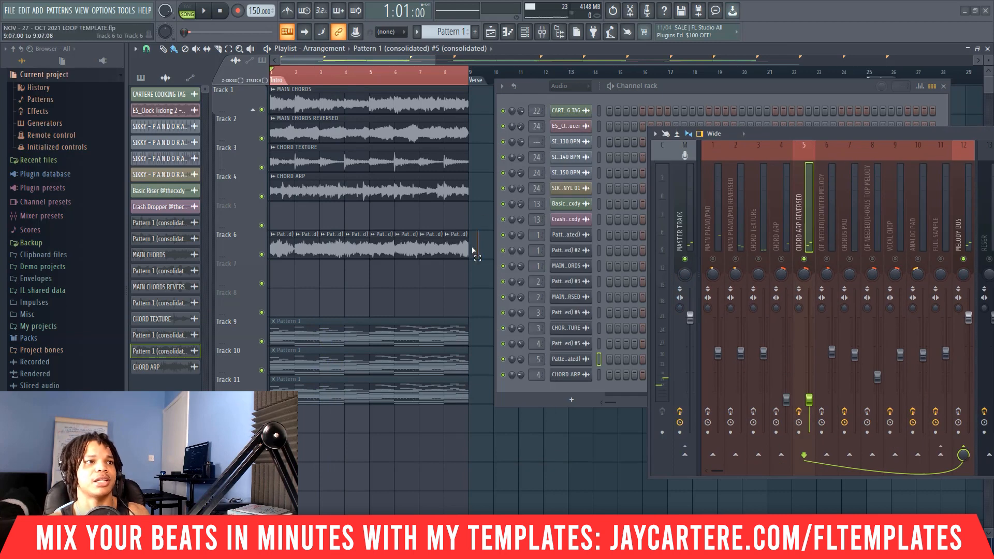
Step: Consolidate the Track 6 slices onto mixer track 5, name the audio CHORD ARP REVERSED, and place it on Track 5
drag(472, 251, 264, 243)
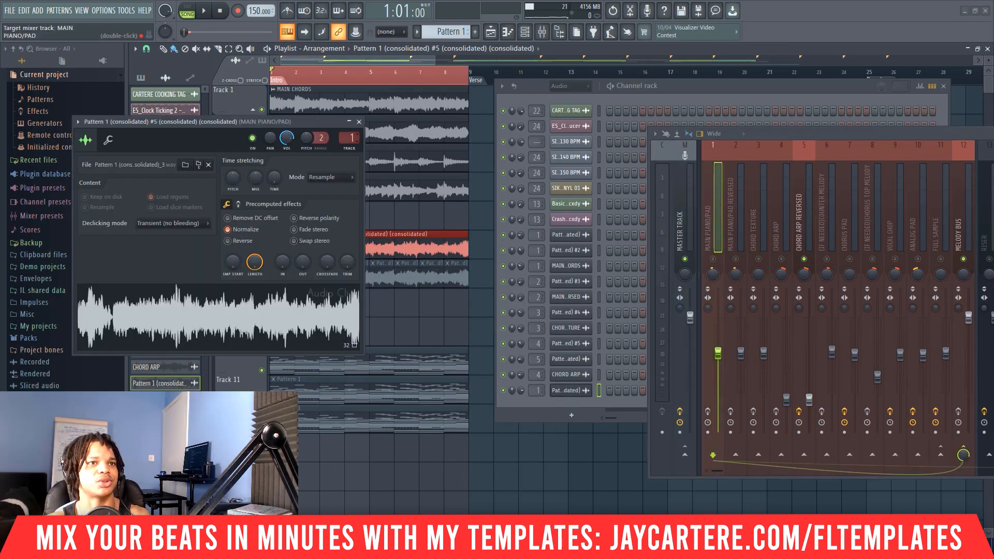
scroll(350, 137, up, 4)
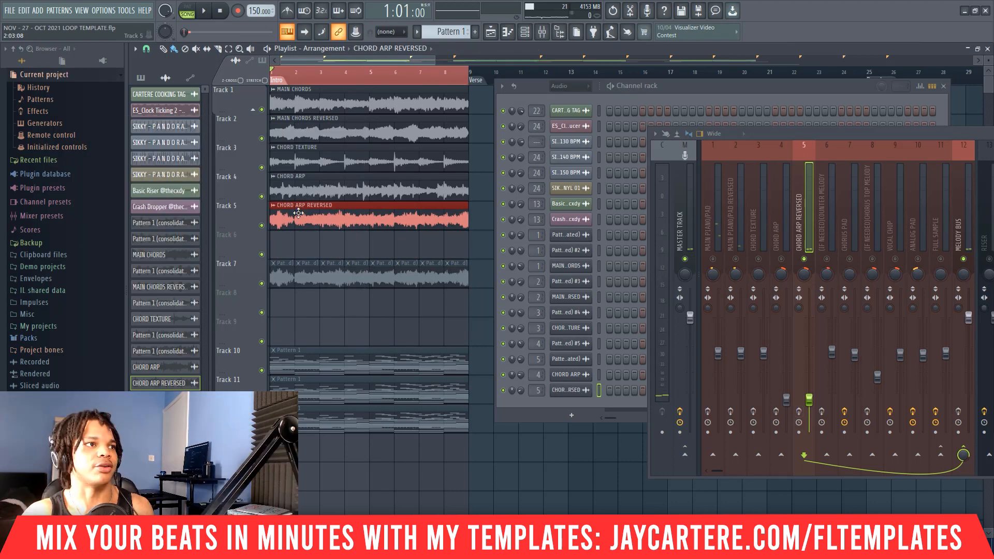
Step: Bring up Pattern 1's instrument channels and copy the CHORD TEXTURE notes into CHORUS PAD 1
click(453, 33)
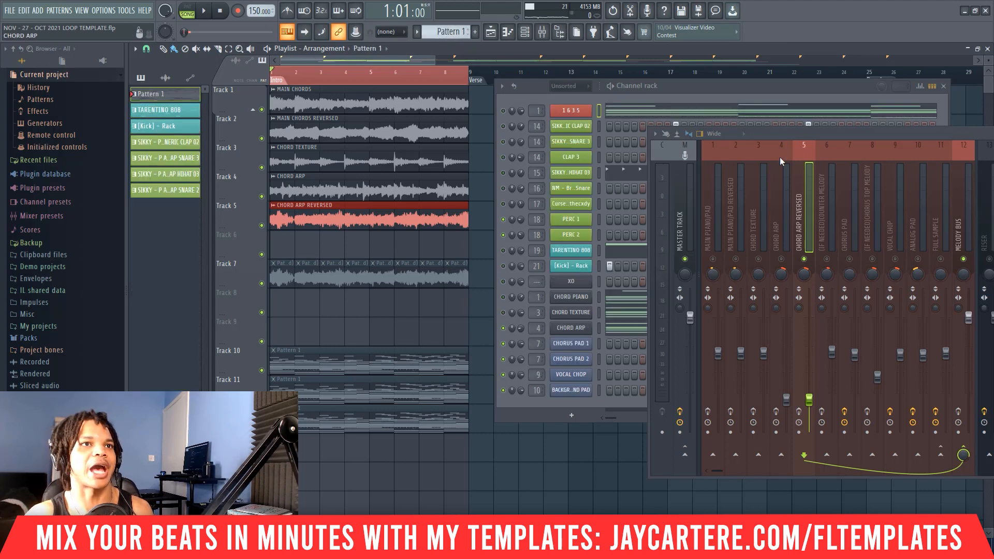
drag(785, 130, 986, 162)
drag(788, 92, 663, 85)
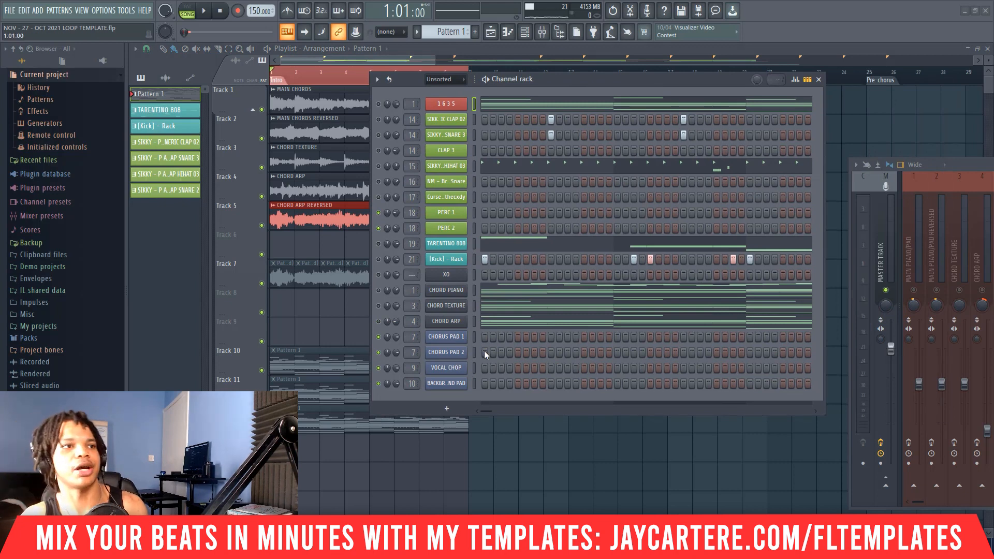
right_click(455, 323)
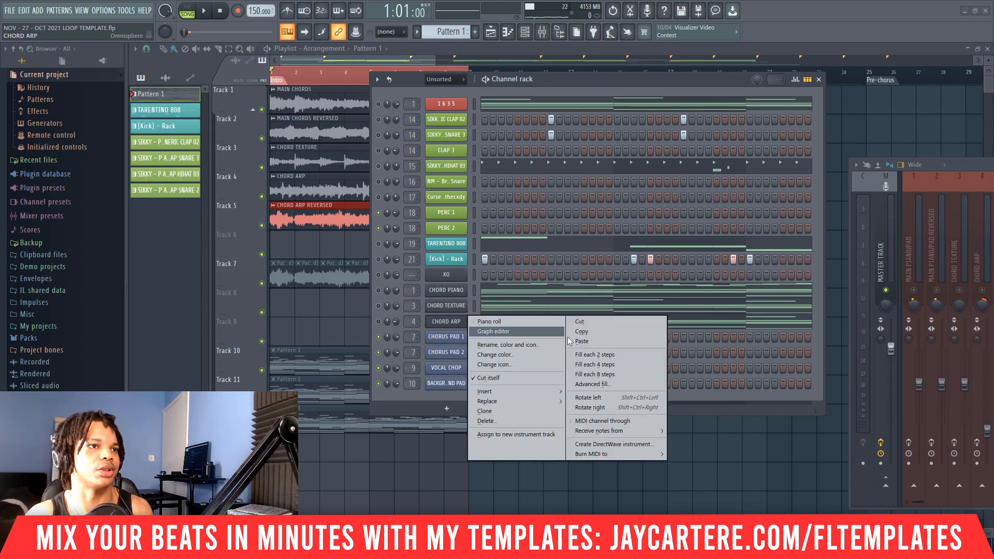
right_click(451, 309)
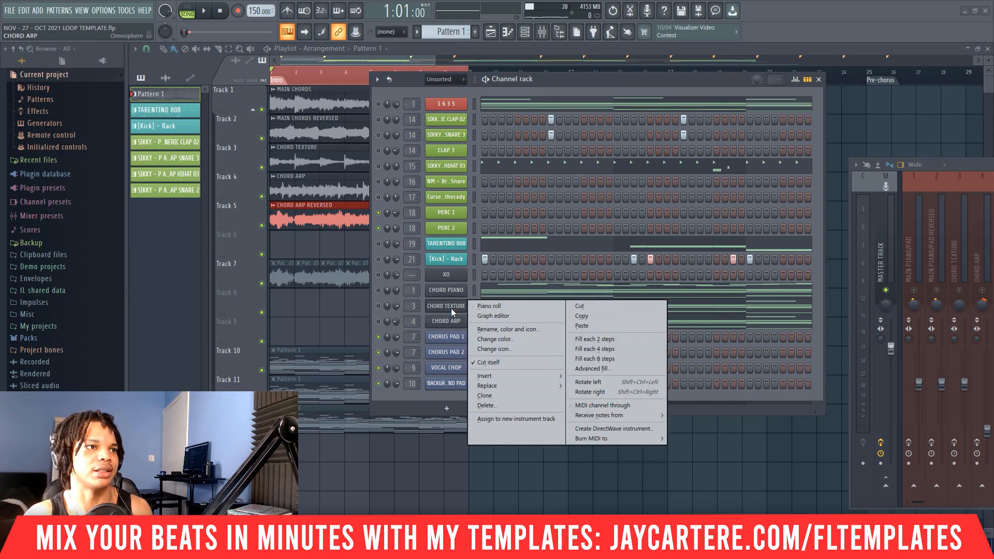
click(580, 316)
right_click(452, 338)
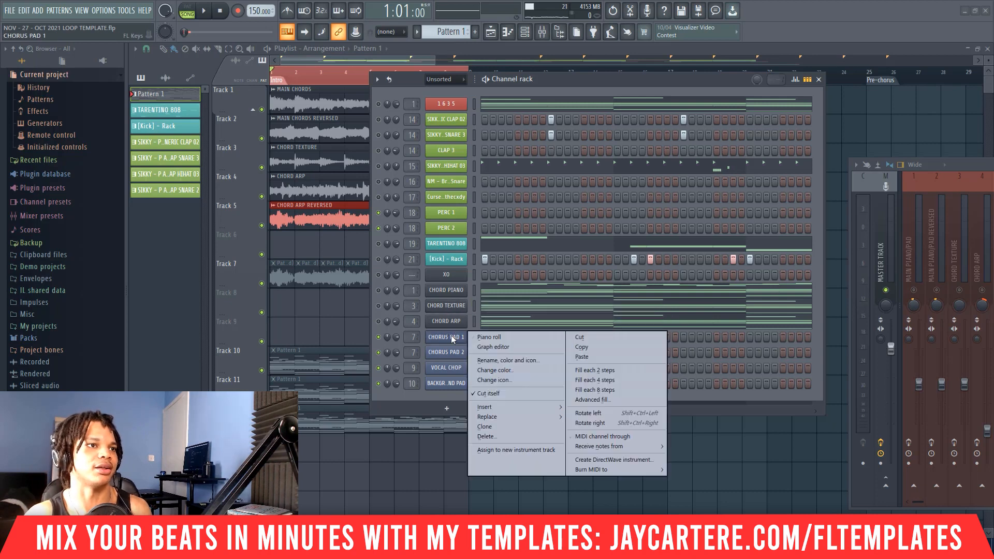
click(581, 357)
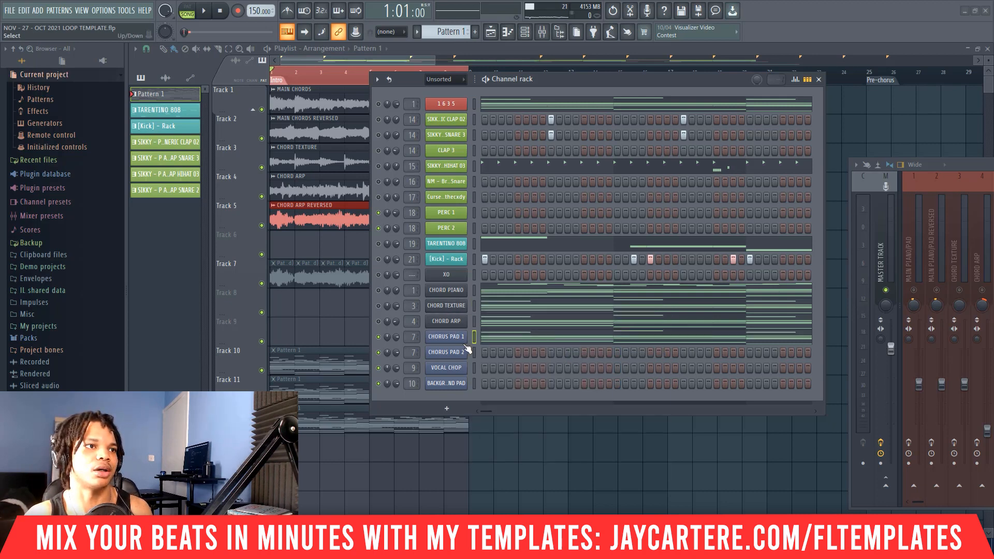
Step: Copy the CHORUS PAD 1 channel's name and replace its instrument with Omnisphere
right_click(456, 340)
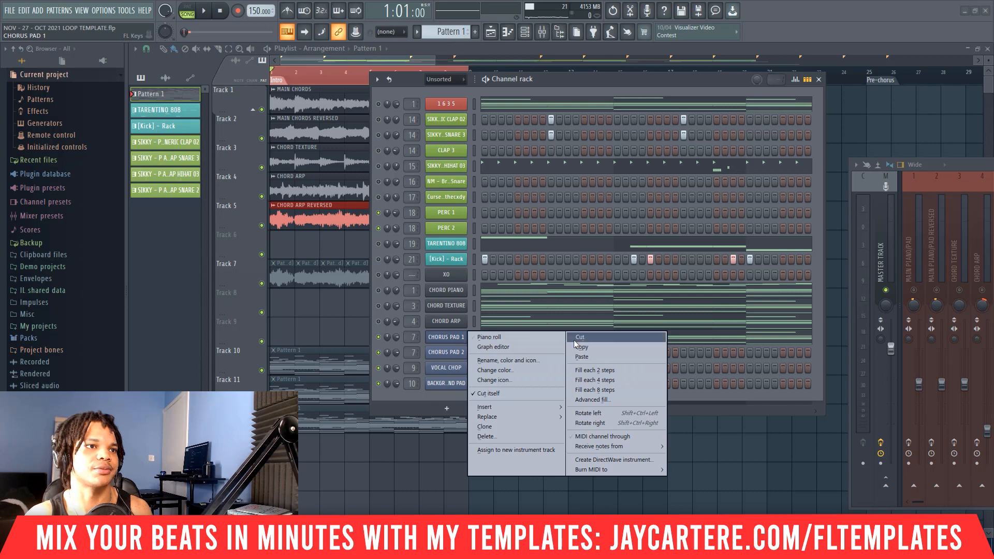
click(501, 362)
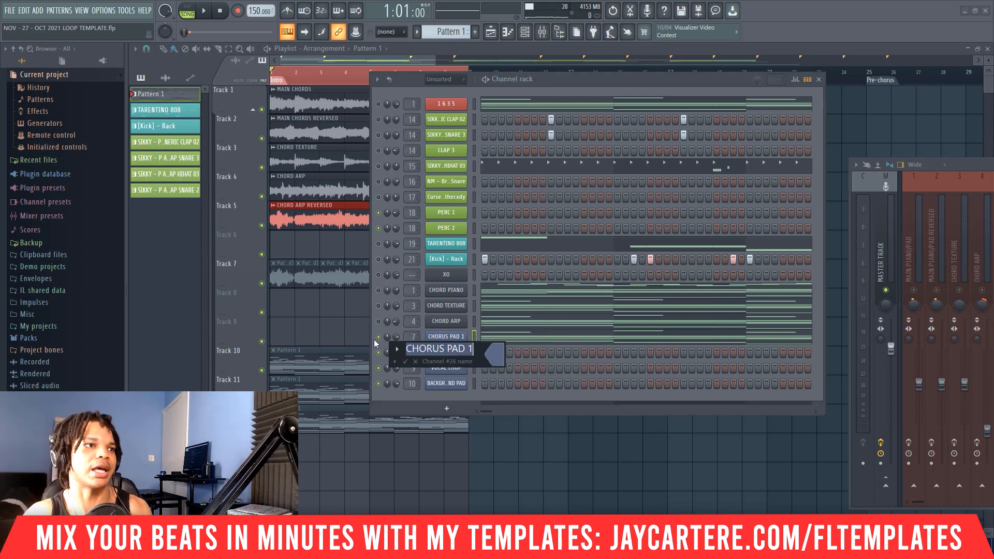
text(CHORUS PAD 2)
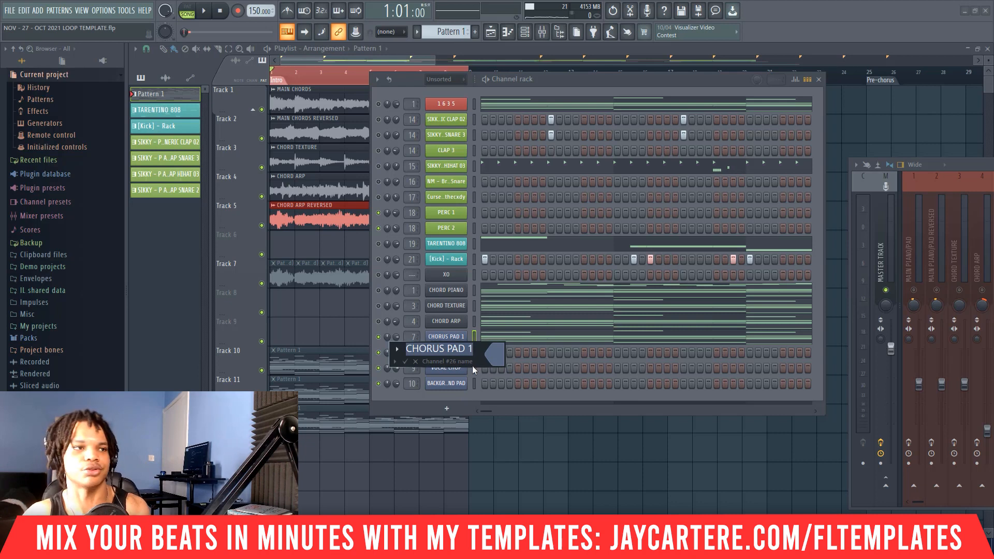
key(Return)
right_click(454, 337)
mouse_move(494, 417)
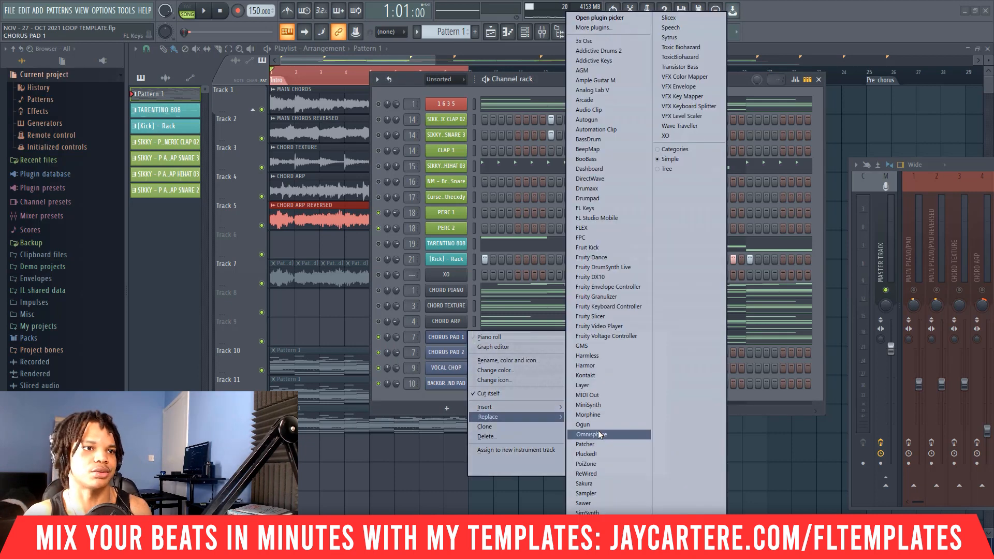
click(598, 430)
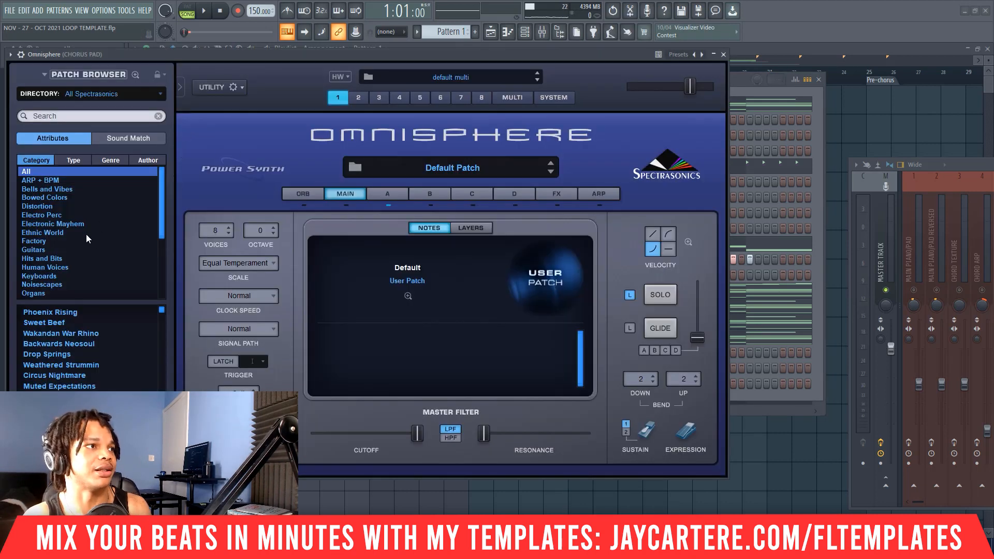
Step: Load the Lucious Airwaves Warm Pad patch from the Pads + Strings category for CHORUS PAD 1 and close the synth
click(61, 268)
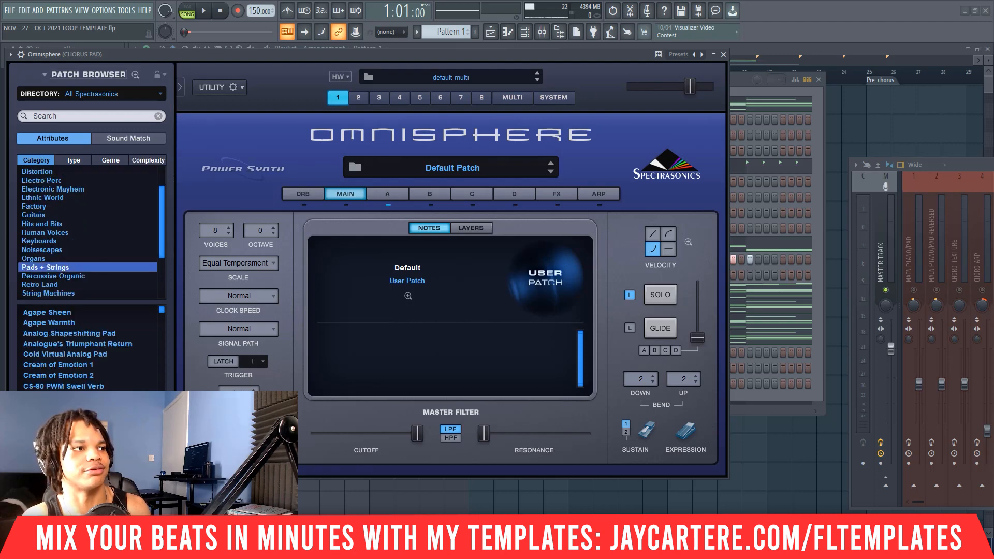
scroll(106, 359, down, 3)
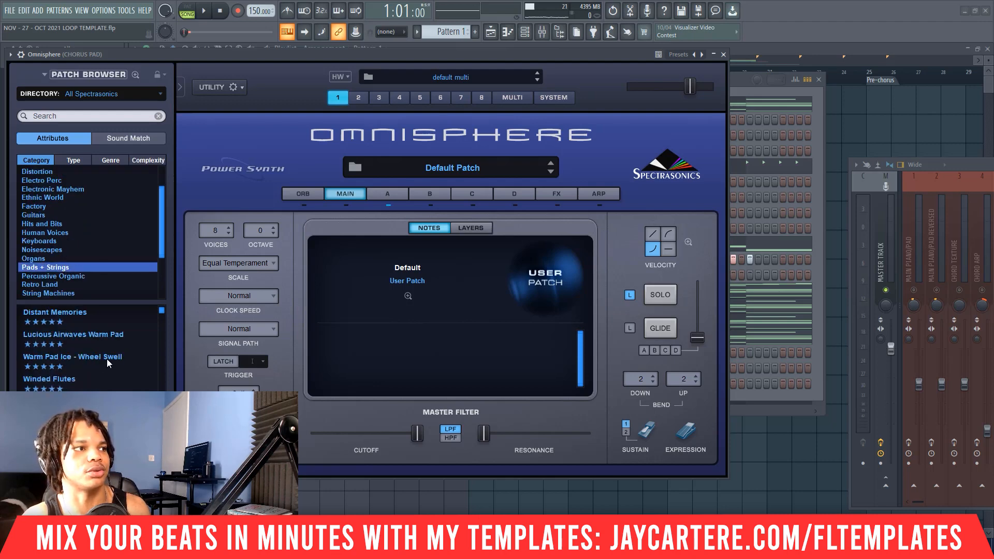
click(86, 338)
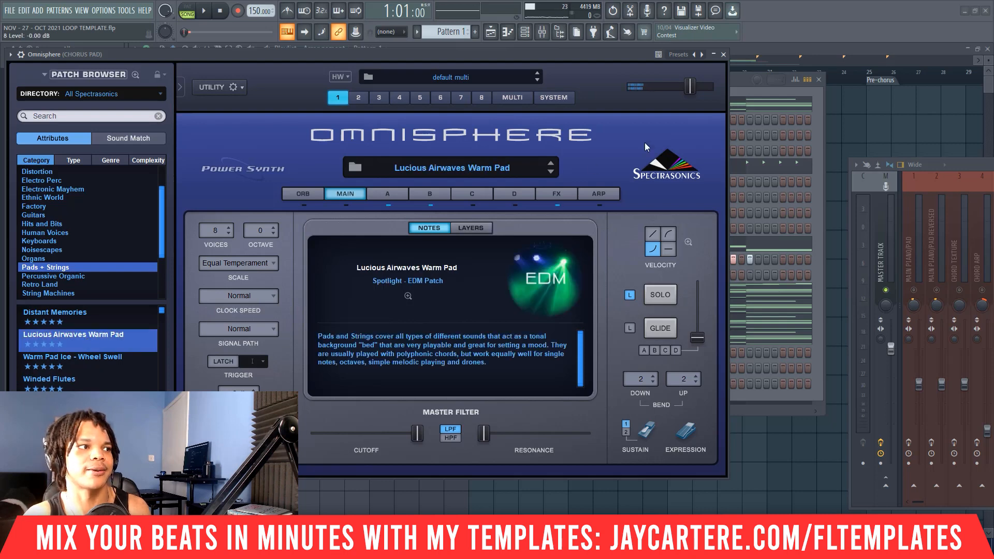
key(Escape)
Step: Replace the CHORUS PAD 2 instrument with Omnisphere and load the Warm Pad Ice - Wheel Swell patch
right_click(462, 352)
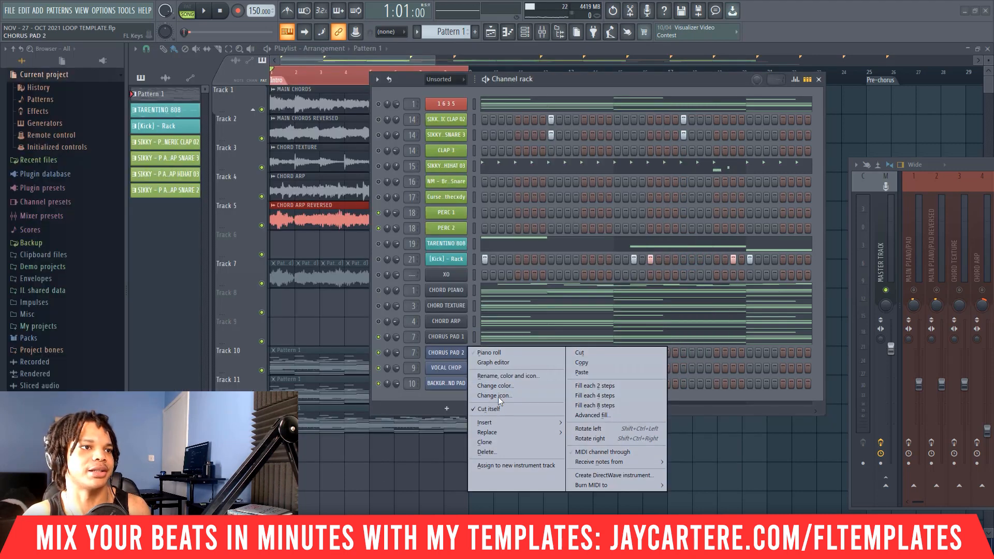
click(603, 433)
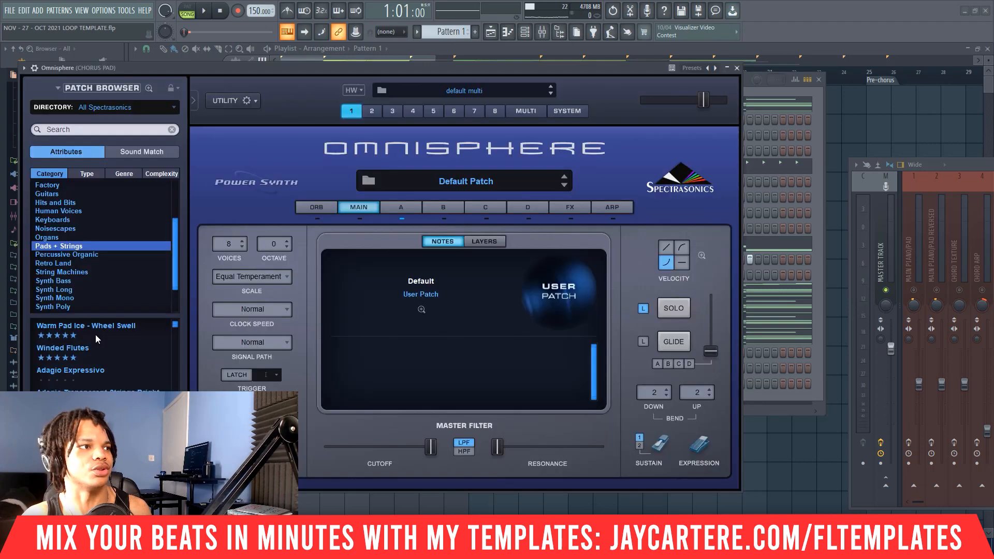
click(96, 339)
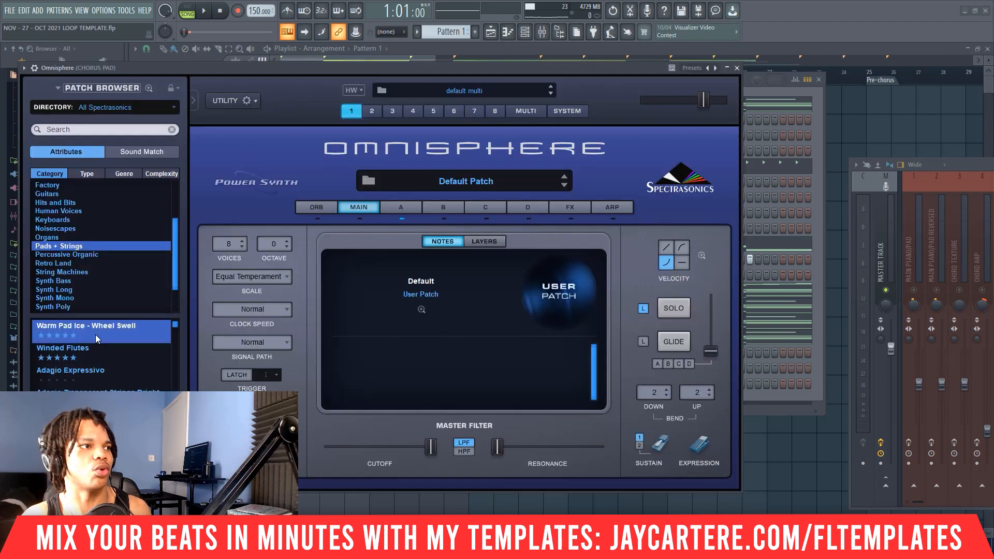
click(736, 68)
Step: Rename the new Omnisphere channel CHORUS PAD 2 and paste the copied CHORD TEXTURE notes into it
right_click(476, 348)
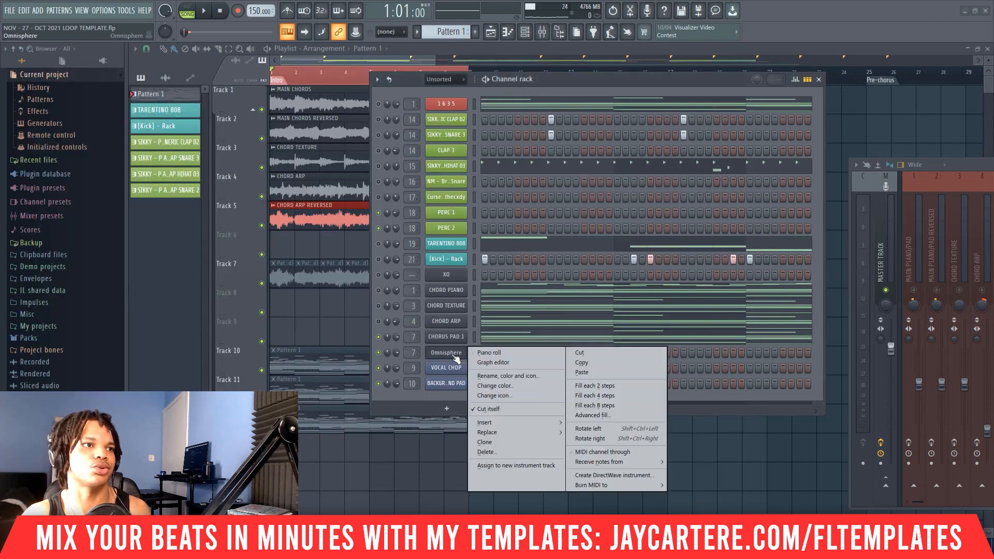
click(508, 377)
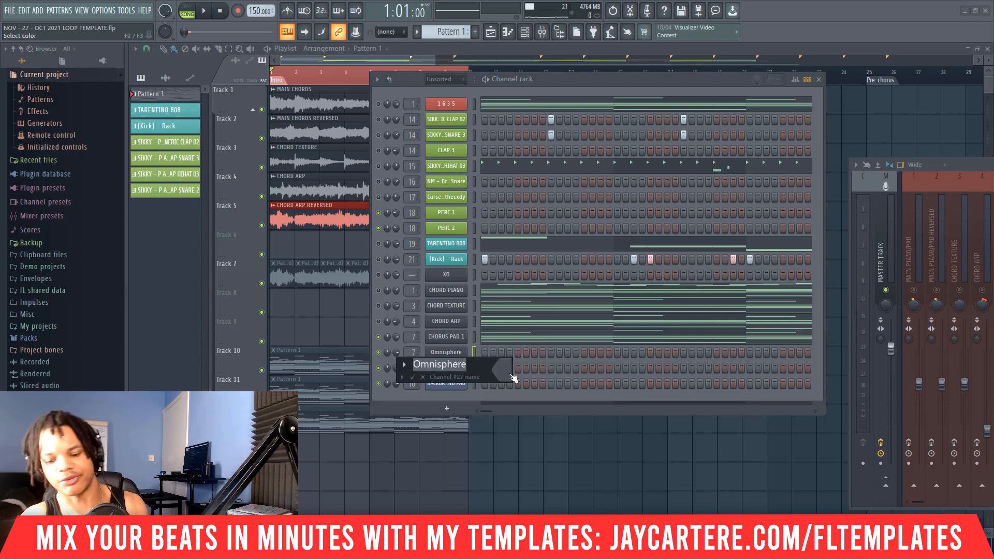
key(ctrl+v)
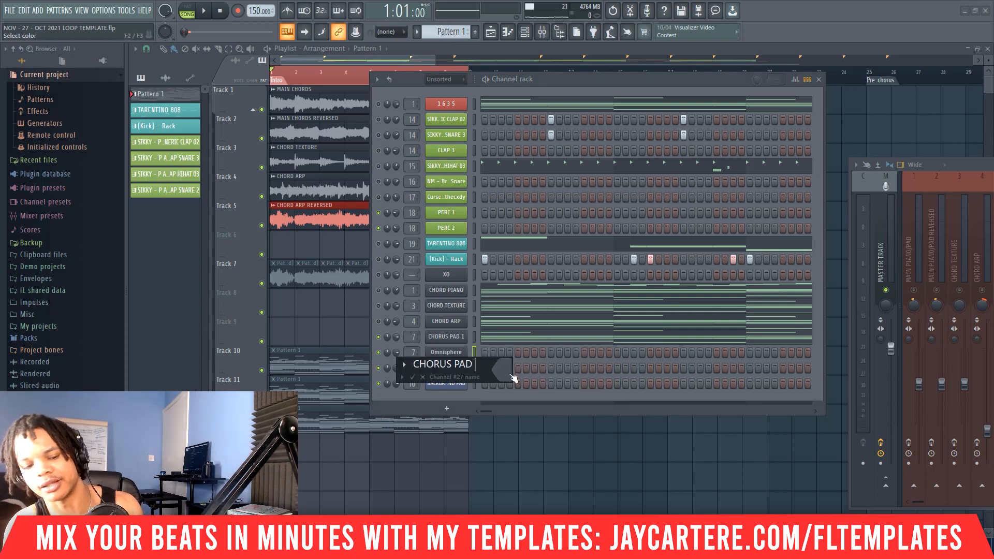
key(BackSpace)
text(2)
key(Return)
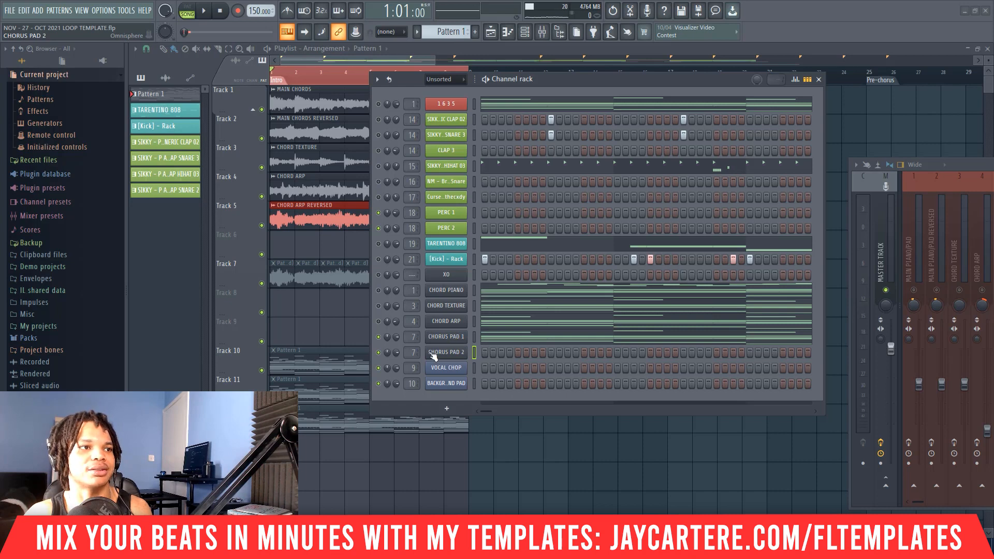
right_click(454, 357)
click(564, 375)
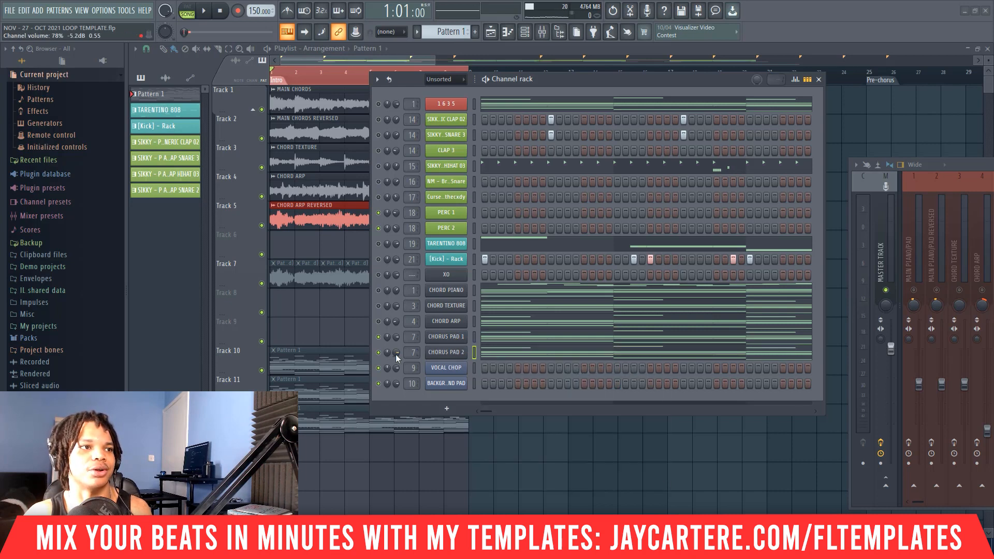
Step: Open the CHORUS PAD 1 notes in the piano roll and play the pattern to check the pad sound
right_click(465, 338)
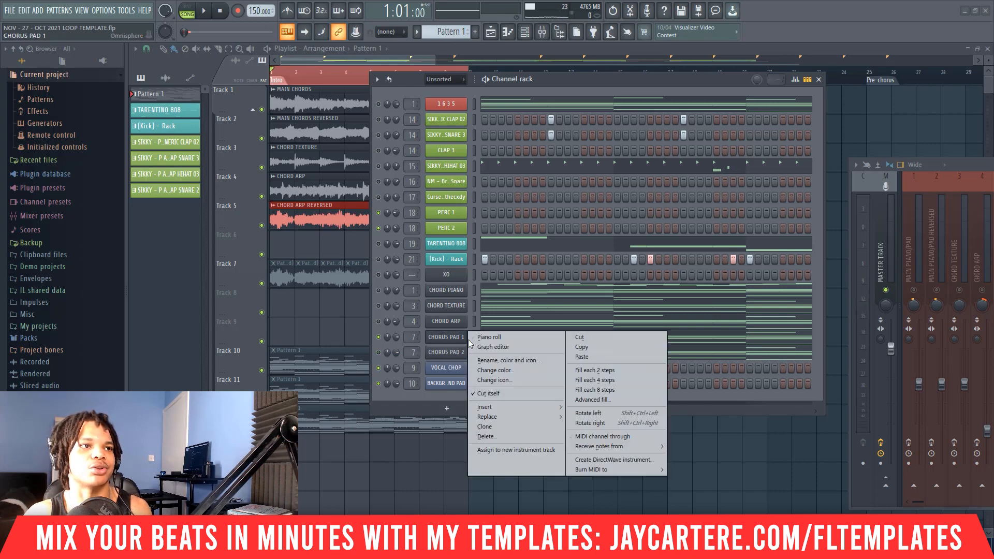
click(501, 340)
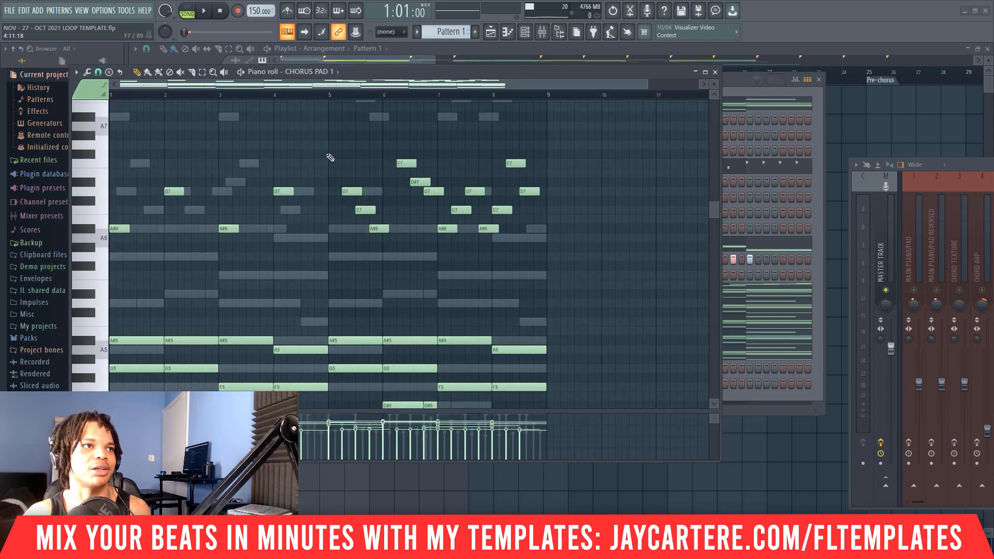
drag(644, 89, 621, 89)
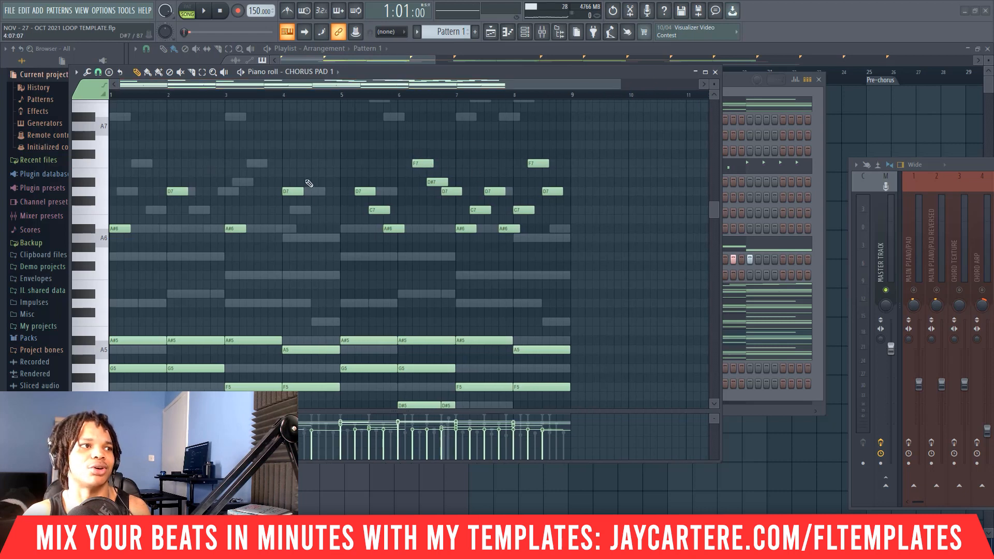
drag(619, 86, 583, 91)
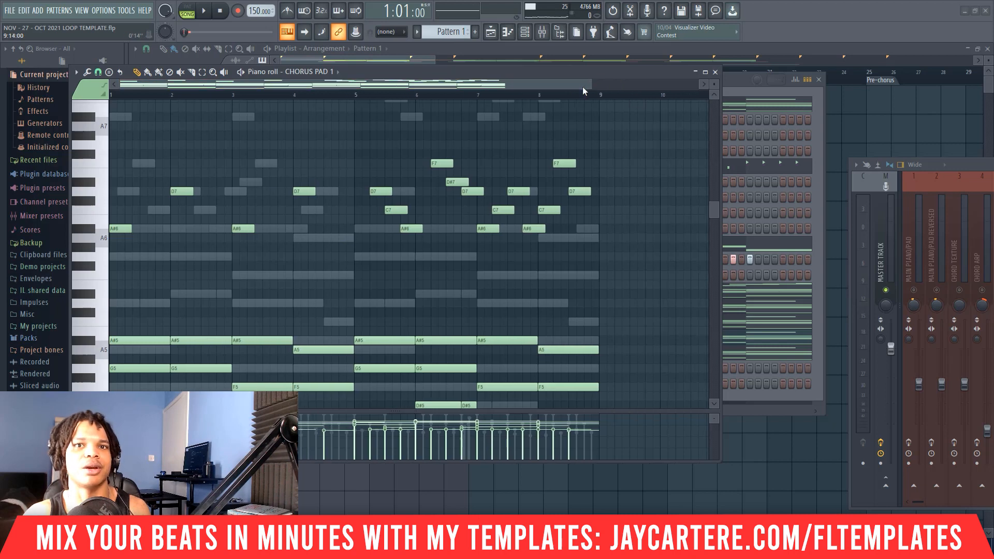
drag(963, 172, 696, 164)
key(space)
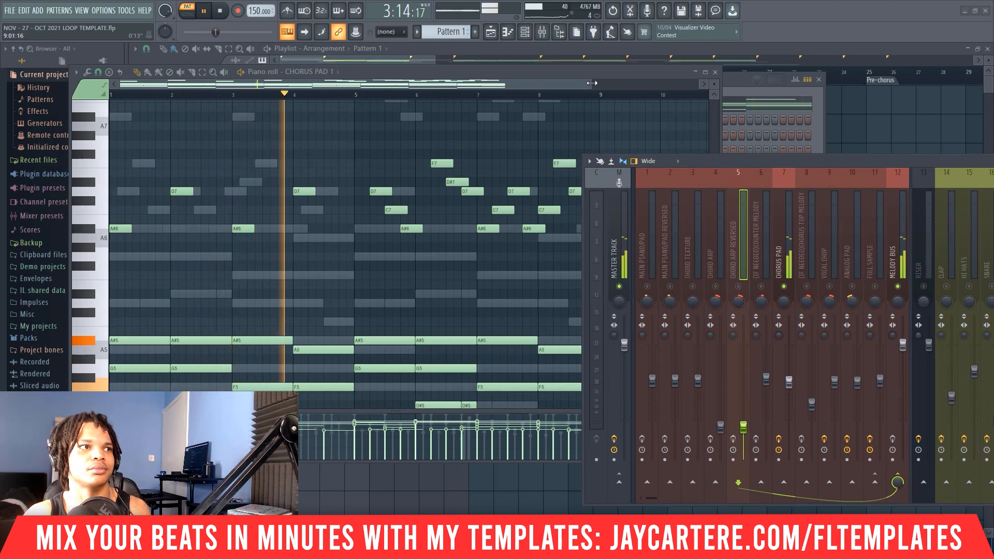
drag(589, 81, 685, 83)
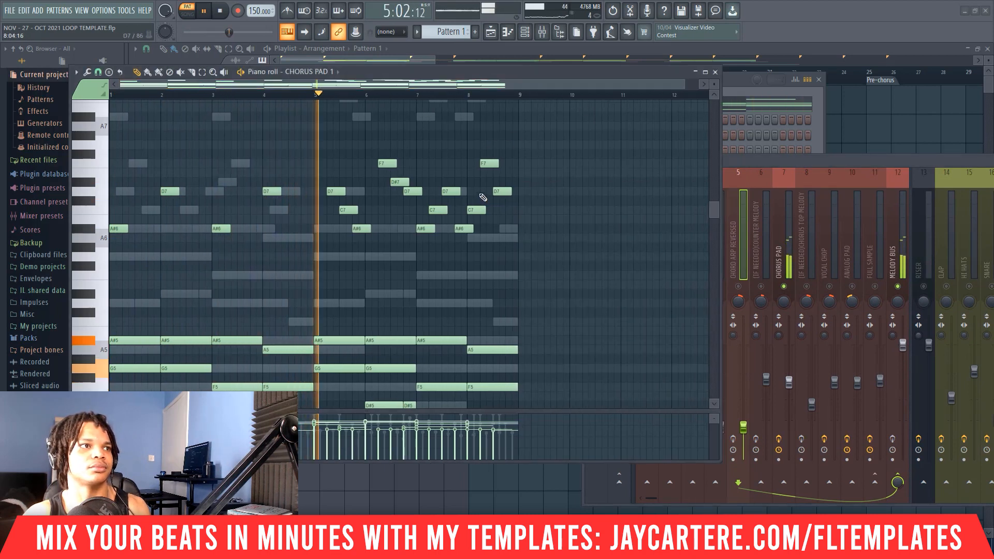
key(space)
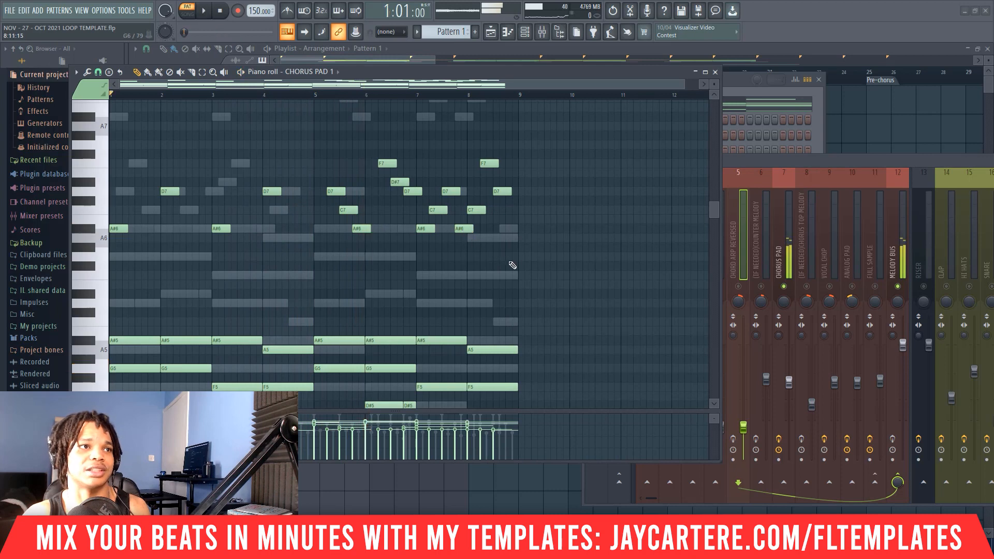
Step: Shorten CHORUS PAD 1's high melody notes to about half a beat in bars 5–8 and about one beat in bars 1–4
drag(510, 266, 337, 133)
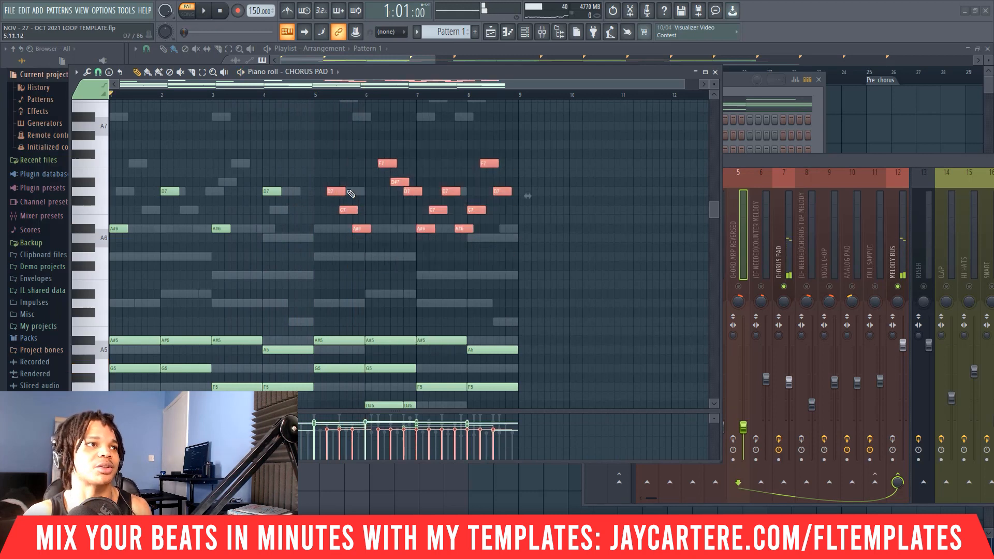
drag(347, 192, 334, 191)
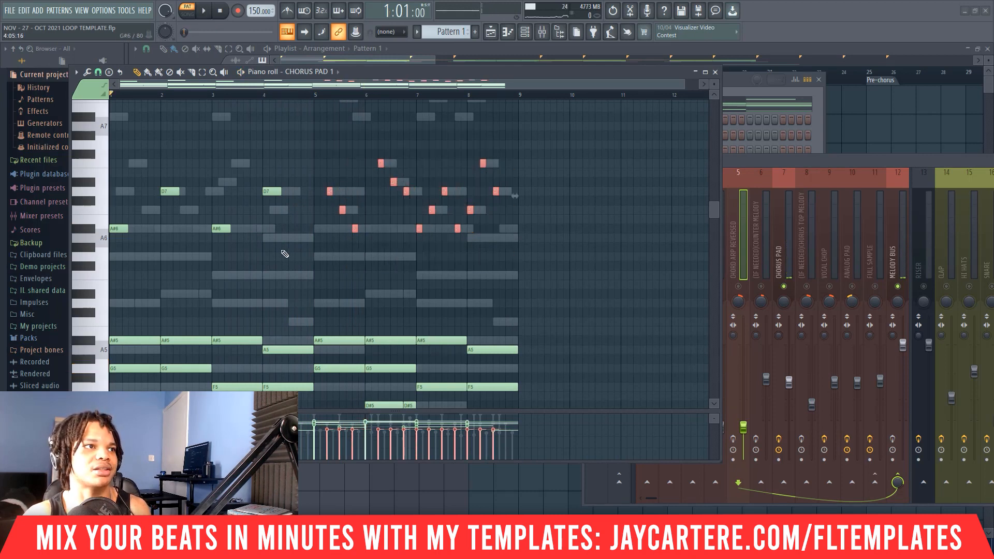
drag(287, 259, 110, 132)
drag(178, 191, 171, 192)
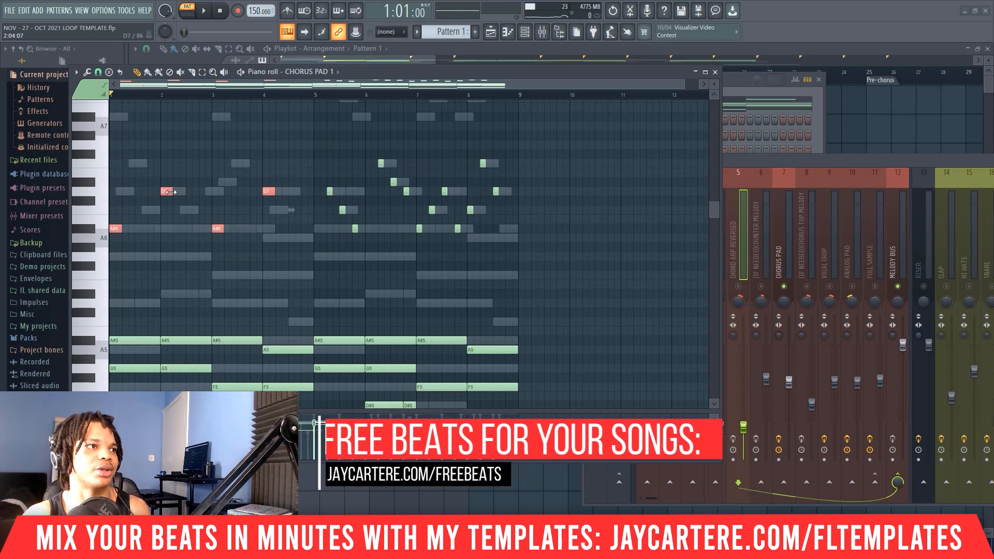
Step: Play the pattern with the shortened pad notes, and move the piano roll clear of the channel list
key(space)
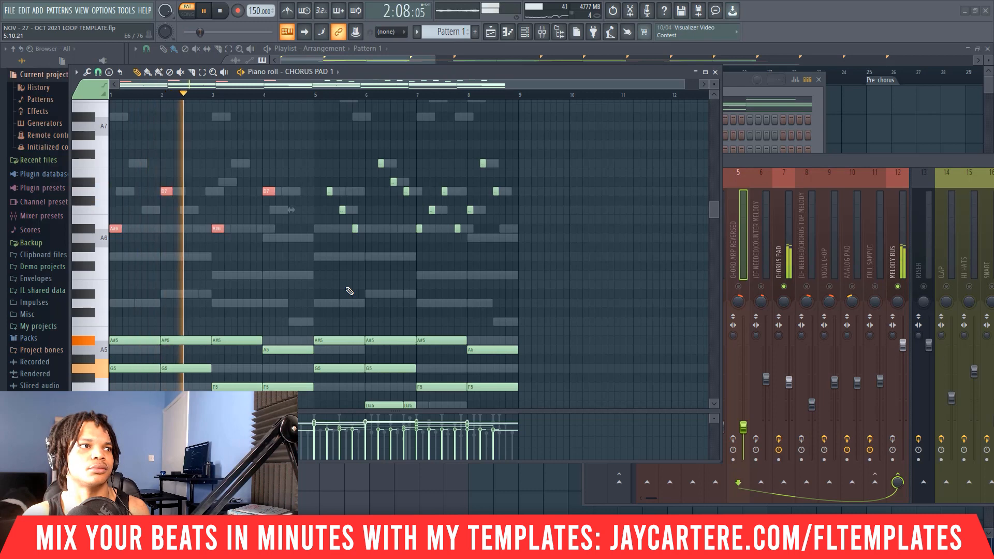
key(space)
drag(511, 78, 893, 113)
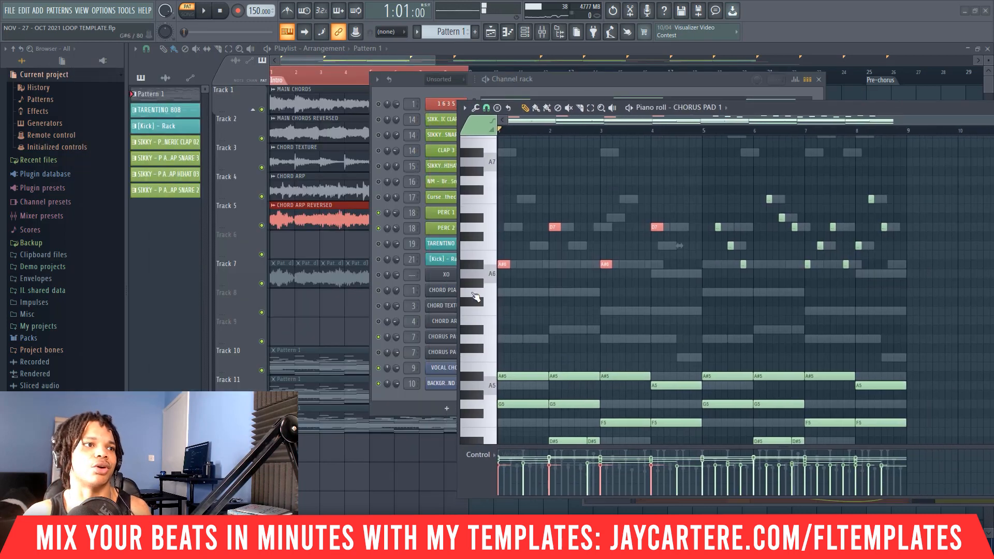
drag(738, 105, 885, 123)
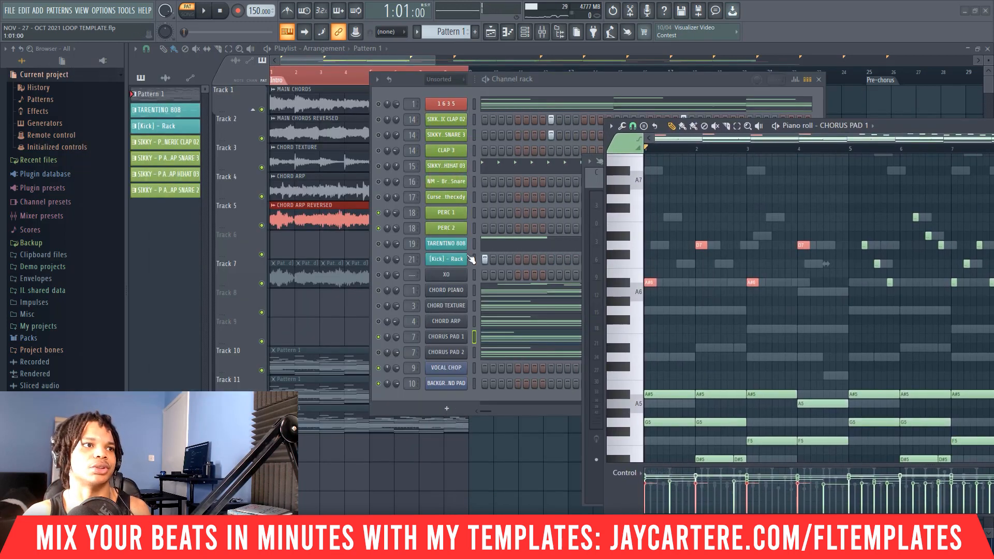
Step: Shorten the amp envelope release in CHORUS PAD 1's Omnisphere patch, setting layer A to 2.15 seconds and slightly lowering layer B
click(458, 351)
click(393, 194)
drag(615, 387, 616, 390)
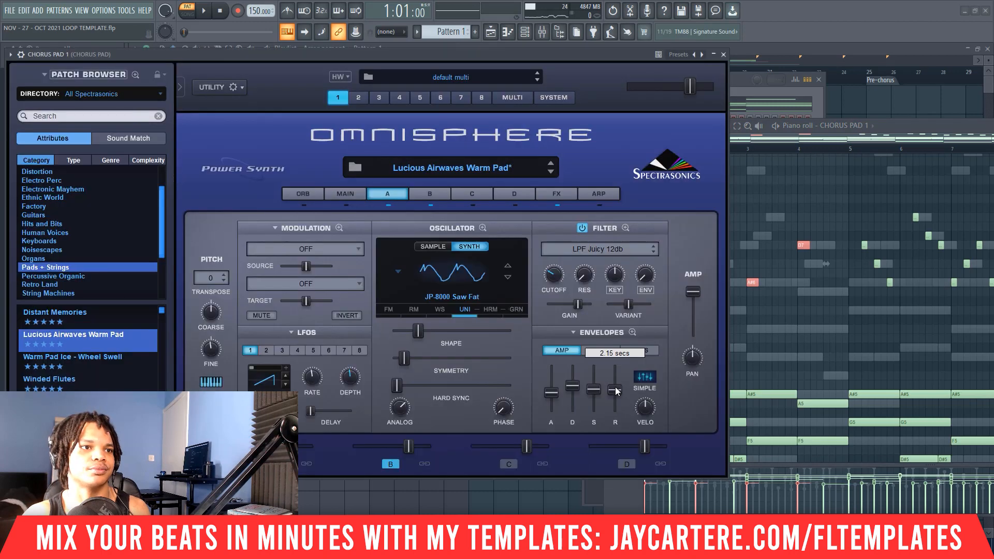
click(428, 196)
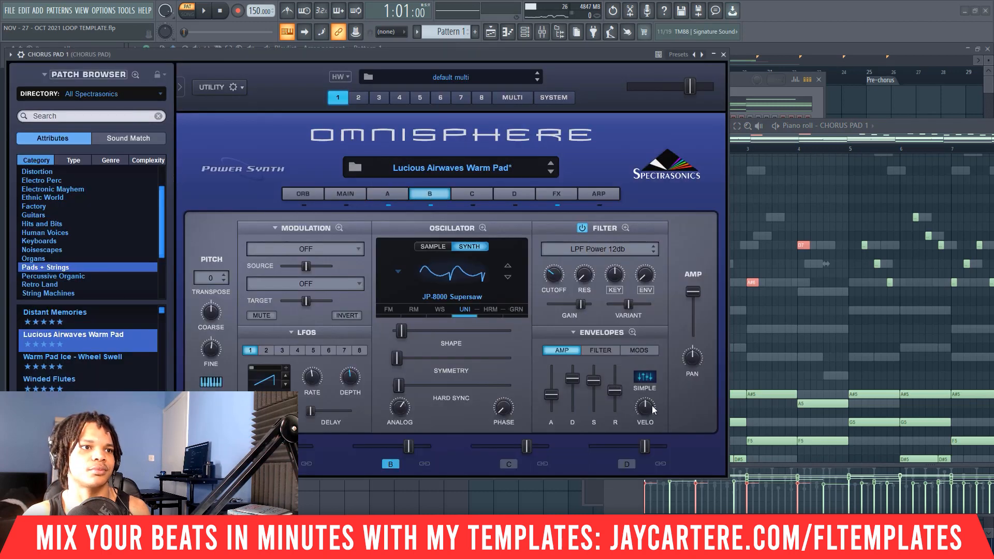
drag(615, 390, 614, 393)
Step: Play the pattern with CHORUS PAD 1's shortened release, closing the synth and moving its piano roll fully into view
key(space)
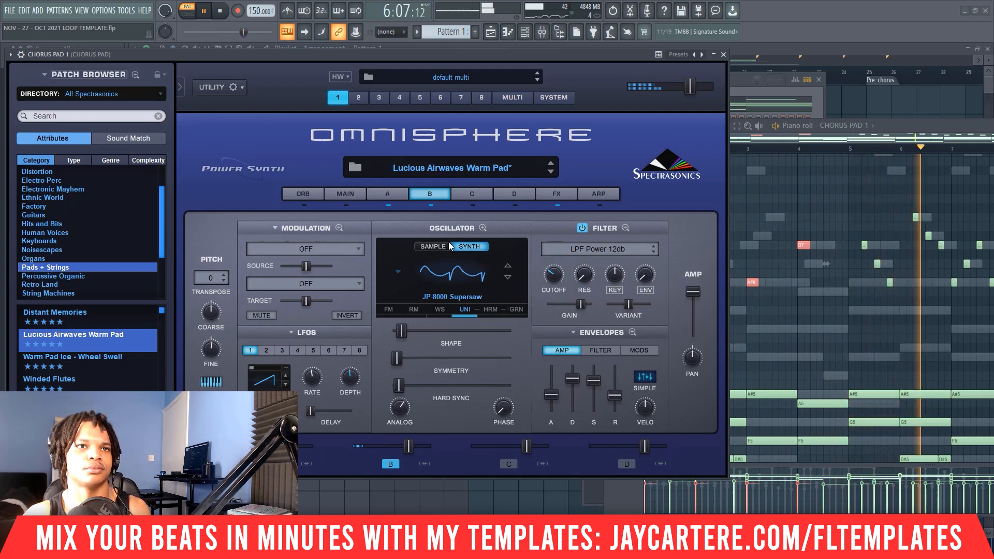
click(723, 55)
drag(893, 127, 576, 117)
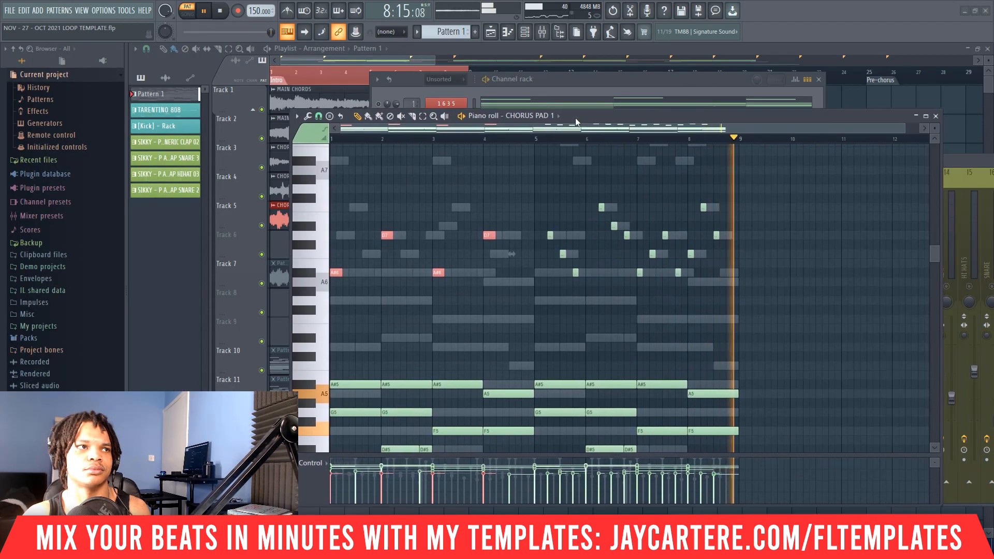
key(space)
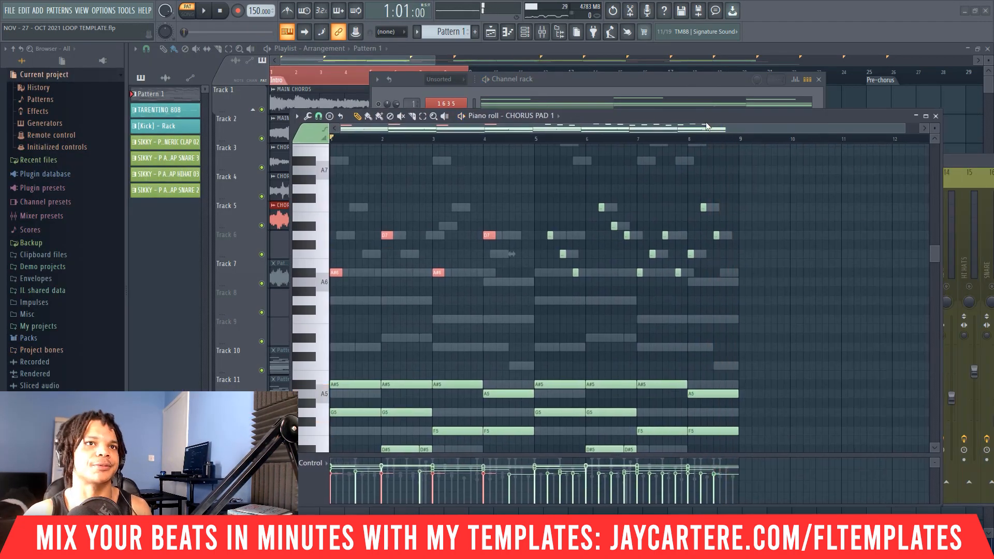
Step: Copy the edited CHORUS PAD 1 notes and paste them into CHORUS PAD 2
right_click(465, 333)
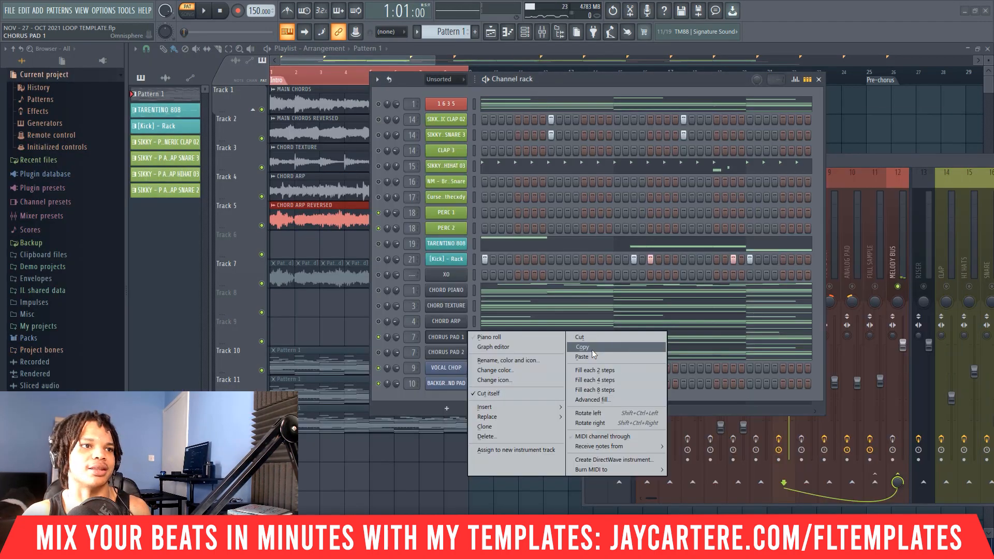
click(591, 349)
right_click(463, 356)
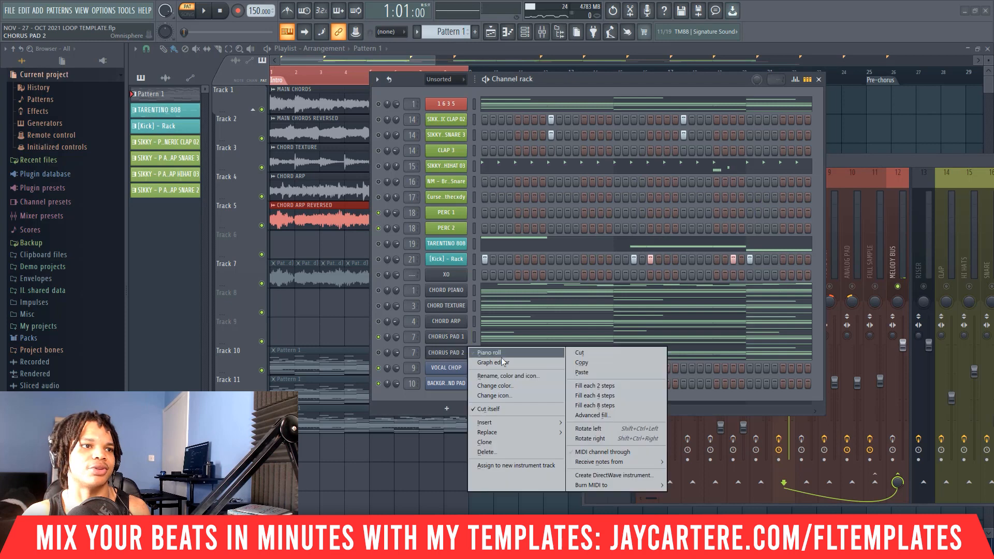
click(595, 371)
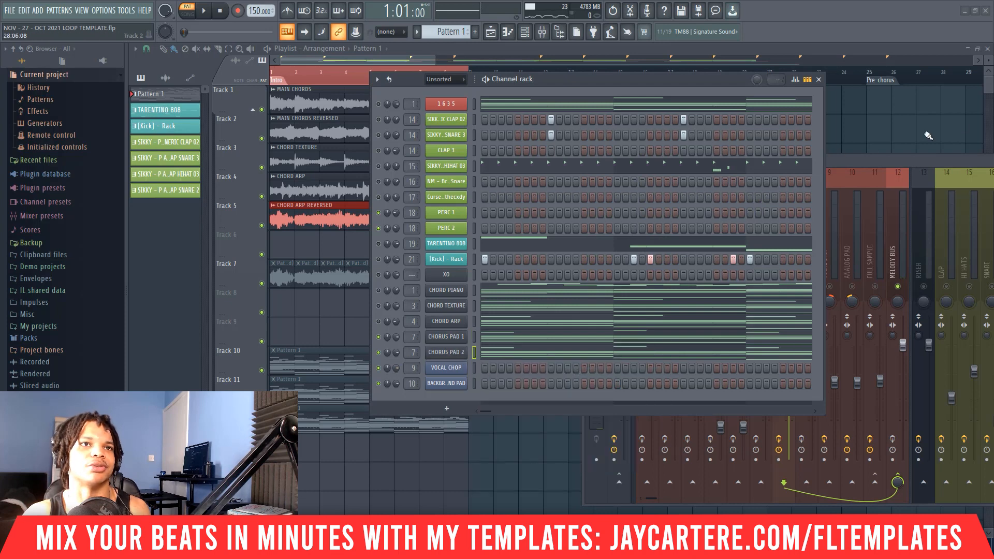
Step: Play the pattern from the start to hear both chorus pads layered together
key(space)
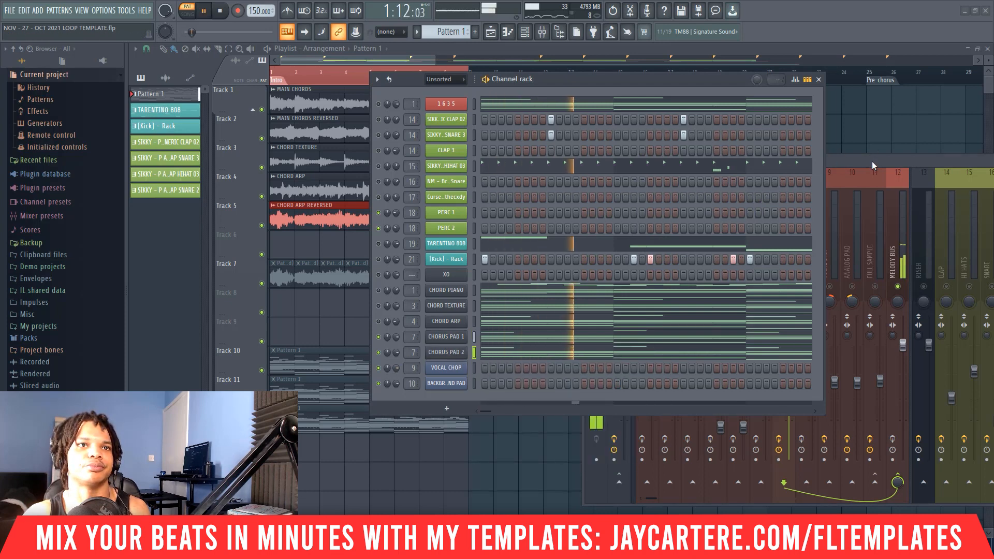
key(space)
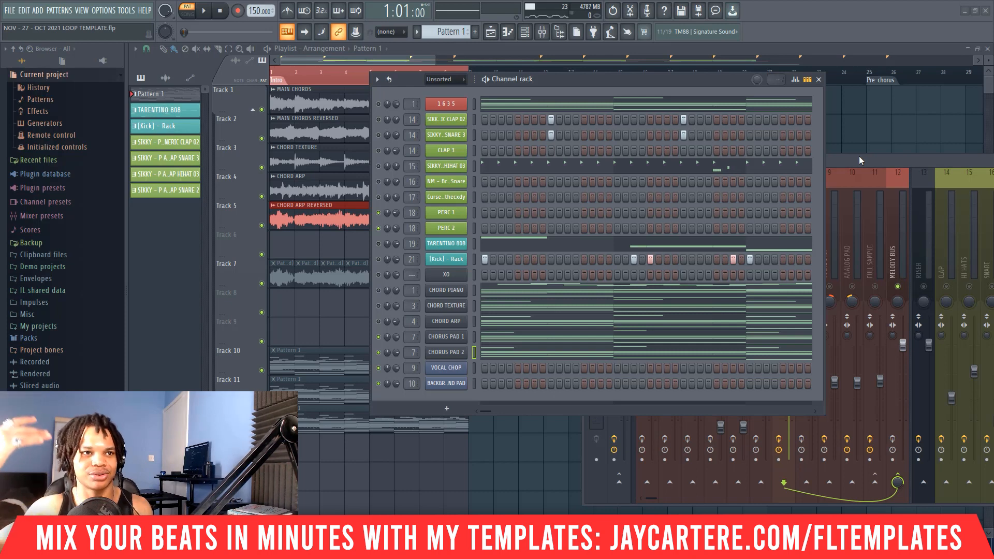
key(space)
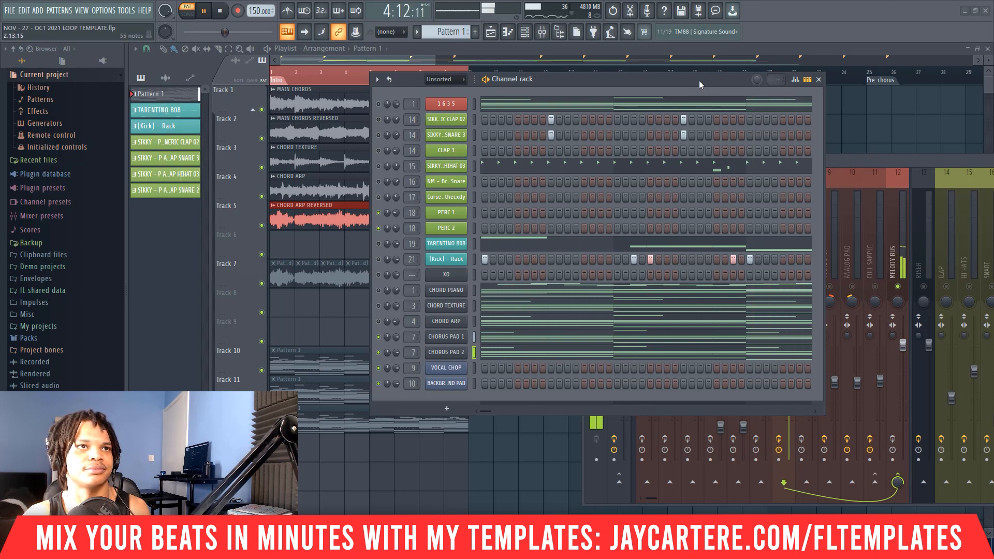
Step: Arrange the channel rack and mixer so the CHORUS PAD effects are accessible, stop playback, and open the plugin choices for effect slot 4
drag(699, 80, 617, 75)
drag(817, 158, 534, 122)
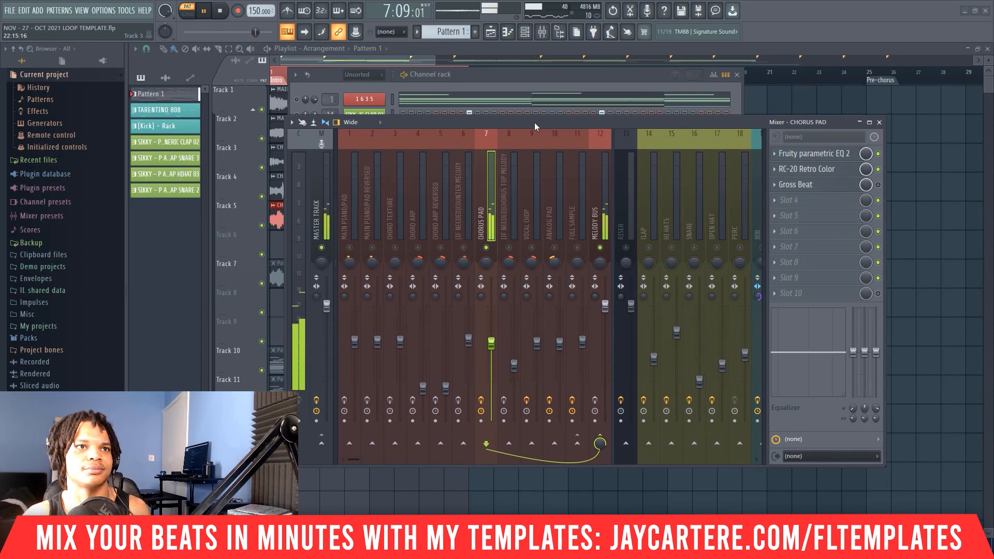
key(space)
click(778, 199)
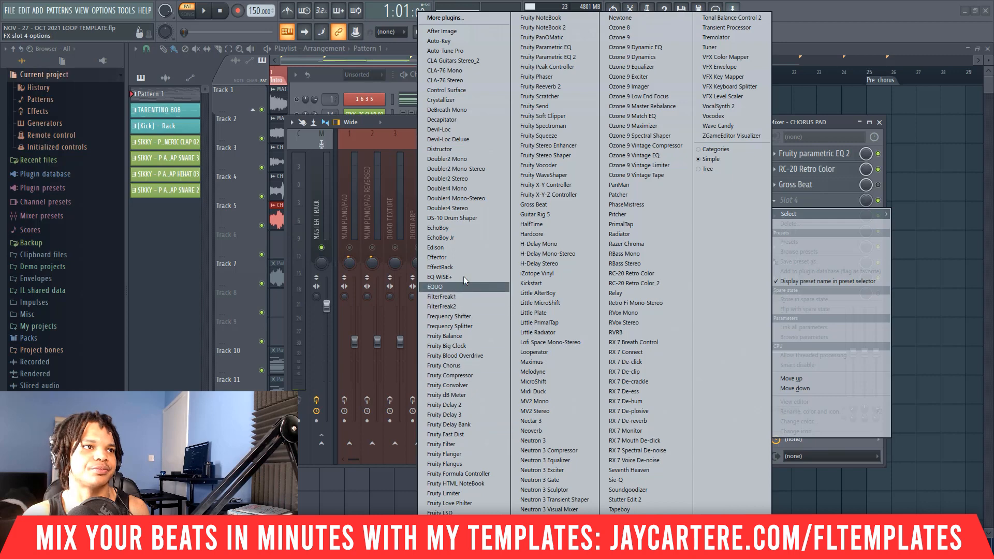
Step: Load Kickstart into slot 4 of the CHORUS PAD mixer track and shift its default waveform to an X offset of 0.69
click(532, 283)
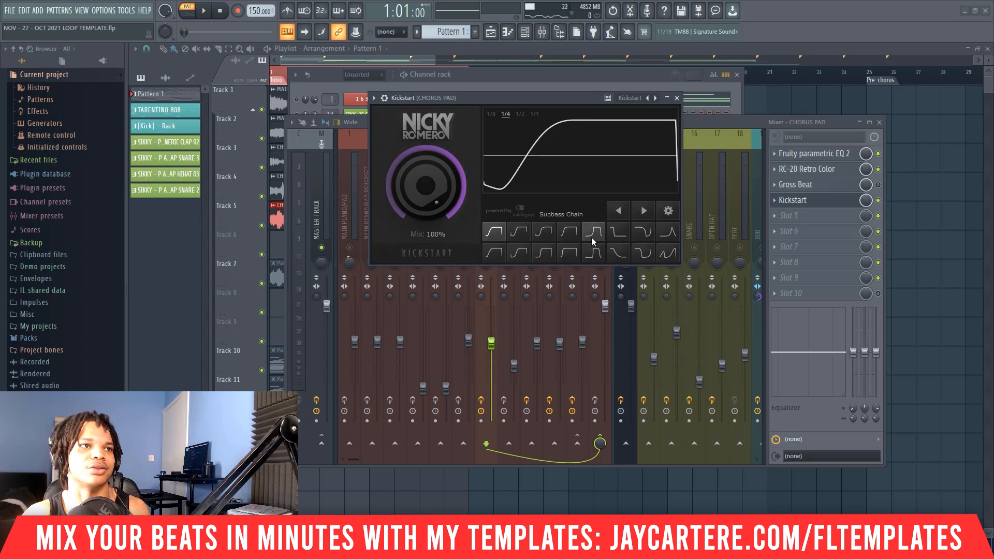
click(618, 211)
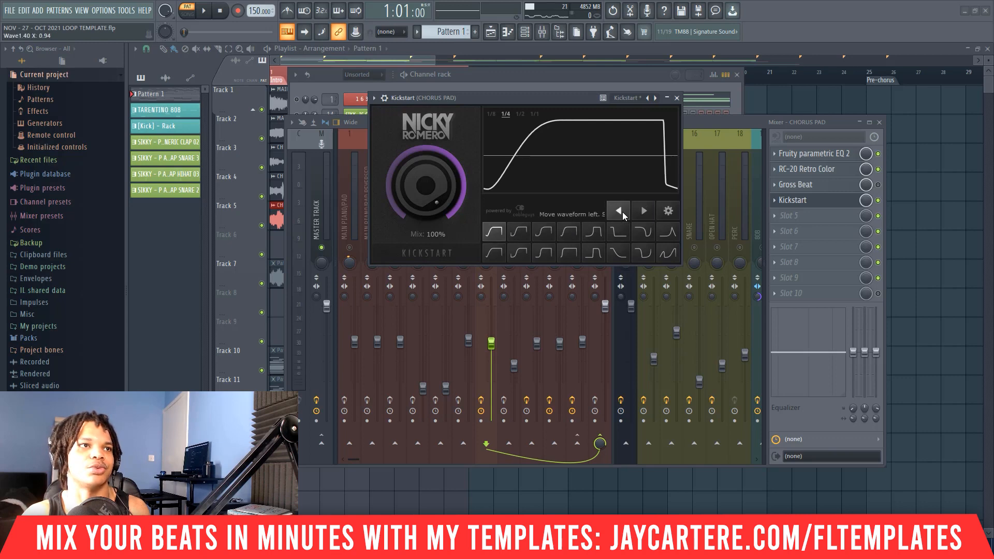
click(618, 211)
click(619, 210)
click(618, 210)
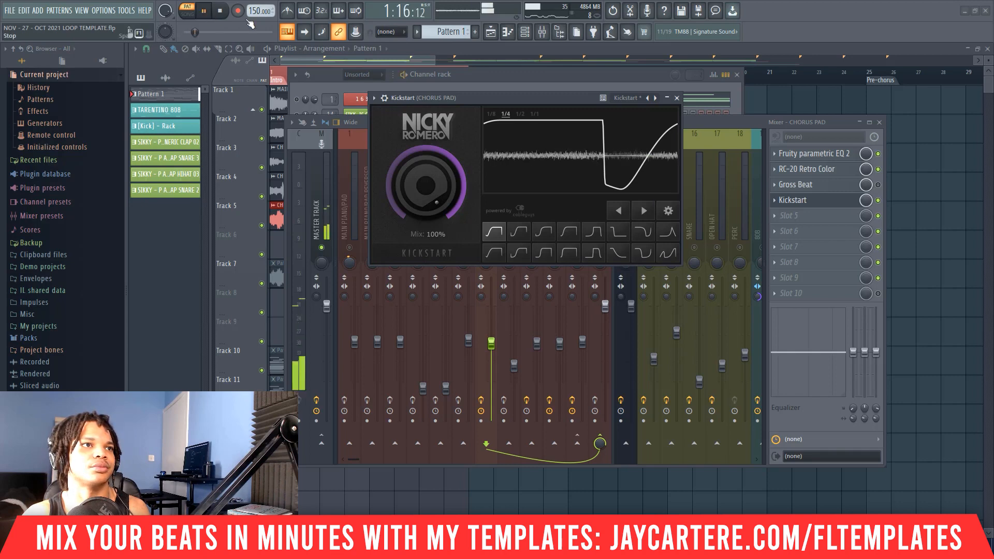
click(643, 208)
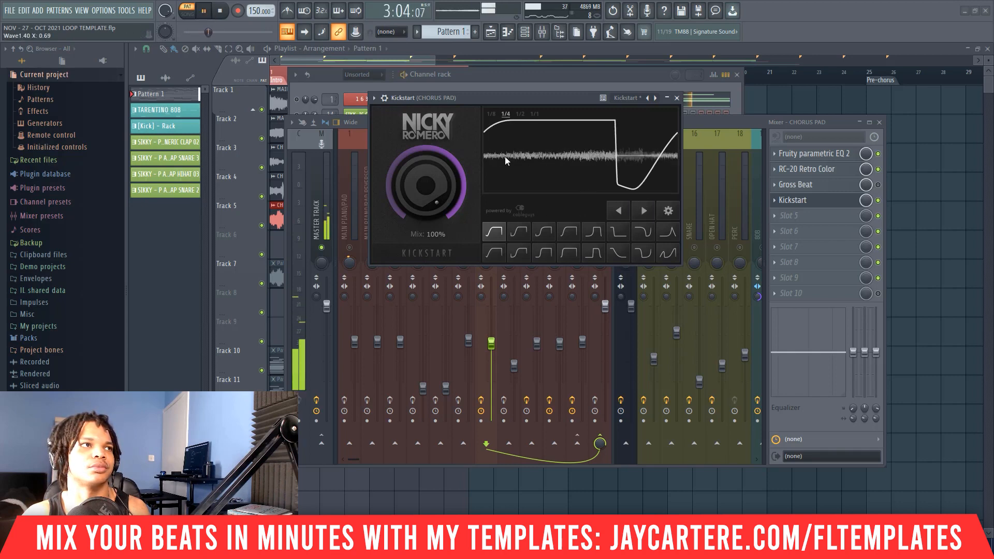
click(220, 11)
click(207, 14)
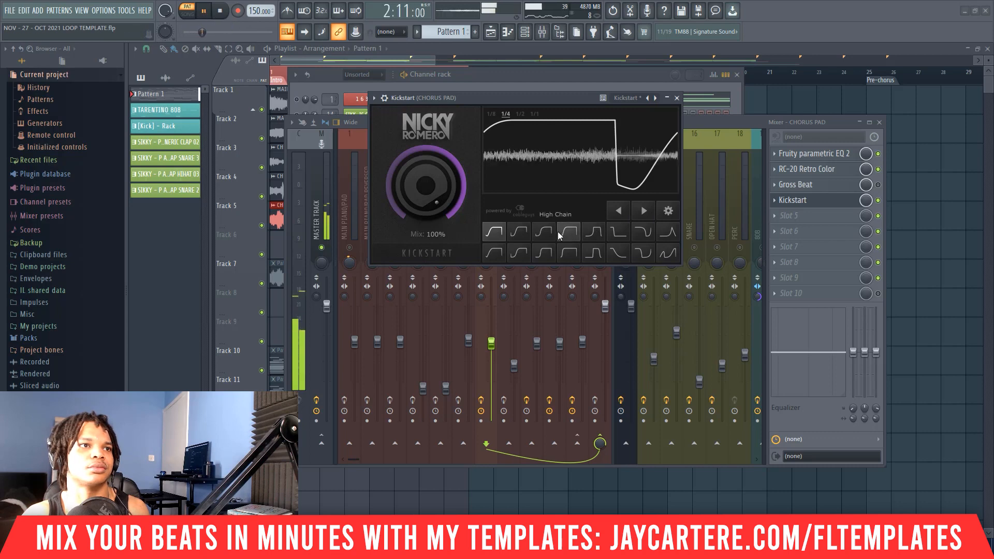
Step: Switch Kickstart to the Classic Chain curve, shift its waveform to an X offset of 0.63, and audition the pad
click(522, 239)
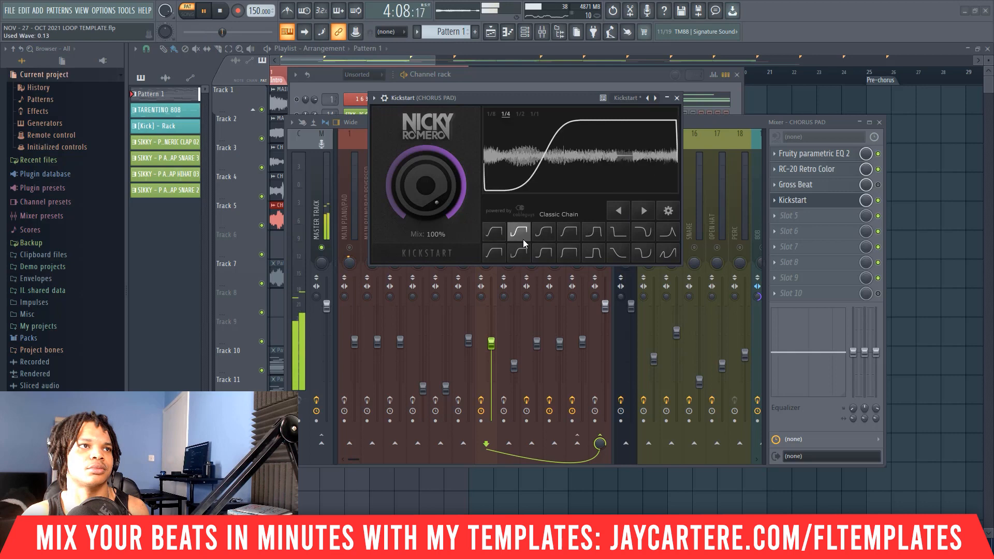
click(617, 211)
click(618, 211)
click(618, 211)
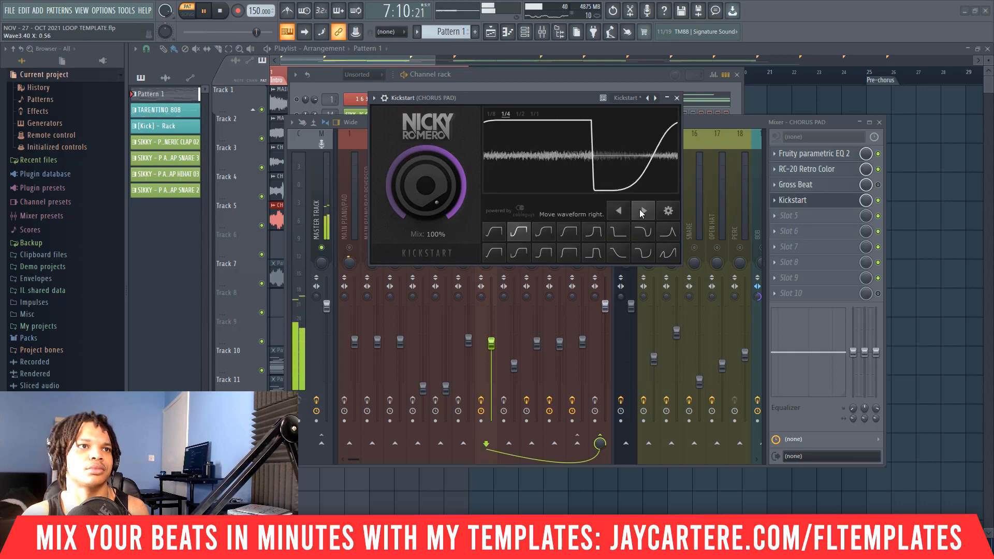
click(642, 211)
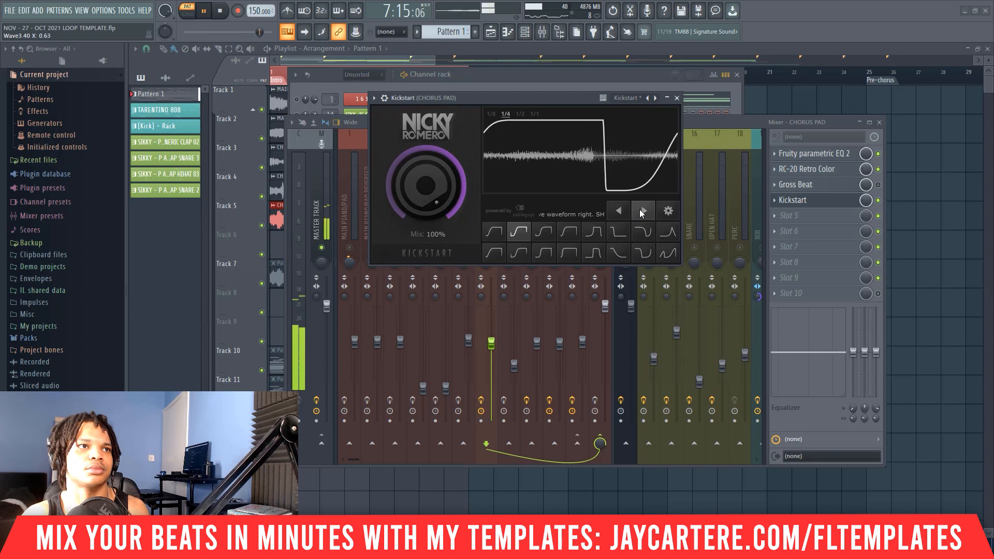
click(220, 11)
click(203, 11)
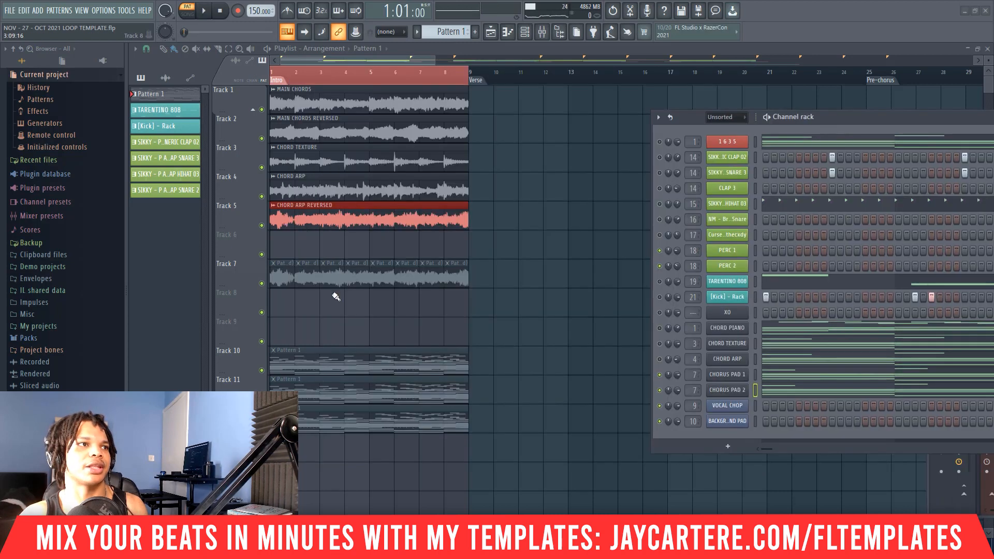
Step: Pitch the consolidated chorus pad clip on Track 8 by -1200 cents in Auto stretch mode and lower its channel volume during playback
click(291, 302)
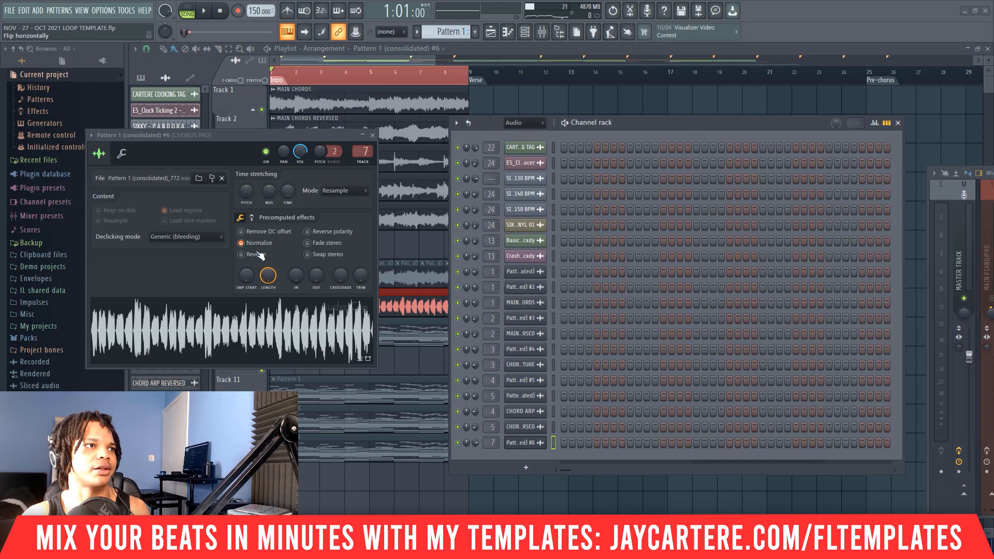
drag(305, 154, 305, 176)
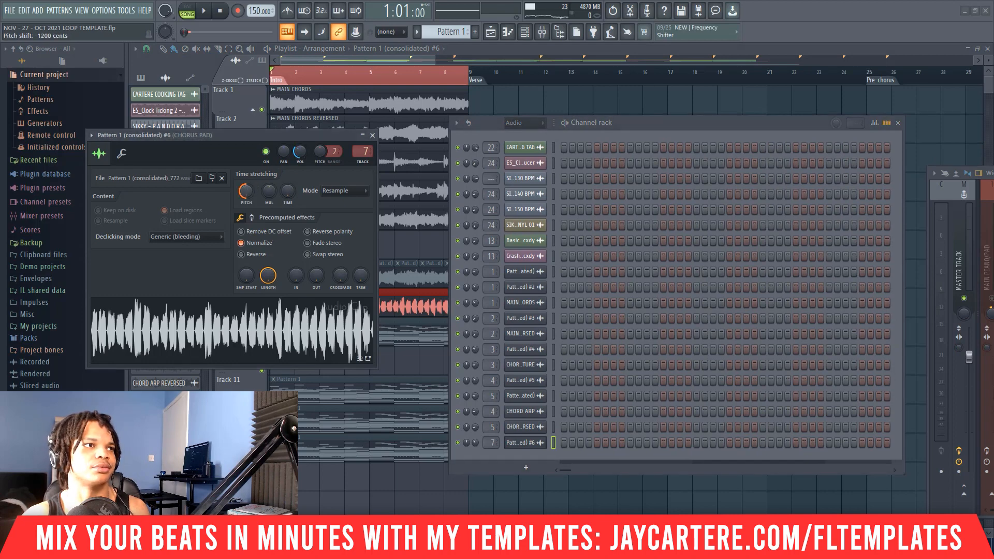
key(space)
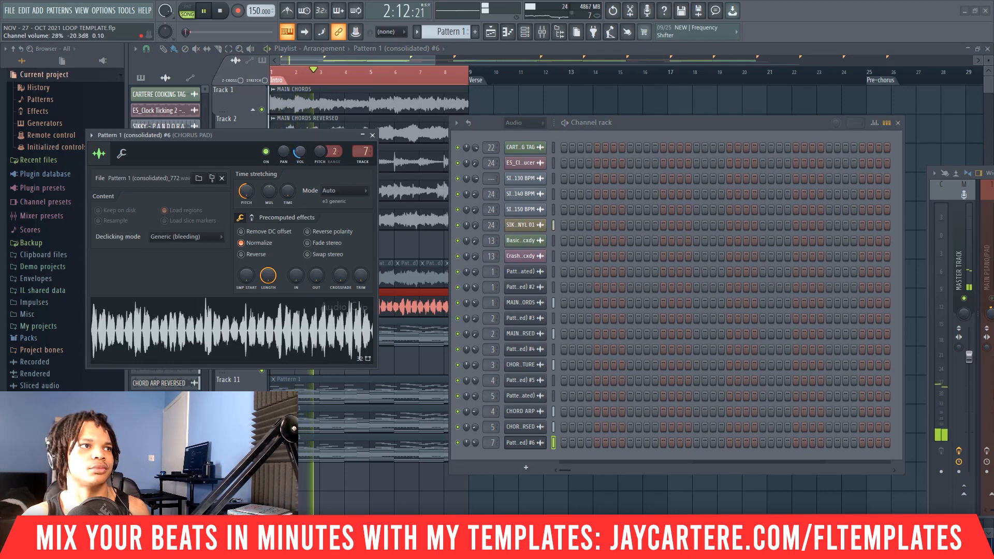
drag(300, 151, 300, 154)
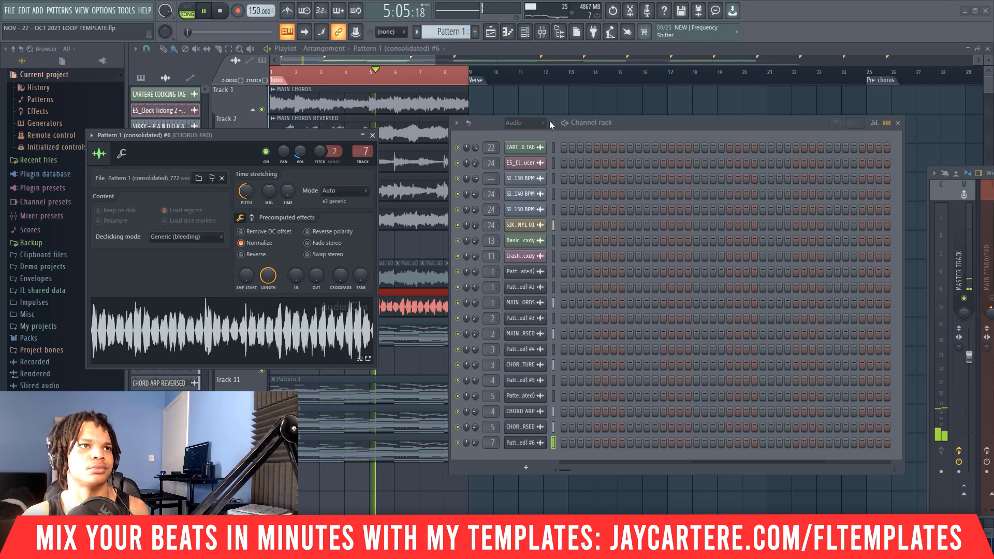
key(F9)
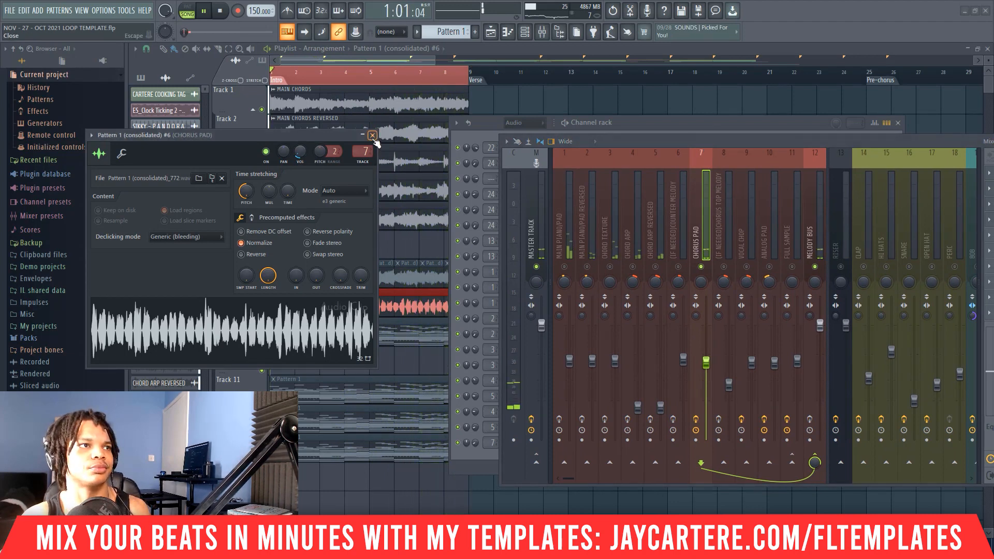
key(space)
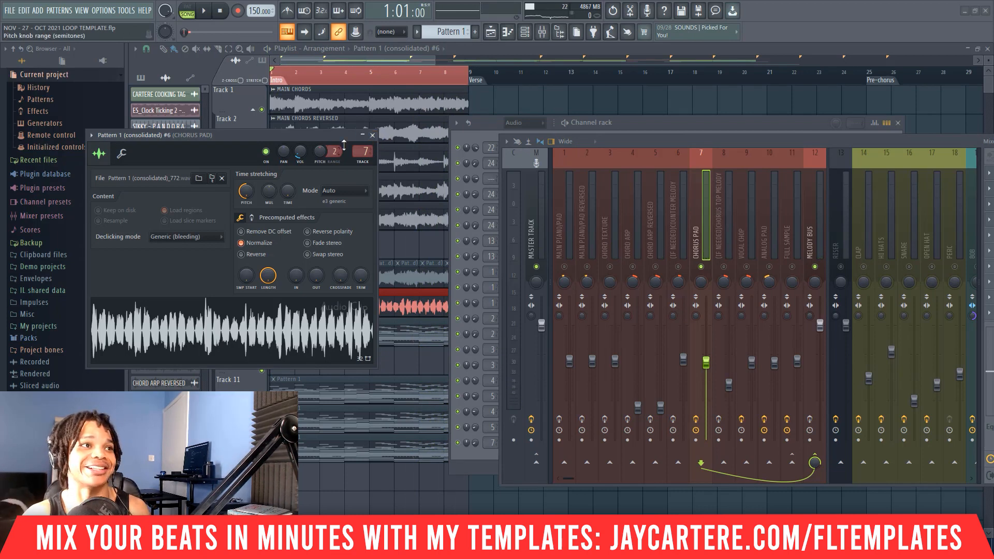
Step: Close the clip's settings, then consolidate the pitched pad on Track 8 into a new audio clip and audition it
drag(326, 135, 335, 123)
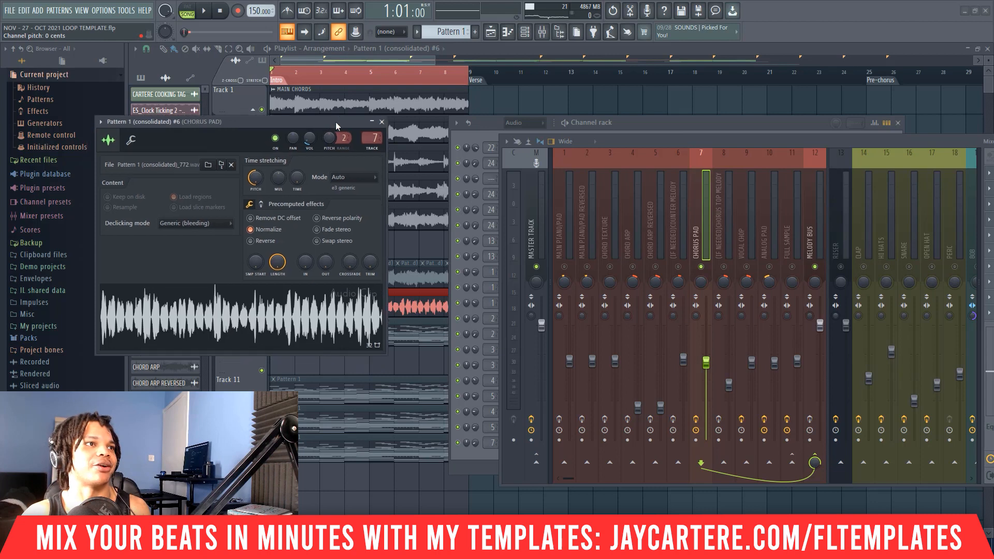
click(382, 121)
drag(618, 139, 689, 146)
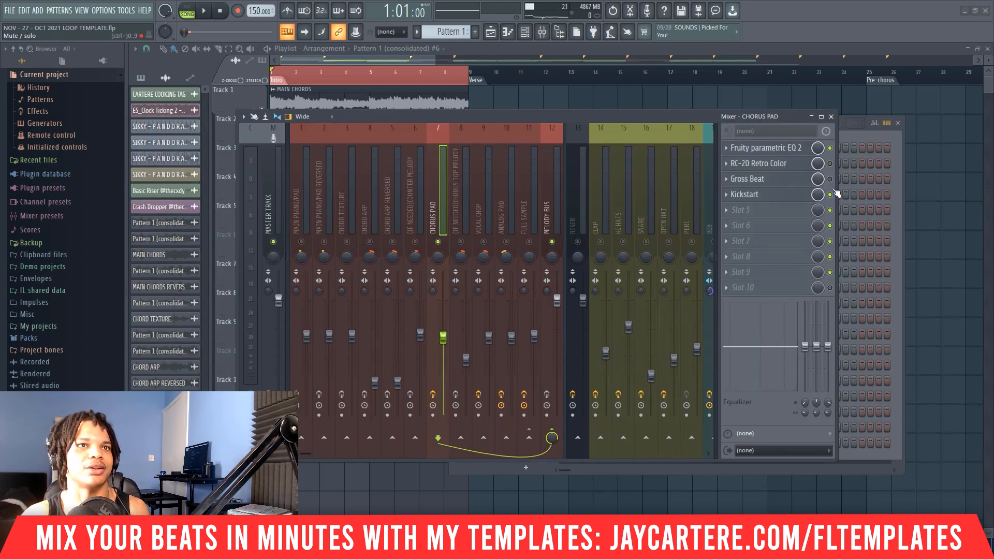
drag(553, 121, 668, 132)
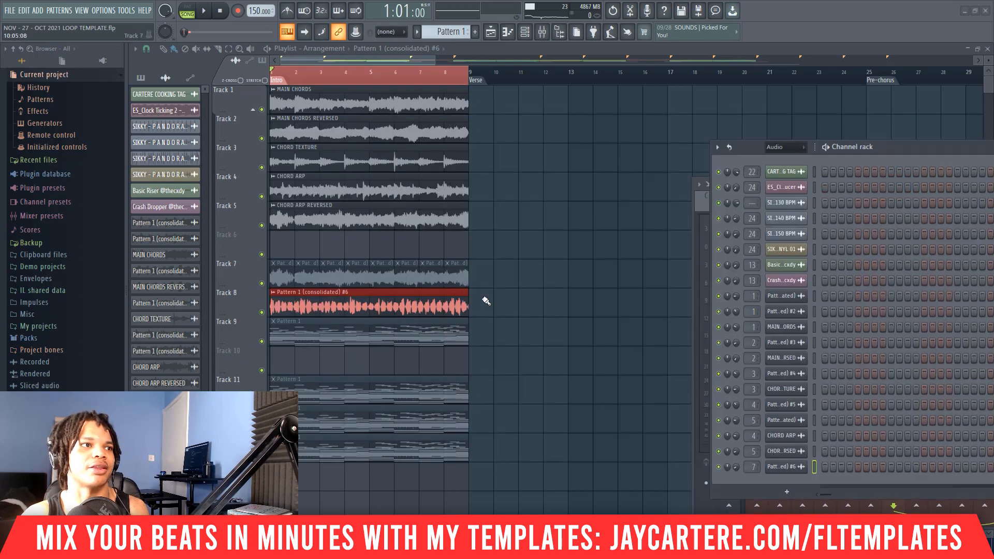
drag(486, 301, 405, 303)
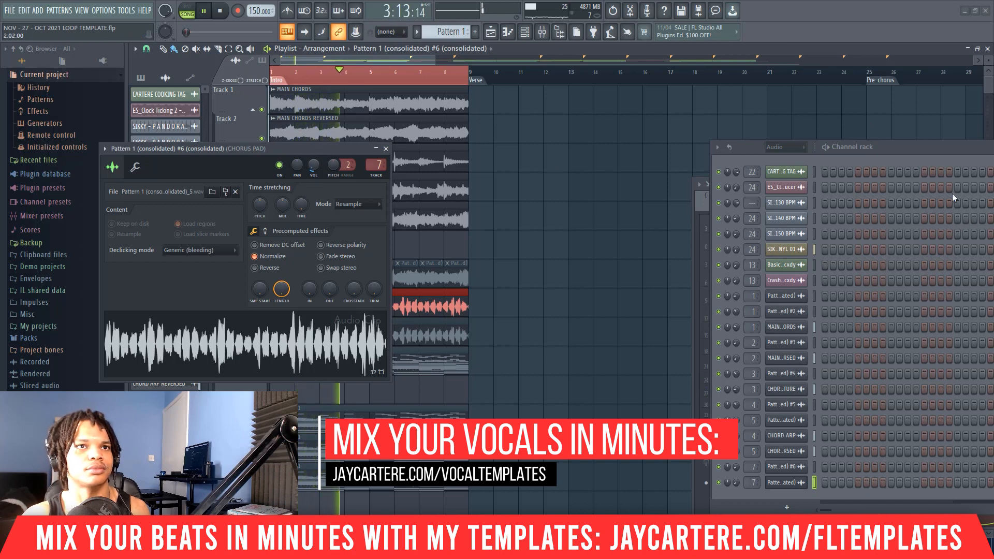
key(F6)
drag(921, 183, 779, 149)
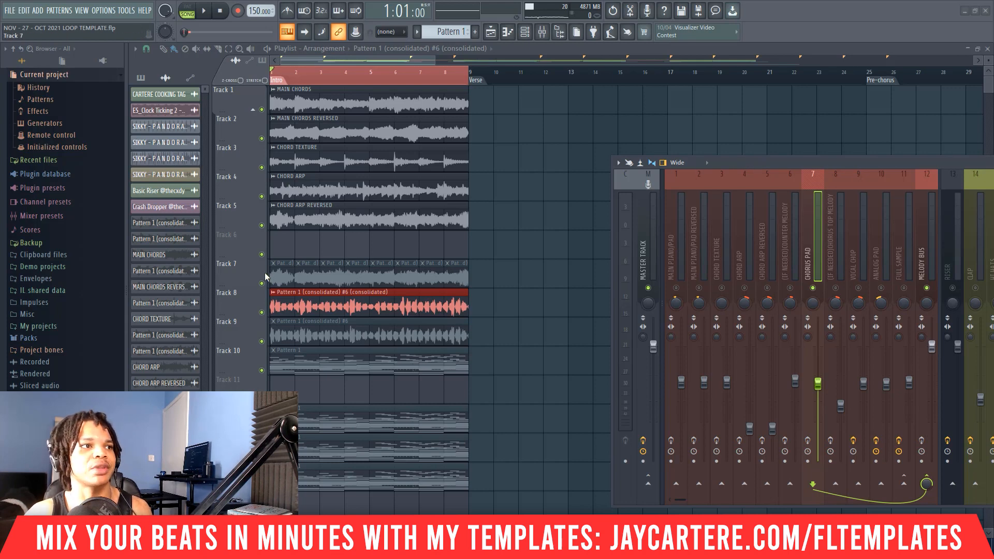
Step: Rename the consolidated pad clip as CHORD PAD on Track 6 and remove the muted clips from Tracks 7 and 9
click(273, 292)
click(301, 342)
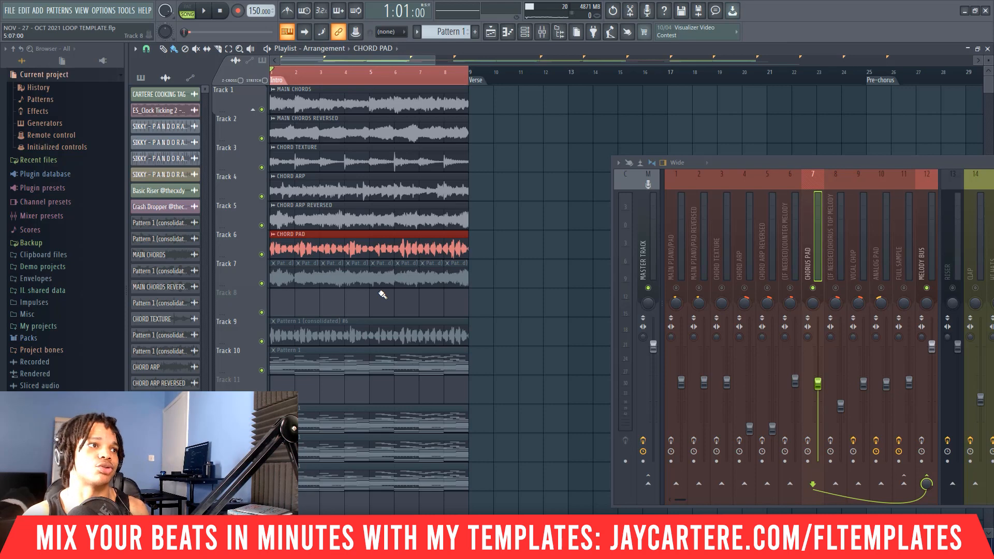
drag(741, 163, 443, 132)
drag(564, 132, 669, 142)
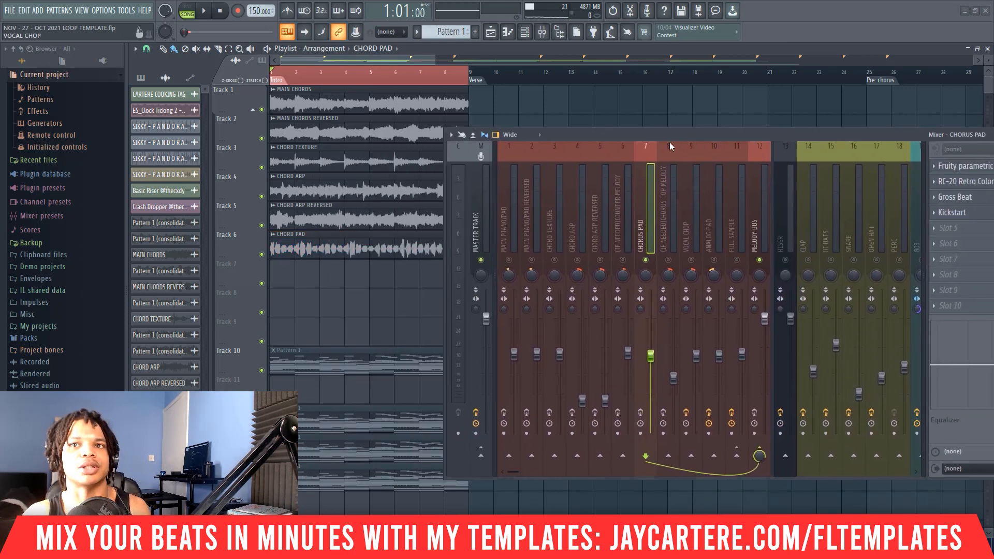
Step: Select Pattern 1 and show its channel rack, with the mixer moved aside
click(447, 29)
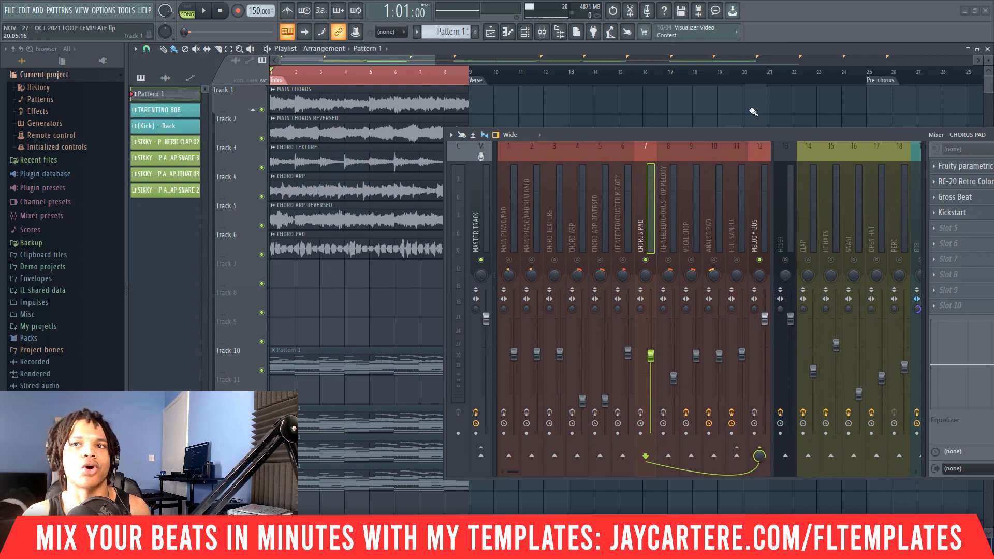
key(F6)
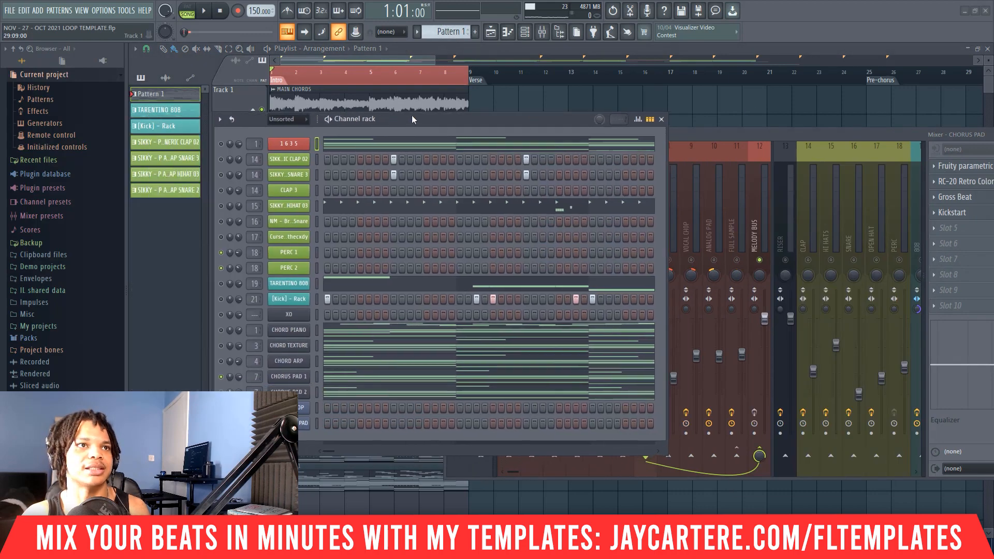
click(747, 137)
drag(724, 133, 993, 176)
drag(519, 124, 639, 112)
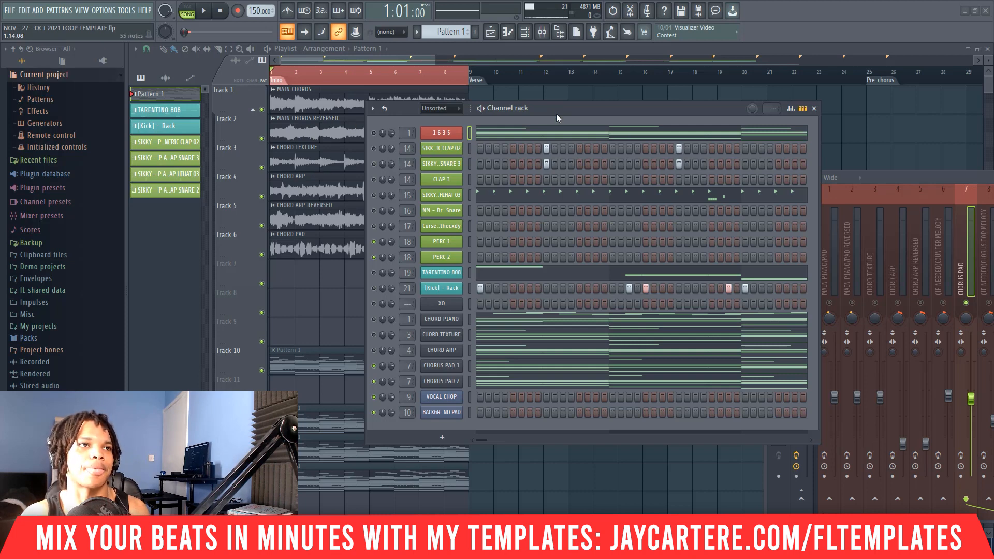
drag(556, 113, 615, 104)
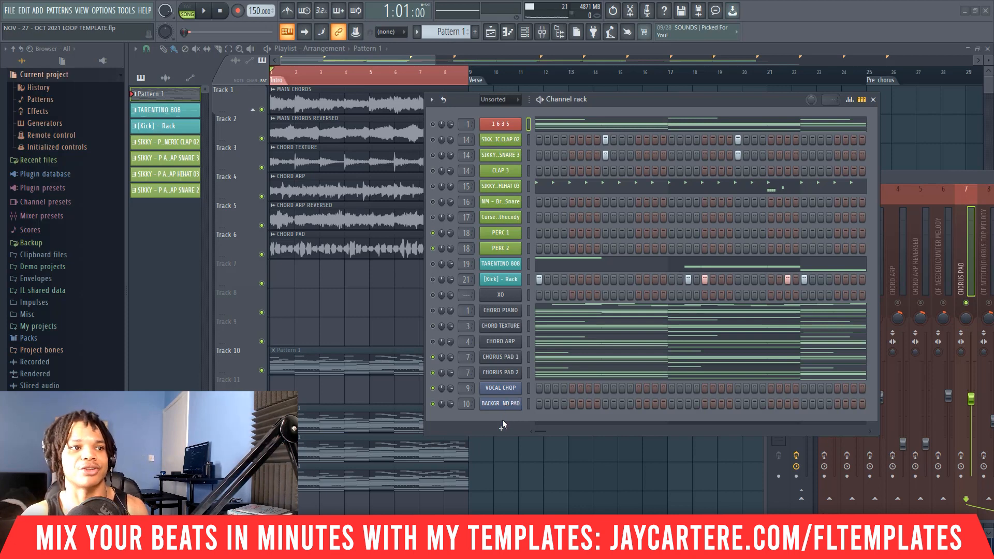
Step: Delete the CHORUS PAD 1 and CHORUS PAD 2 channels from the channel rack
right_click(499, 358)
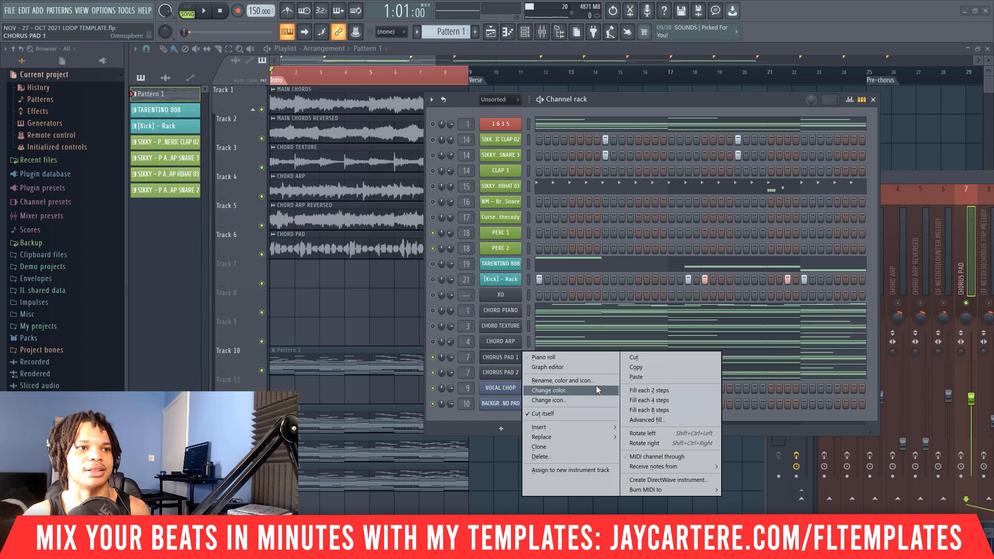
click(551, 456)
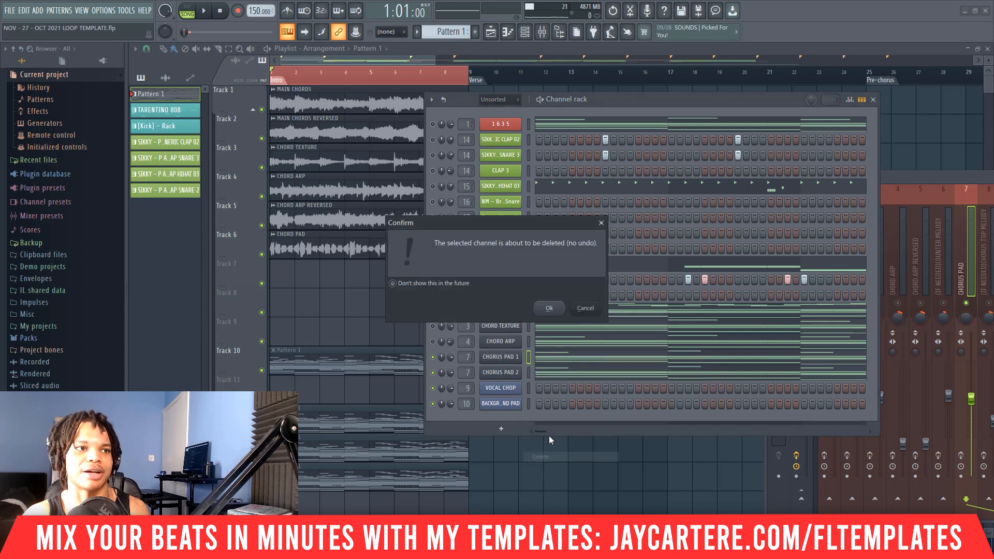
click(544, 306)
right_click(508, 361)
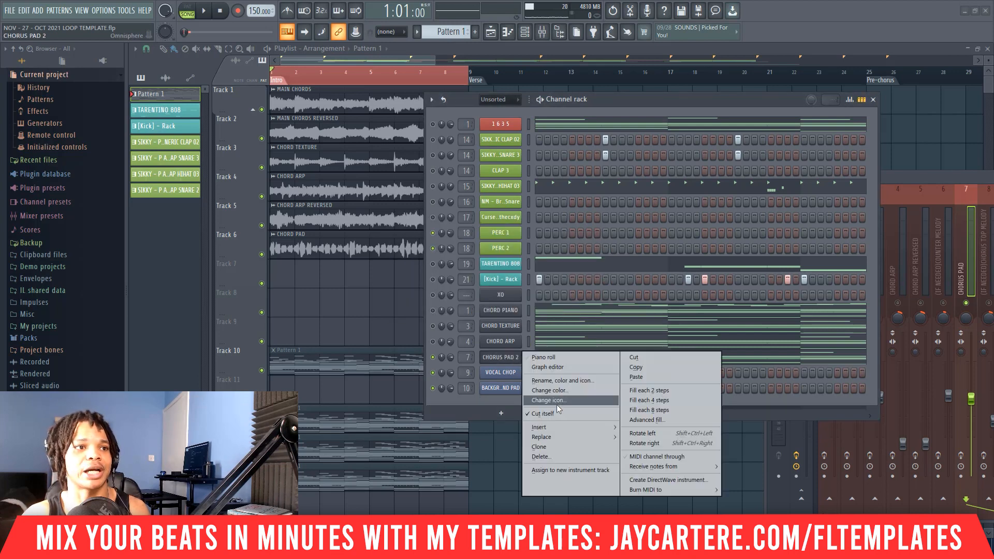
click(548, 456)
click(548, 309)
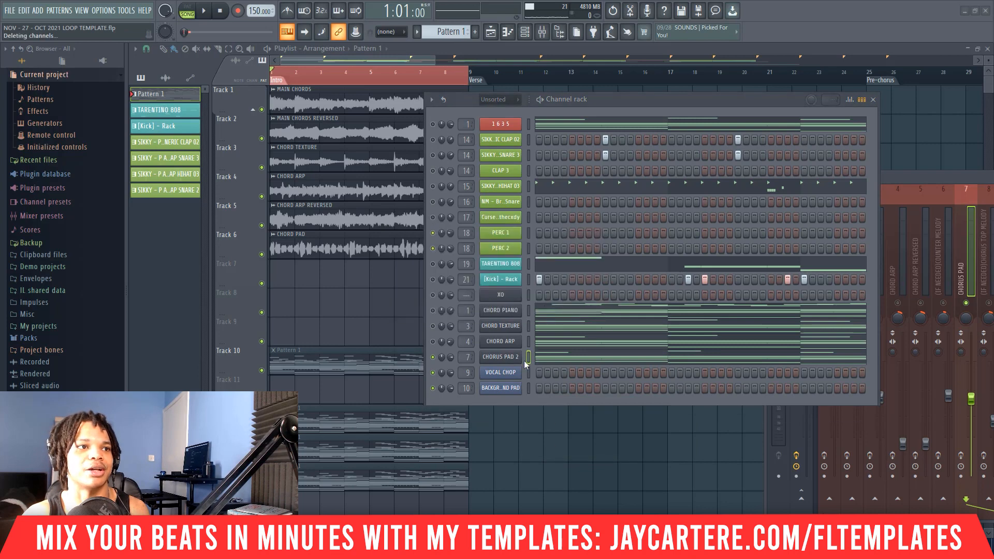
click(501, 397)
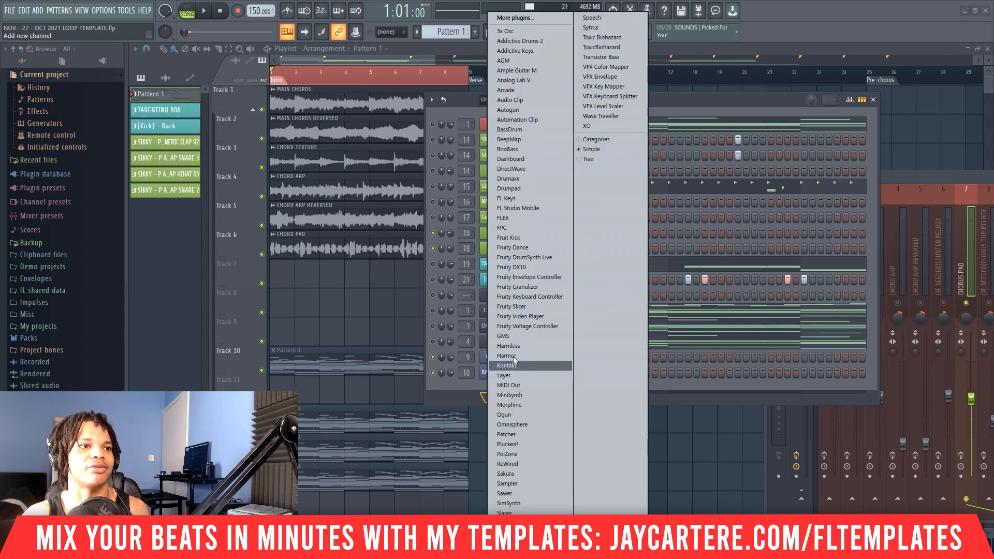
click(516, 81)
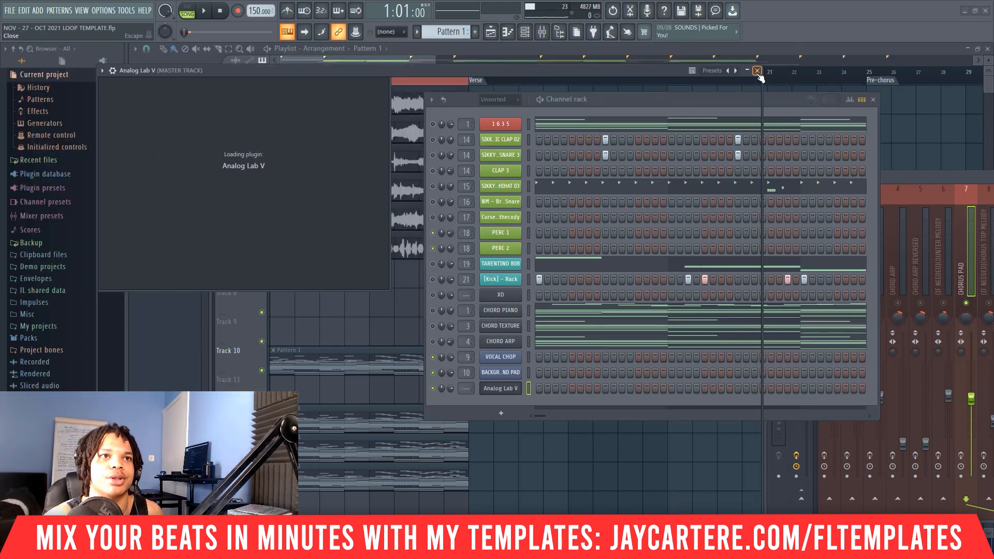
click(756, 71)
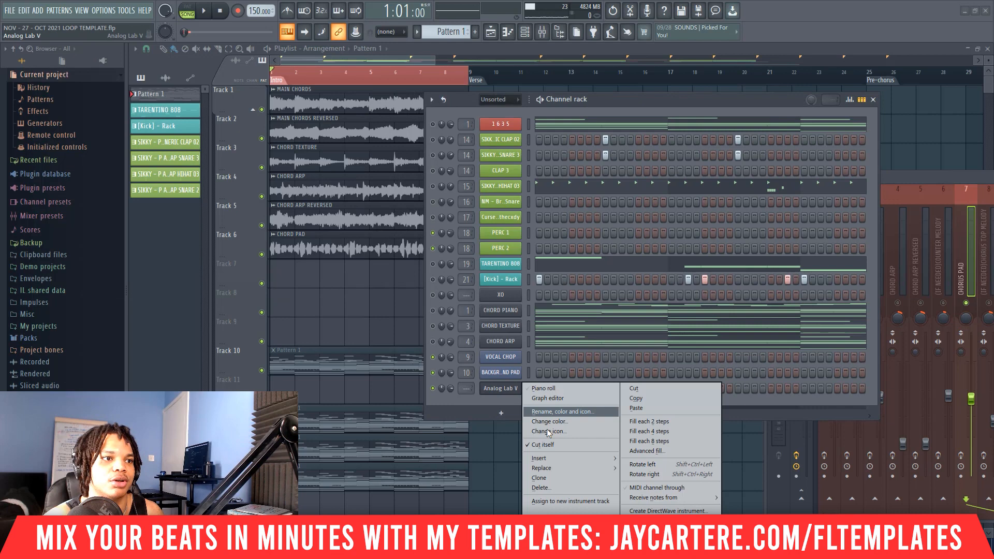
click(555, 489)
click(548, 308)
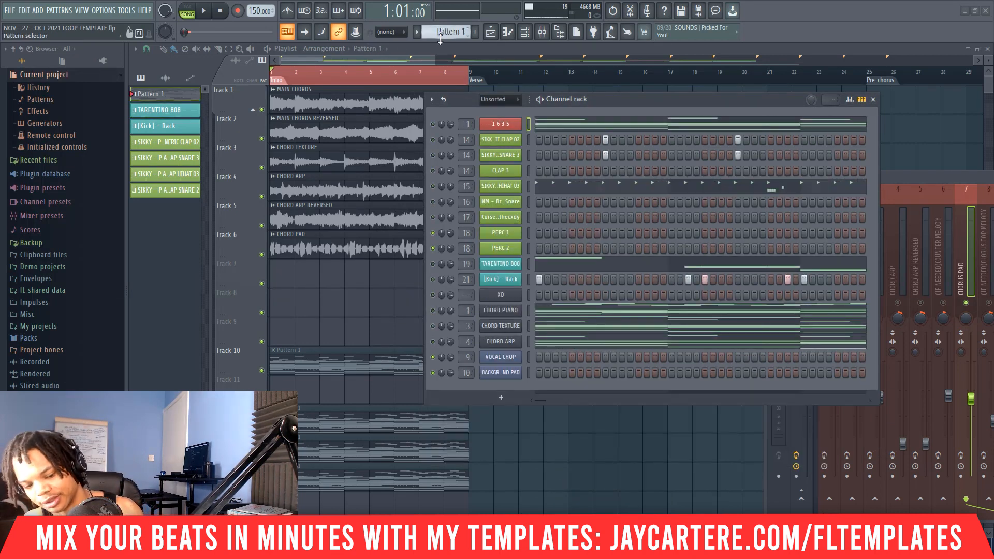
Step: Add an Analog Lab V channel to the channel rack, show its liked presets and close the plugin window
click(500, 397)
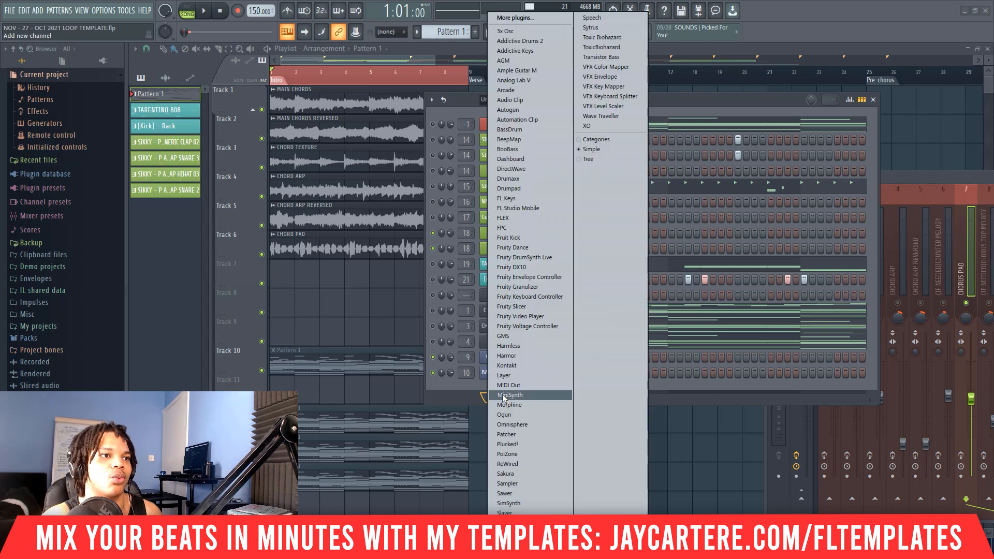
click(512, 80)
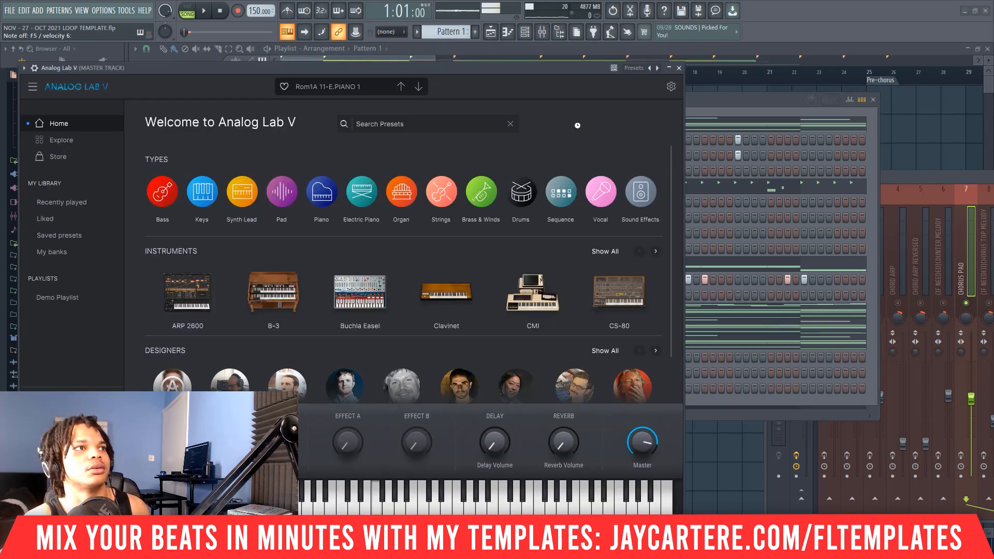
click(52, 217)
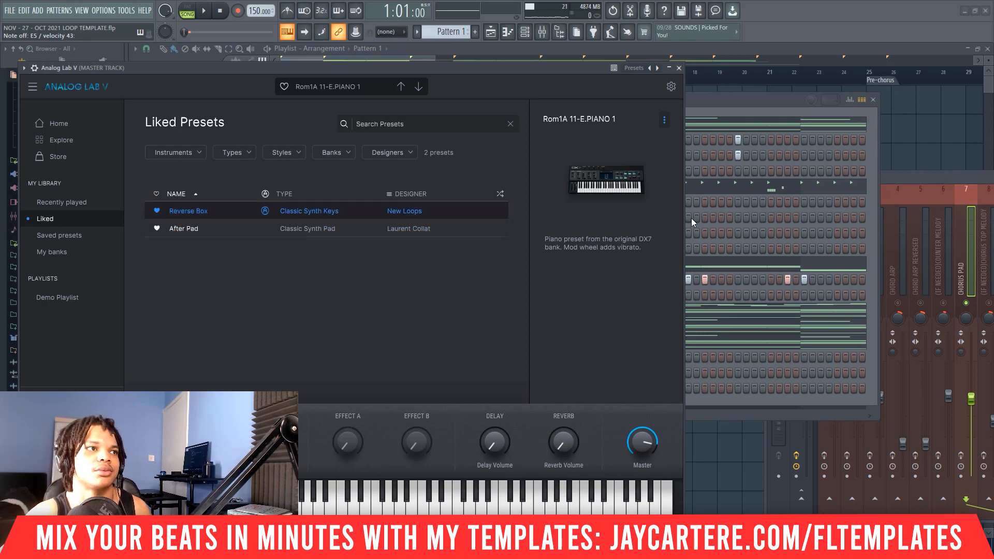
click(679, 68)
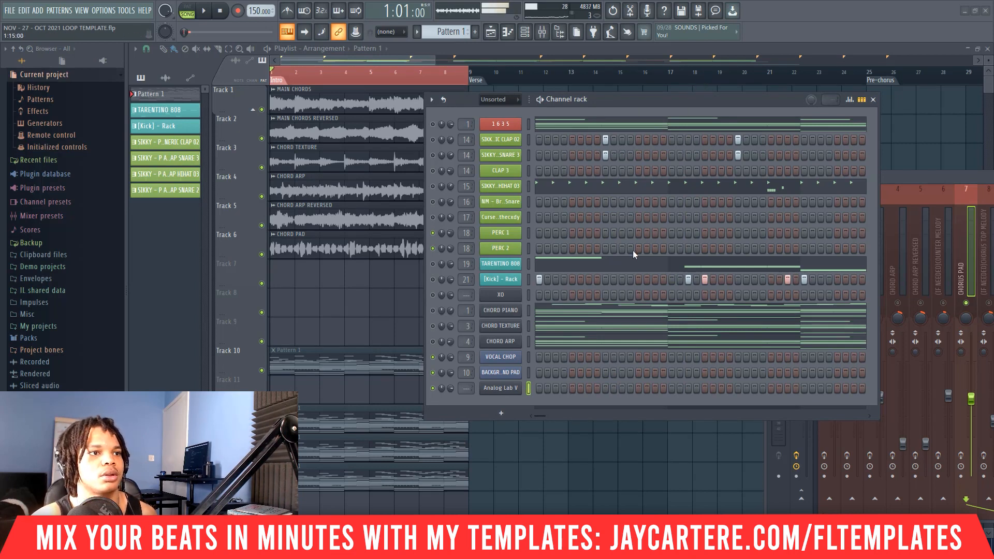
Step: Copy the CHORD TEXTURE channel's notes into the Analog Lab V channel
right_click(508, 330)
click(636, 336)
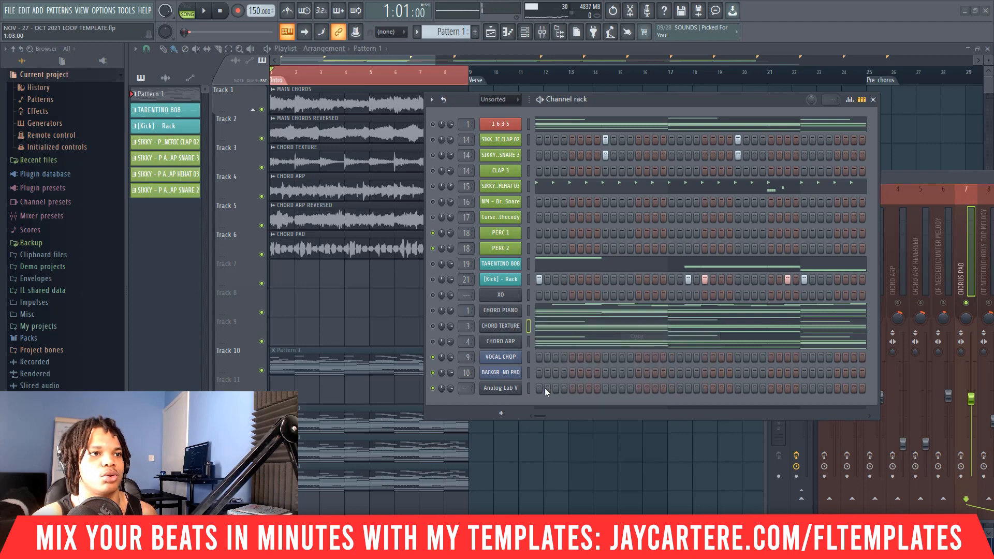
right_click(544, 387)
click(633, 405)
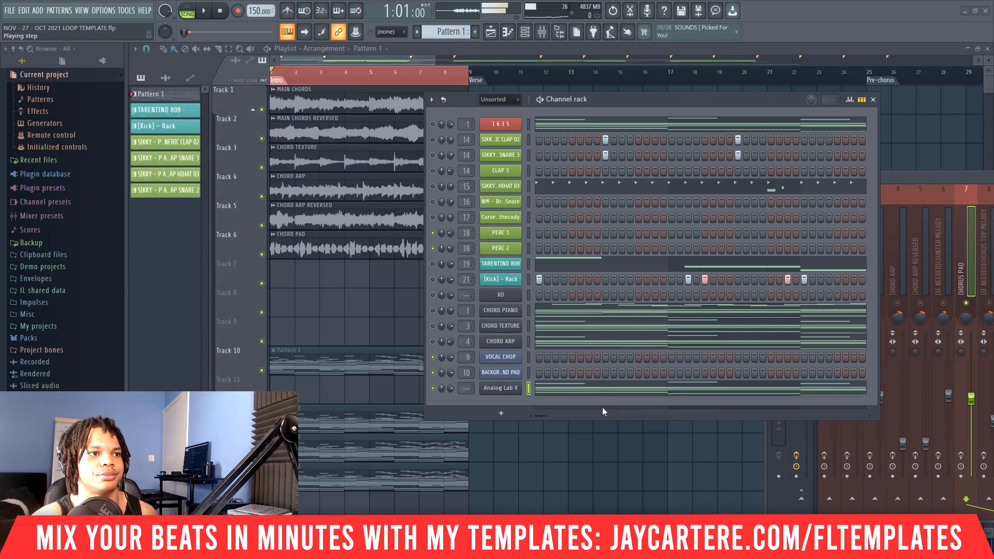
Step: Route the Analog Lab V channel to mixer track 10, ANALOG PAD
drag(467, 388, 466, 368)
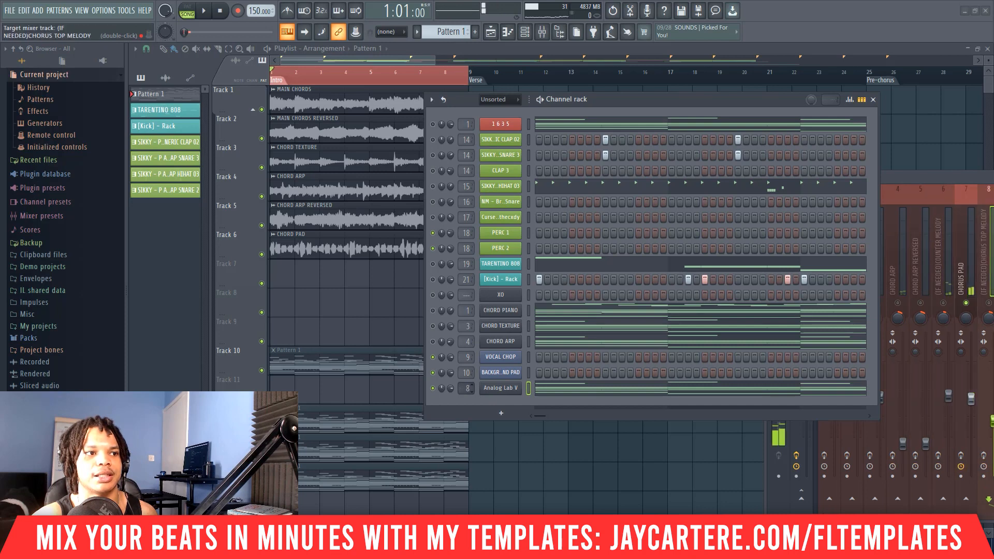
scroll(464, 388, up, 1)
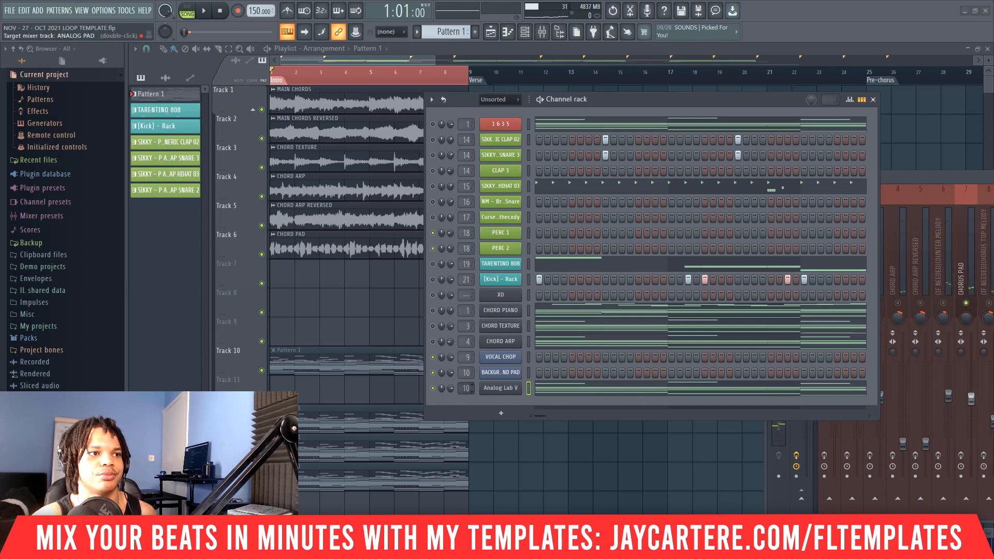
right_click(517, 373)
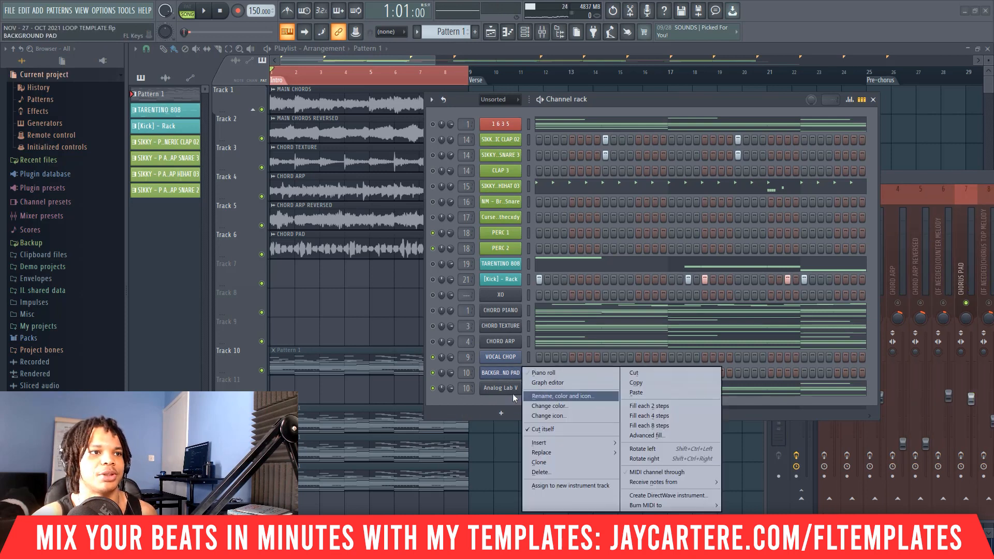
right_click(495, 386)
click(492, 398)
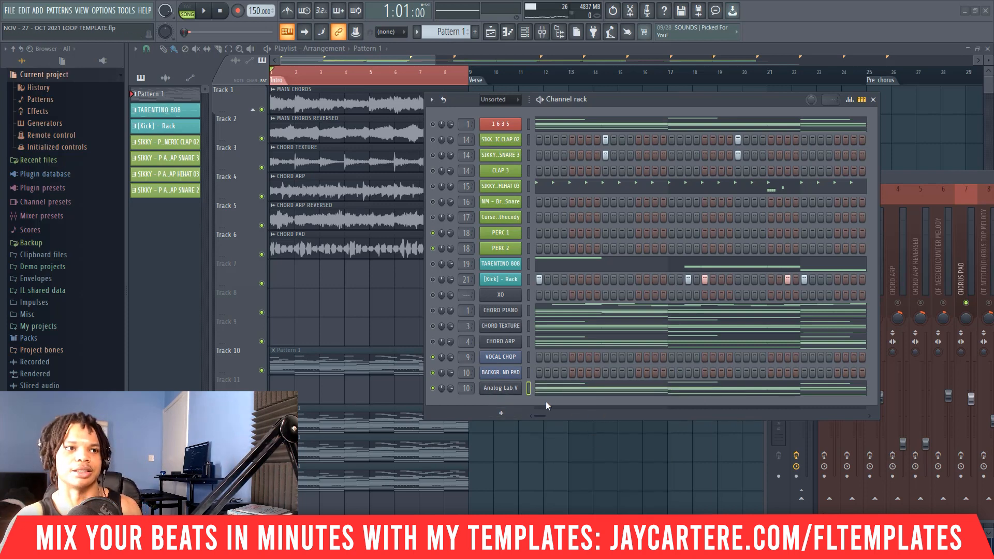
Step: Solo the ANALOG PAD track in the mixer, bring its effect slots into view and audition Pattern 1
key(l)
drag(626, 98, 411, 76)
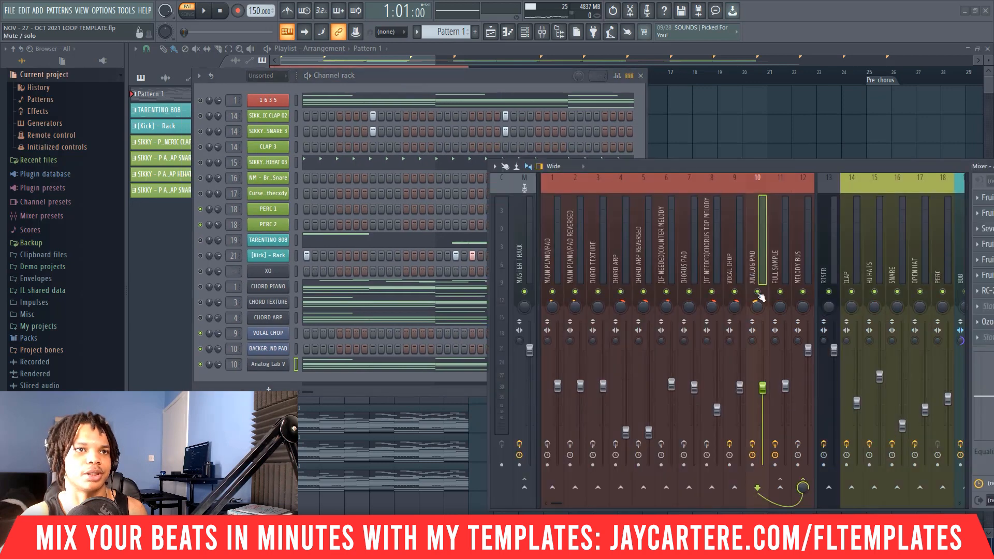
click(758, 296)
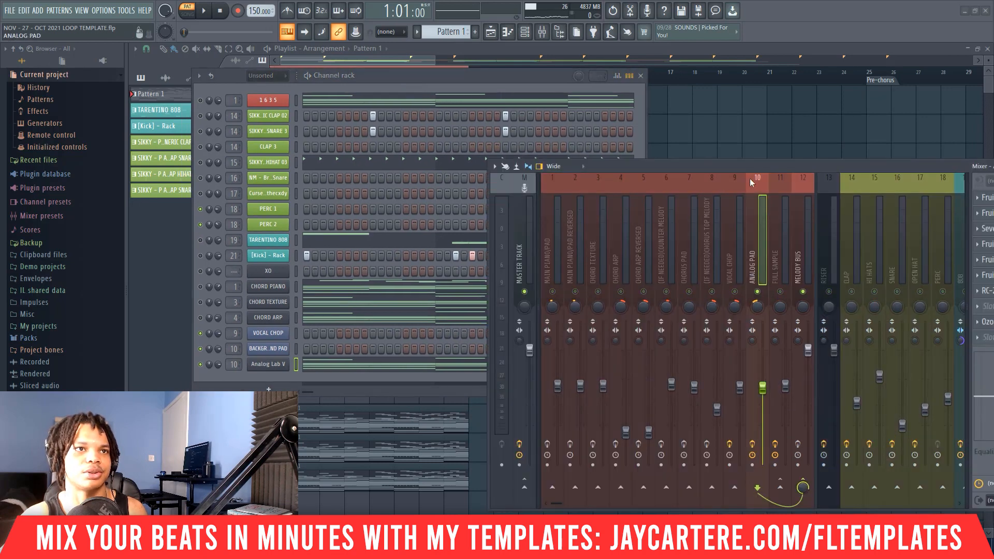
drag(767, 166, 596, 140)
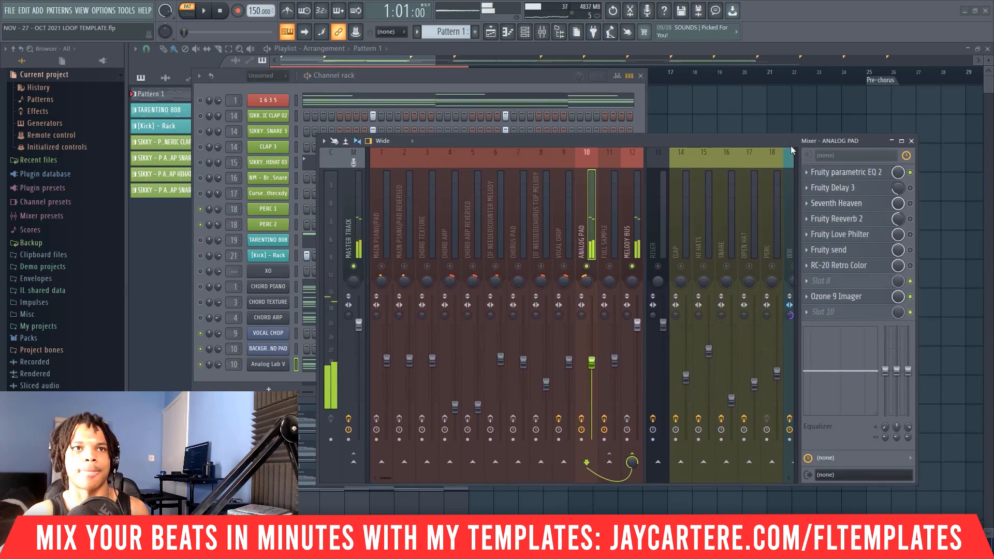
drag(791, 145, 781, 128)
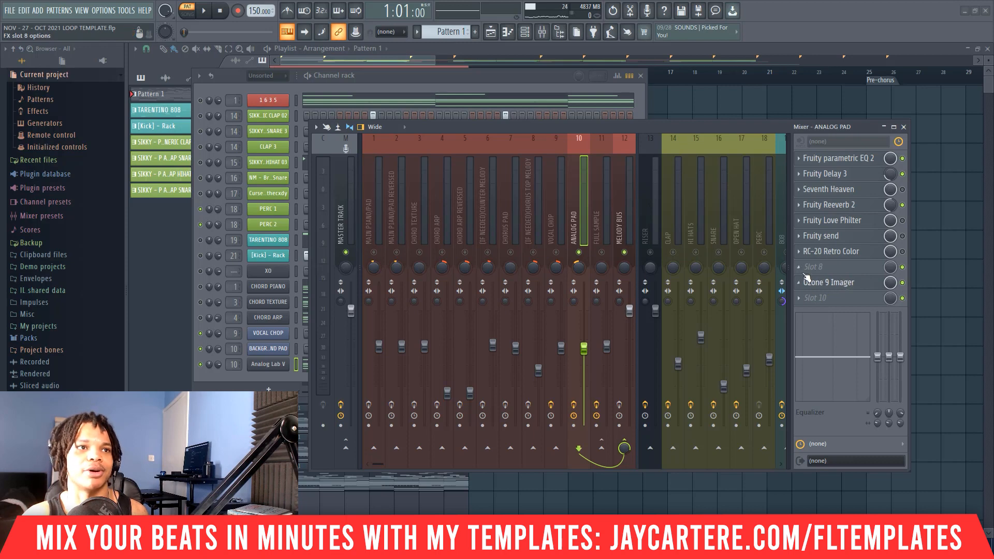
key(space)
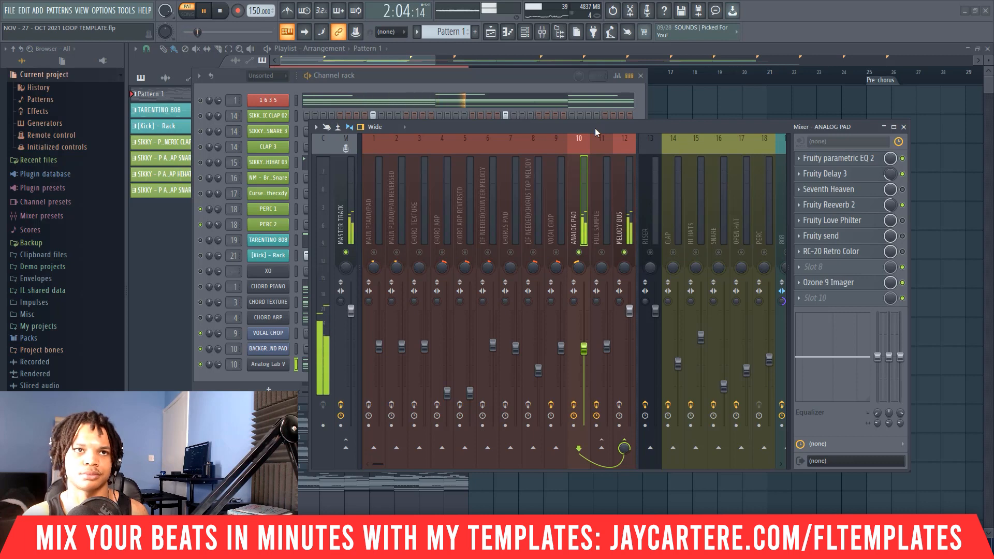
key(space)
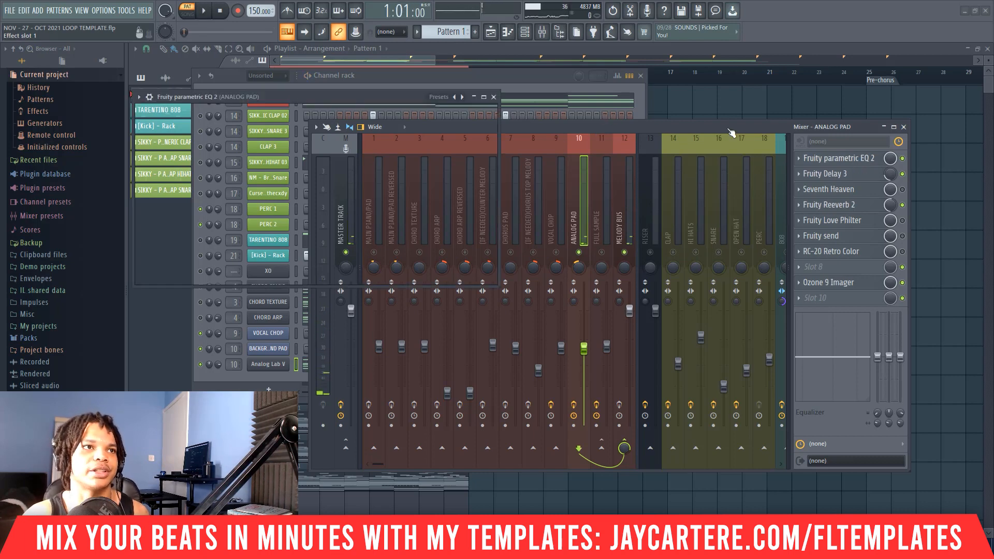
Step: In the ANALOG PAD track's Fruity parametric EQ 2, locate the resonance near 2350 Hz with a band 6 boost and cut it slightly
click(855, 162)
drag(600, 125, 779, 150)
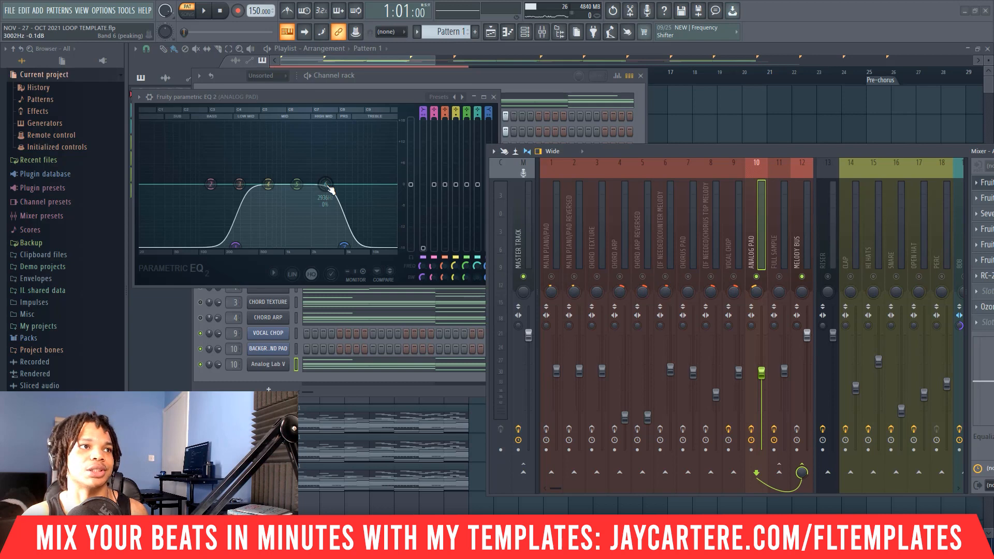
drag(326, 185, 317, 130)
key(space)
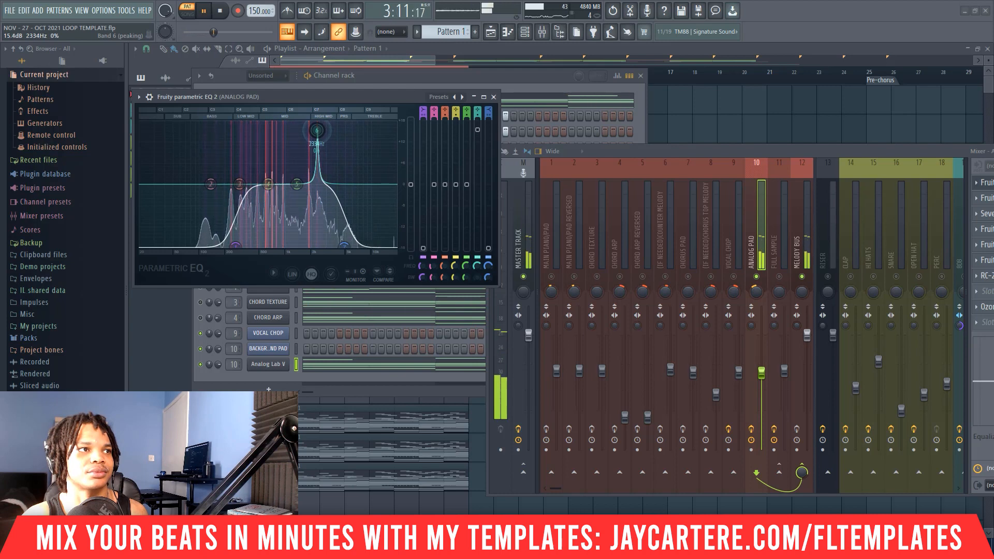
key(space)
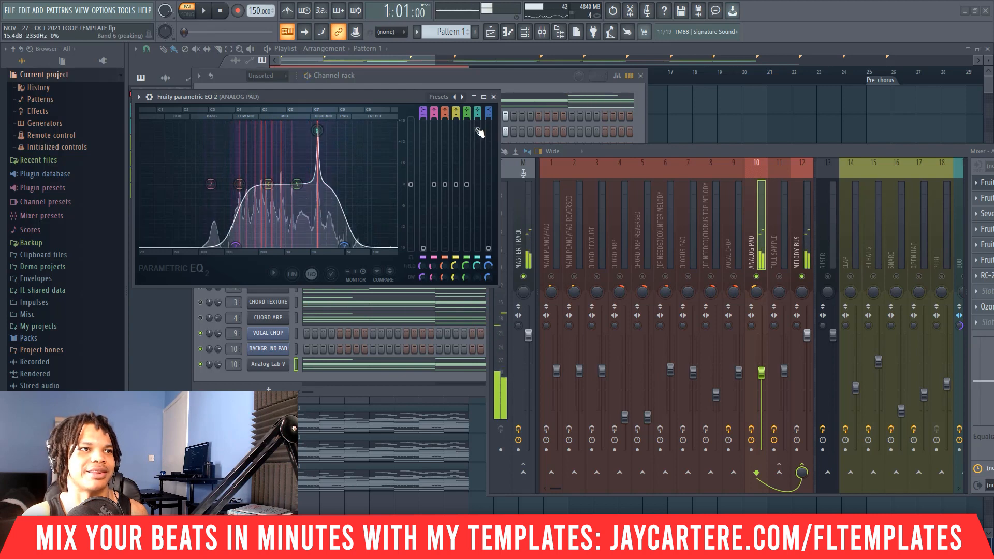
drag(317, 131, 316, 186)
Step: Narrow band 5 during playback, set it to a 3.7 dB cut at about 2098 Hz and close the equalizer
key(space)
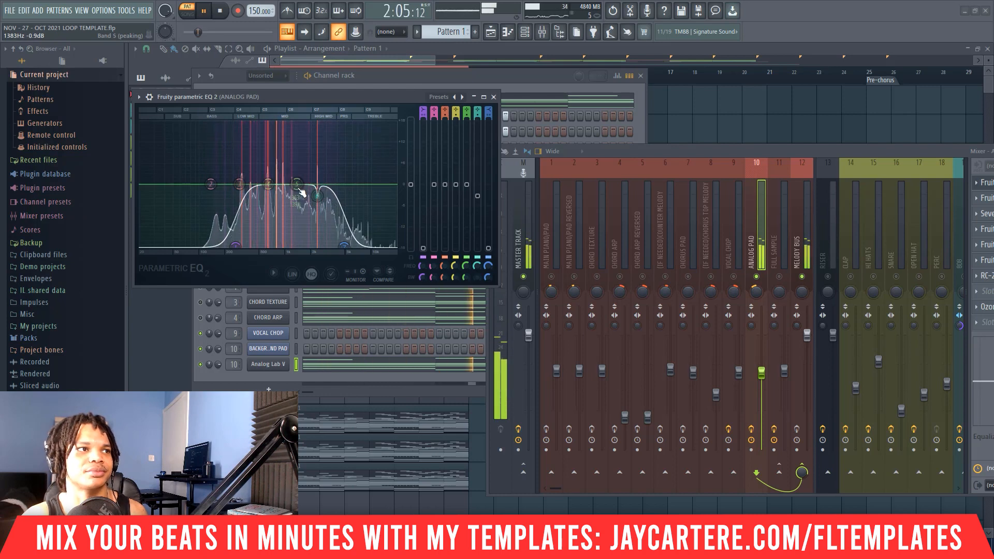
scroll(302, 191, down, 8)
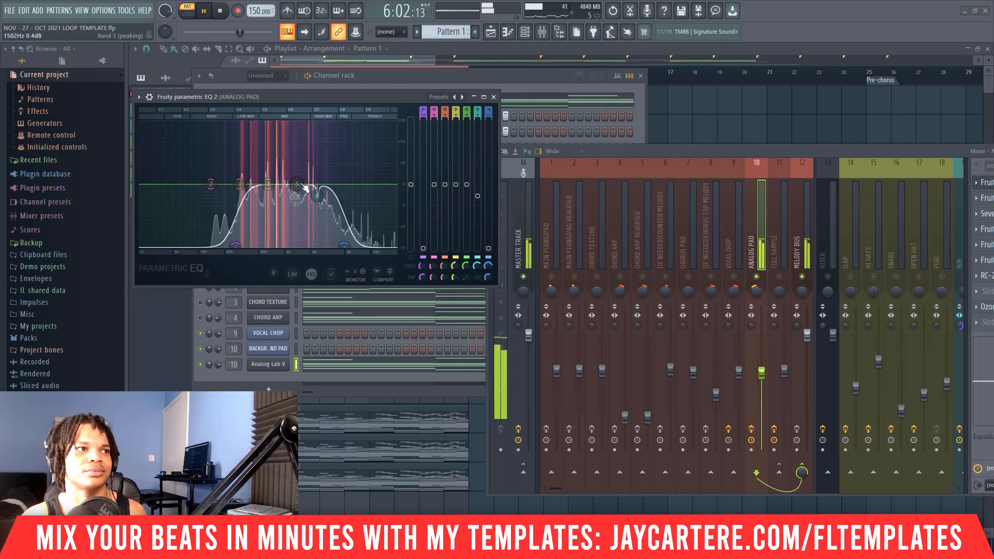
mouse_move(305, 188)
mouse_down()
mouse_move(312, 133)
mouse_move(313, 197)
mouse_up()
key(space)
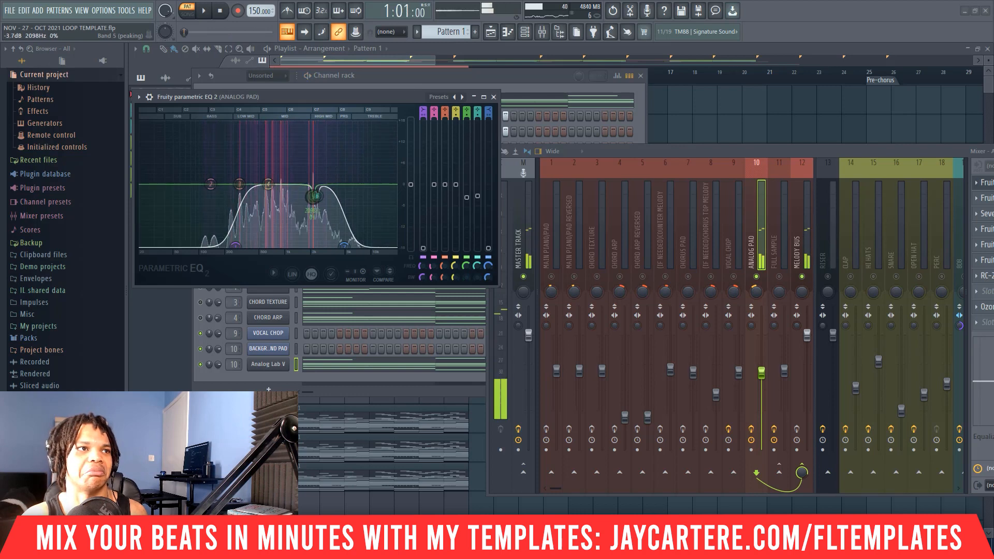
key(Escape)
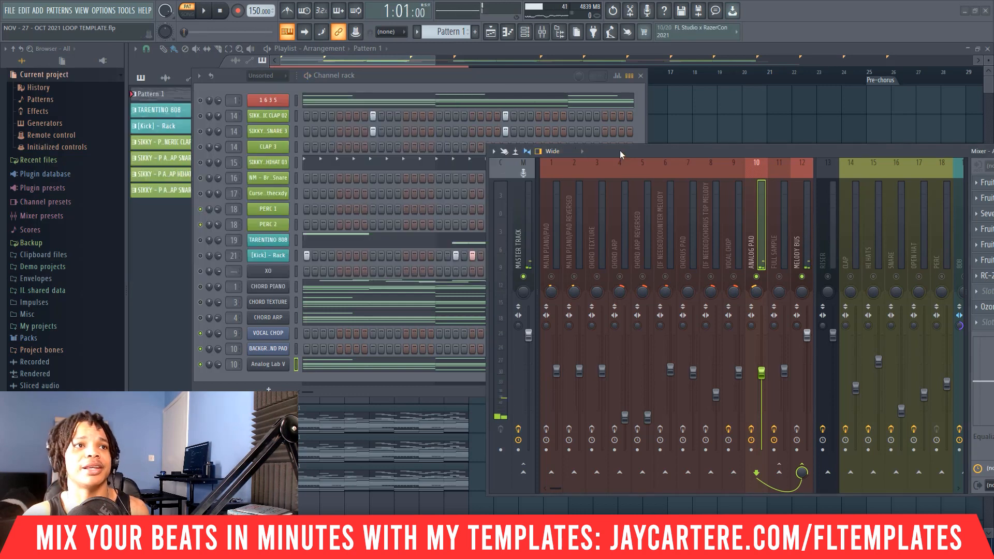
Step: Clear the mixer and channel rack off the playlist and place a Pattern 1 clip at bar 1 on Track 7
drag(619, 150, 594, 145)
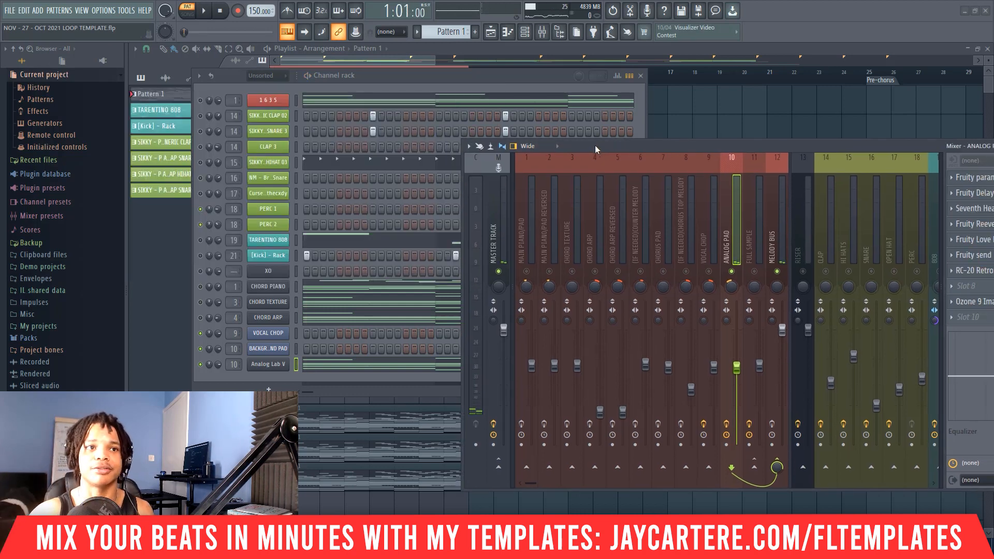
drag(690, 144, 661, 144)
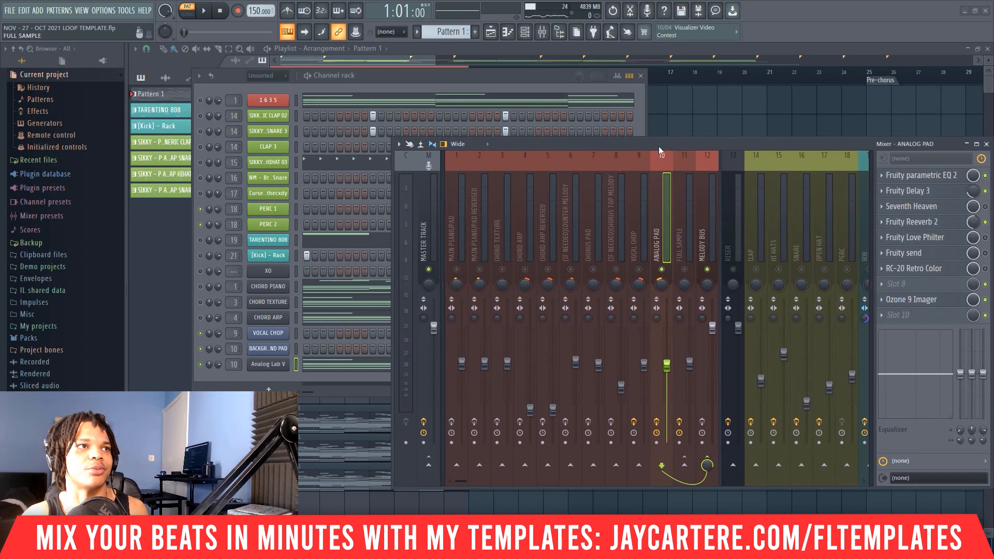
drag(410, 79, 606, 104)
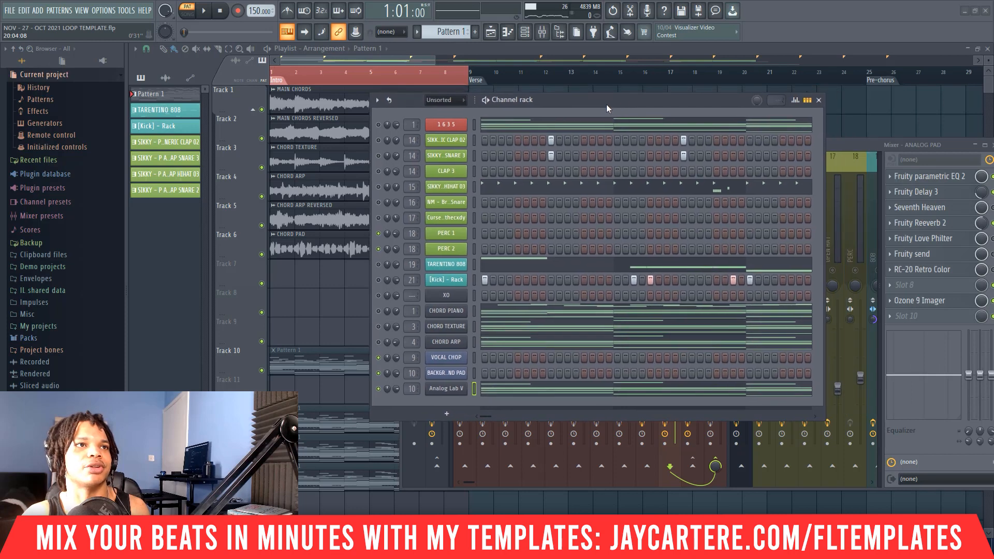
drag(737, 100, 726, 194)
drag(655, 142, 993, 176)
drag(709, 194, 666, 136)
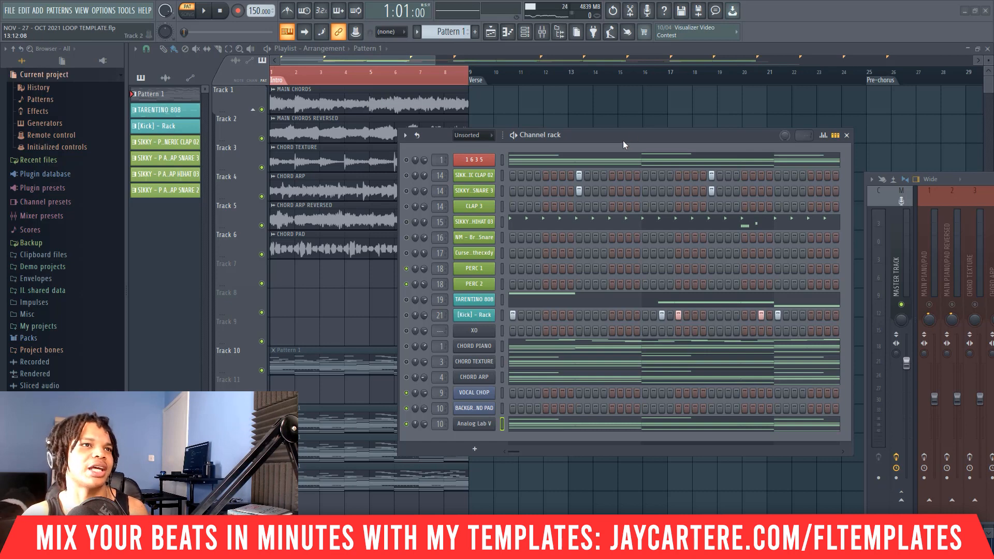
drag(623, 143, 659, 119)
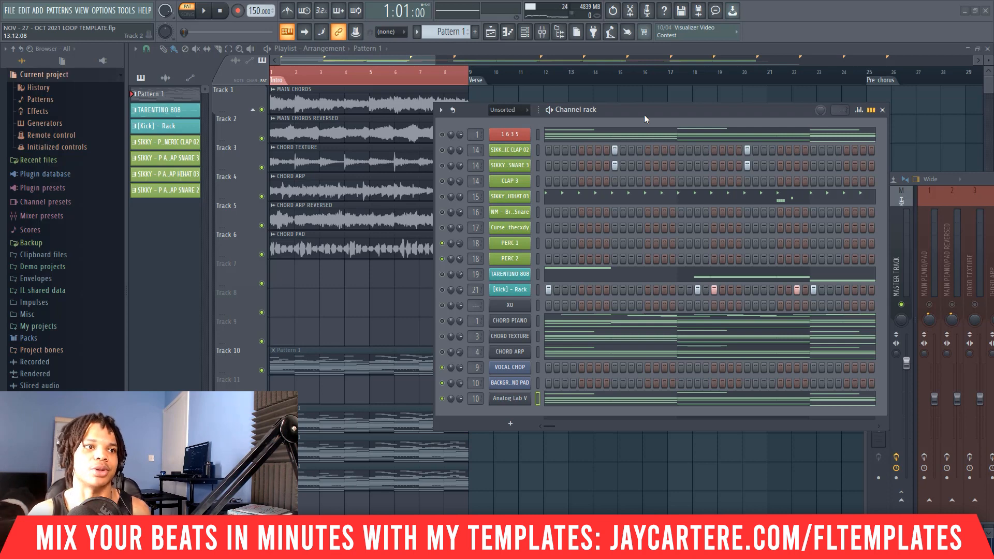
click(278, 278)
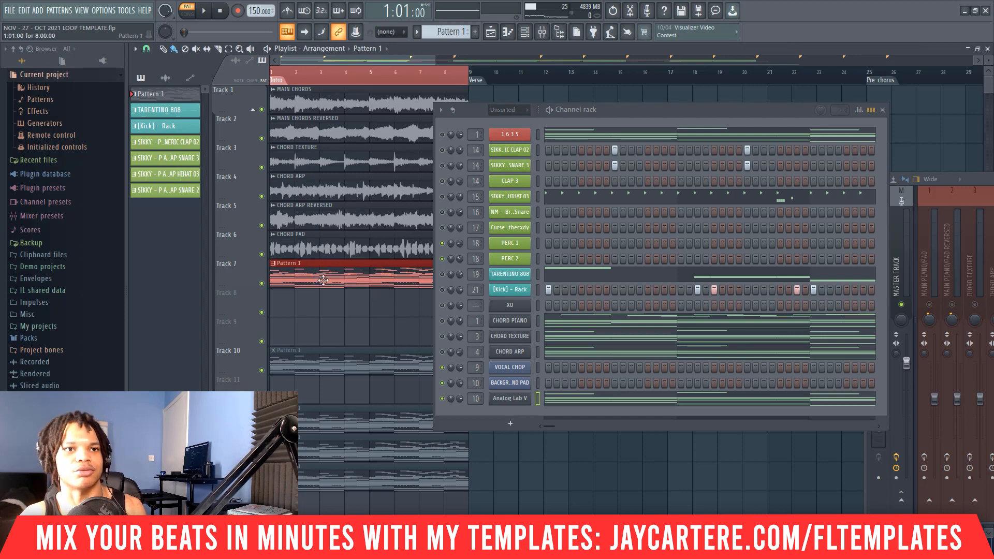
key(ctrl+alt+c)
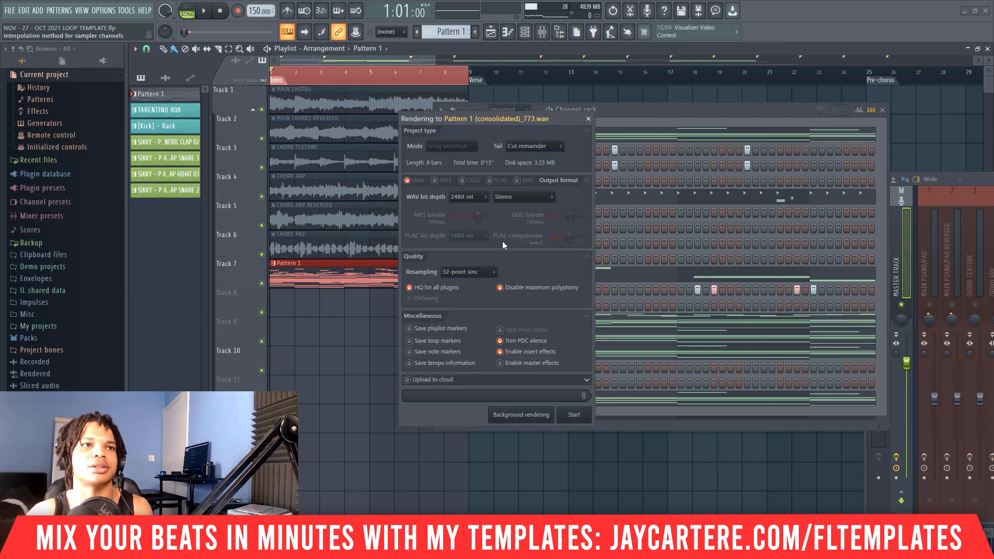
click(589, 119)
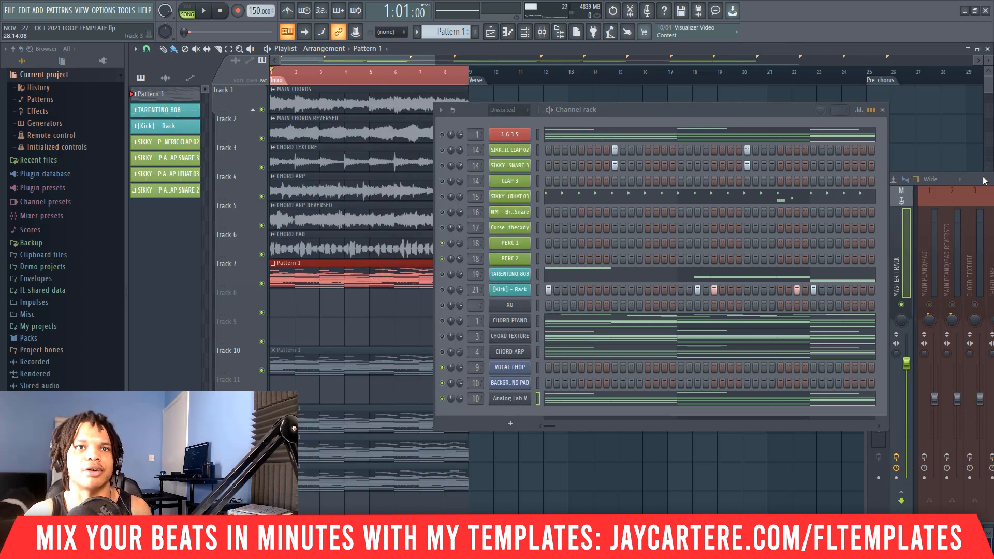
Step: Bring back the mixer, play the arrangement and set Distort to 10% in the ANALOG PAD track's RC-20 Retro Color
drag(985, 180, 545, 179)
click(695, 252)
drag(739, 181, 627, 174)
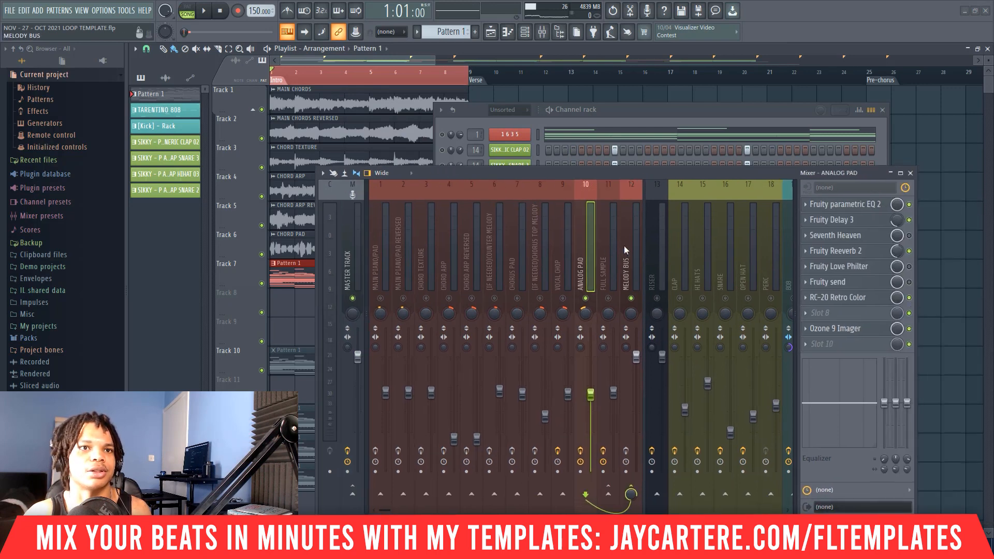
key(space)
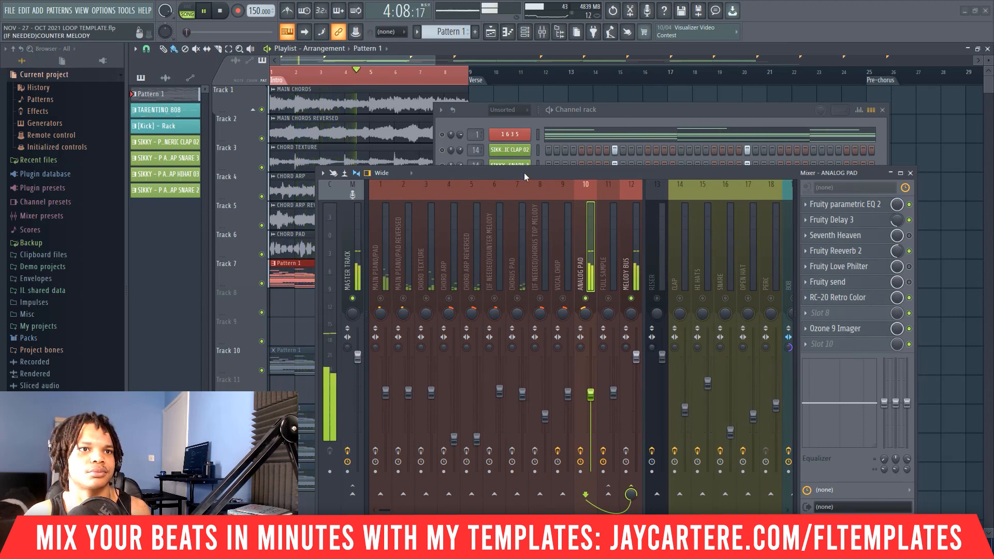
click(837, 297)
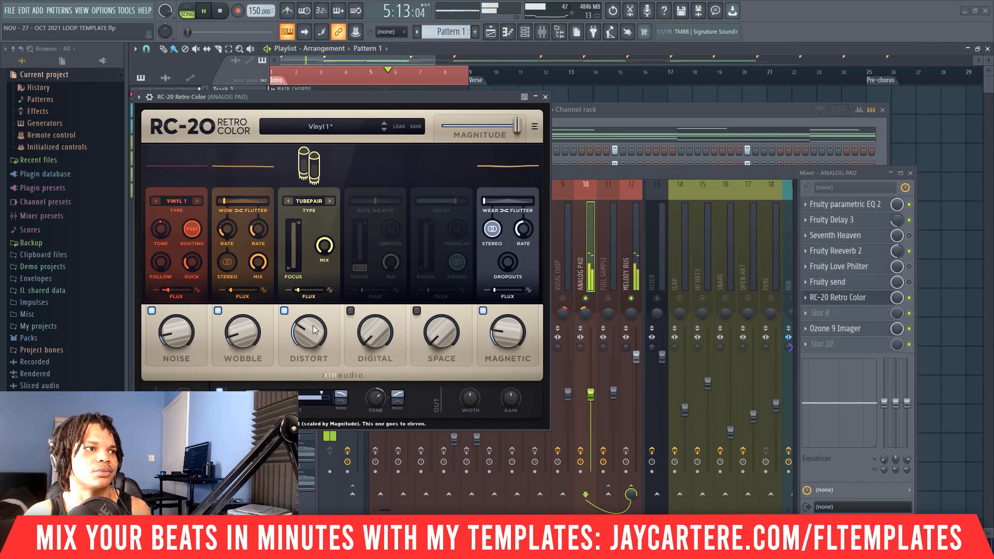
drag(312, 325, 297, 346)
key(space)
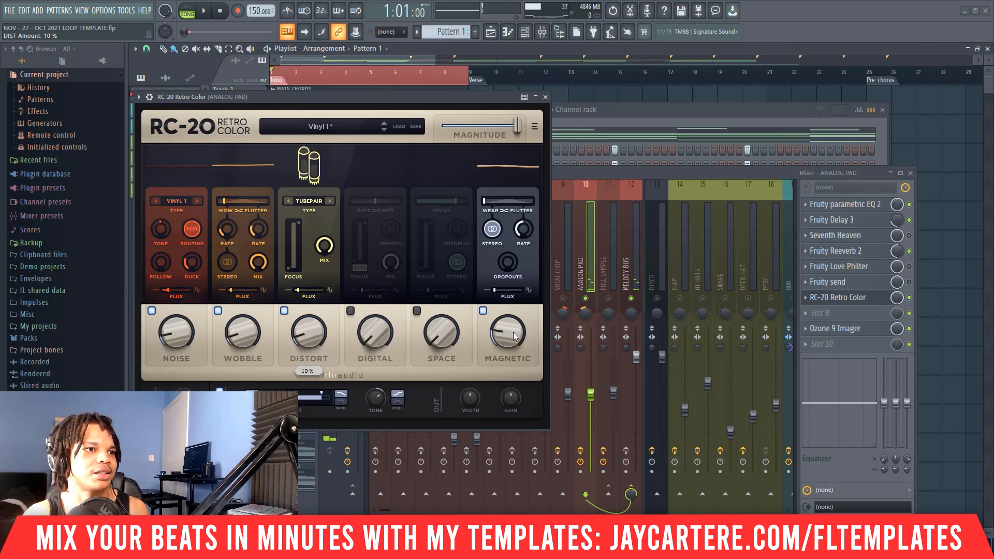
Step: In the ANALOG PAD track's RC-20 Retro Color, set Distort to 8% and Magnetic to 9%, audition the loop and close the plugin
drag(505, 335, 502, 349)
drag(311, 333, 311, 334)
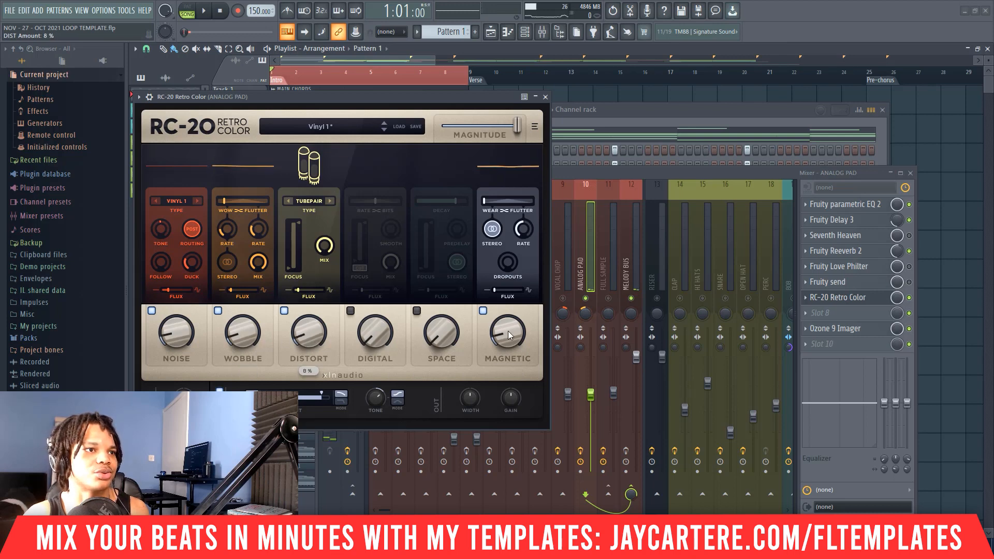
drag(508, 331, 483, 338)
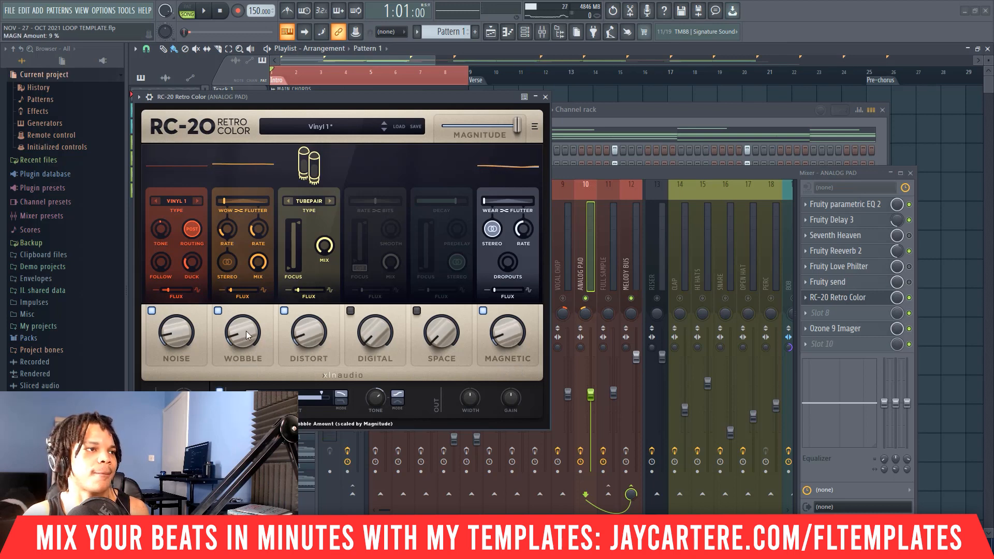
drag(245, 331, 246, 331)
key(space)
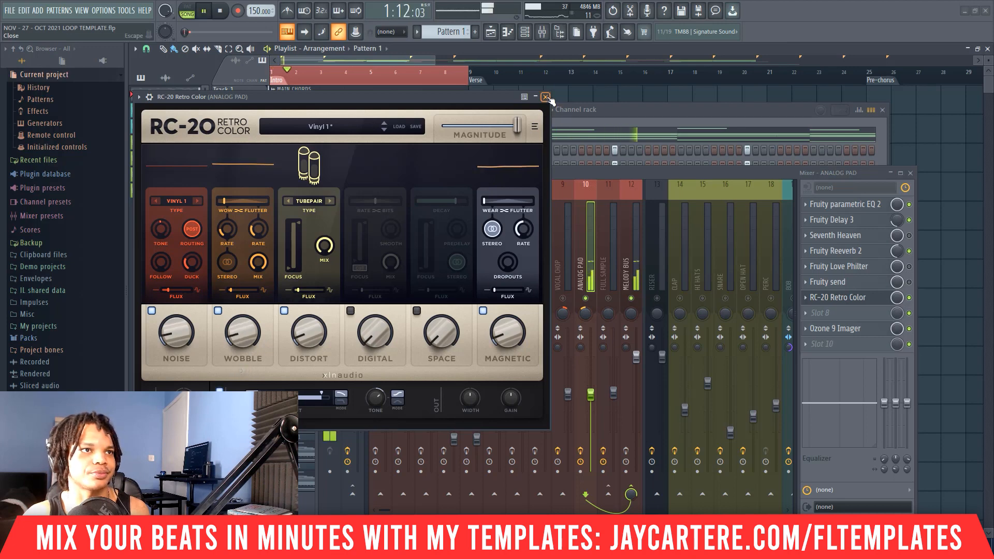
click(545, 97)
Step: Copy the ANALOG PAD track's Fruity parametric EQ 2 with its settings from slot 1 into slot 8, and close the copy's window
drag(529, 172, 571, 131)
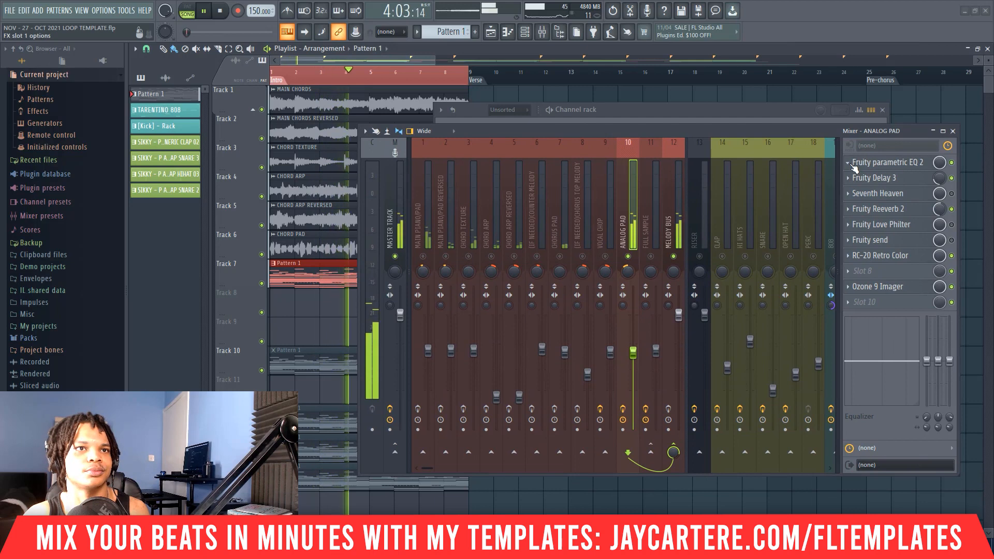
key(space)
click(850, 164)
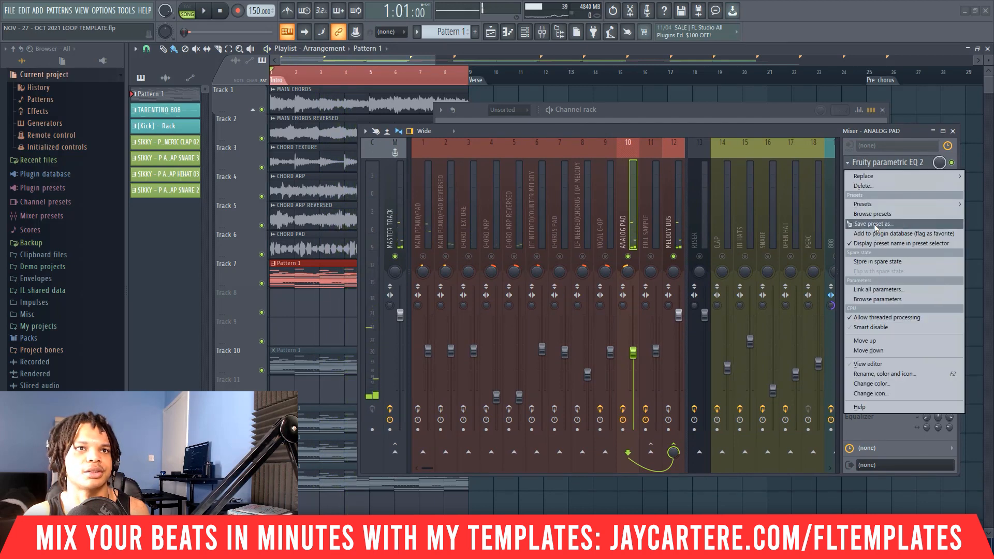
drag(873, 223, 849, 268)
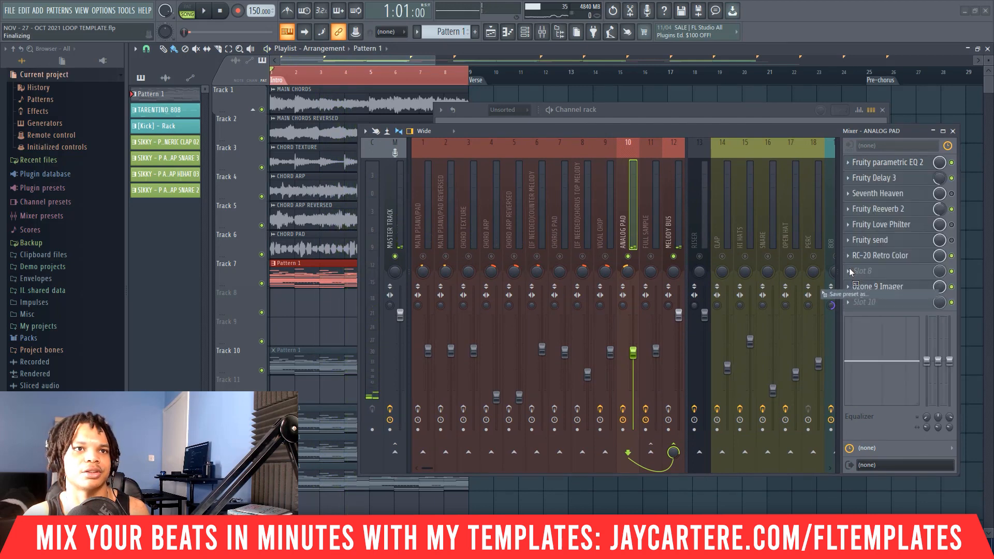
click(412, 98)
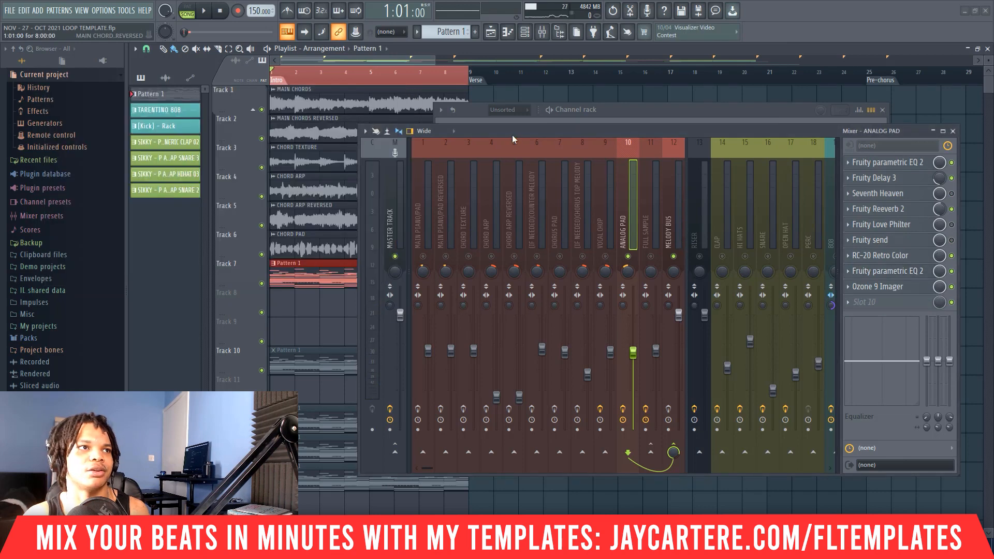
Step: Clear the mixer and channel rack off the playlist and consolidate the Pattern 1 clip on Track 7 to audio
drag(508, 133, 968, 169)
key(space)
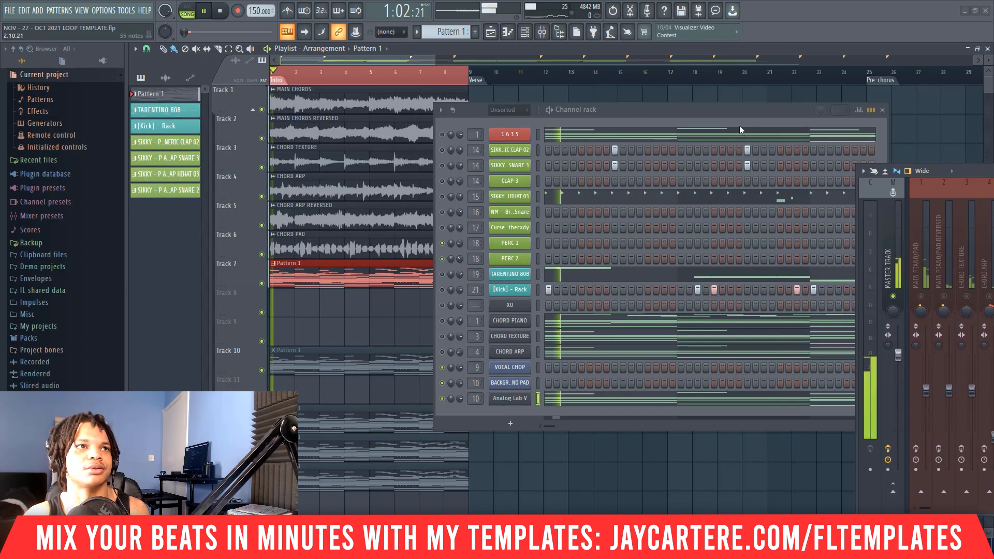
drag(704, 118, 657, 115)
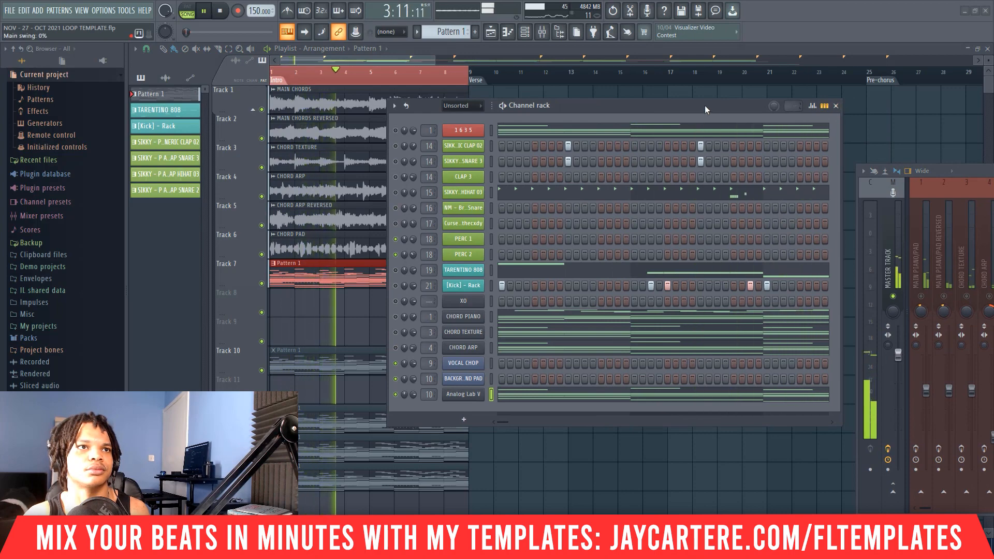
drag(704, 105, 991, 119)
key(F6)
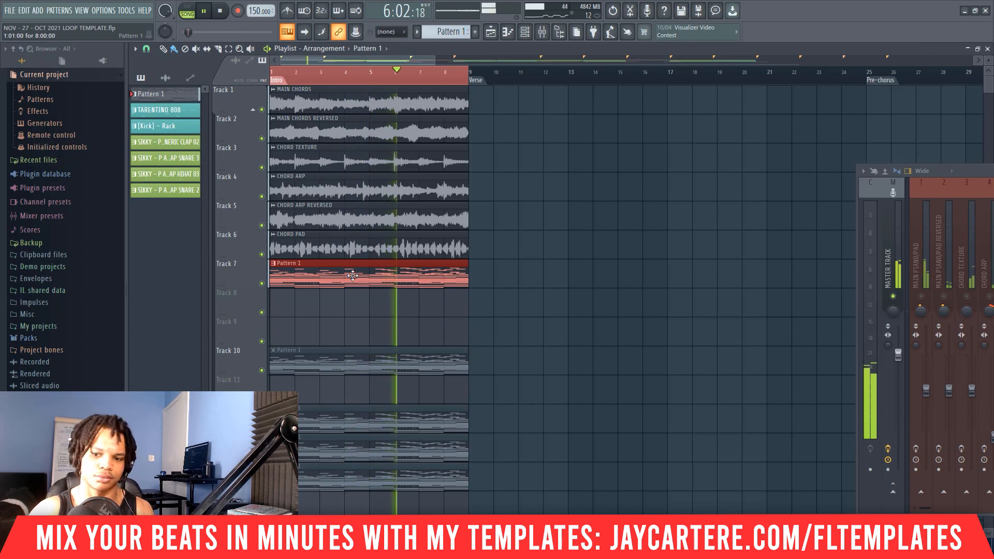
key(space)
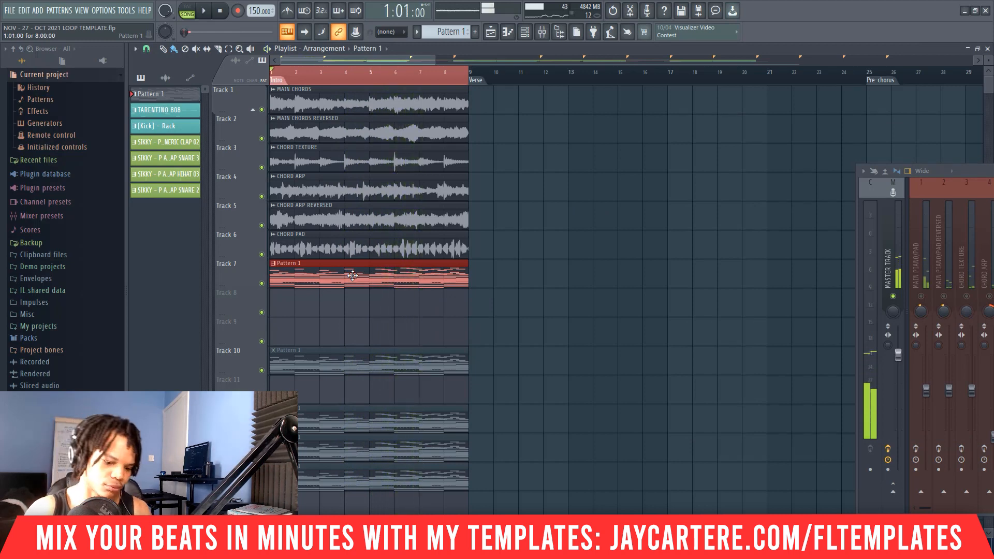
key(ctrl+alt+c)
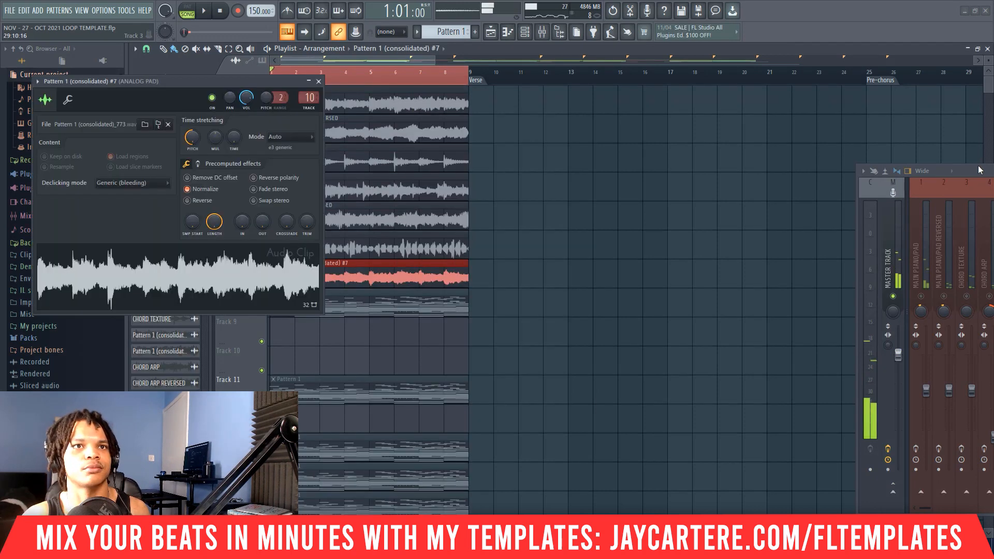
Step: Bring back the mixer and, during playback, bypass the ANALOG PAD track's effects except the slot 1 Fruity parametric EQ 2
drag(976, 171, 343, 129)
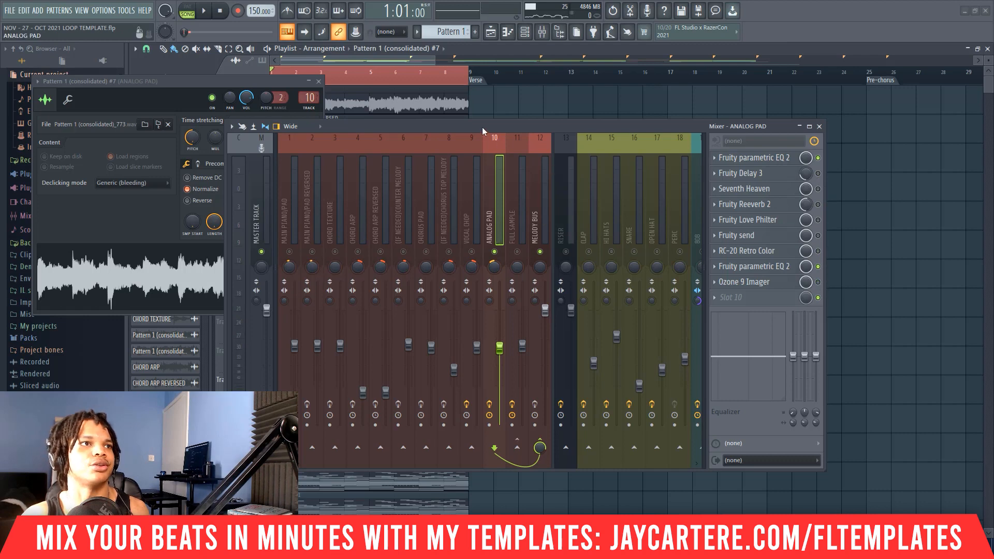
drag(482, 128, 770, 152)
key(space)
drag(694, 146, 511, 110)
drag(606, 114, 593, 110)
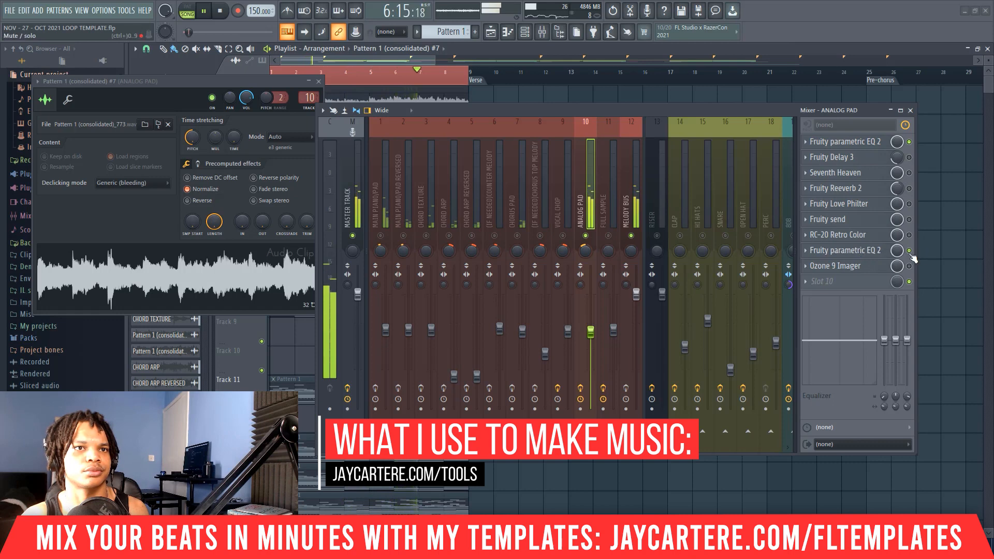
key(space)
Step: In the slot 1 Fruity parametric EQ 2, audition the consolidated pad and move band 5's cut down to about 900 Hz
click(842, 144)
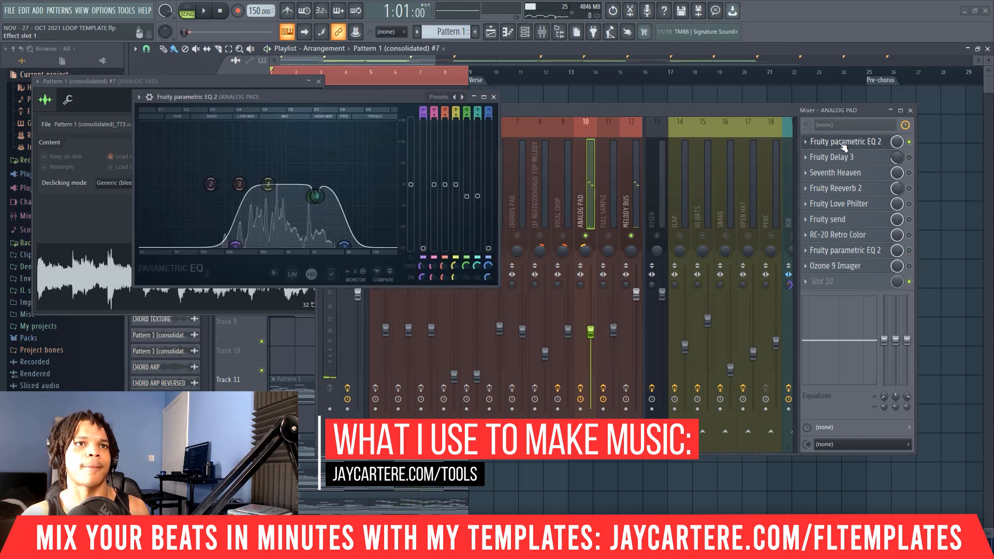
key(space)
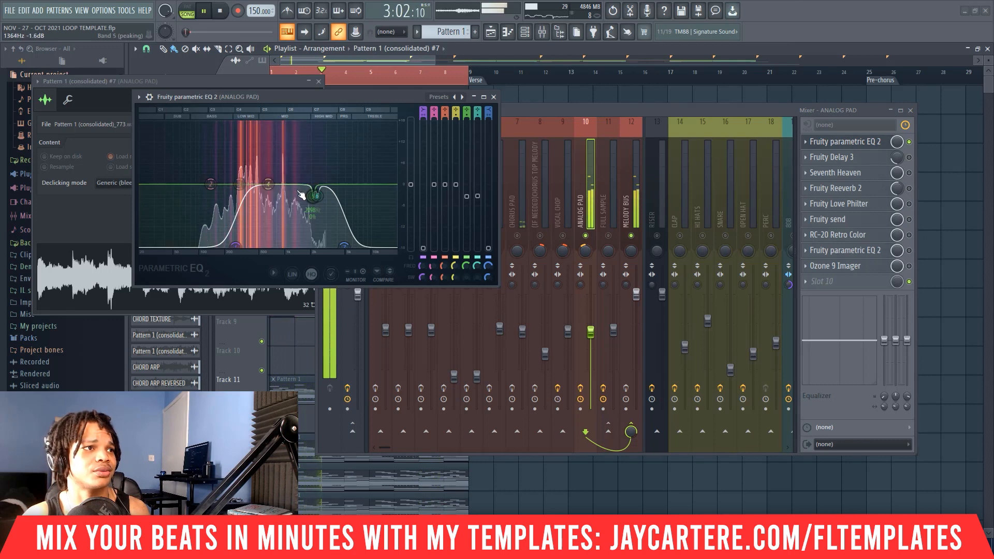
key(space)
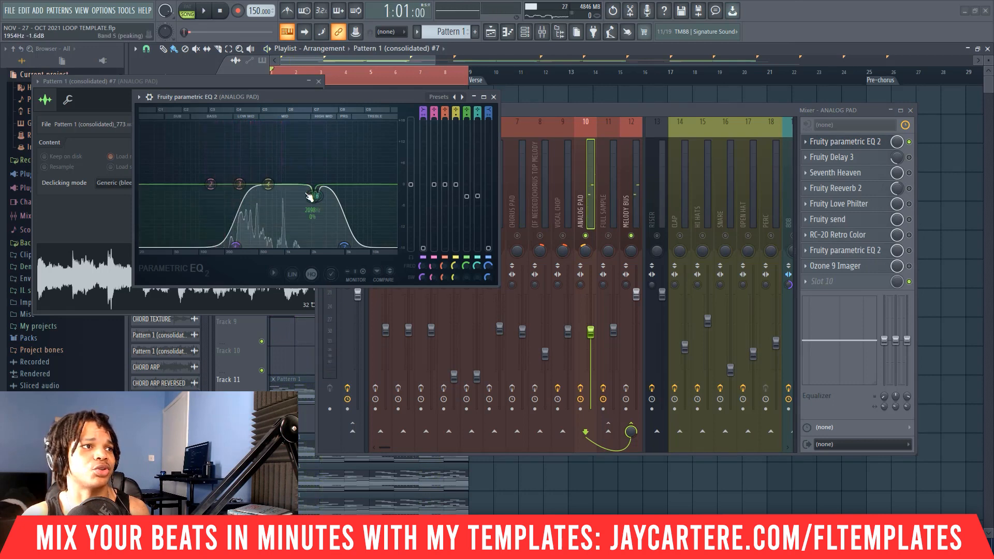
key(space)
key(space)
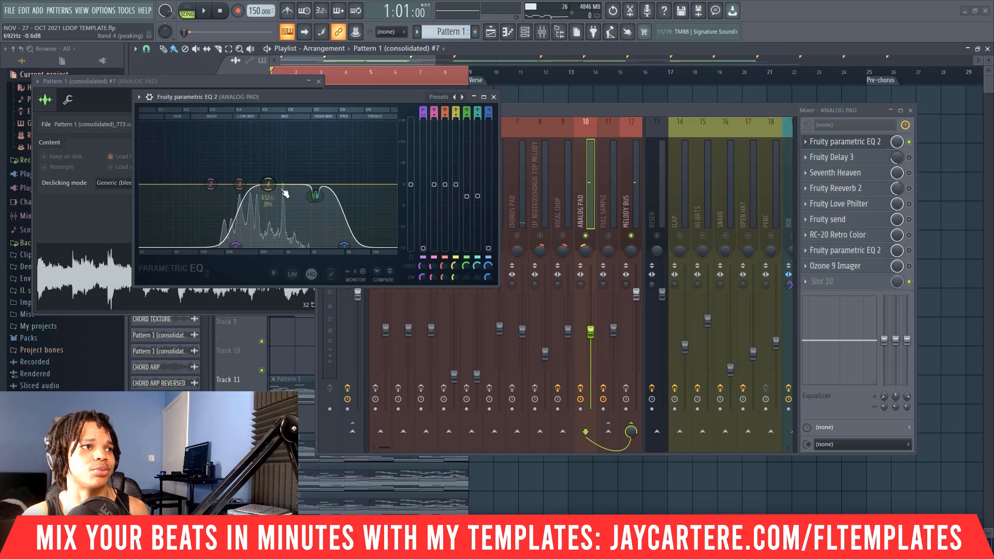
key(space)
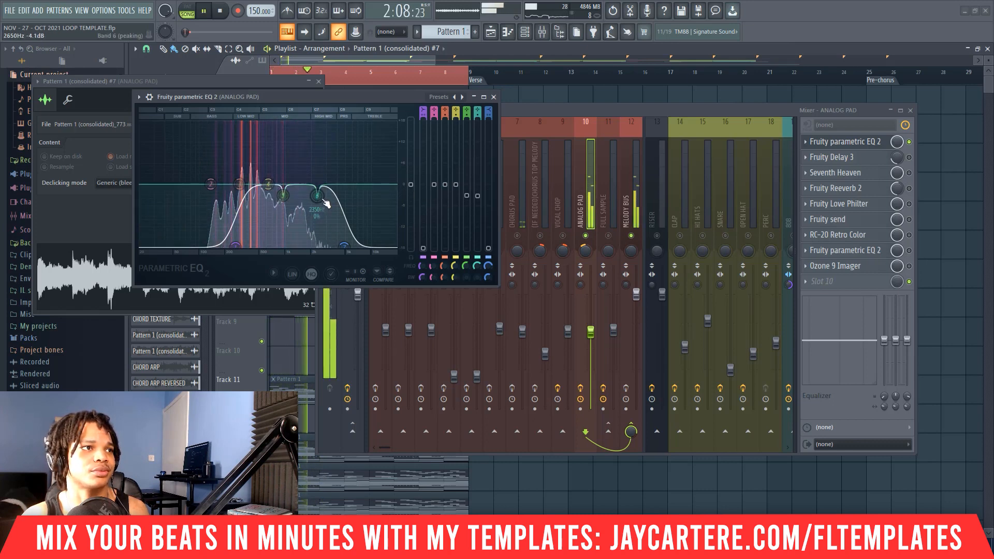
Step: Move band 6's cut down beside band 5, pull band 4 into a cut just above them, and close the equalizer
drag(317, 196, 291, 197)
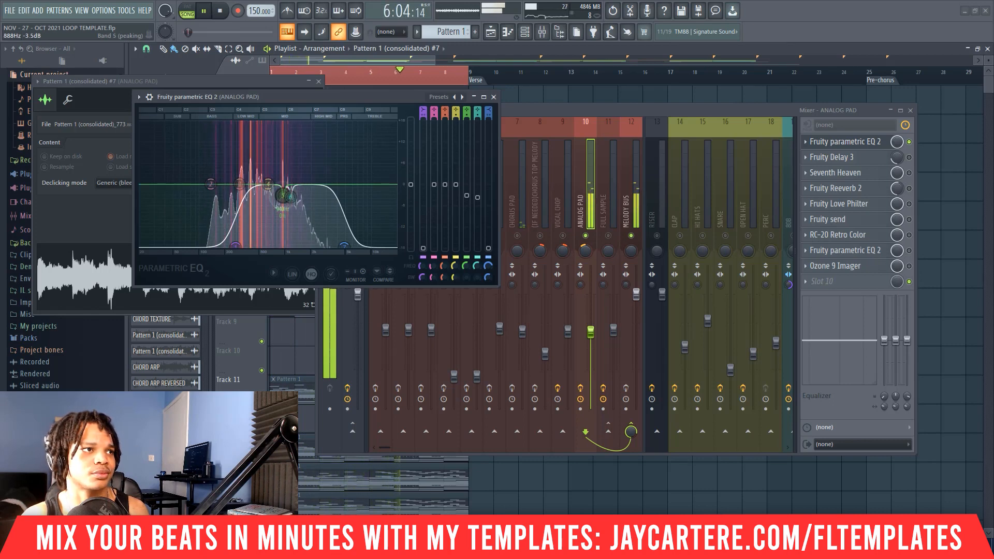
key(space)
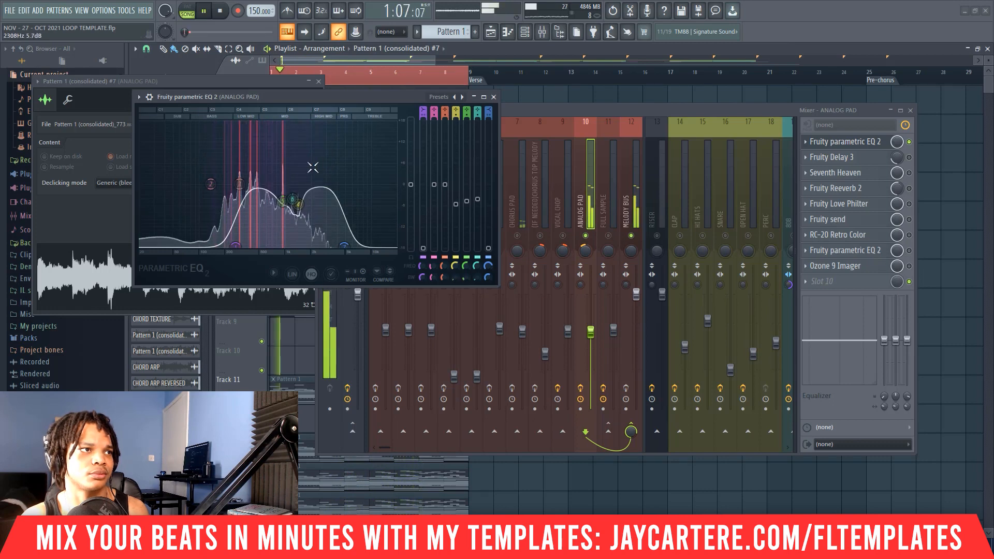
key(space)
click(495, 97)
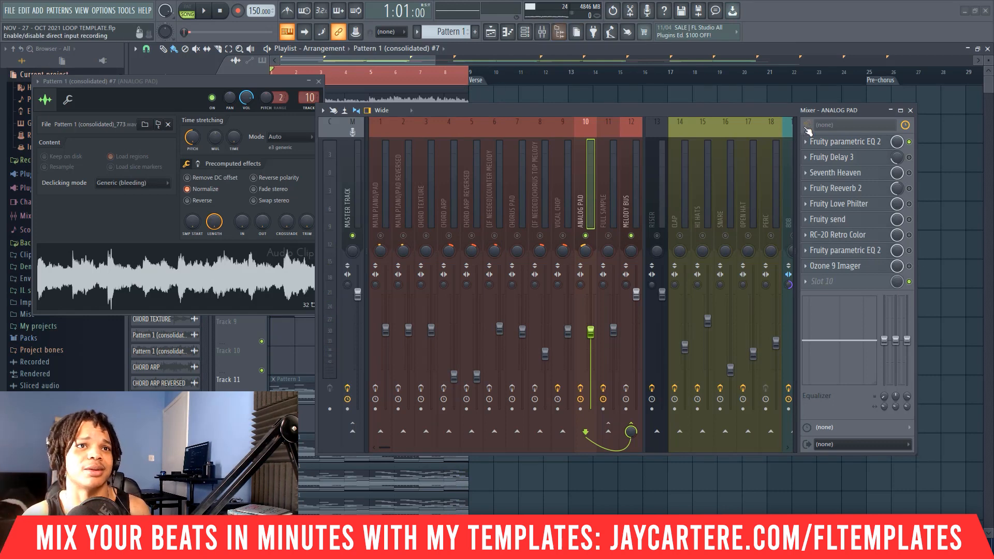
Step: Replace the slot 8 Fruity parametric EQ 2 with a copy of the slot 1 equalizer and toggle that slot's bypass
click(804, 250)
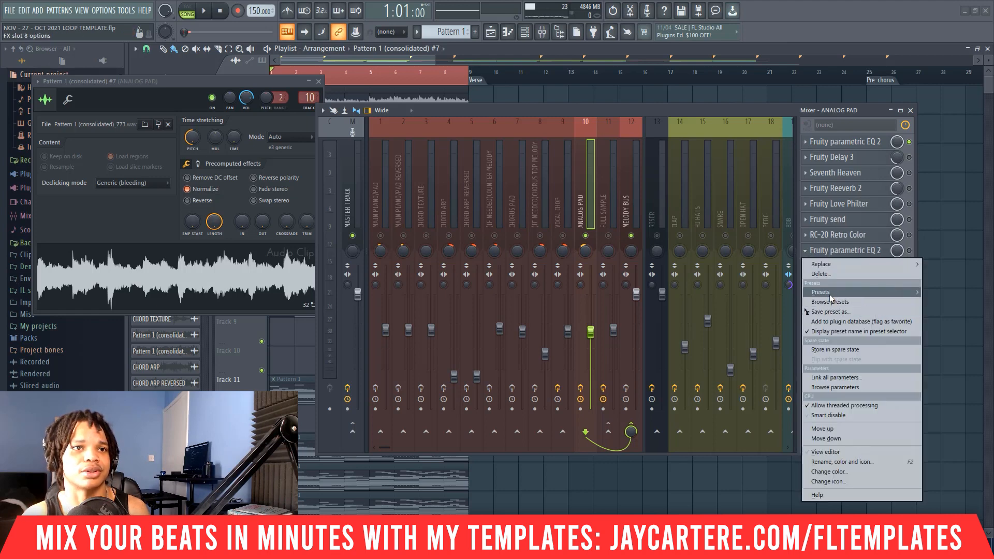
click(828, 273)
click(547, 308)
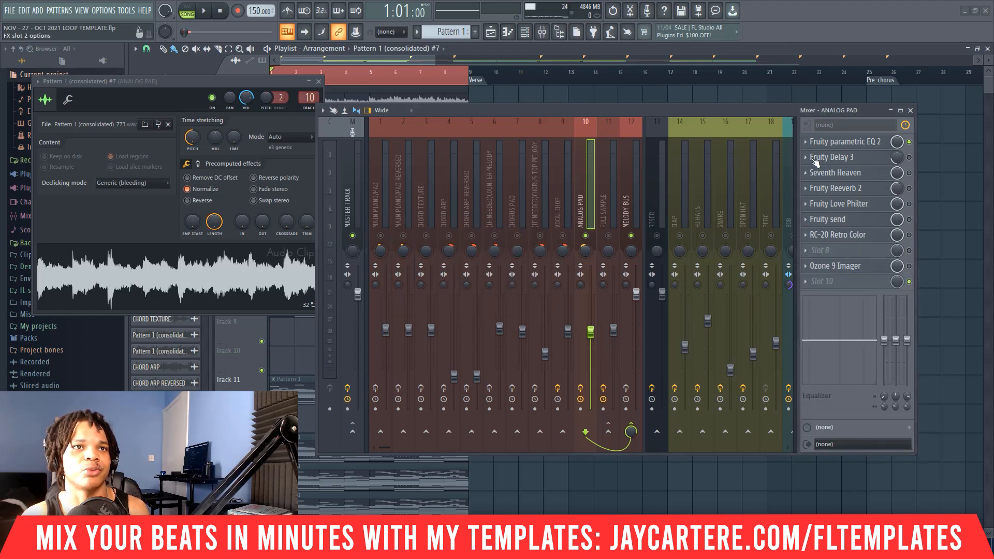
click(805, 142)
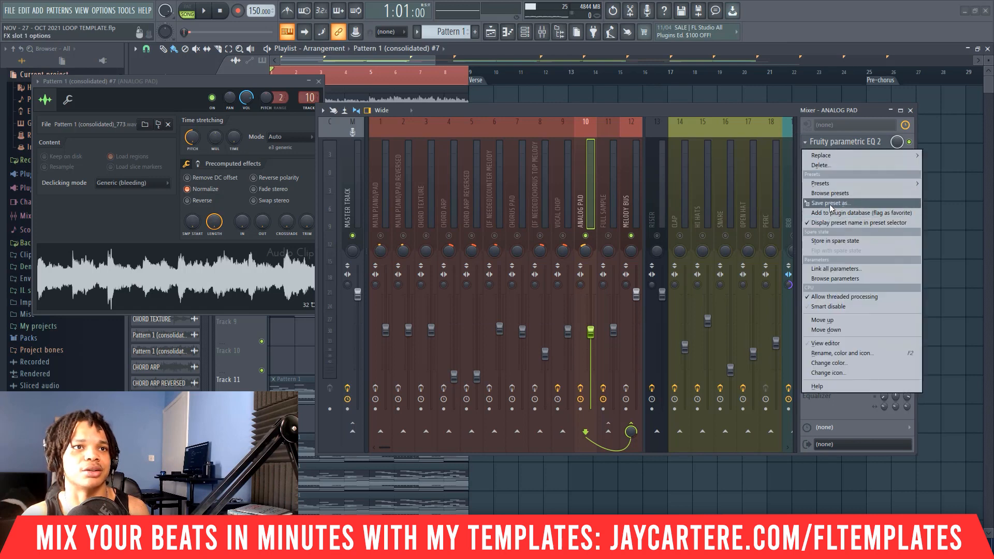
drag(829, 204, 819, 251)
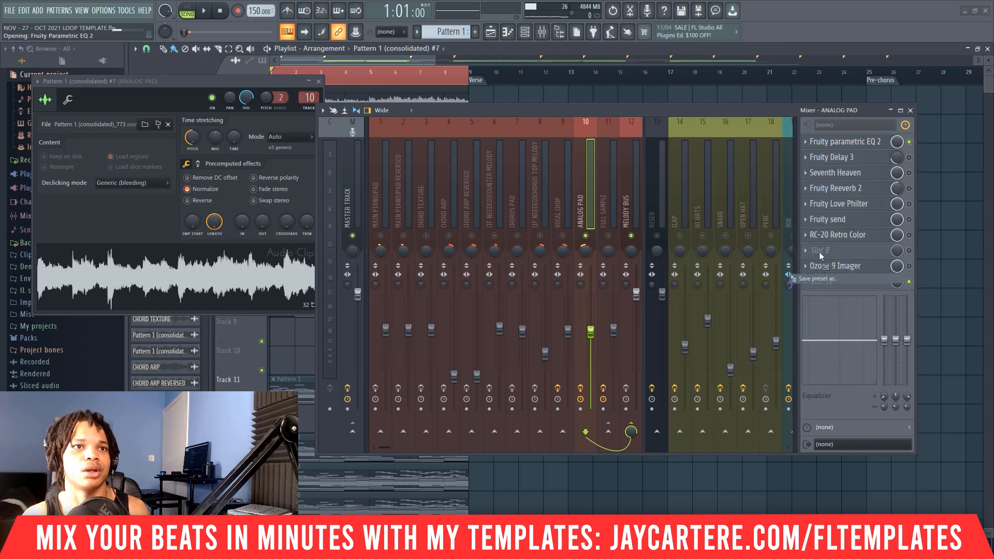
click(909, 251)
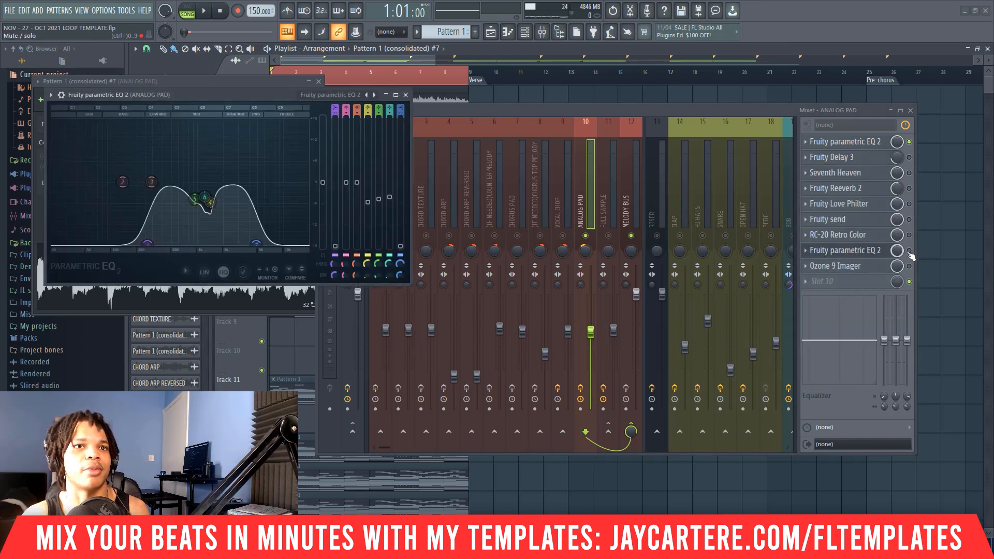
click(407, 95)
Step: Play the arrangement with the mixer moved off the playlist, then close the consolidated clip's settings
key(space)
drag(446, 112, 701, 135)
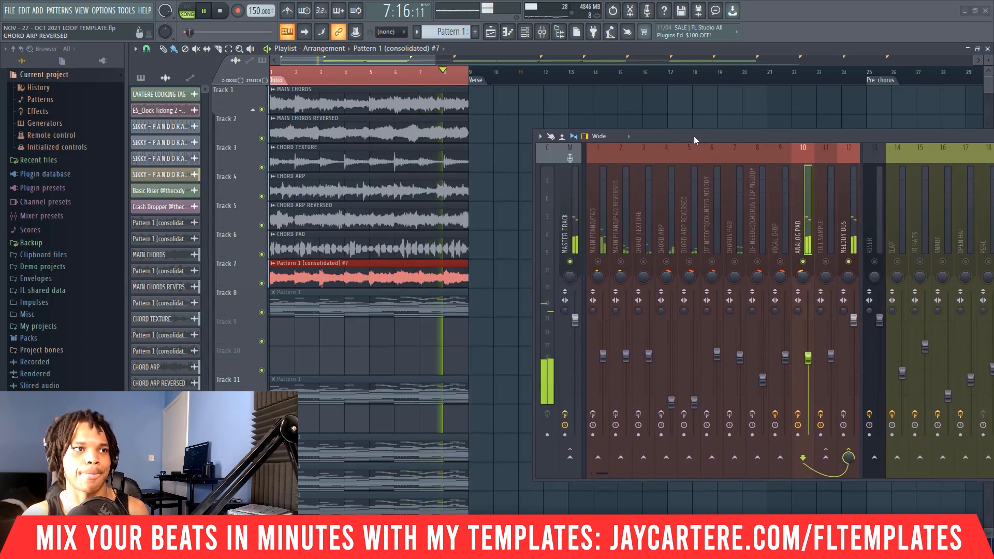
key(space)
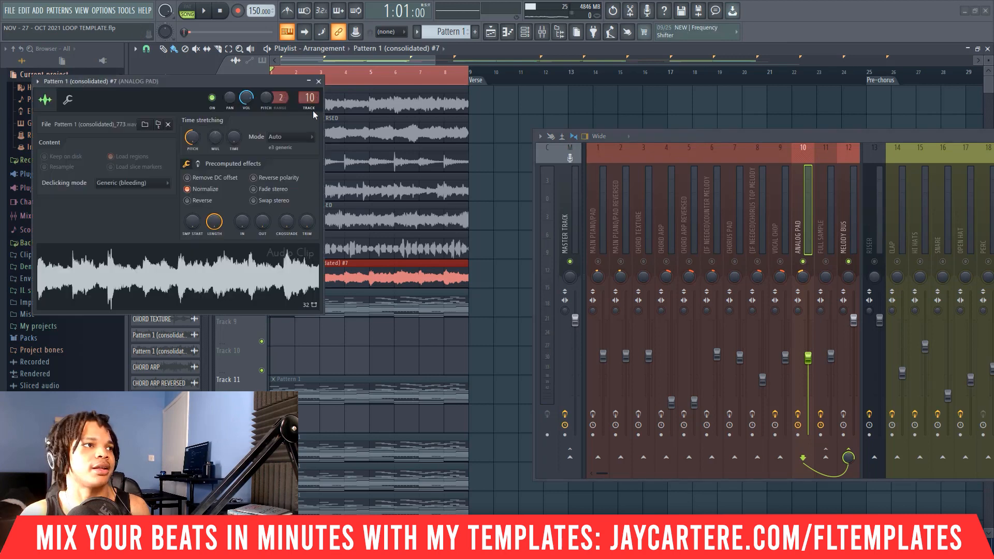
click(320, 81)
drag(481, 265, 364, 273)
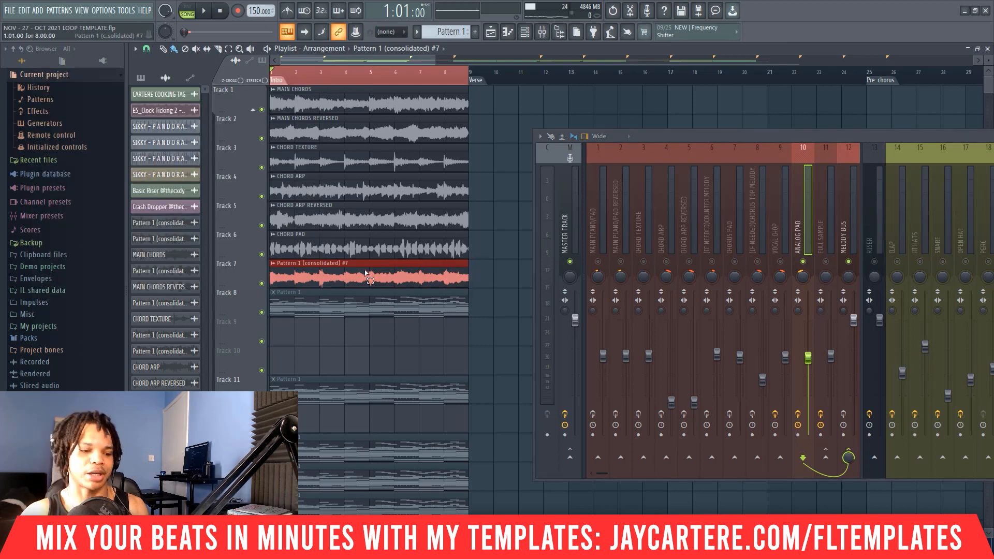
Step: Consolidate the Track 7 clip again as an audio clip named ANALOG PAD and balance its volume during playback
key(ctrl+alt+c)
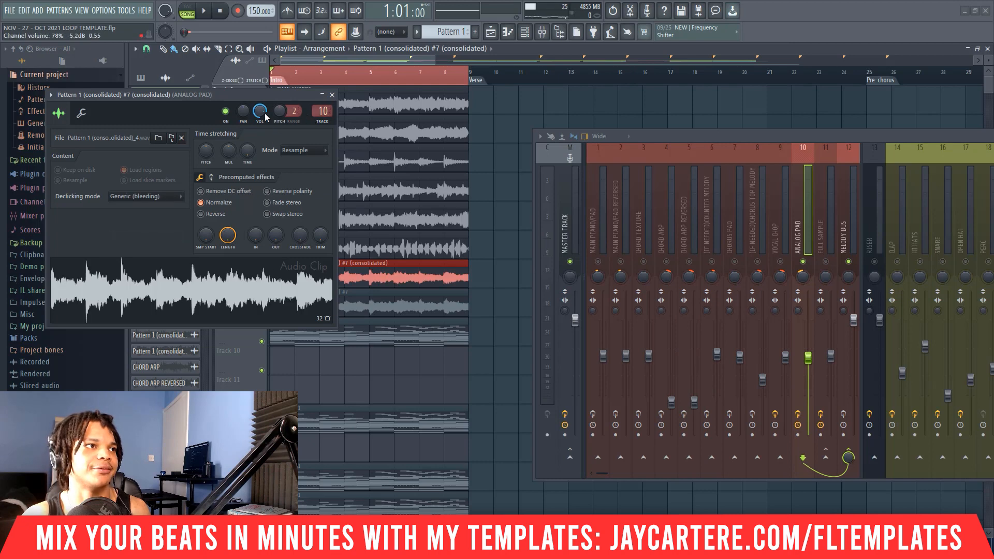
key(space)
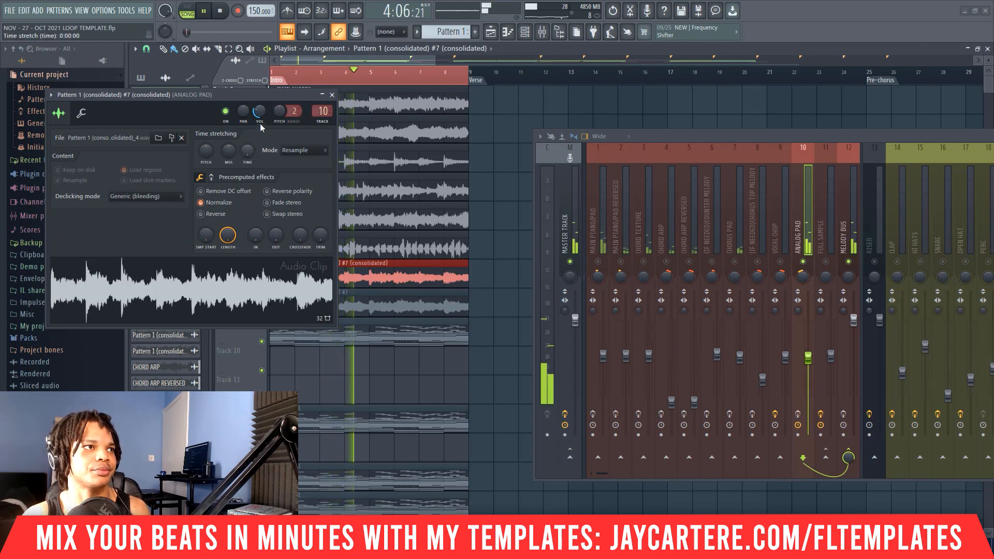
drag(260, 112, 259, 108)
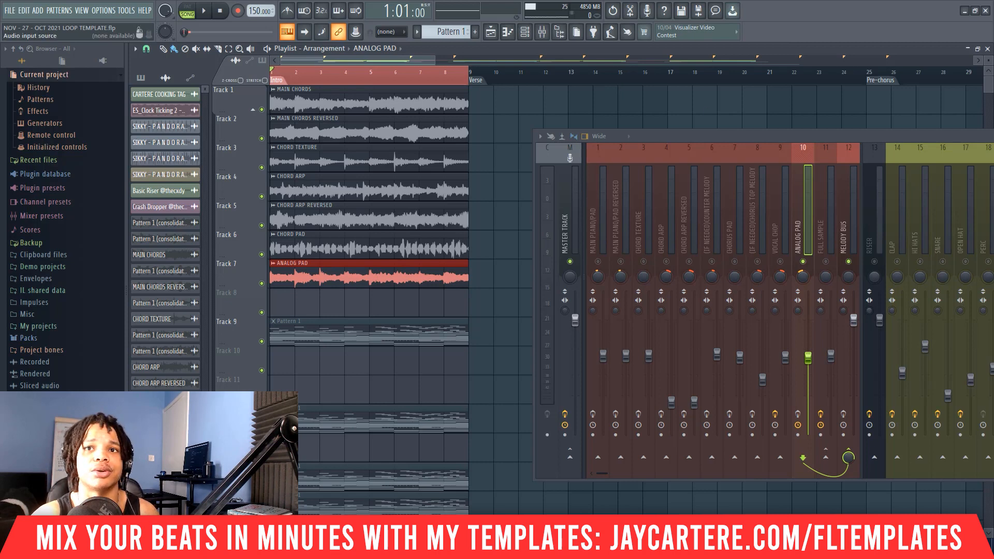
Step: Delete the Analog Lab V channel from the channel rack with Pattern 1 selected
key(F6)
scroll(447, 35, down, 1)
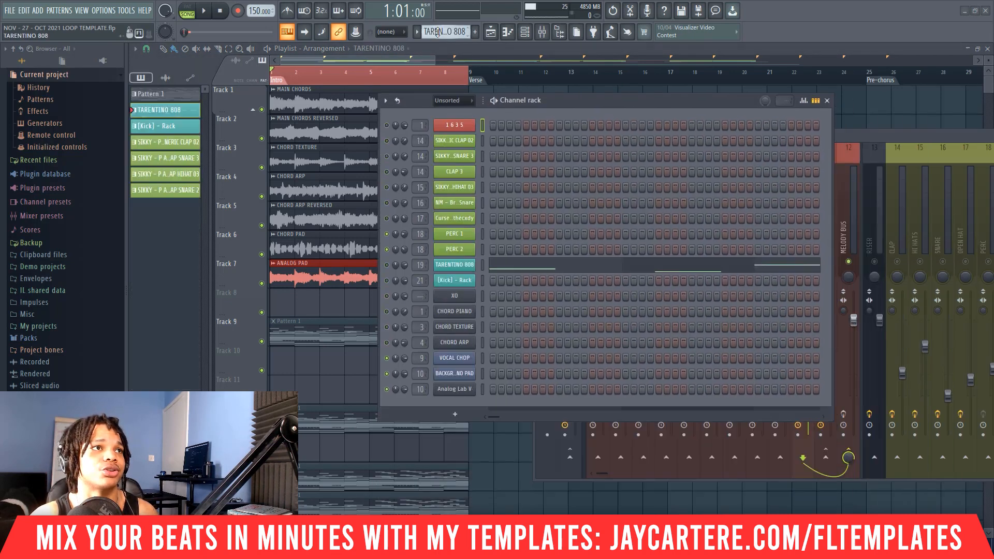
scroll(447, 36, up, 1)
right_click(455, 389)
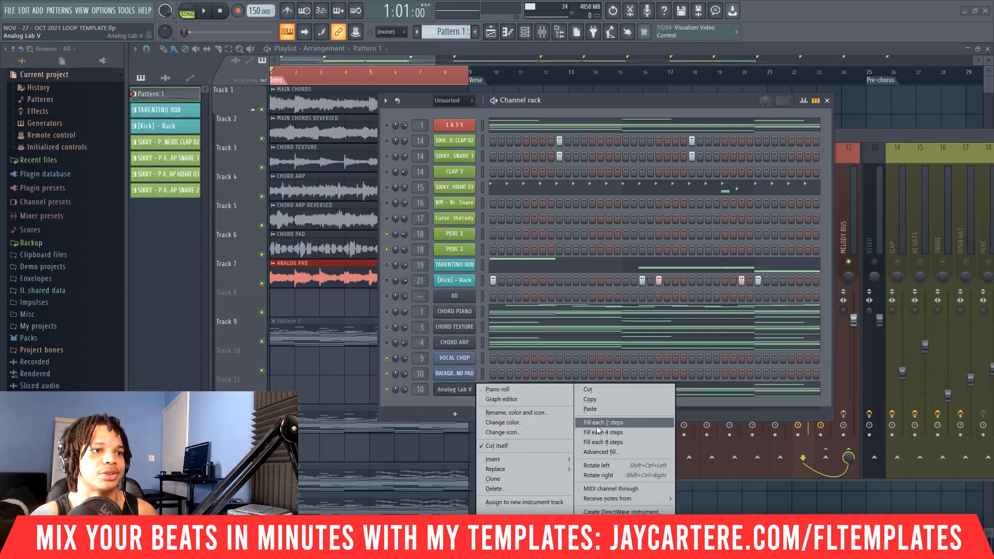
click(510, 488)
click(550, 308)
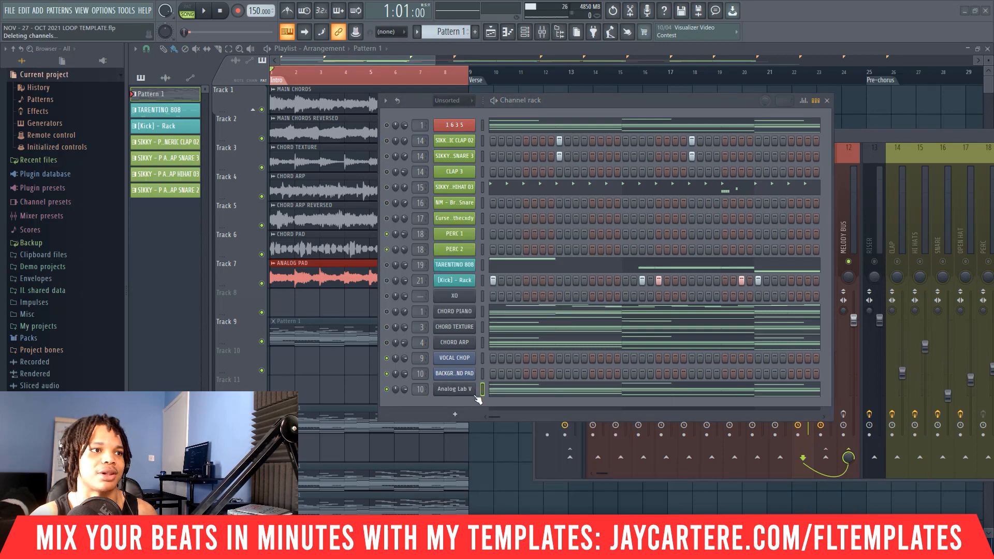
Step: Add an Arcade channel and load the Open Soul vocal kit from the weekly sampler kits
click(455, 412)
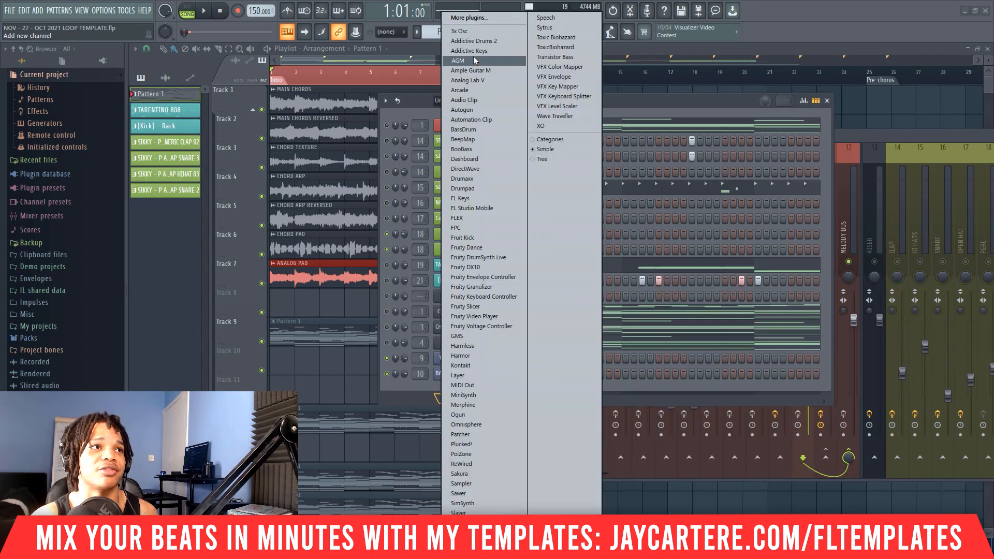
click(475, 91)
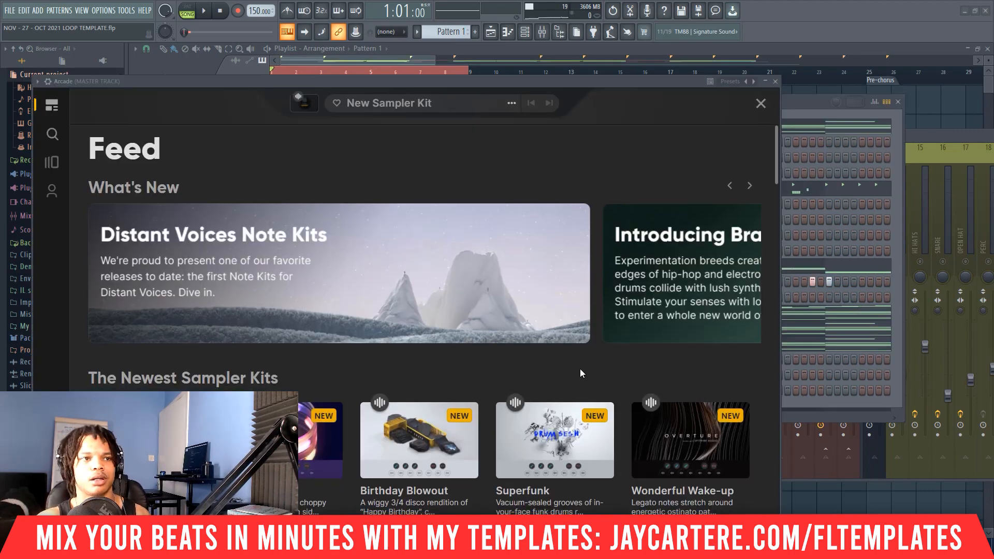
scroll(579, 368, down, 5)
mouse_move(369, 366)
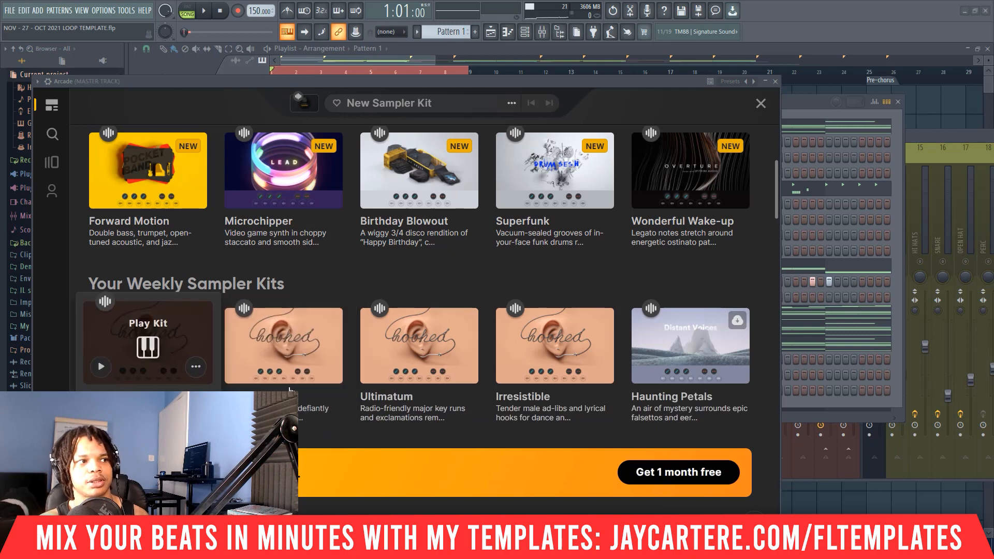
mouse_move(236, 368)
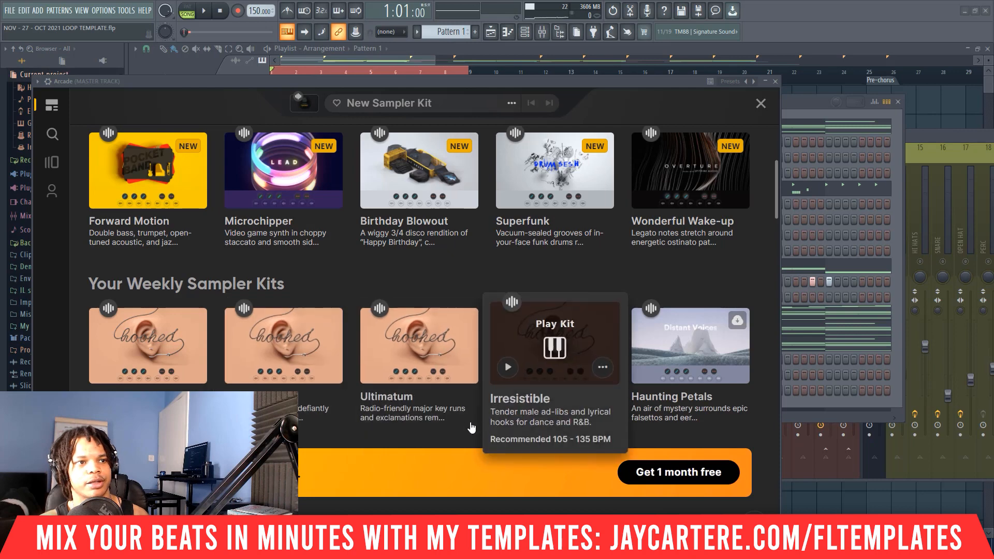
click(283, 347)
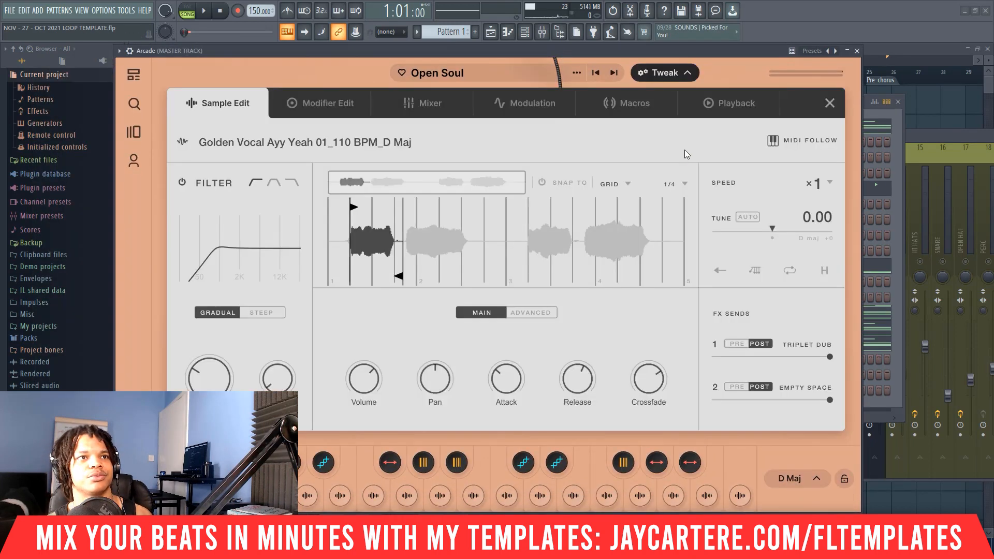
Step: Dismiss the kit's sample editing view, set Arcade's session key to G minor, and close the plugin
click(828, 104)
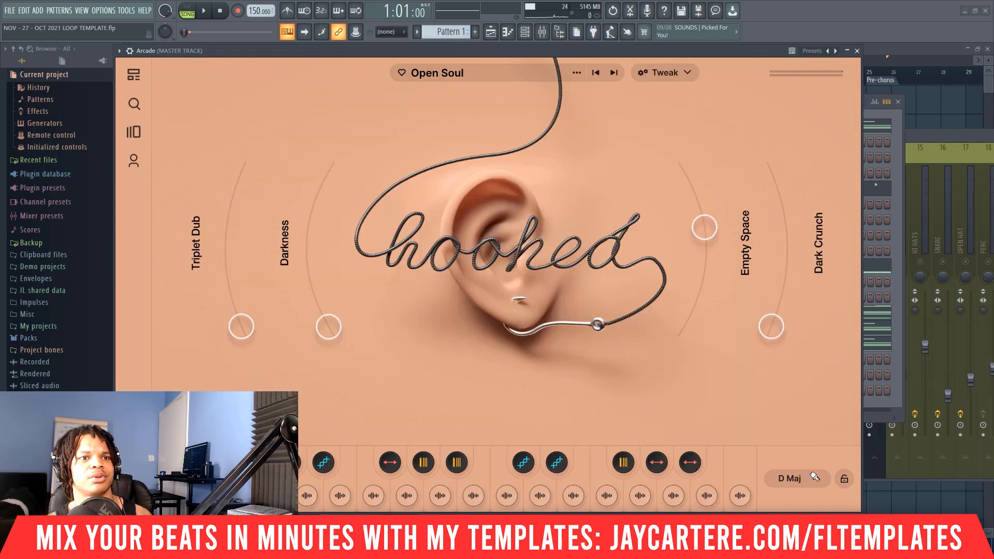
click(814, 479)
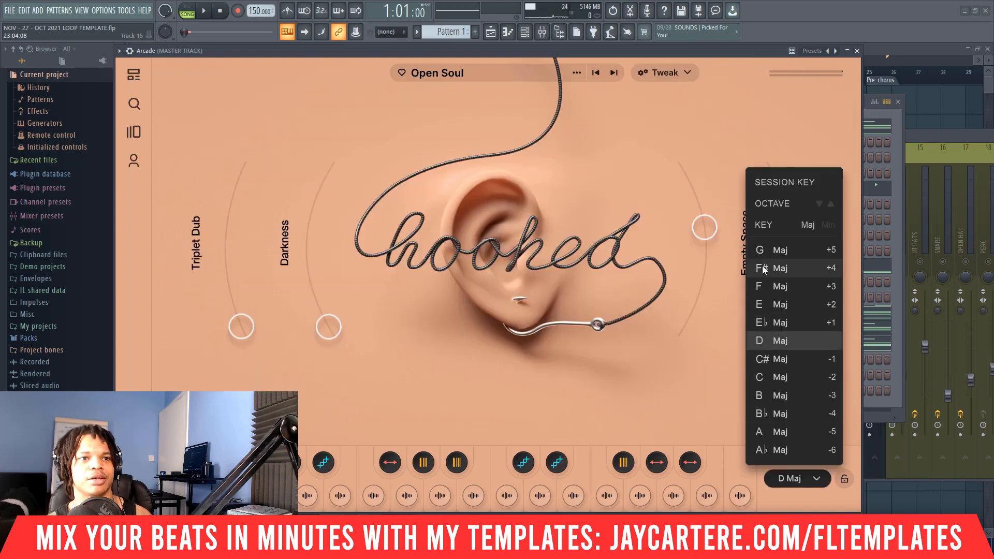
click(827, 225)
click(783, 414)
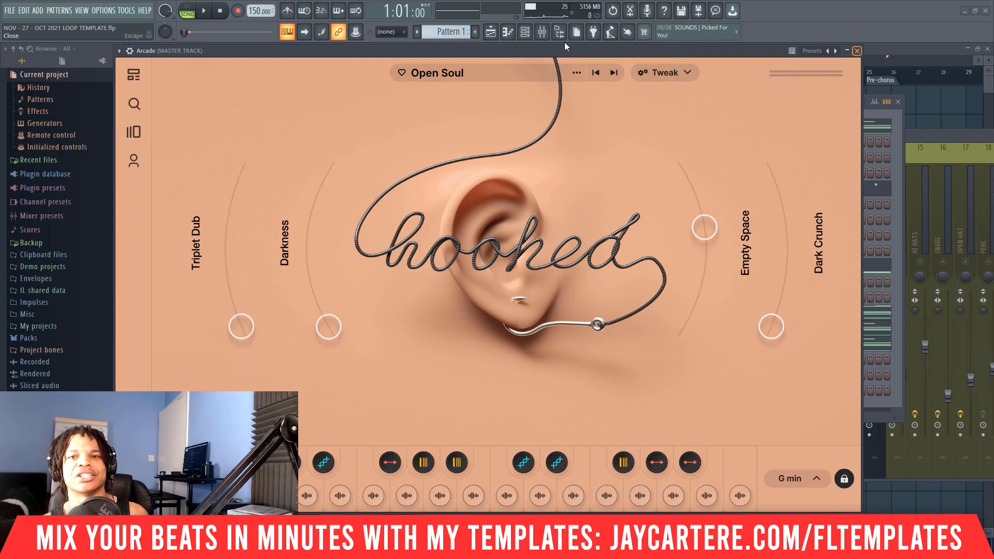
key(Escape)
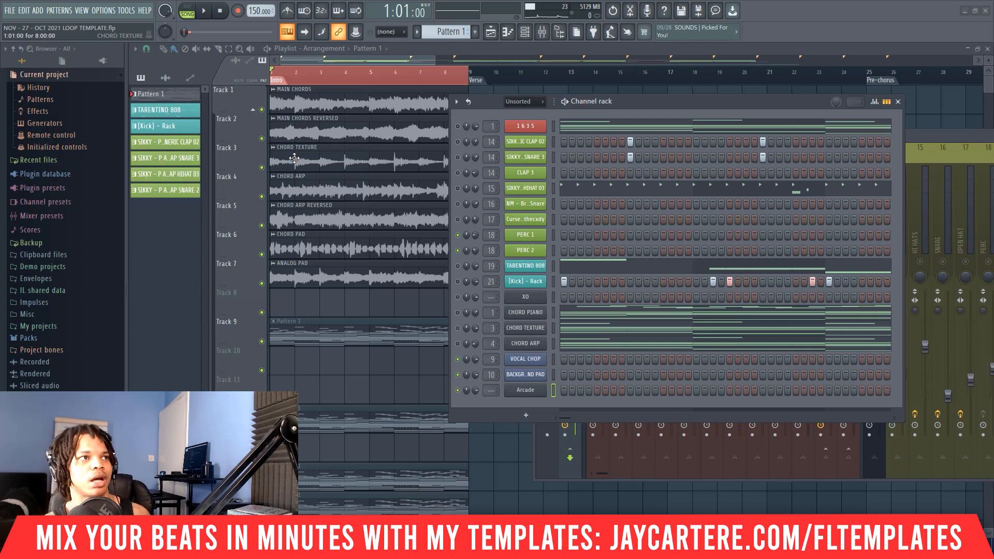
Step: Go through the Arcade vocal notes in Pattern 1's piano roll, checking their pitches and positions
key(space)
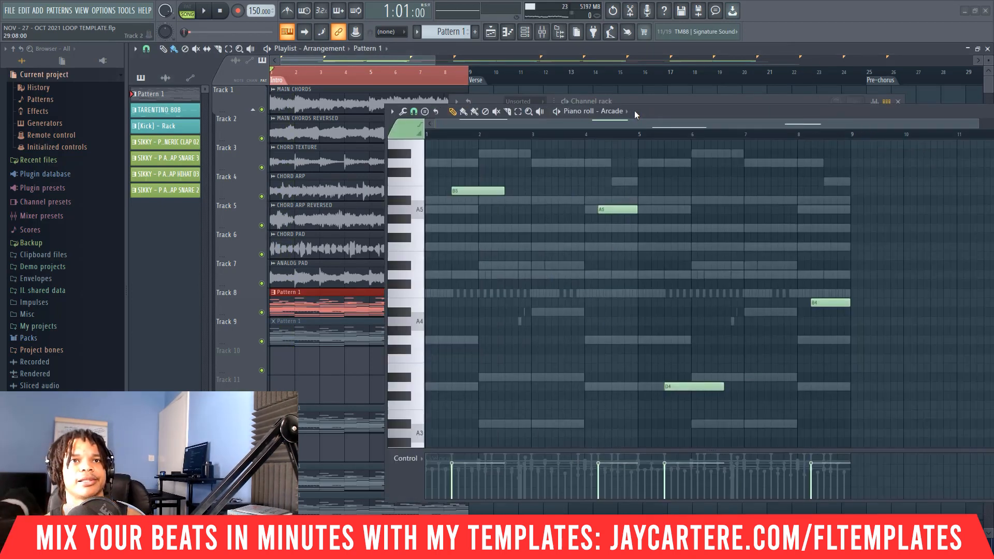
drag(635, 110, 607, 108)
drag(697, 107, 663, 108)
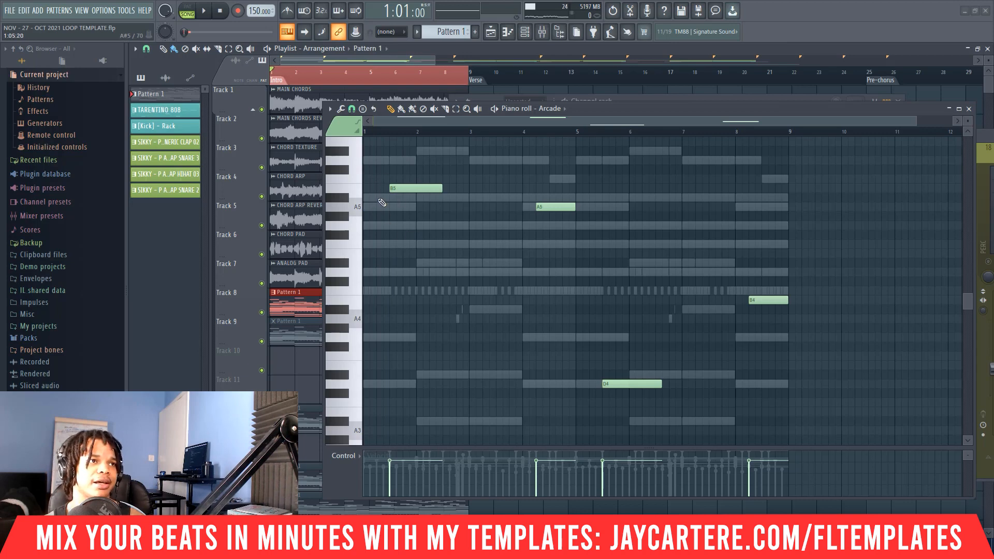
click(411, 187)
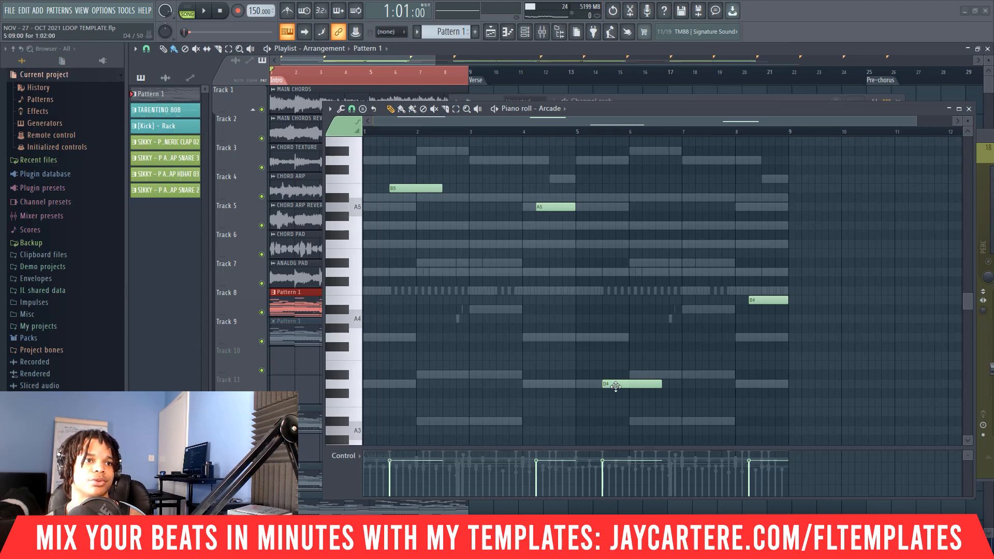
click(616, 385)
click(549, 207)
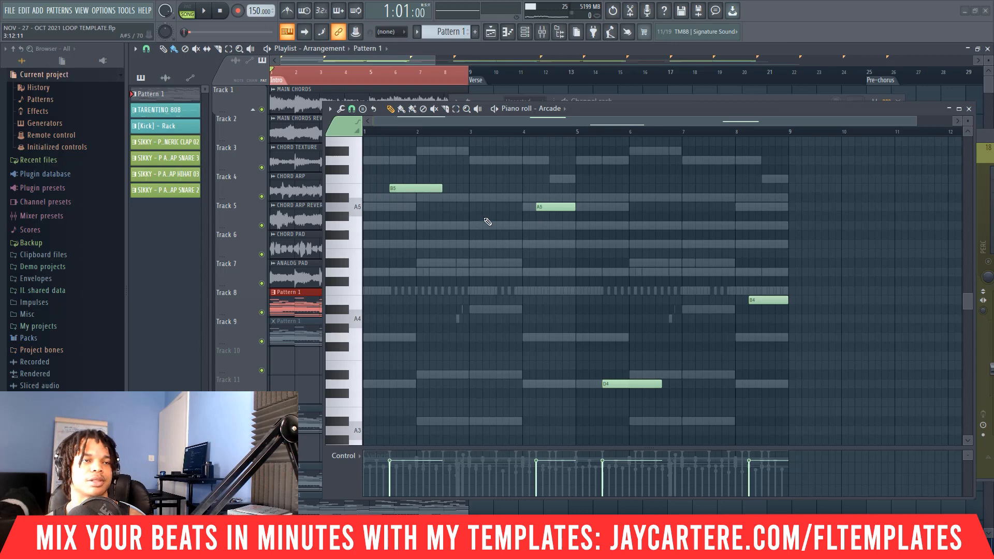
Step: Play the arrangement to hear the Arcade vocal notes with the other layers, and stop playback
key(space)
key(space)
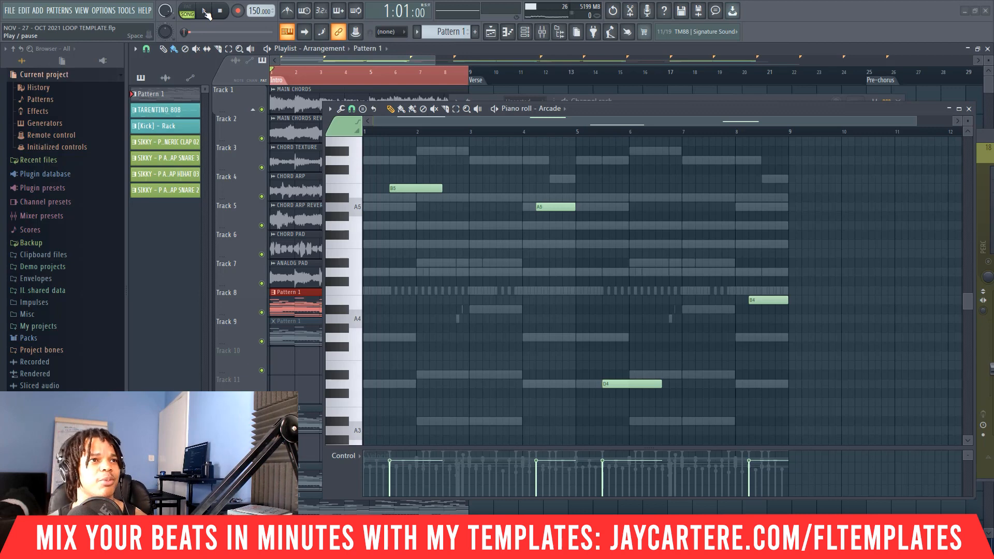
click(206, 11)
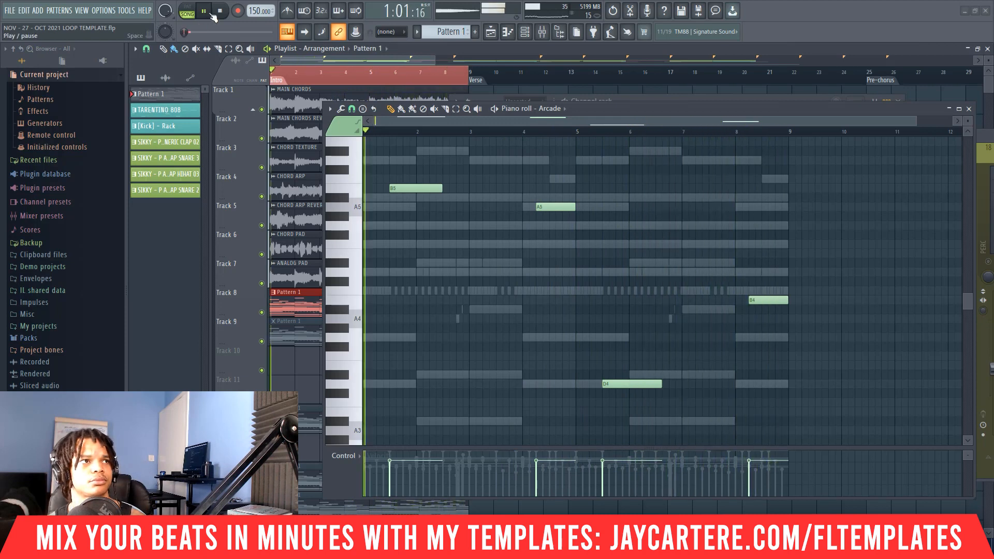
click(219, 11)
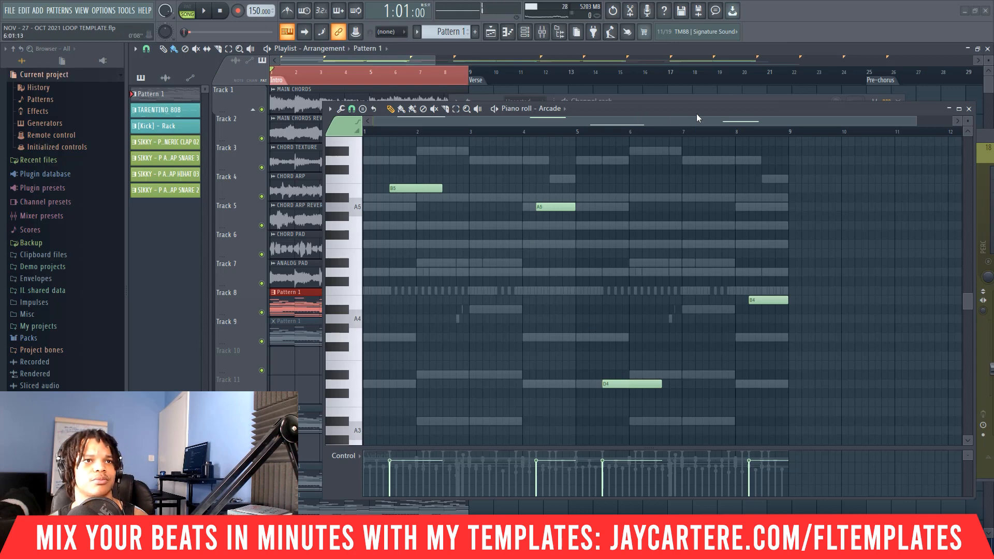
Step: Close the piano roll and route the Arcade channel to mixer track 9, VOCAL CHOP
drag(697, 112, 600, 102)
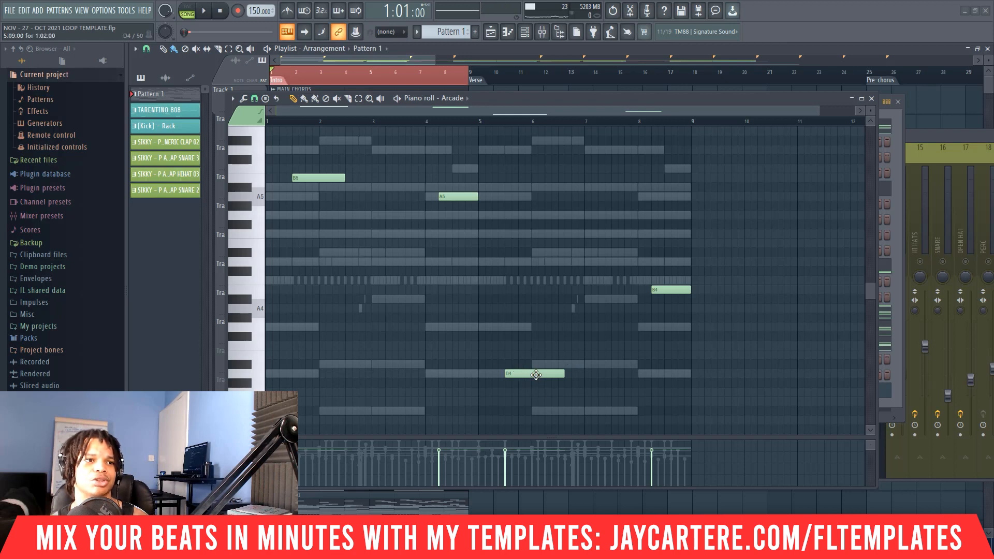
key(Escape)
drag(792, 106, 656, 98)
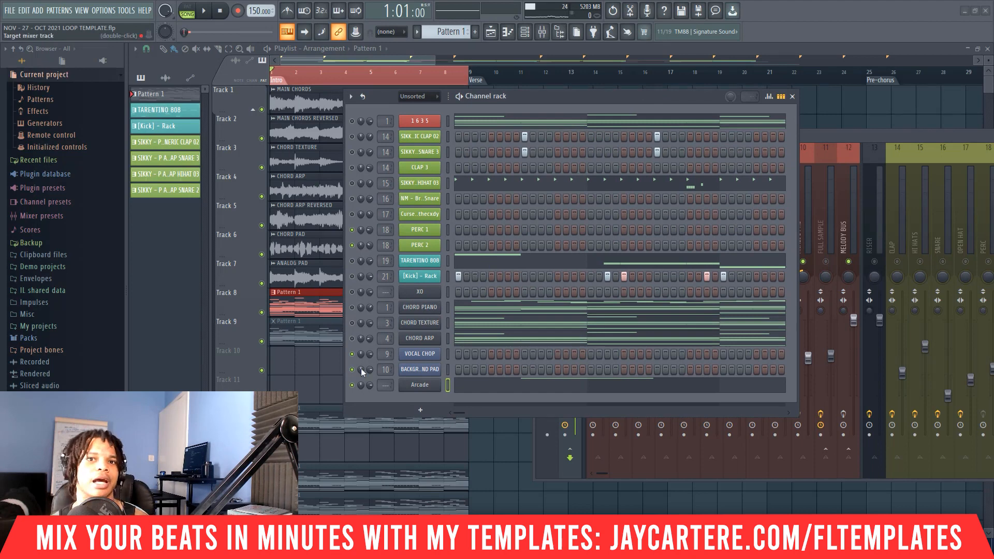
mouse_move(386, 385)
mouse_down()
mouse_move(385, 352)
mouse_move(386, 367)
mouse_up()
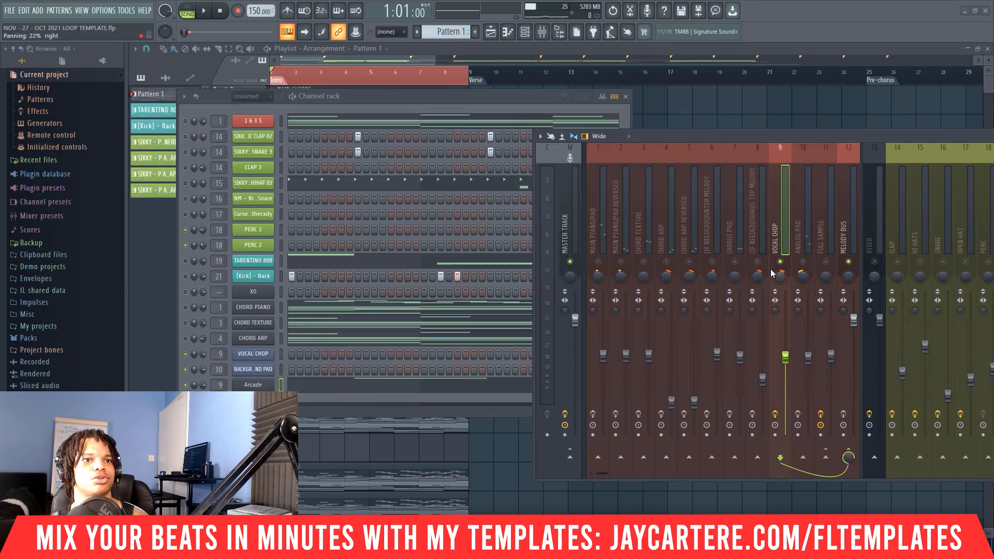
Step: Enable Seventh Heaven on the VOCAL CHOP insert while the arrangement plays, and close the channel rack
key(space)
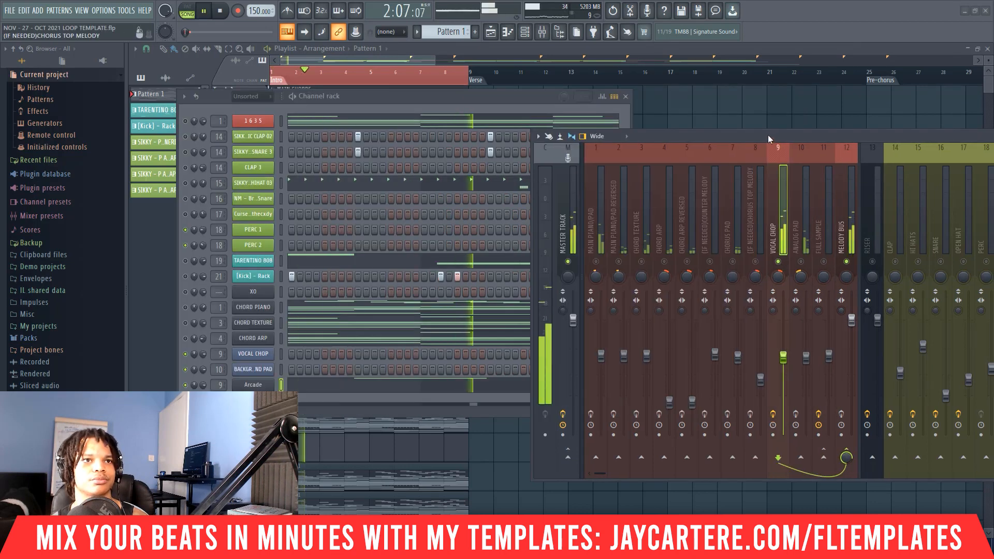
drag(768, 134, 461, 126)
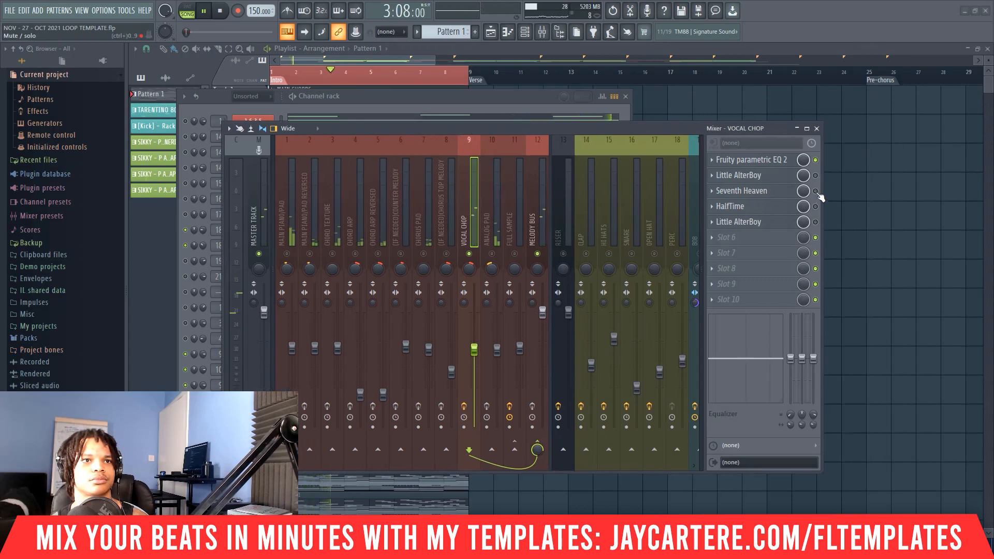
drag(521, 131, 772, 130)
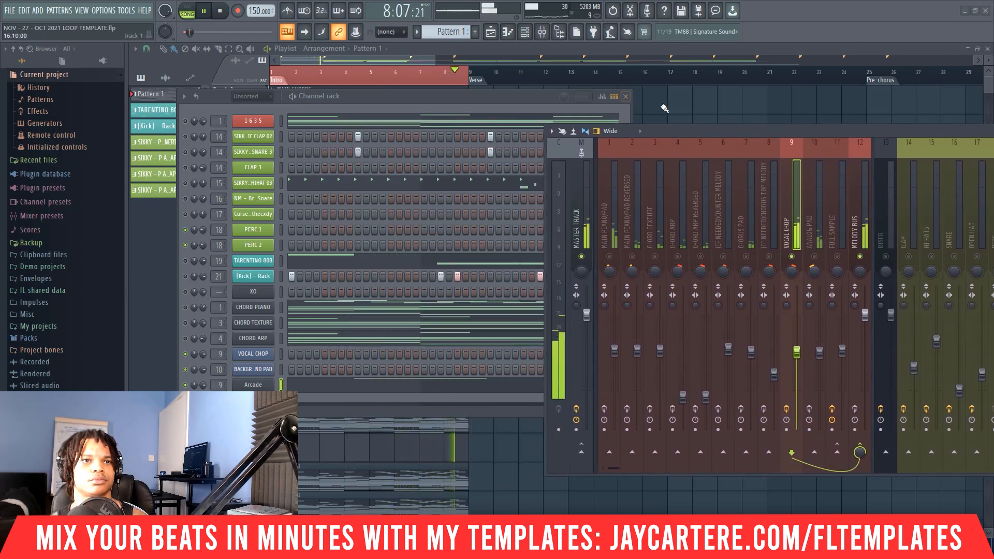
key(space)
click(626, 96)
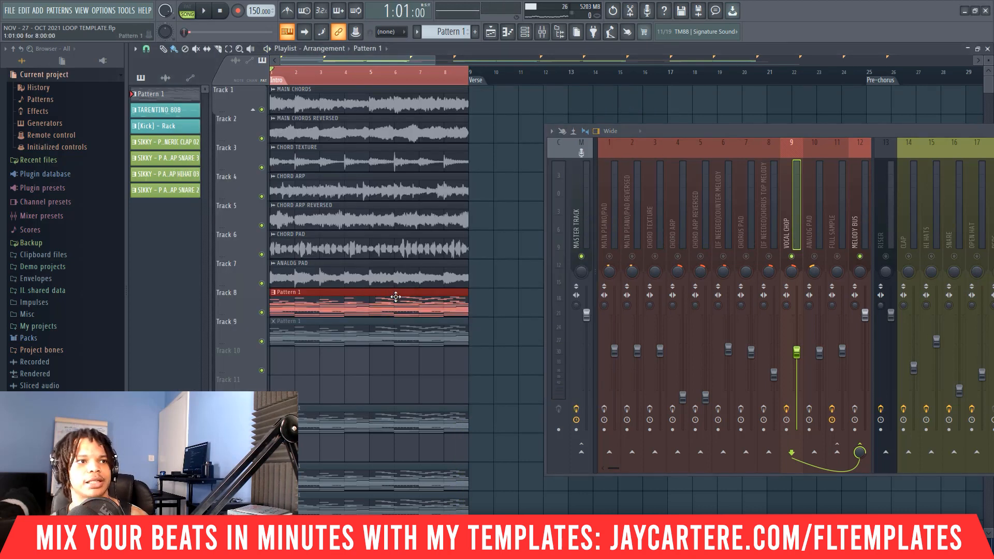
Step: Consolidate the Track 8 pattern clip to audio with Generic (bleeding) declicking and Auto stretching, audition it, and route it to mixer track 9
key(ctrl+alt+c)
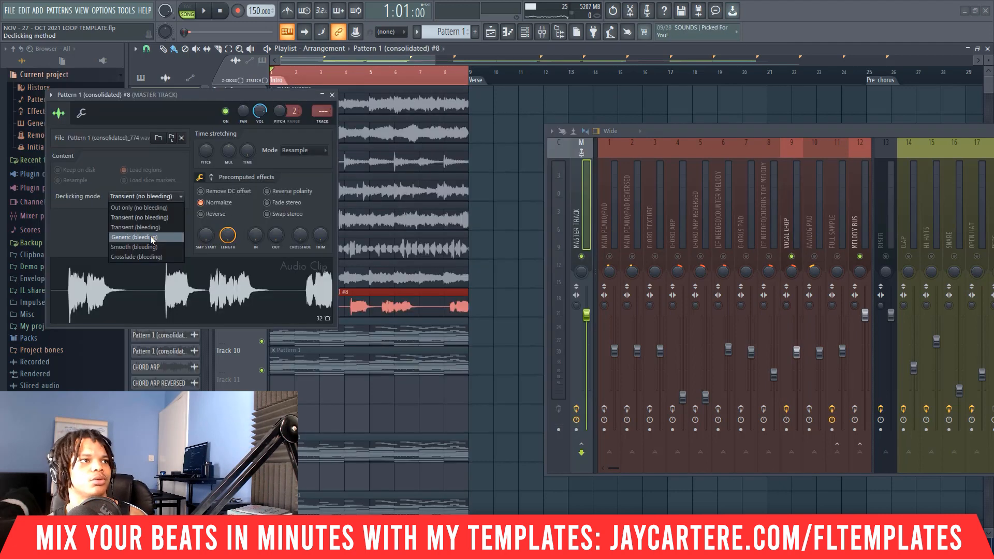
click(150, 235)
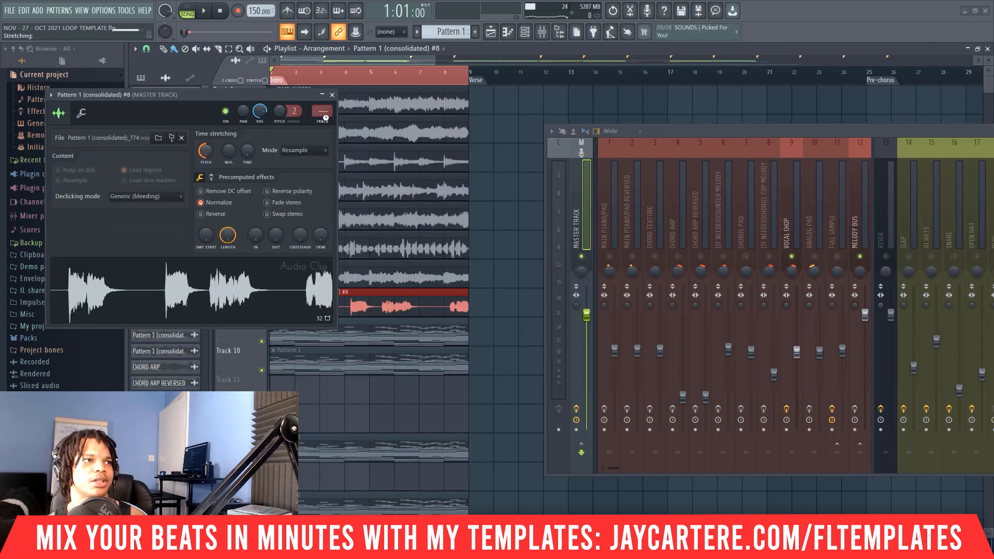
key(space)
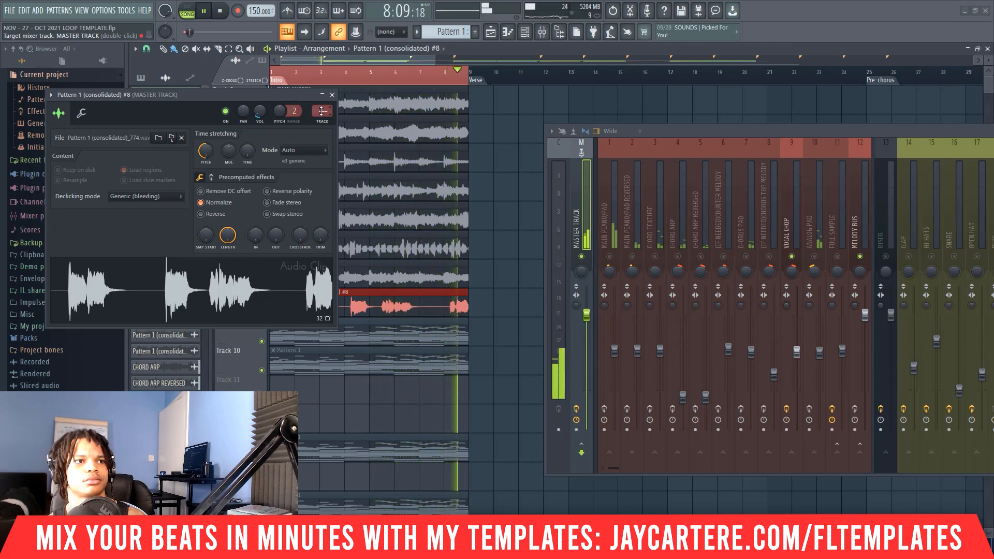
key(space)
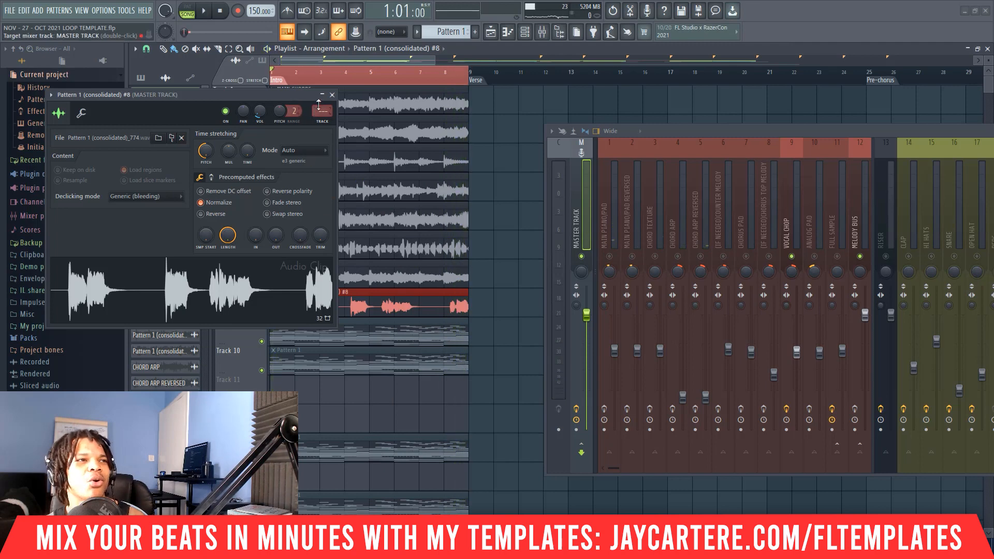
scroll(322, 113, up, 9)
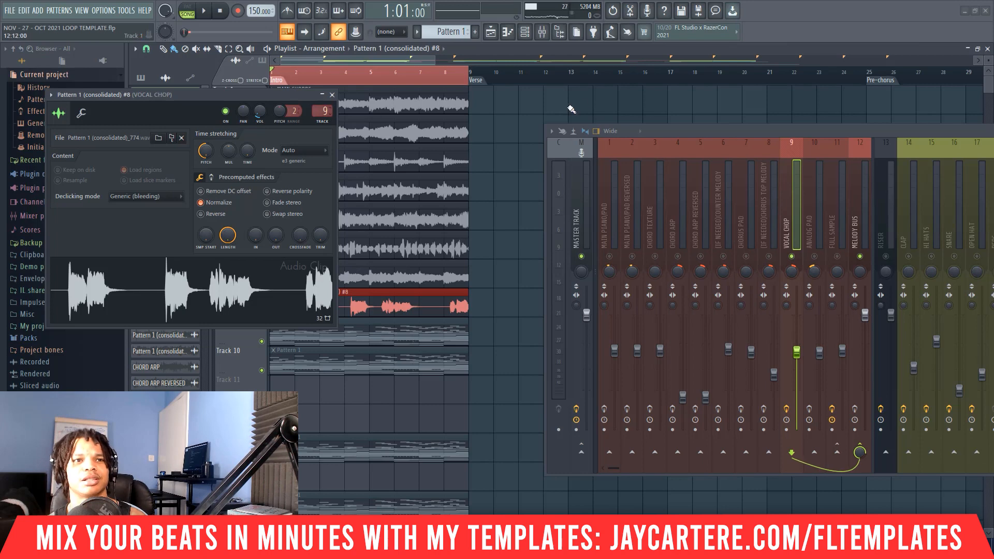
Step: Open the VOCAL CHOP insert's Fruity parametric EQ 2, lower its high cut, and raise band 1's low cut to about 203 Hz
drag(725, 131, 413, 123)
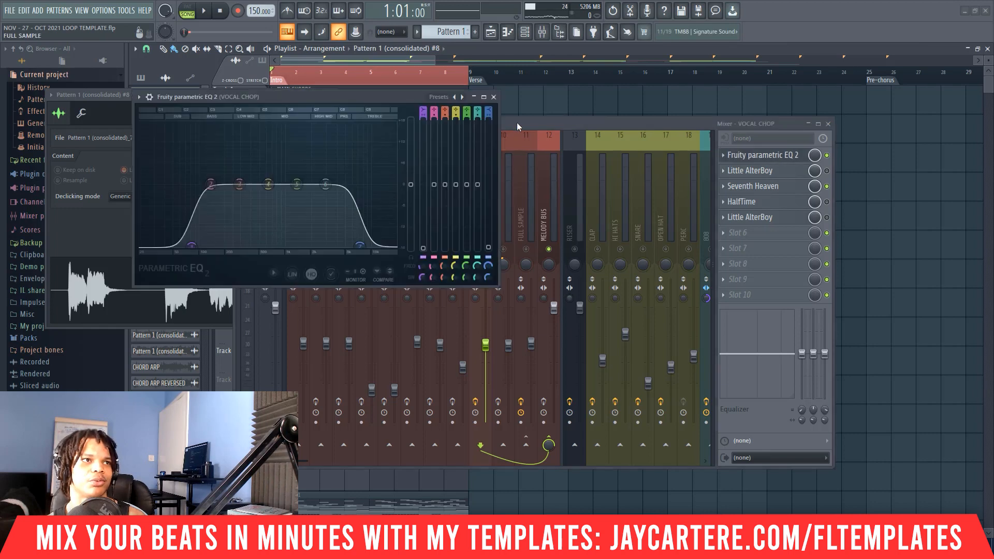
drag(517, 123, 714, 122)
drag(366, 248, 312, 246)
drag(192, 245, 216, 244)
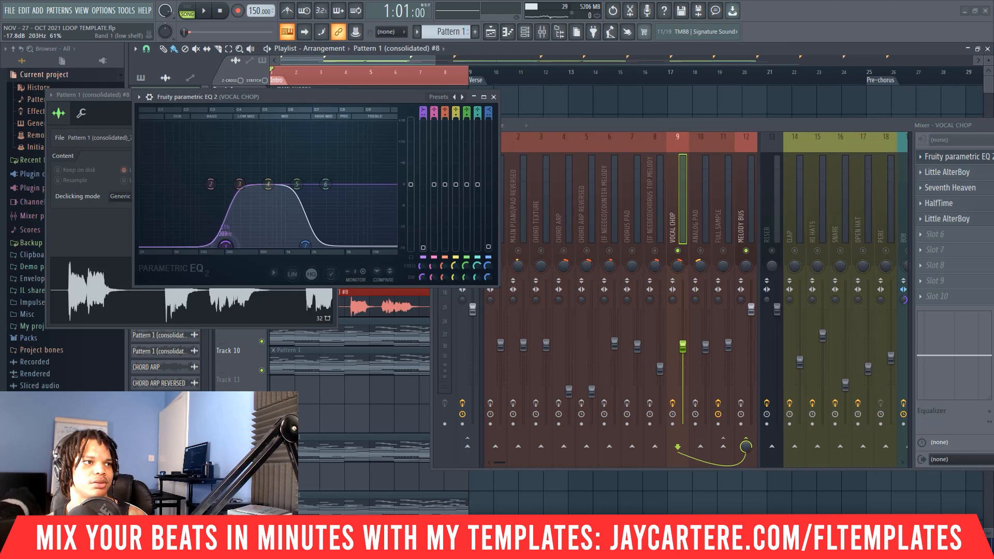
Step: During playback, ease the equalizer's low cut down and high cut slightly up, and lower the main level to about -3.8 dB
key(space)
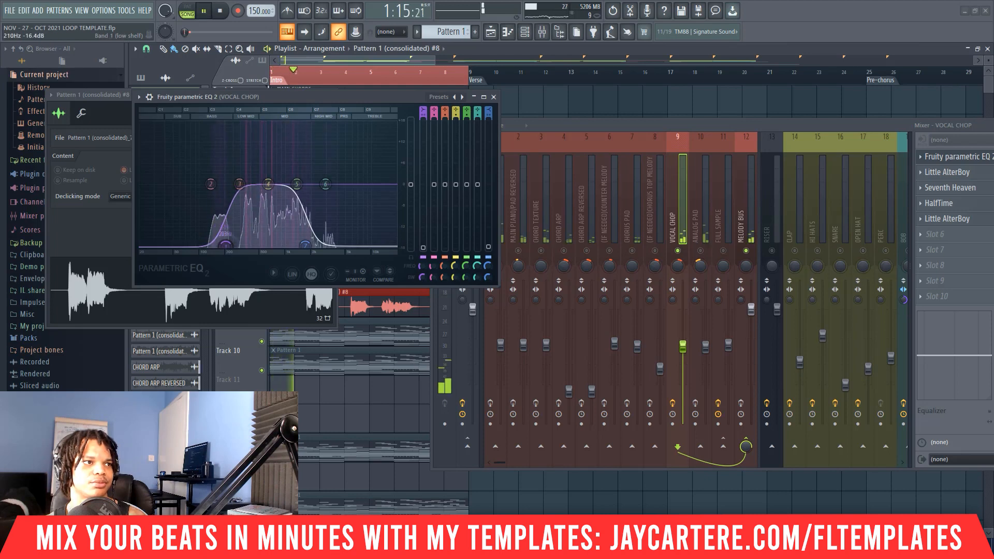
drag(227, 244, 217, 245)
drag(309, 247, 312, 247)
mouse_move(410, 184)
mouse_down()
mouse_move(410, 206)
mouse_move(411, 198)
mouse_up()
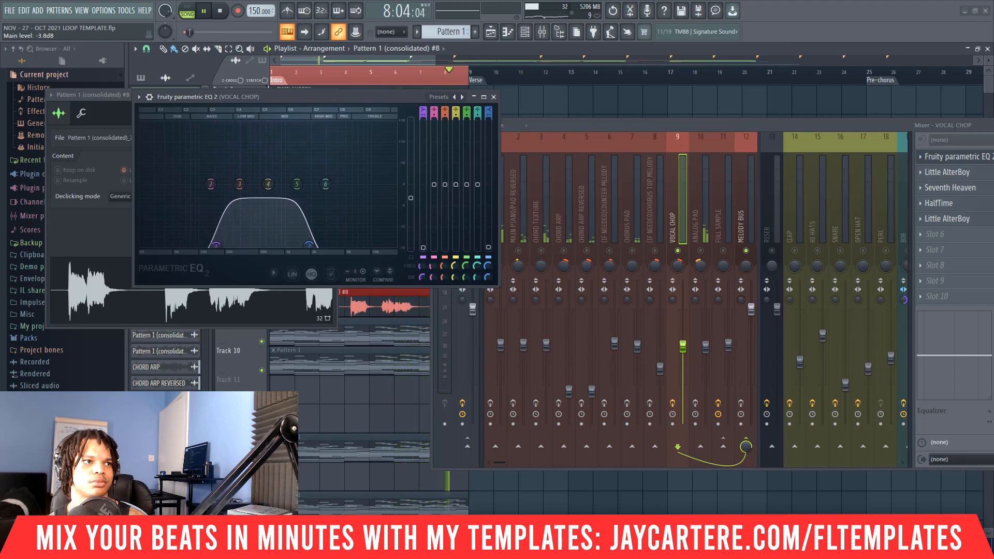
Step: Close the equalizer, stop playback, and check the Little AlterBoy effect on the VOCAL CHOP insert before closing it
drag(412, 197, 412, 196)
click(493, 97)
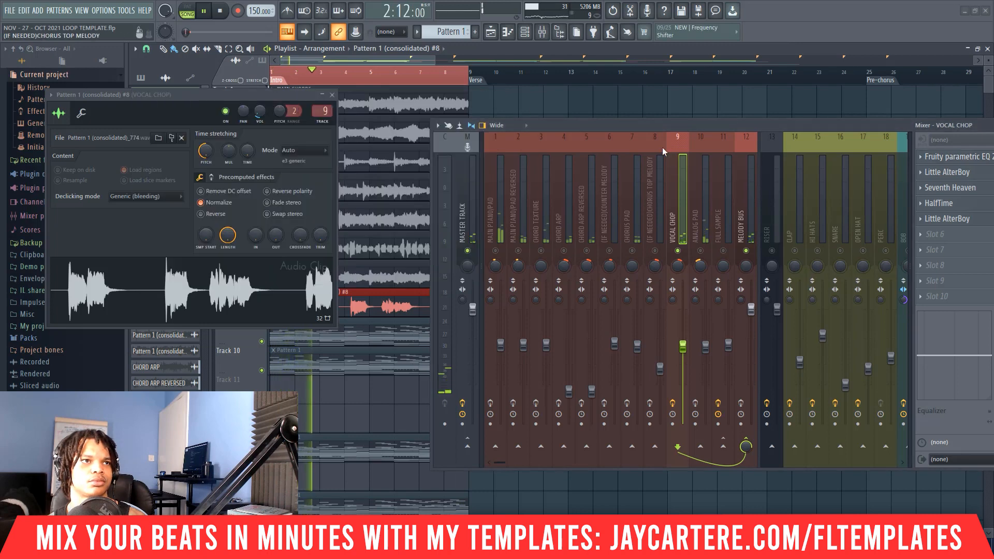
key(space)
drag(732, 129, 629, 117)
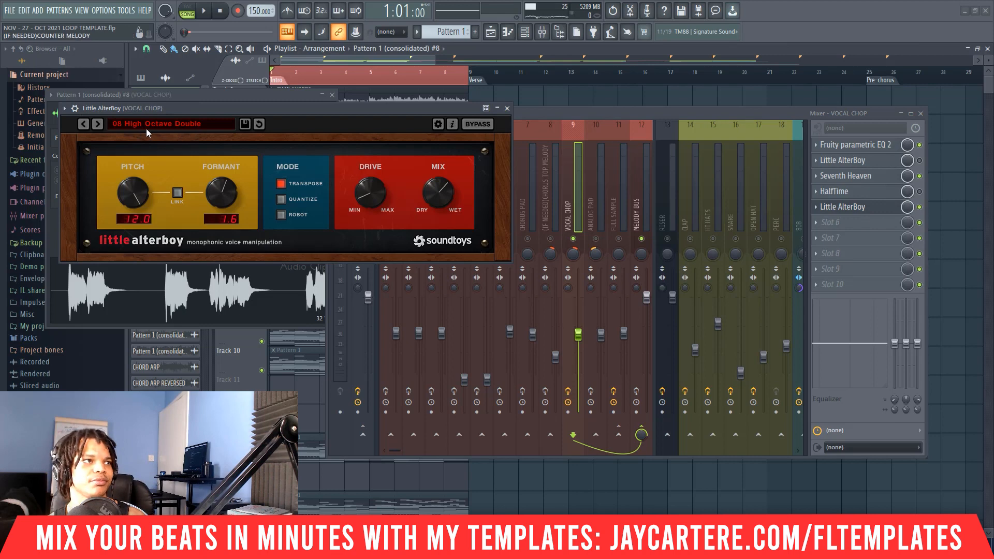
click(507, 108)
Step: Audition the loop with the processed vocal chop and move the mixer aside to expose the playlist clips
drag(523, 115, 637, 117)
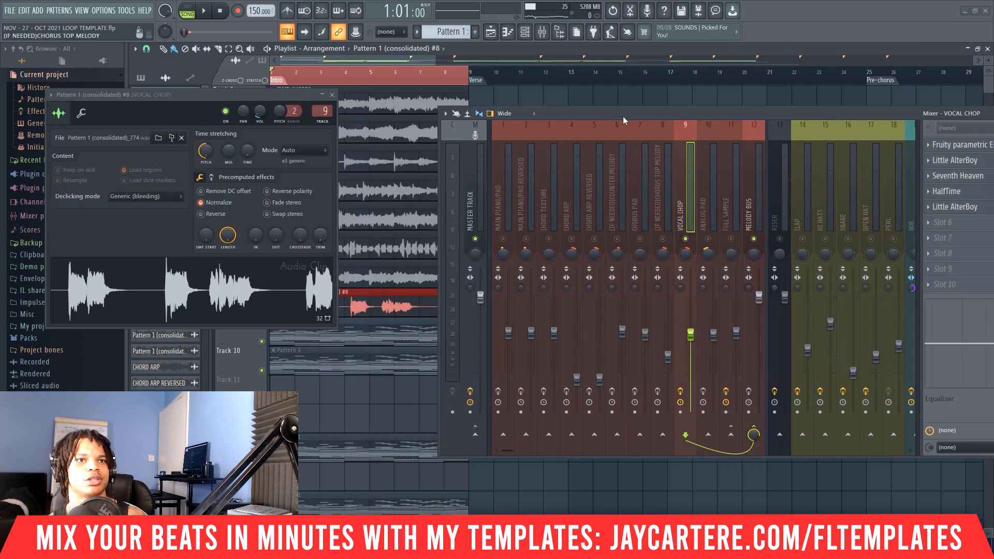
drag(717, 117, 662, 115)
key(space)
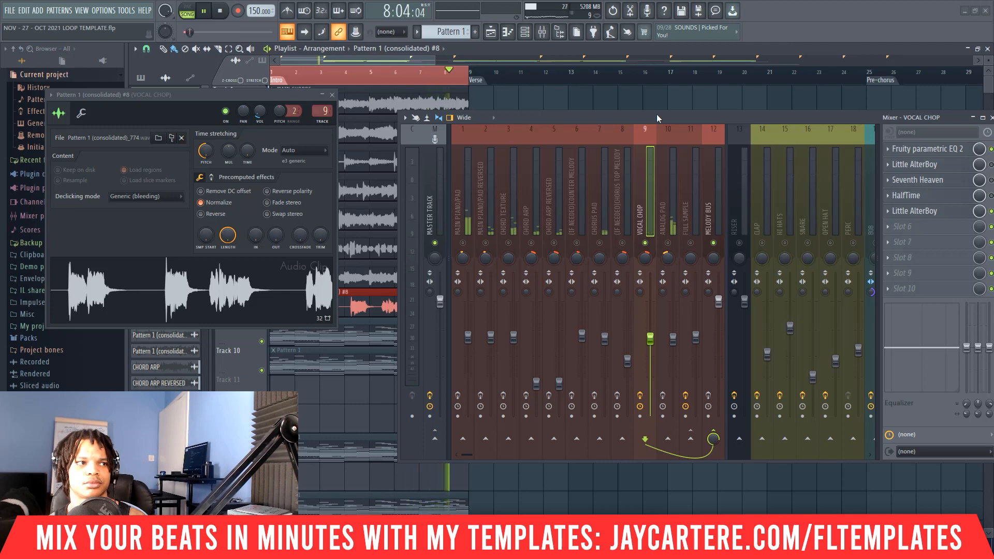
drag(632, 113, 875, 136)
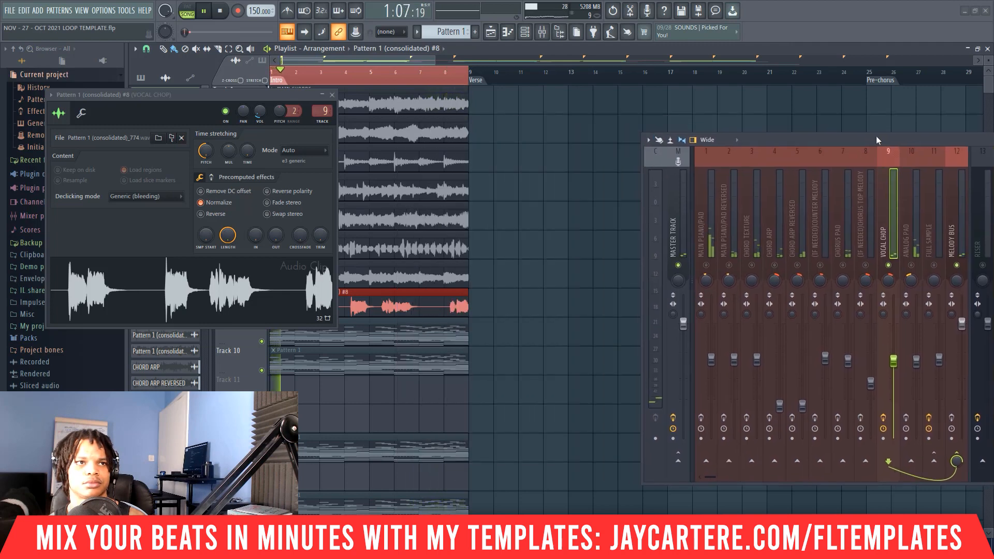
key(space)
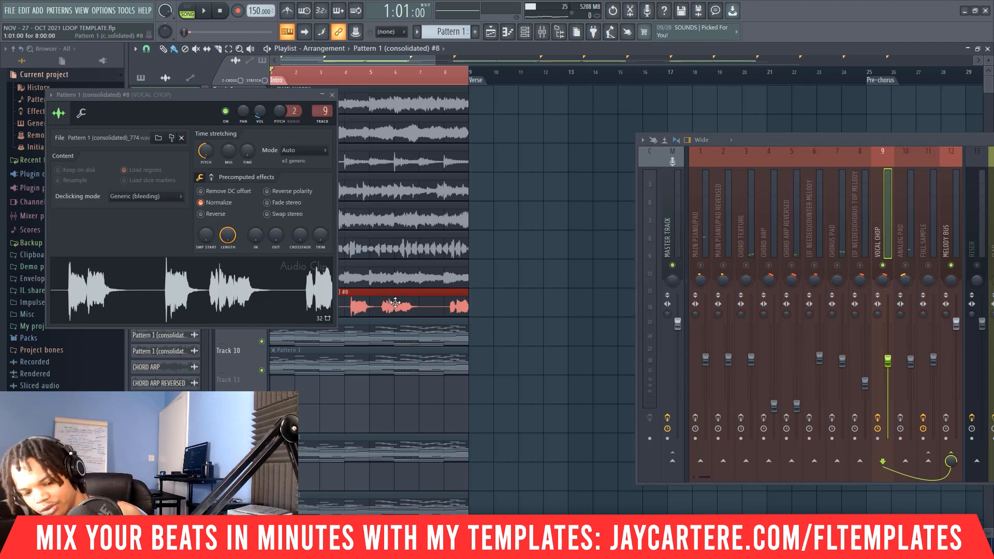
Step: Consolidate the Track 8 vocal clip to audio again and set its declicking mode to Generic (bleeding)
key(ctrl+alt+c)
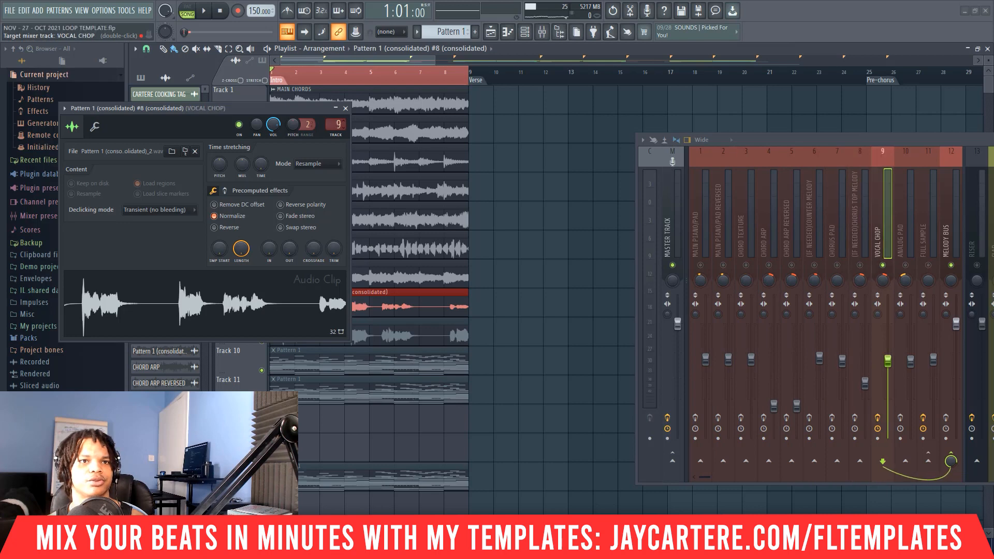
click(191, 210)
click(176, 251)
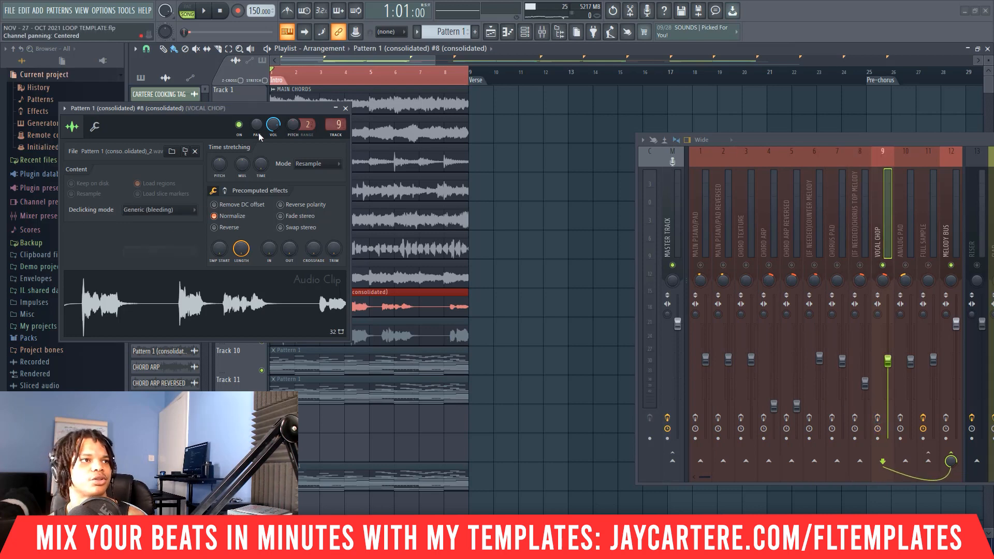
Step: Lower the newly consolidated clip's channel volume to about 16% during playback and close its settings
key(space)
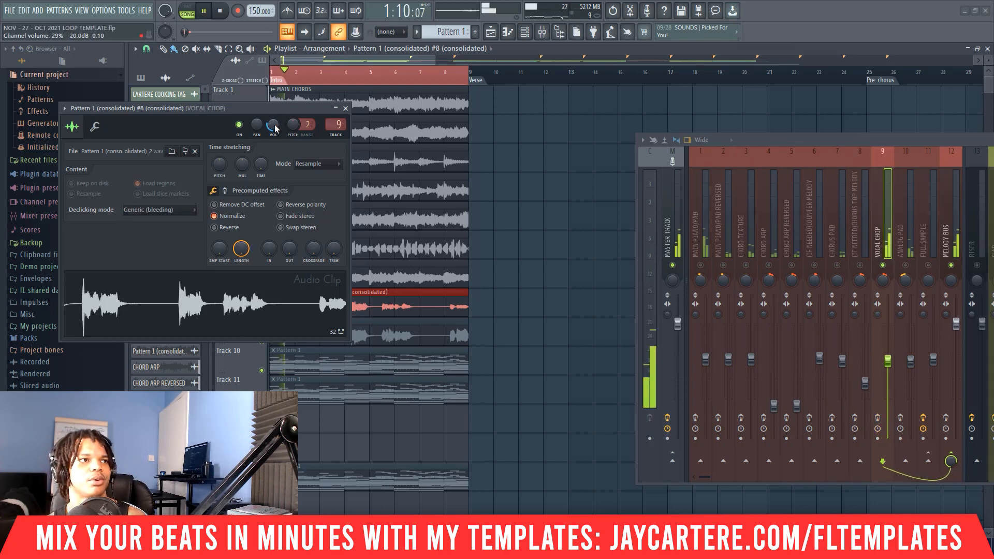
drag(272, 124, 273, 148)
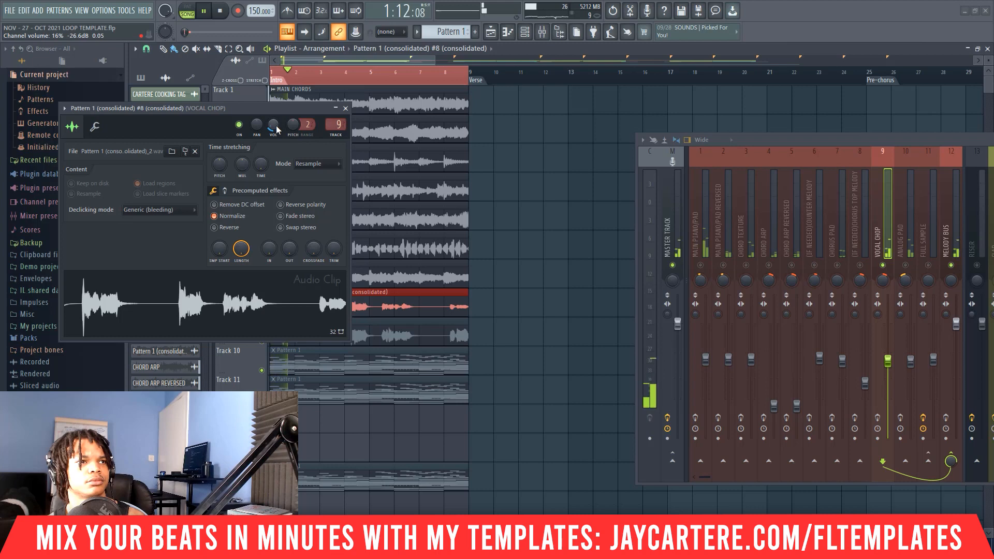
key(space)
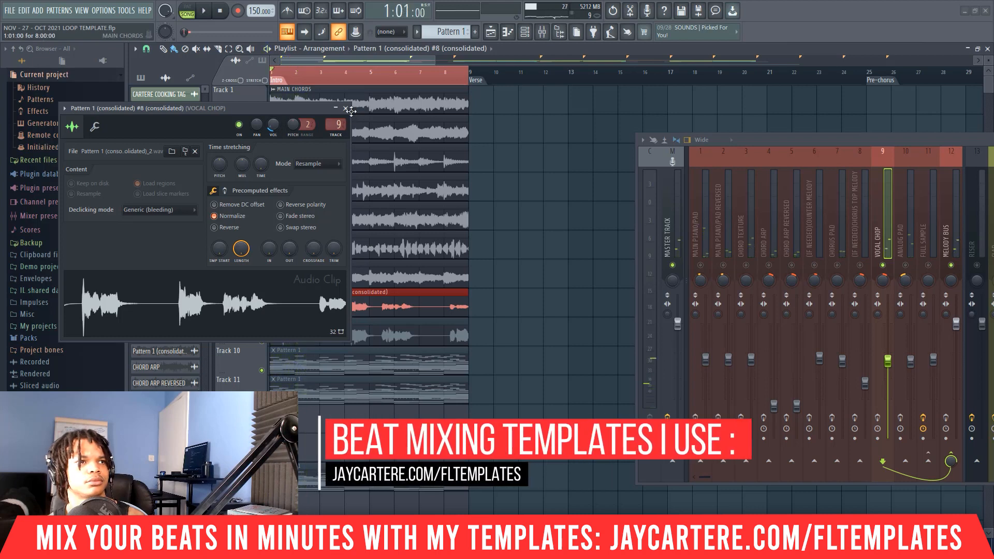
click(345, 109)
Step: Rename the consolidated Track 8 clip to VOCAL CHOP
click(275, 295)
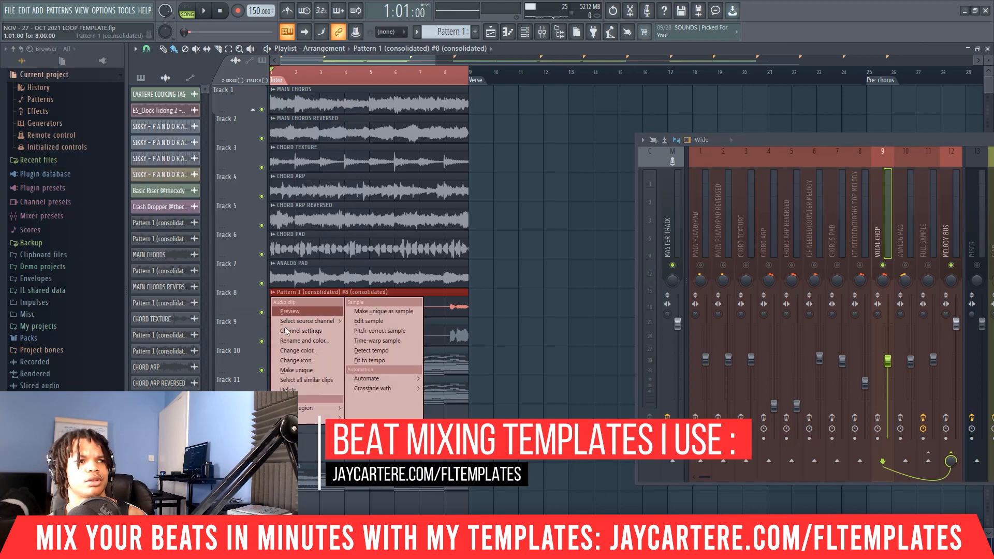
click(293, 344)
text(vo)
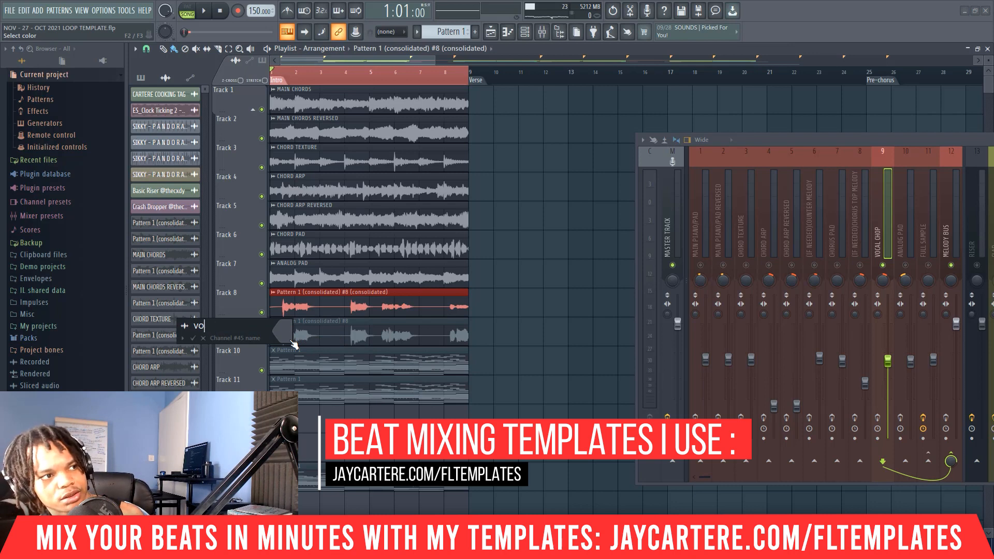
text(cal chop)
key(Return)
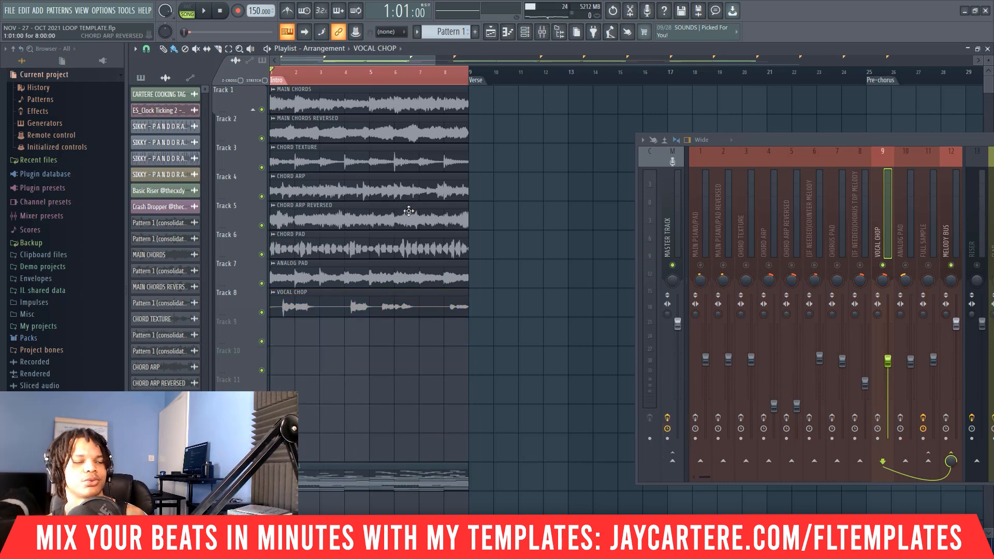
Step: Delete the Arcade channel from the channel rack and close the rack
click(523, 32)
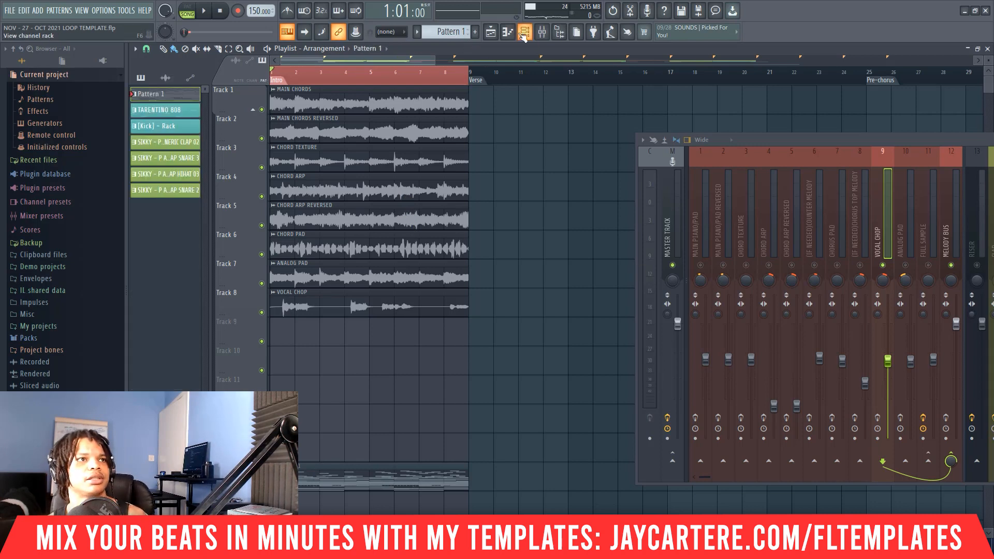
click(533, 34)
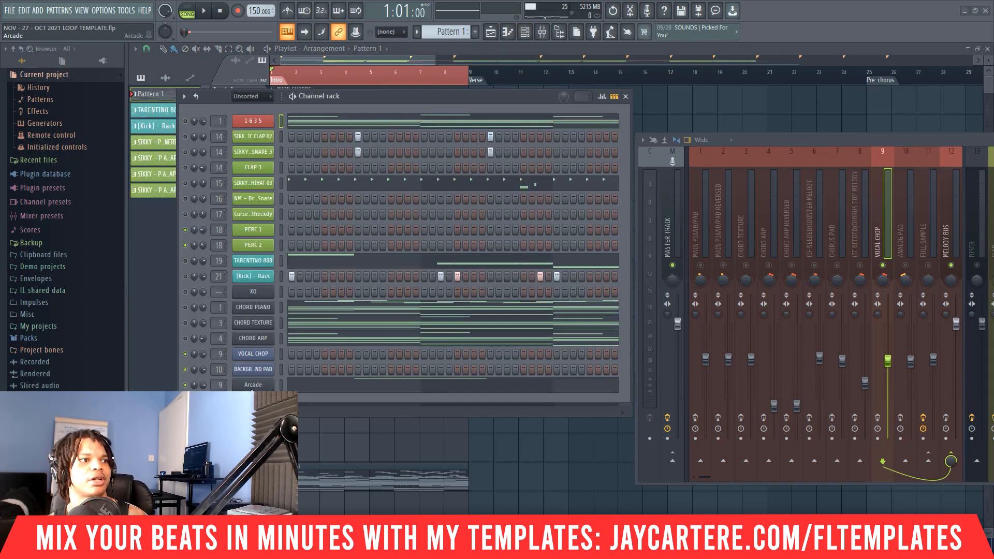
right_click(252, 389)
click(298, 487)
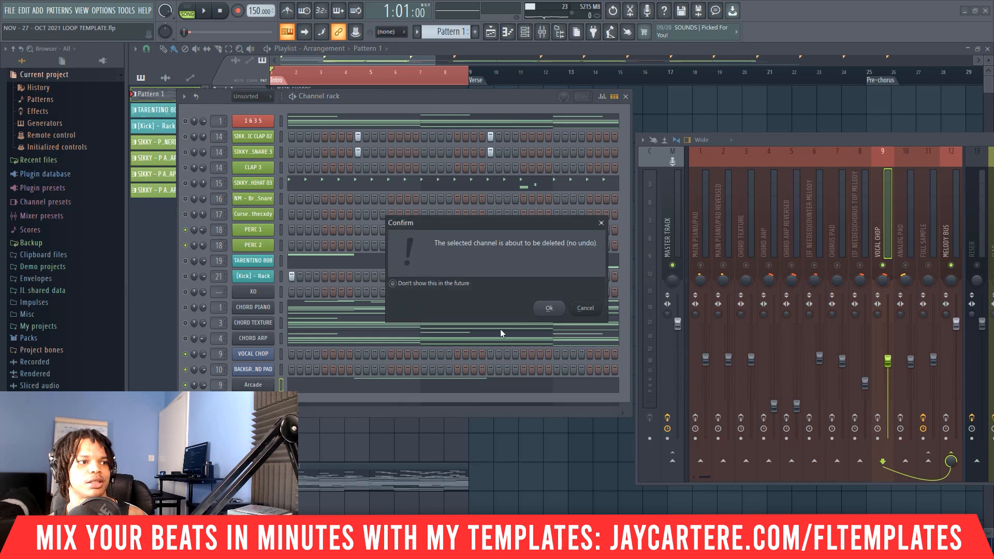
click(550, 309)
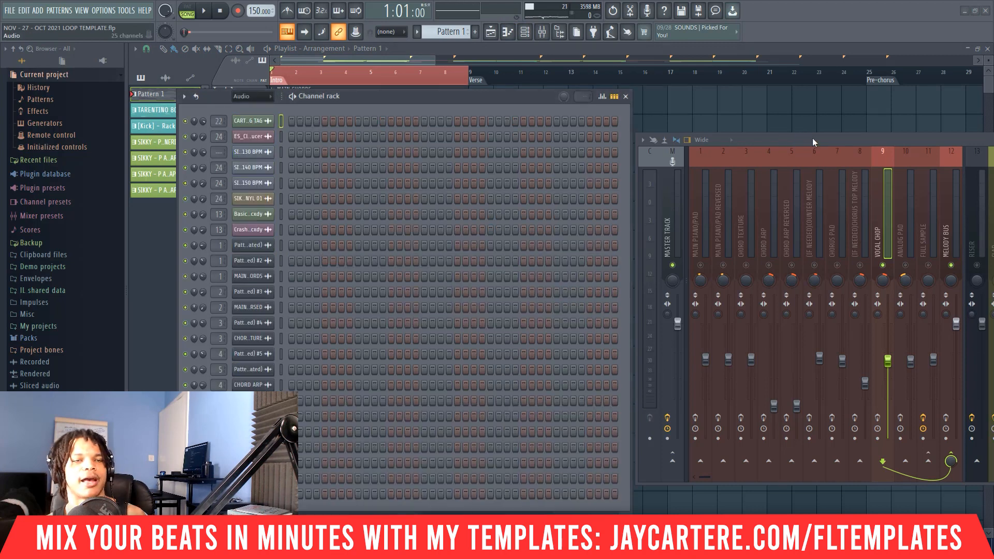
click(438, 36)
key(F6)
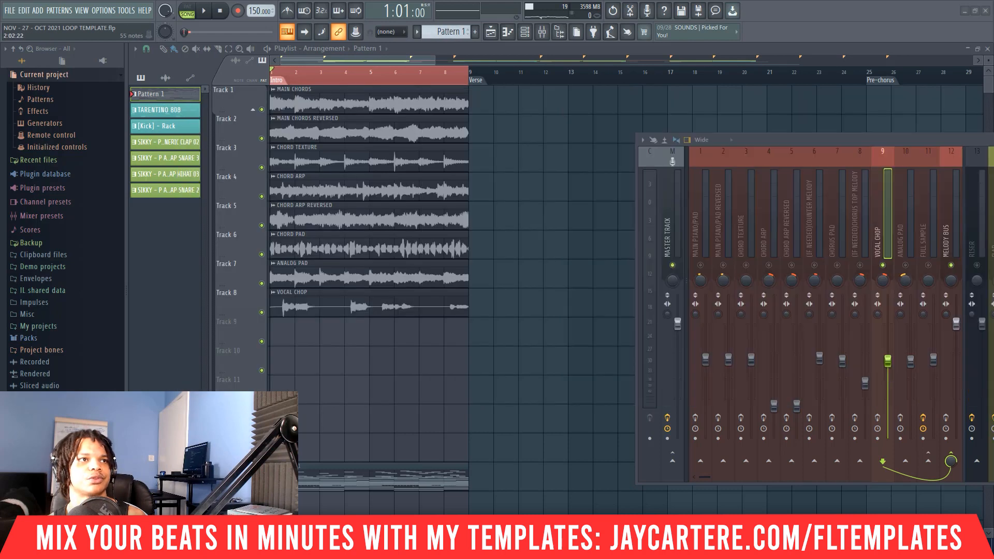
Step: Play the loop with the mixer in view and fine-tune the VOCAL CHOP clip's channel volume to about -26.3 dB
drag(857, 138, 594, 124)
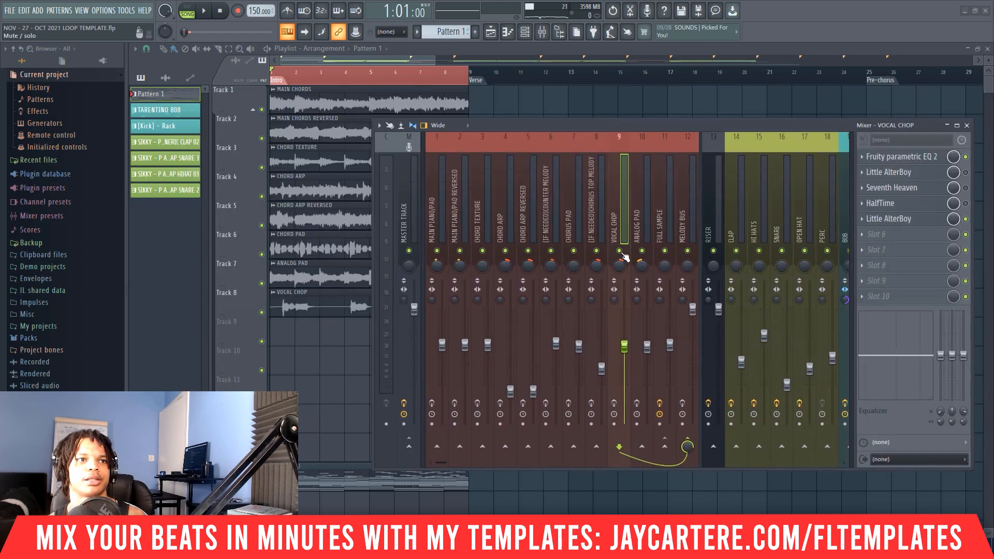
key(space)
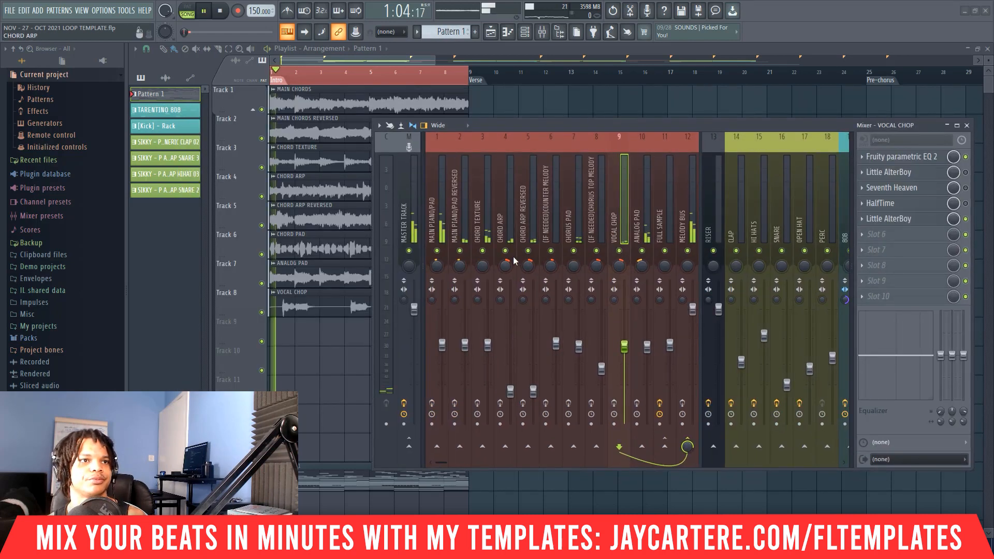
click(313, 305)
double_click(312, 305)
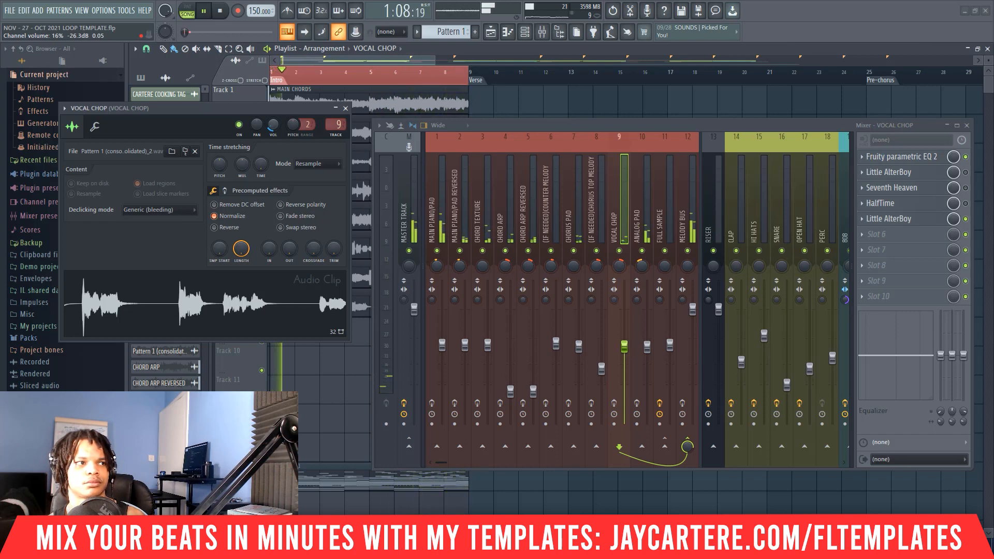
key(space)
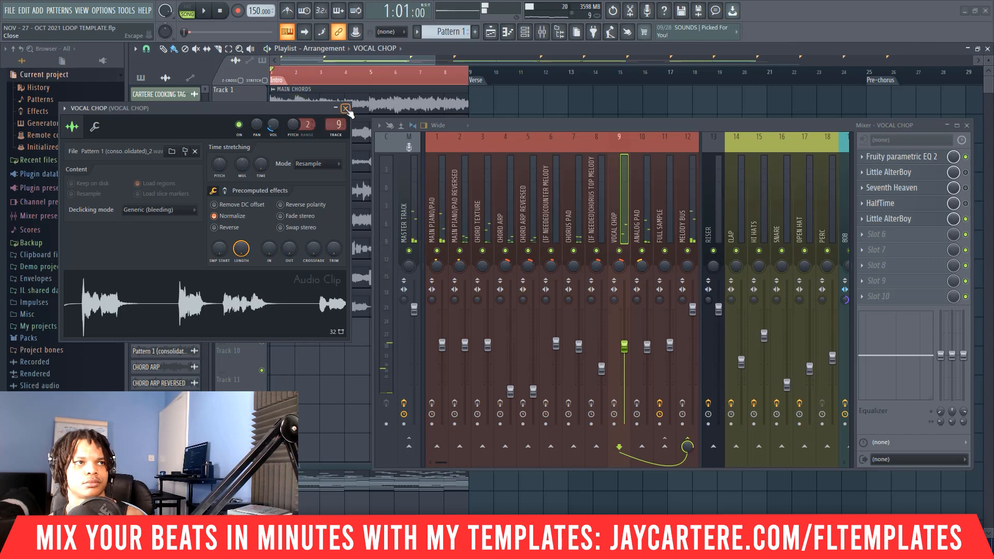
key(Escape)
Step: Move the mixer aside, split the Track 8 VOCAL CHOP clip into two-bar segments, and audition the arrangement
drag(533, 137, 875, 154)
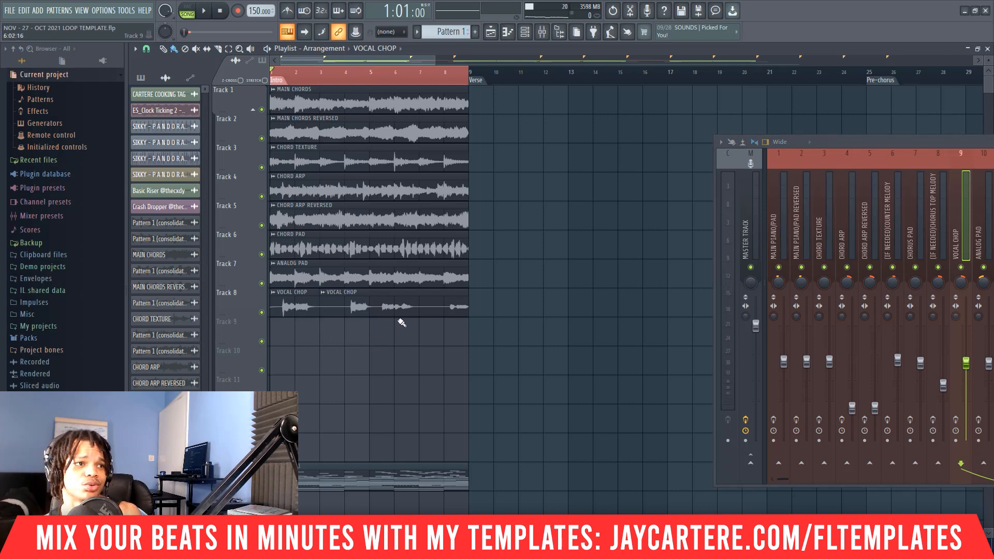
drag(416, 308, 370, 309)
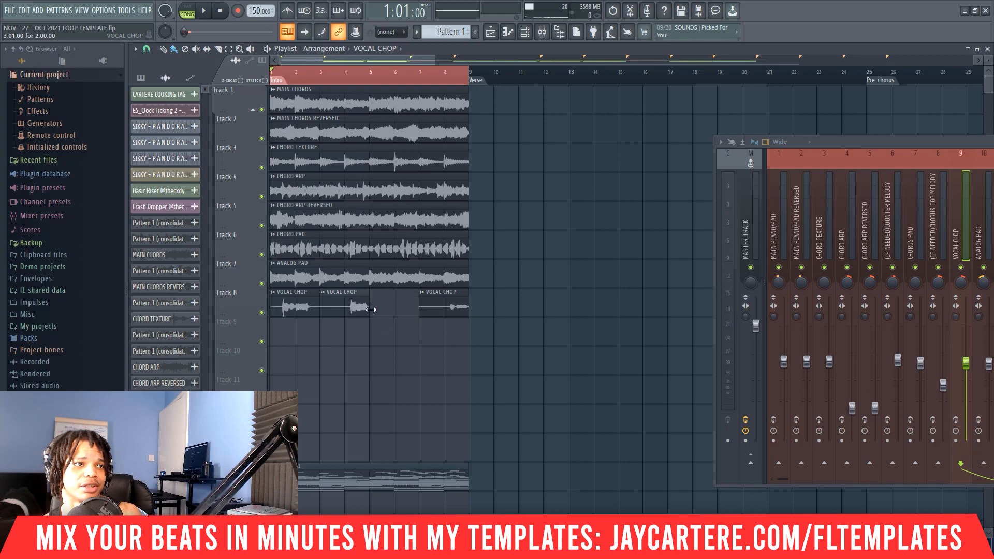
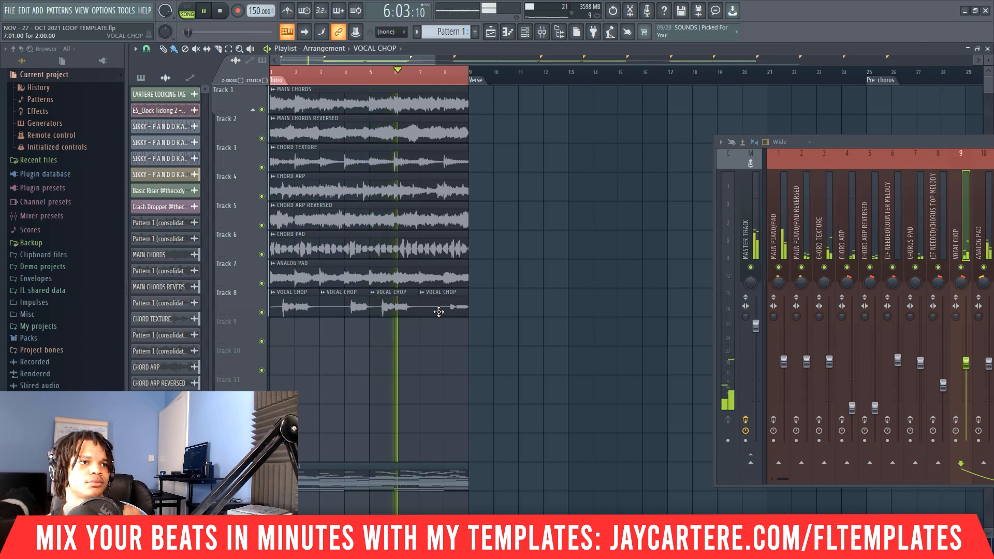
key(space)
right_click(404, 306)
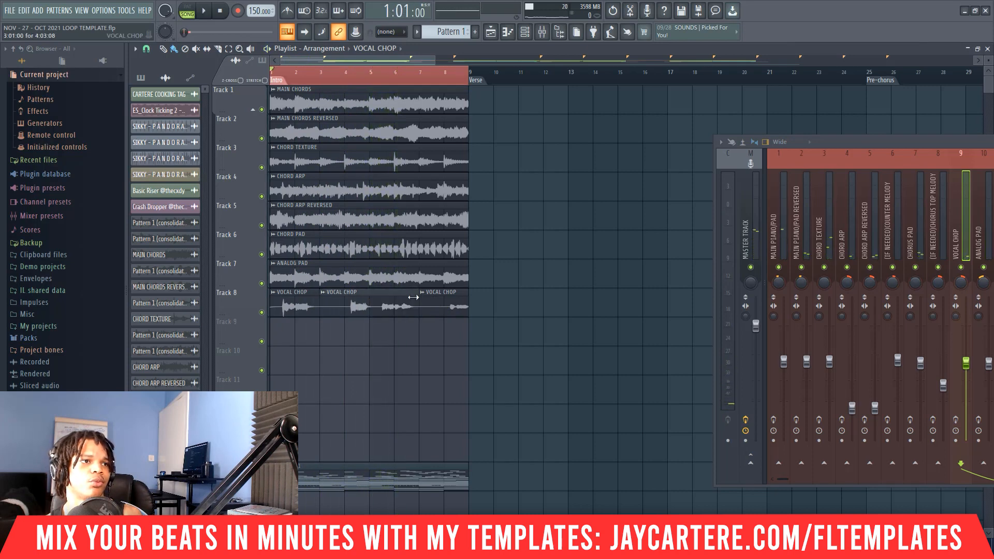
Step: Make the VOCAL CHOP segment at bar 5 unique, raise its volume to 37%, and pitch it up about 840 cents
right_click(390, 305)
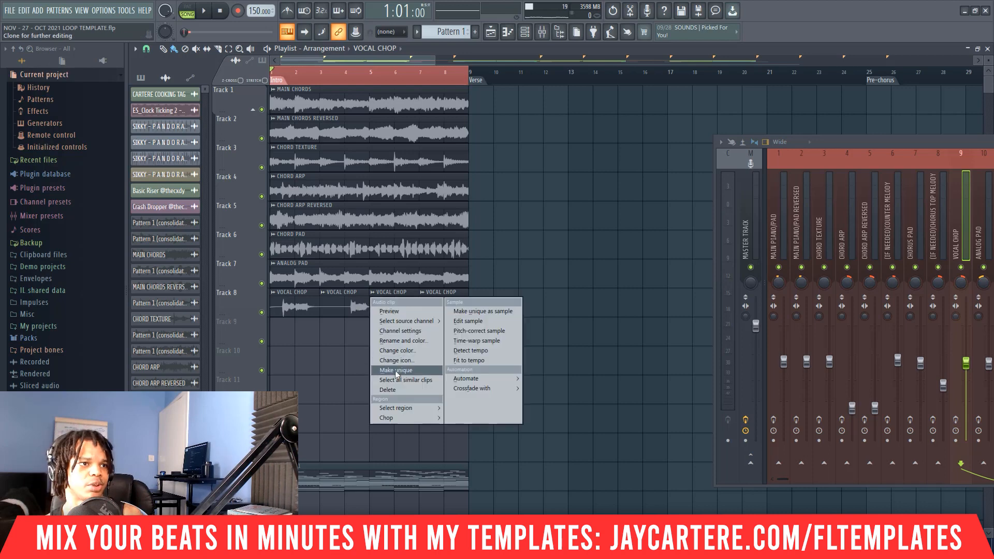
click(399, 368)
double_click(393, 306)
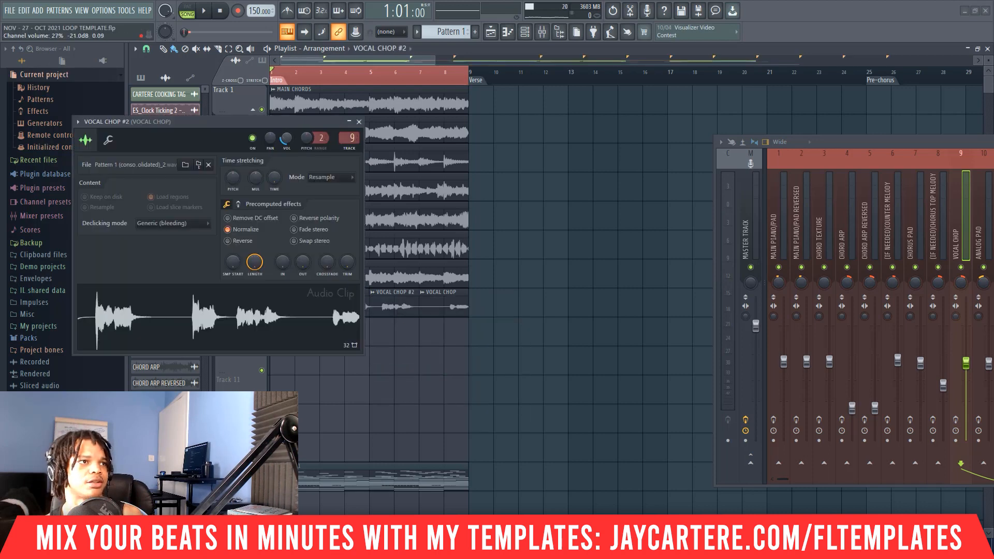
drag(207, 122, 680, 128)
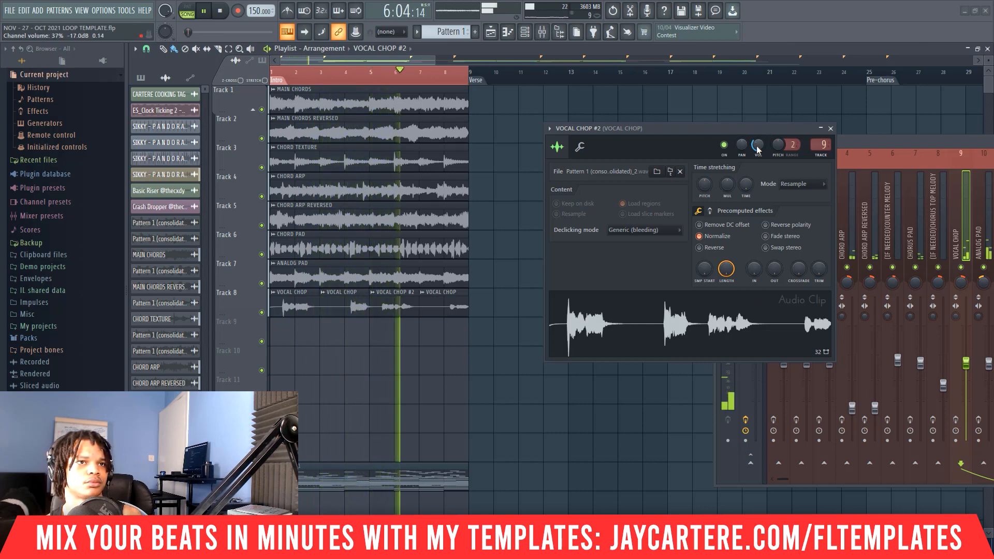
key(space)
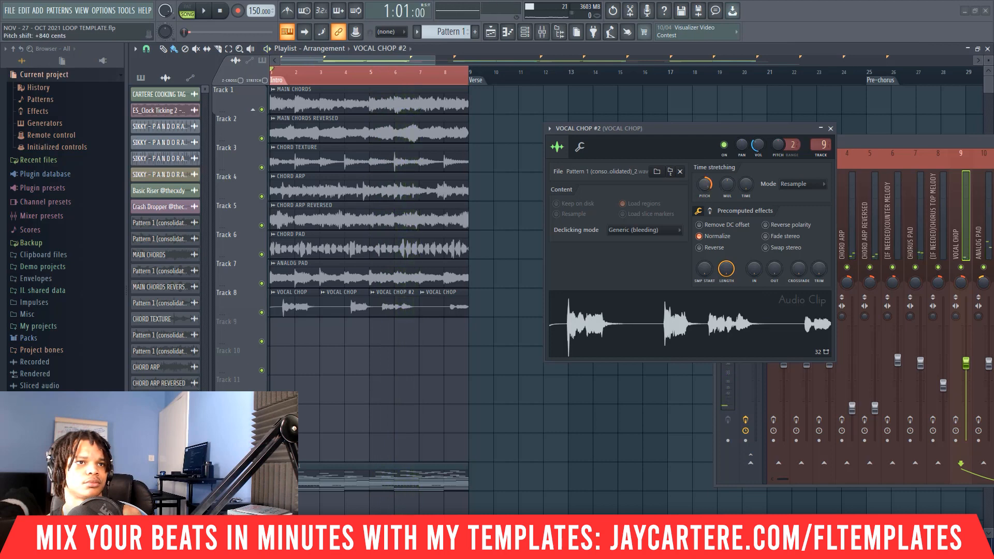
Step: Set the unique vocal chop's stretching mode to Auto and lower its volume to about 21% while replaying from bar 5
click(391, 79)
key(space)
click(382, 81)
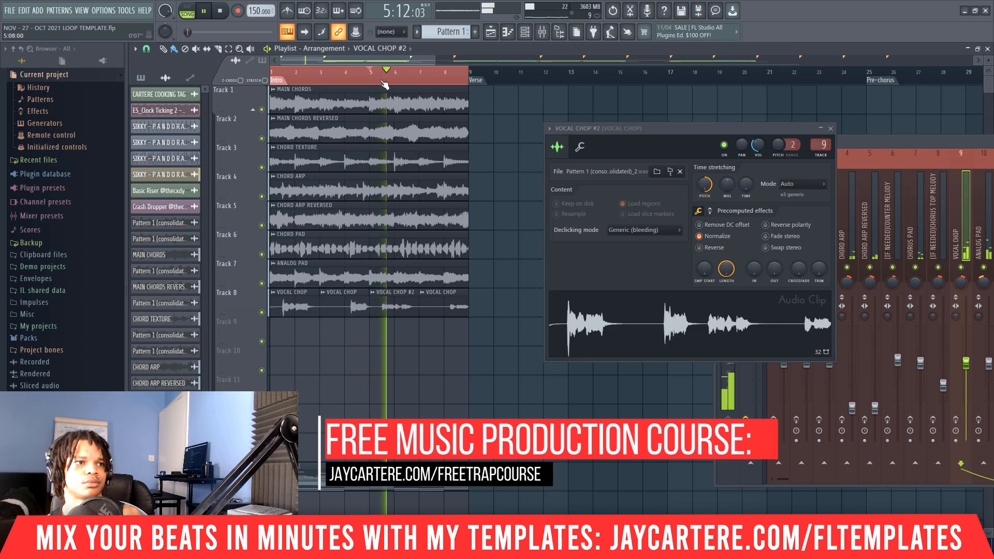
key(space)
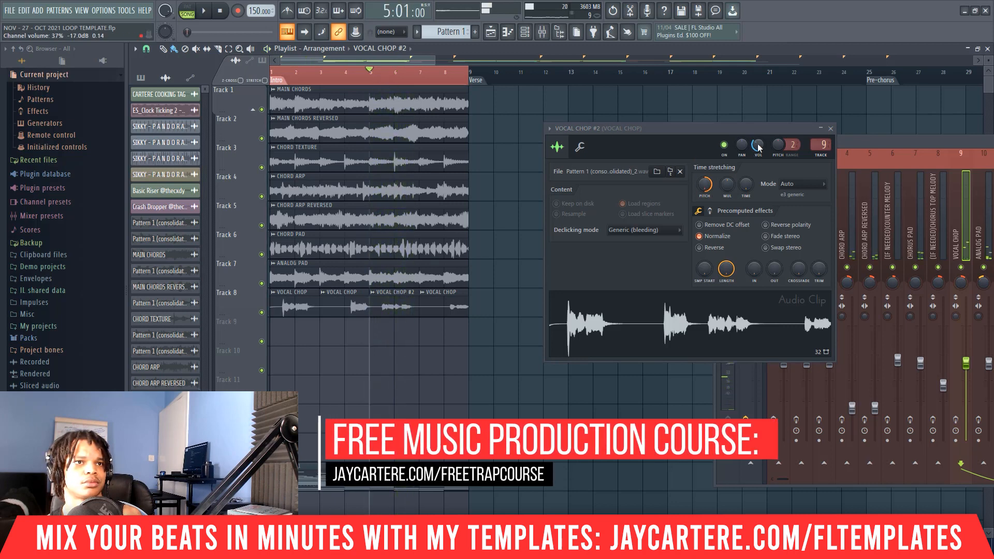
key(space)
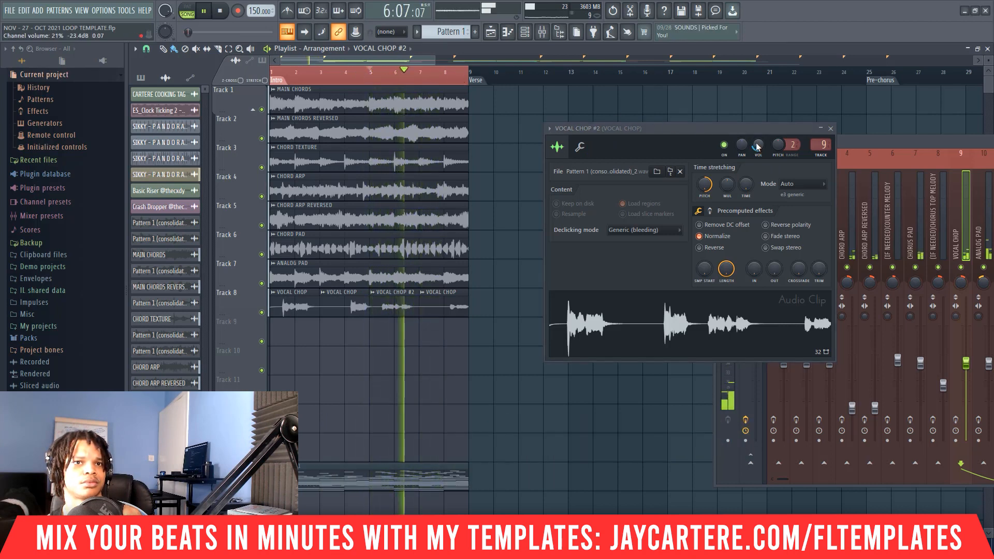
key(space)
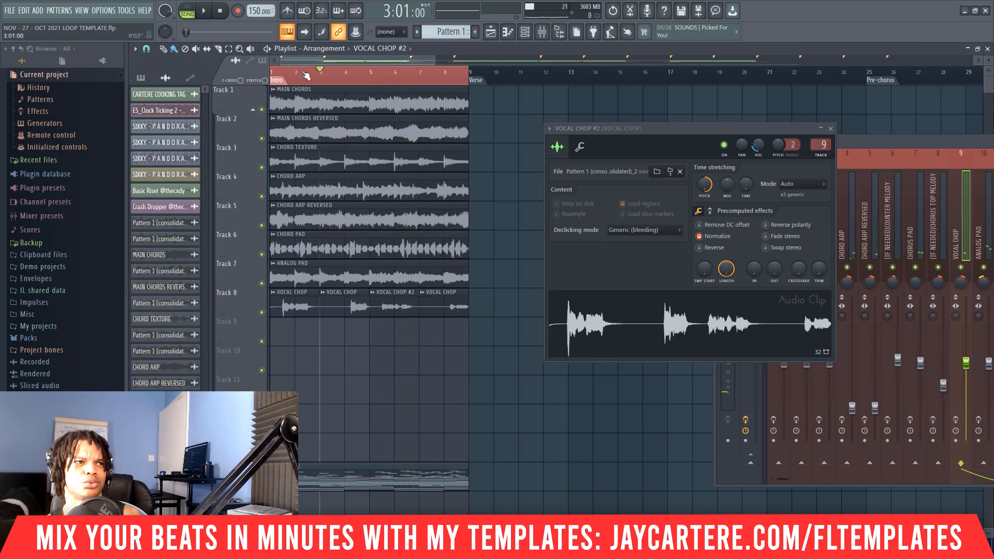
Step: Audition the loop, make the VOCAL CHOP segment at bar 7 unique, open its channel settings, and save the project
key(space)
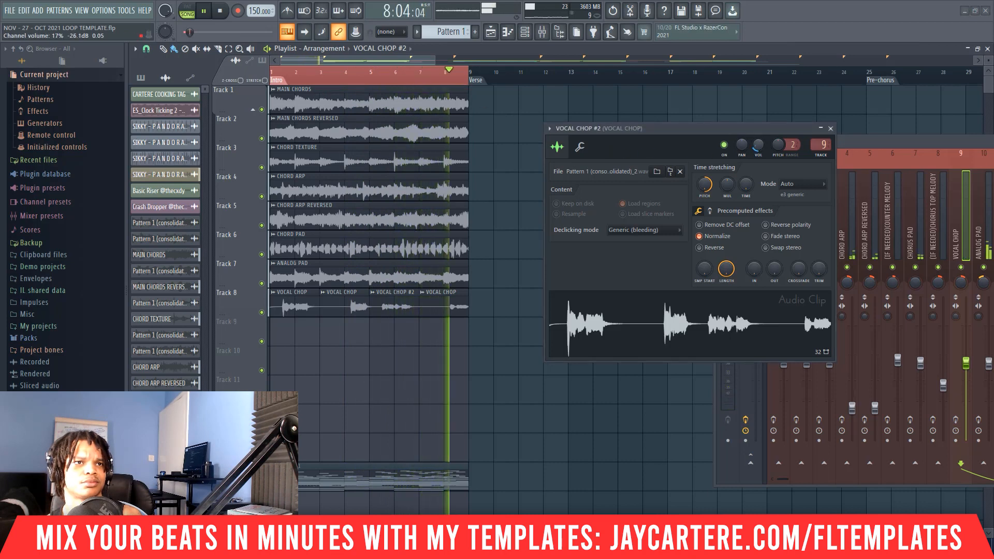
key(space)
right_click(422, 295)
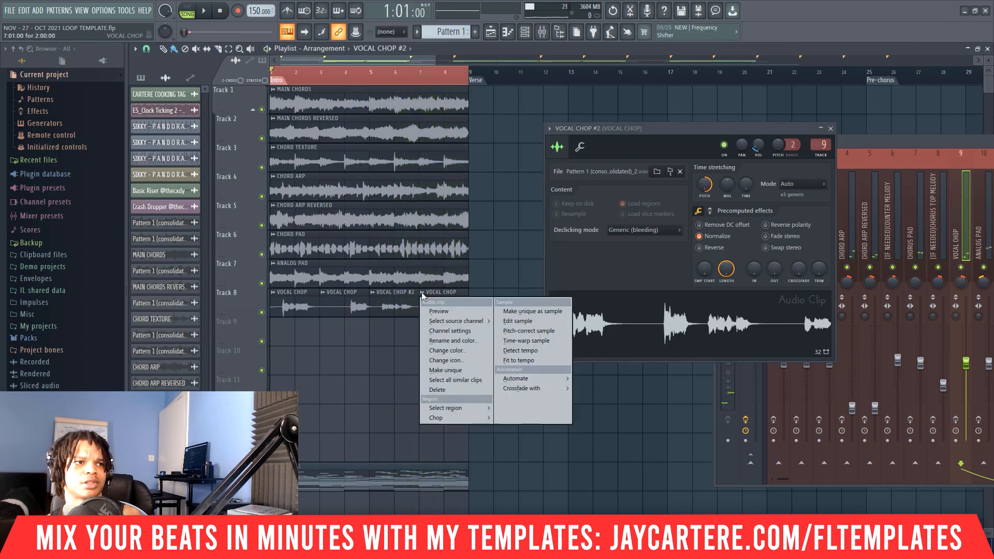
click(455, 370)
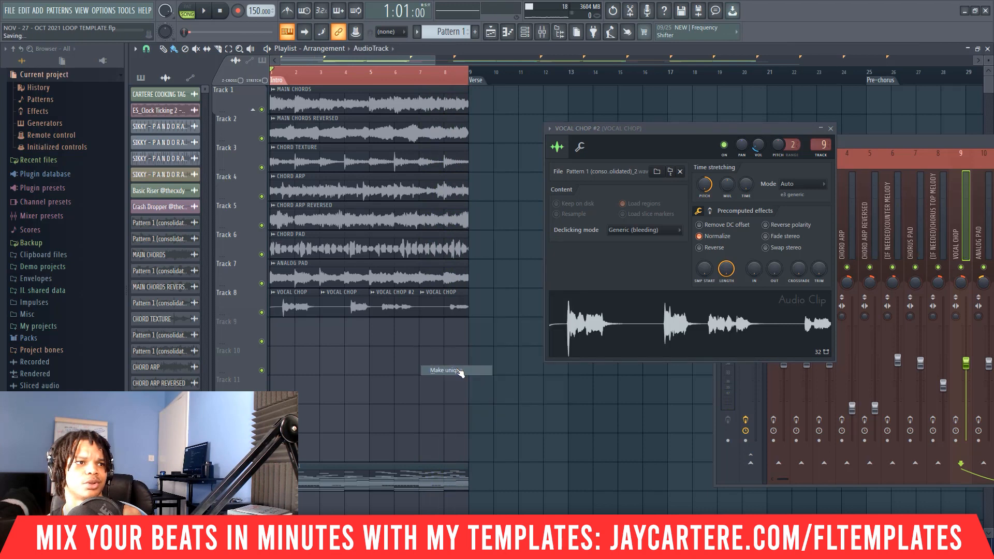
double_click(443, 303)
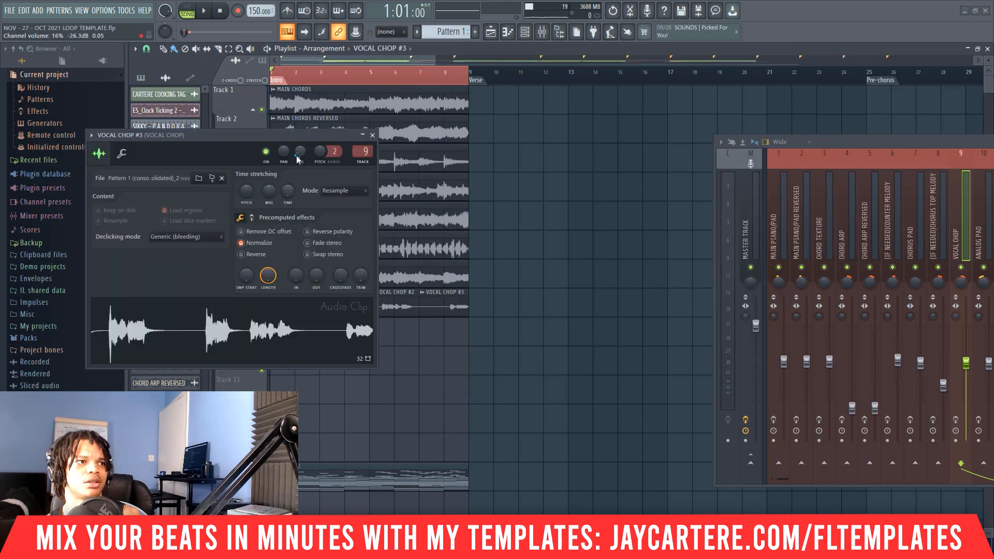
drag(274, 133, 825, 106)
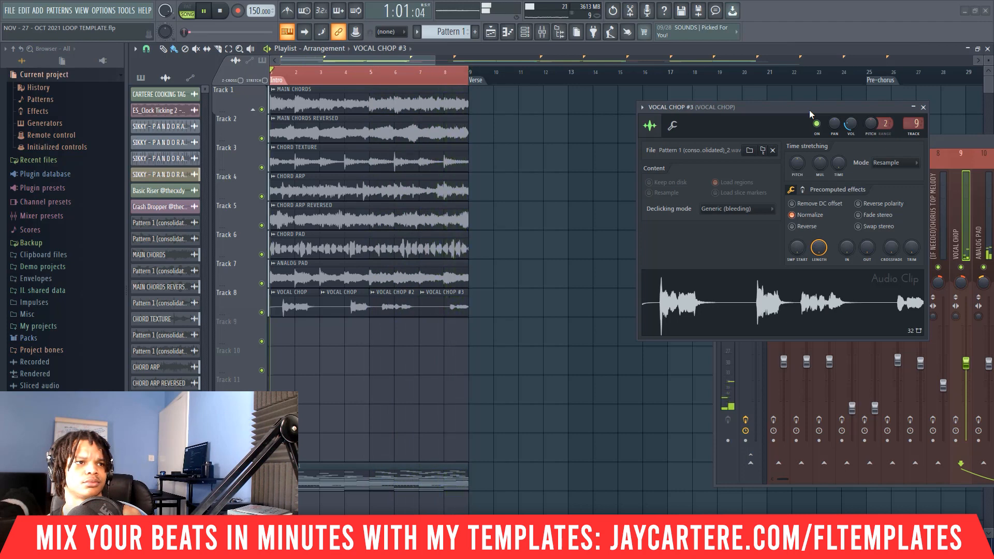
key(space)
key(ctrl+s)
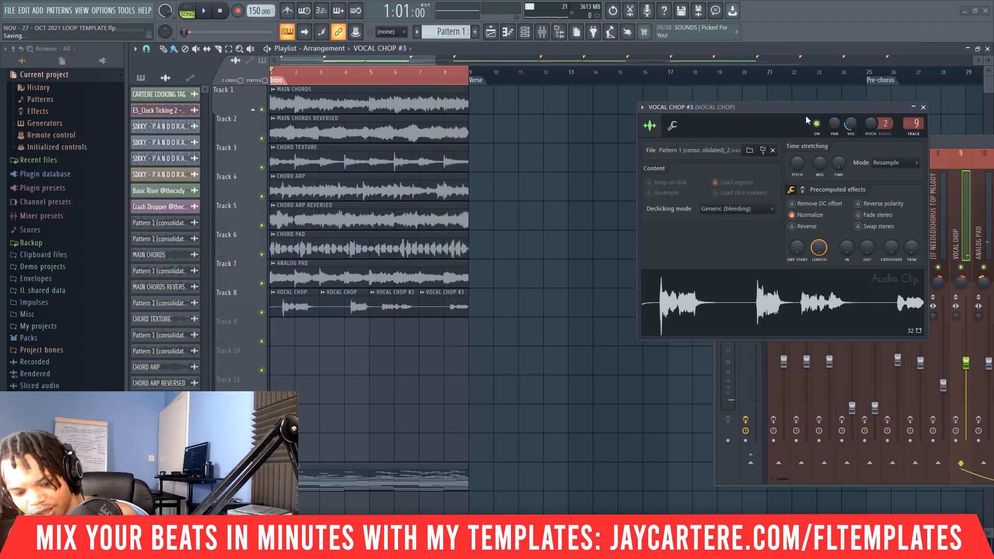
Step: Mute Track 8 and add the Mmm, Ooow, Uhhh and Love samples from the Vox Shots folder at bar 1, starting on Track 9
key(F9)
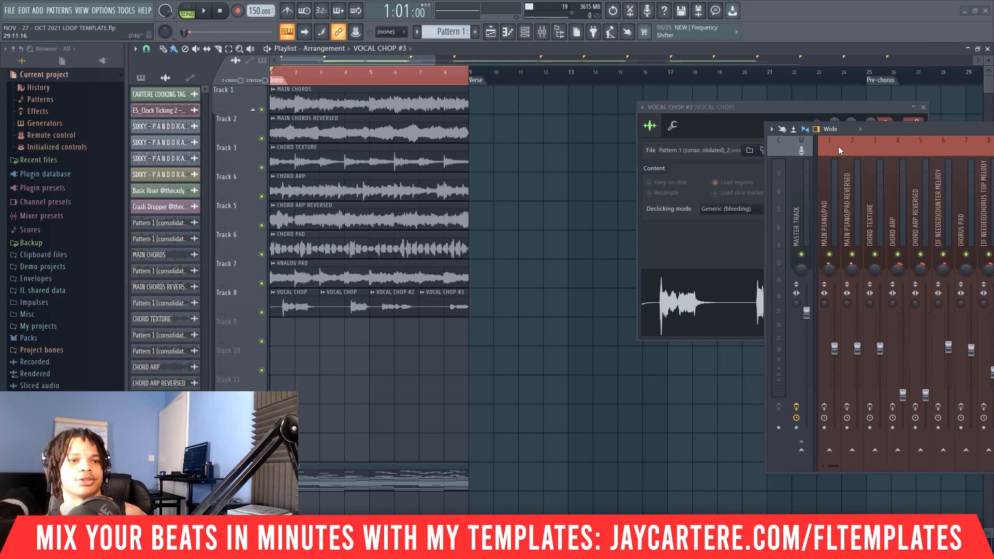
click(261, 313)
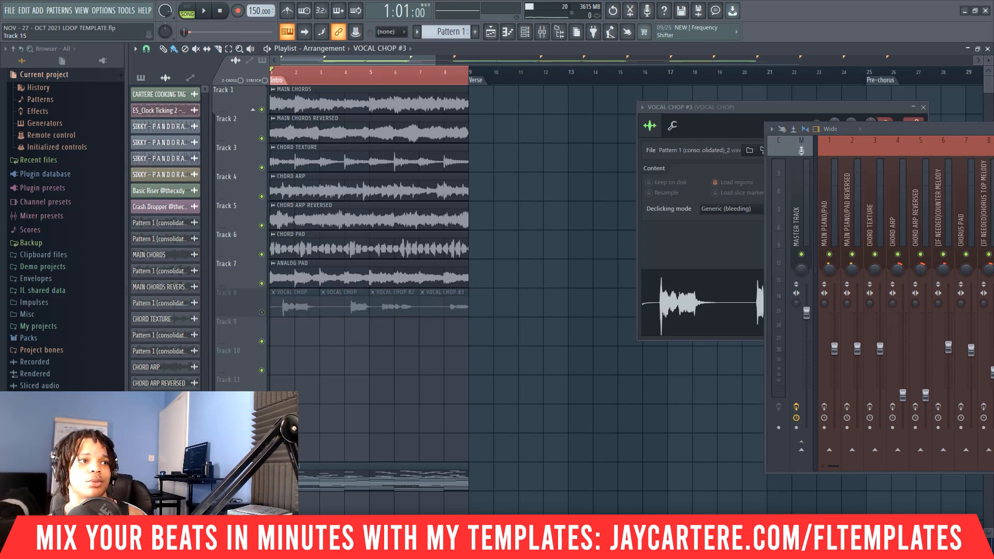
drag(993, 52, 860, 71)
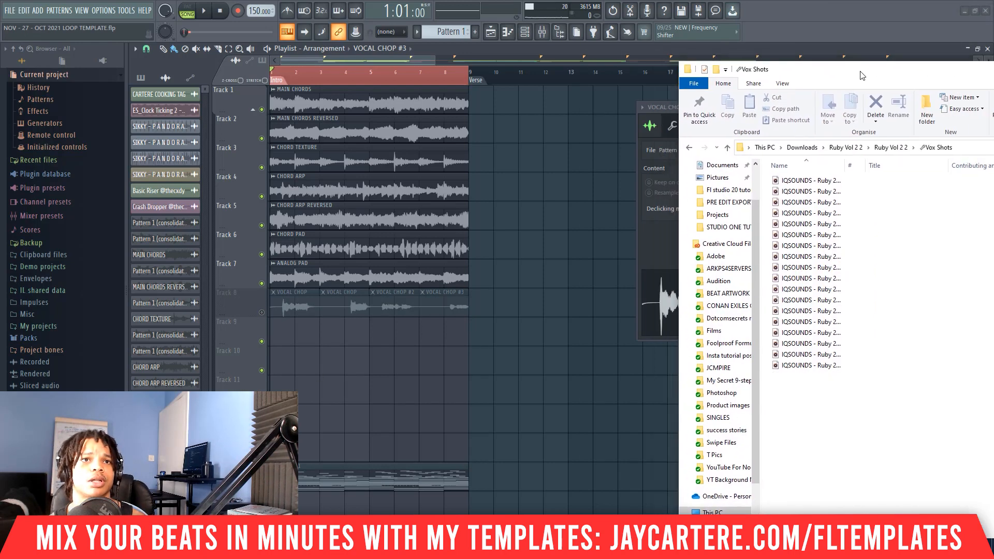
double_click(844, 165)
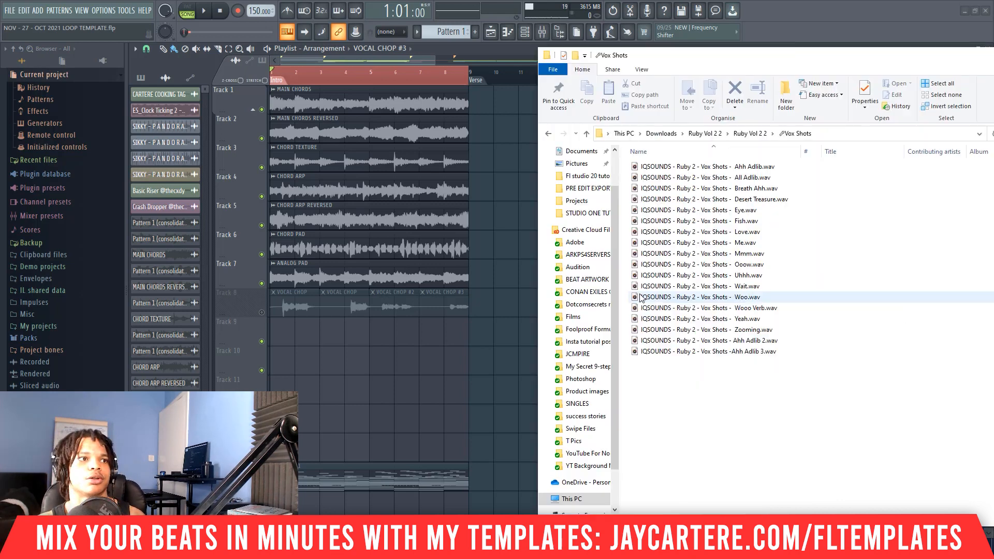
click(685, 274)
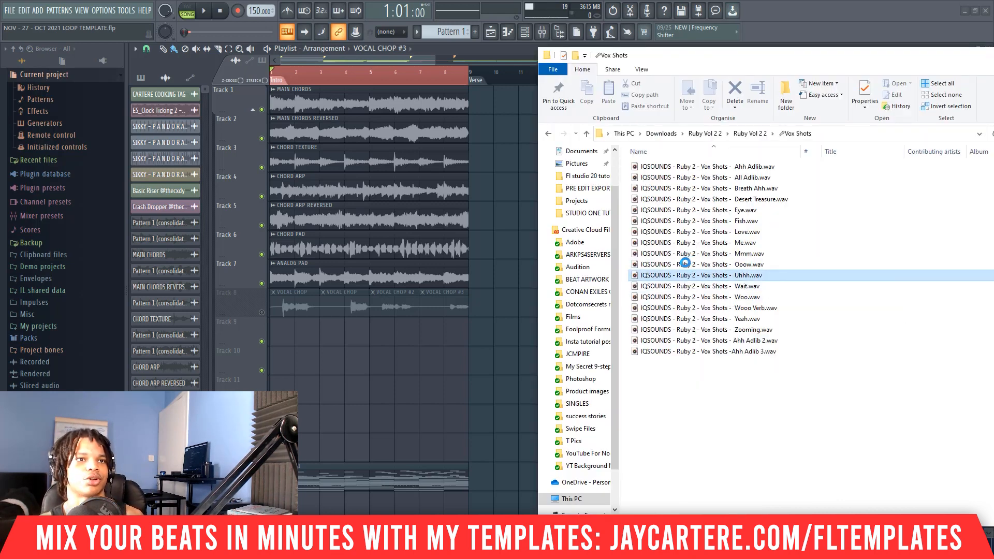
click(716, 254)
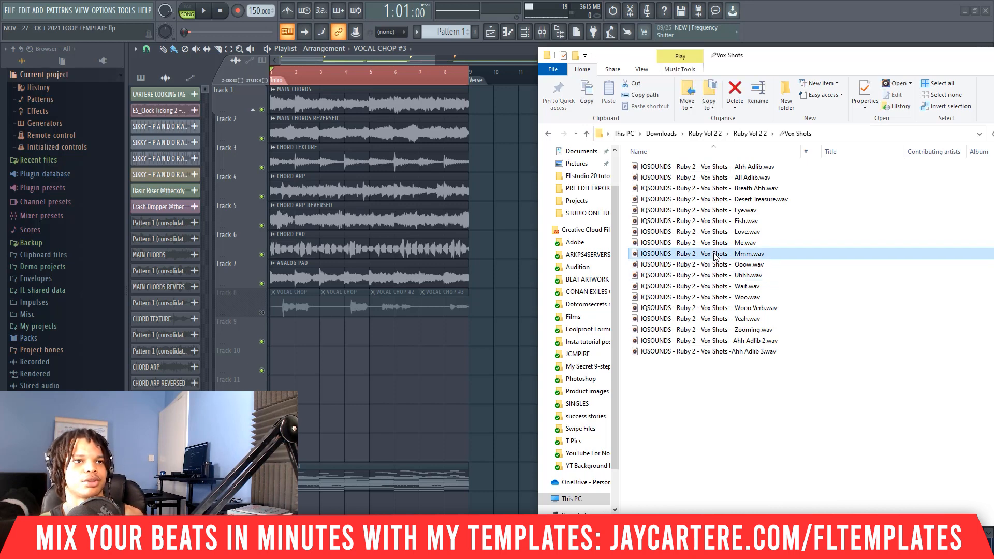
shift+click(722, 274)
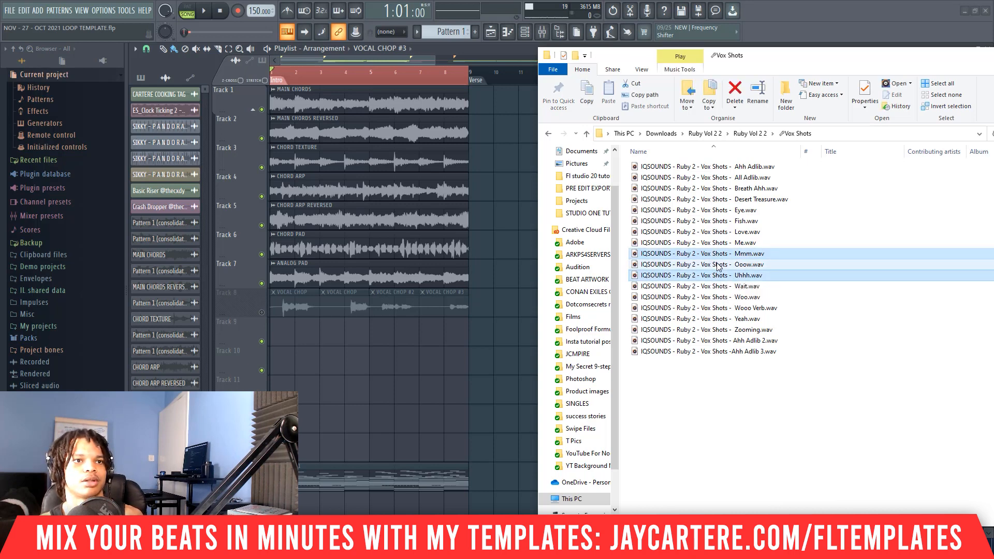
drag(719, 264, 287, 332)
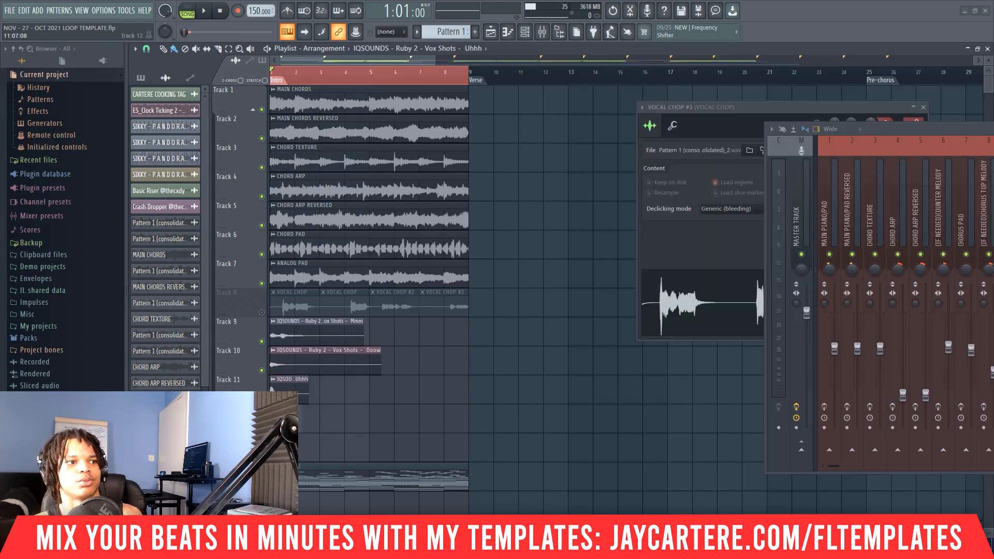
click(282, 417)
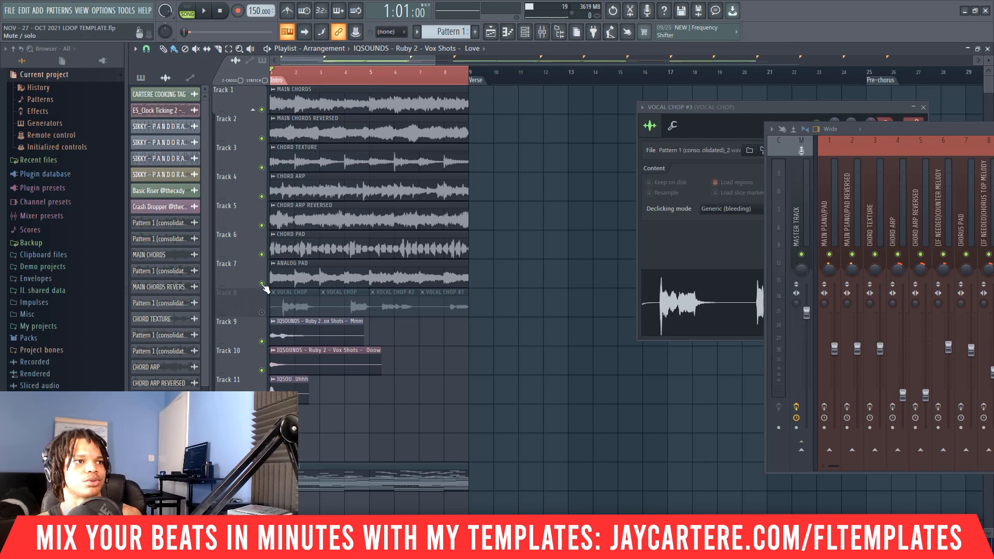
Step: Mute Tracks 1 to 7 and the tracks below Track 9, and audition the Mmm clip on its own
drag(264, 288, 267, 114)
drag(261, 370, 261, 399)
key(space)
key(space)
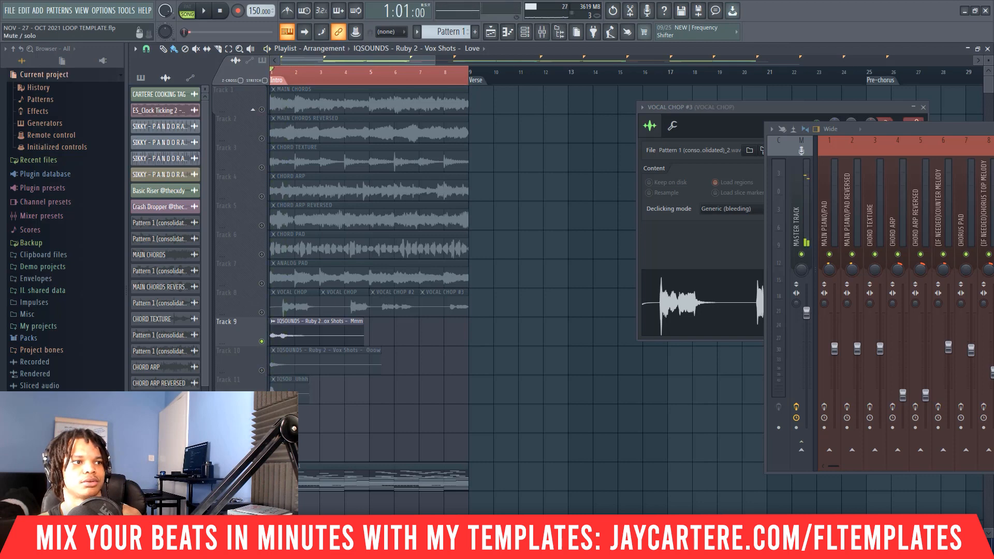
key(space)
key(space)
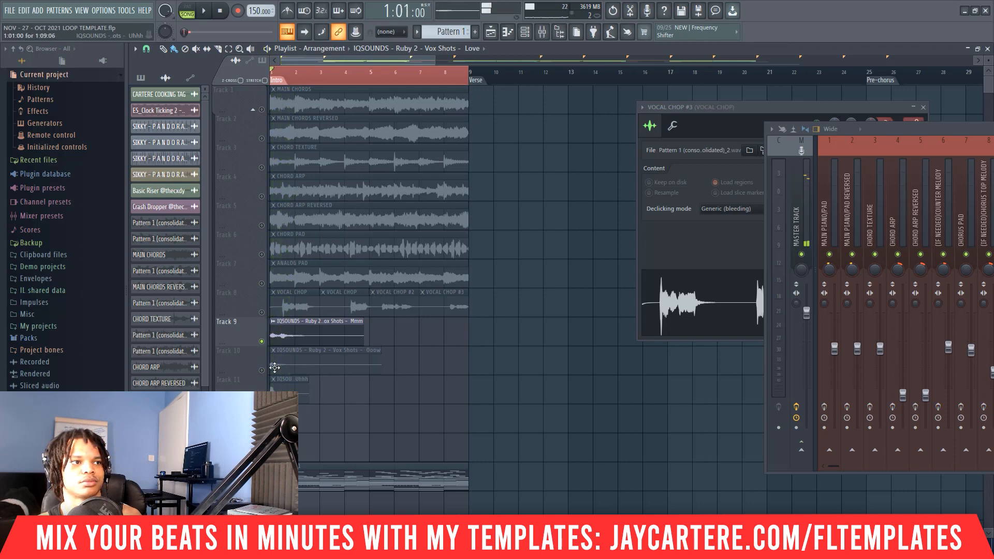
Step: Move the Mmm clip to bar 7 and the Ooow clip to bar 6, unmuting and auditioning the vox shots on Tracks 10 and 11
drag(333, 336, 481, 342)
click(262, 370)
key(space)
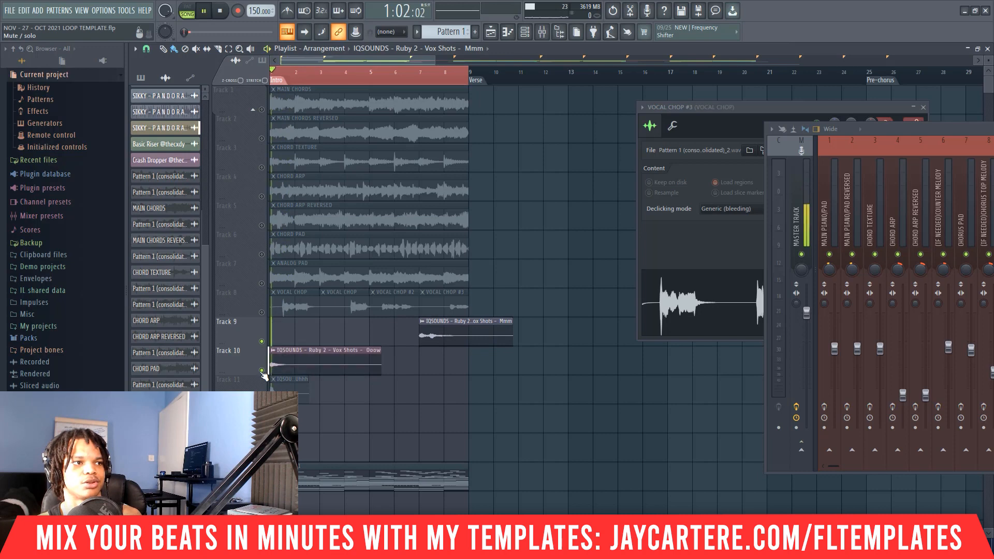
key(space)
drag(280, 362, 404, 363)
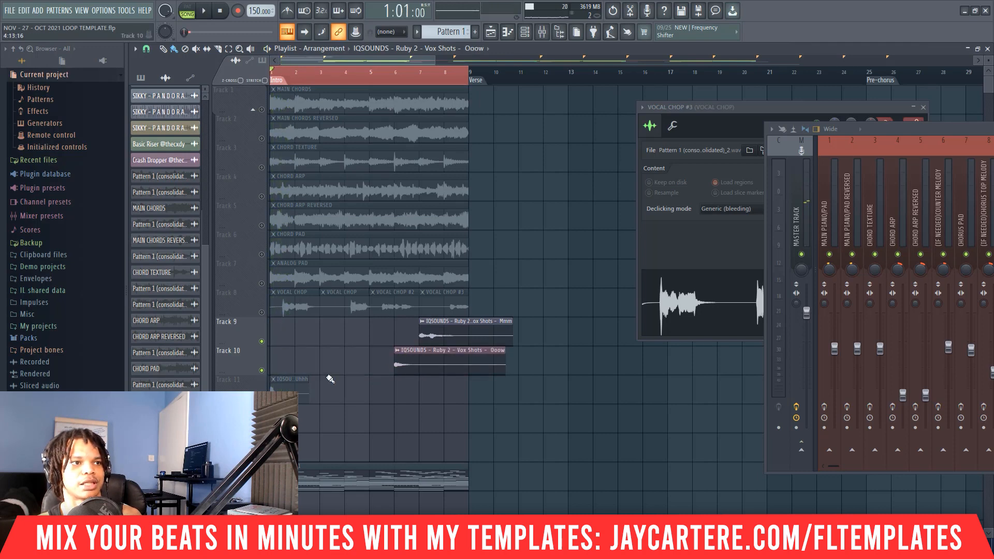
key(space)
key(space)
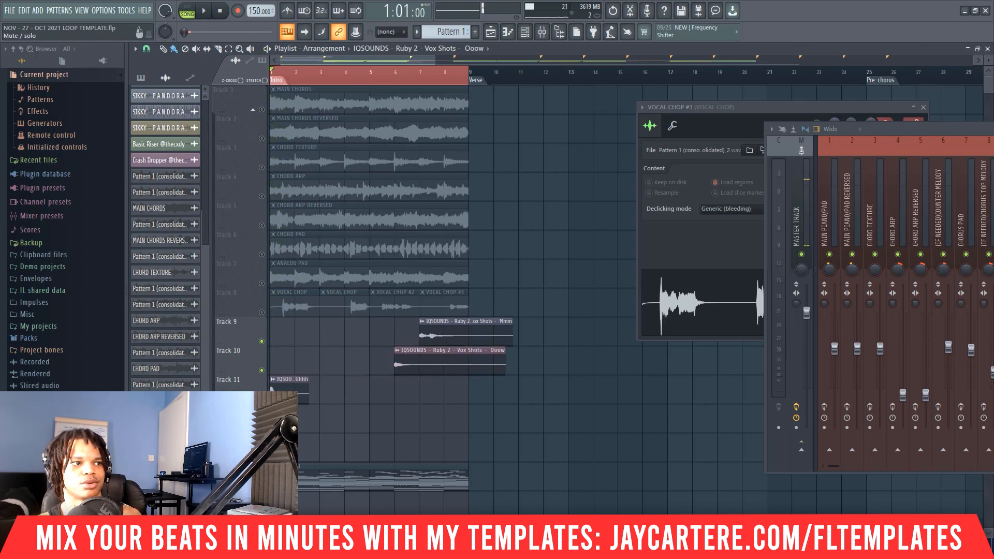
Step: Delete the Uhhh clip from Track 11 and place Mmm at bar 1 on Track 9 and Ooow at bar 3 on Track 10
right_click(285, 388)
key(space)
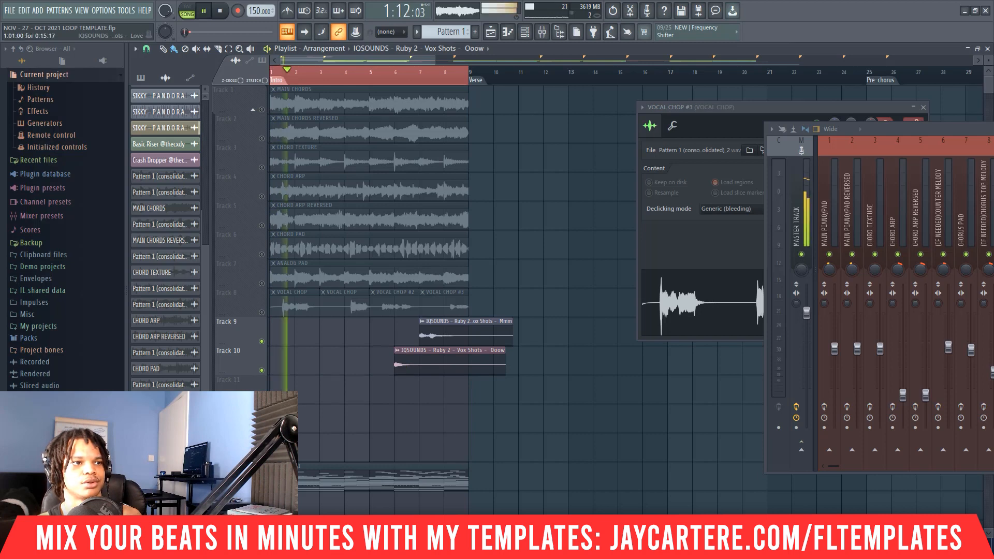
key(space)
key(alt+Tab)
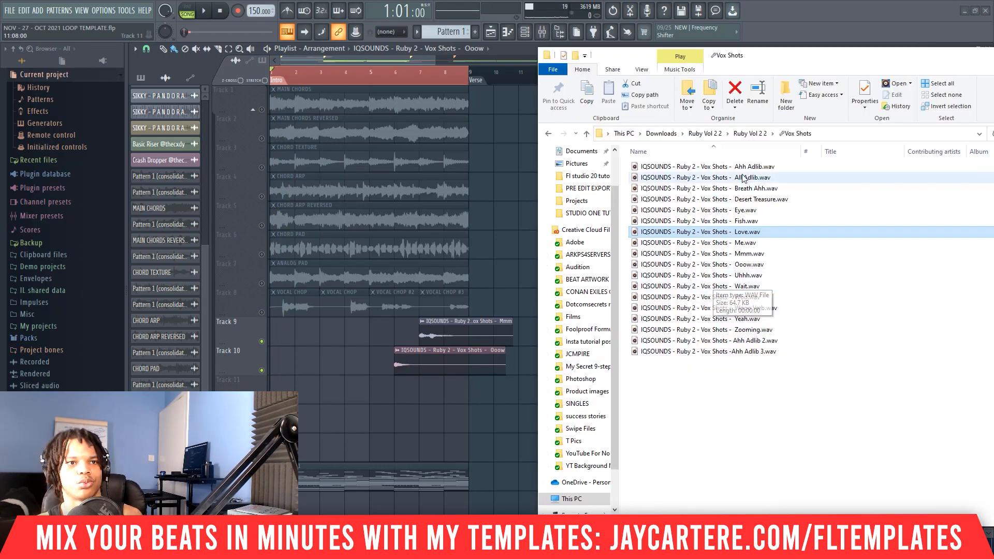
key(alt+Tab)
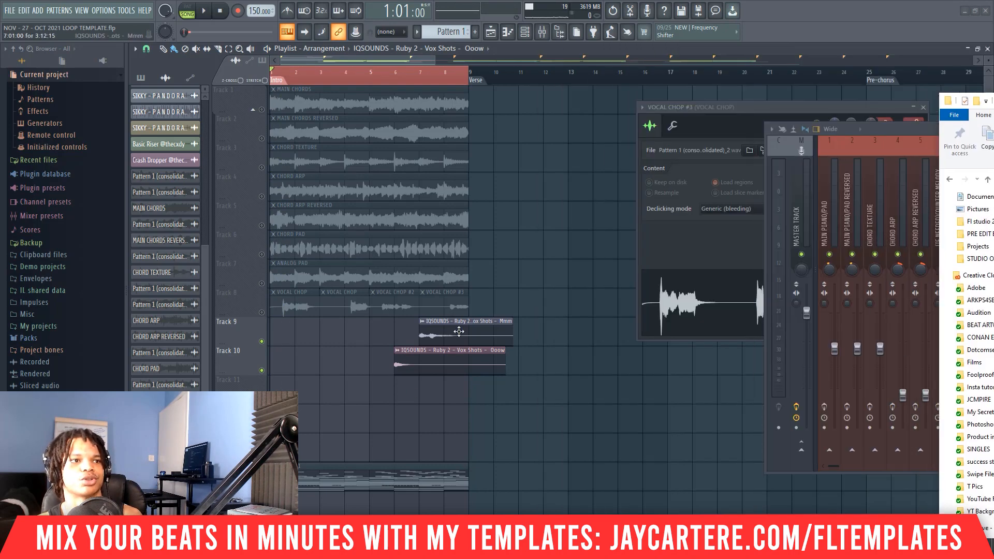
drag(463, 342, 314, 341)
drag(439, 357, 364, 357)
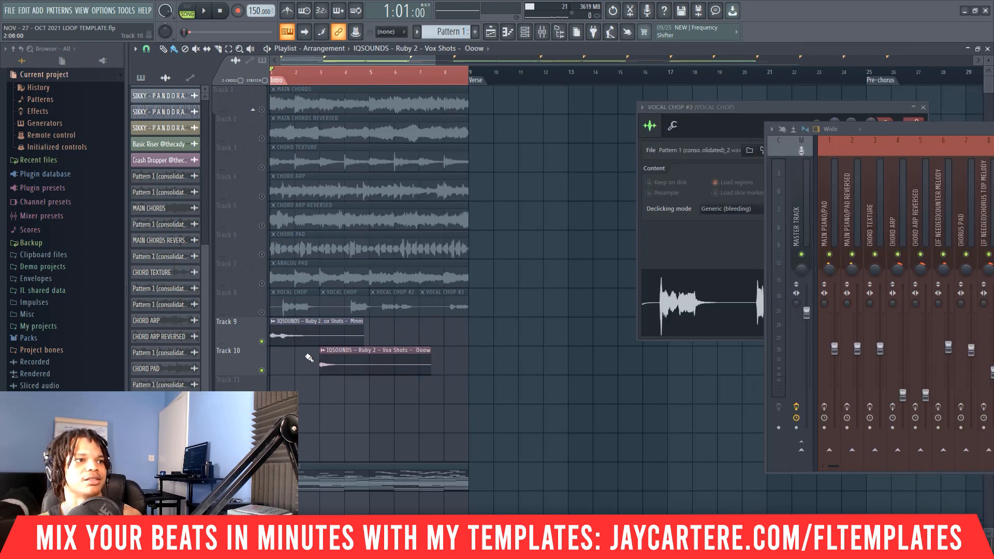
Step: Load Auto-Key into effect slot 6 of the VOCAL CHOP mixer track
drag(904, 130, 465, 101)
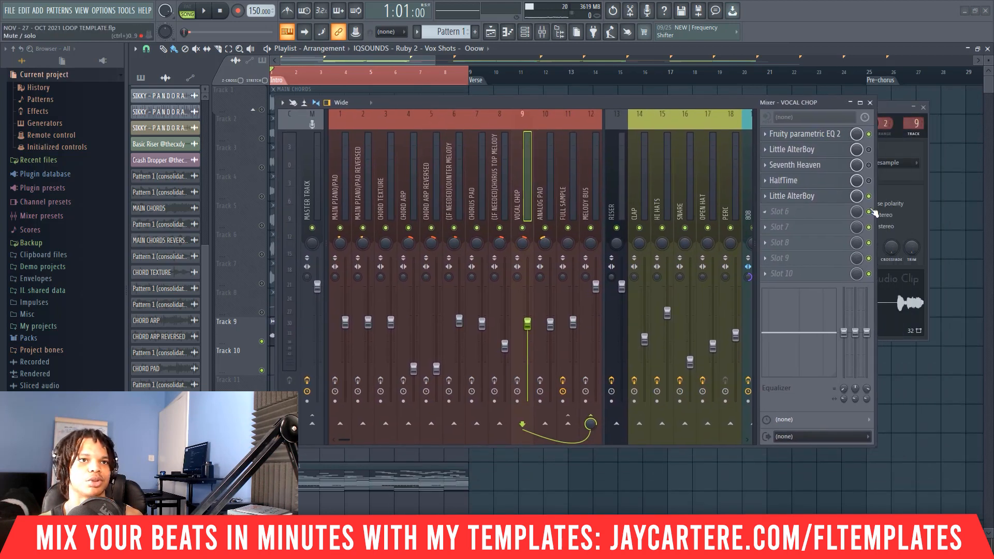
click(778, 213)
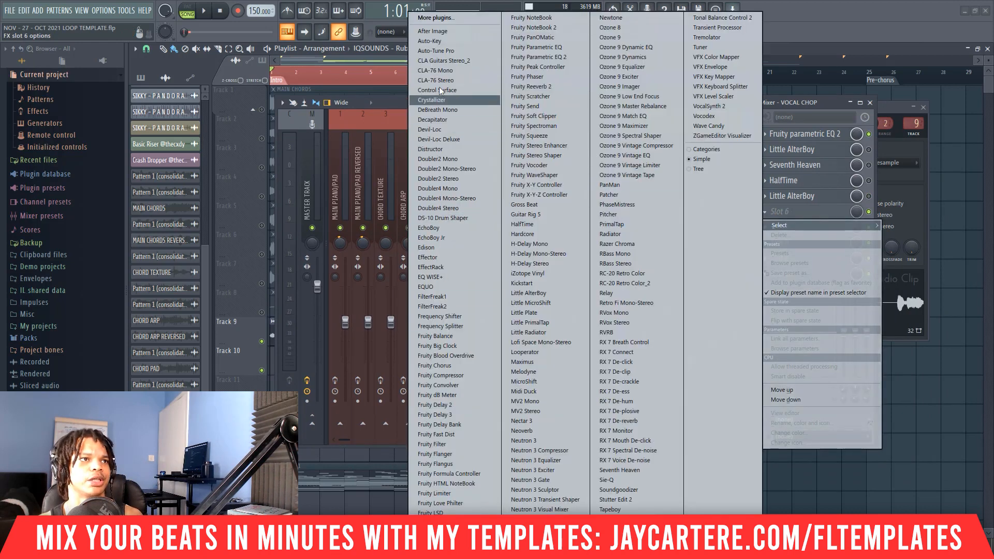
click(443, 43)
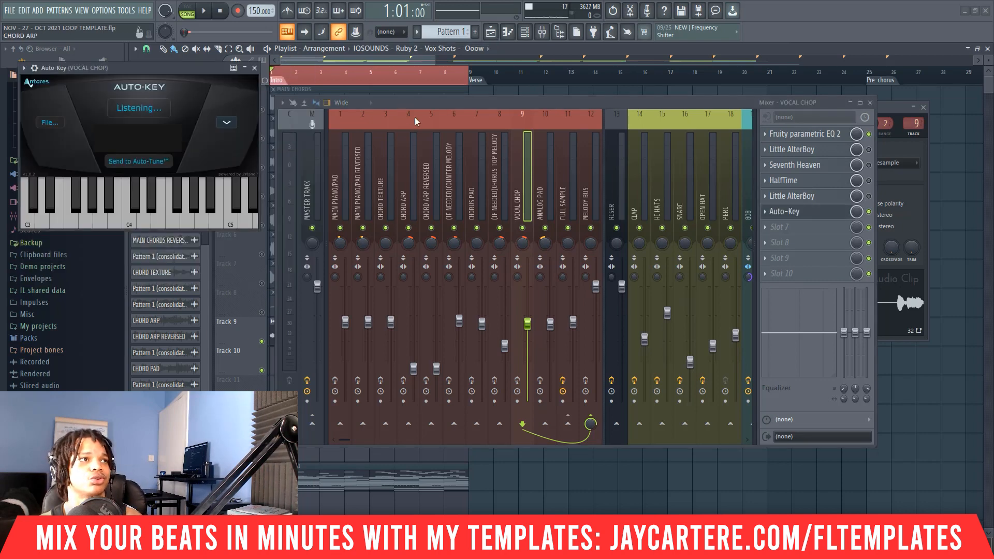
Step: Move the mixer clear of the playlist clips and route the Mmm clip to mixer track 9
drag(408, 103, 588, 141)
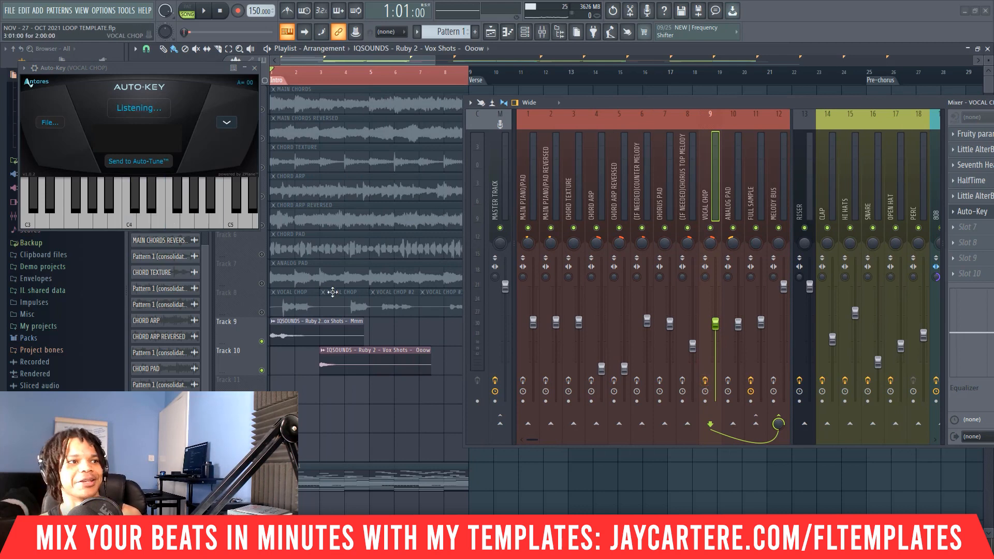
double_click(284, 339)
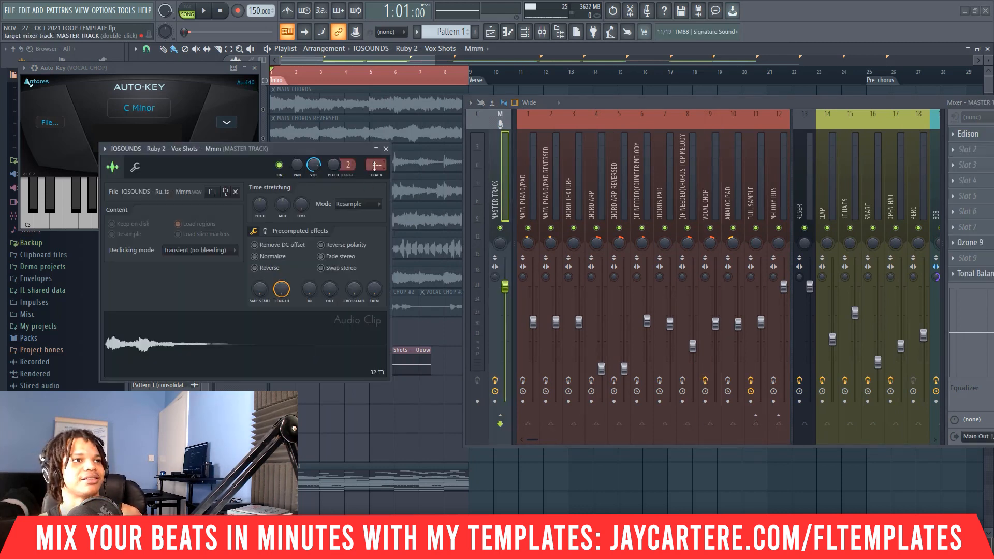
drag(377, 165, 377, 161)
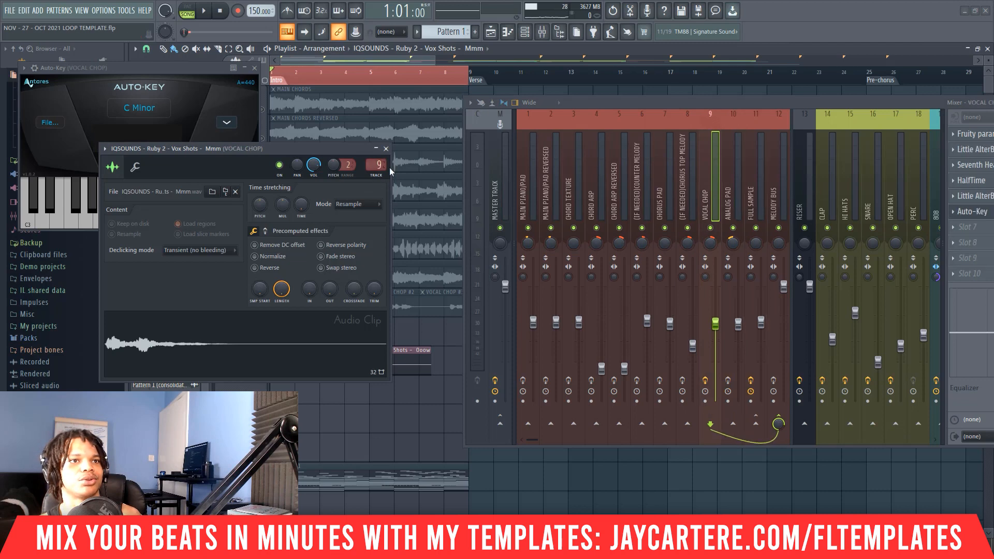
click(385, 148)
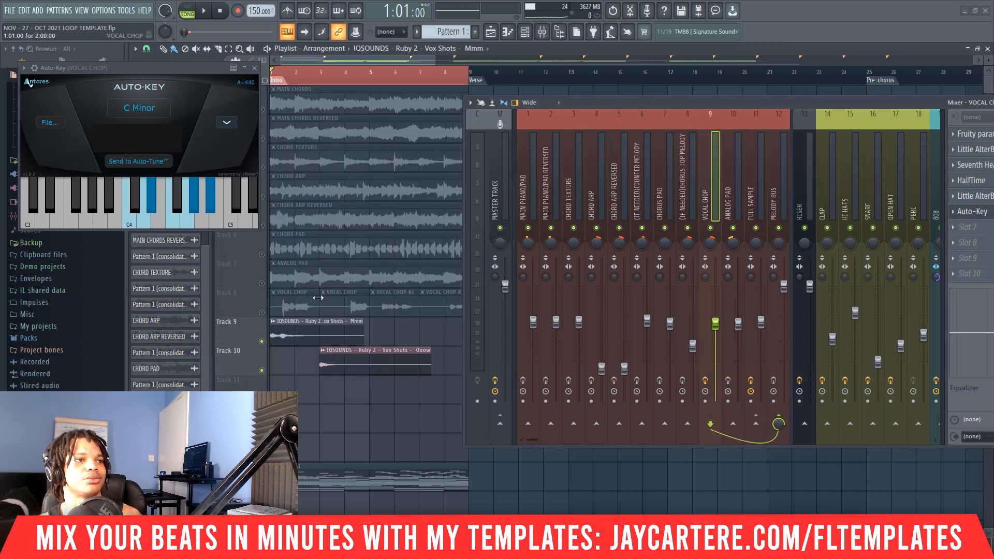
Step: Play the Mmm clip through Auto-Key repeatedly to detect its key
key(space)
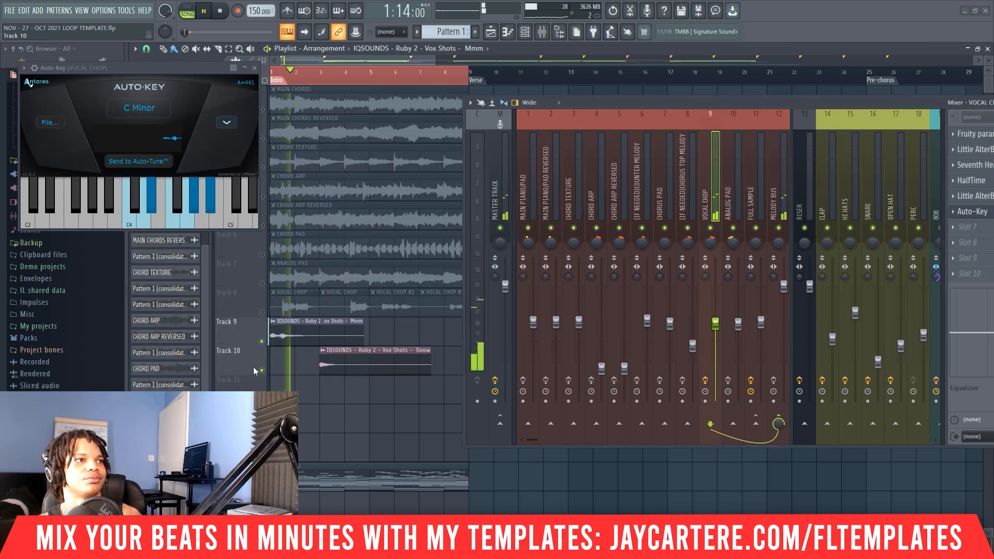
key(space)
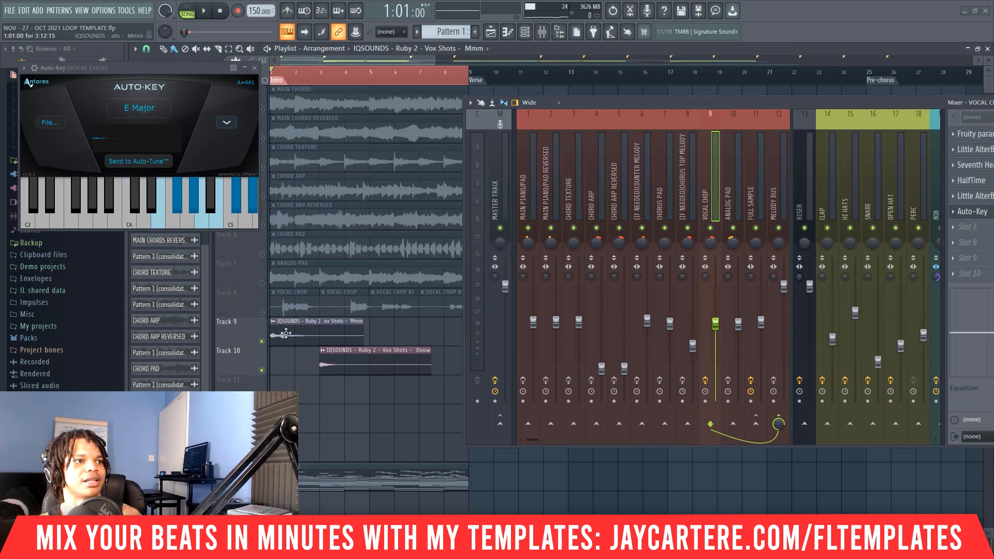
key(space)
key(space)
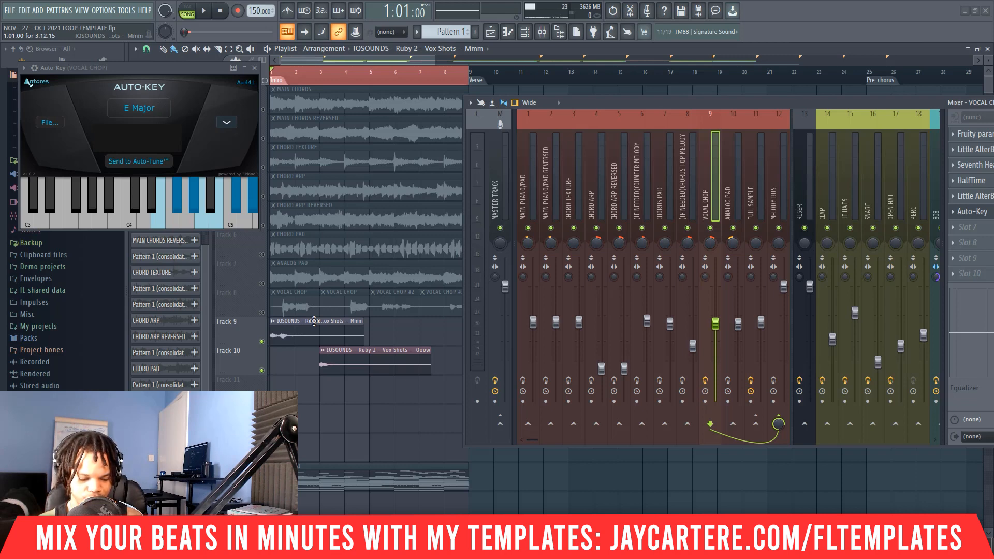
Step: Close Auto-Key and lower the Mmm clip's time-stretching pitch in Auto mode, checking the result in playback
click(254, 67)
double_click(300, 326)
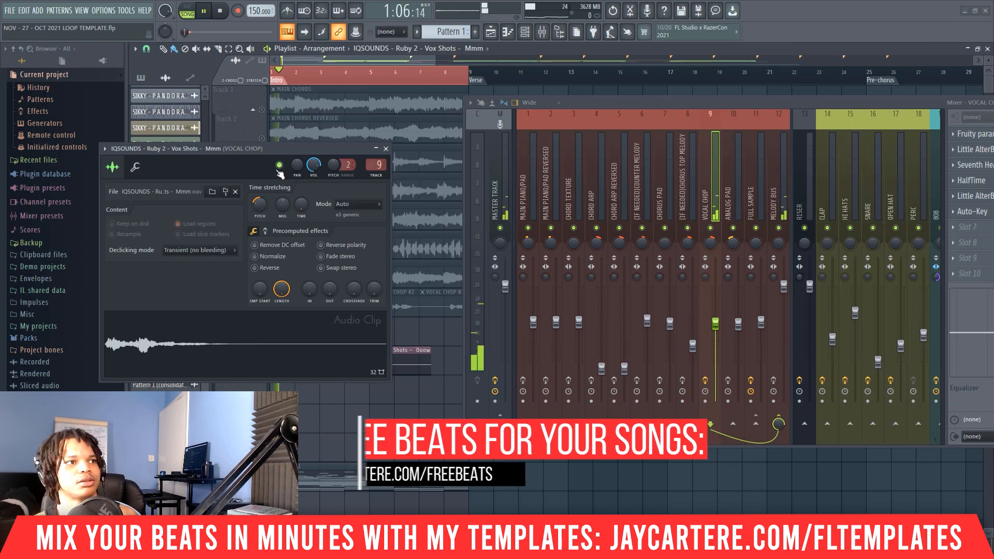
click(386, 148)
Step: Move the Ooow clip to bar 1 on Track 10 and route it to mixer track 9, arranging its settings beside the mixer
drag(358, 366, 308, 366)
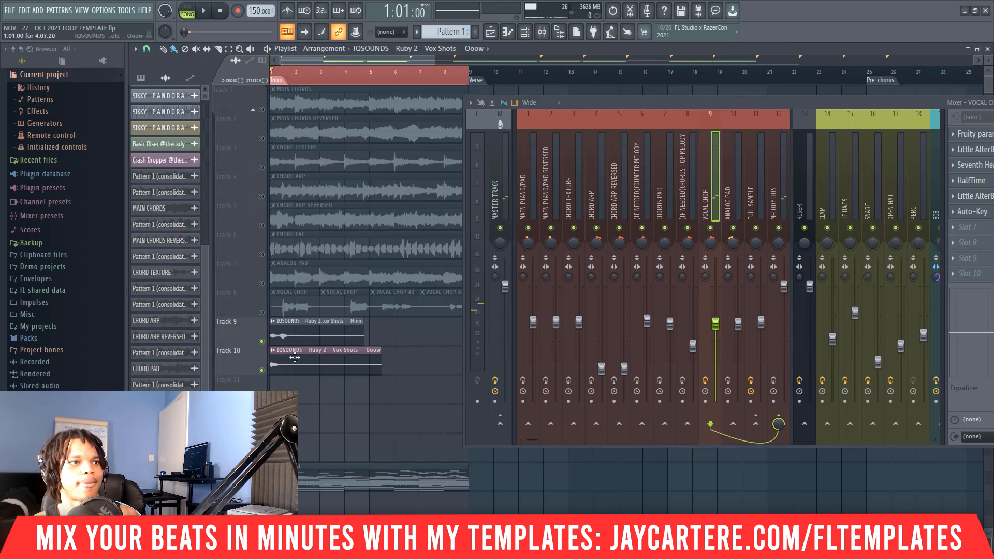
double_click(308, 365)
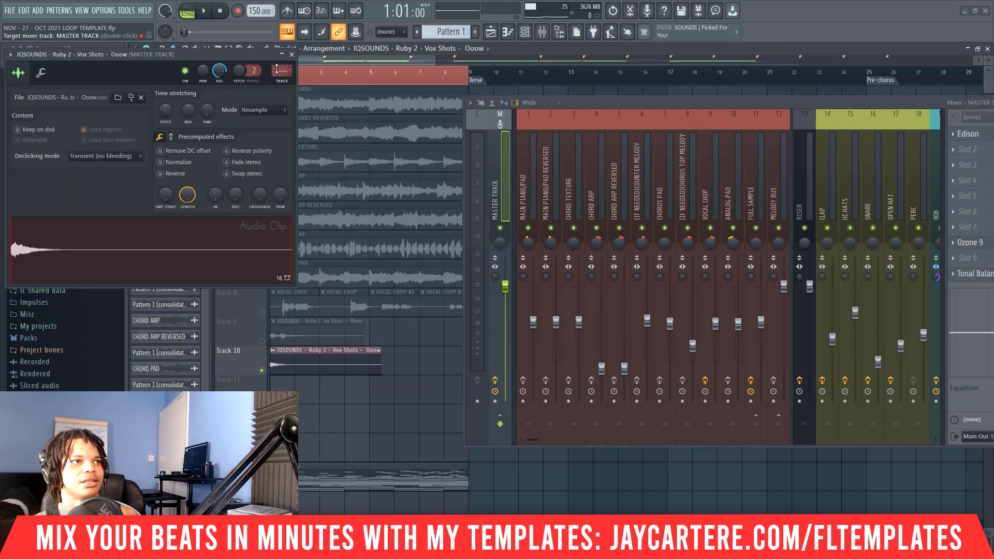
drag(281, 70, 281, 49)
drag(648, 97, 466, 91)
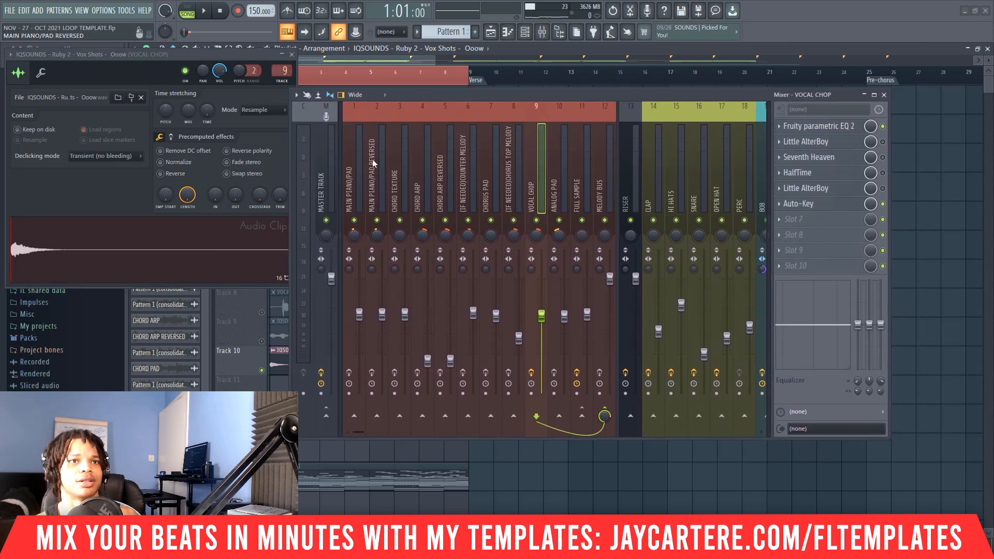
drag(352, 77, 290, 72)
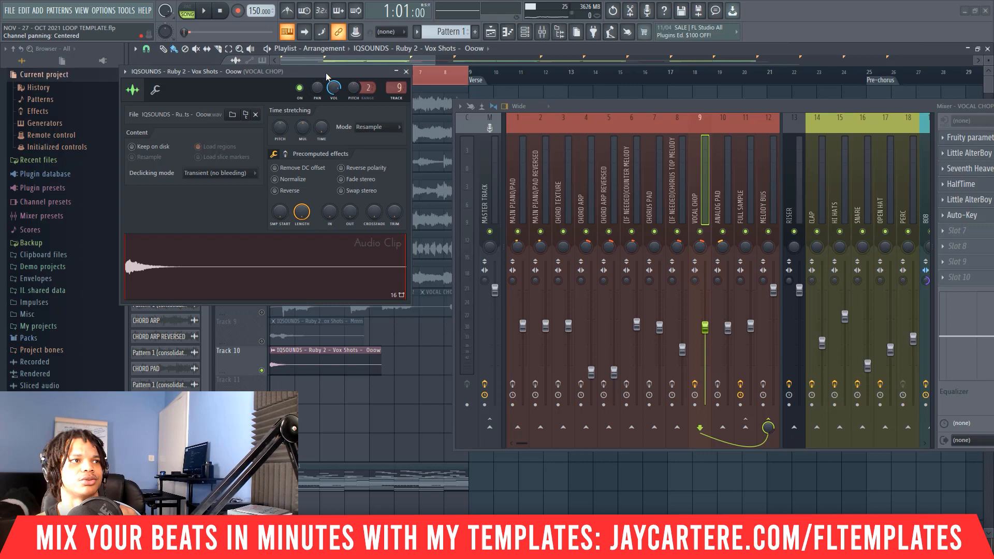
drag(364, 80, 328, 80)
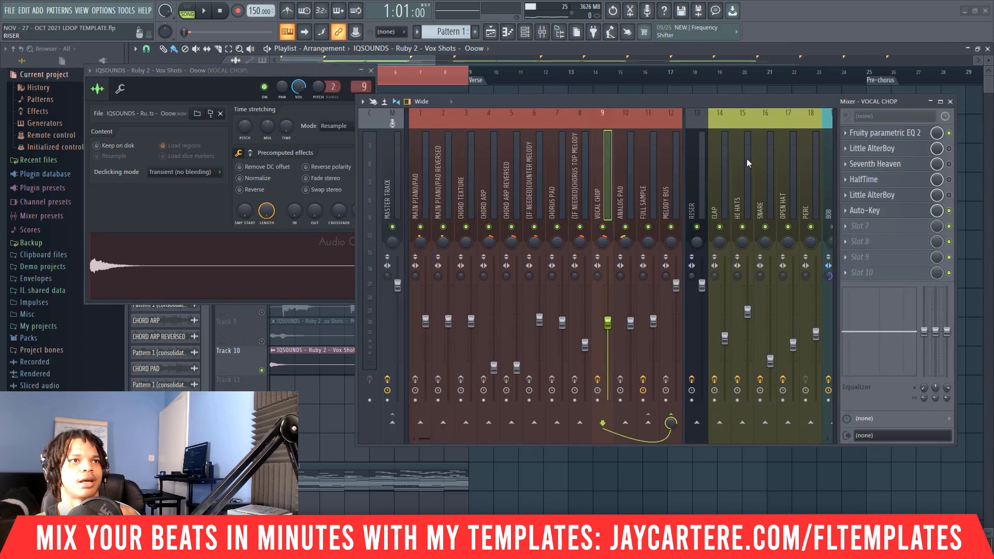
Step: Play the Ooow clip through Auto-Key on the VOCAL CHOP mixer track to detect its key
click(875, 210)
key(space)
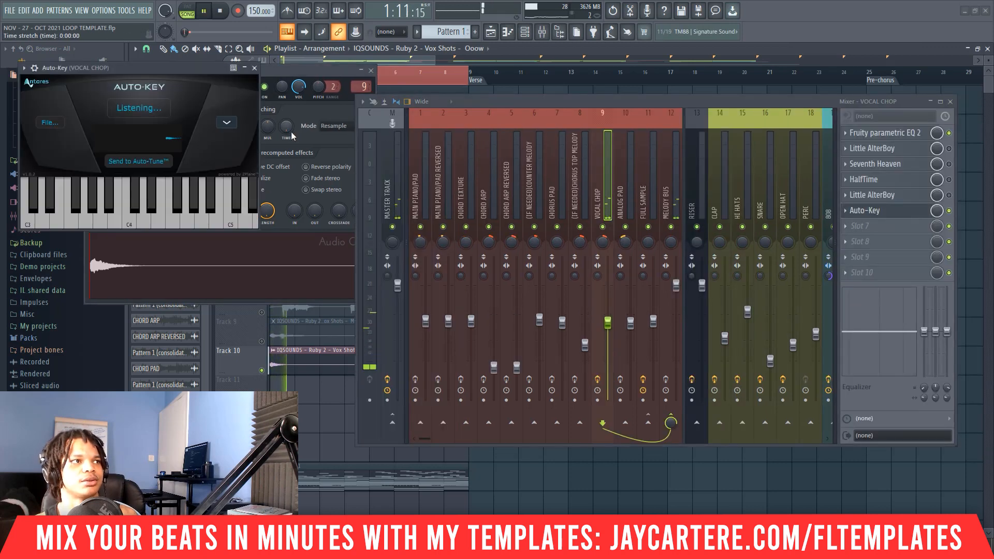
key(space)
click(371, 71)
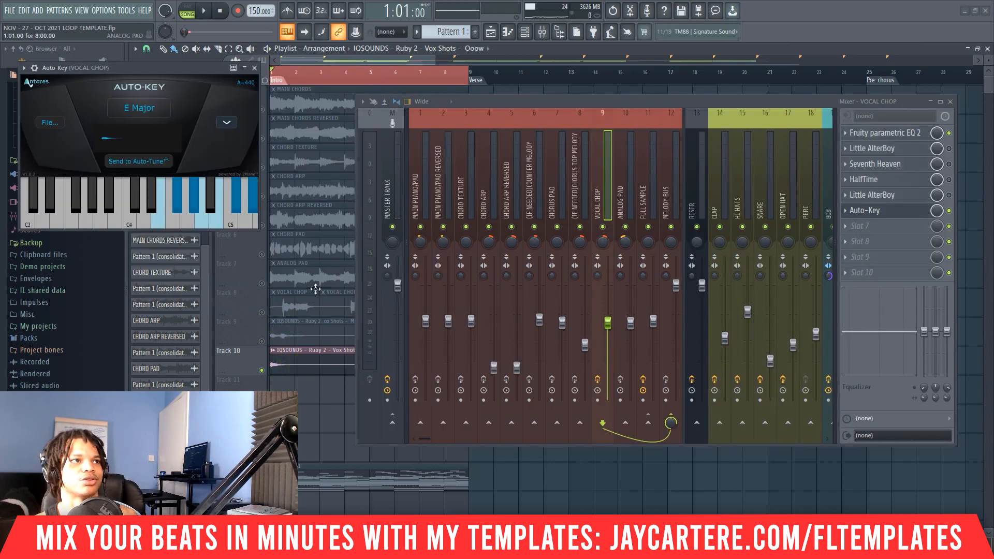
Step: Lower the Ooow clip's pitch shift, clear the mixer from the clips, and return Ooow to bar 3 on Track 10
double_click(313, 360)
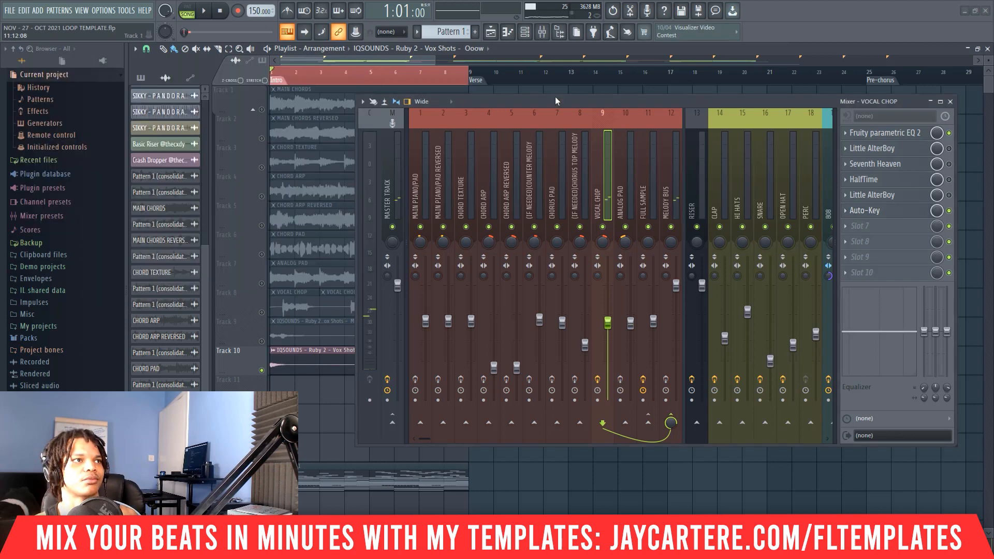
drag(543, 101, 721, 113)
drag(329, 365, 378, 367)
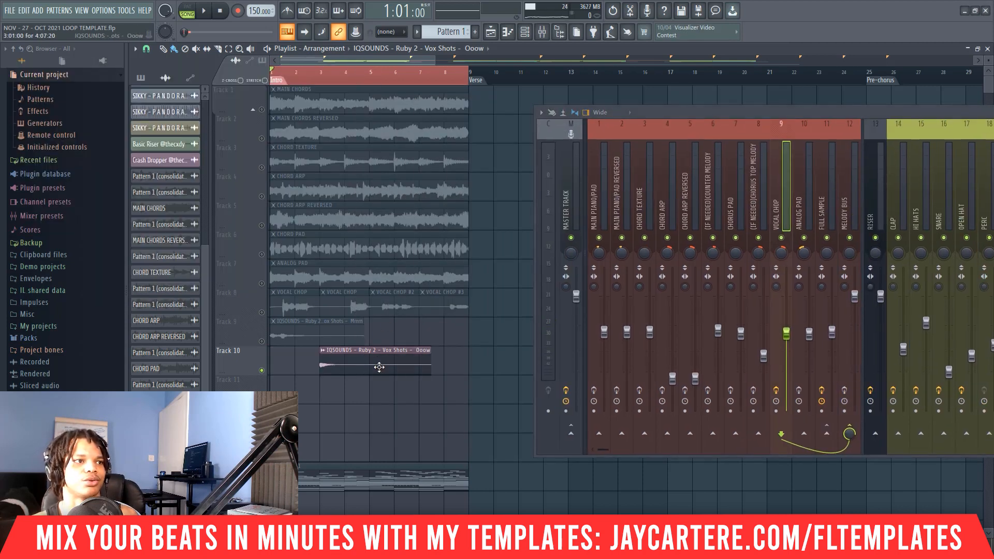
Step: Unmute playlist Tracks 1 to 9, mute the vocal chops on Track 8, and audition the loop with the vox shots
drag(265, 347, 264, 111)
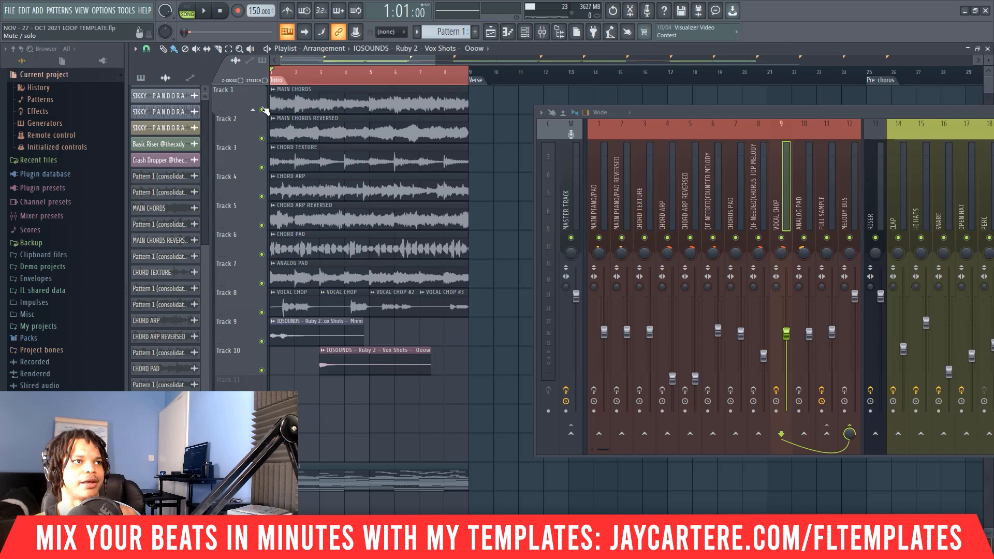
key(space)
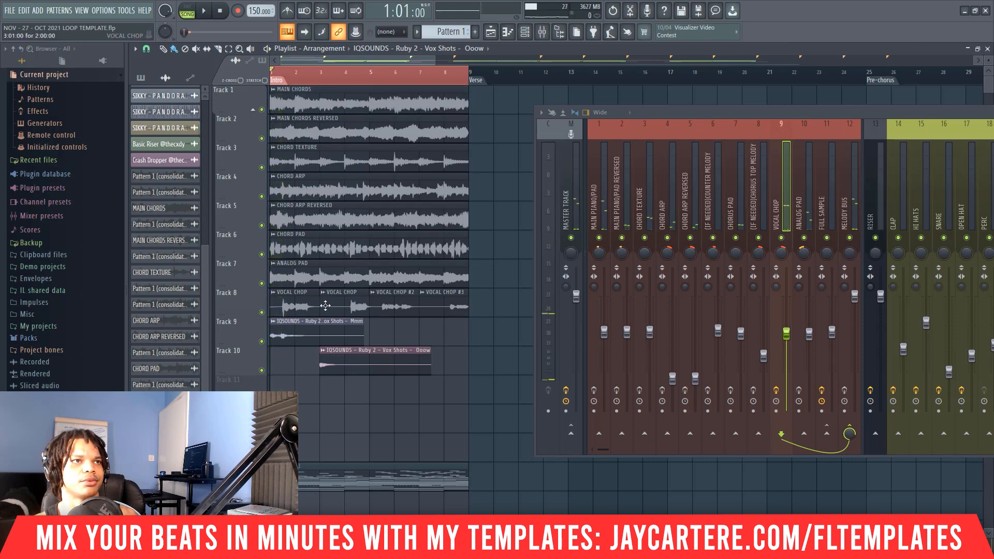
click(262, 313)
key(space)
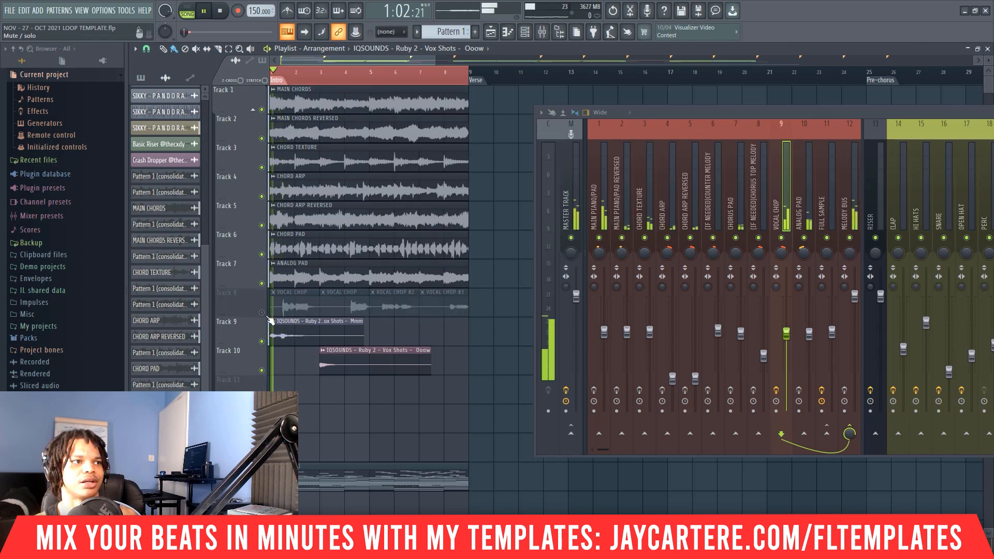
key(space)
Step: Audition the Mmm clip with the melody and set its pitch shift to -380 cents
double_click(296, 335)
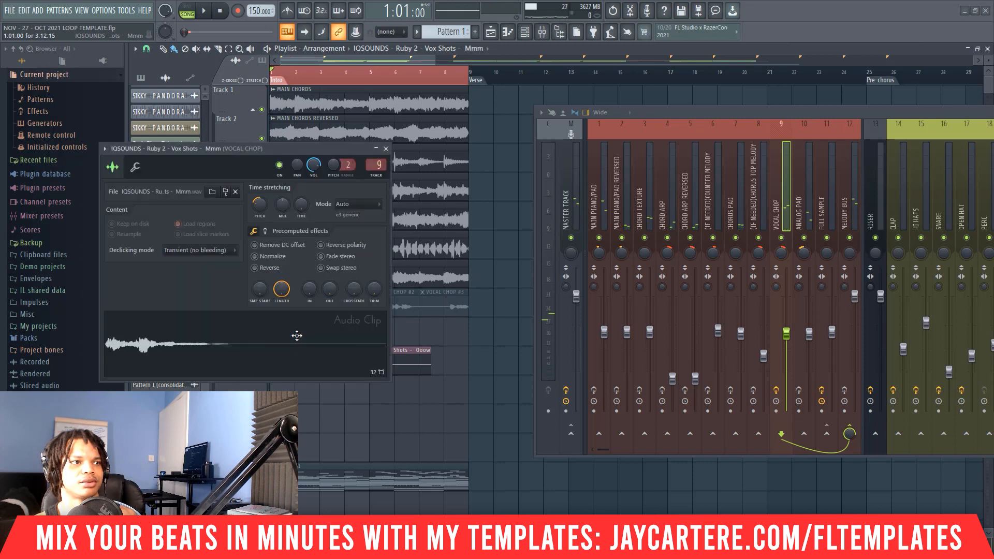
key(space)
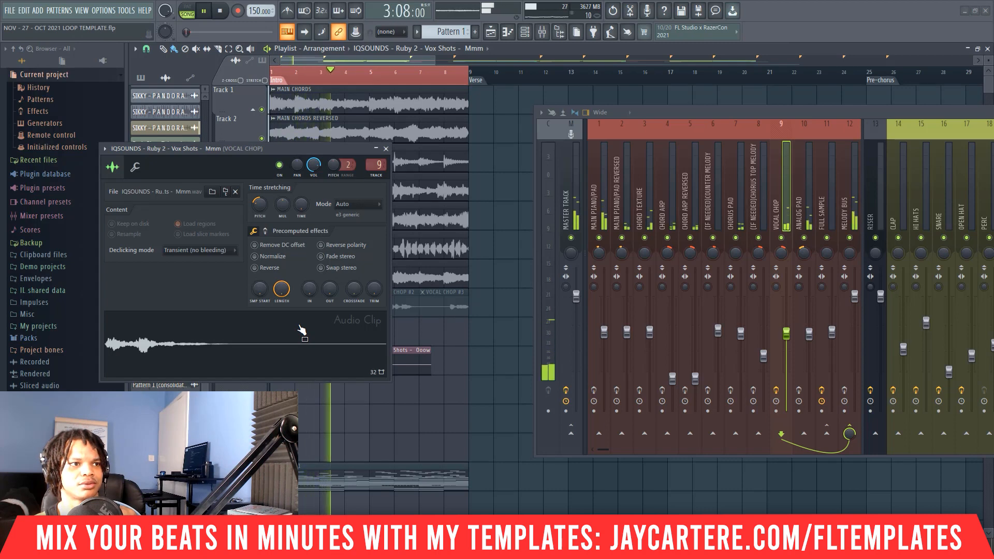
key(space)
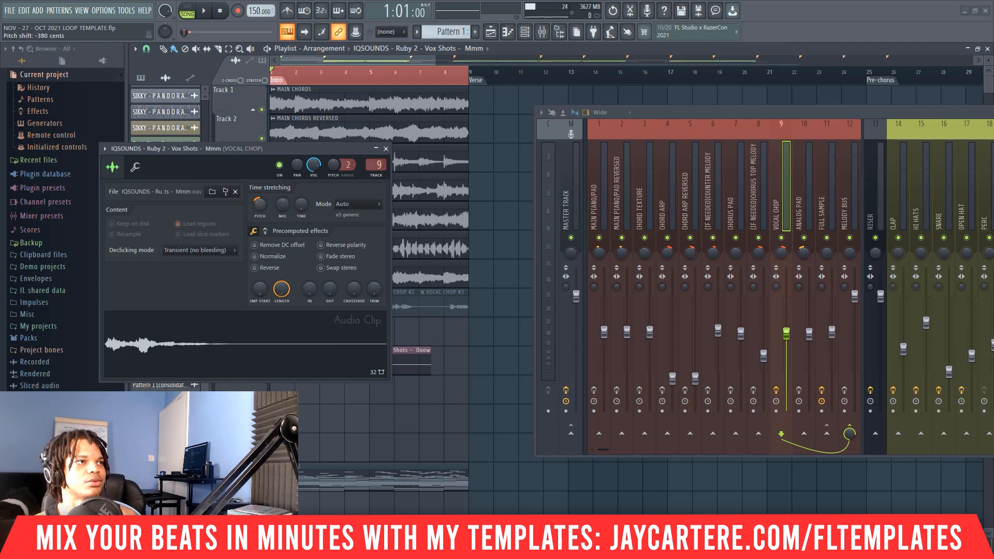
click(386, 149)
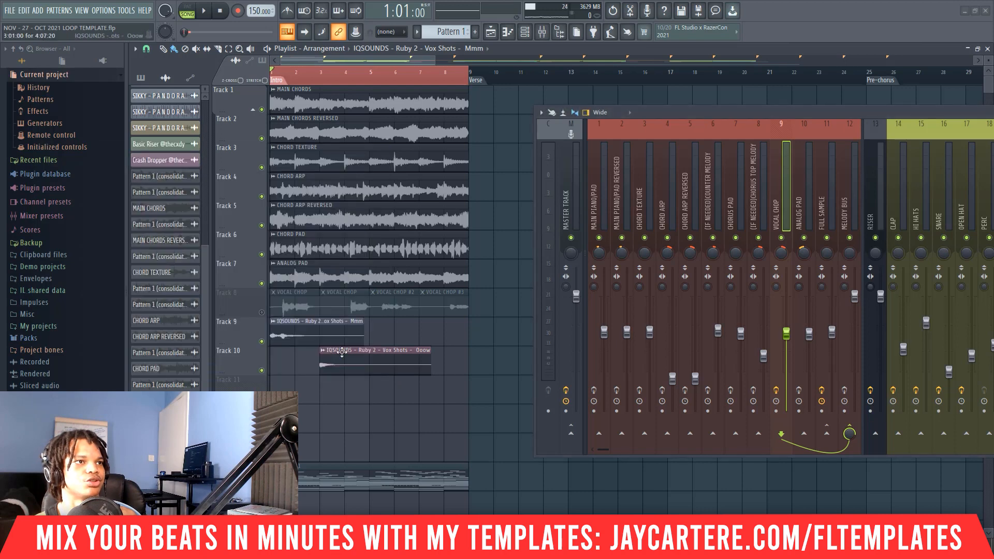
Step: Set the Ooow clip's pitch shift to -400 cents and play the loop to check it
double_click(342, 358)
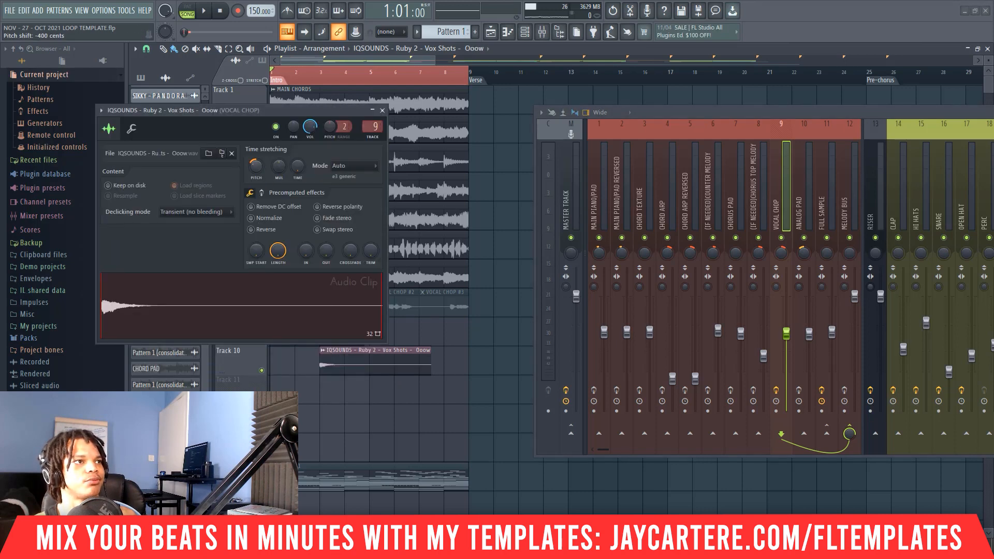
key(space)
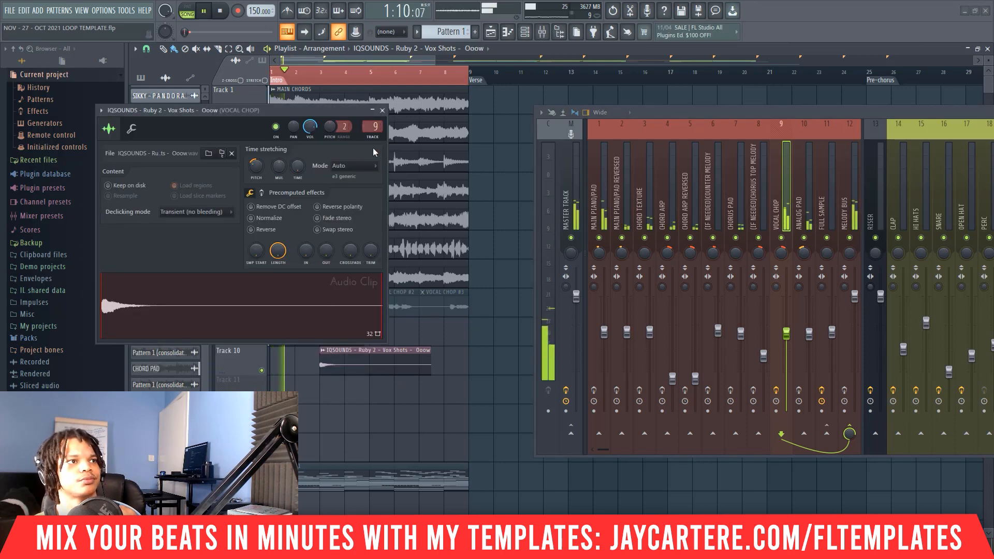
click(382, 110)
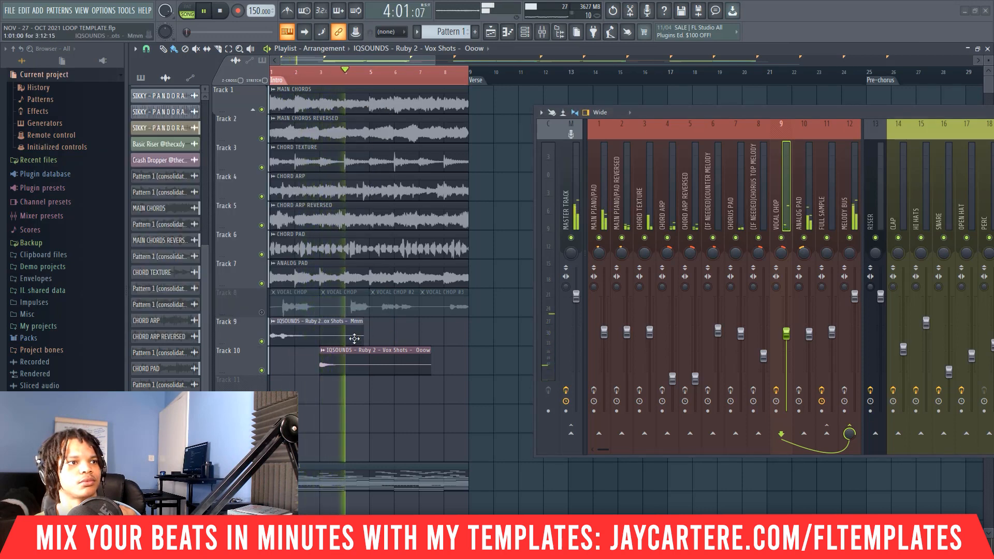
key(space)
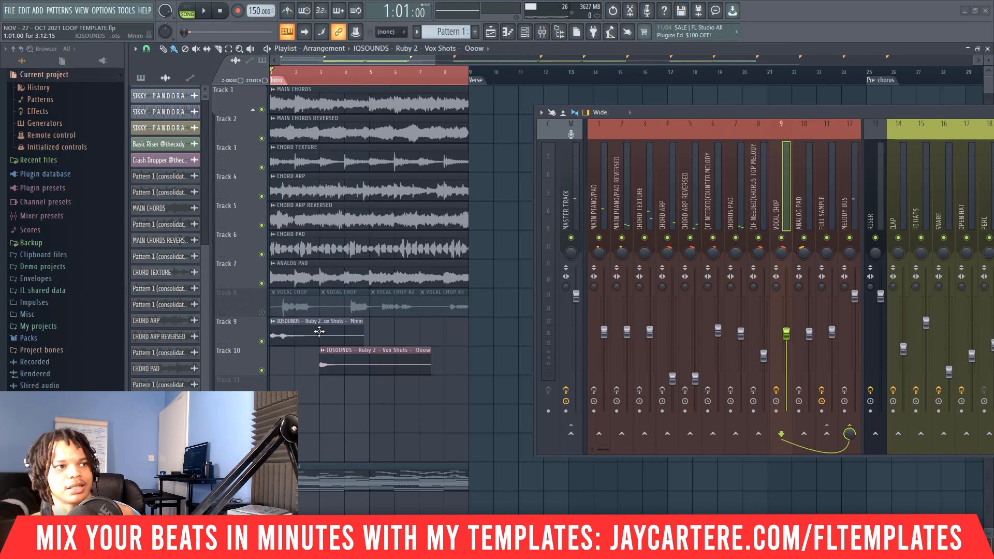
Step: Copy the Mmm clip to bar 5 on Track 9, move the first one to bar 2, and audition the placement
drag(318, 332, 418, 335)
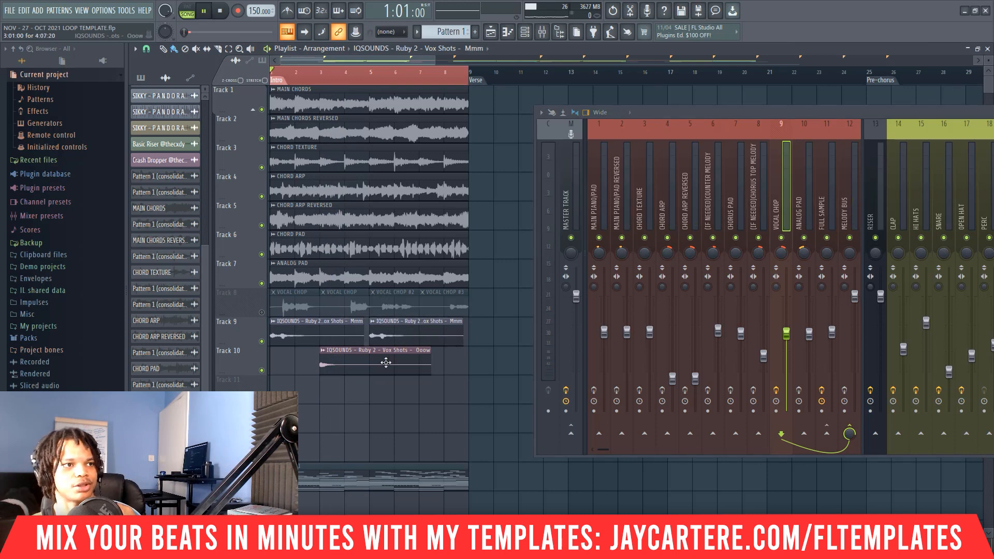
key(space)
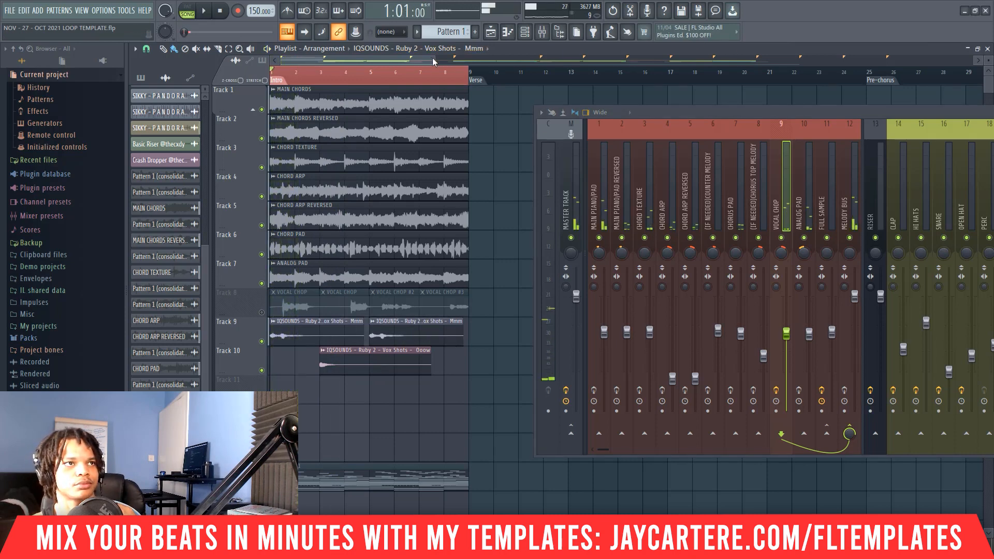
drag(433, 61, 313, 61)
drag(321, 331, 436, 320)
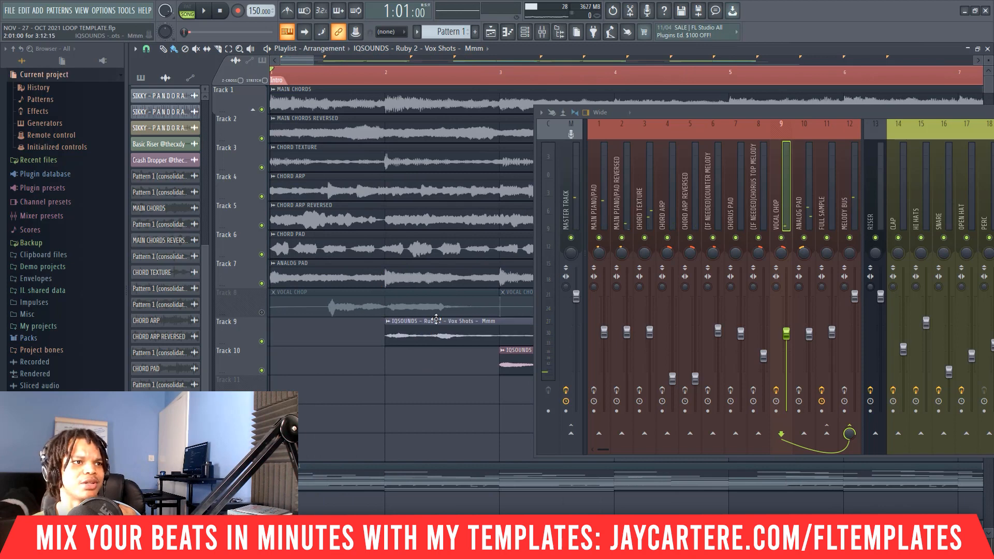
drag(315, 60, 435, 61)
key(space)
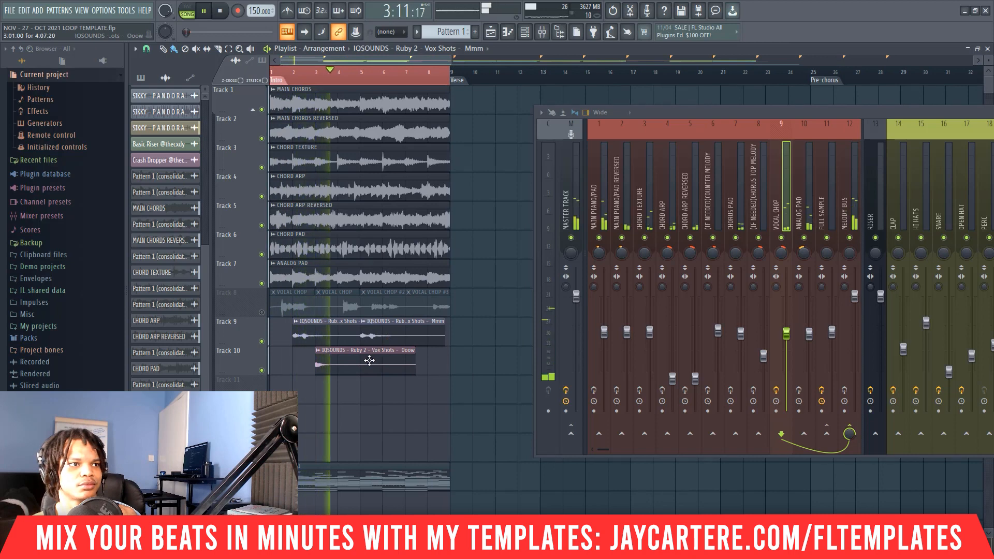
key(space)
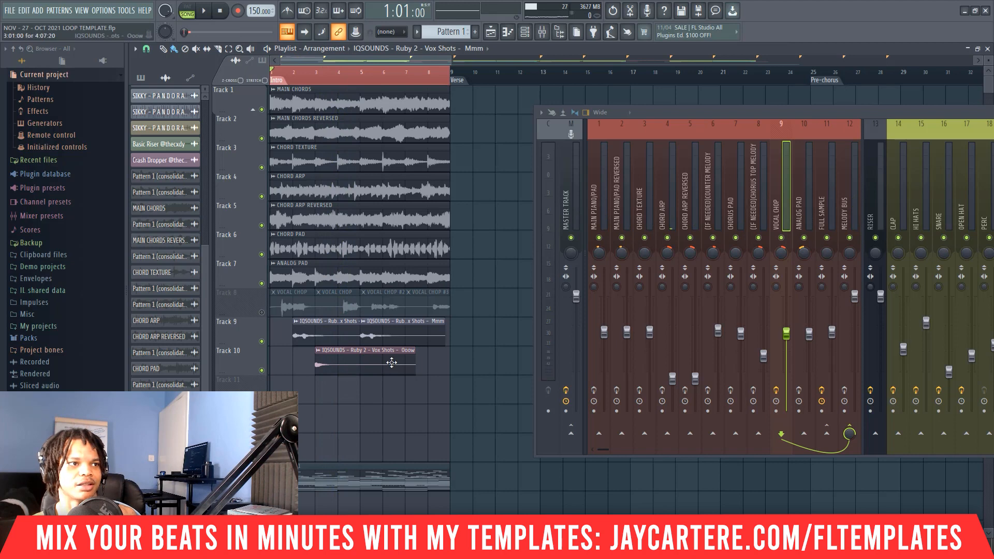
Step: Add another copy of the Mmm clip at bar 4 on Track 9 and listen to the loop
key(space)
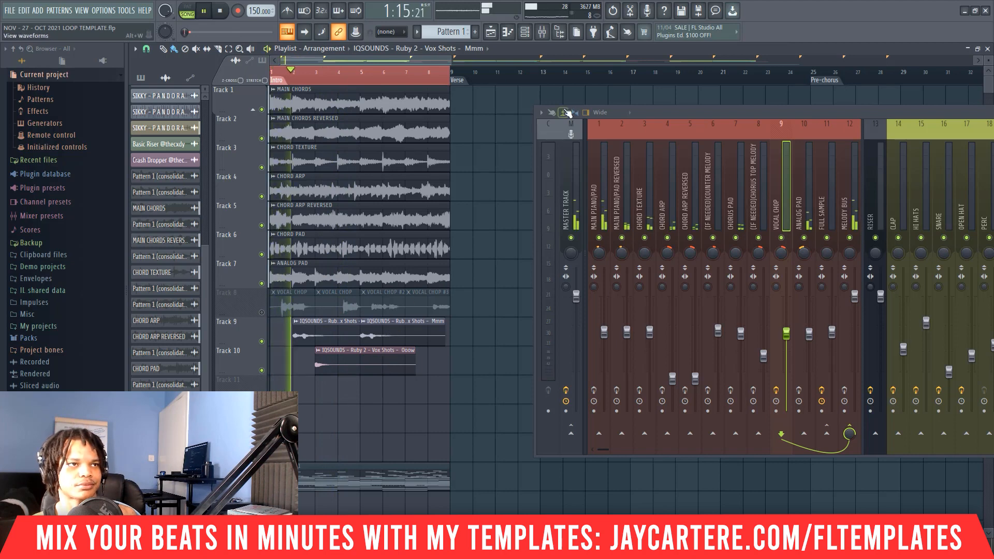
drag(450, 61, 356, 61)
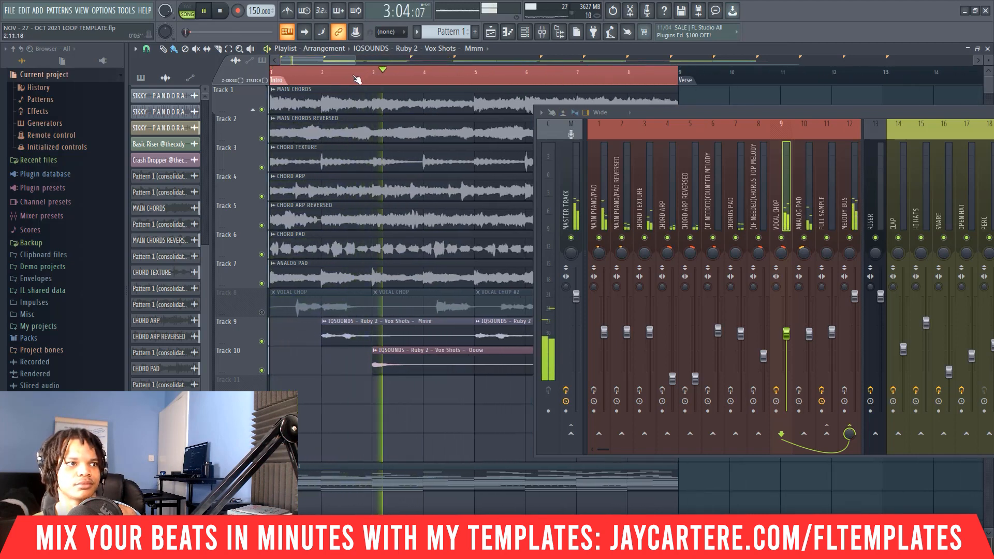
key(space)
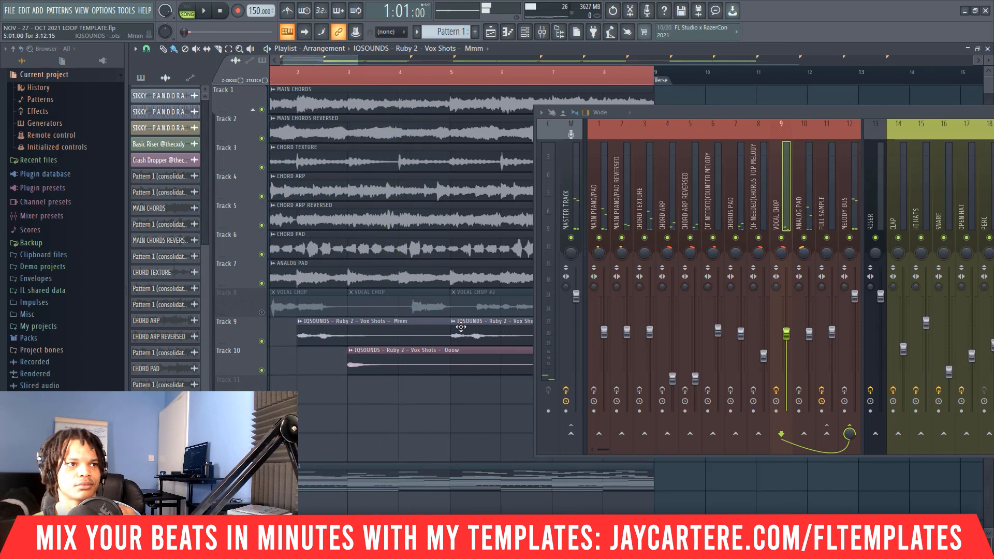
drag(484, 330, 435, 331)
key(space)
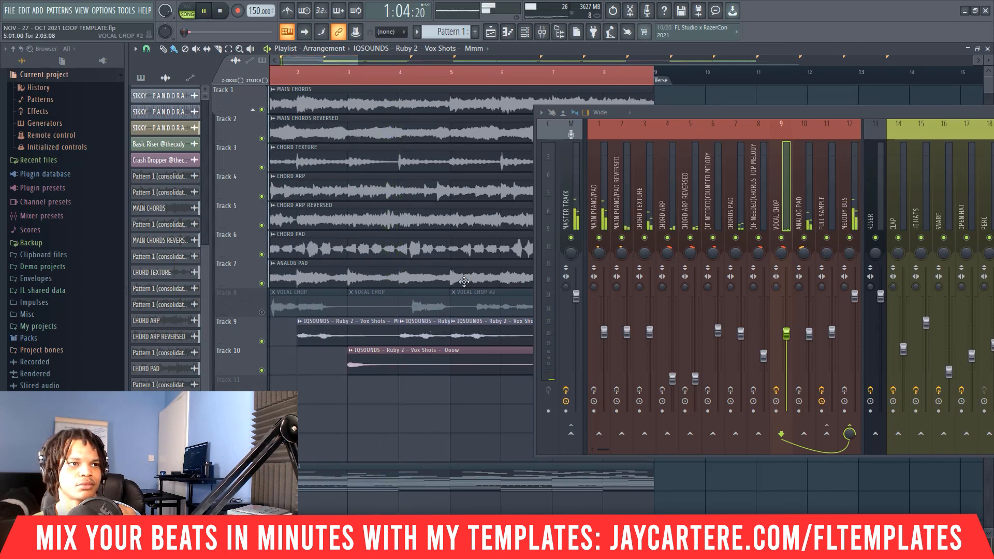
drag(371, 62, 466, 61)
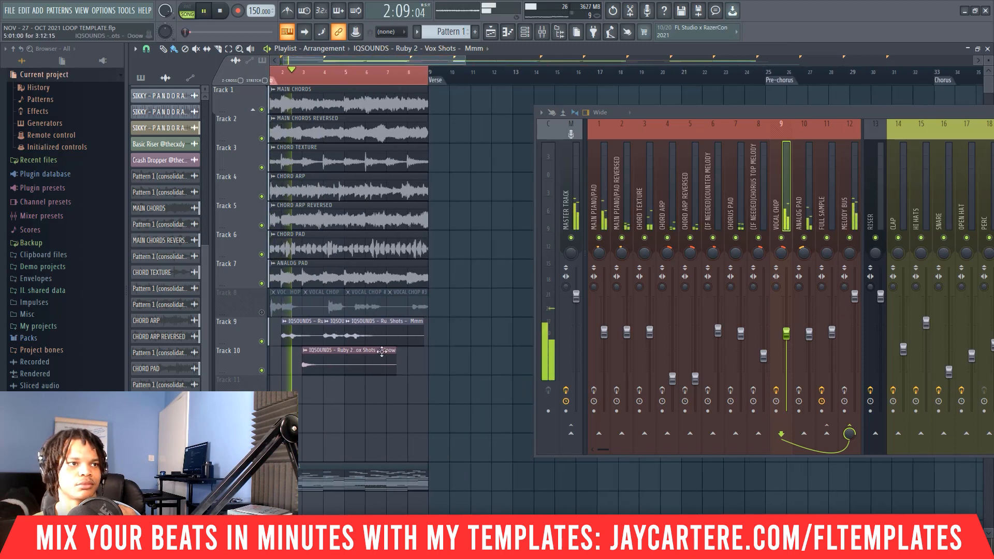
drag(406, 336, 393, 337)
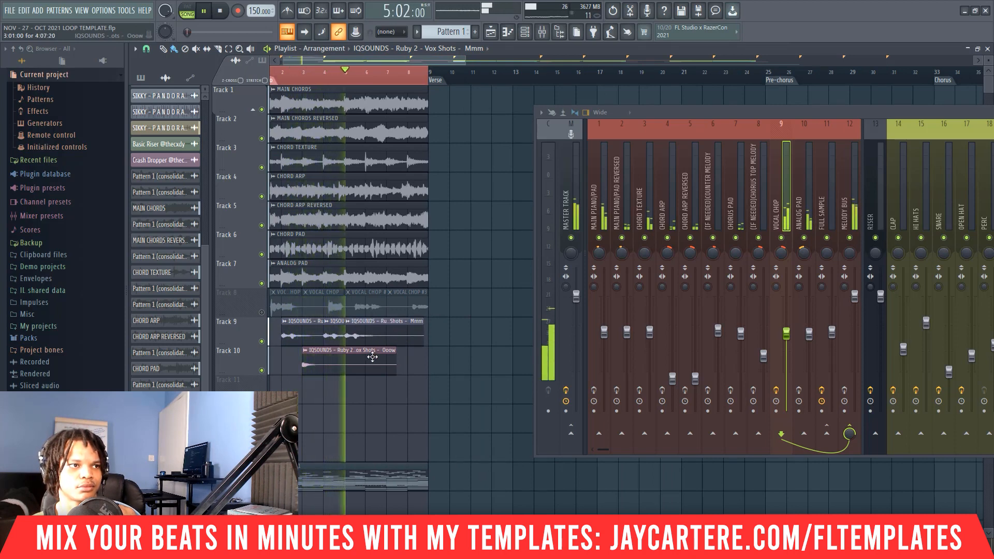
Step: Try a copy of the Ooow clip at bar 6 on Track 10 and remove it
drag(362, 365, 421, 366)
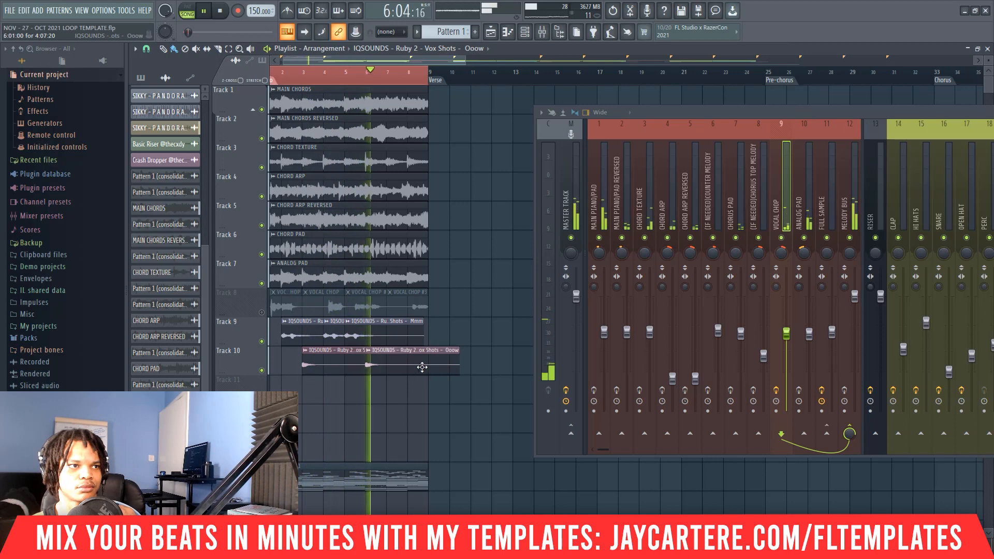
key(space)
right_click(414, 366)
Step: Delete the Mmm clip at bar 5 on Track 9 and copy the Ooow clip to bar 5 on Track 10
right_click(369, 341)
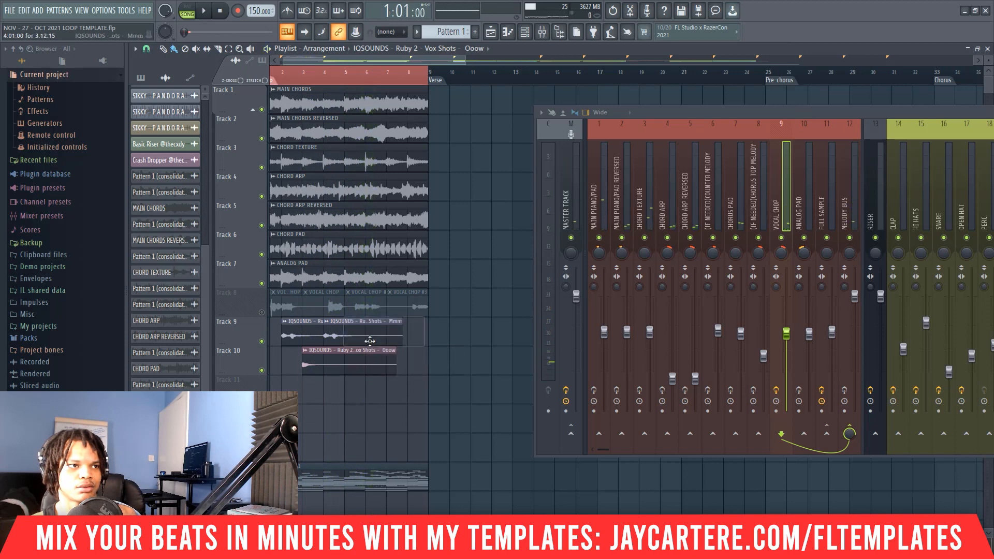
drag(340, 365, 379, 367)
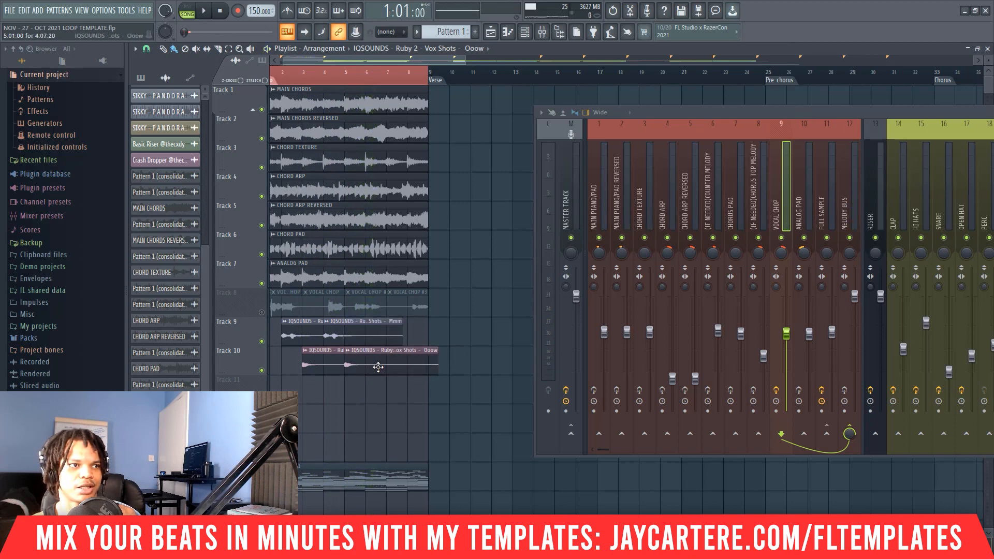
Step: Duplicate the Mmm and Ooow clips on Tracks 9 and 10 from bar 6 onward, and remove the Ooow copy at bar 9
key(space)
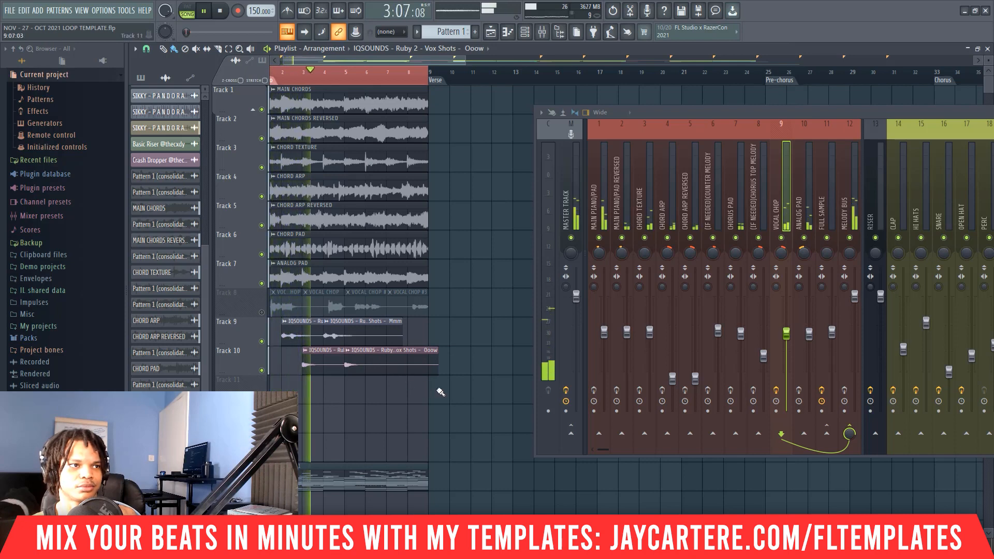
drag(437, 461, 283, 298)
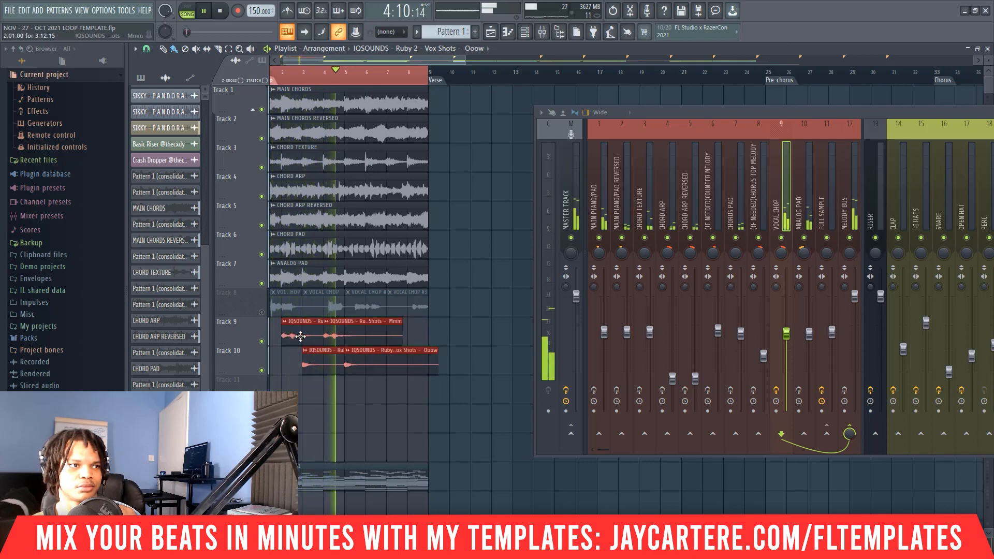
key(ctrl+b)
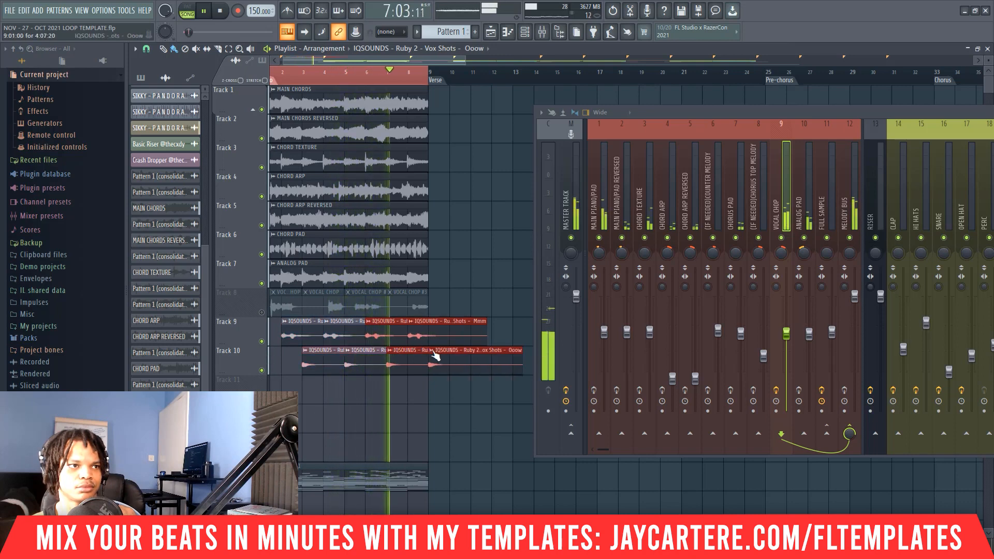
right_click(467, 373)
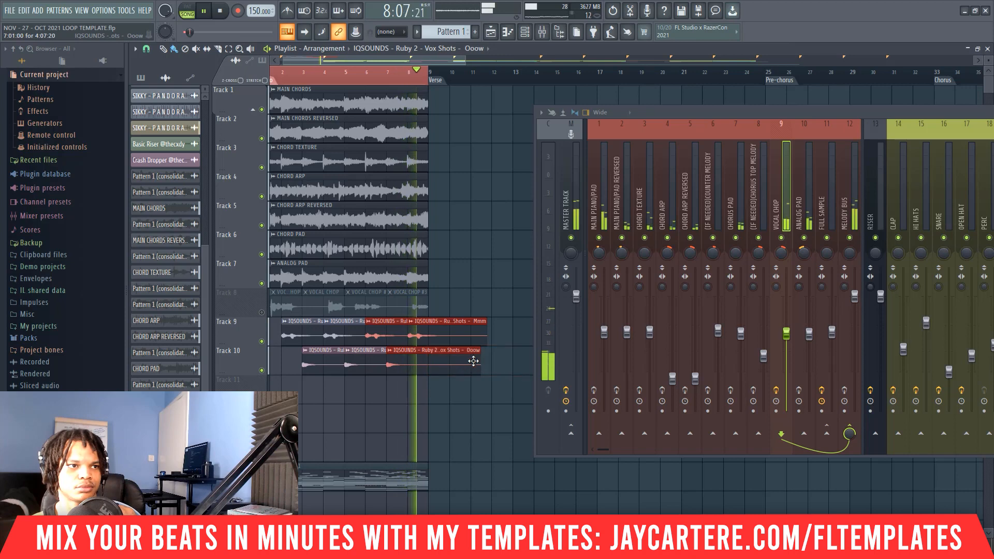
key(space)
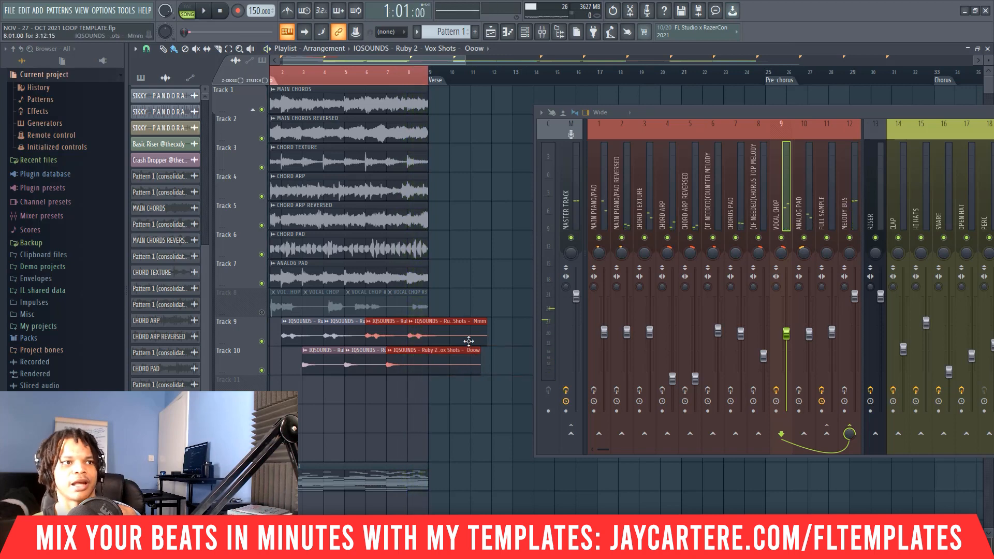
Step: Audition the loop and inspect the channel settings of the Ooow clip on Track 10
key(space)
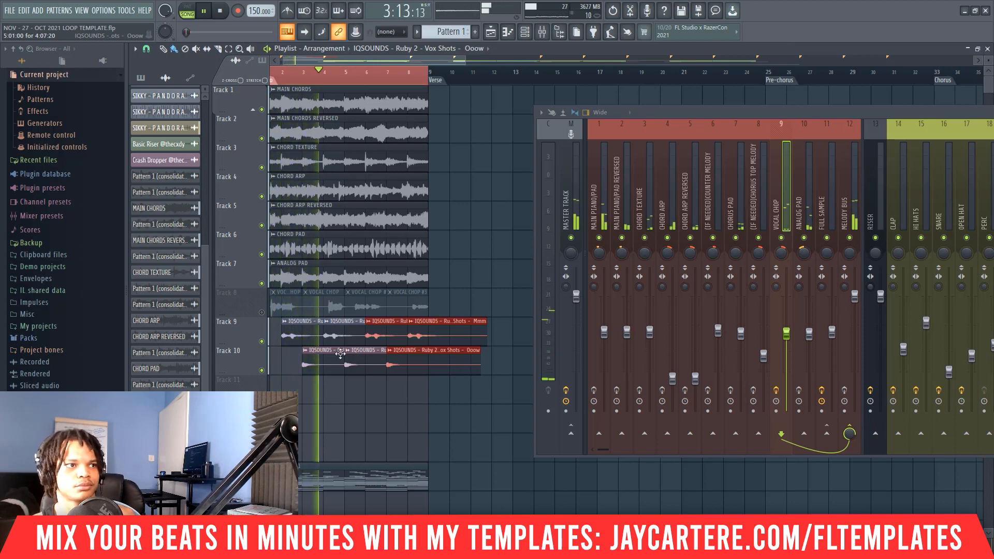
click(319, 361)
double_click(319, 361)
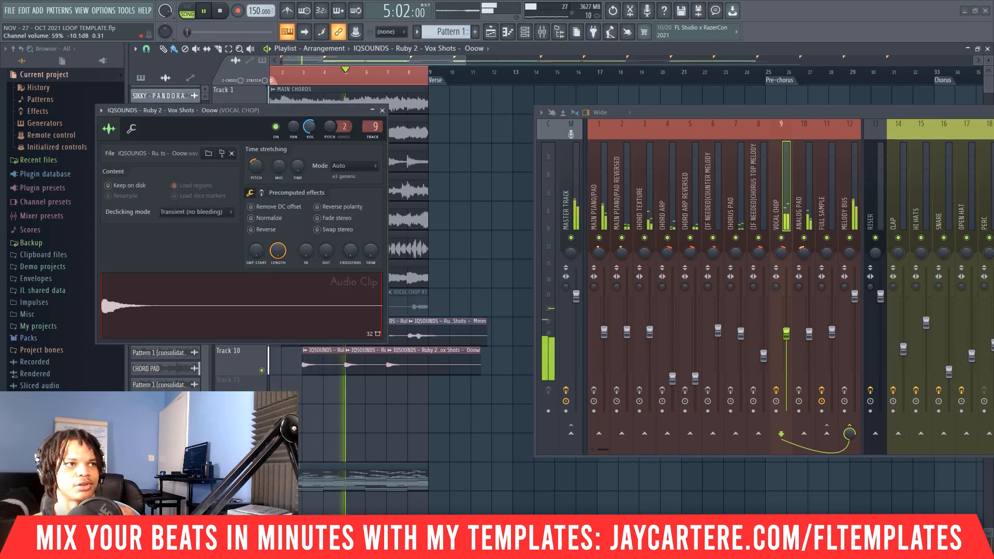
mouse_move(730, 114)
mouse_down()
mouse_move(537, 122)
mouse_move(736, 120)
mouse_up()
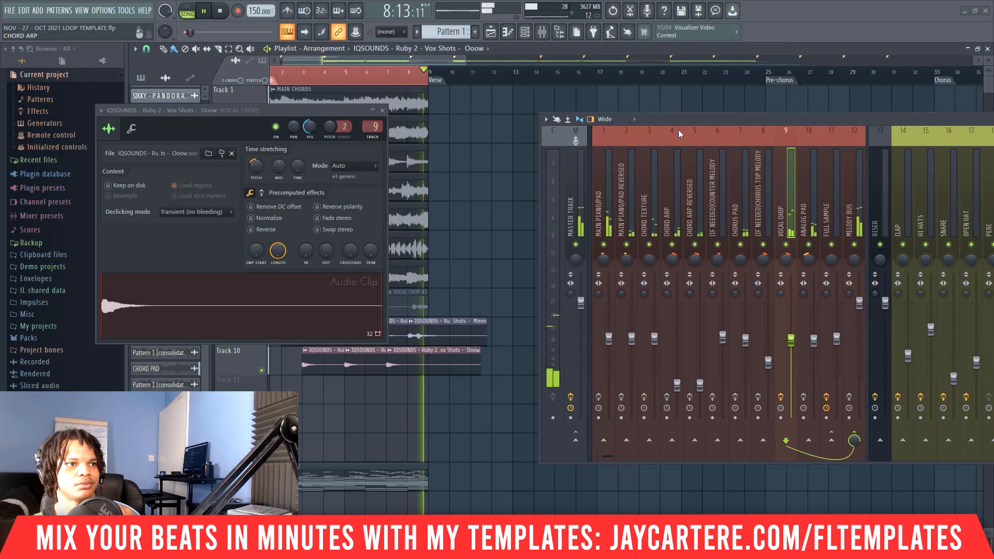
key(space)
click(382, 110)
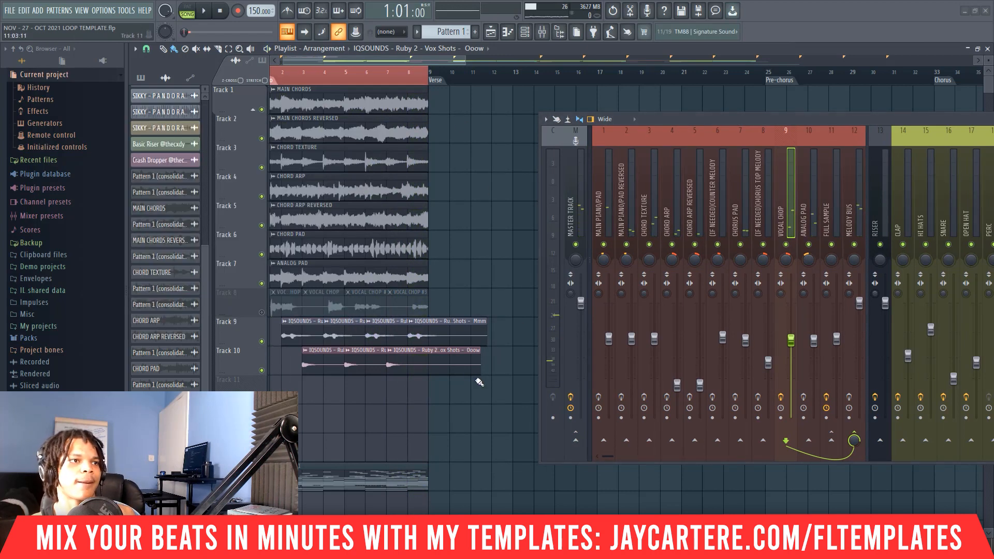
Step: Enable the Seventh Heaven effect on the Vocal Chop mixer track and audition the vocals in the loop
drag(747, 118, 543, 123)
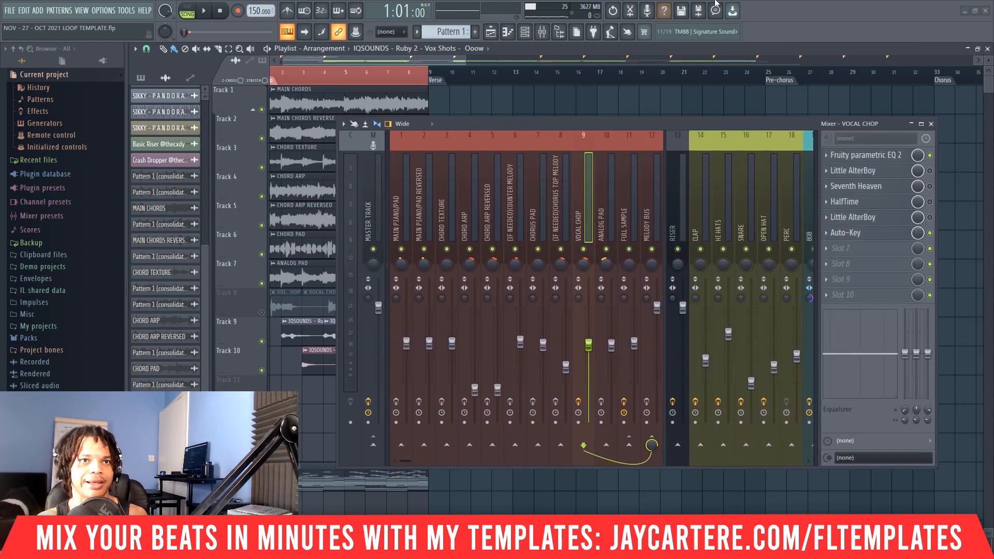
click(930, 186)
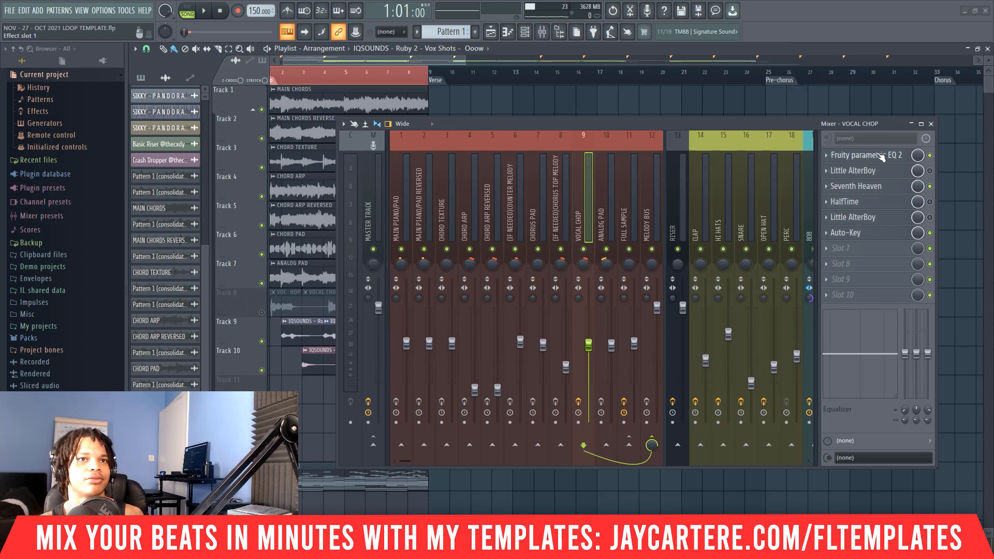
key(space)
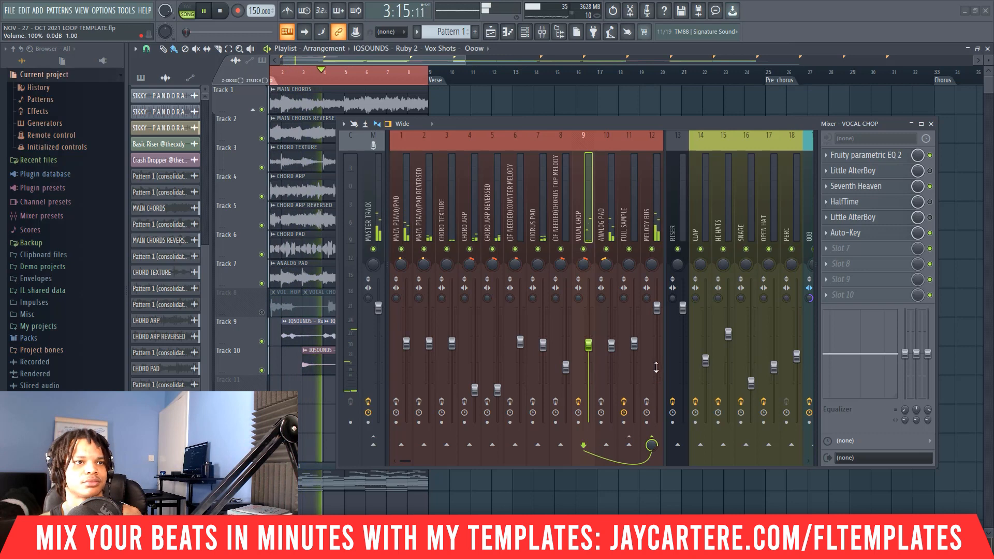
key(space)
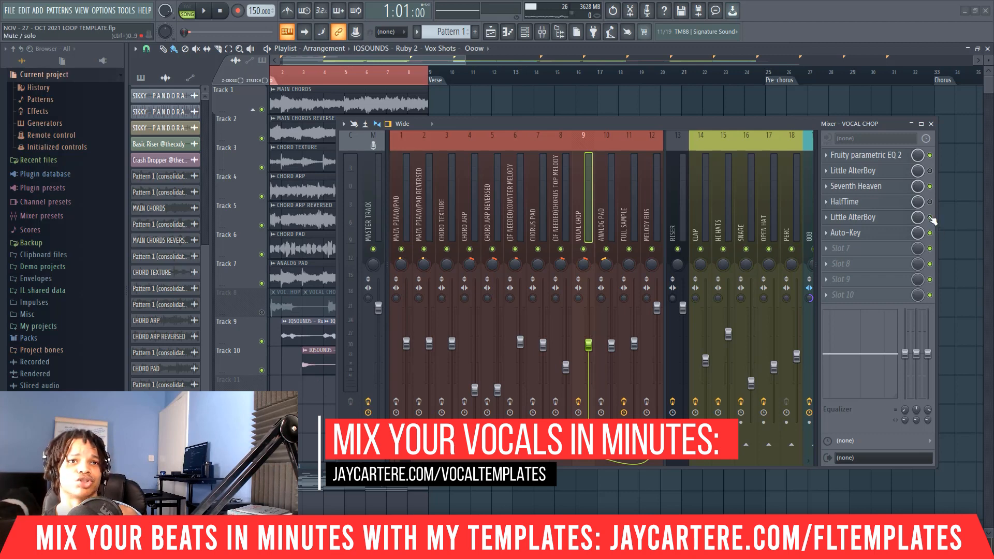
key(space)
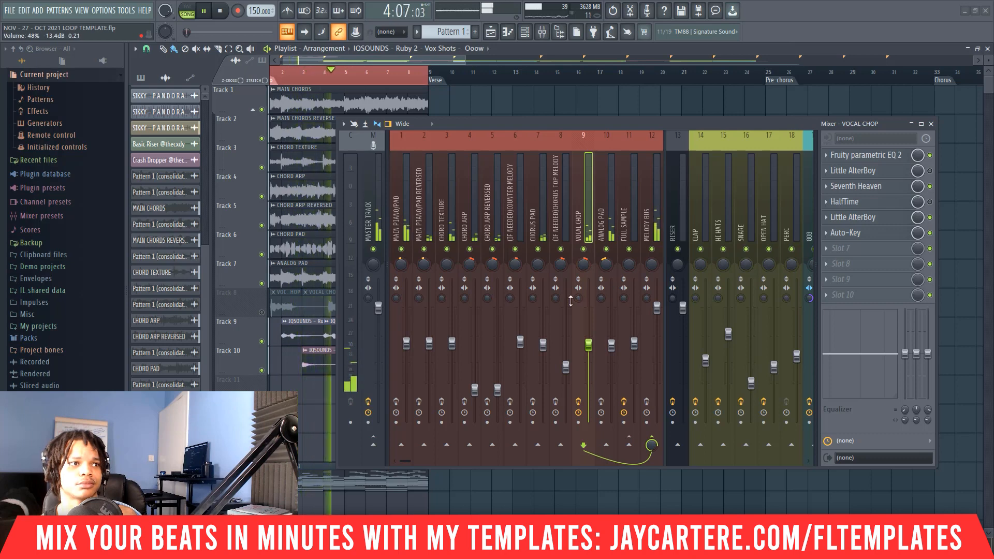
key(space)
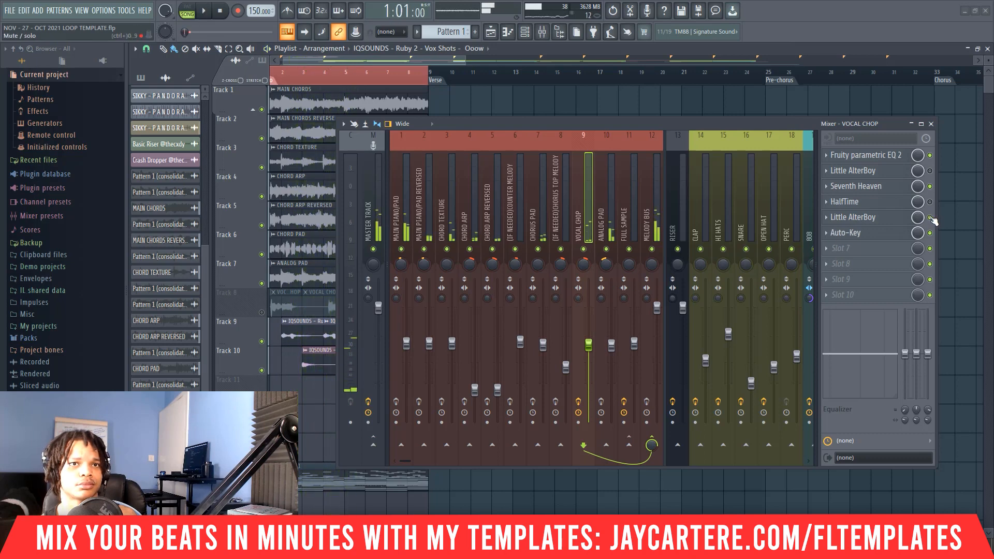
Step: Remove all Mmm and Ooow clips from Tracks 9 and 10 and unmute the vocal chops on Track 8
drag(602, 123, 916, 192)
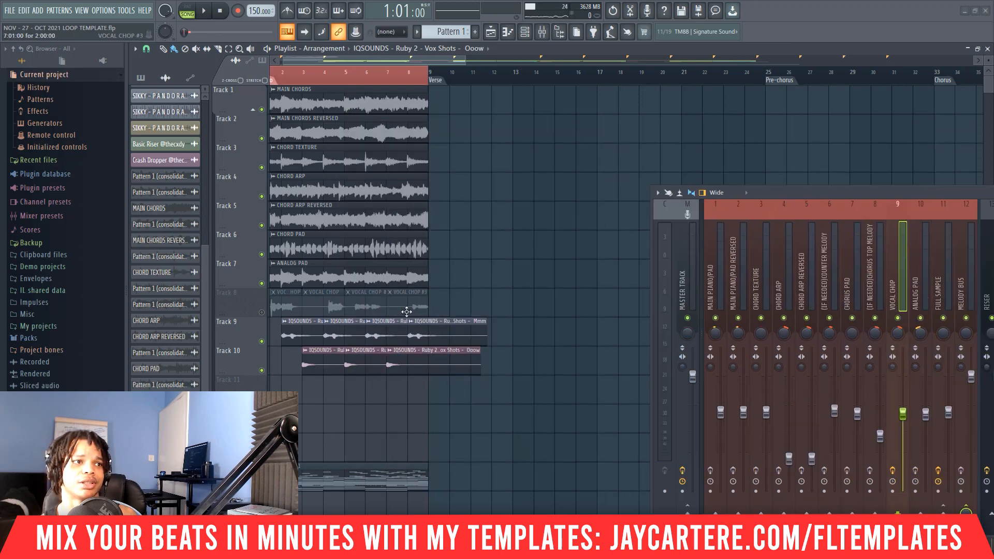
drag(789, 191, 471, 112)
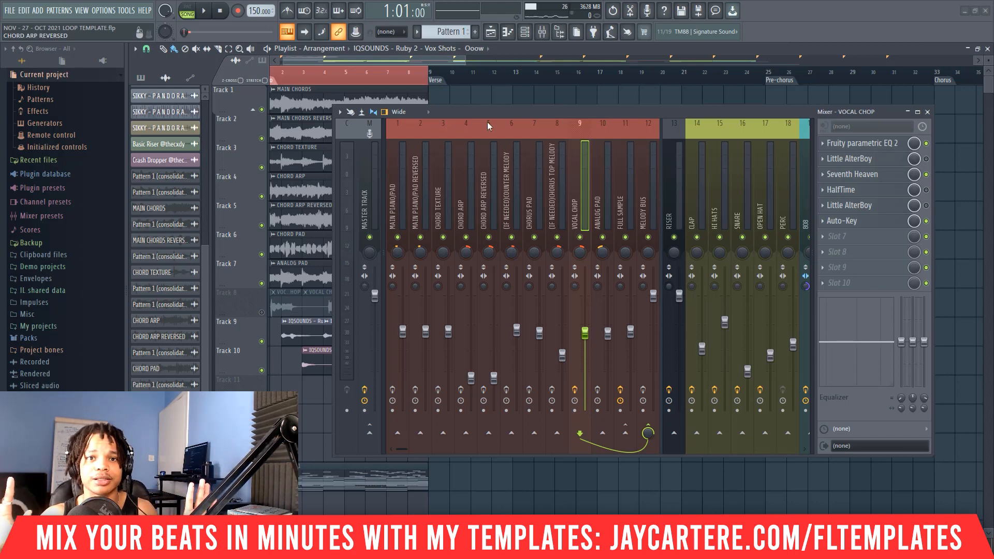
drag(504, 109, 672, 110)
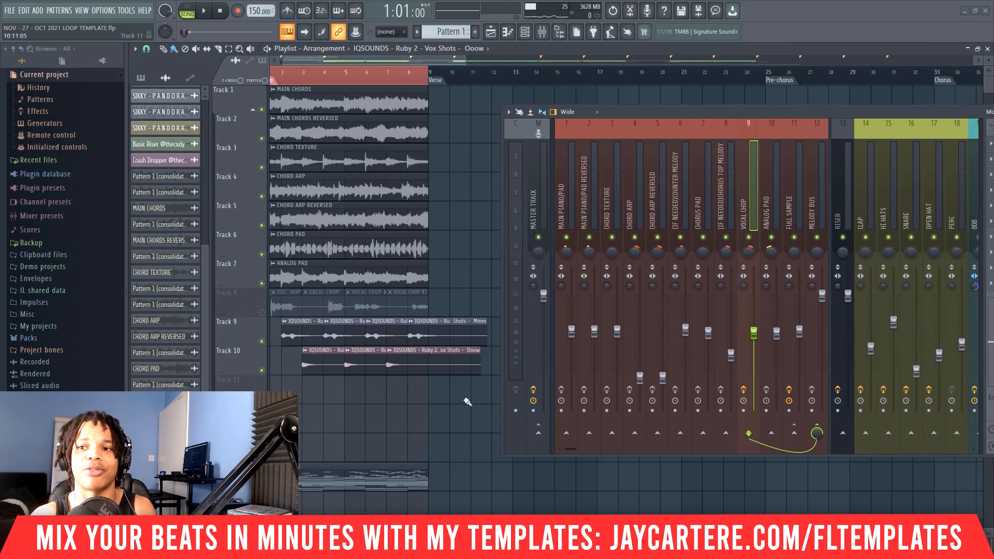
right_click(437, 364)
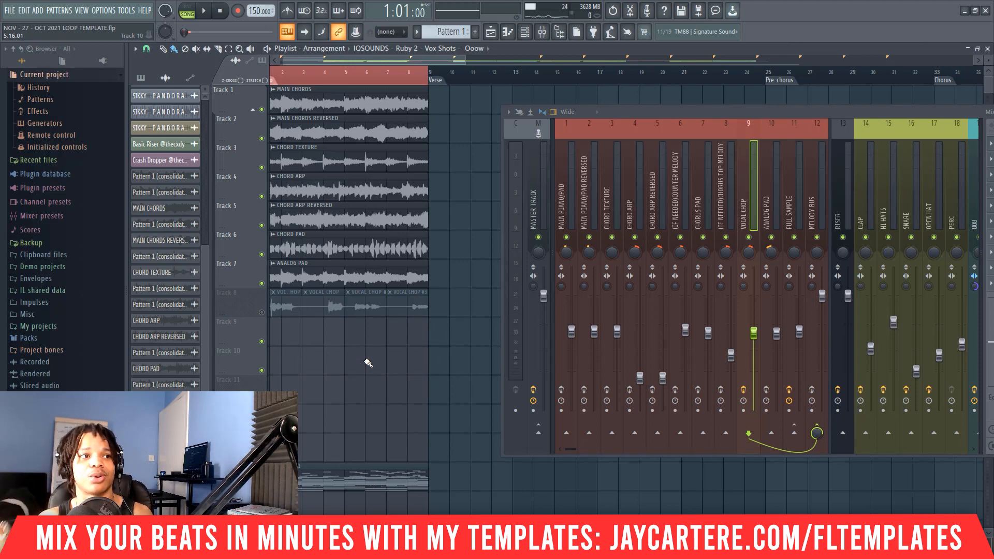
click(262, 312)
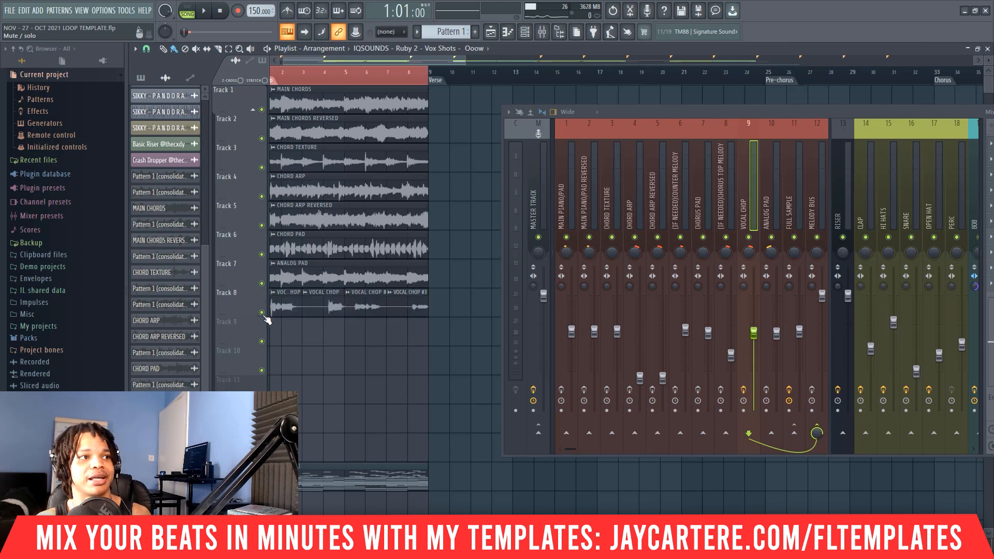
Step: Add a copy of the Analog Pad clip on Track 7 at bar 113, in the Full loop for stems section
drag(704, 112, 993, 129)
drag(464, 59, 818, 61)
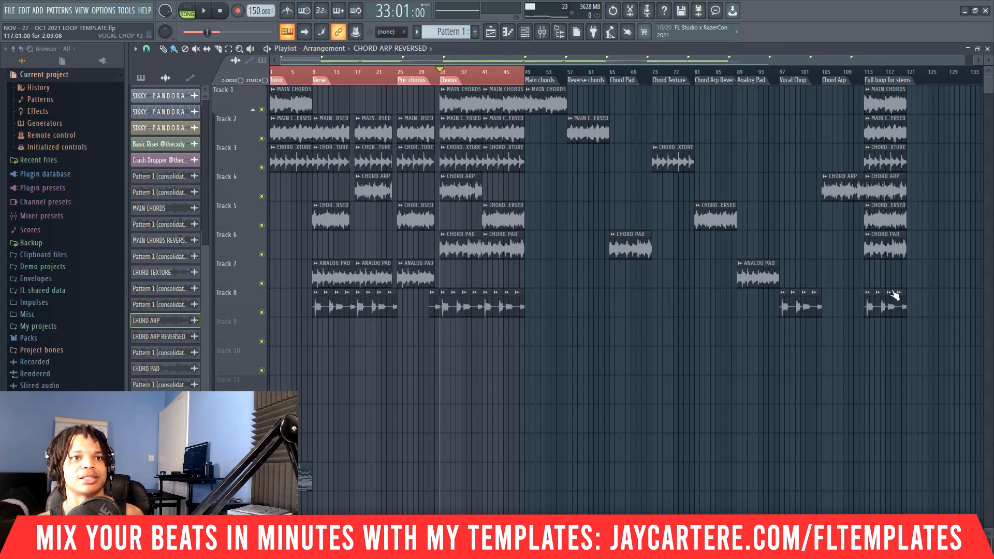
click(755, 275)
click(871, 273)
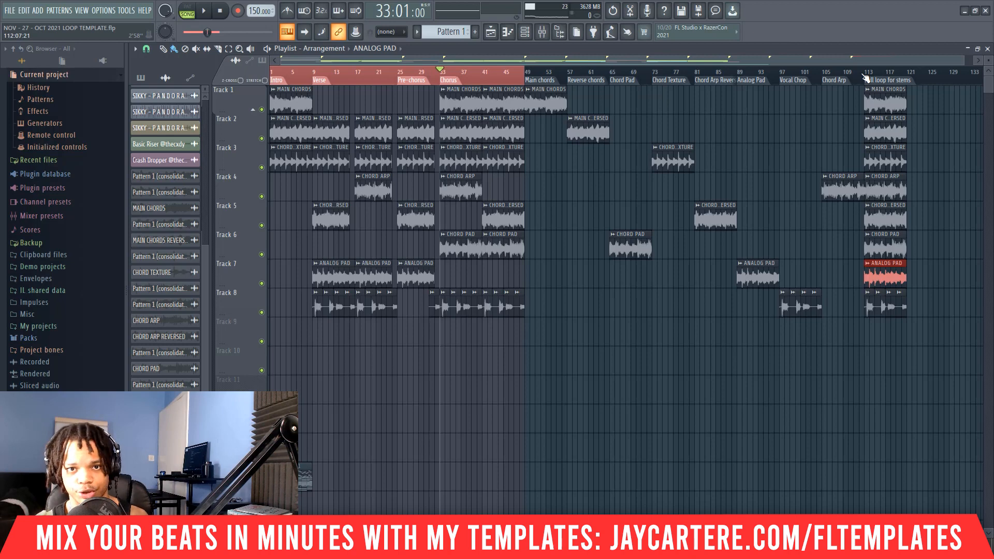
Step: Play the chorus and slightly lower the Distort amount of RC-20 Retro Color on the Melody Bus
key(F9)
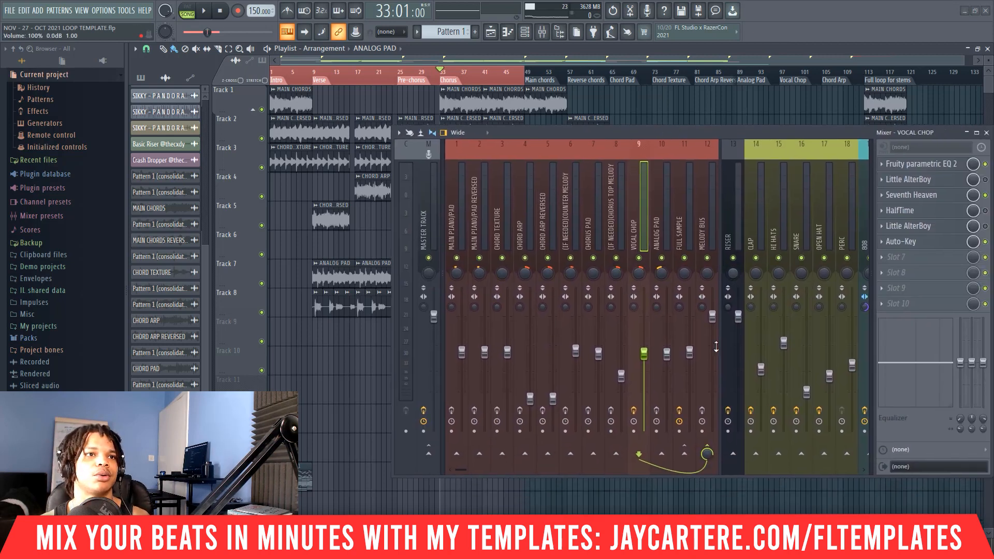
click(705, 416)
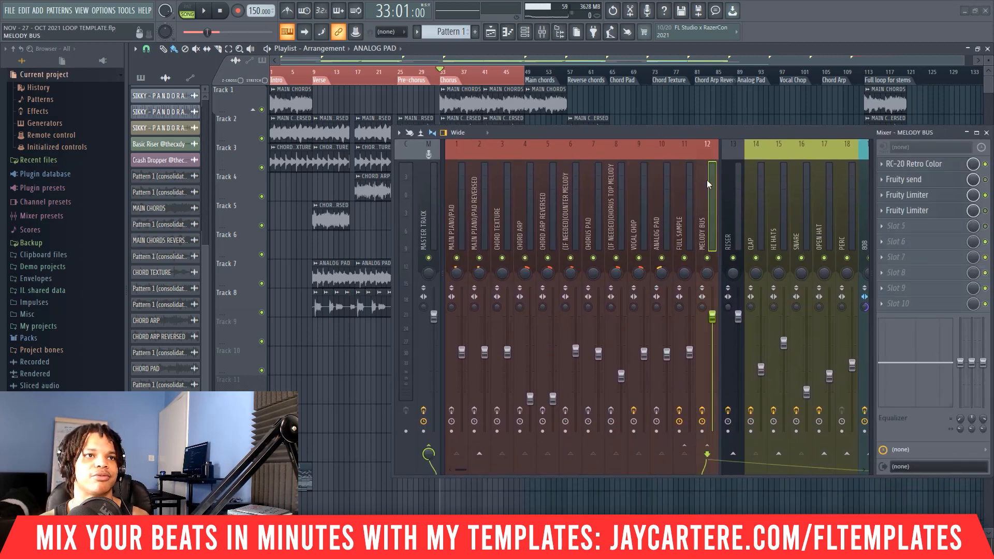
drag(599, 141, 460, 144)
key(space)
click(791, 168)
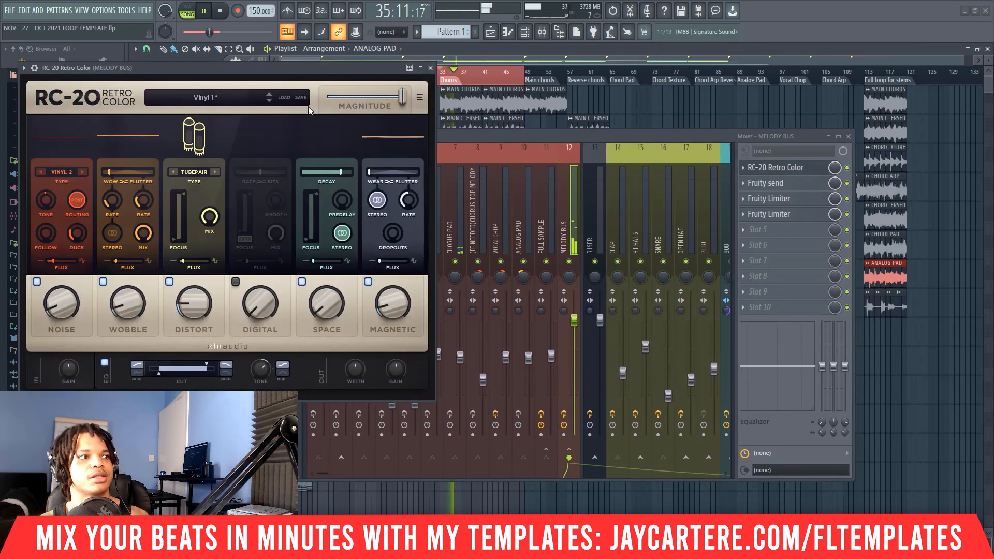
drag(191, 300, 192, 309)
click(430, 68)
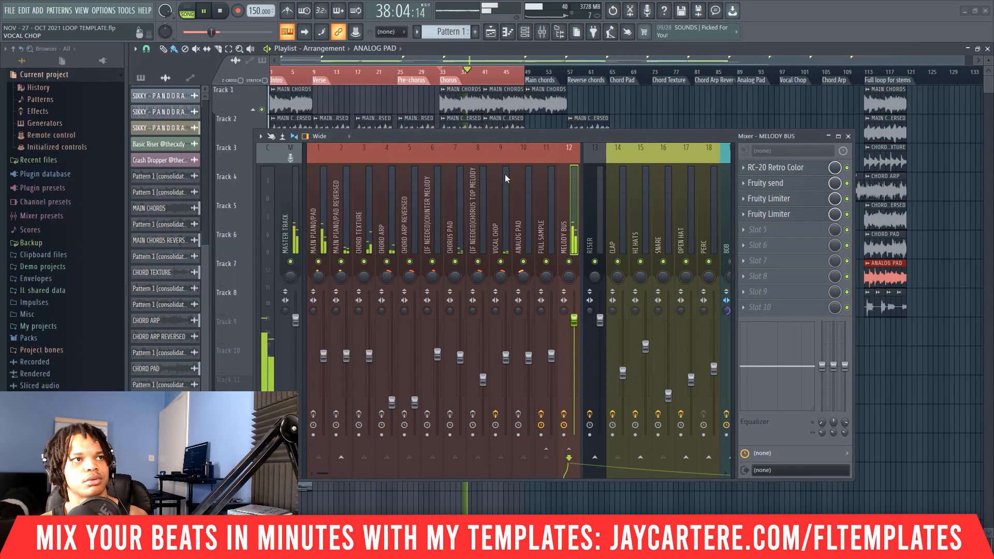
key(space)
key(F9)
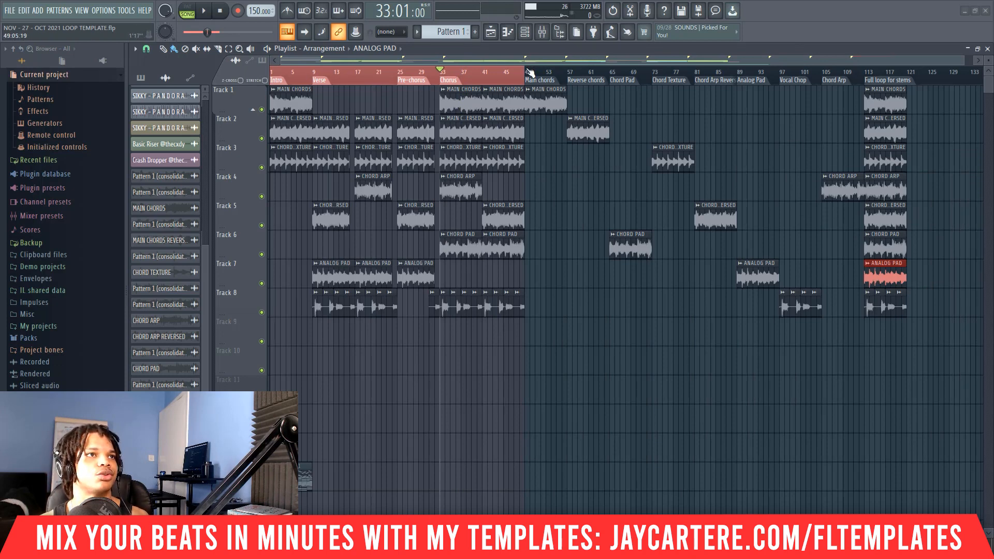
Step: Extend the time selection to bar 113 and place a copy of Pattern 1 at bar 1 on Track 10
drag(529, 73, 864, 81)
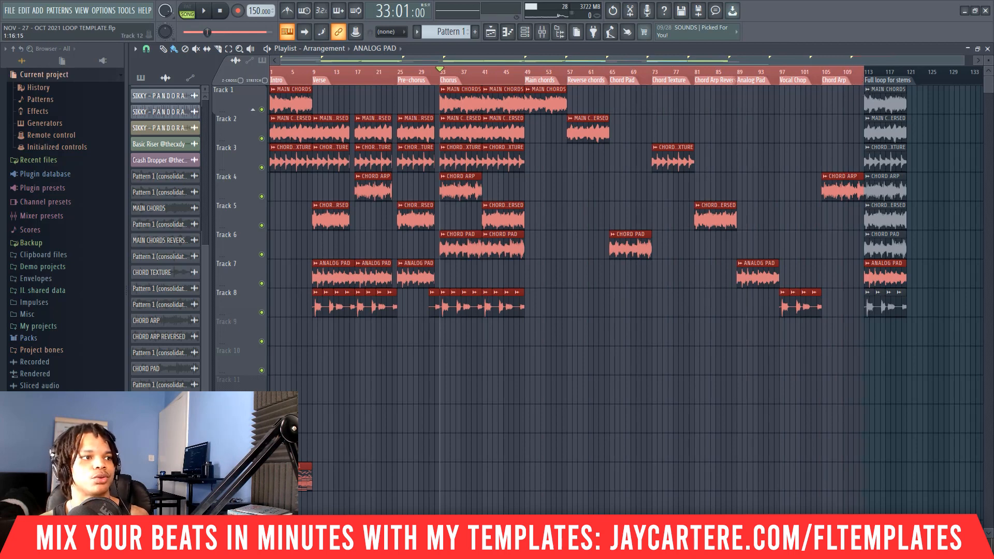
drag(276, 469, 273, 353)
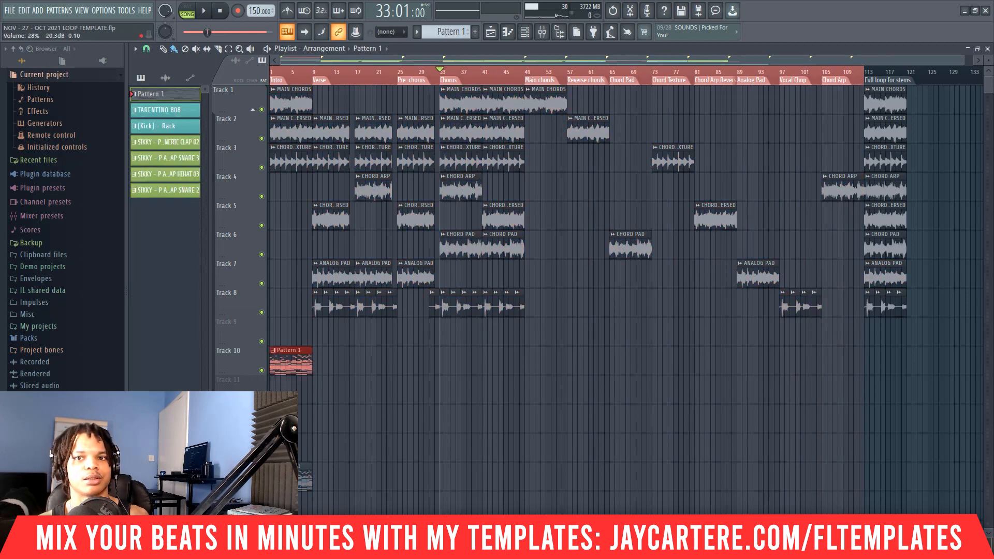
Step: Show the Unsorted channels of Pattern 1 and unmute the kick and hi-hat channels
key(F6)
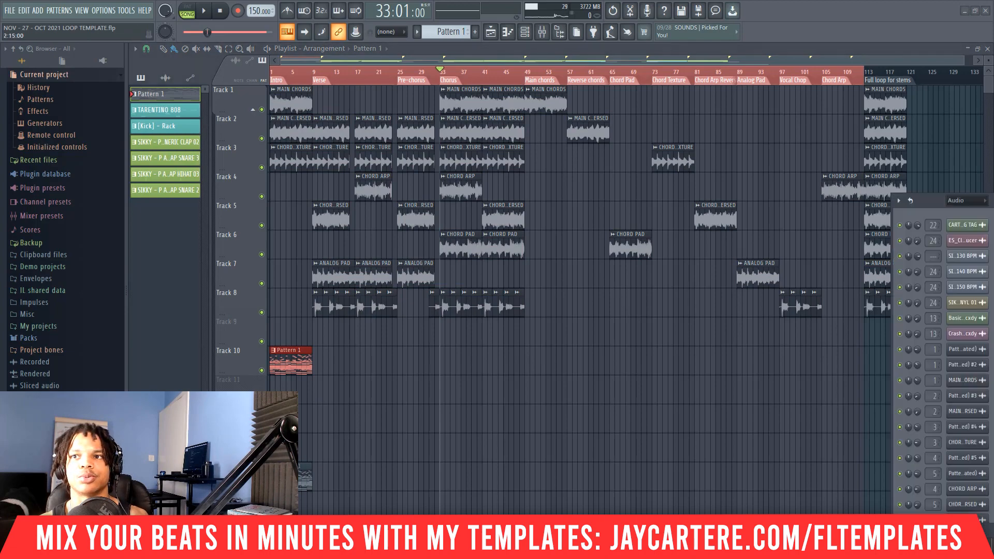
key(Page_Down)
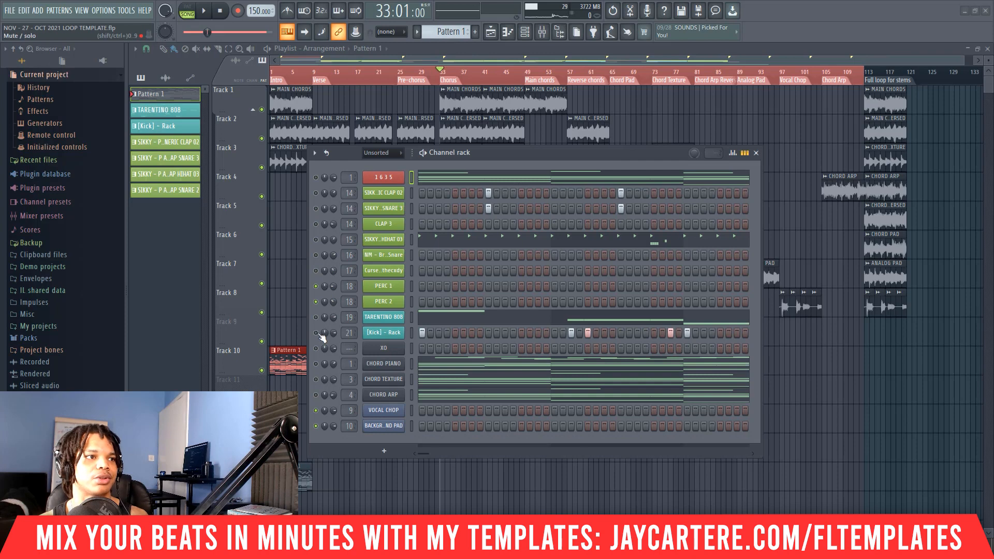
click(316, 332)
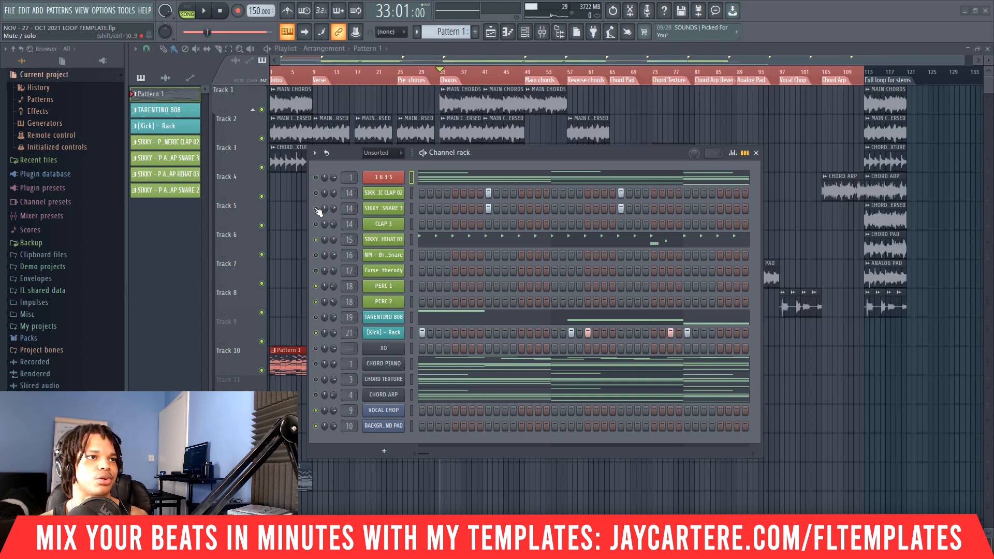
drag(504, 155, 907, 183)
Step: Repeat Pattern 1 along Track 10 from bar 9 to bar 57 and play the arrangement from the Verse
click(311, 79)
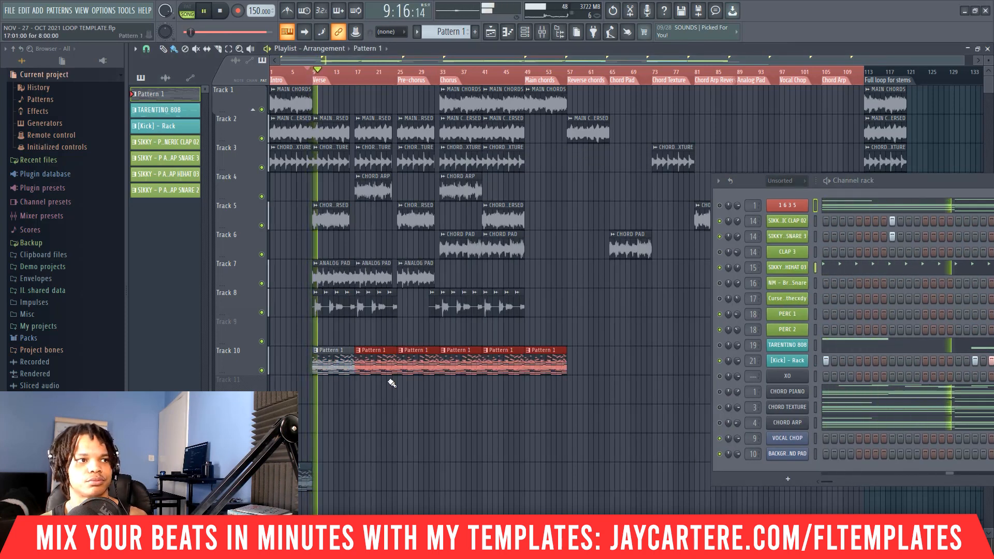
drag(969, 60, 675, 61)
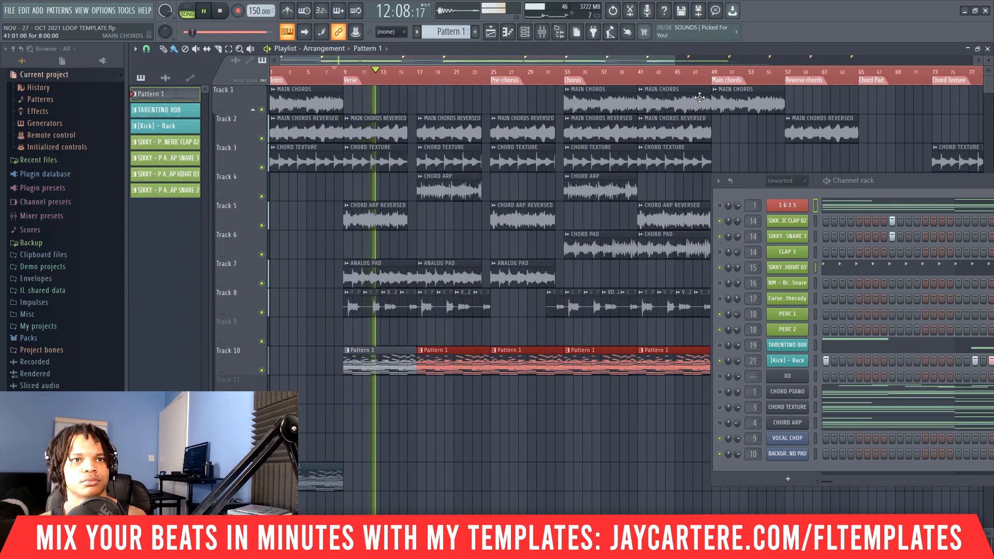
drag(887, 186, 684, 172)
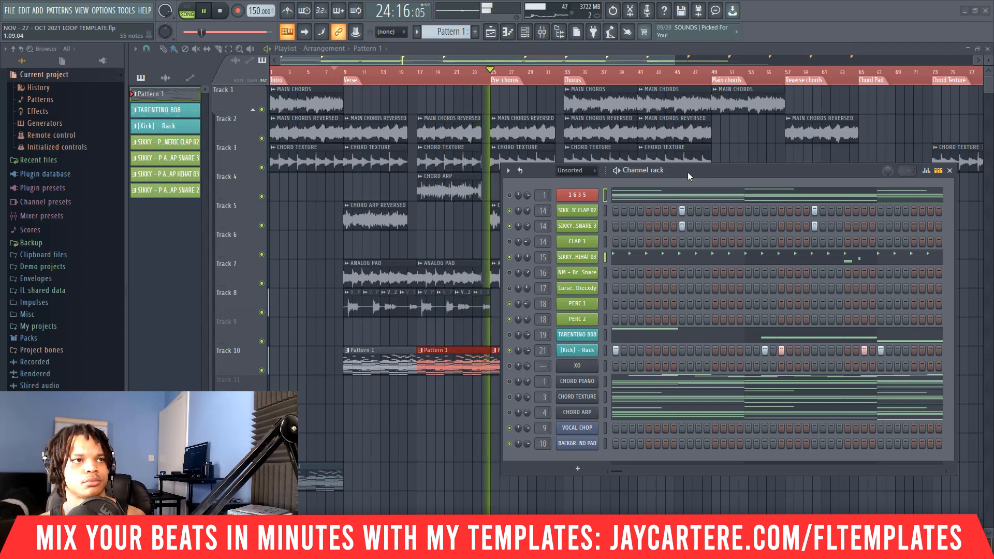
Step: Shorten the first two Pattern 1 clips on Track 10 to seven bars each and play the transition into the Pre-chorus
drag(657, 173, 886, 220)
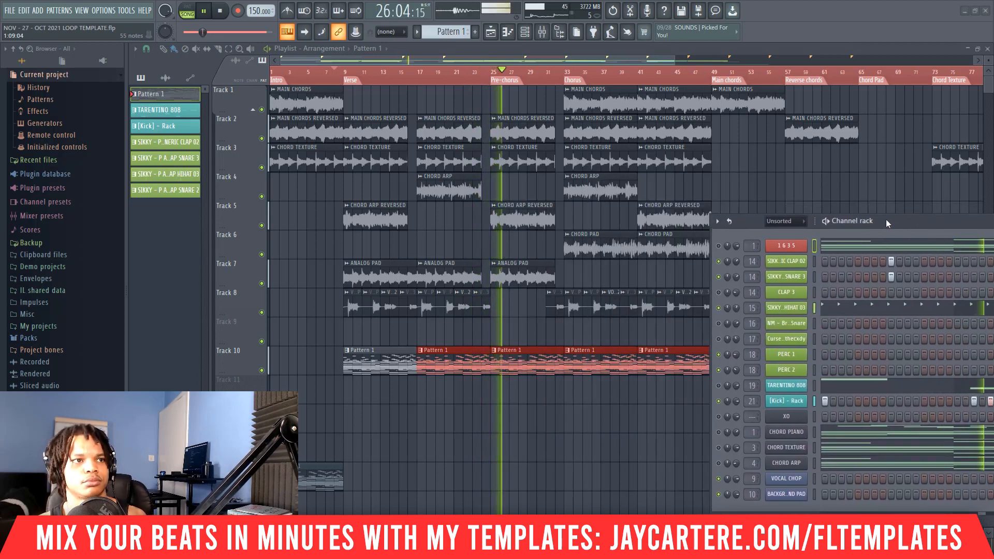
click(473, 387)
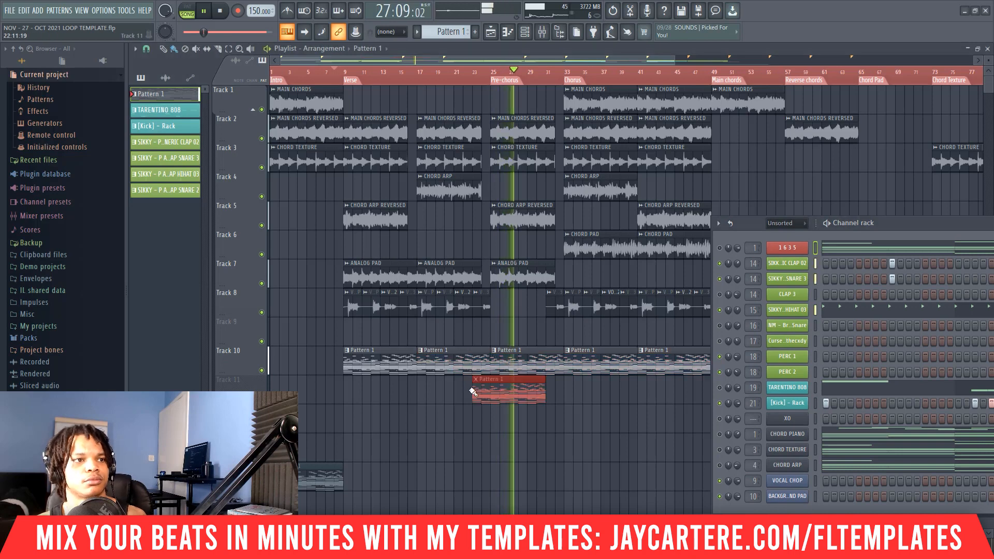
right_click(476, 387)
drag(487, 363, 478, 360)
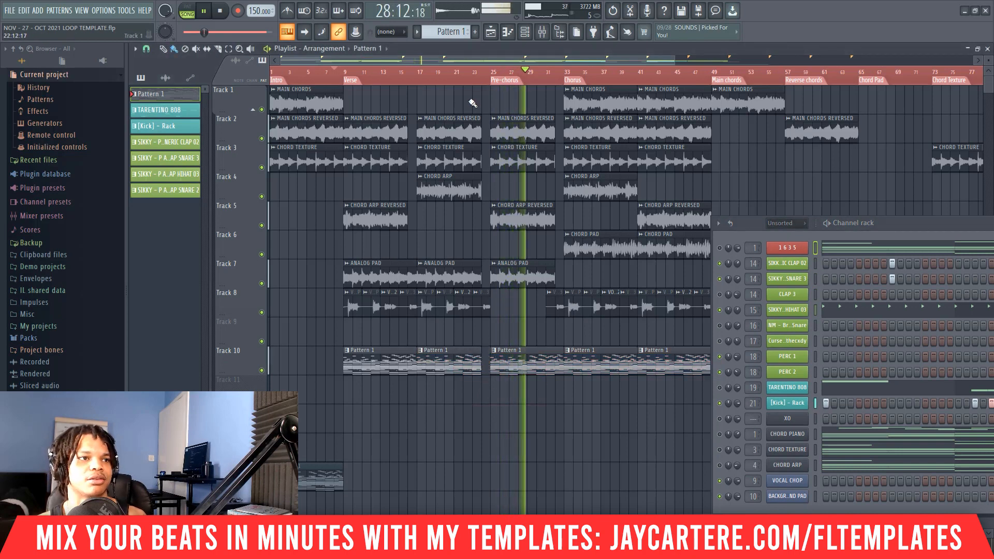
click(482, 78)
click(455, 79)
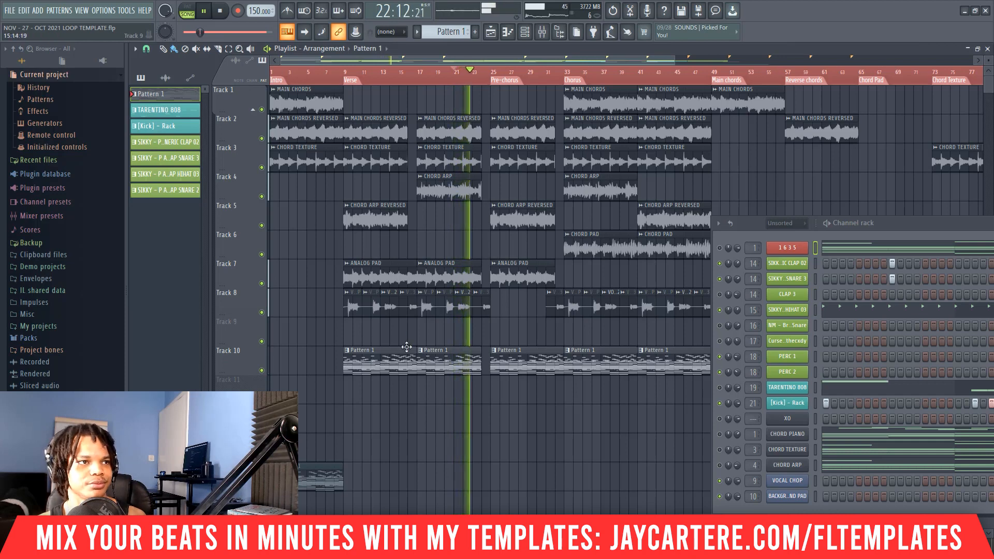
drag(416, 354, 404, 352)
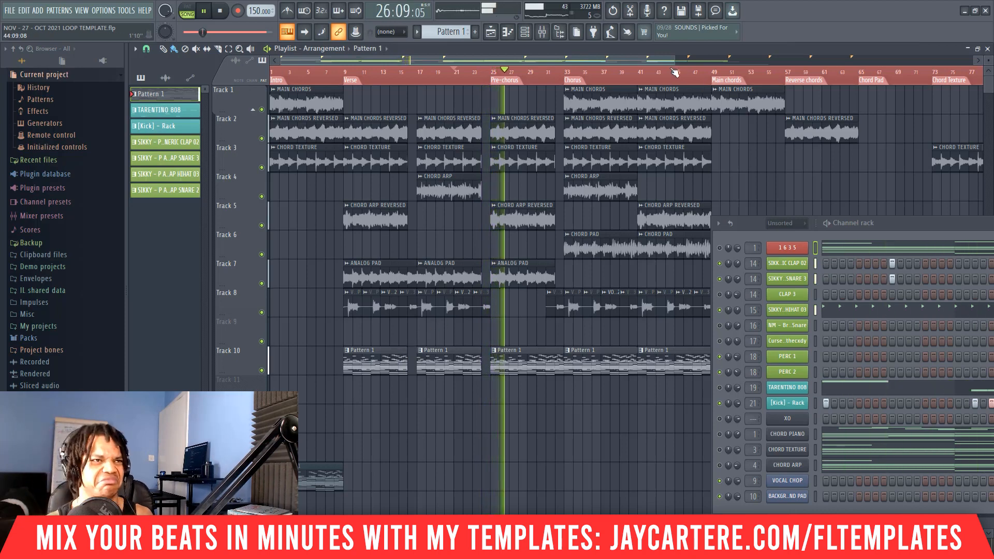
Step: Stop playback and delete all Pattern 1 clips from Track 10
drag(676, 57, 785, 58)
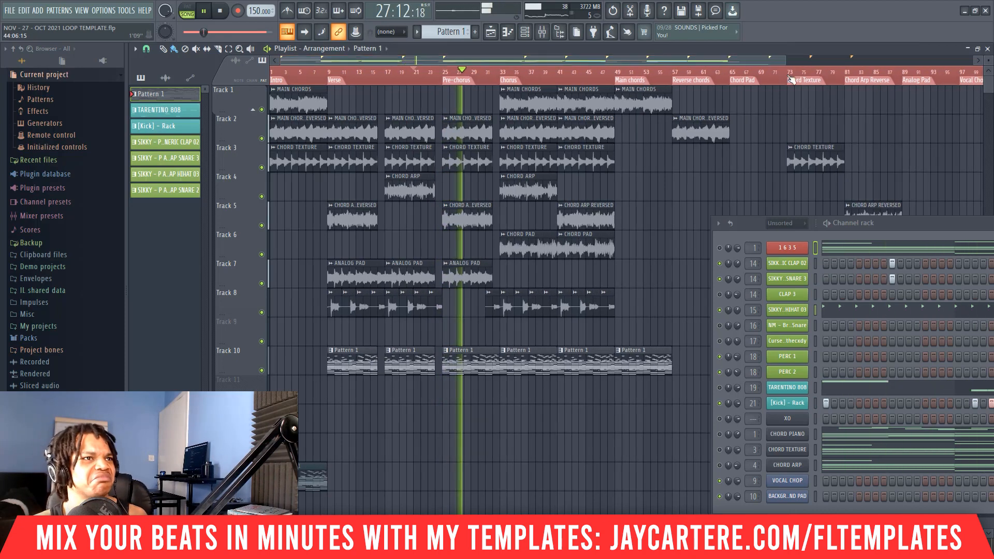
key(space)
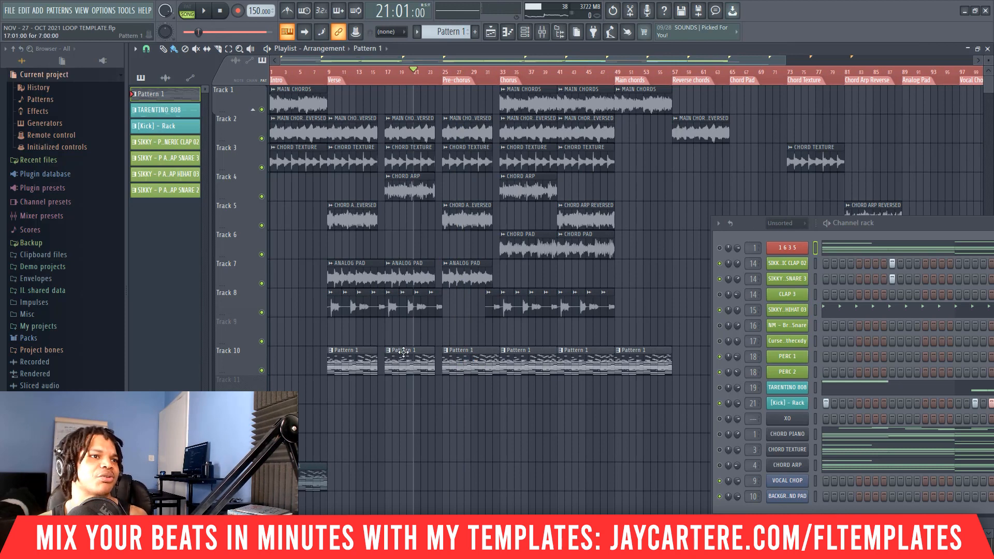
right_click(456, 367)
right_click(408, 365)
right_click(352, 364)
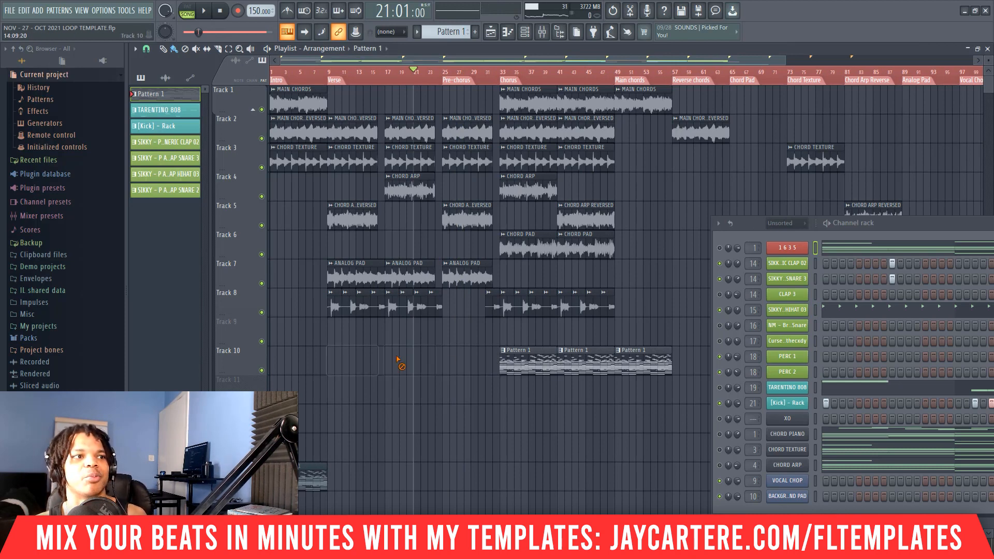
right_click(528, 364)
right_click(585, 364)
right_click(642, 365)
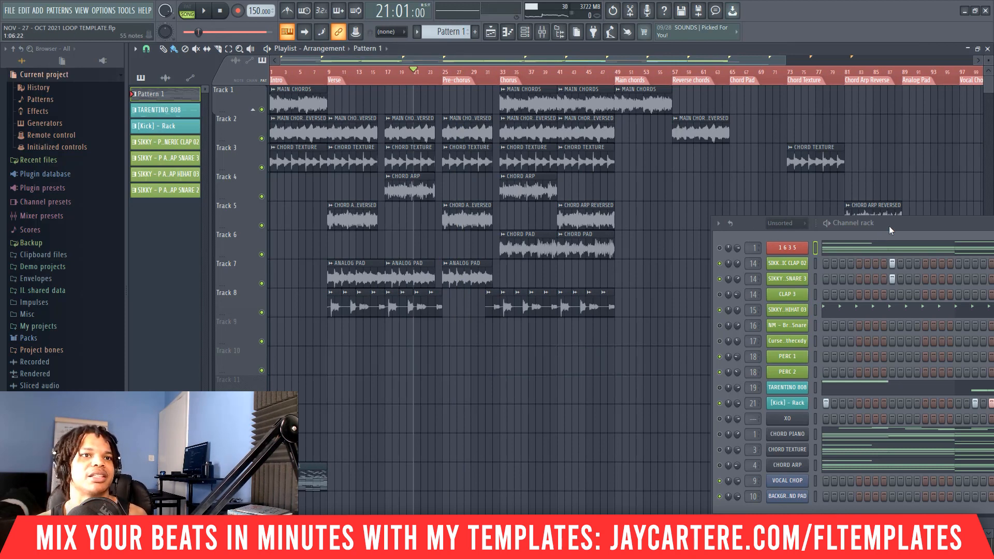
Step: Close the channel rack and select all arrangement clips on Tracks 1 to 8 from bar 1 to bar 113
drag(890, 226, 682, 180)
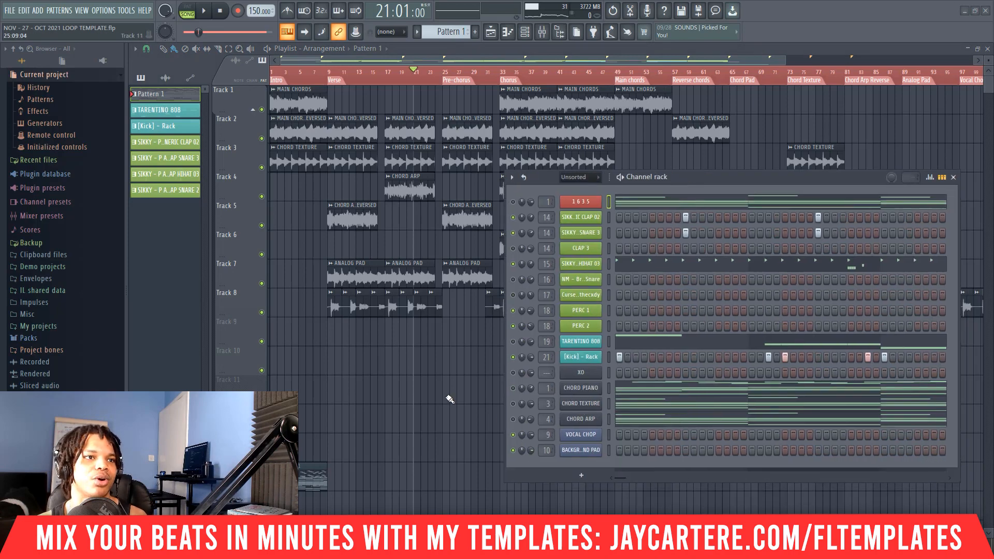
scroll(456, 390, down, 13)
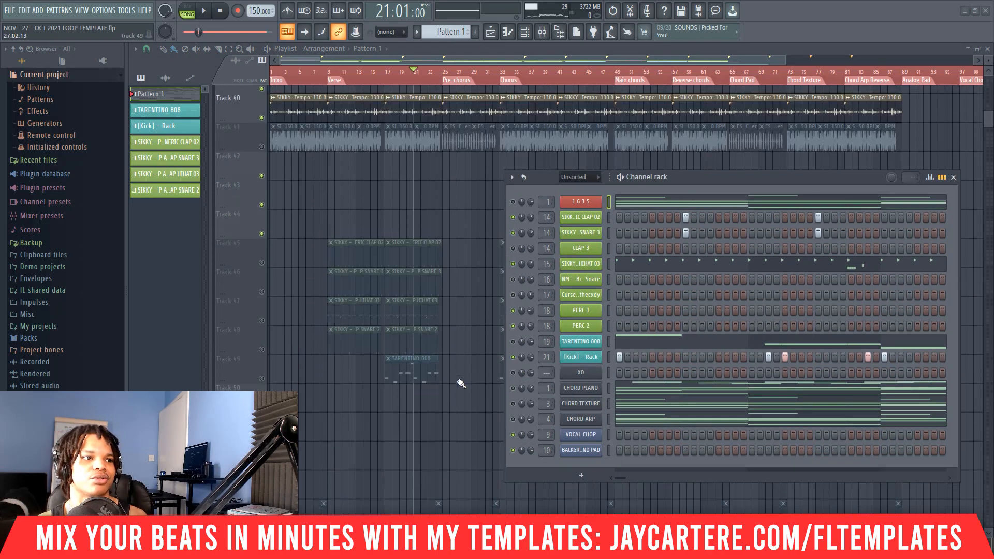
scroll(461, 383, up, 7)
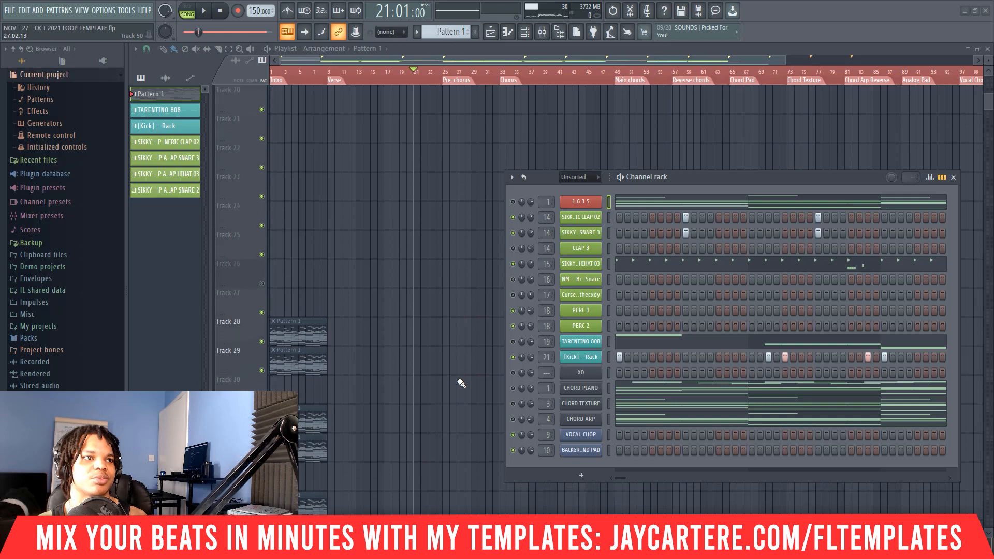
scroll(460, 383, up, 7)
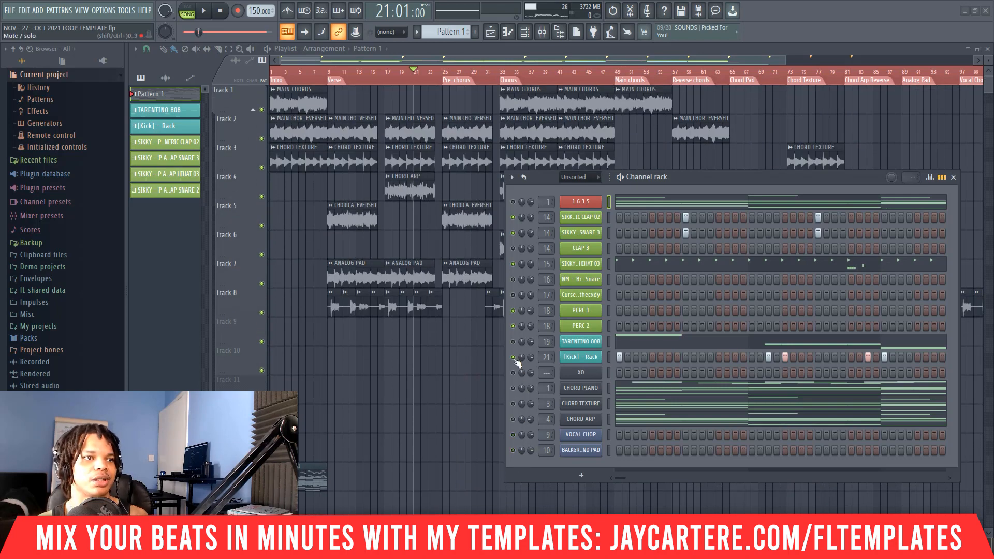
key(F6)
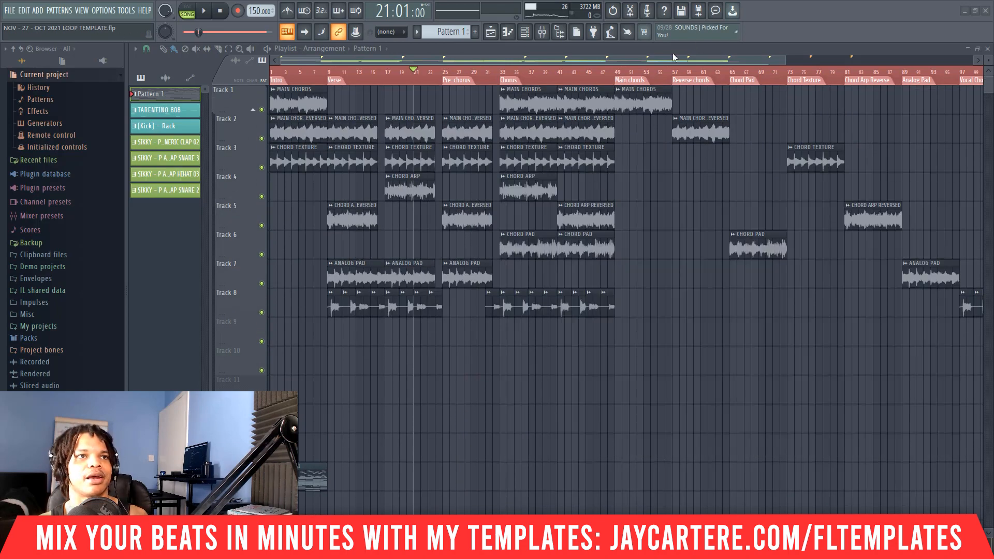
drag(783, 60, 953, 187)
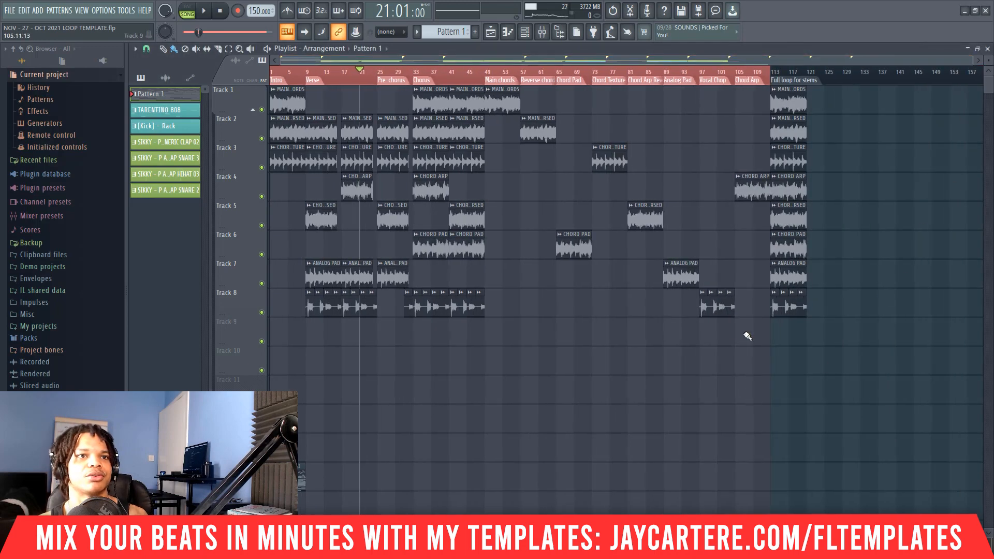
drag(760, 332, 281, 88)
Step: Review the mixer tracks and consolidate the selected arrangement clips into a single audio clip
key(F9)
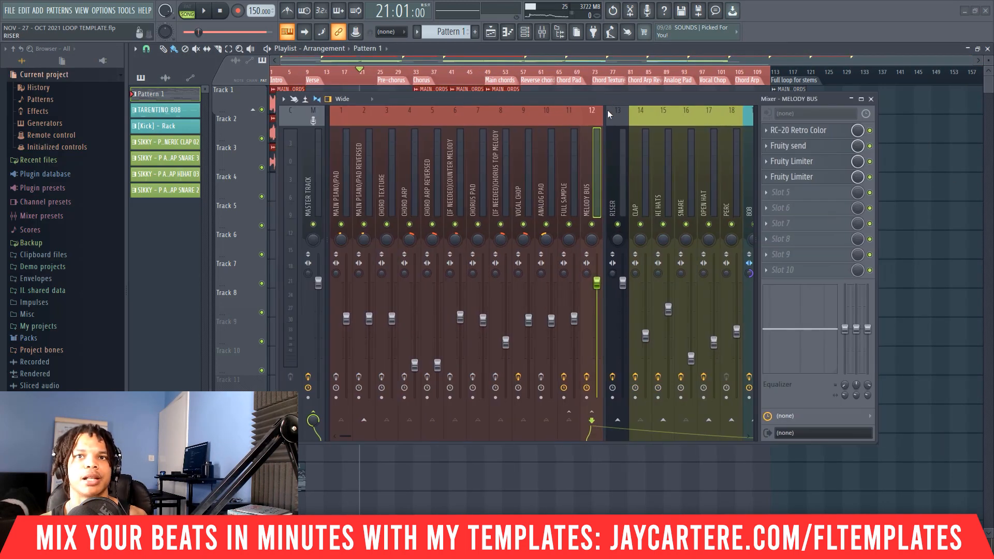
click(861, 100)
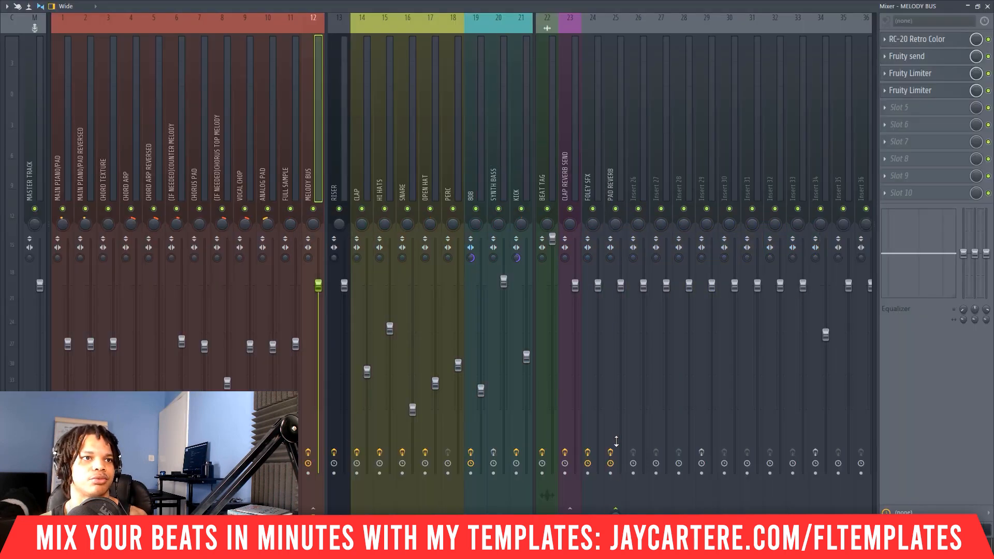
click(977, 6)
key(F9)
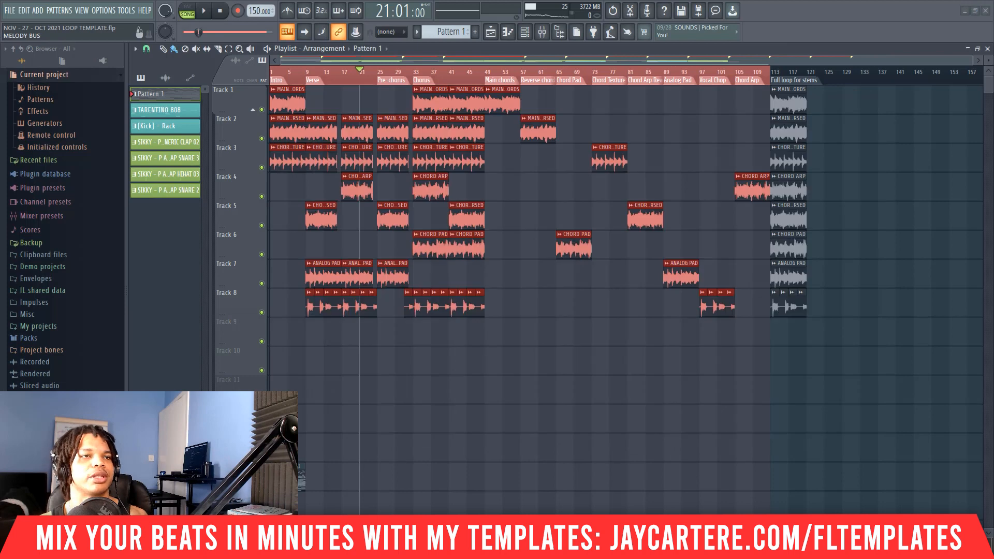
key(ctrl+alt+c)
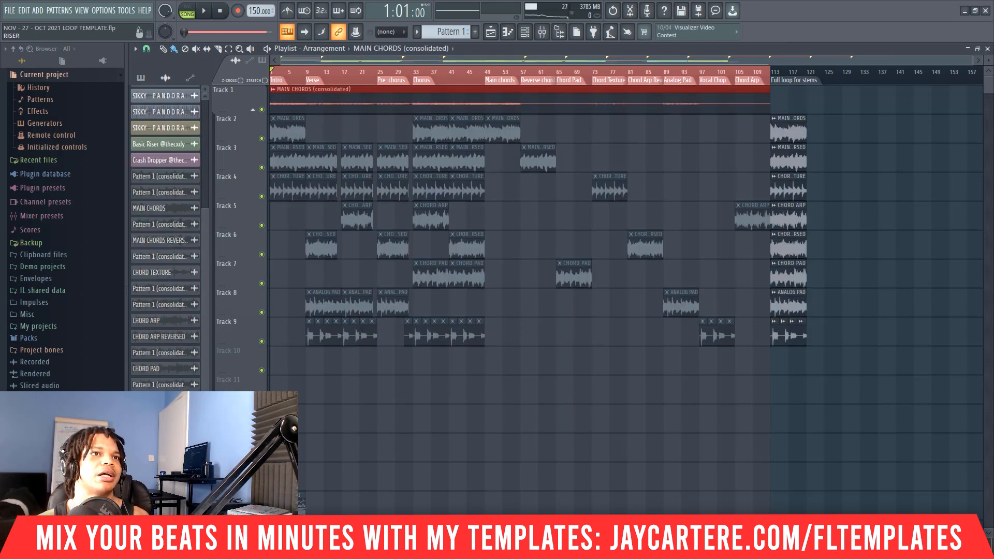
Step: Disable the effects on the Melody Bus and Foley SFX mixer tracks
key(F9)
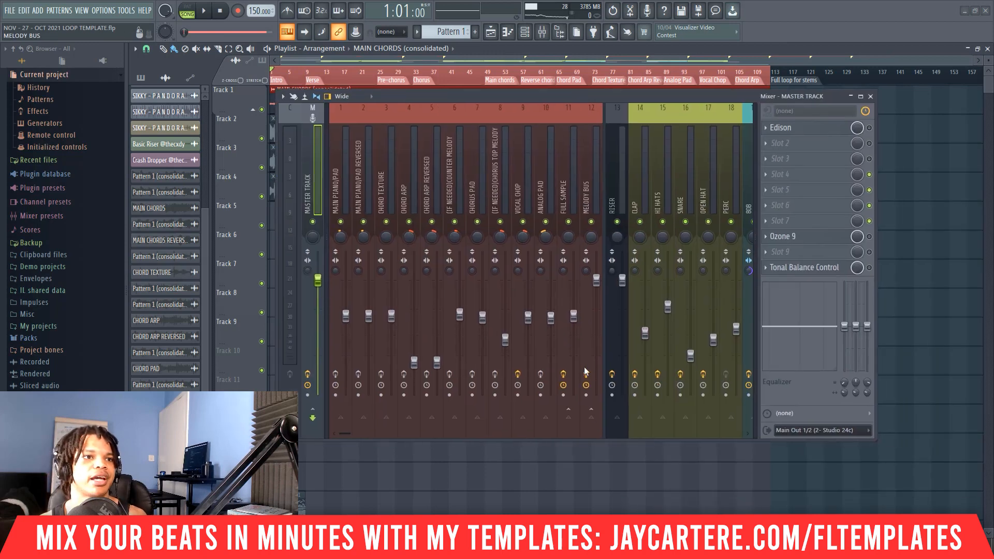
click(585, 372)
drag(344, 433, 404, 434)
click(500, 373)
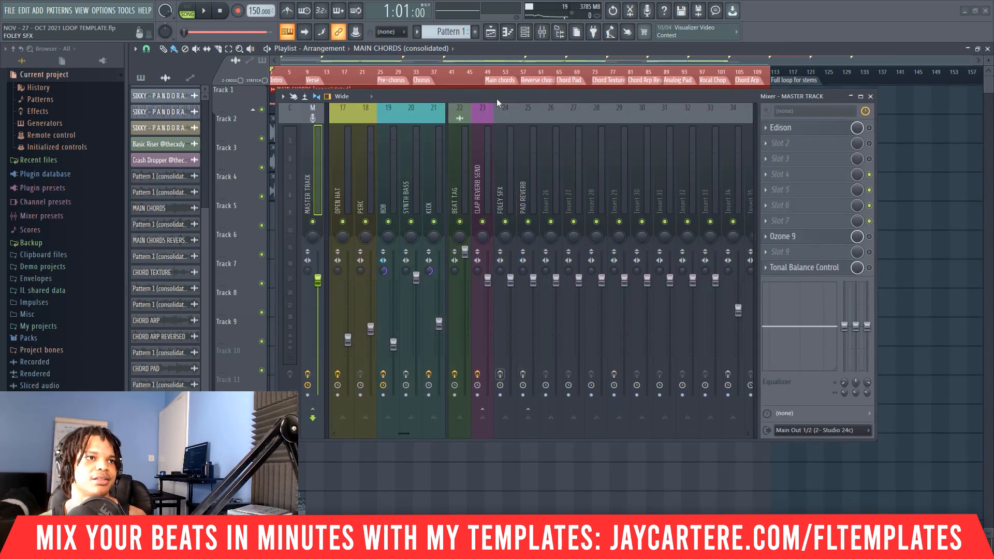
drag(406, 434, 306, 434)
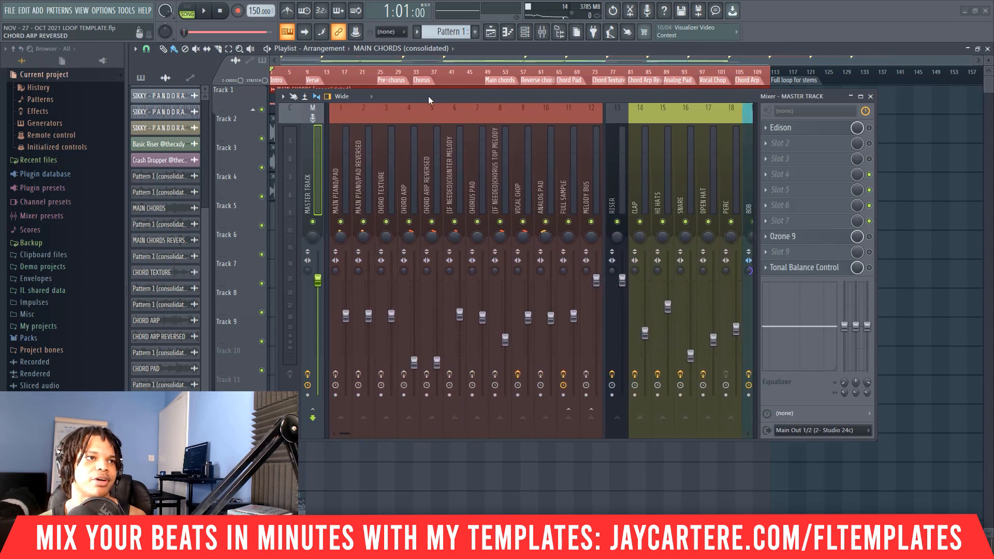
key(F9)
Step: Normalize the MAIN CHORDS (consolidated) clip and play it while monitoring the master level in the mixer
click(379, 103)
double_click(379, 103)
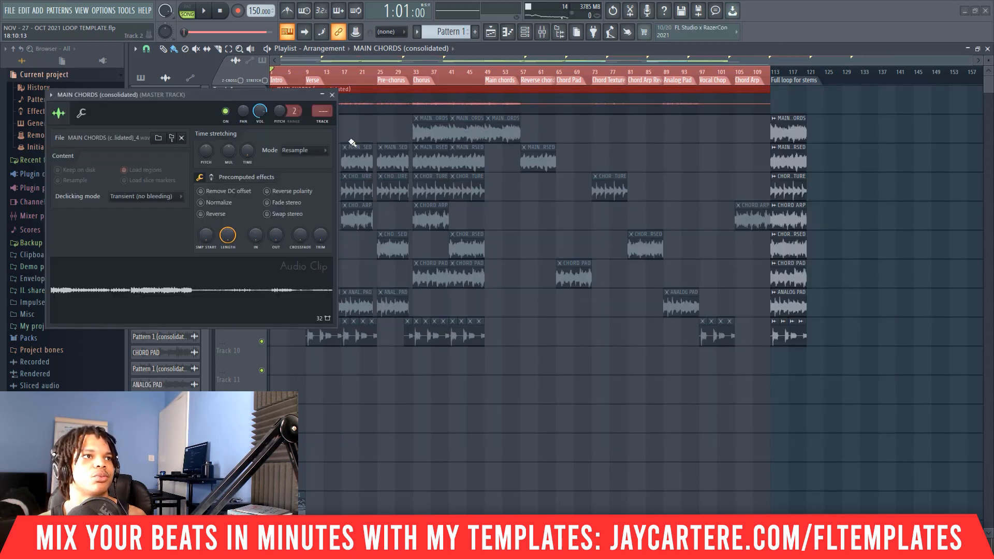
click(217, 203)
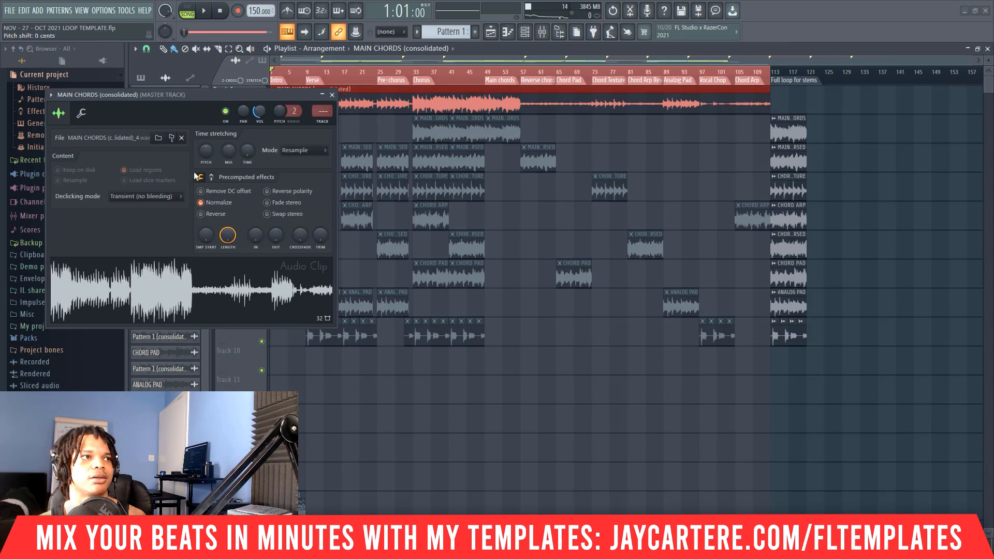
key(space)
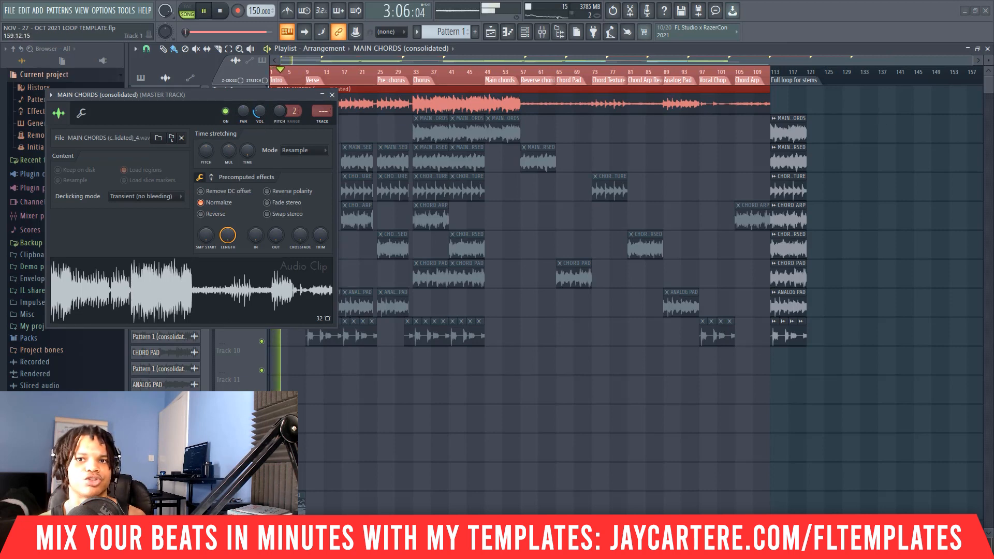
key(F9)
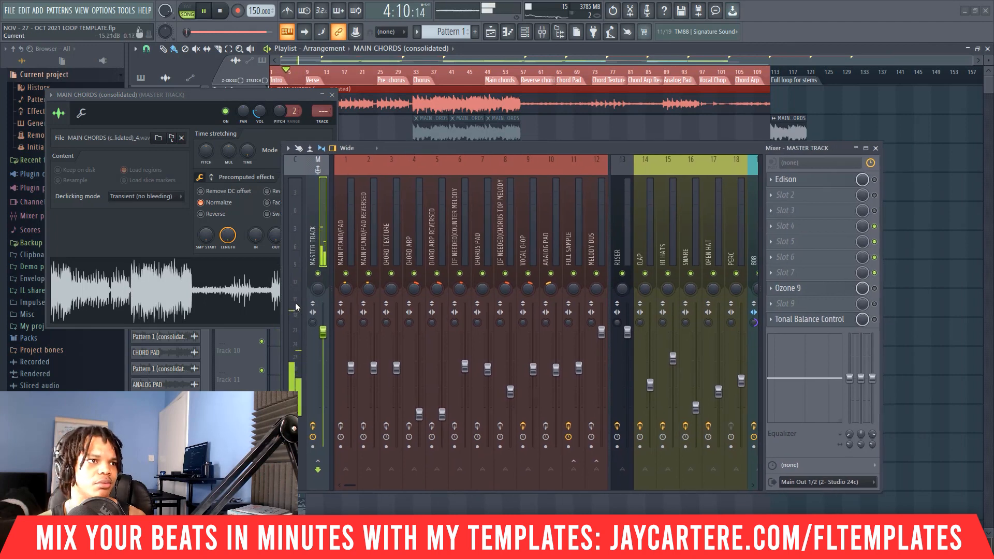
drag(399, 146, 490, 152)
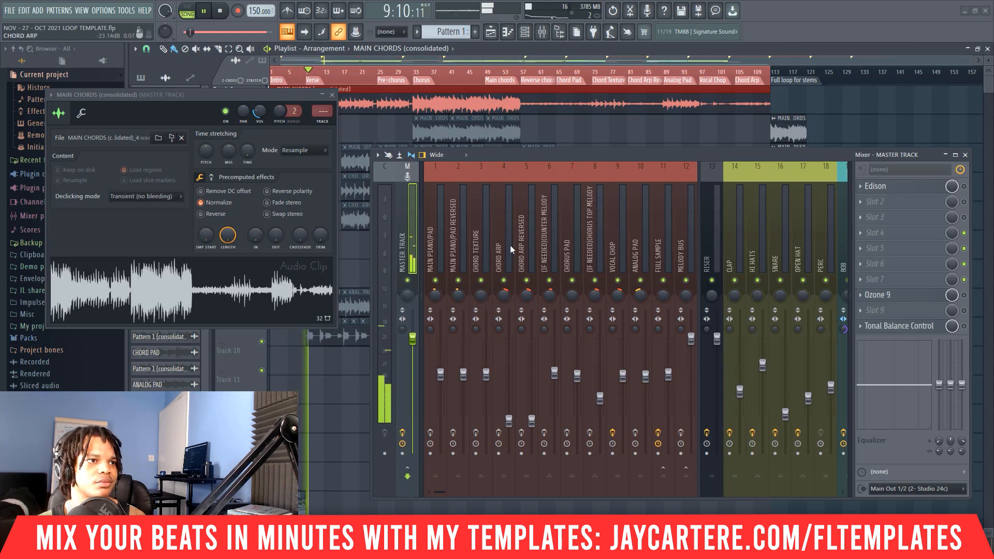
drag(518, 155, 608, 153)
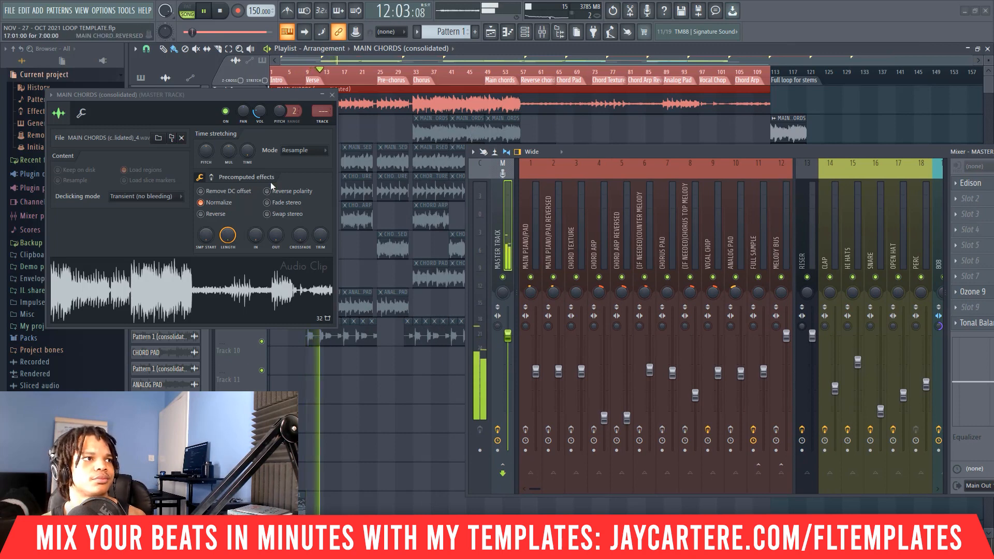
Step: Set the consolidated clip's declicking mode to Generic (bleeding), listen through the Chorus, and close the clip settings
click(165, 196)
click(133, 236)
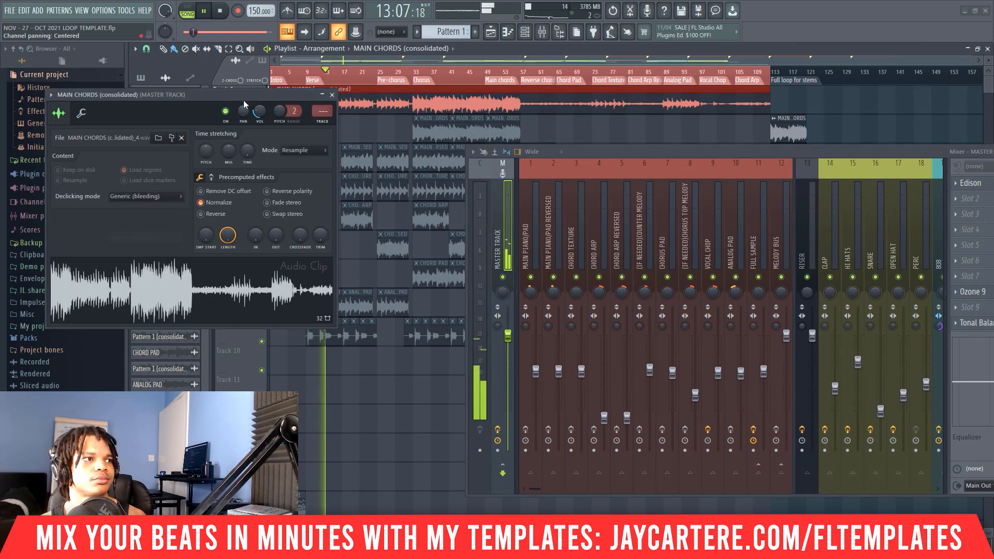
drag(243, 98, 271, 200)
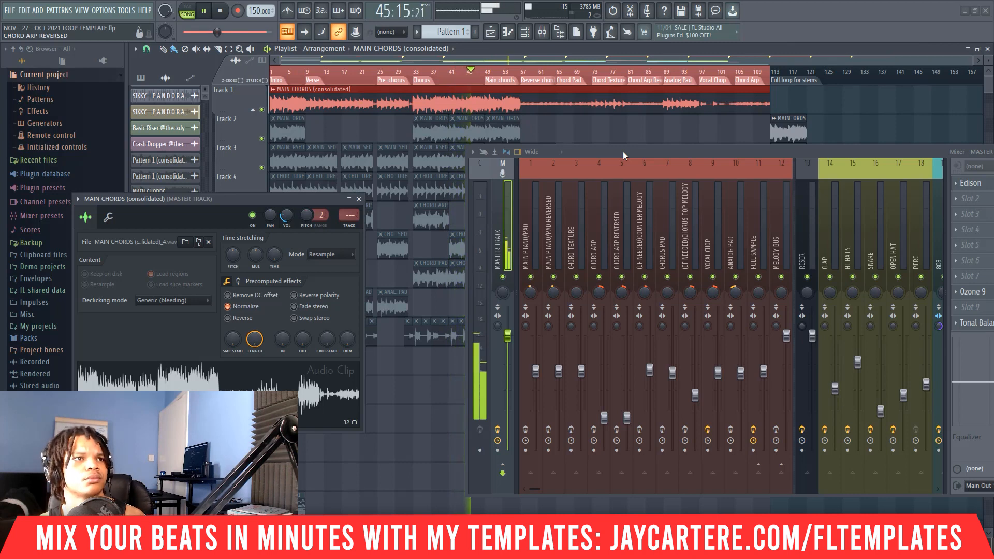
drag(622, 151, 985, 179)
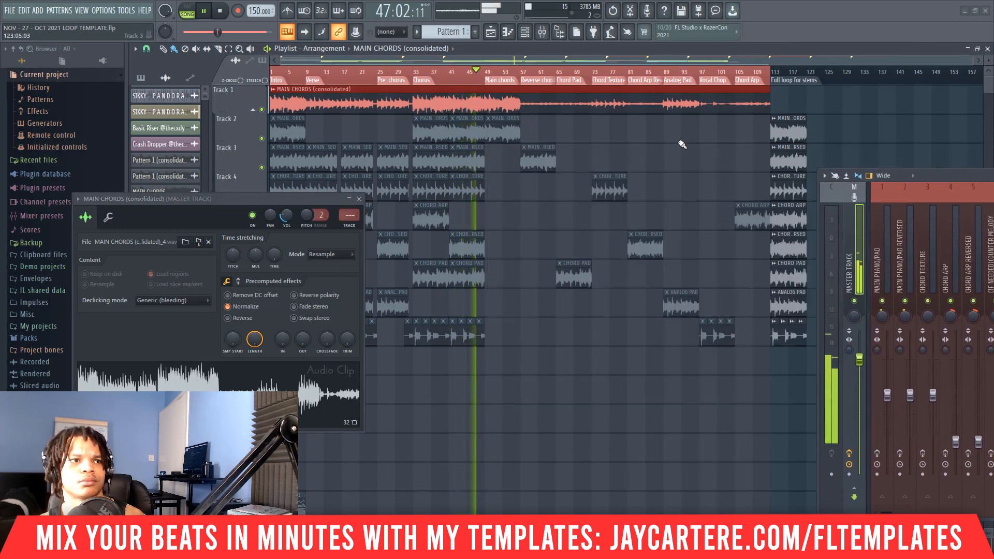
key(space)
click(358, 199)
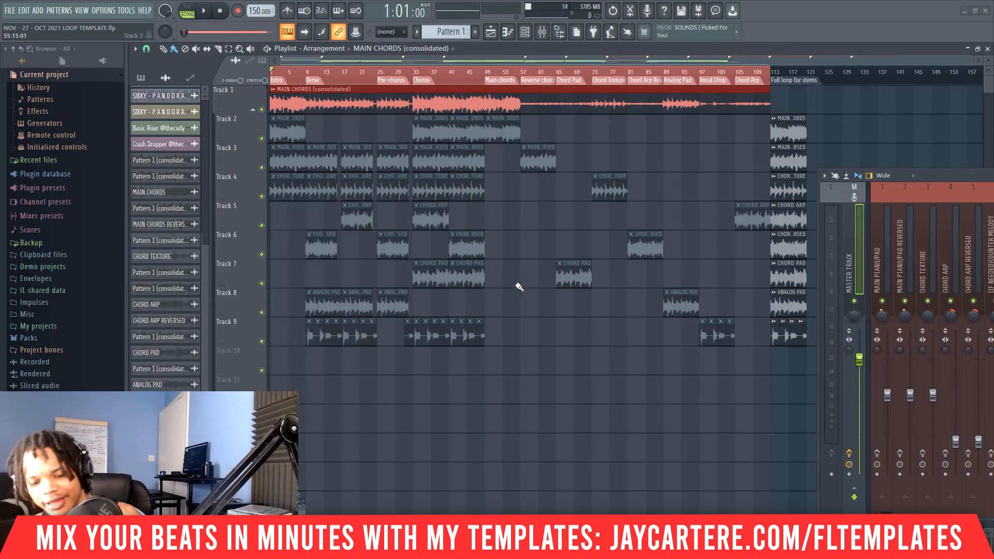
Step: Undo the recent edits back through the arrangement consolidation and confirm deleting its recorded audio file
key(ctrl+z)
key(ctrl+z)
key(ctrl+z)
key(ctrl+z)
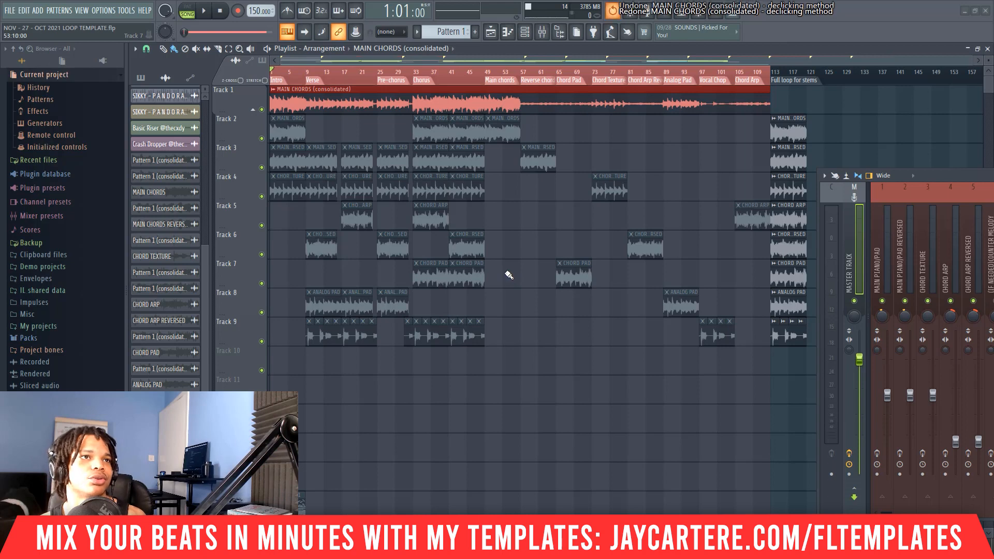
key(ctrl+z)
key(ctrl+z)
key(ctrl+z)
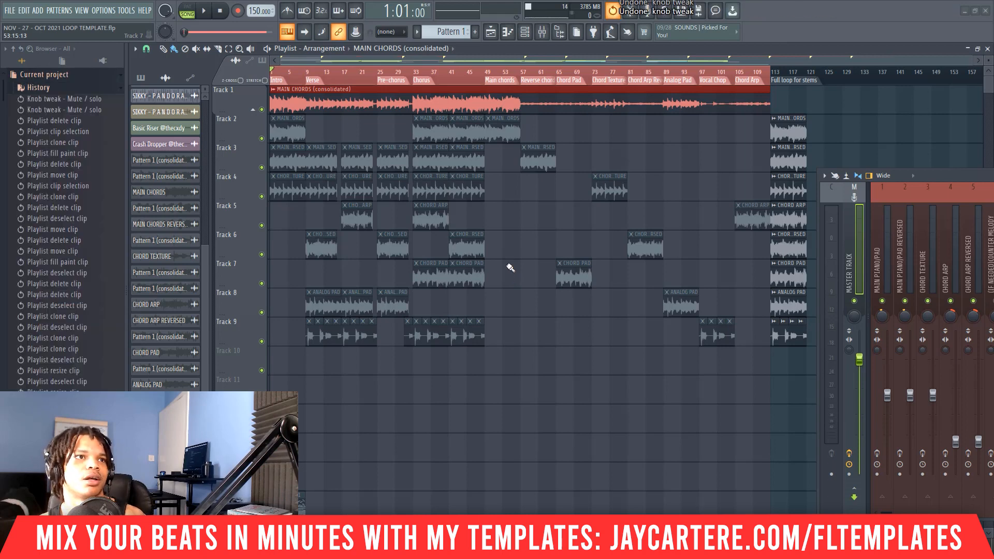
key(ctrl+z)
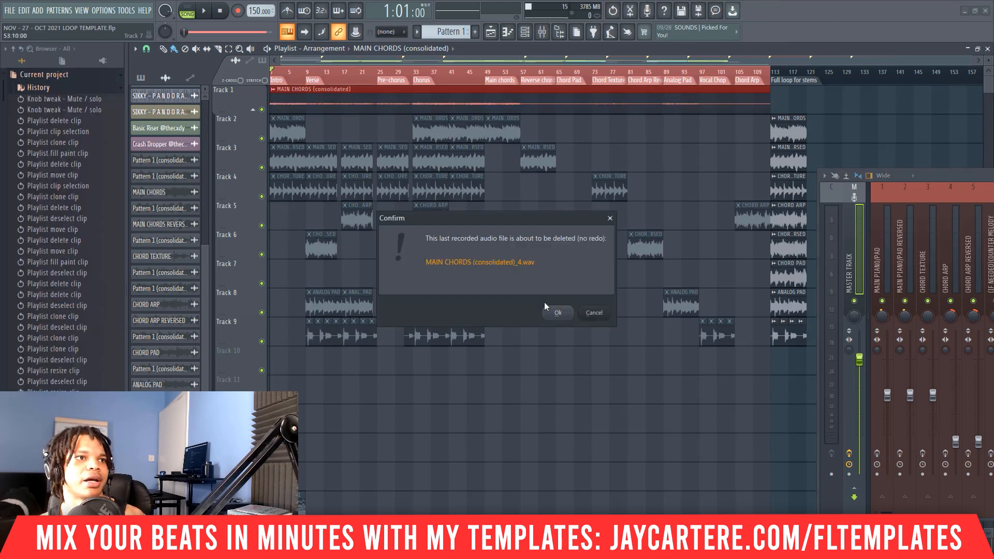
click(553, 310)
Step: Zoom in on the arrangement and play the Verse from around bar 18
click(353, 78)
scroll(532, 274, up, 3)
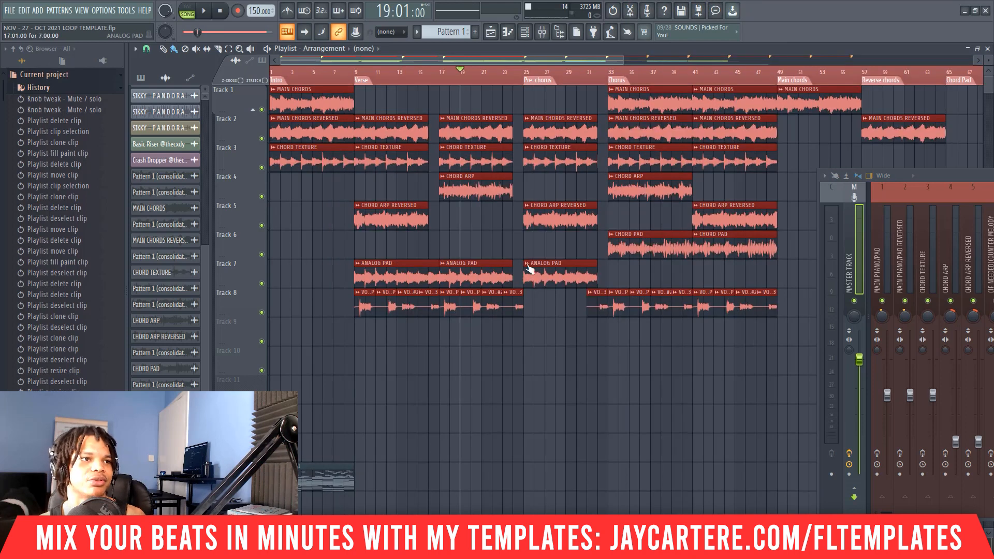
click(449, 79)
key(space)
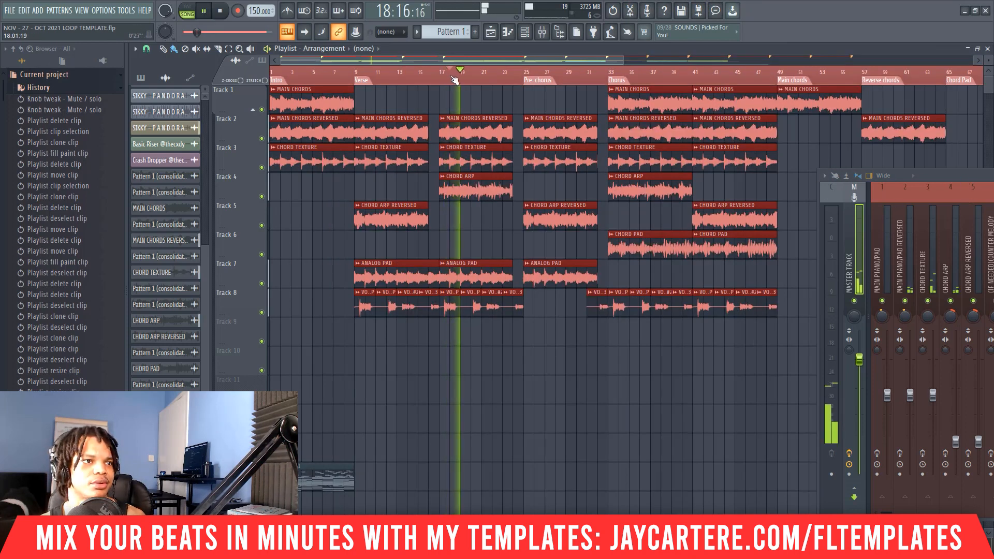
key(space)
Step: Open the VOCAL CHOP #2 clip's settings and replay the Verse around bars 21 to 22
double_click(486, 309)
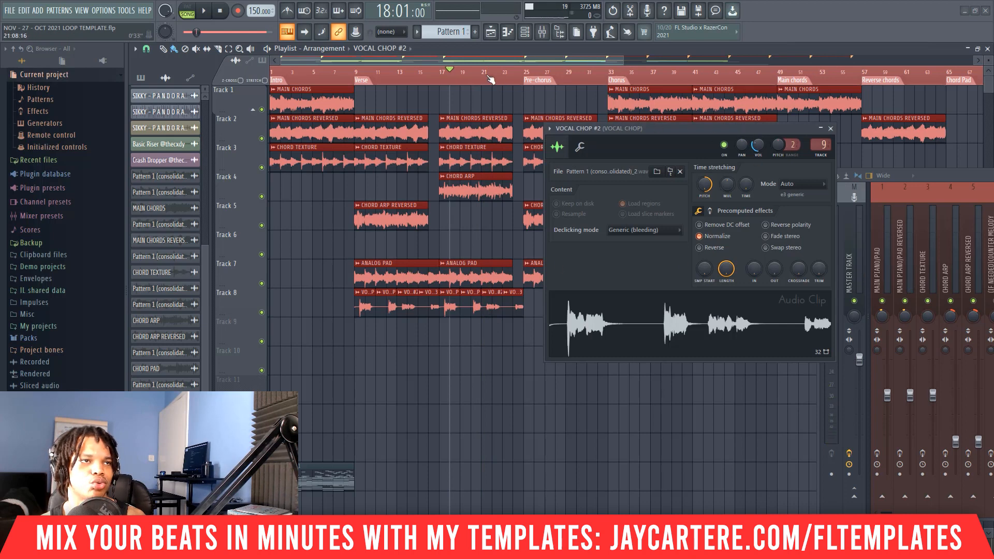
click(473, 73)
key(space)
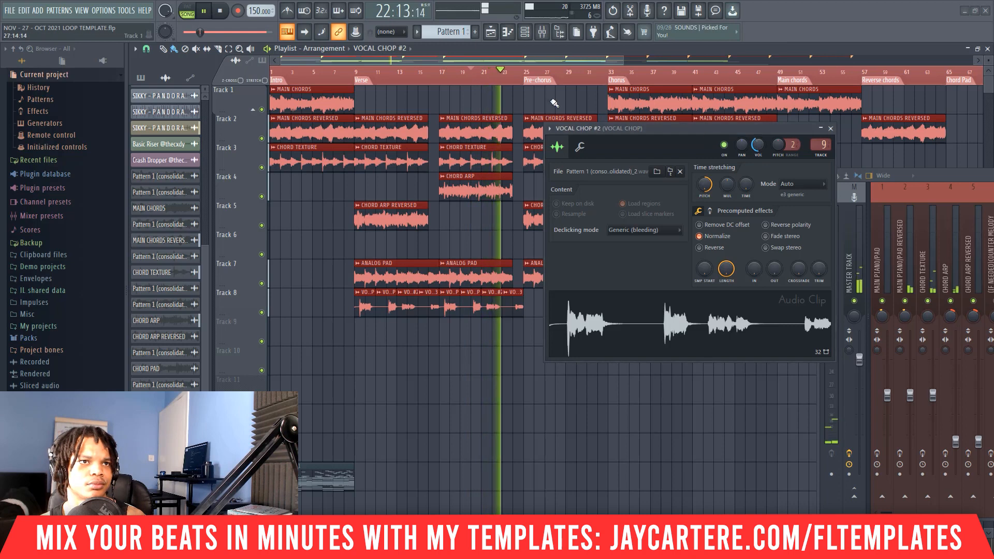
click(493, 82)
click(486, 83)
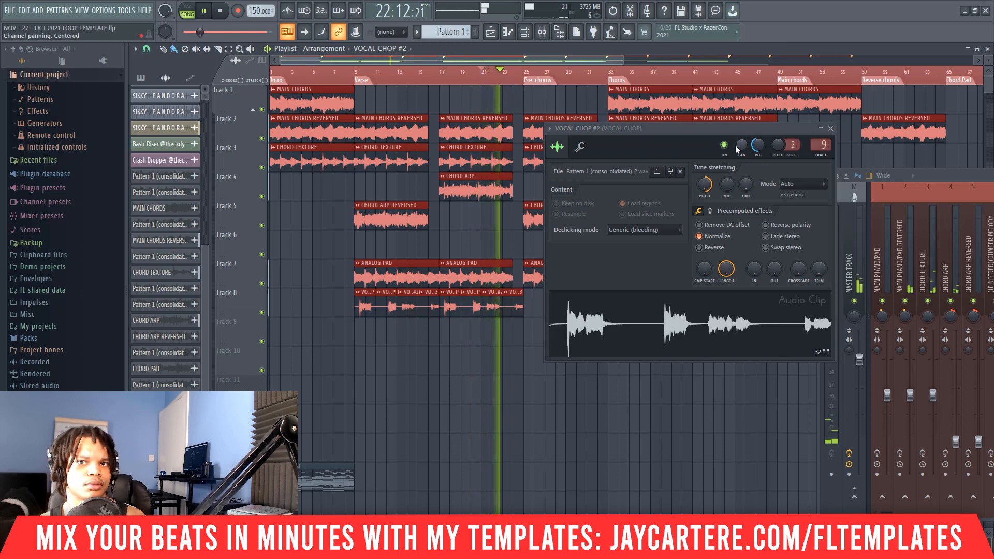
click(493, 82)
click(485, 84)
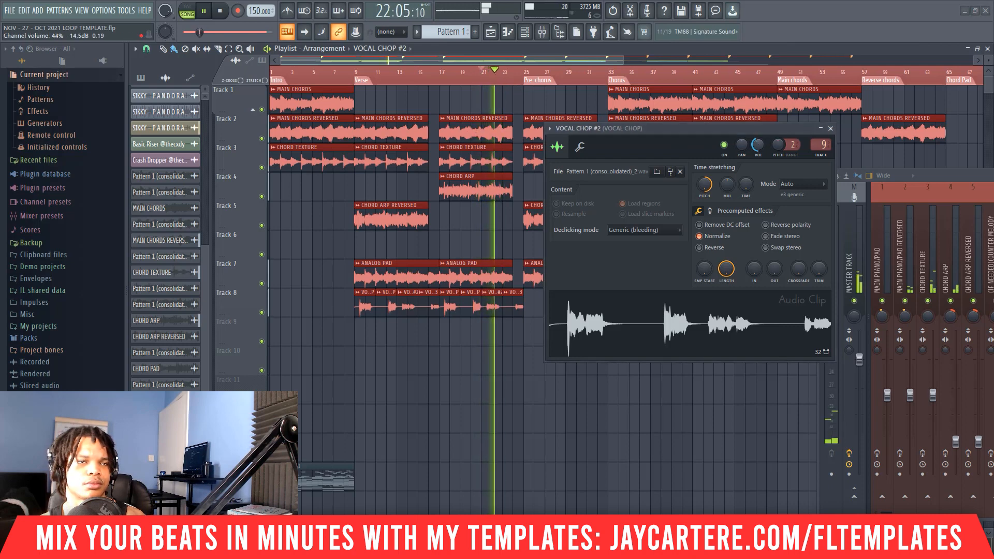
key(space)
Step: Adjust the Vocal Chop mixer track's level and check it against the playing arrangement
mouse_move(683, 136)
mouse_down()
mouse_move(519, 136)
mouse_move(821, 172)
mouse_up()
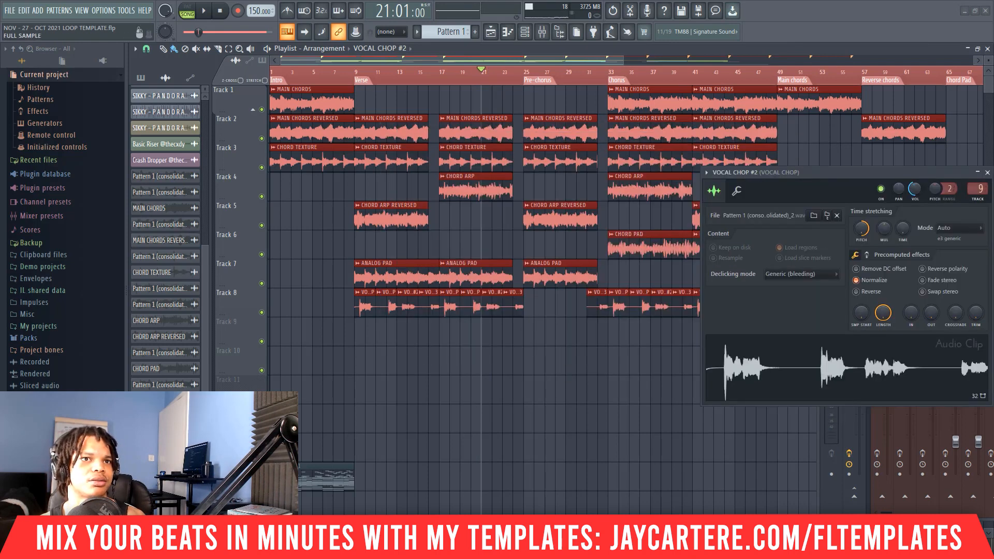
key(F9)
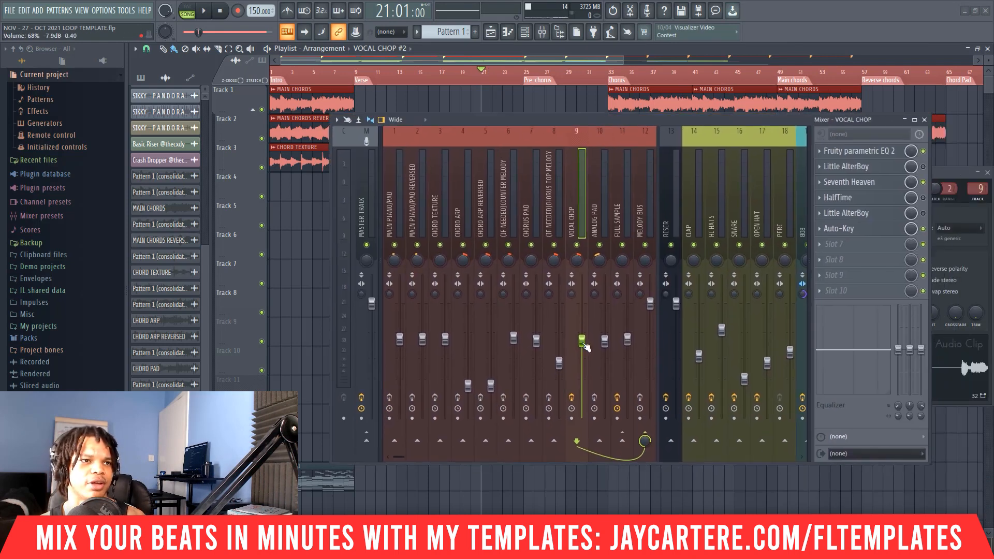
drag(579, 119, 943, 128)
key(space)
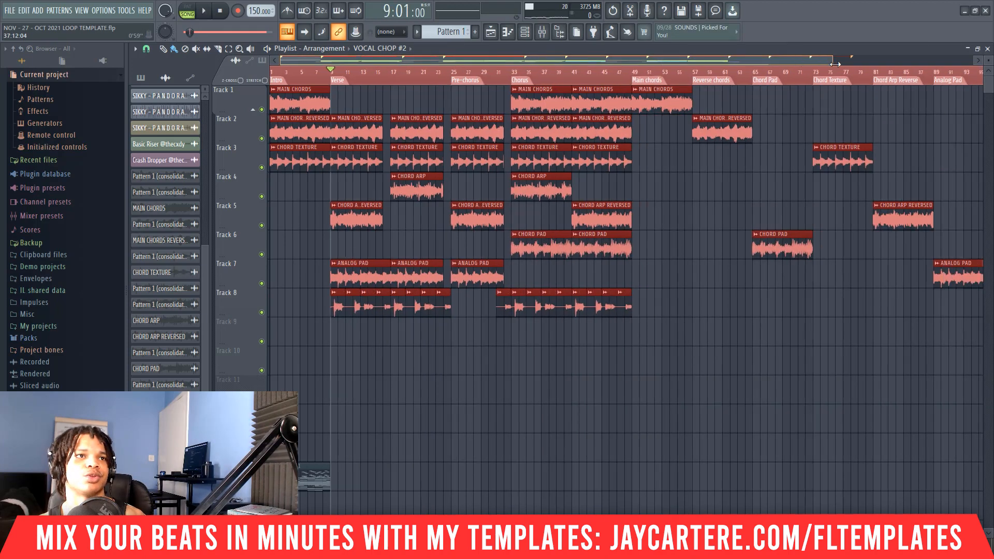
Step: Try to consolidate all arrangement clips from the Intro through the Chord Arp section
drag(834, 65, 953, 63)
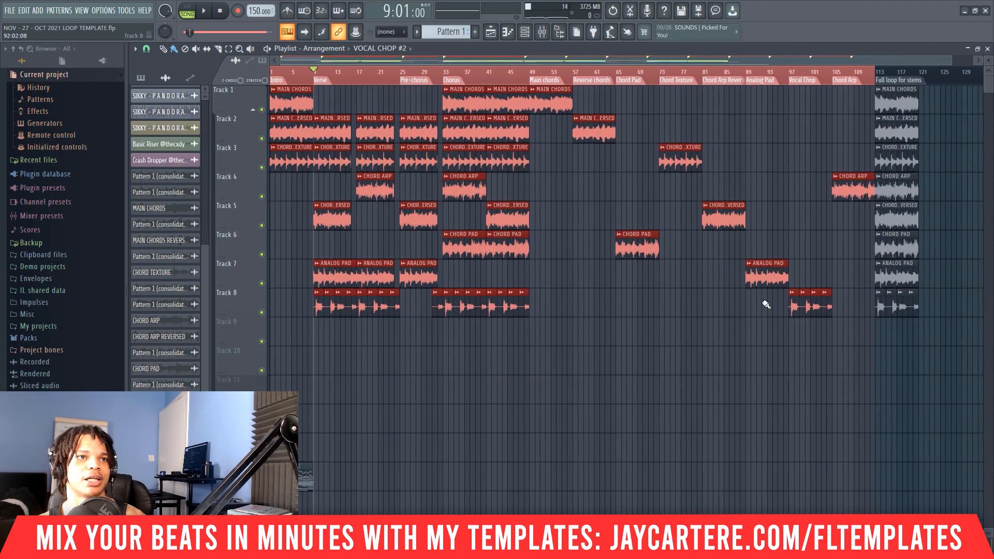
drag(858, 347, 269, 86)
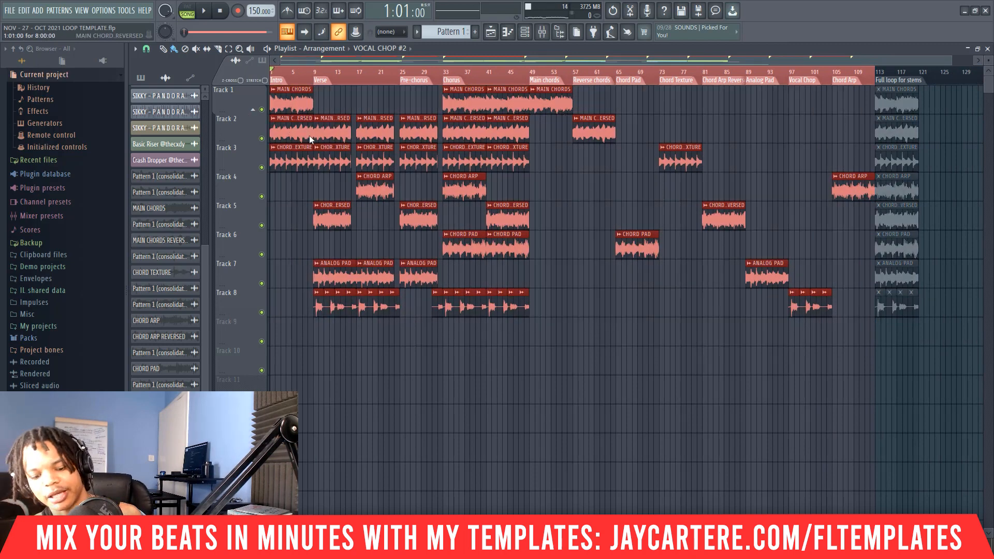
key(ctrl+alt+c)
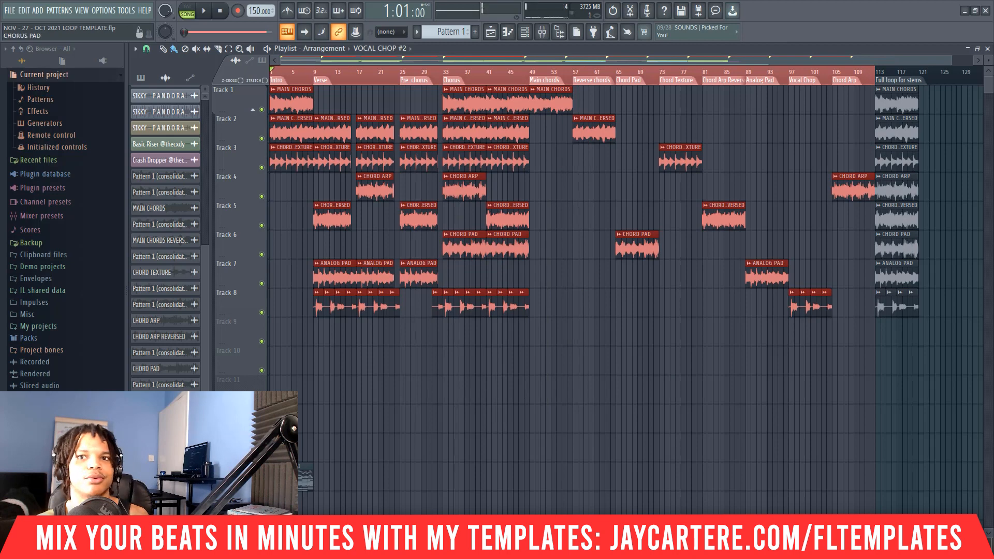
Step: Turn off the effects on the Melody Bus and Foley SFX mixer tracks
key(F9)
drag(839, 140, 586, 104)
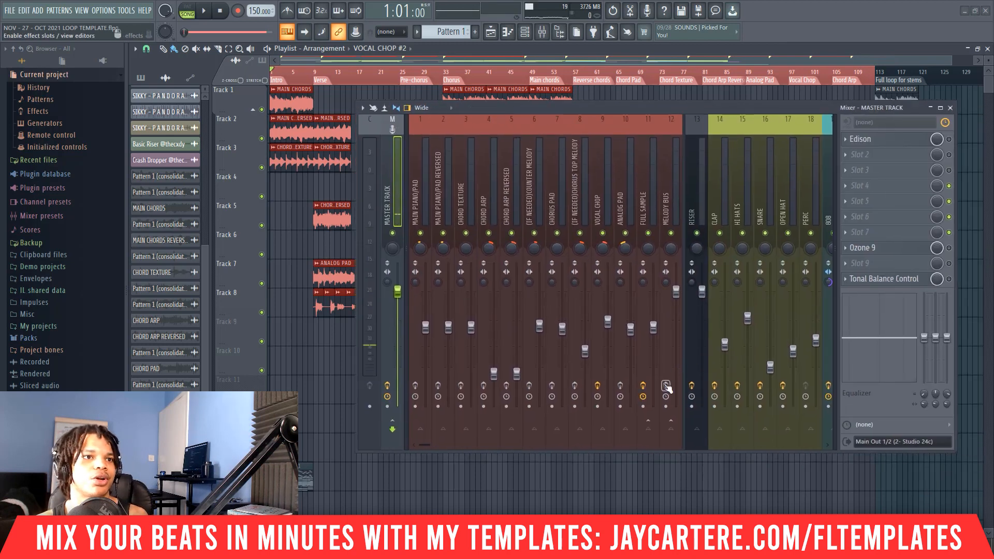
drag(425, 445, 528, 451)
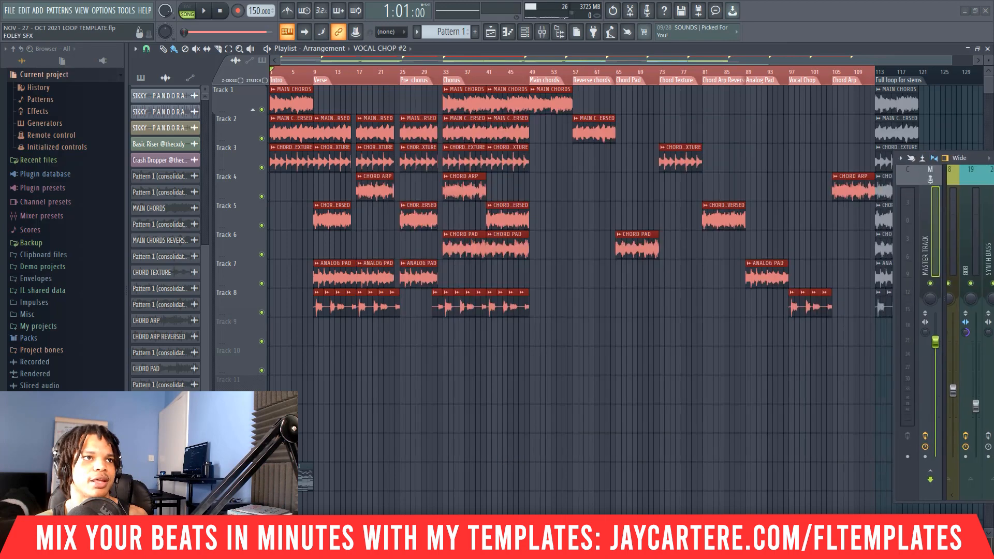
drag(940, 158, 992, 187)
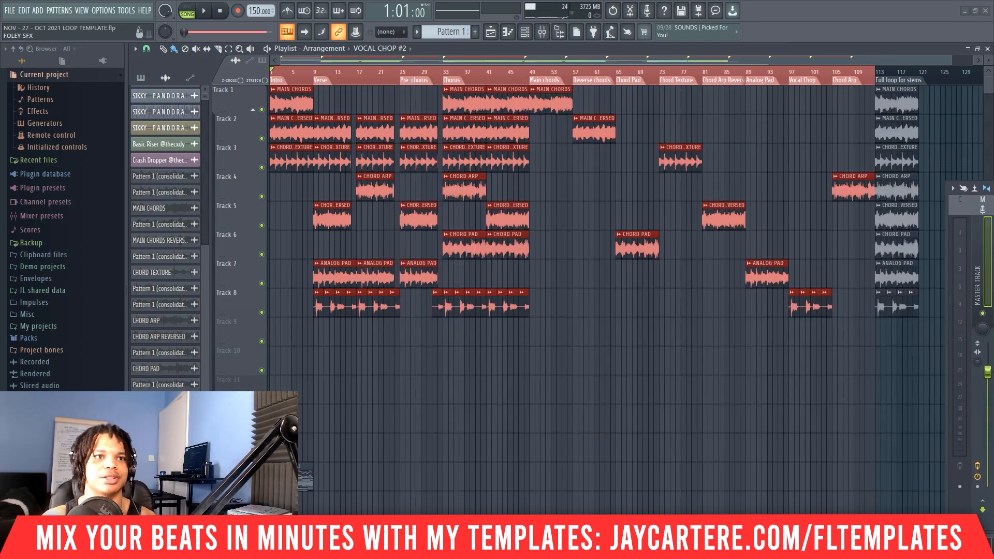
Step: Consolidate the Intro-to-Chord Arp clips into one audio clip and audition it normalized at a reduced channel volume
drag(867, 343, 395, 144)
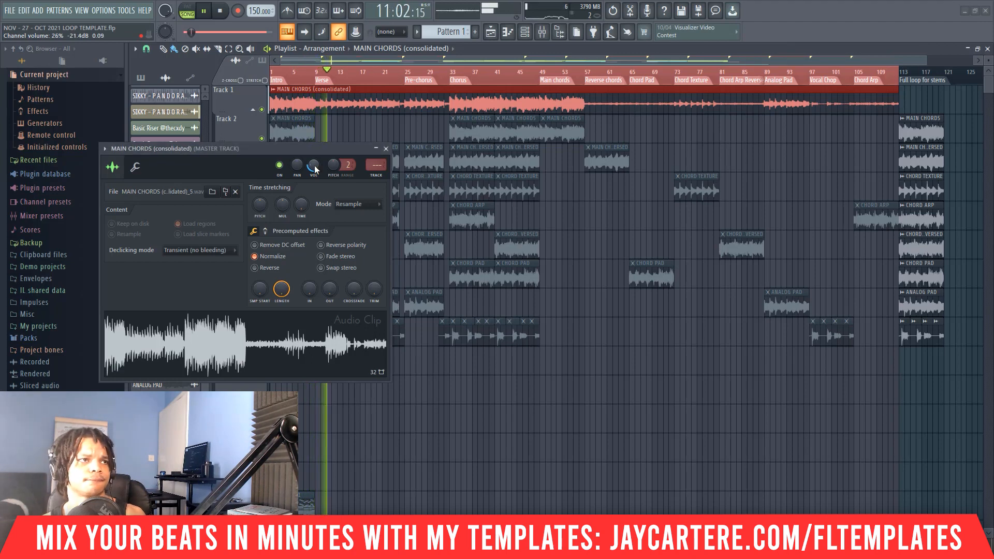
drag(319, 150, 787, 281)
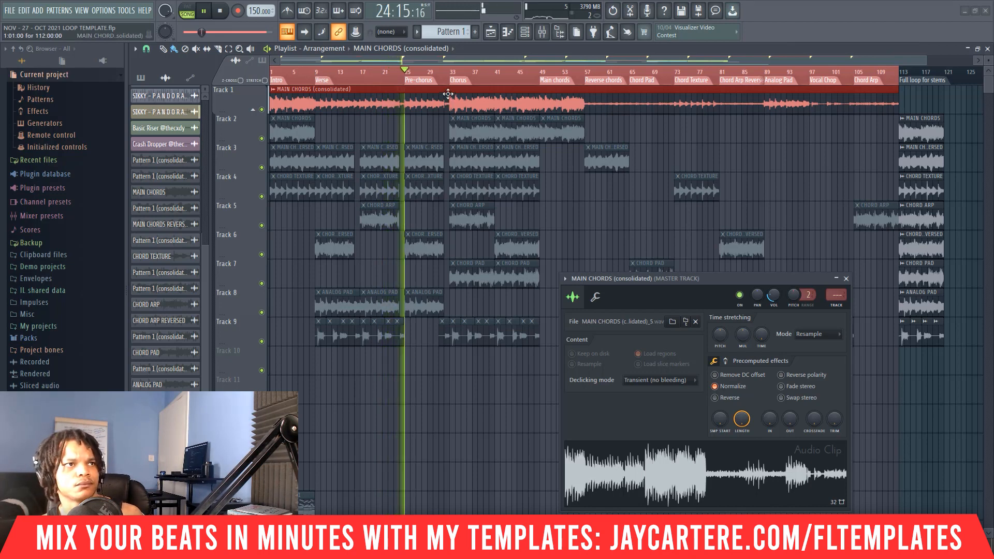
key(space)
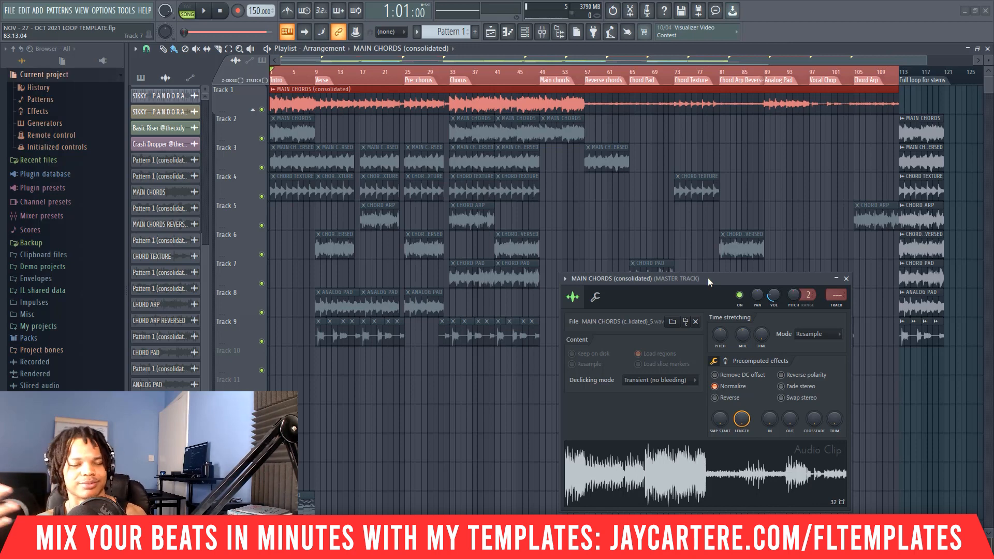
click(845, 279)
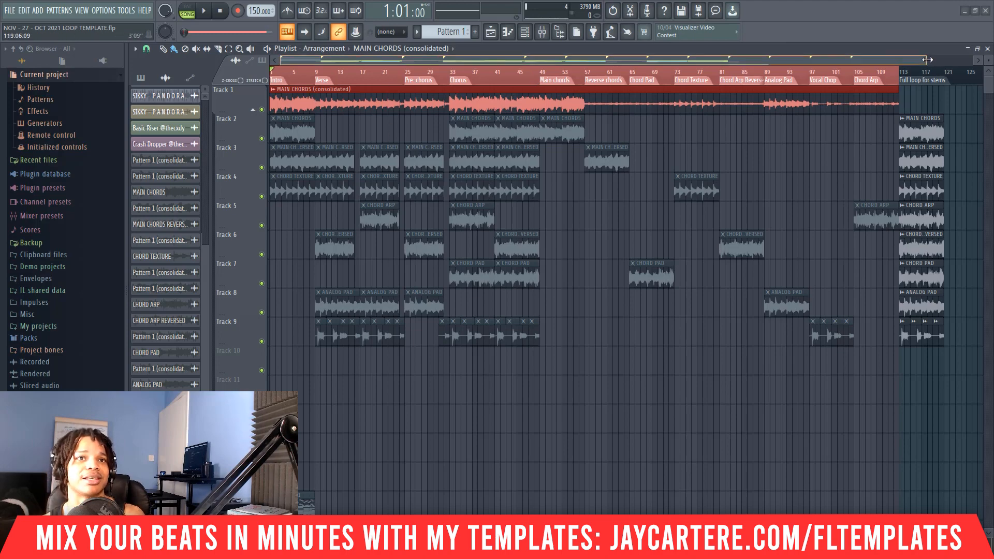
drag(925, 61, 446, 61)
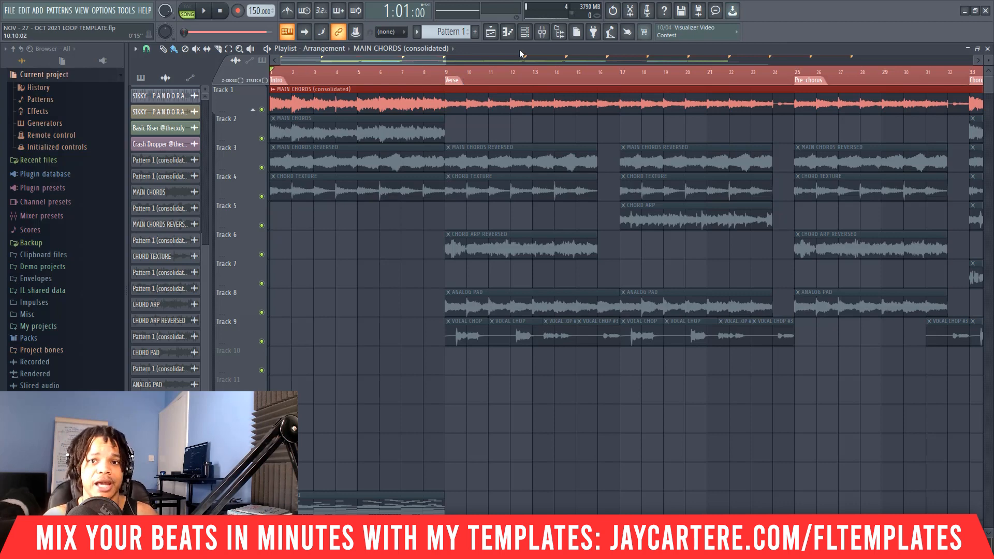
drag(993, 115, 507, 114)
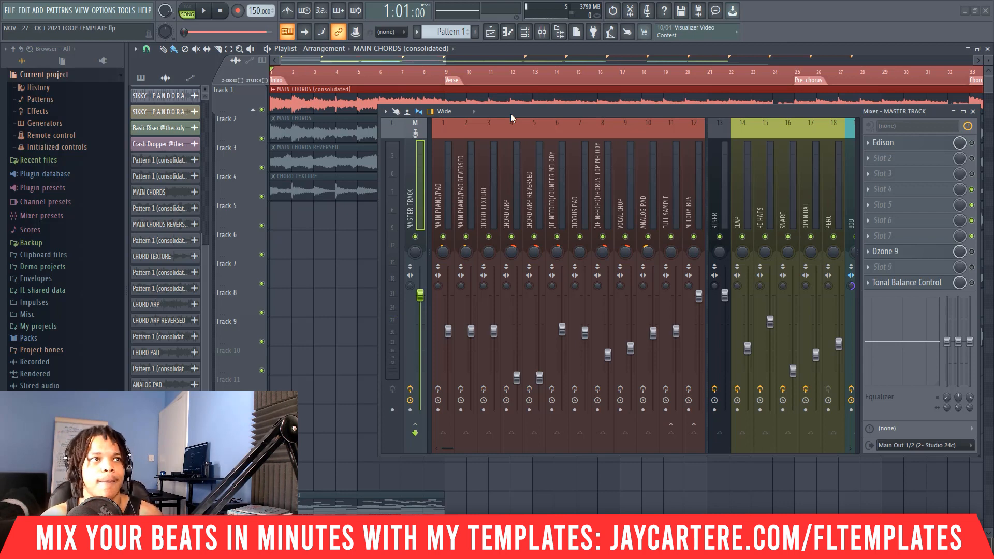
drag(444, 58, 281, 58)
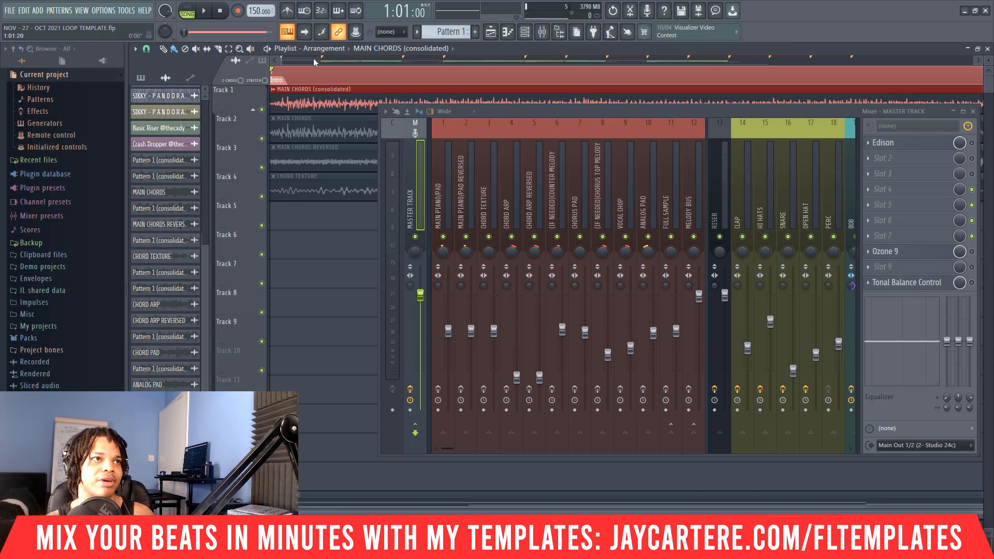
drag(284, 61, 865, 80)
drag(729, 113, 644, 101)
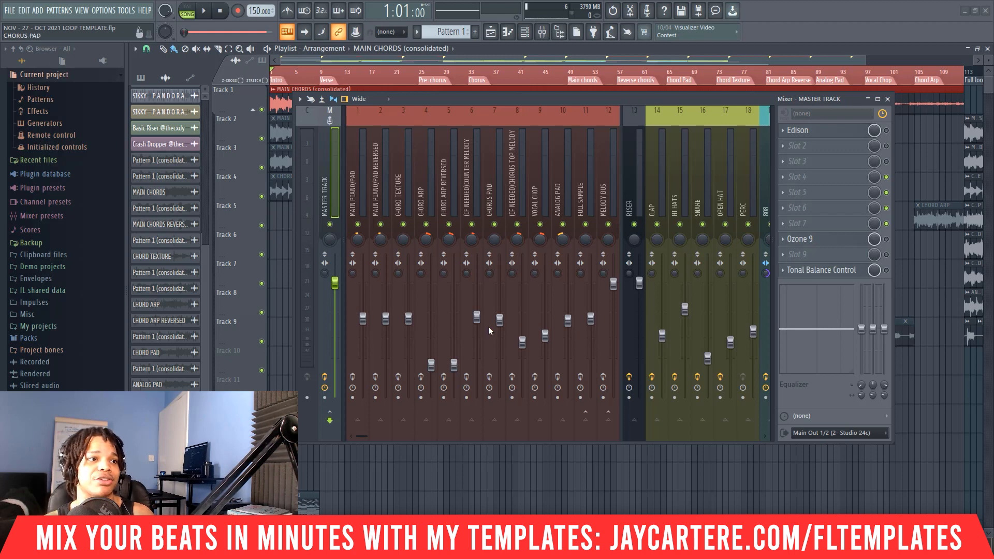
drag(508, 102, 963, 151)
key(F9)
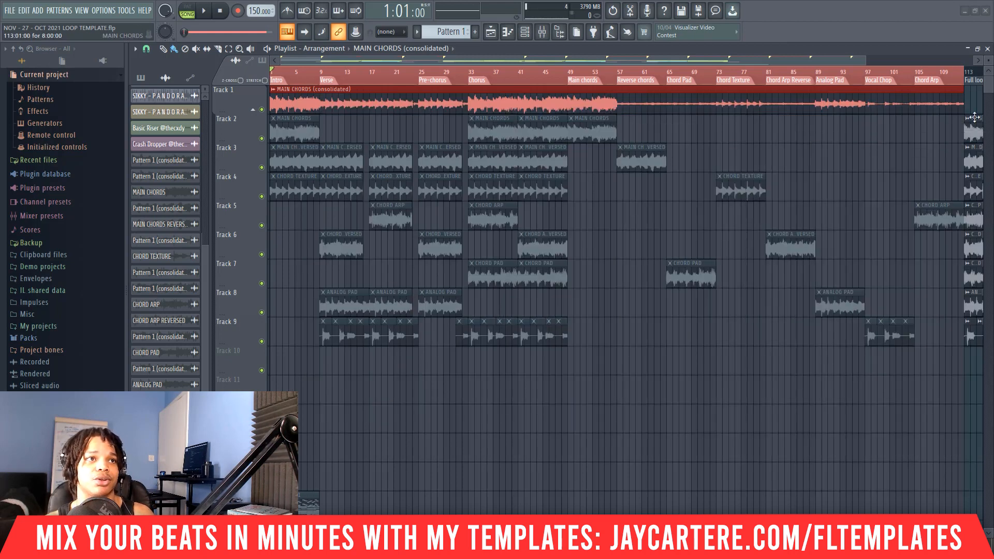
Step: Save the project under the new name GOLDEN TIME - NOV - 27 - OCT 2021 LOOP TEMPLATE
click(11, 15)
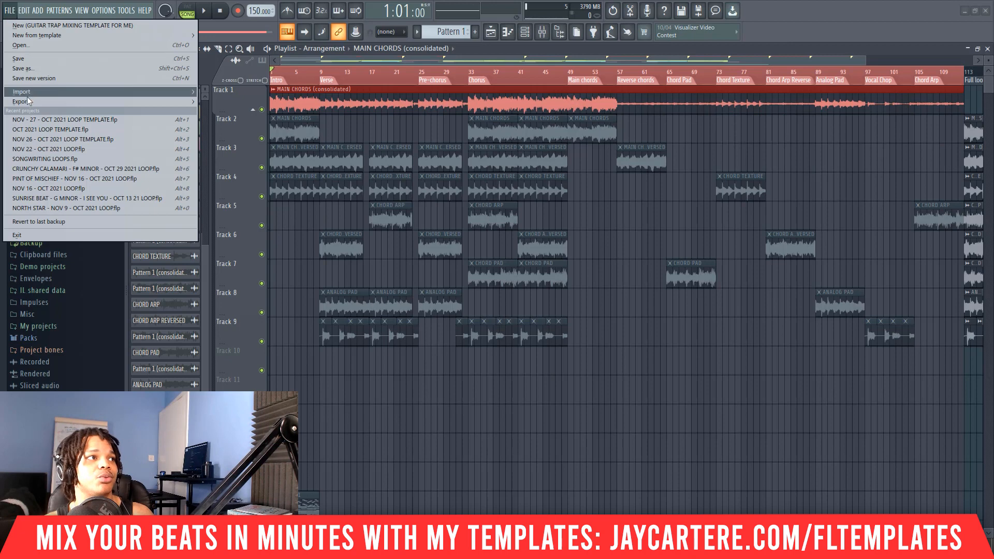
click(24, 69)
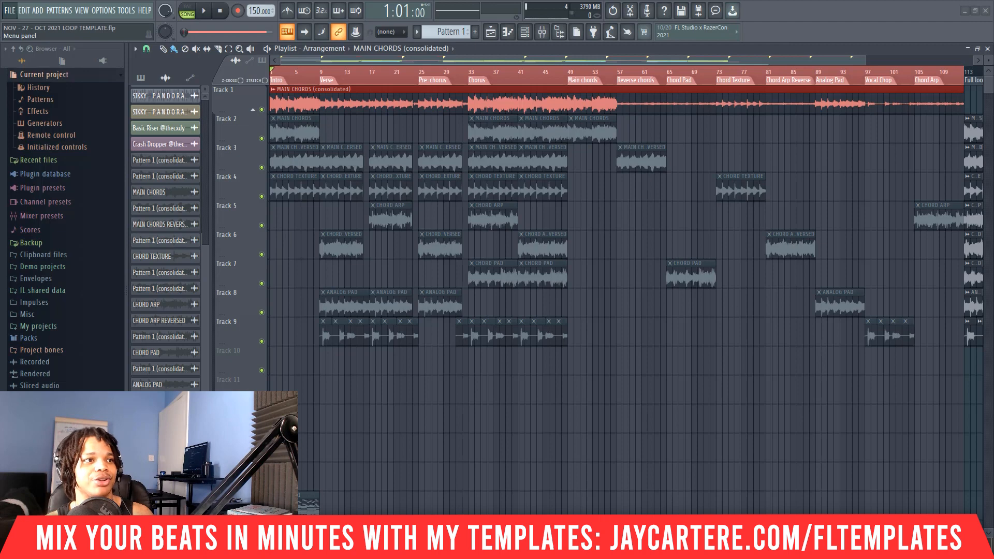
click(452, 34)
scroll(453, 34, down, 3)
scroll(453, 34, up, 1)
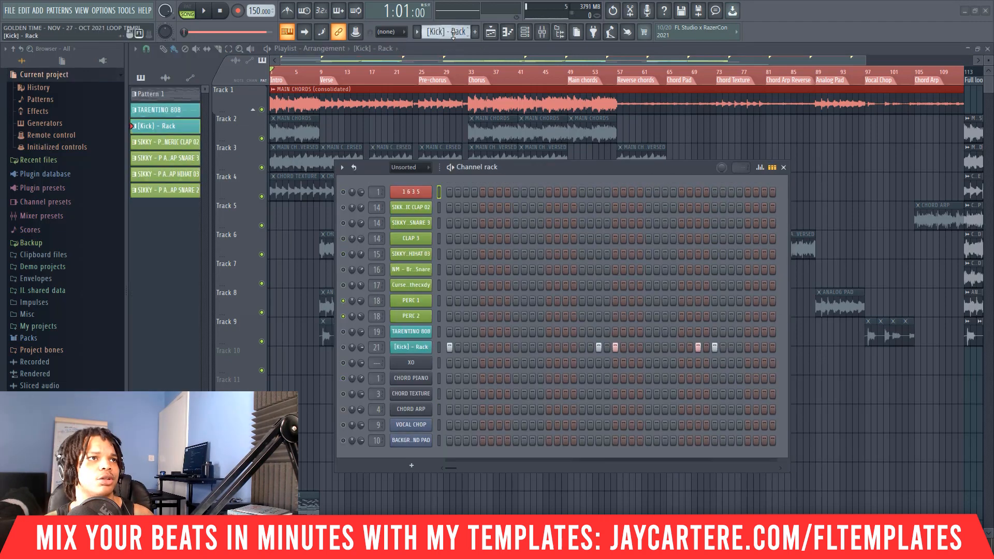
scroll(453, 34, up, 2)
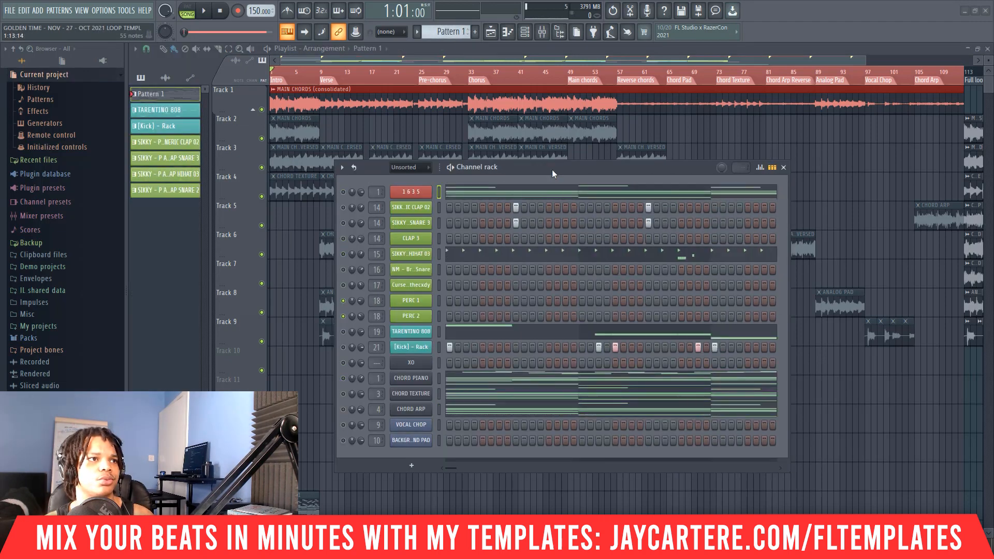
drag(551, 169, 809, 151)
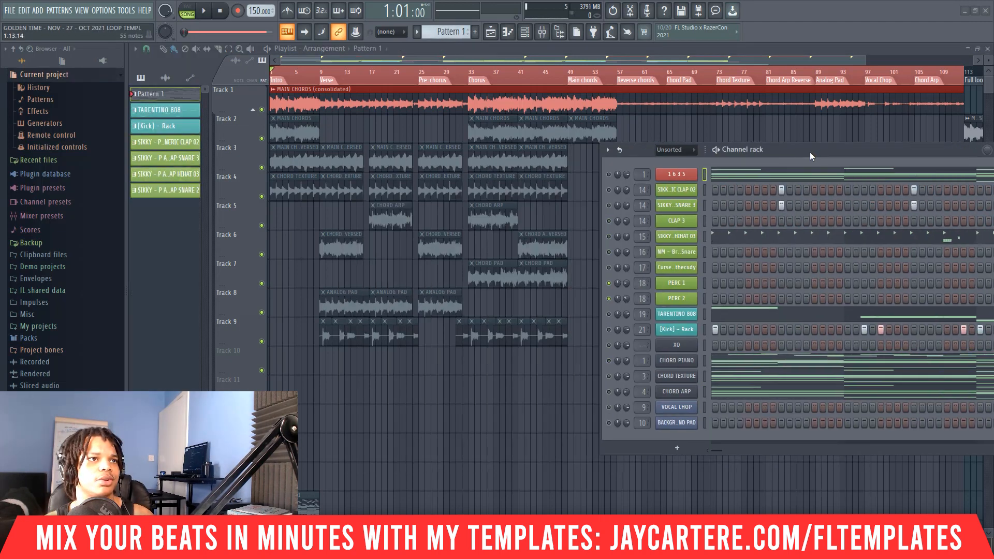
Step: Start a WAV export and create a new folder in 2021 > Pop Trap Loops on Seagate Portable Drive (E:)
click(11, 12)
mouse_move(24, 102)
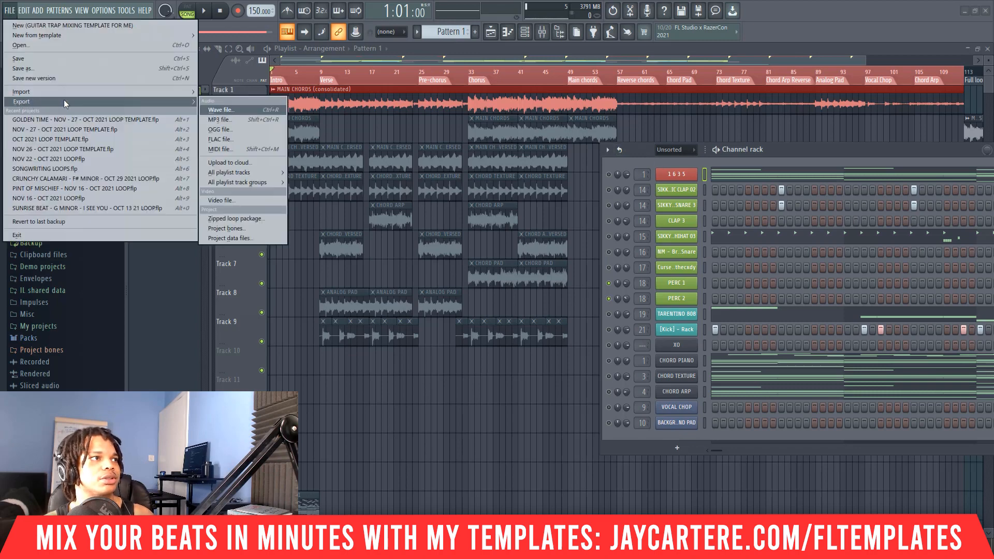
click(220, 110)
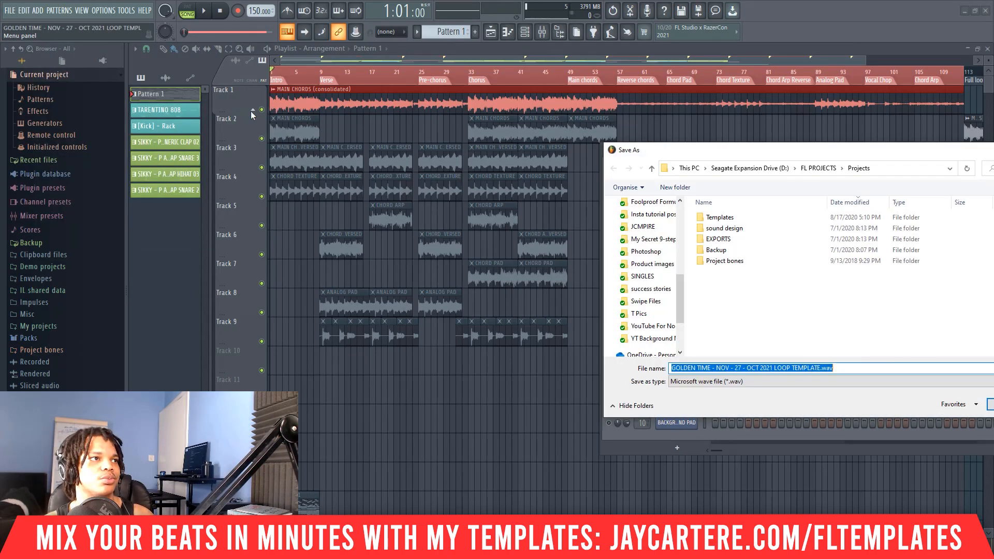
scroll(580, 300, up, 5)
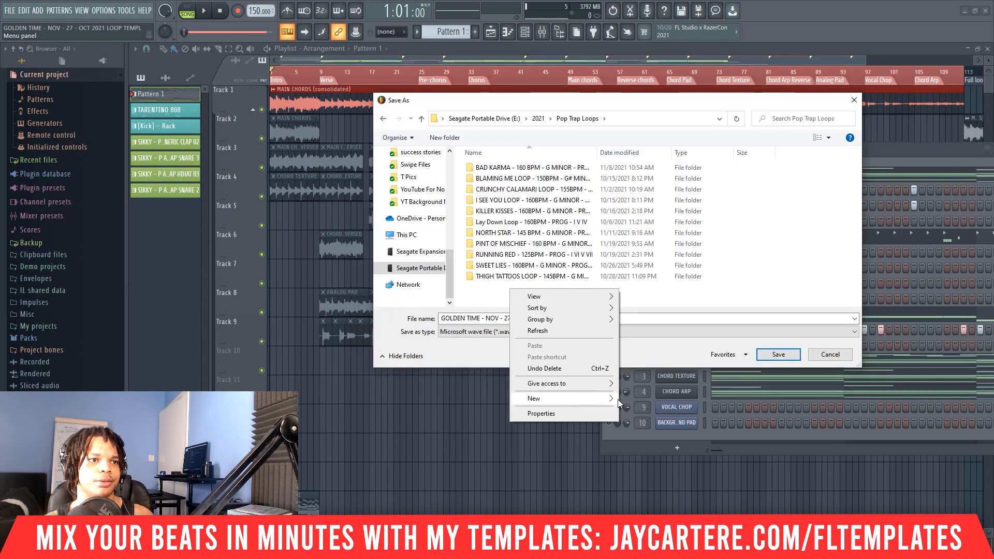
click(641, 399)
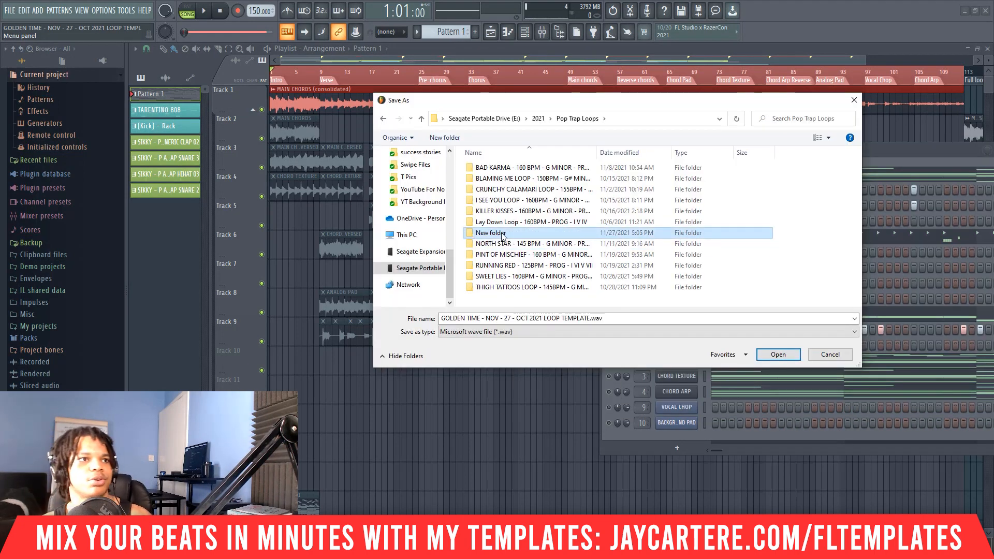
Step: Name the new folder after the North Star folder, changing the title to GOLDEN TIME and the tempo to 150 BPM
click(502, 236)
text(NORTH STAR - 145 BPM - G MINOR - PROG I III V IV)
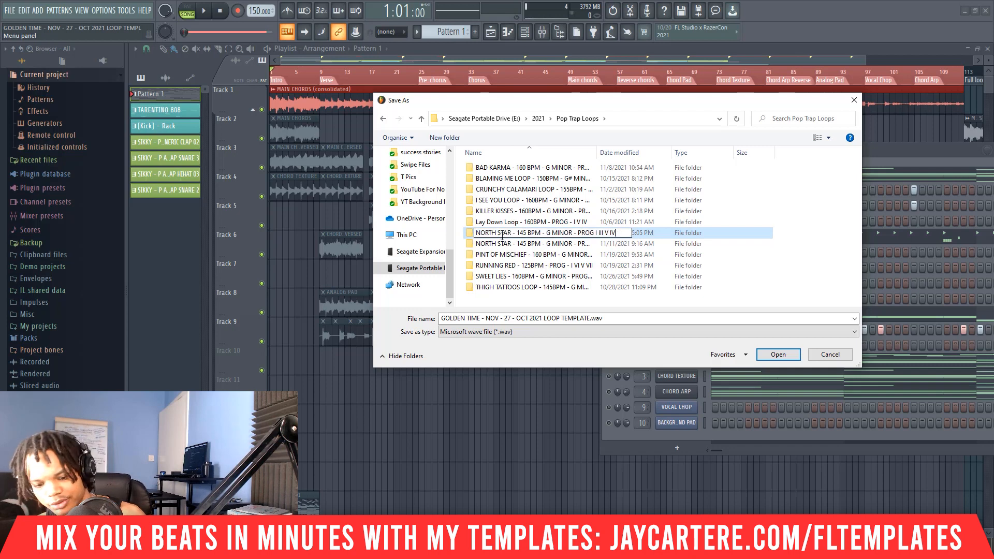
drag(511, 232, 475, 233)
text(GOLDEN TIME)
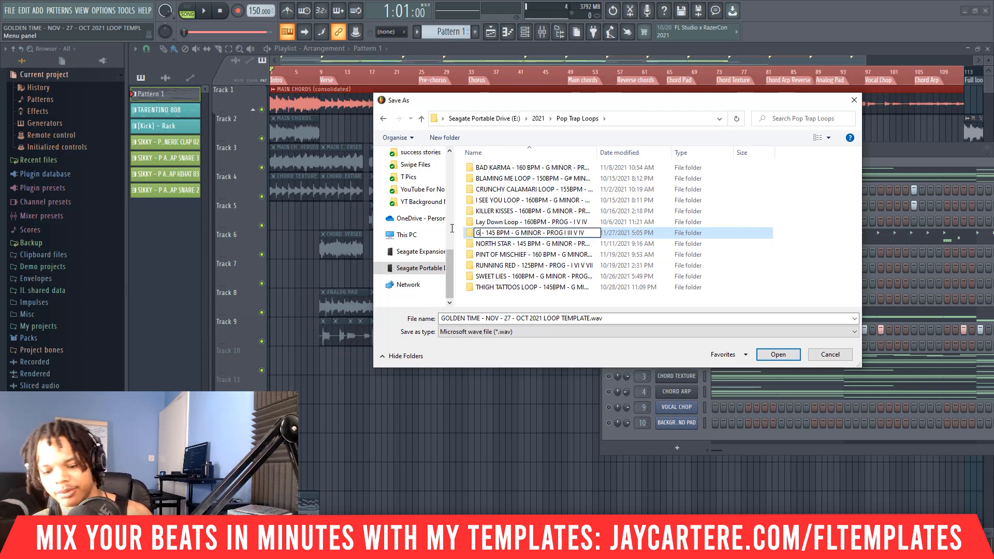
key(BackSpace)
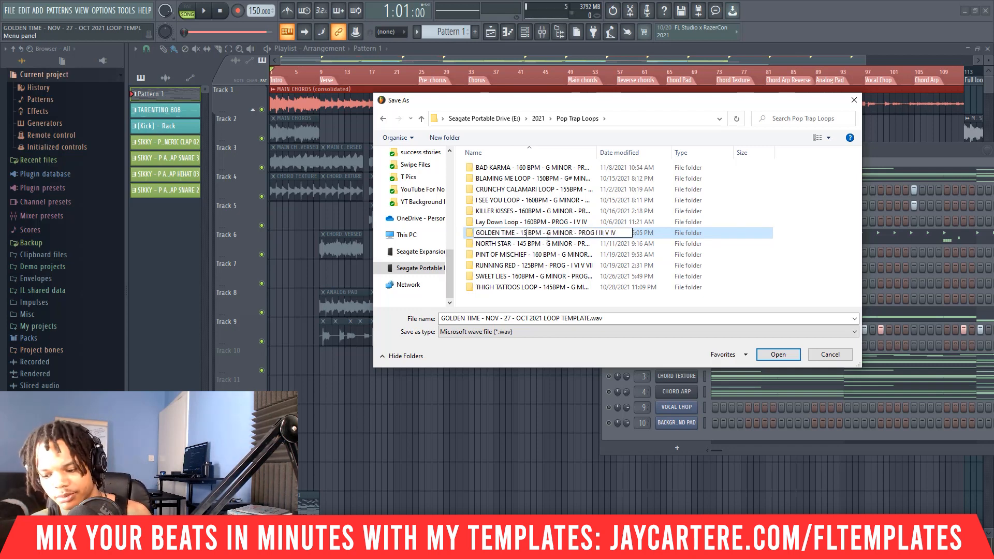
text(0)
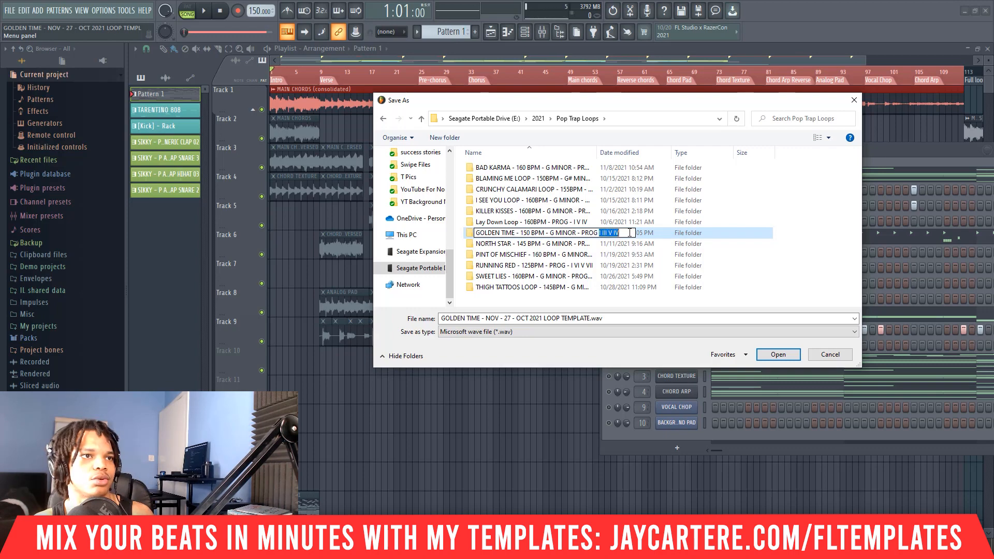
drag(561, 102, 407, 98)
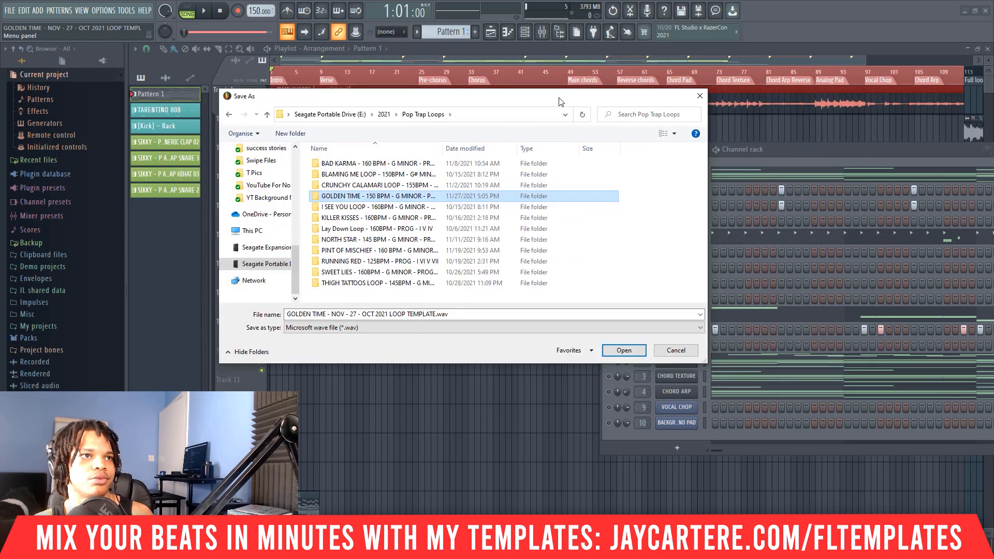
drag(559, 102, 505, 173)
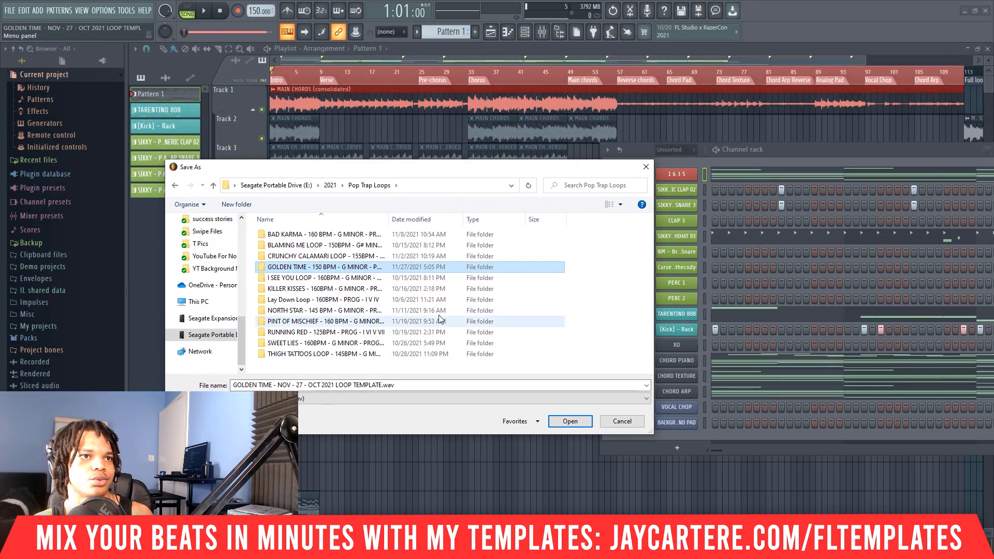
Step: Change the folder name's ending to PROG - I VI II V, copy the full name and open the folder
click(371, 267)
click(394, 266)
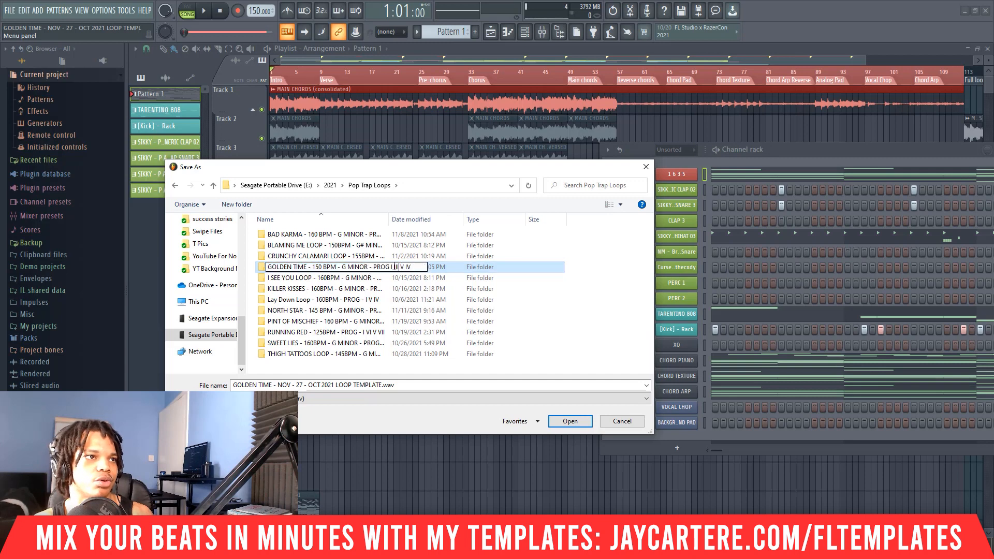
text(VI II V)
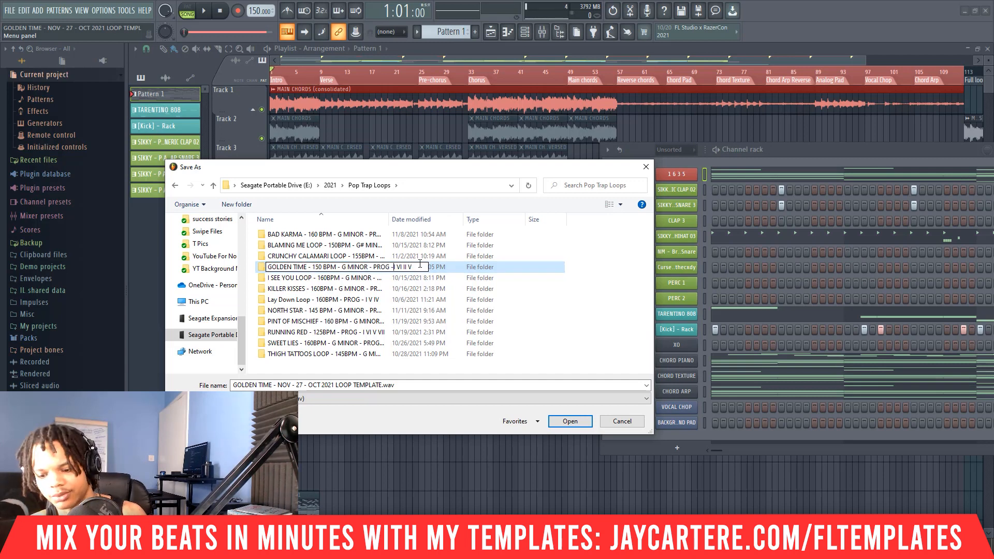
key(ctrl+a)
key(ctrl+c)
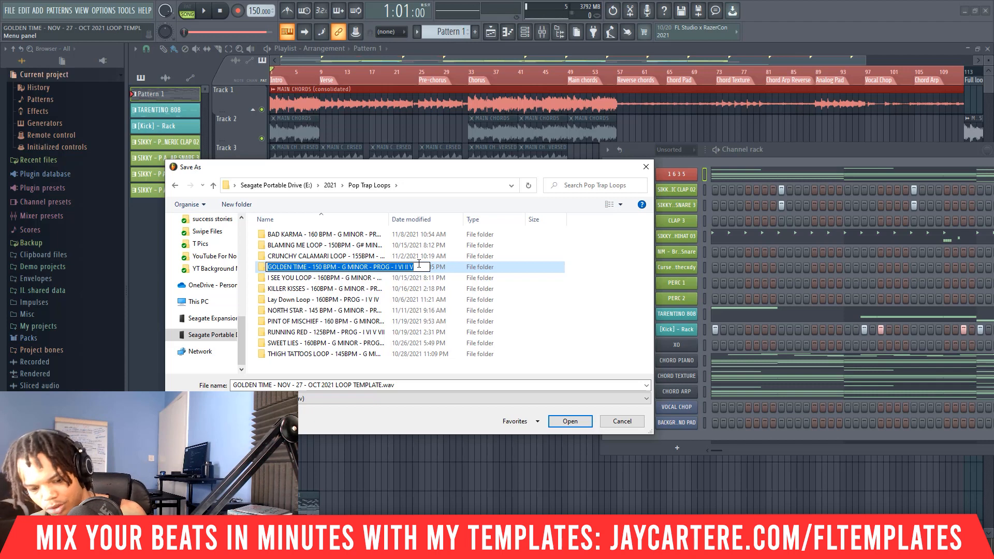
key(Return)
key(Return)
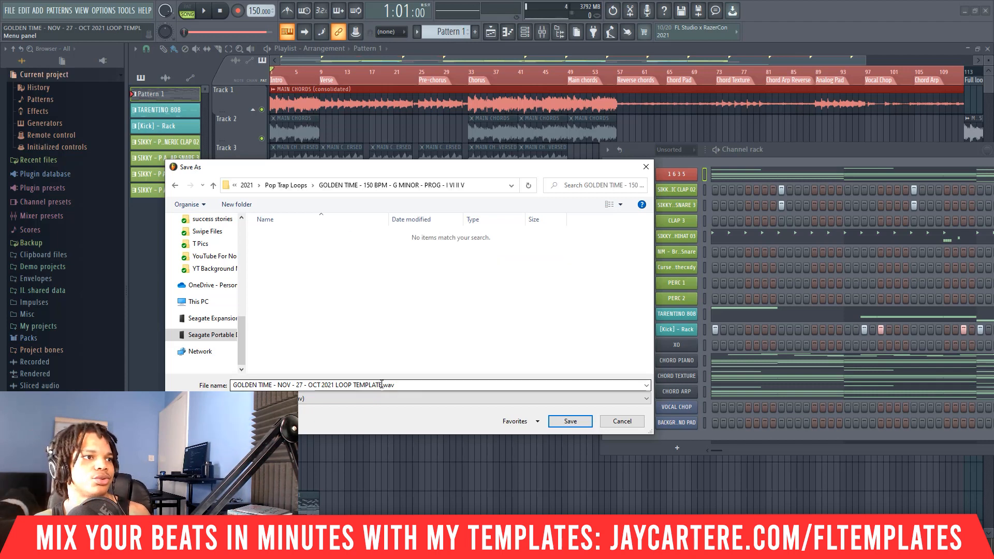
Step: Name the export GOLDEN TIME - 150 BPM - G MINOR - PROG - I VI II V - FULL LOOP and render it as WAV and MP3
drag(381, 384, 217, 386)
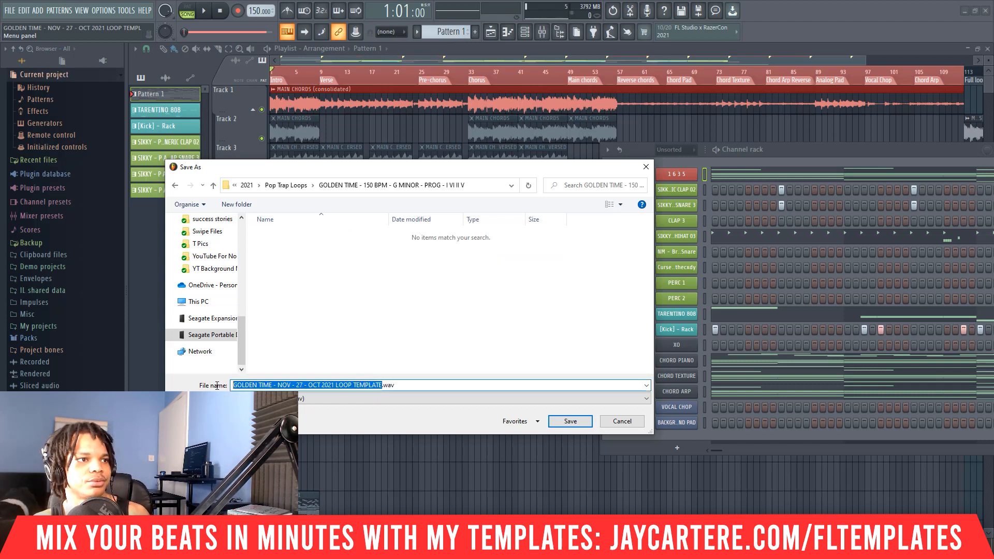
key(ctrl+v)
text(- FULL LOOP)
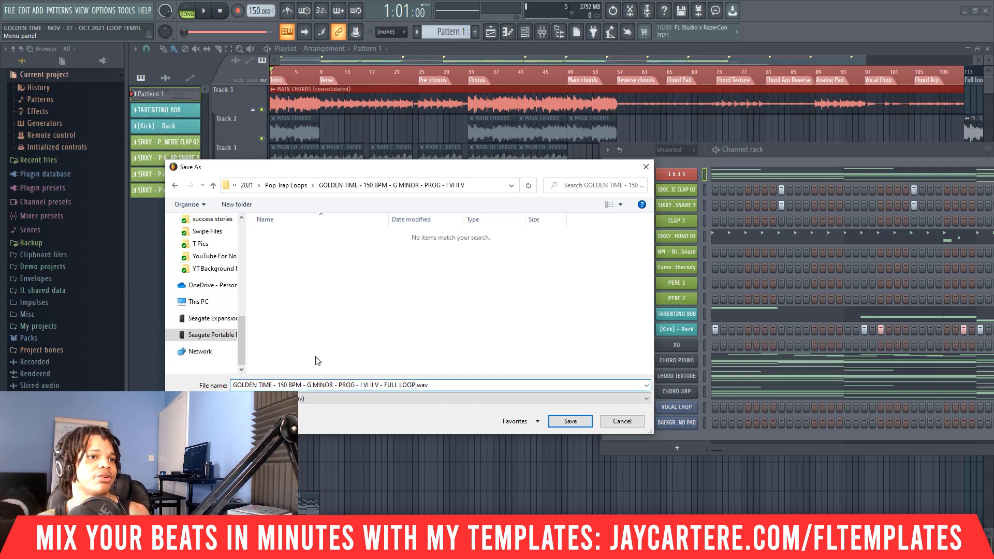
click(569, 421)
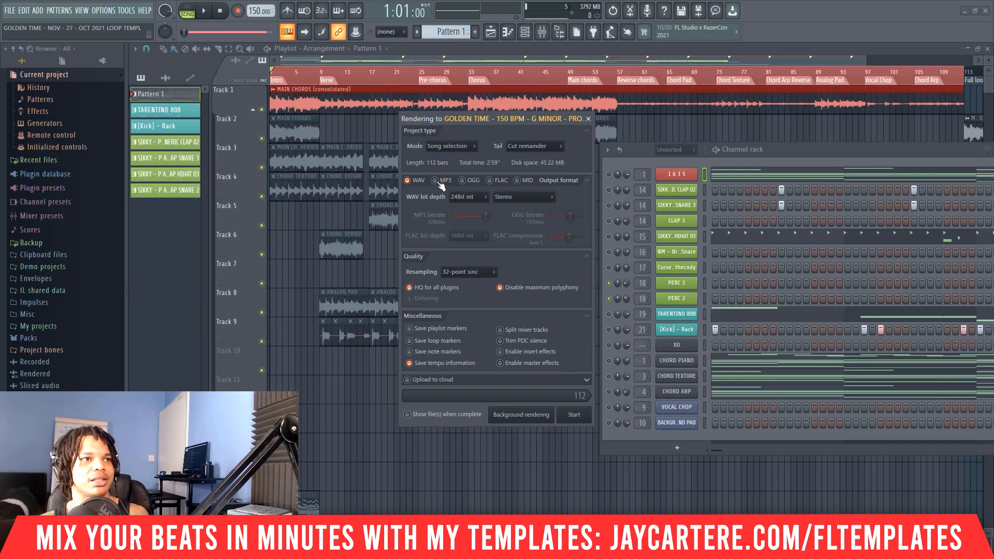
click(438, 181)
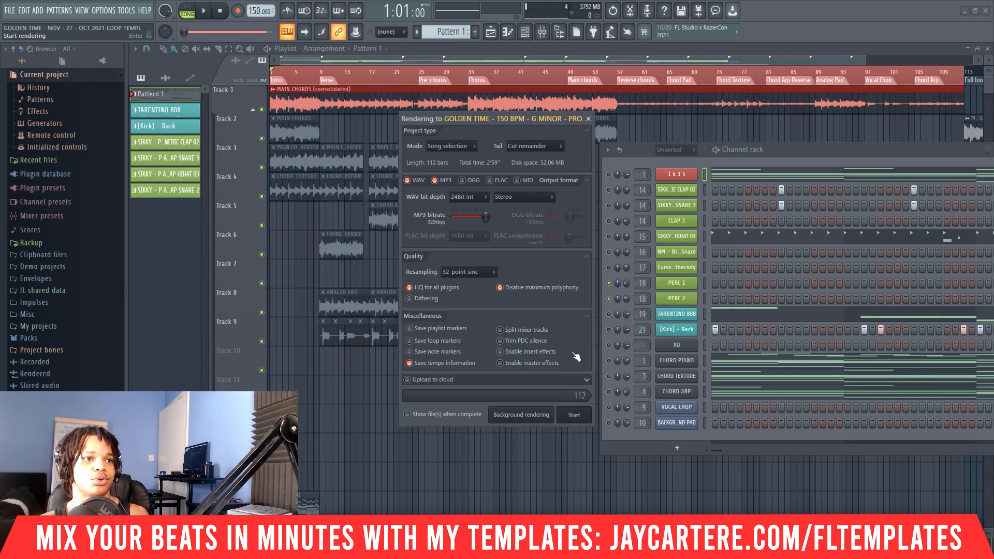
Step: Select the Full loop for stems section in the playlist and start a WAV export of it
drag(744, 73, 794, 75)
drag(781, 154, 993, 199)
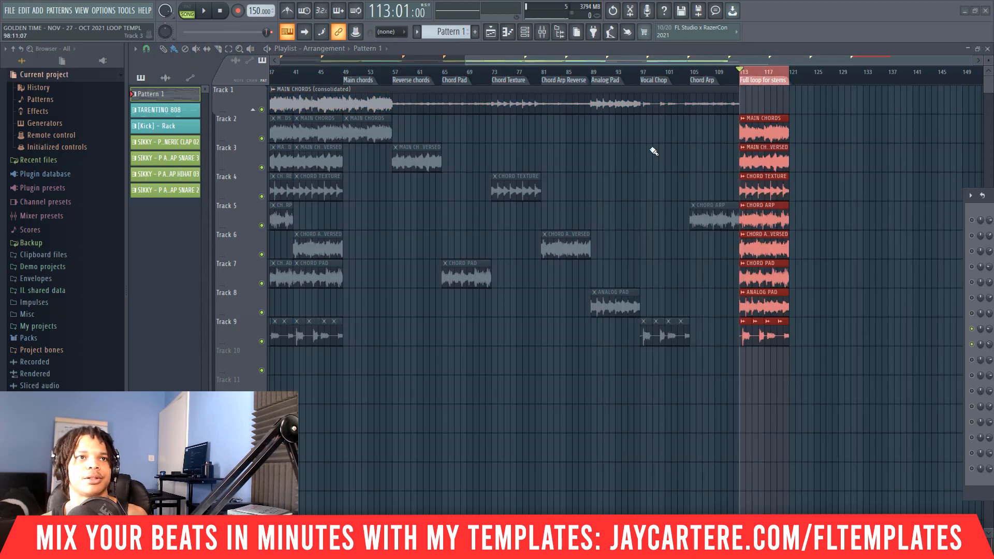
click(13, 11)
mouse_move(44, 104)
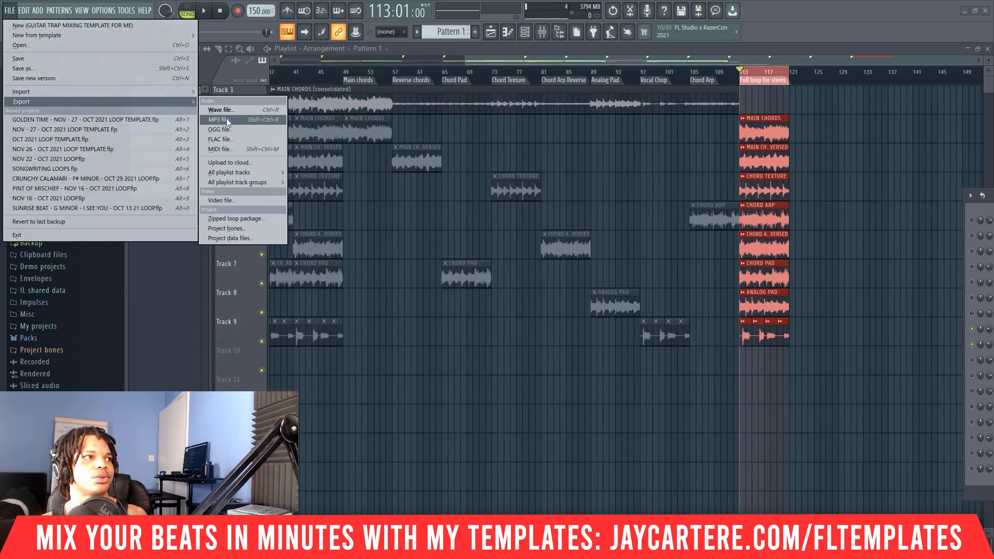
click(232, 111)
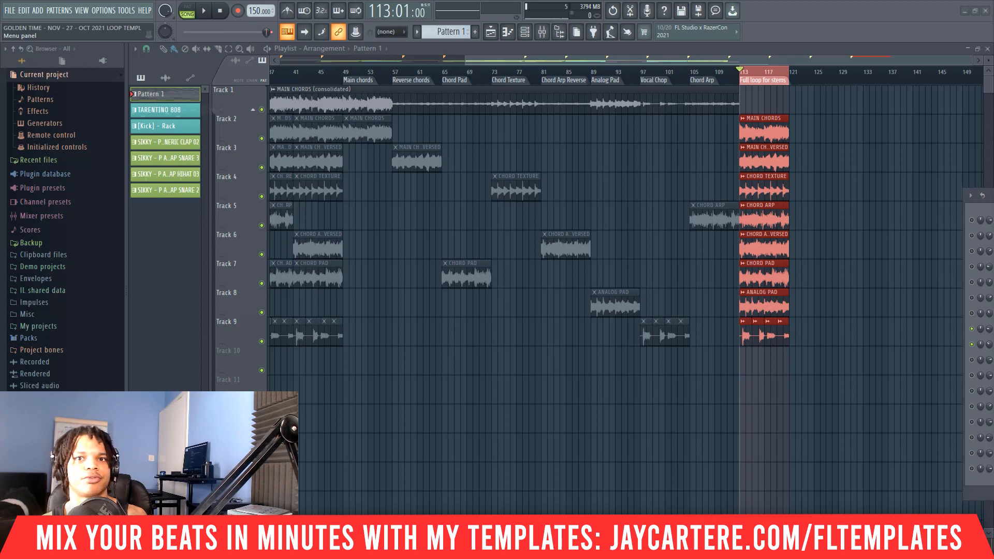
Step: Name the export GOLDEN TIME STEMS and render it as 24-bit WAV with split mixer tracks
mouse_move(392, 323)
mouse_down()
mouse_move(395, 235)
mouse_move(386, 335)
mouse_up()
drag(422, 380, 530, 381)
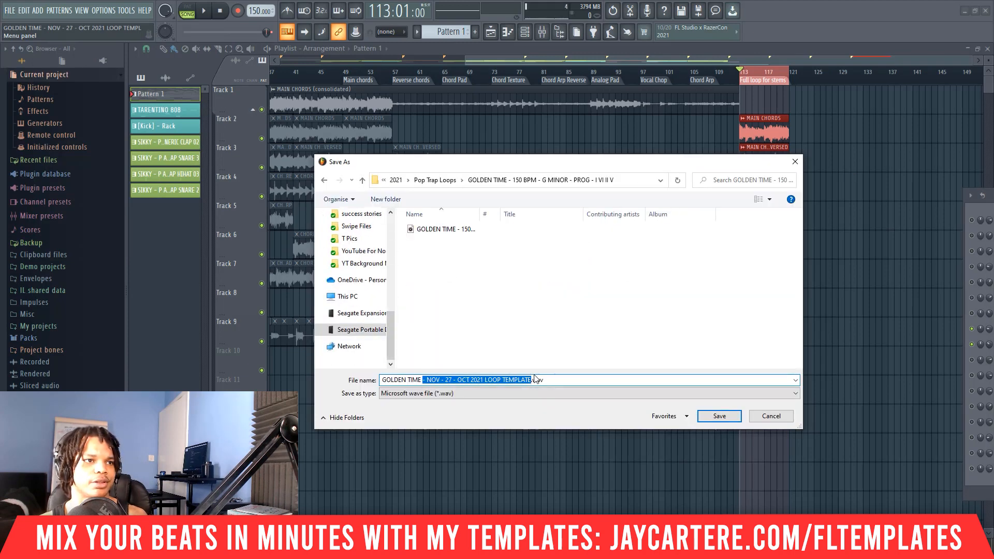
key(BackSpace)
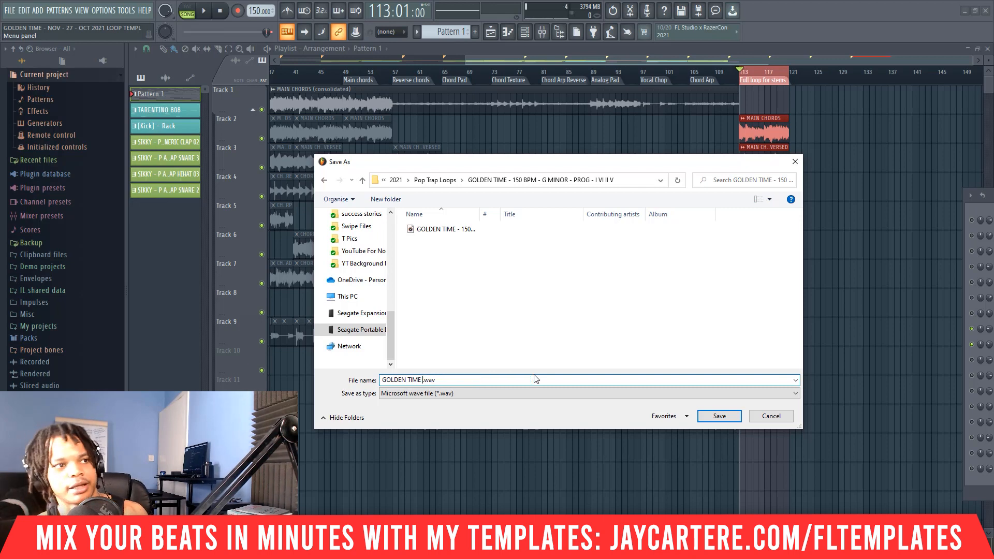
text(STEMS)
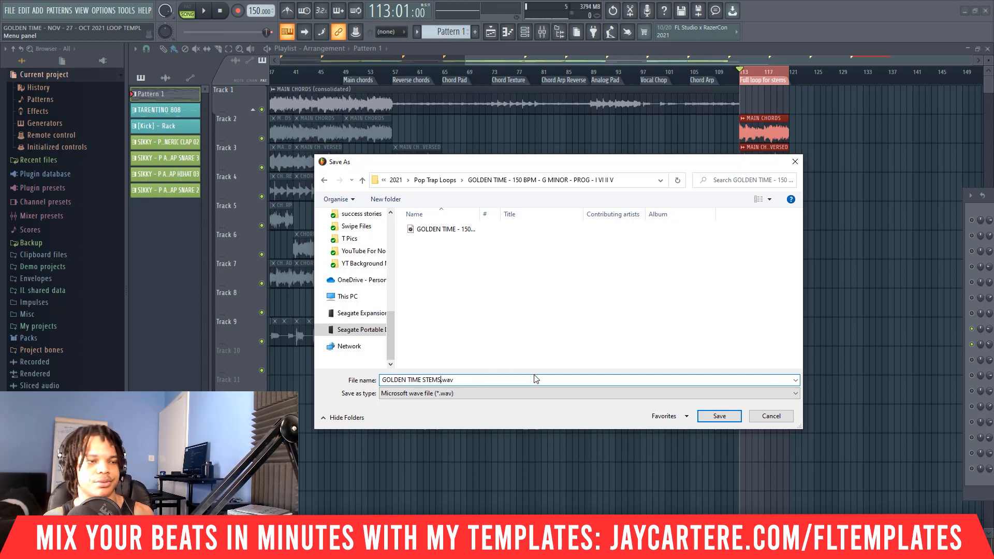
key(Return)
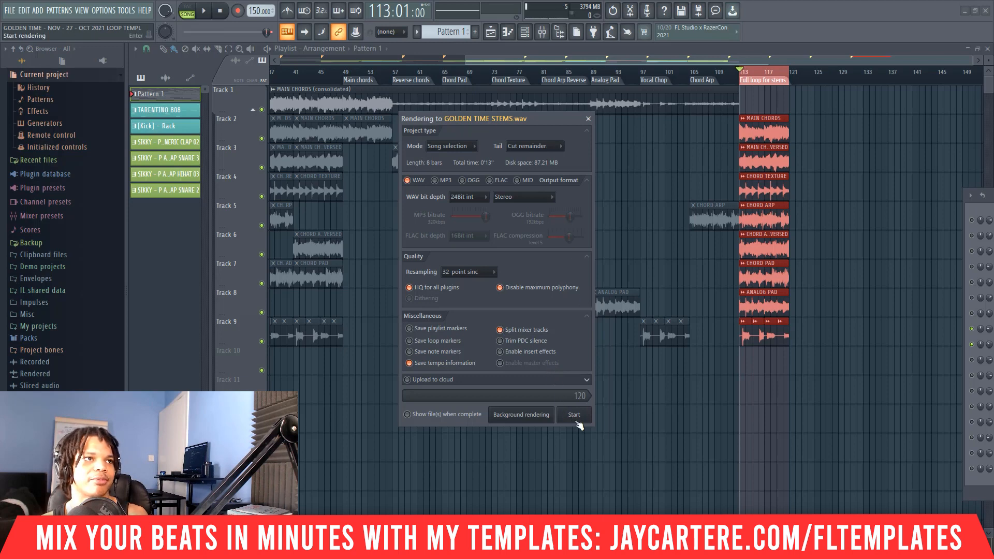
click(575, 415)
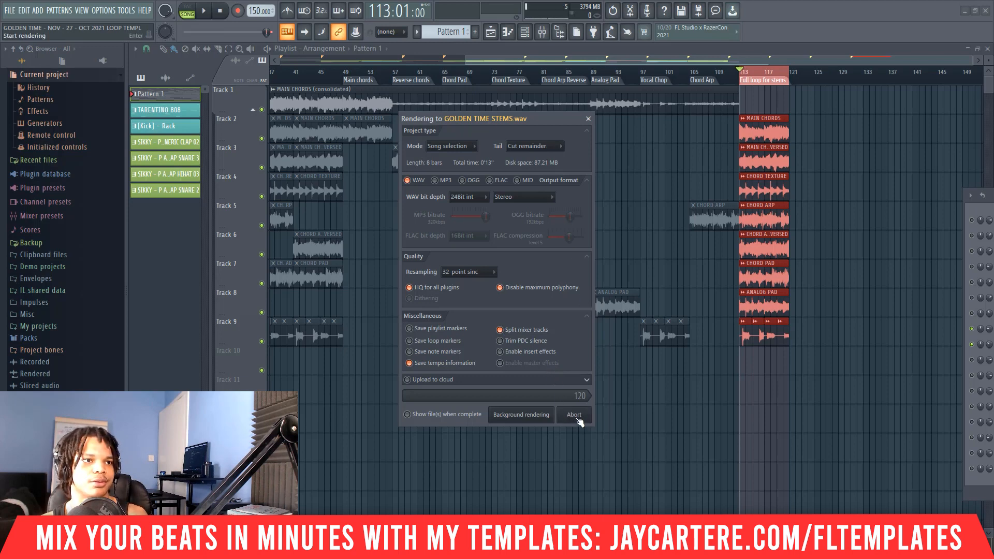
Step: Switch to File Explorer, open the GOLDEN TIME folder under 2021 > Pop Trap Loops and widen the name column to show full file names
drag(992, 101, 610, 62)
scroll(490, 222, down, 2)
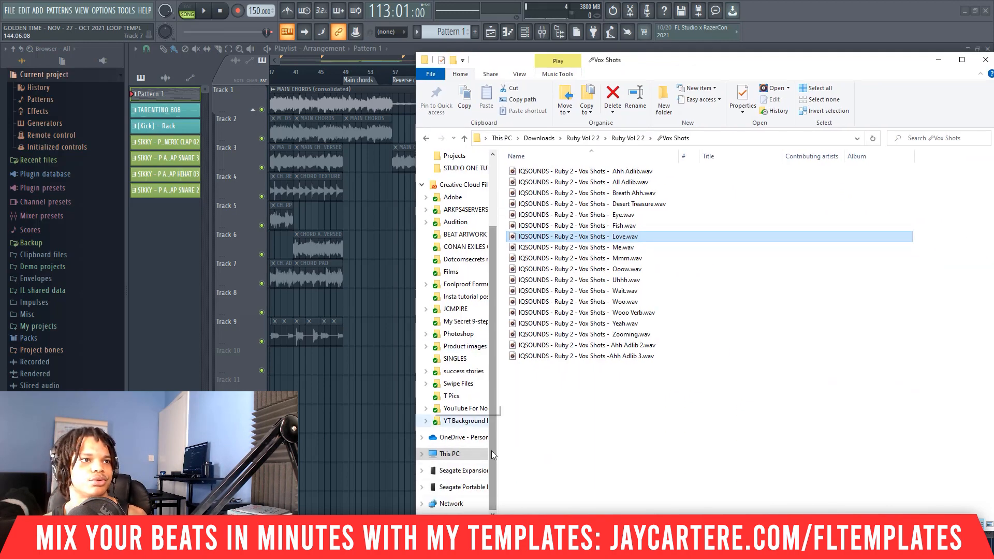
click(461, 489)
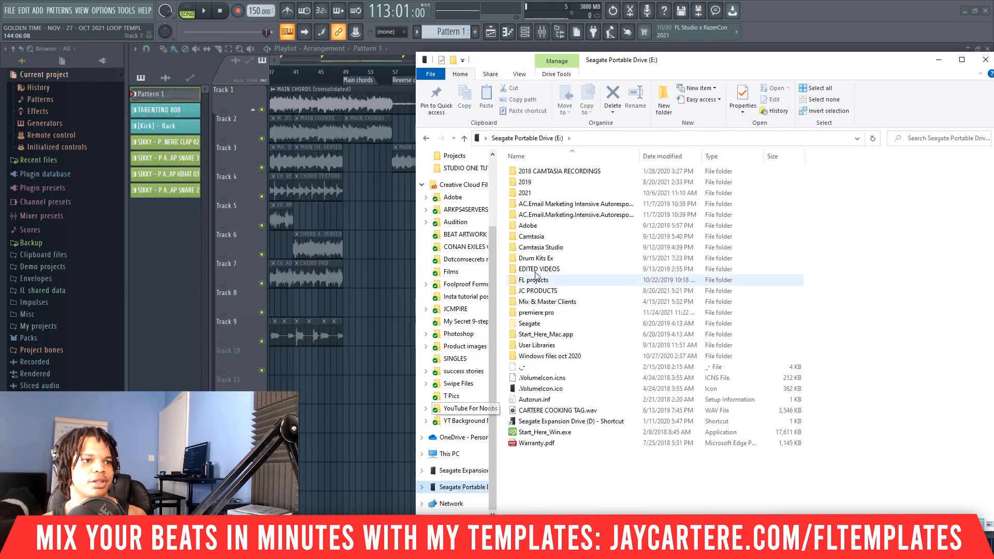
double_click(538, 194)
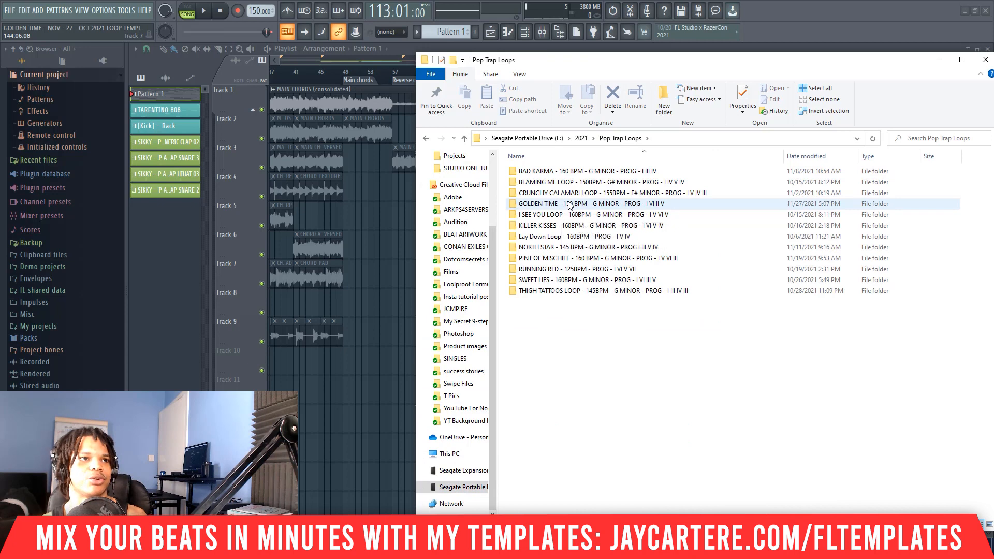
double_click(572, 205)
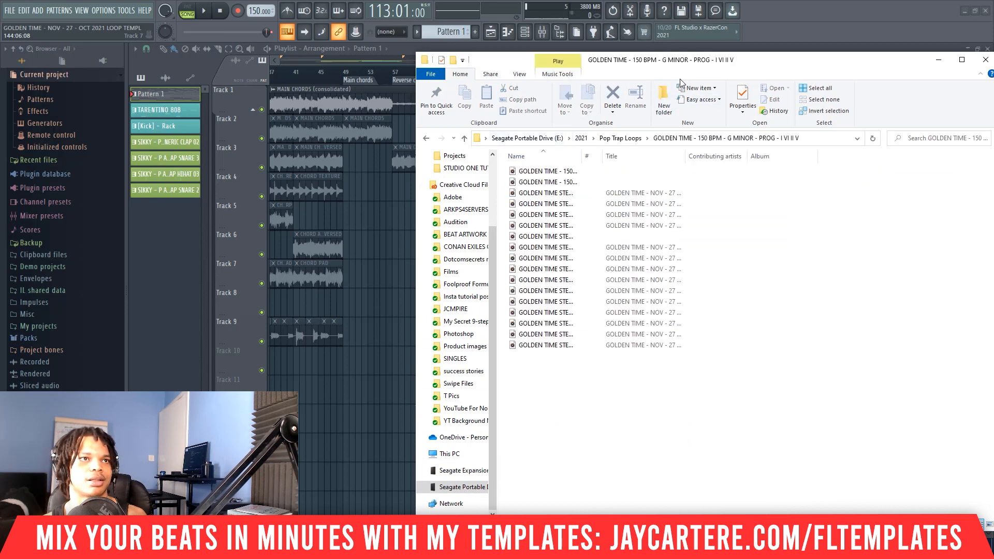
drag(707, 60, 568, 54)
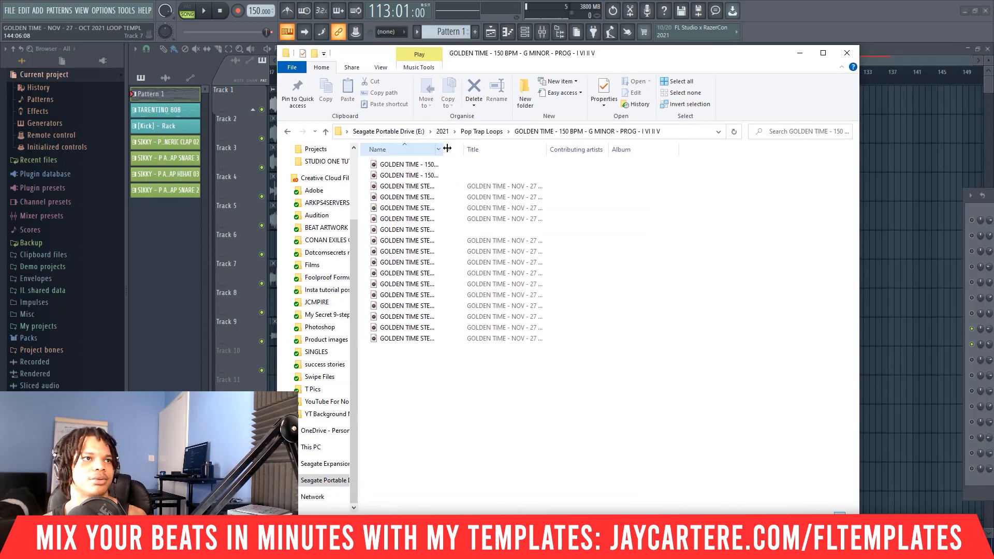
drag(443, 149, 660, 149)
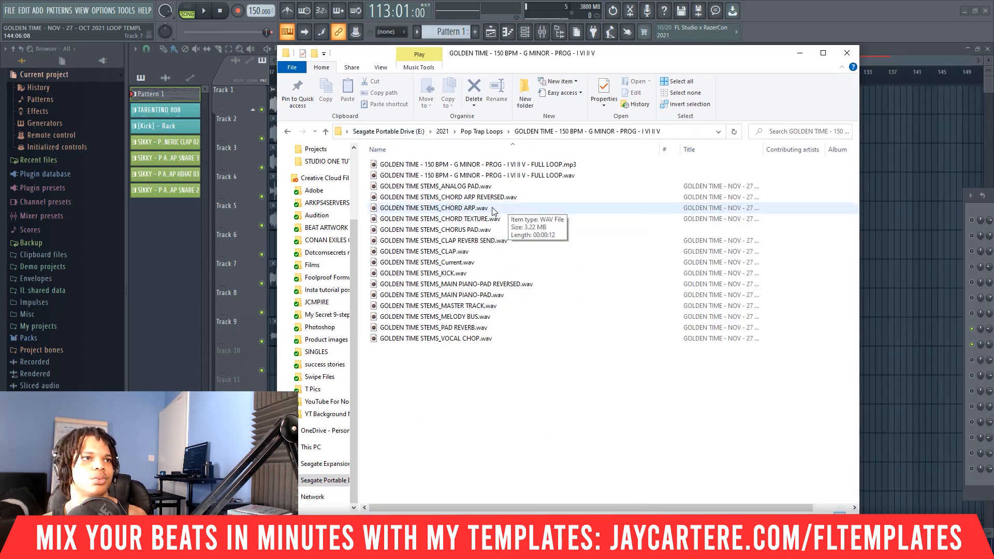
Step: Delete the CLAP, Current and KICK stem WAV files from the GOLDEN TIME folder
click(458, 252)
shift+click(461, 273)
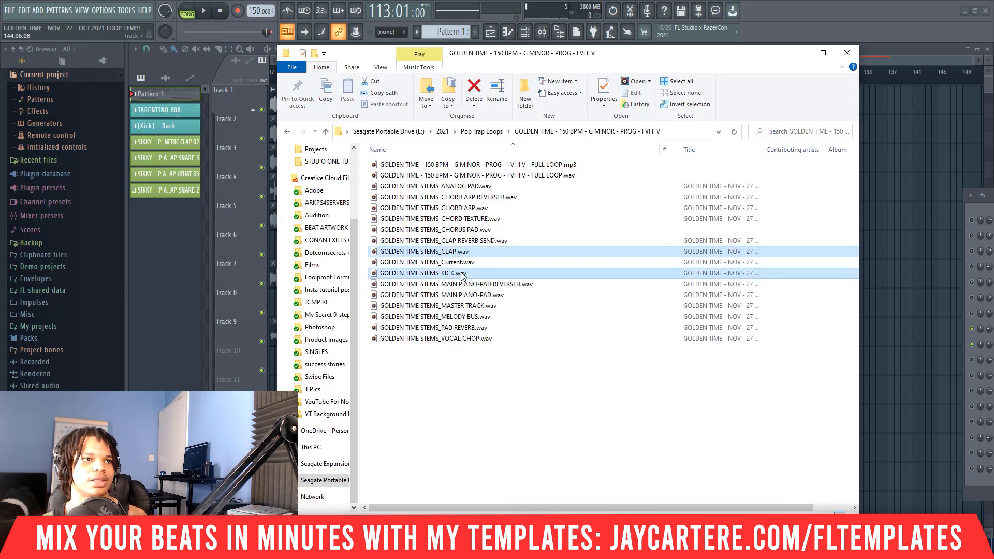
click(474, 88)
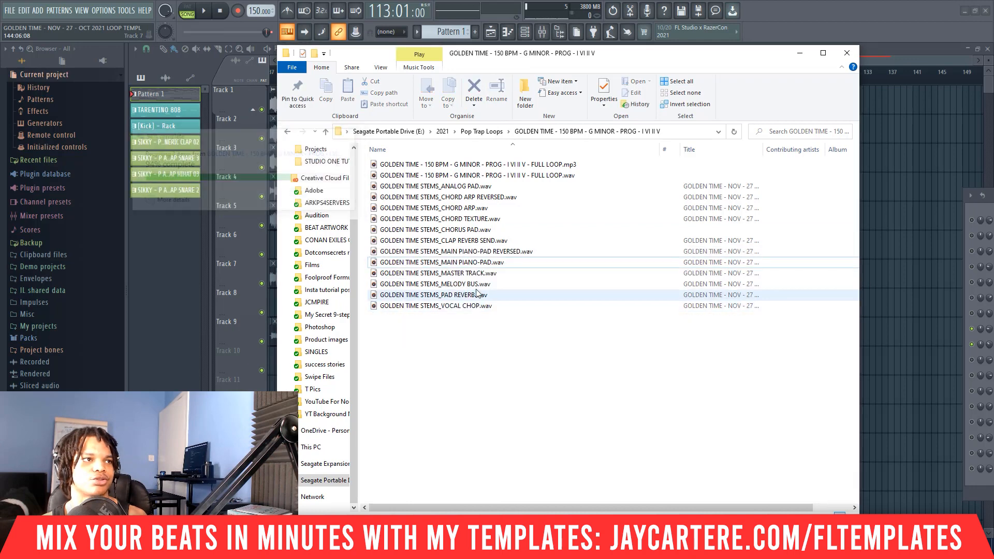
Step: Delete the MASTER TRACK, PAD REVERB and CLAP REVERB SEND stem files
click(478, 276)
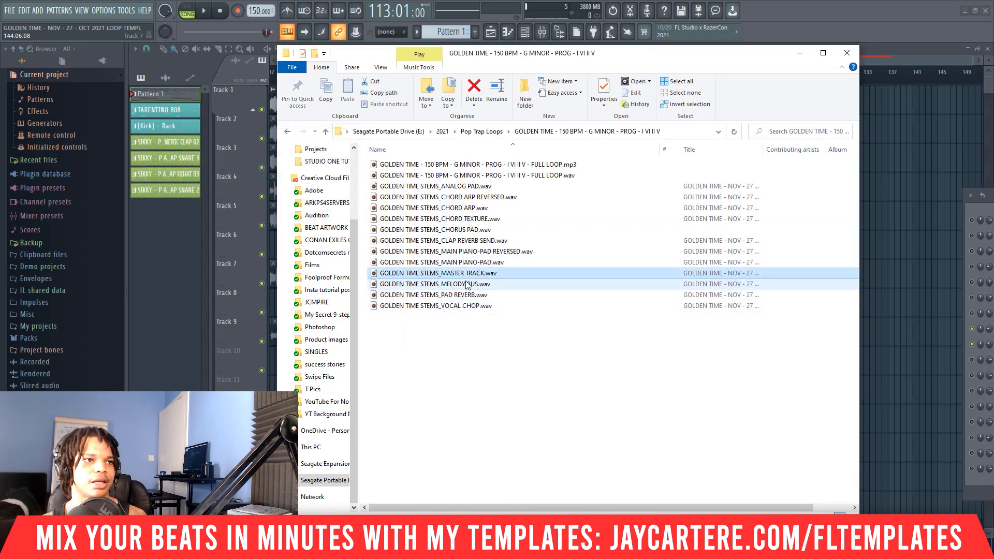
ctrl+click(462, 295)
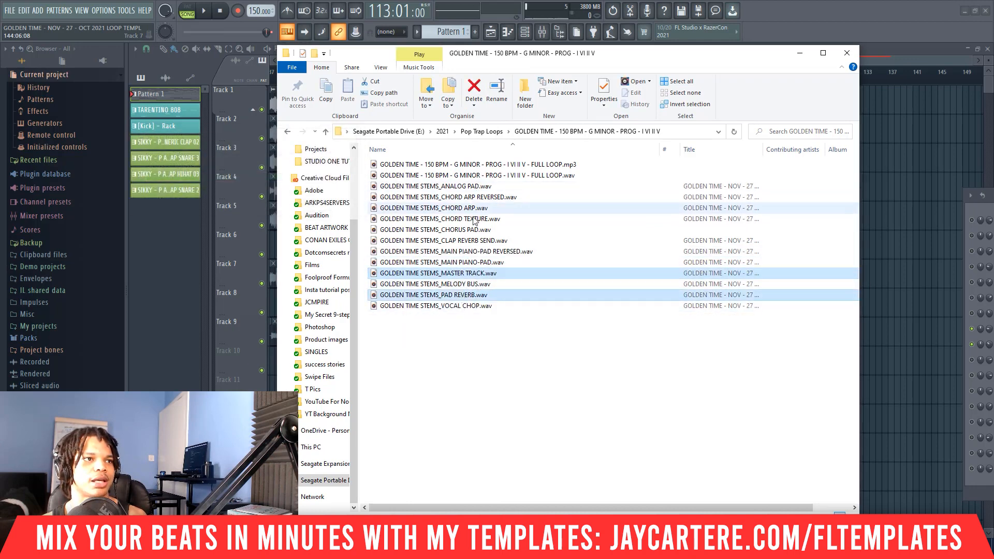
ctrl+click(468, 240)
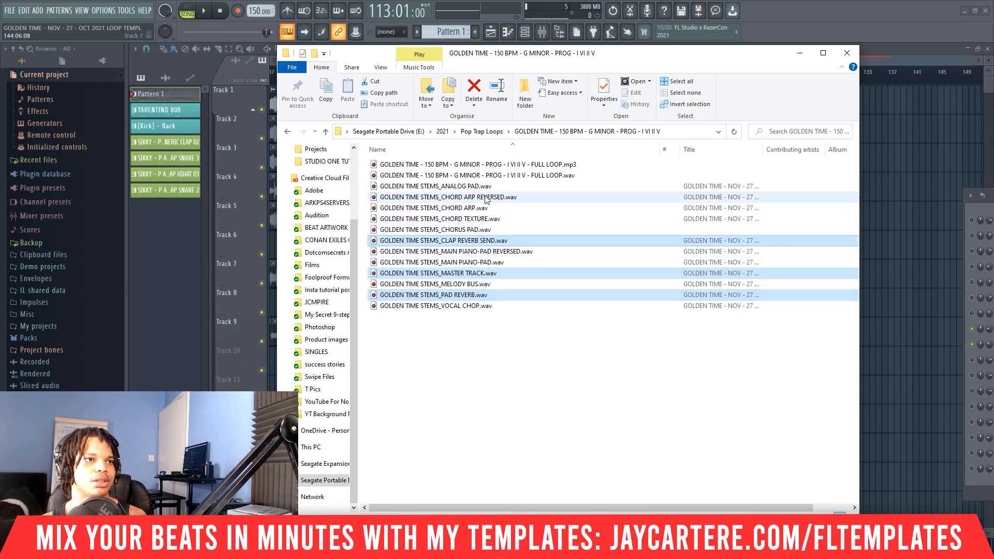
key(Delete)
Step: Compress all remaining GOLDEN TIME STEMS WAV files into a zip archive named GOLDEN TIME STEMS.zip
drag(516, 310, 425, 190)
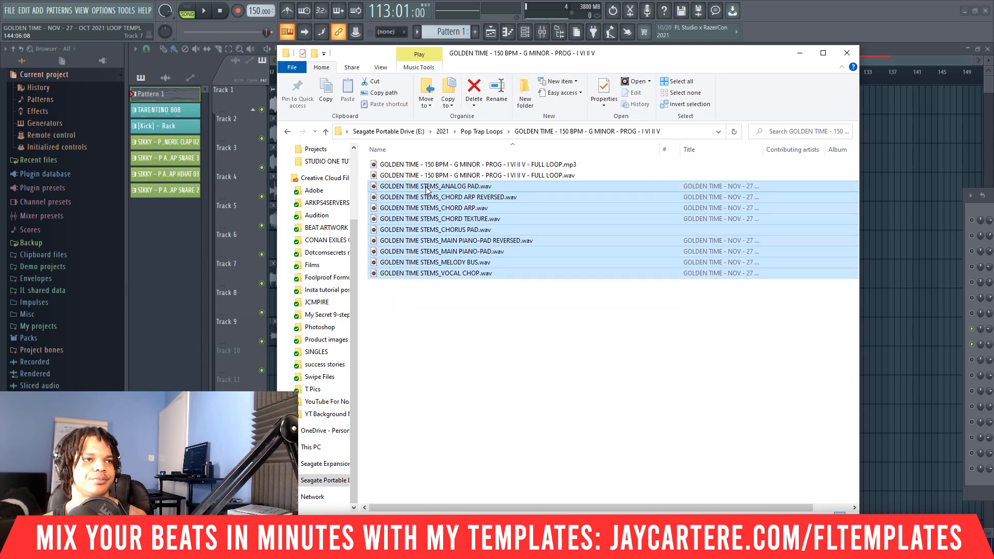
right_click(426, 186)
mouse_move(454, 312)
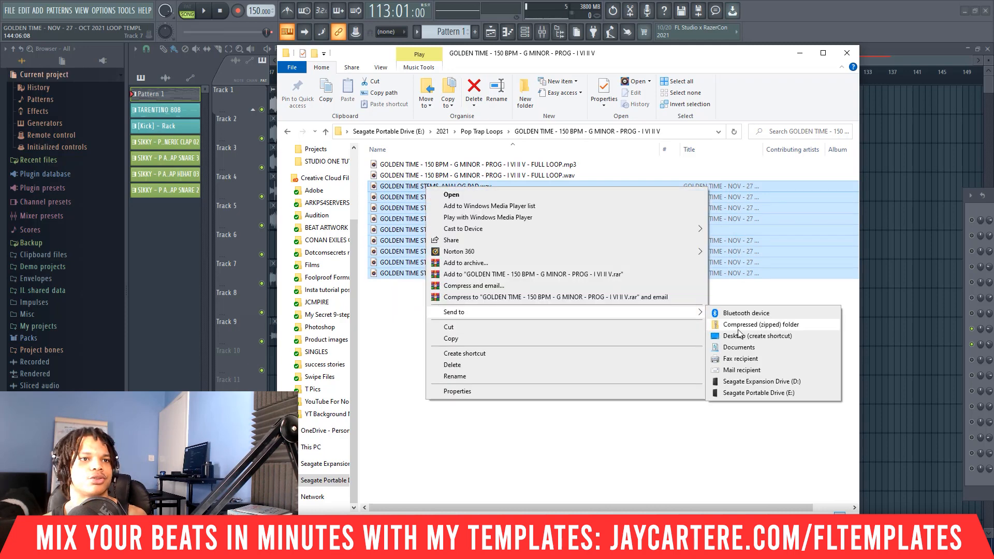
click(739, 326)
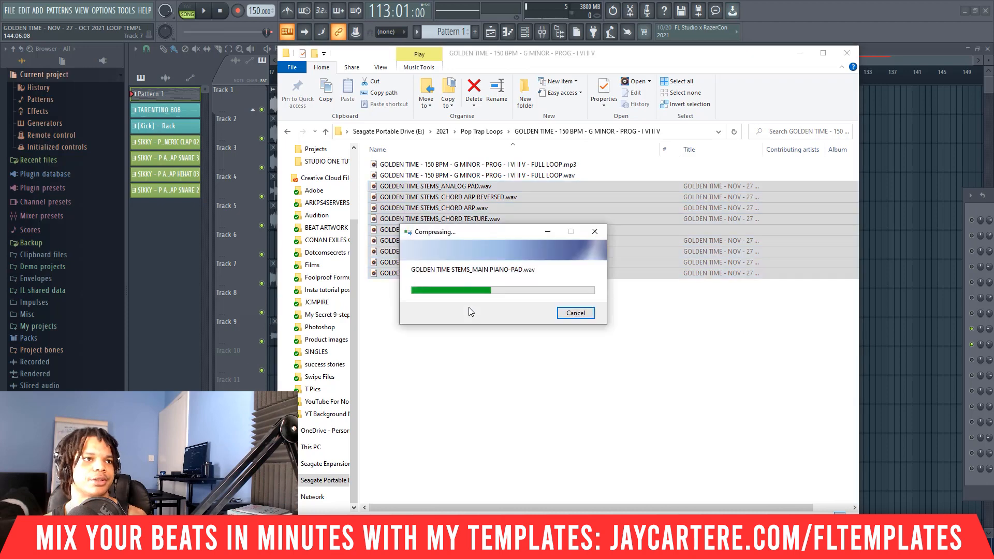
drag(480, 197, 440, 197)
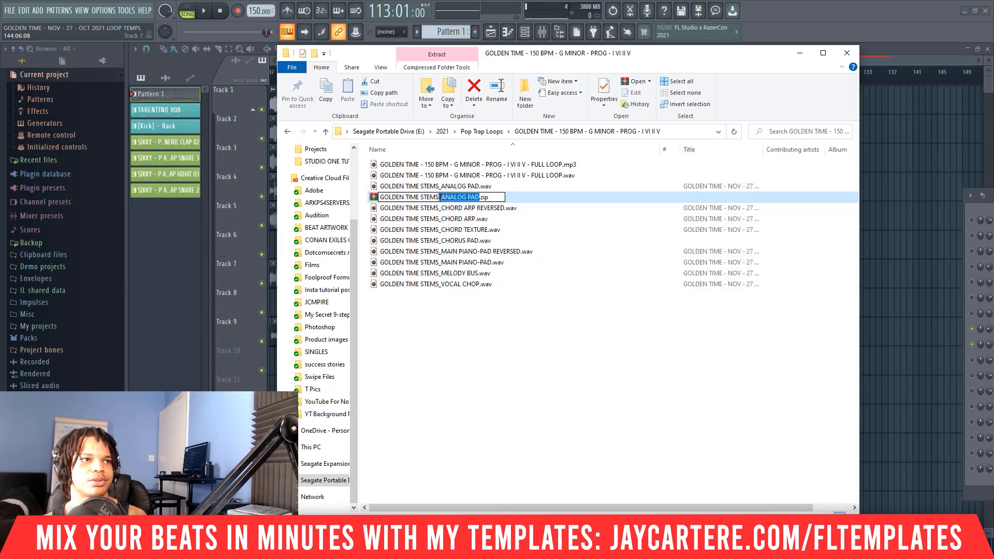
key(BackSpace)
key(Return)
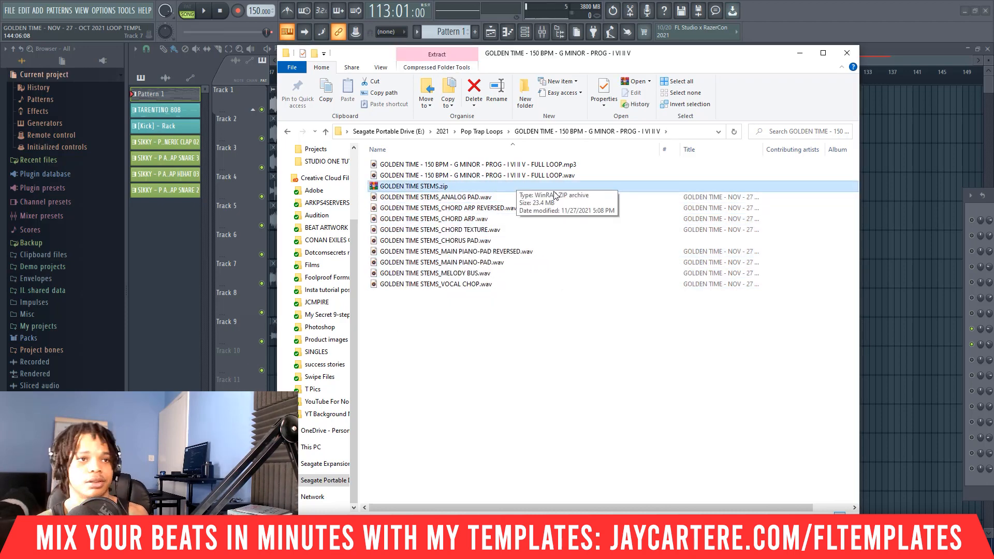
drag(571, 326, 403, 197)
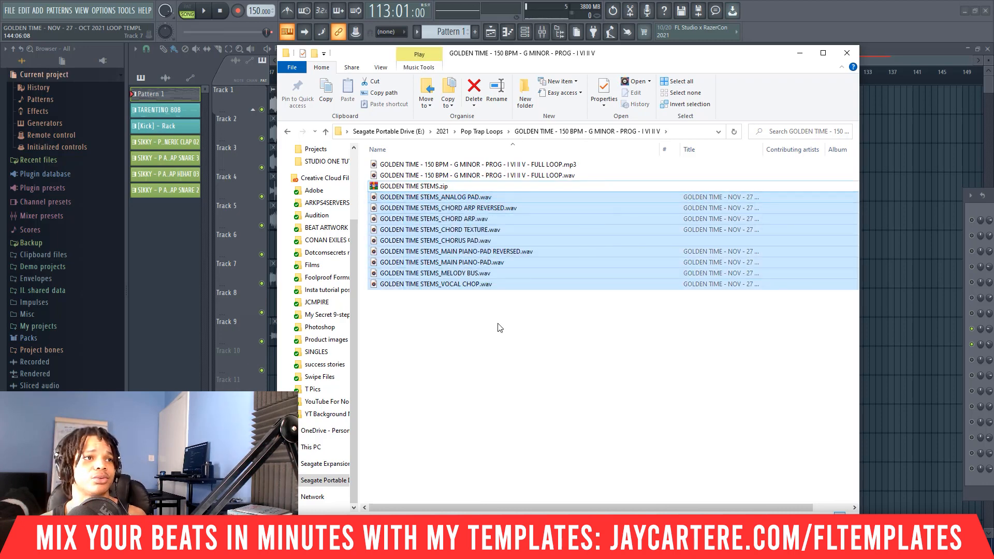
click(496, 328)
drag(476, 328, 395, 197)
click(477, 303)
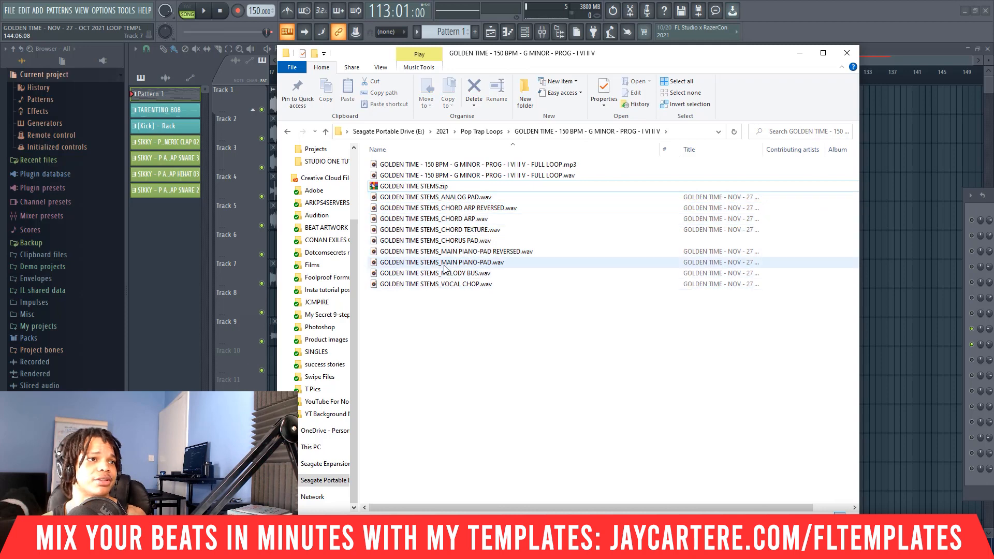
click(324, 131)
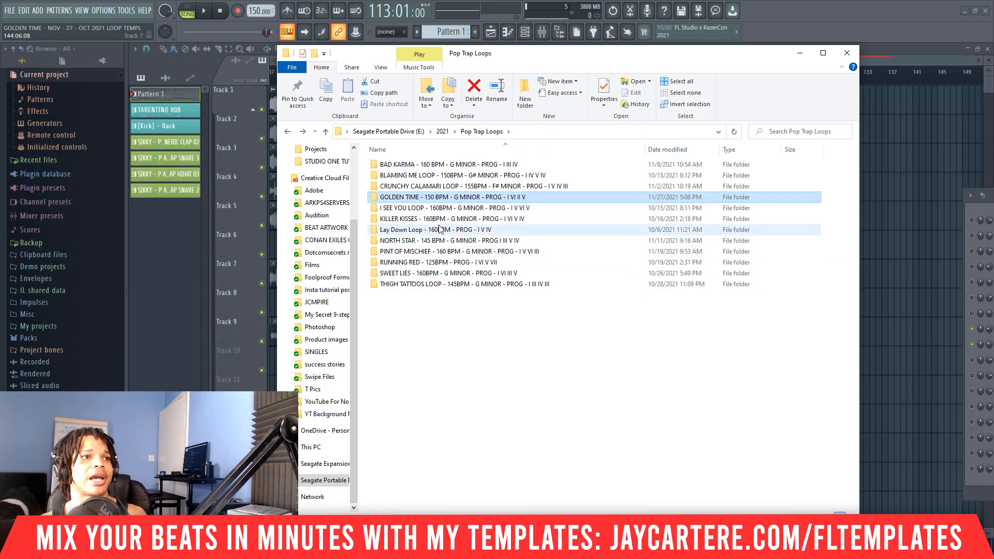
click(302, 131)
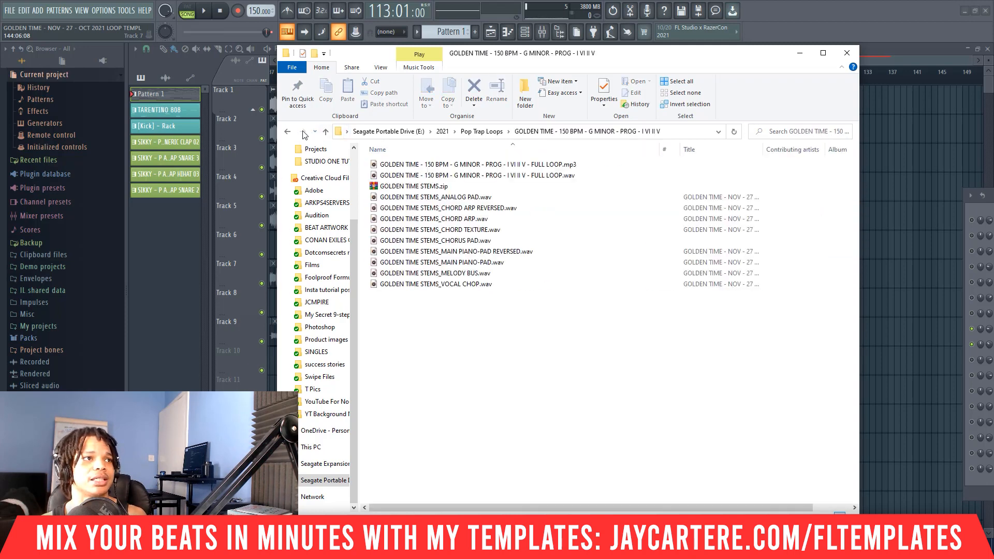
drag(510, 316, 412, 198)
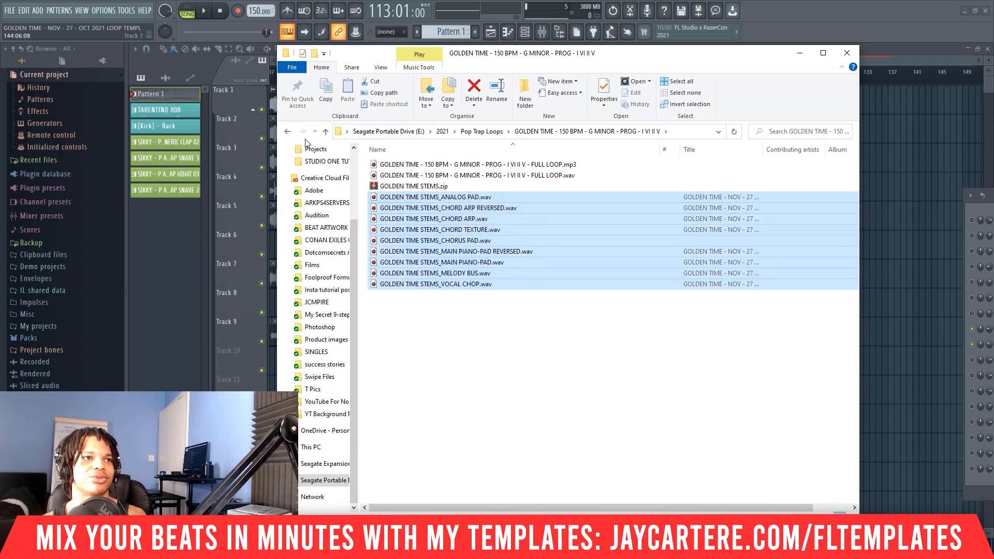
Step: Return to the Pop Trap Loops folder and view the Send to options for the GOLDEN TIME folder
click(288, 131)
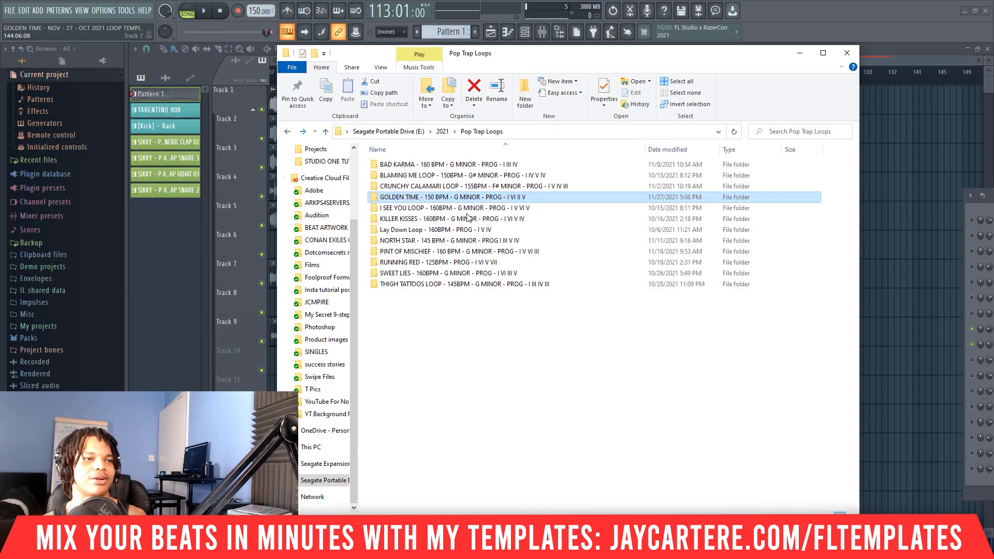
right_click(438, 197)
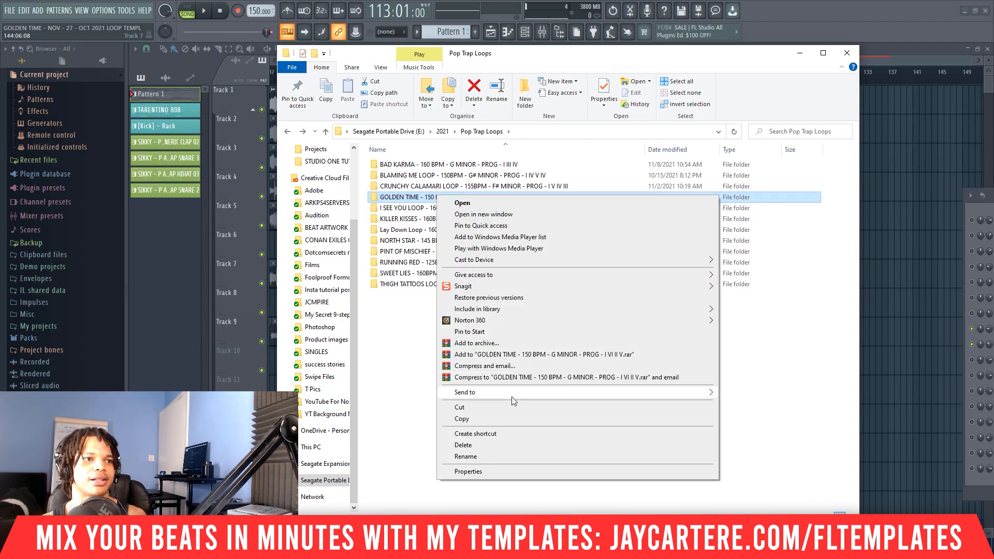
mouse_move(566, 393)
click(757, 324)
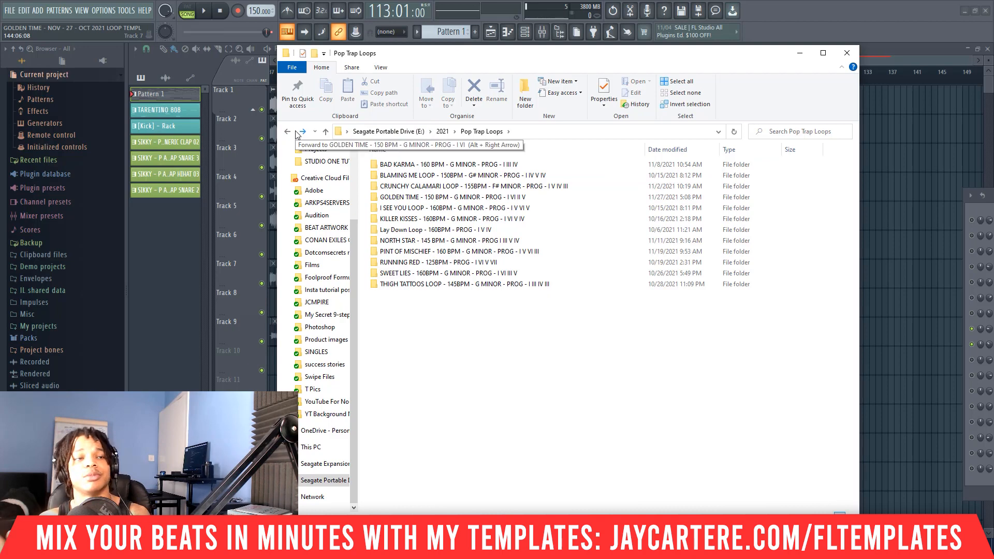
drag(487, 332, 433, 161)
click(460, 336)
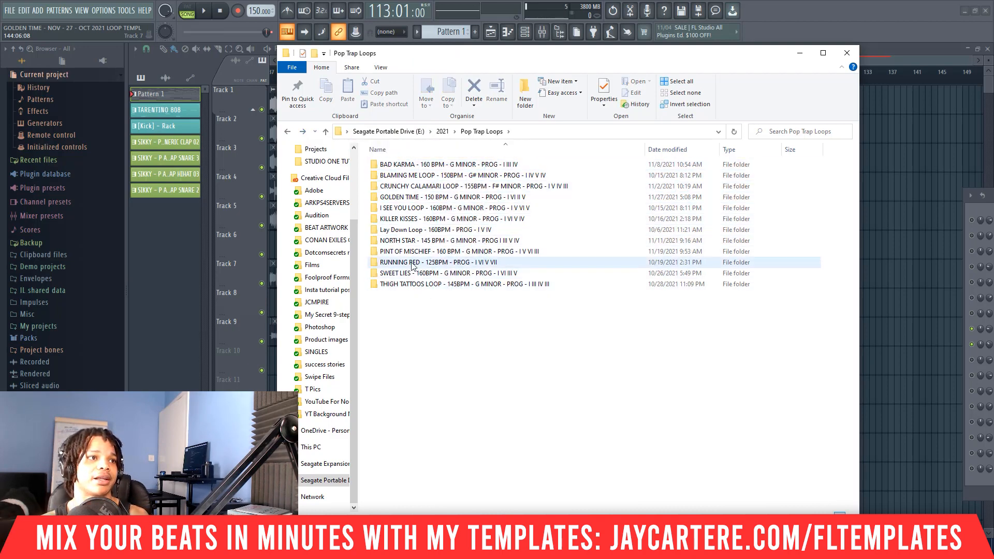